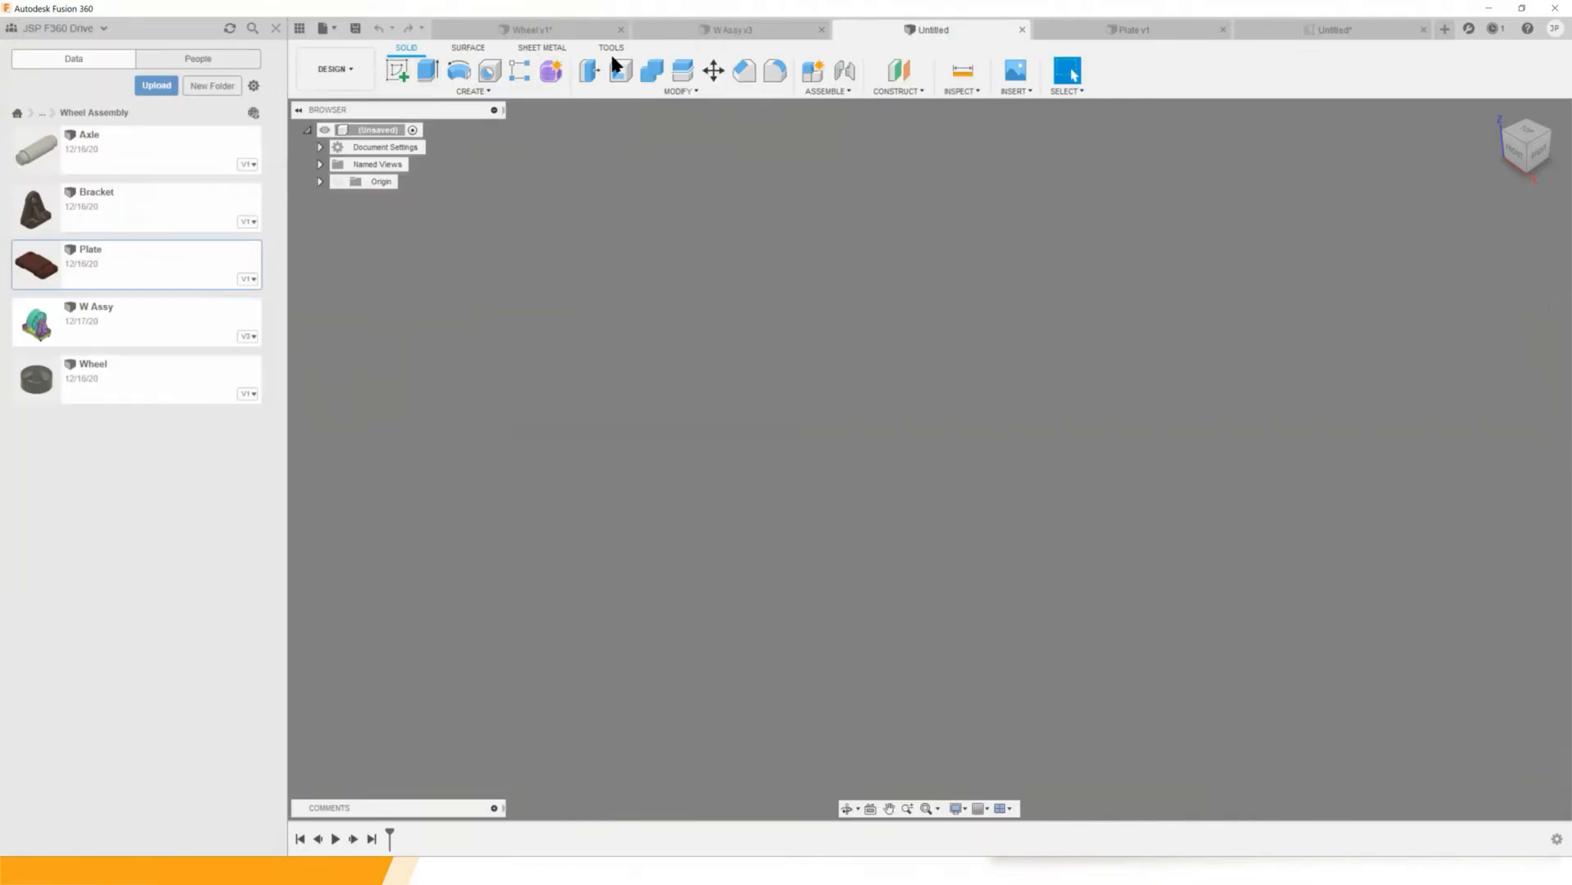
pyautogui.click(485, 92)
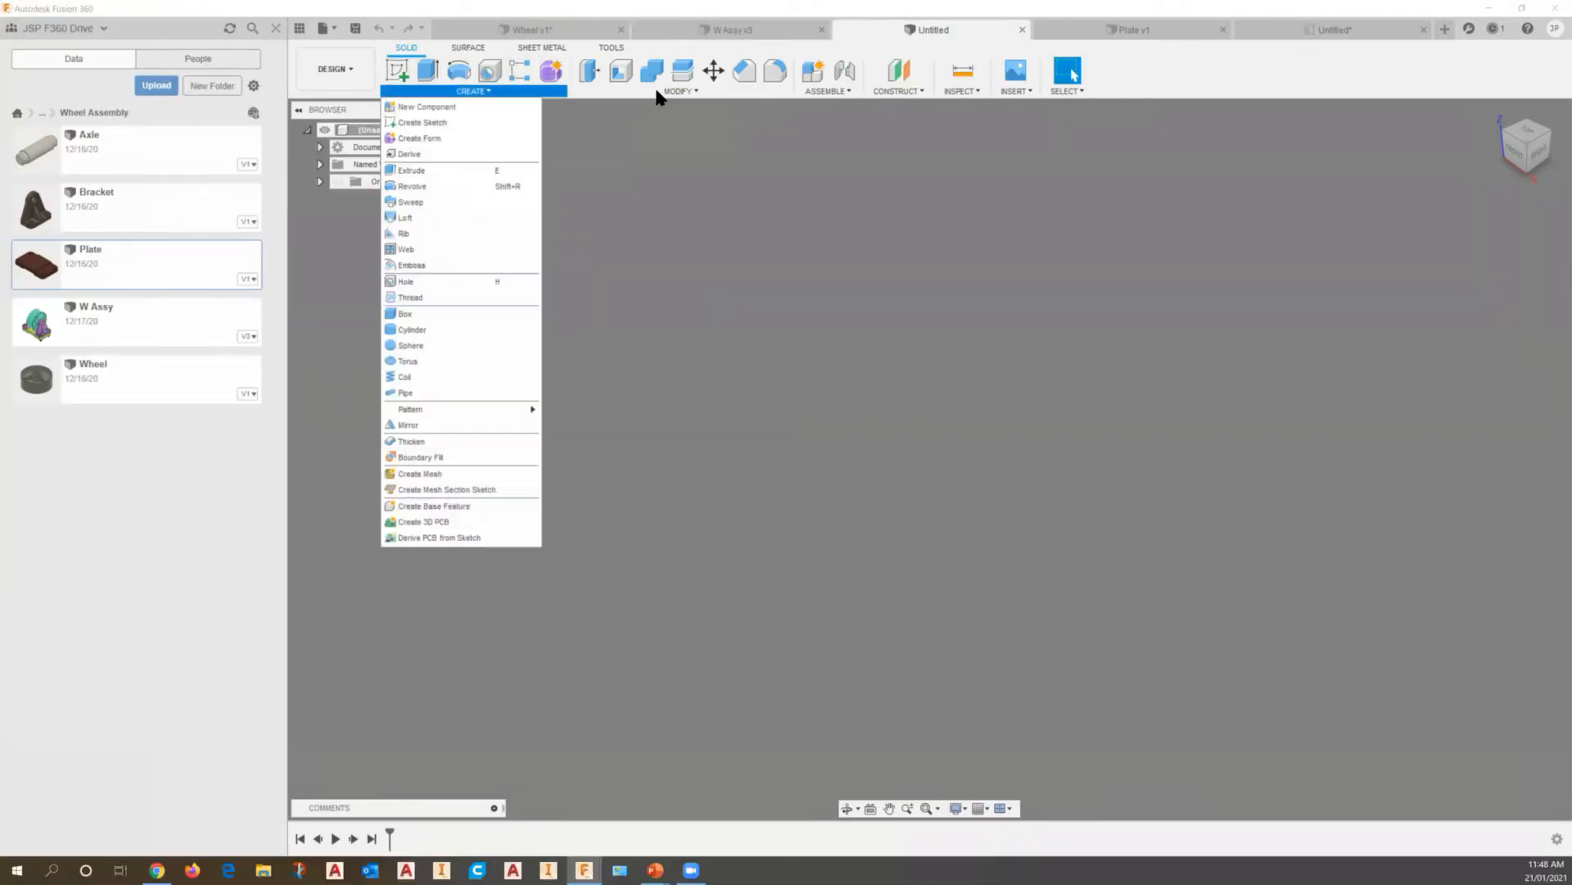
pyautogui.moveTo(706, 93)
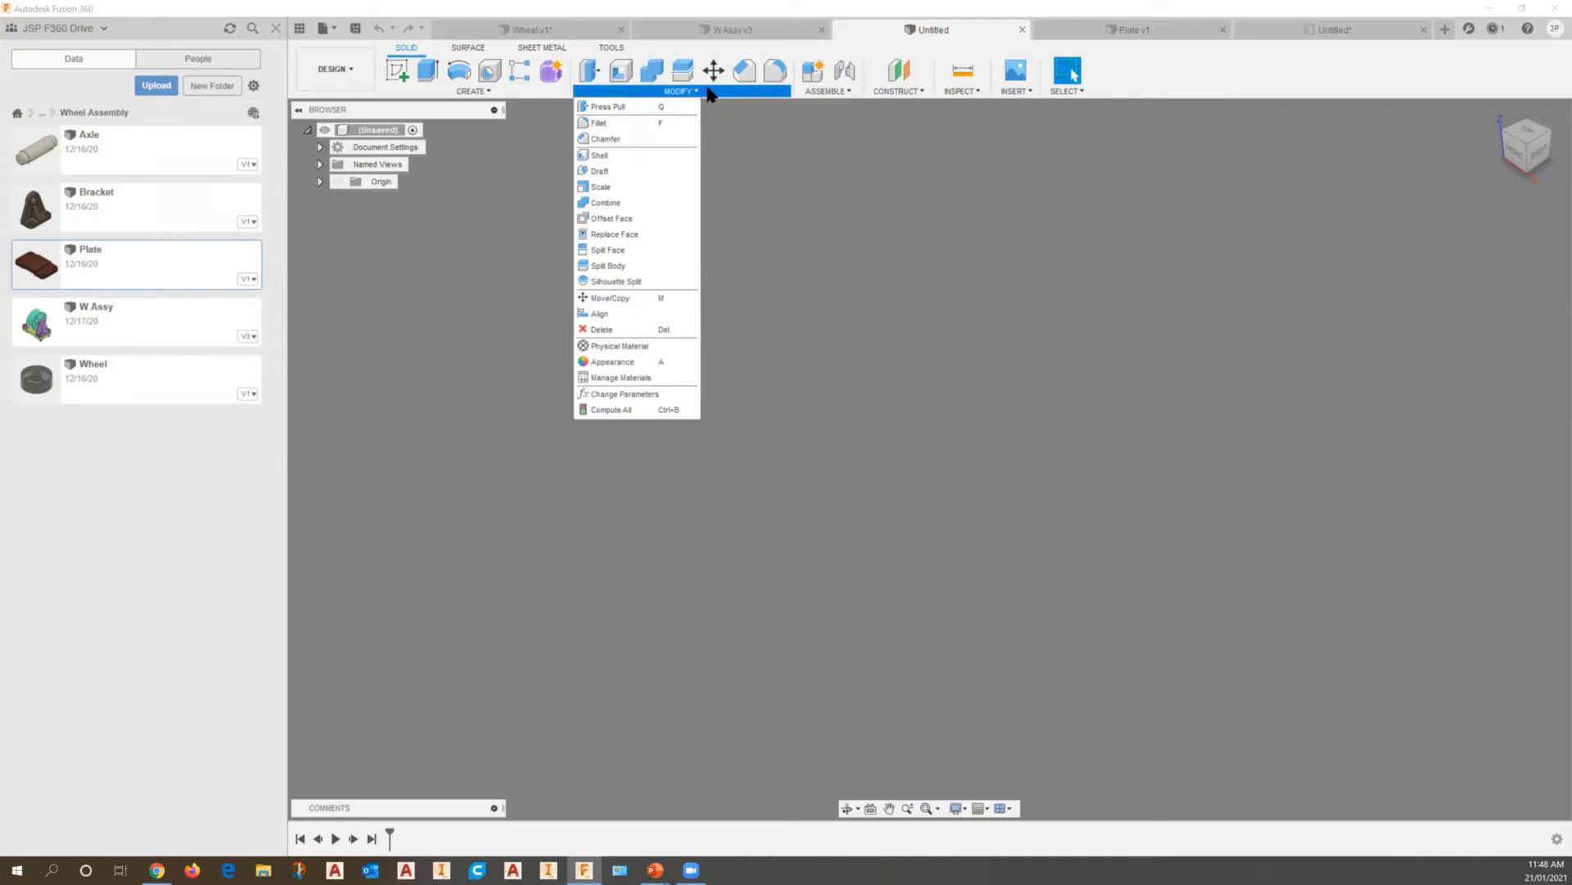
pyautogui.click(709, 91)
pyautogui.click(832, 88)
pyautogui.click(836, 94)
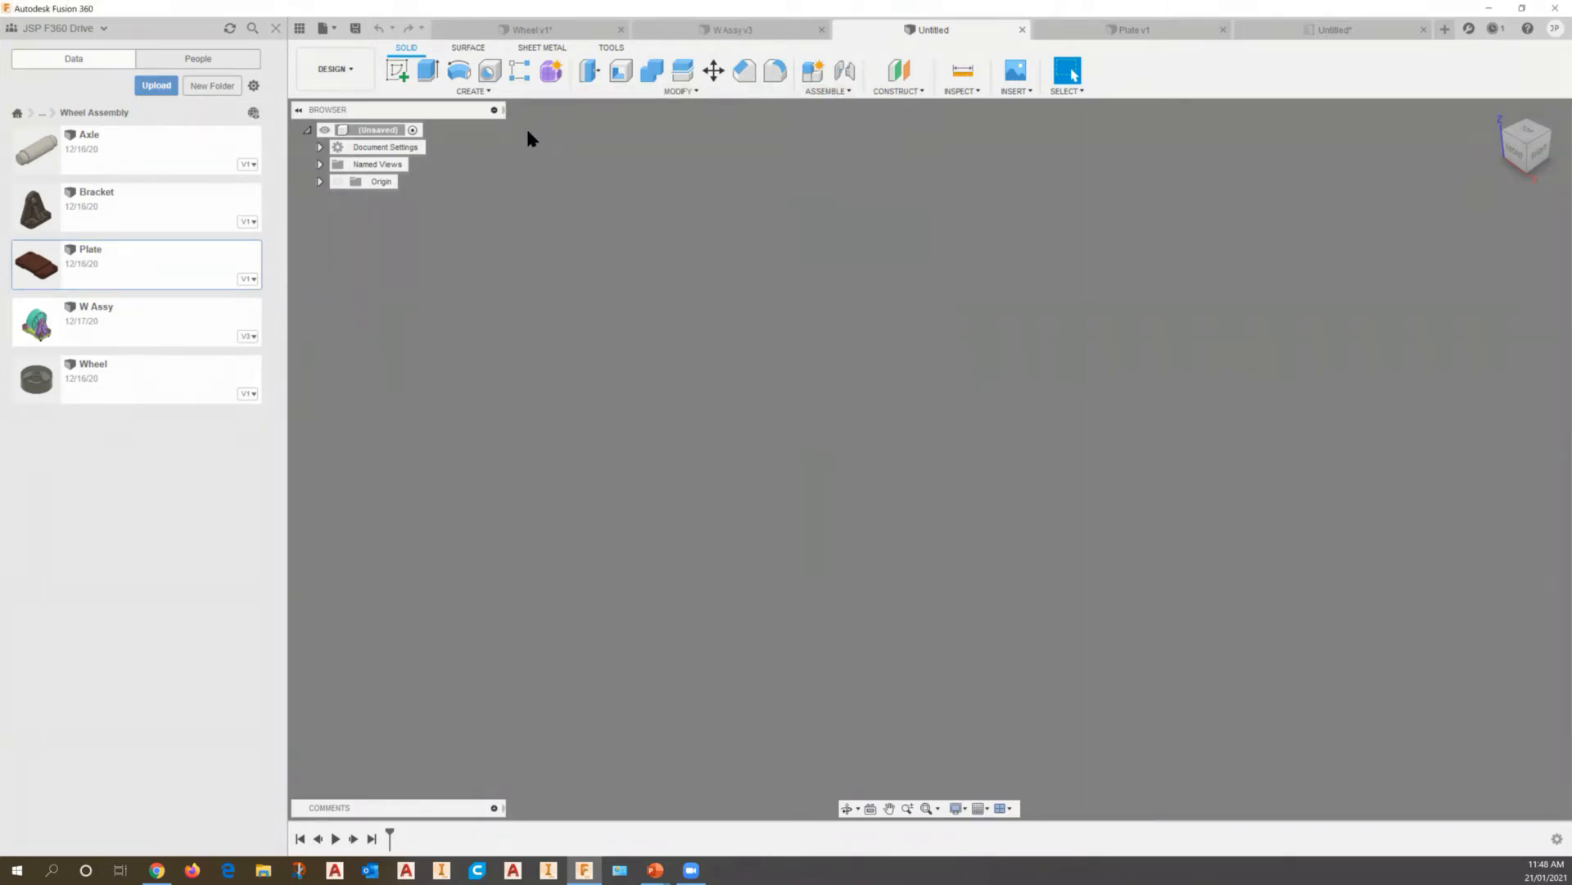
# Narrow the project data panel, hide it, and show it again
pyautogui.moveTo(287, 54); pyautogui.dragTo(264, 56)
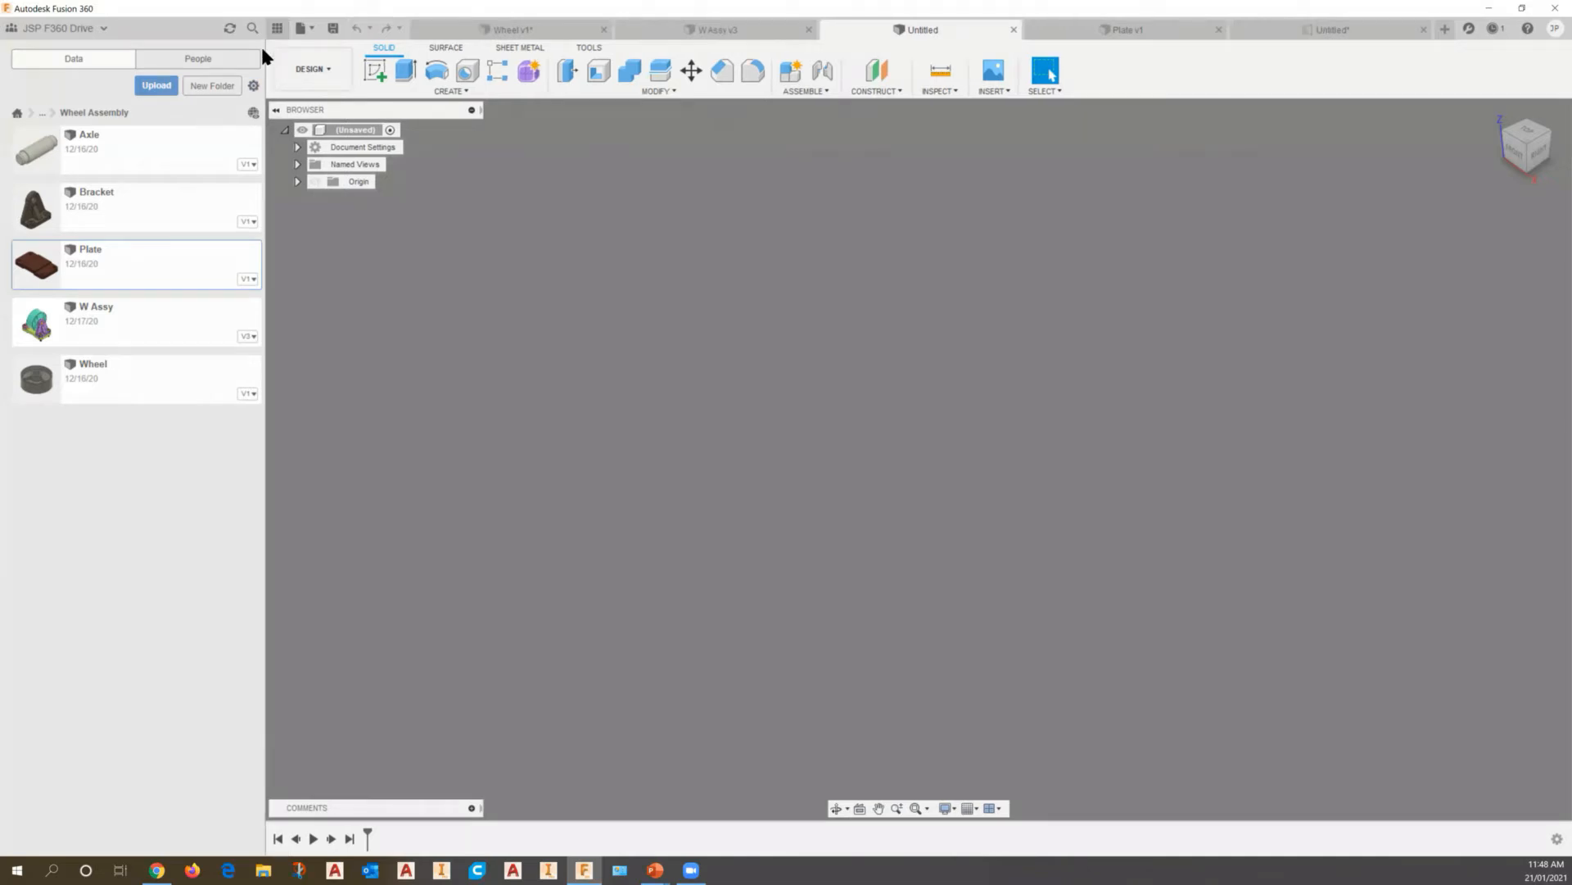
pyautogui.click(277, 28)
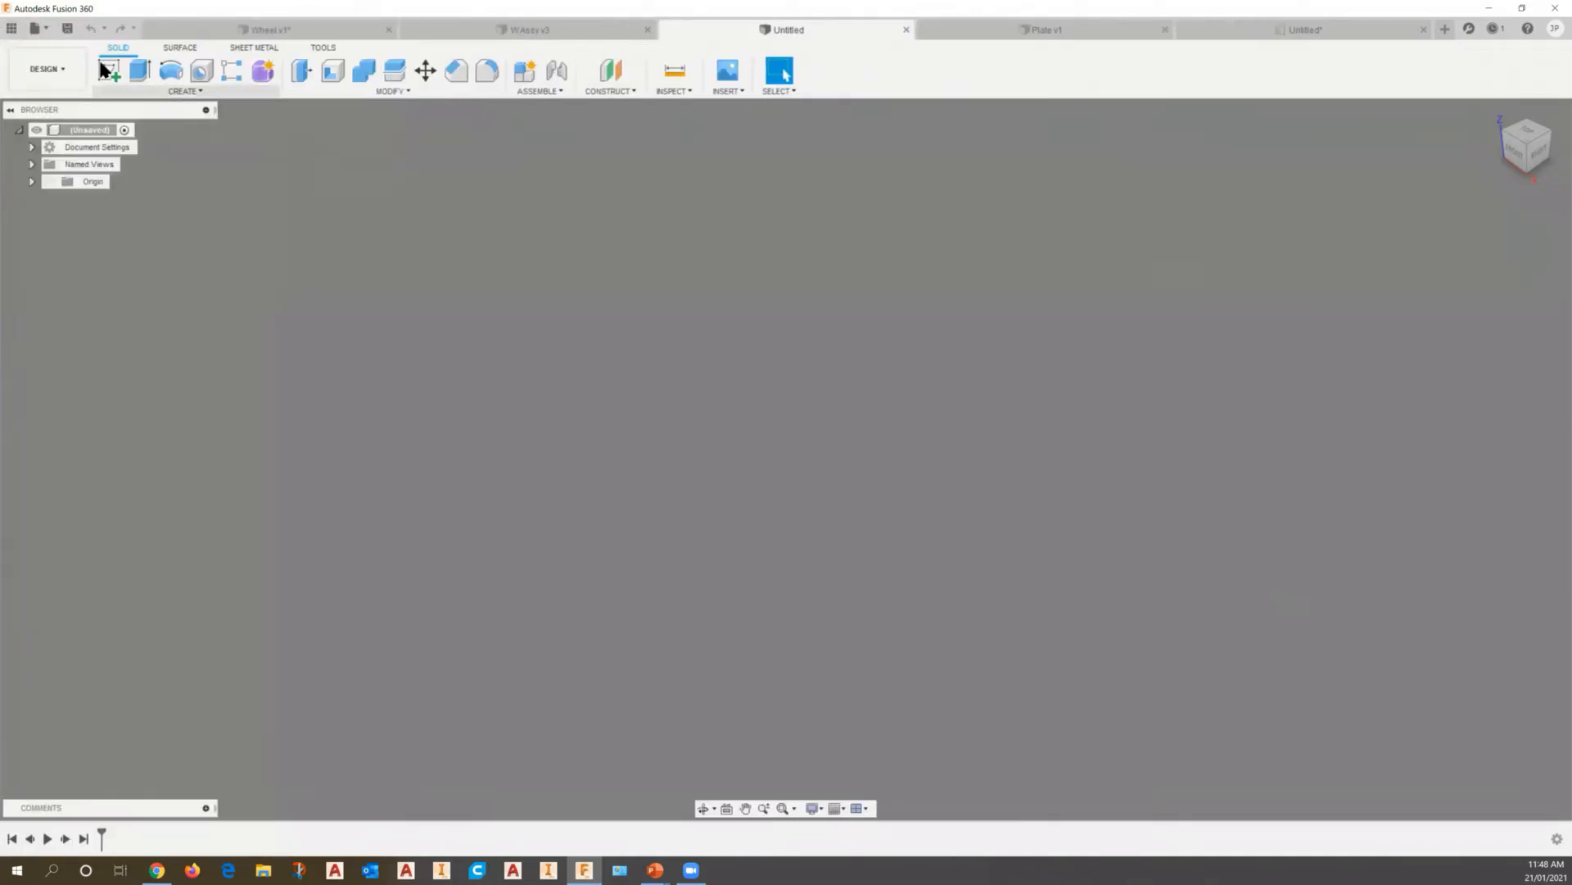
pyautogui.click(9, 29)
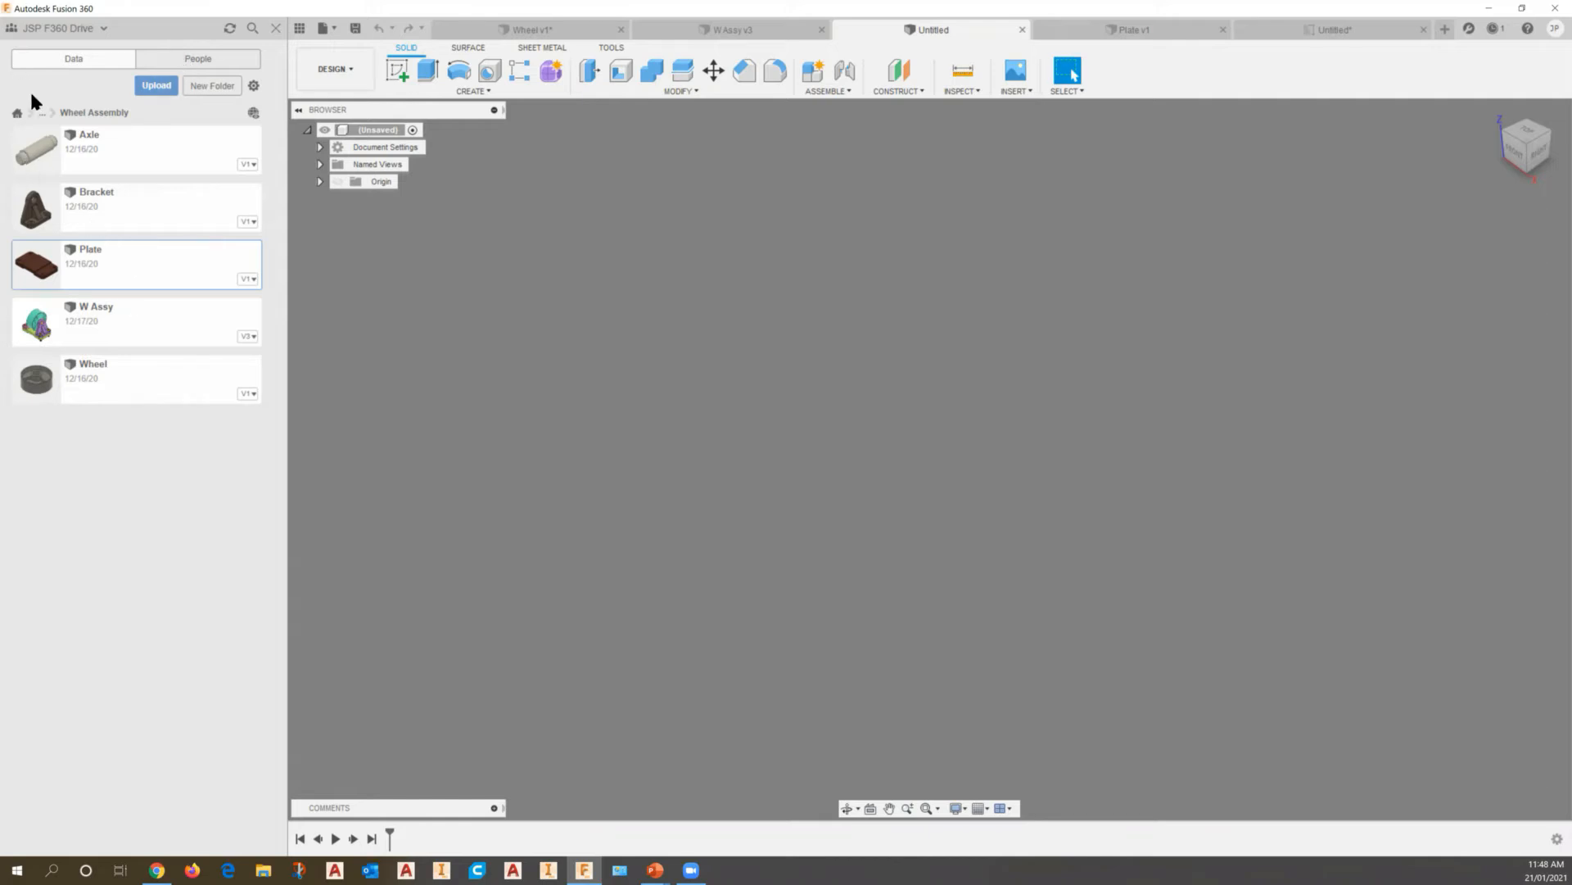
# Browse all projects and samples, and open the Wheel Assembly folder under Solid Modelling in the MT - A2K Training project
pyautogui.click(16, 113)
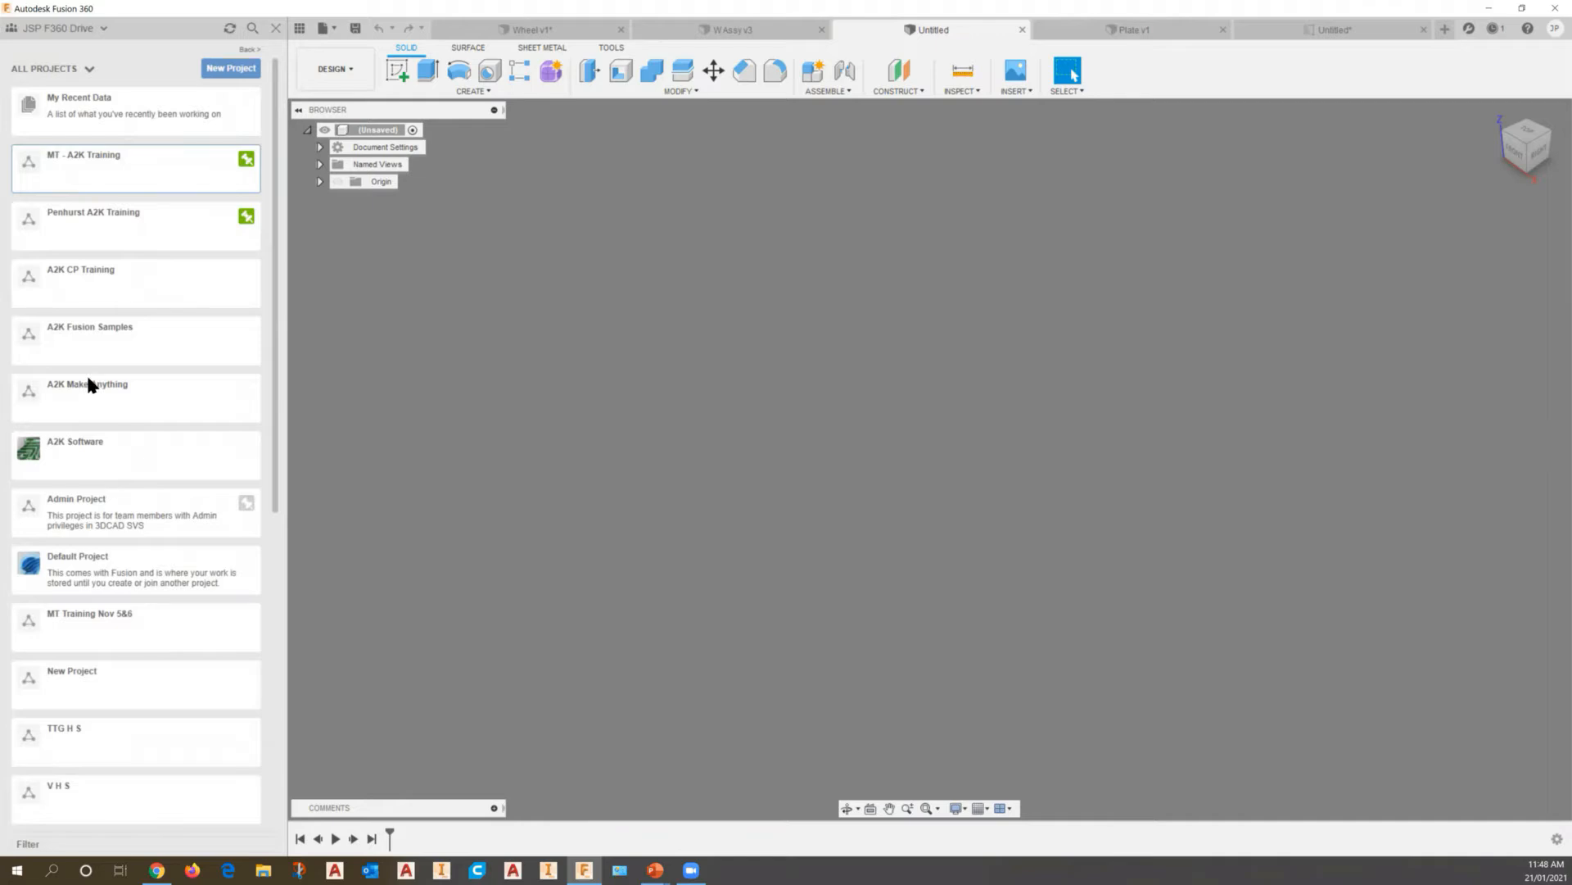
pyautogui.scroll(-5, 95, 385)
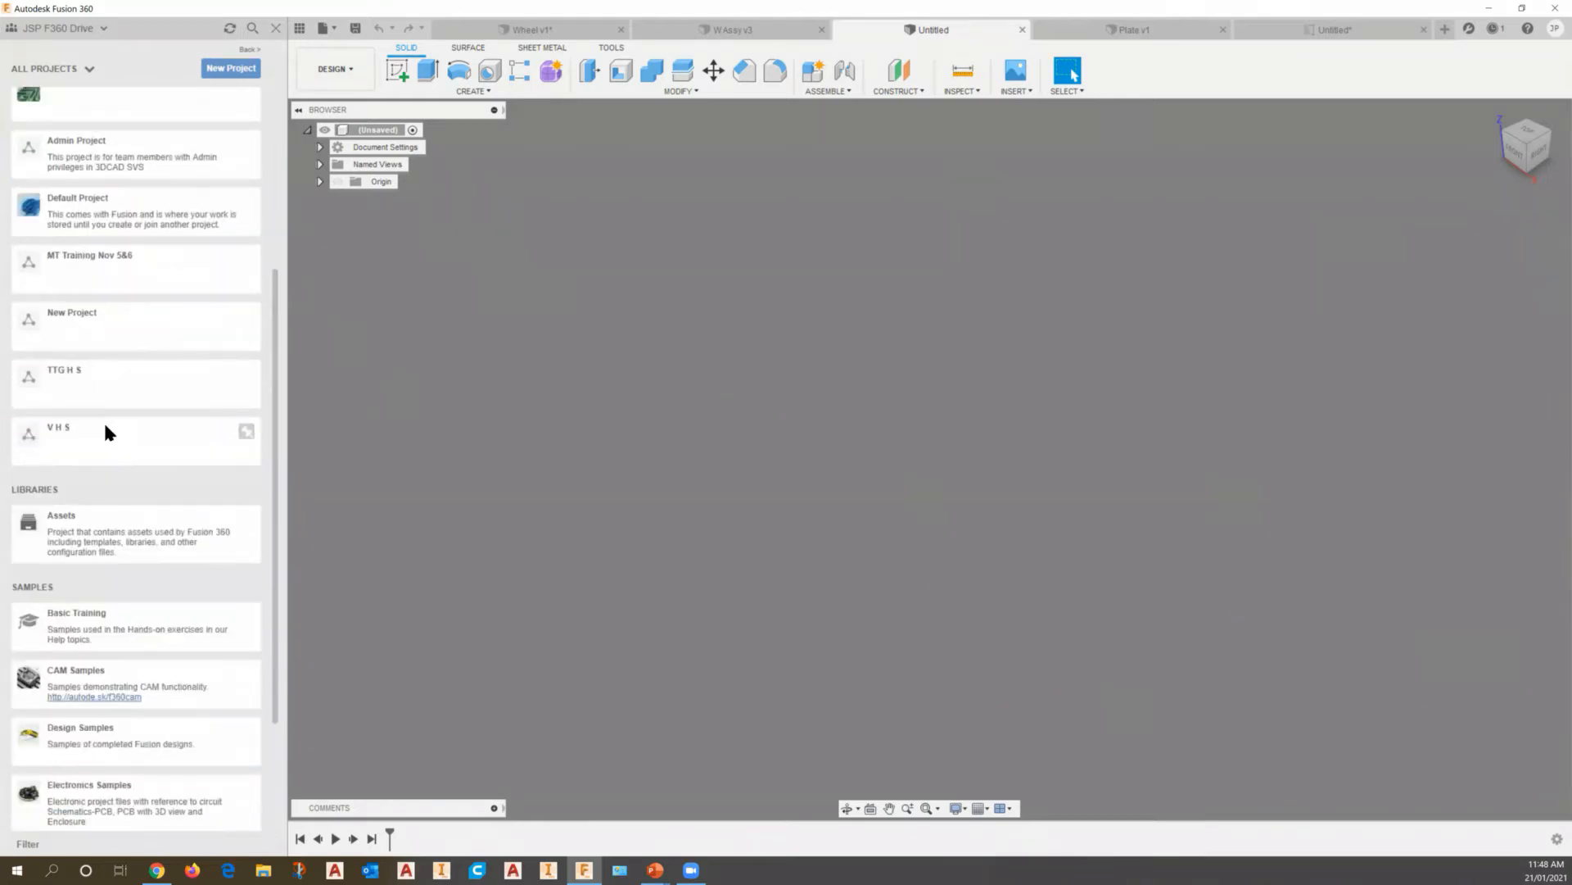
pyautogui.scroll(-3, 103, 420)
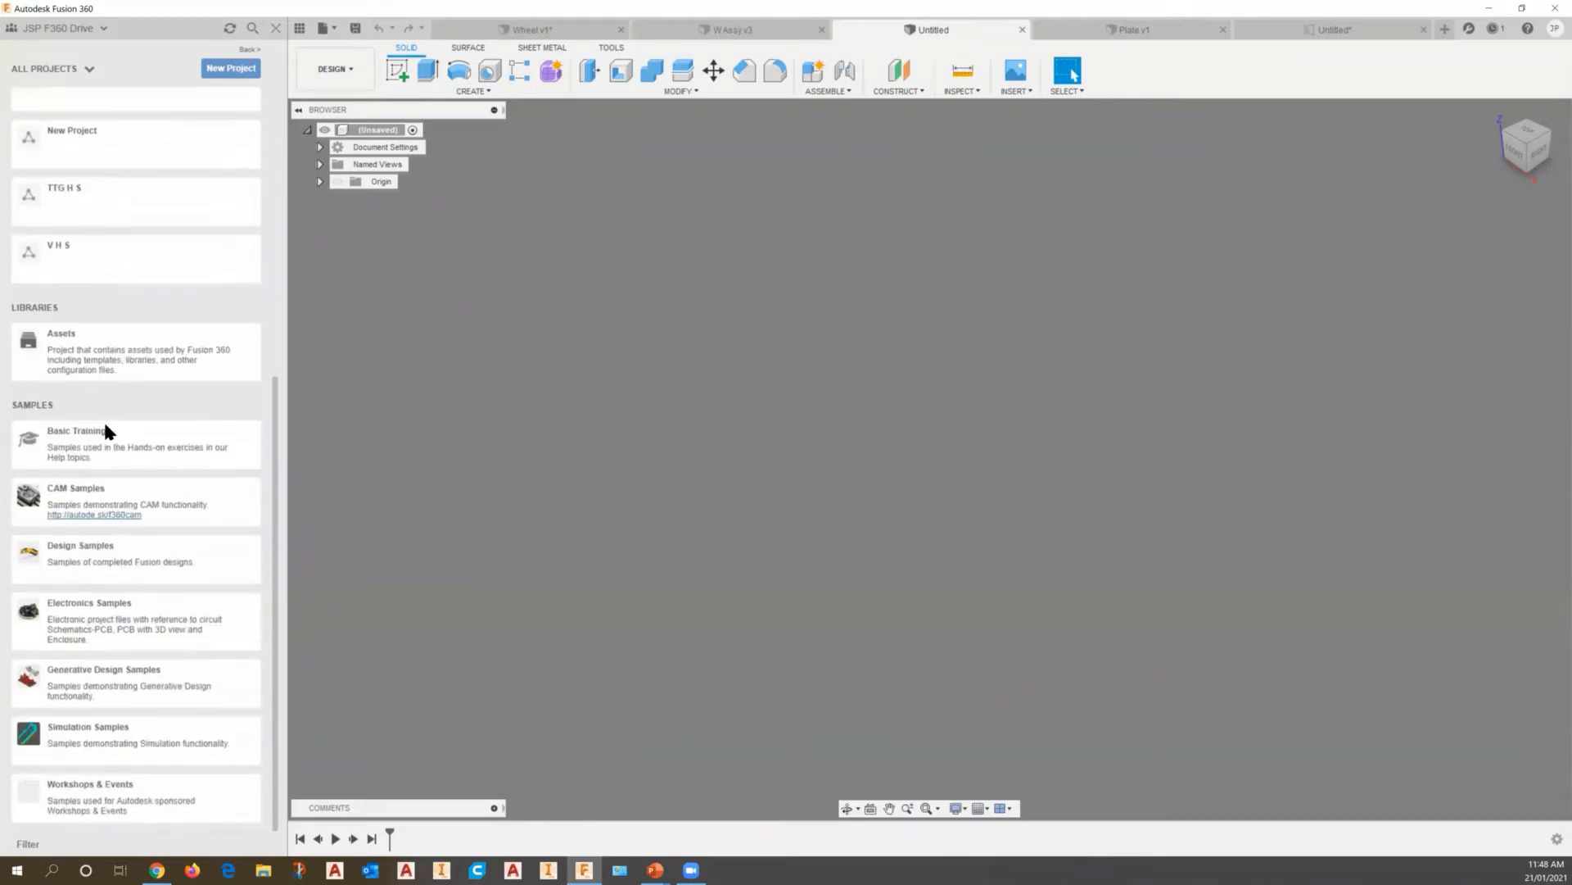
pyautogui.scroll(8, 103, 419)
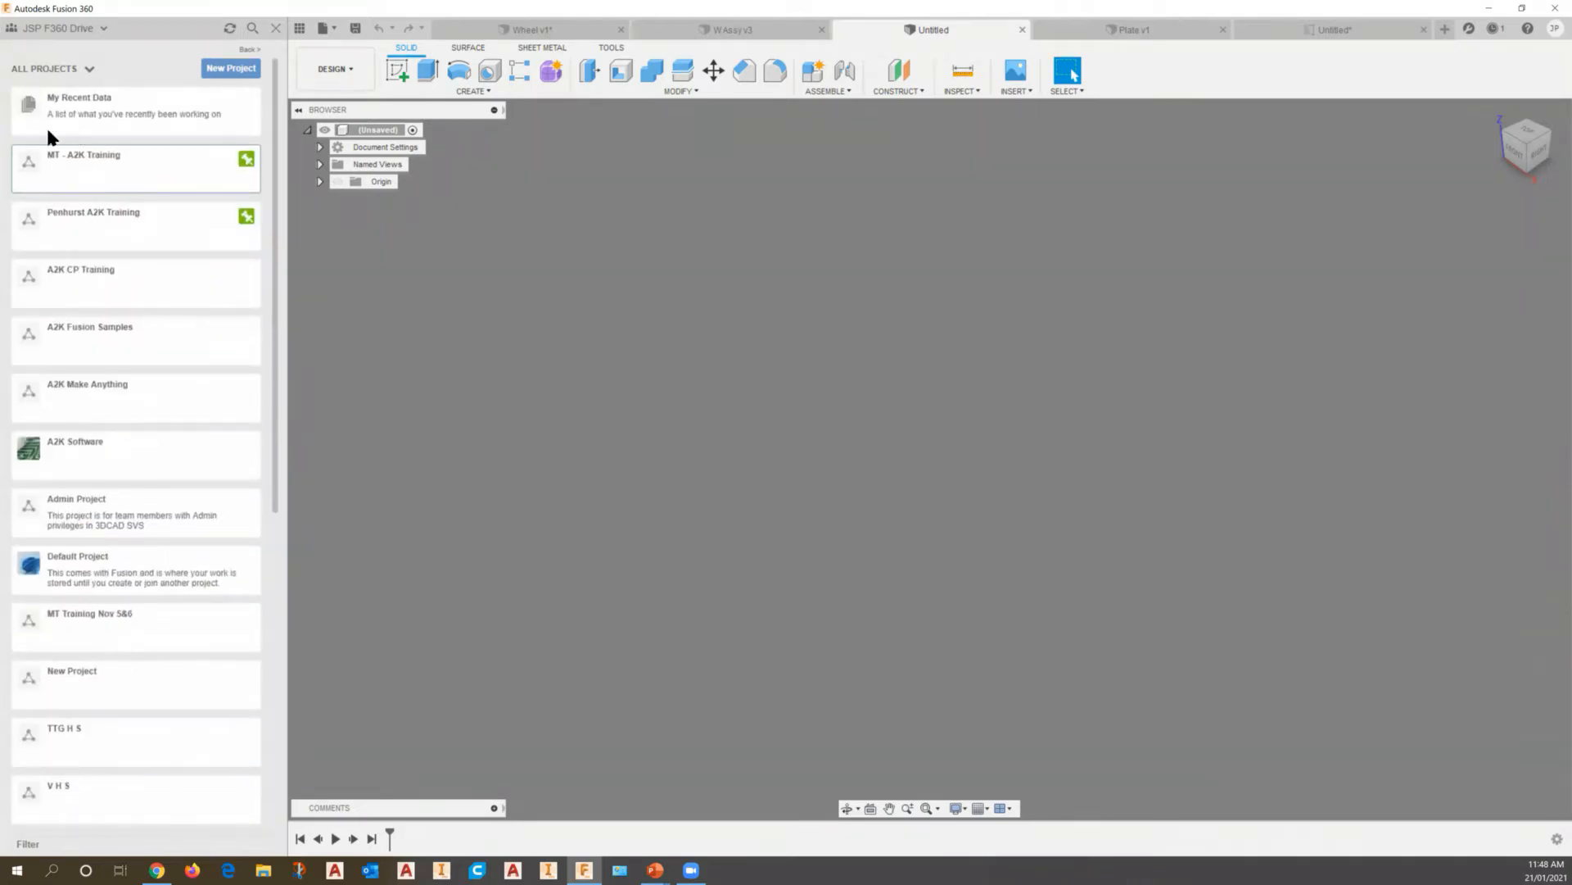
pyautogui.click(82, 165)
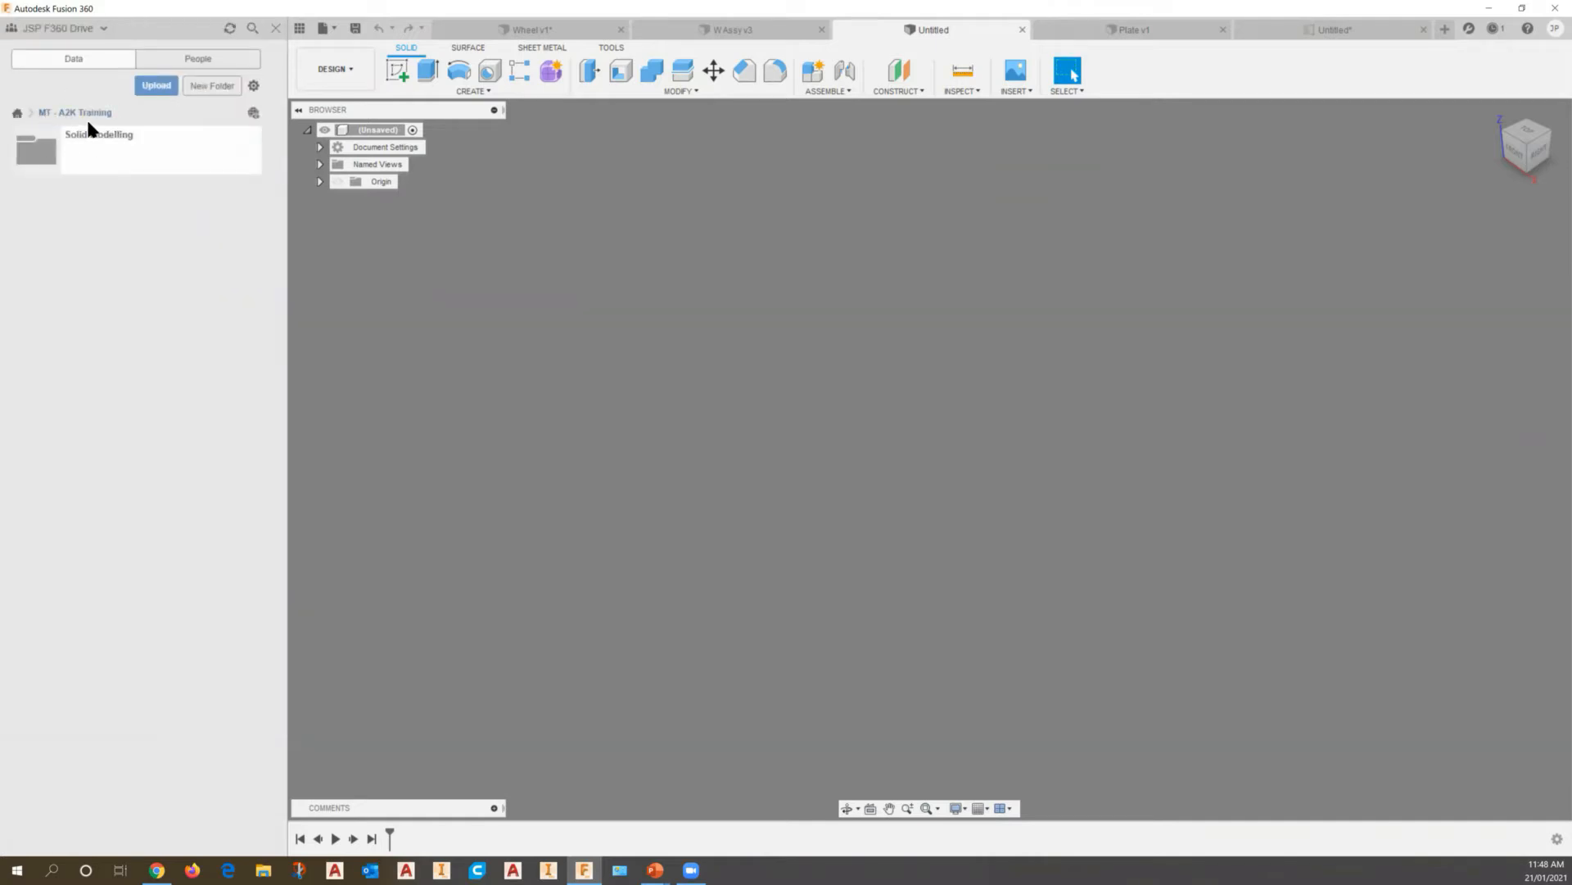
pyautogui.click(36, 161)
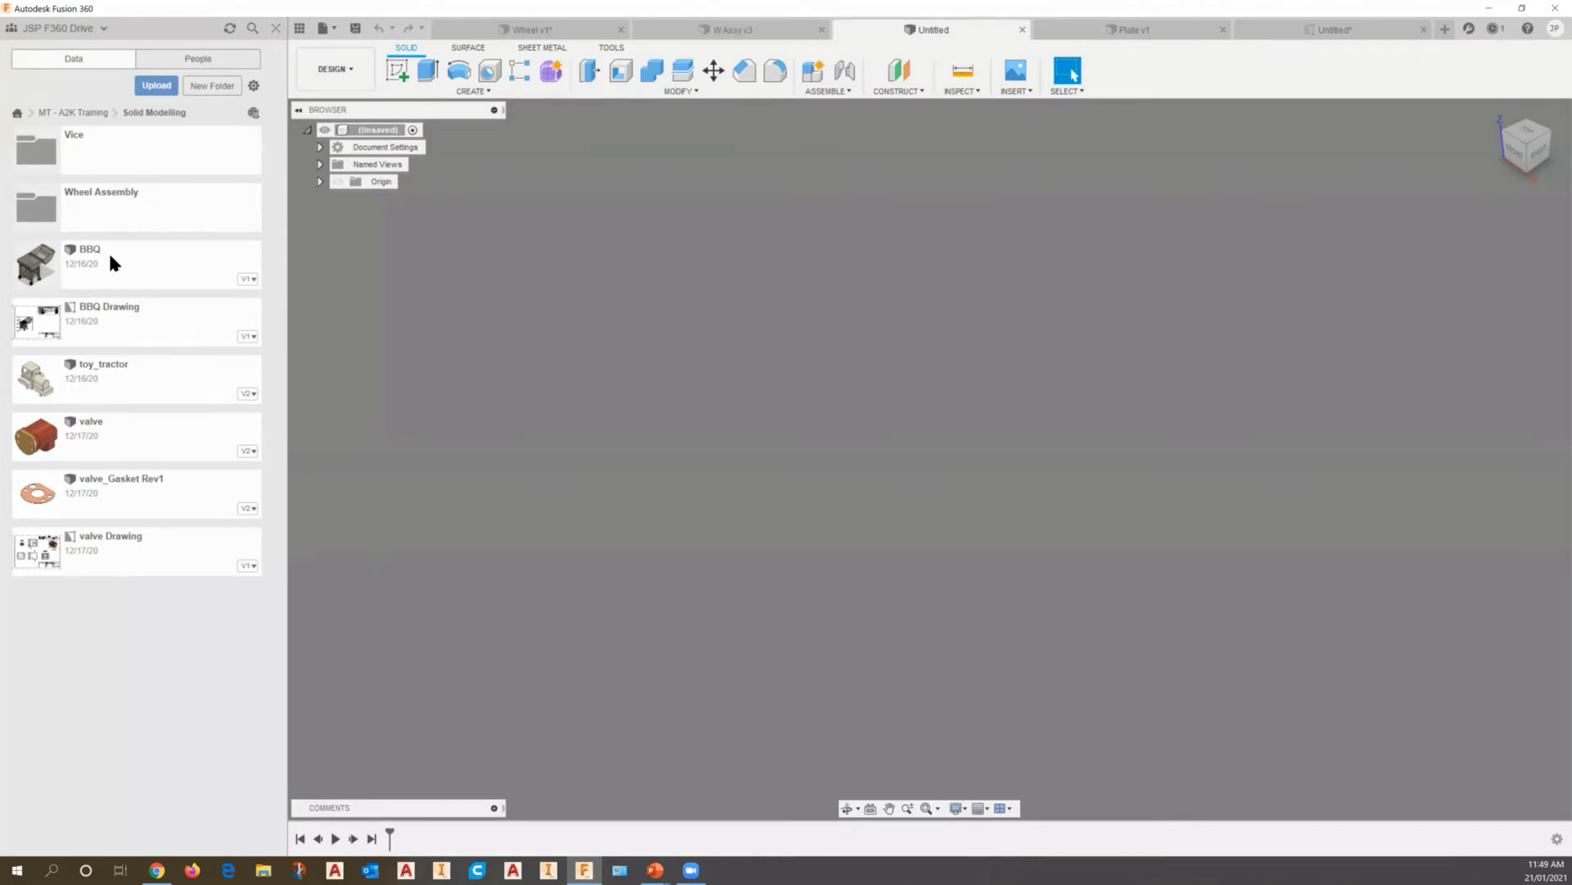
pyautogui.doubleClick(46, 214)
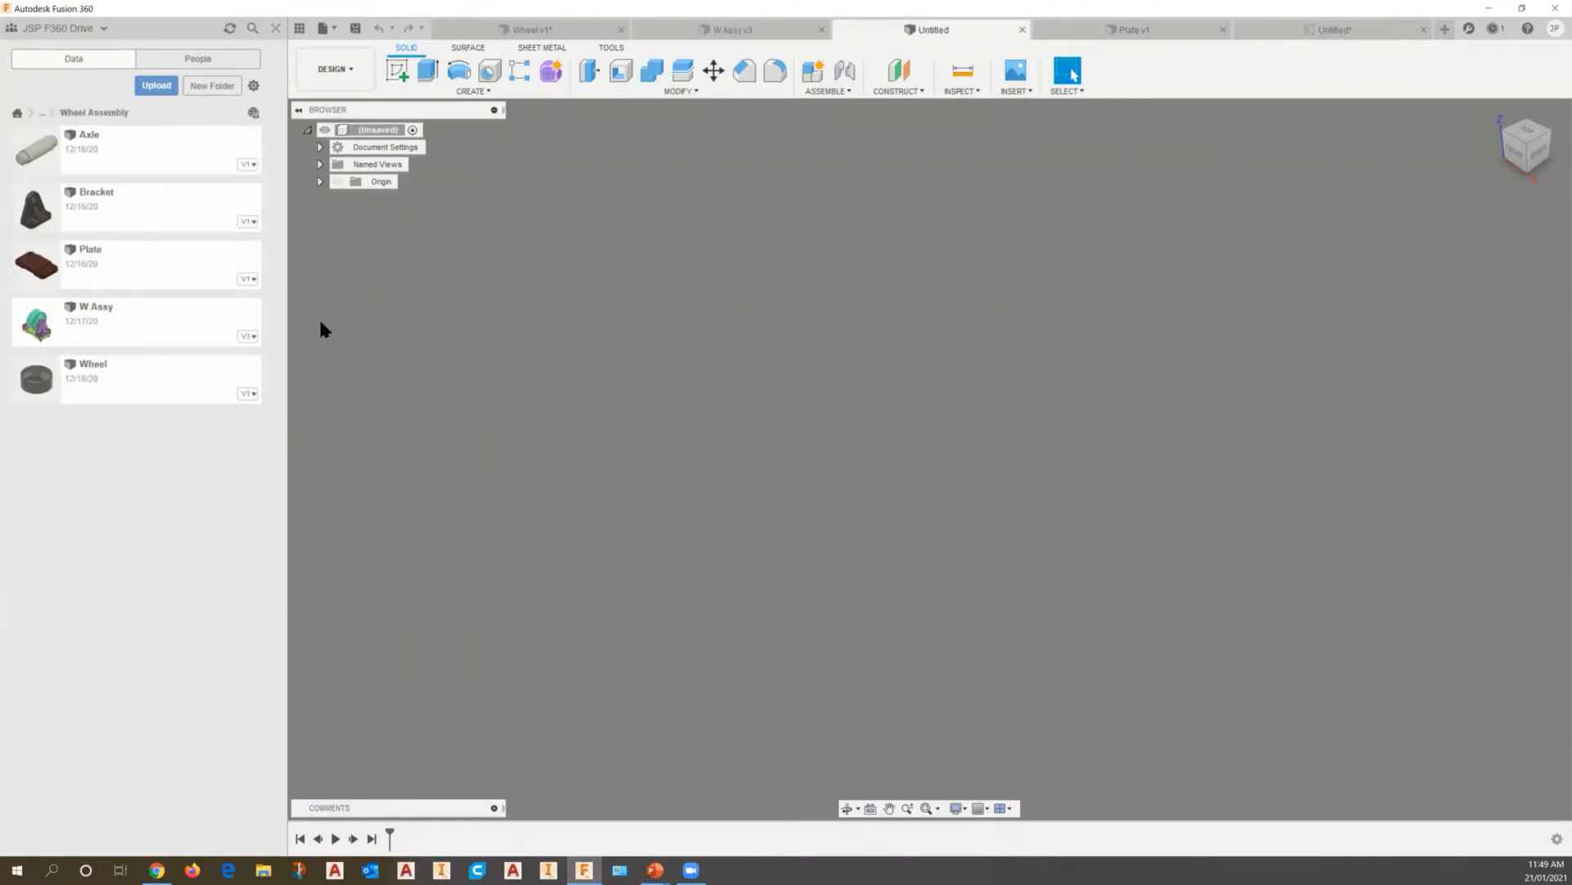
# Look at the open Wheel design, switch to the W Assy design and rotate the wheel on its axle
pyautogui.click(566, 25)
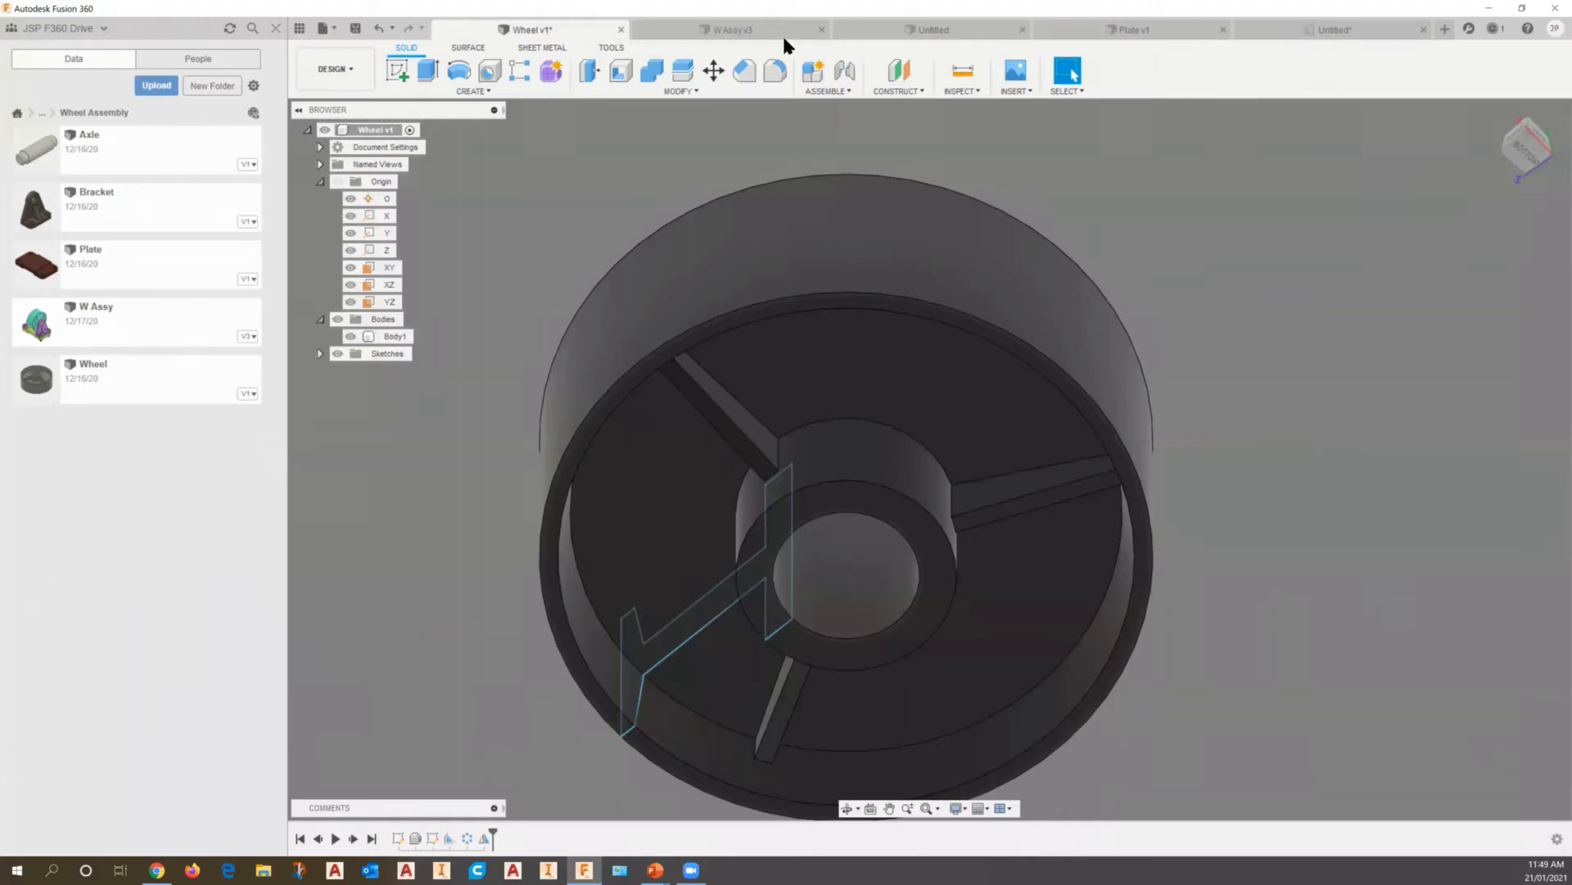
pyautogui.click(736, 31)
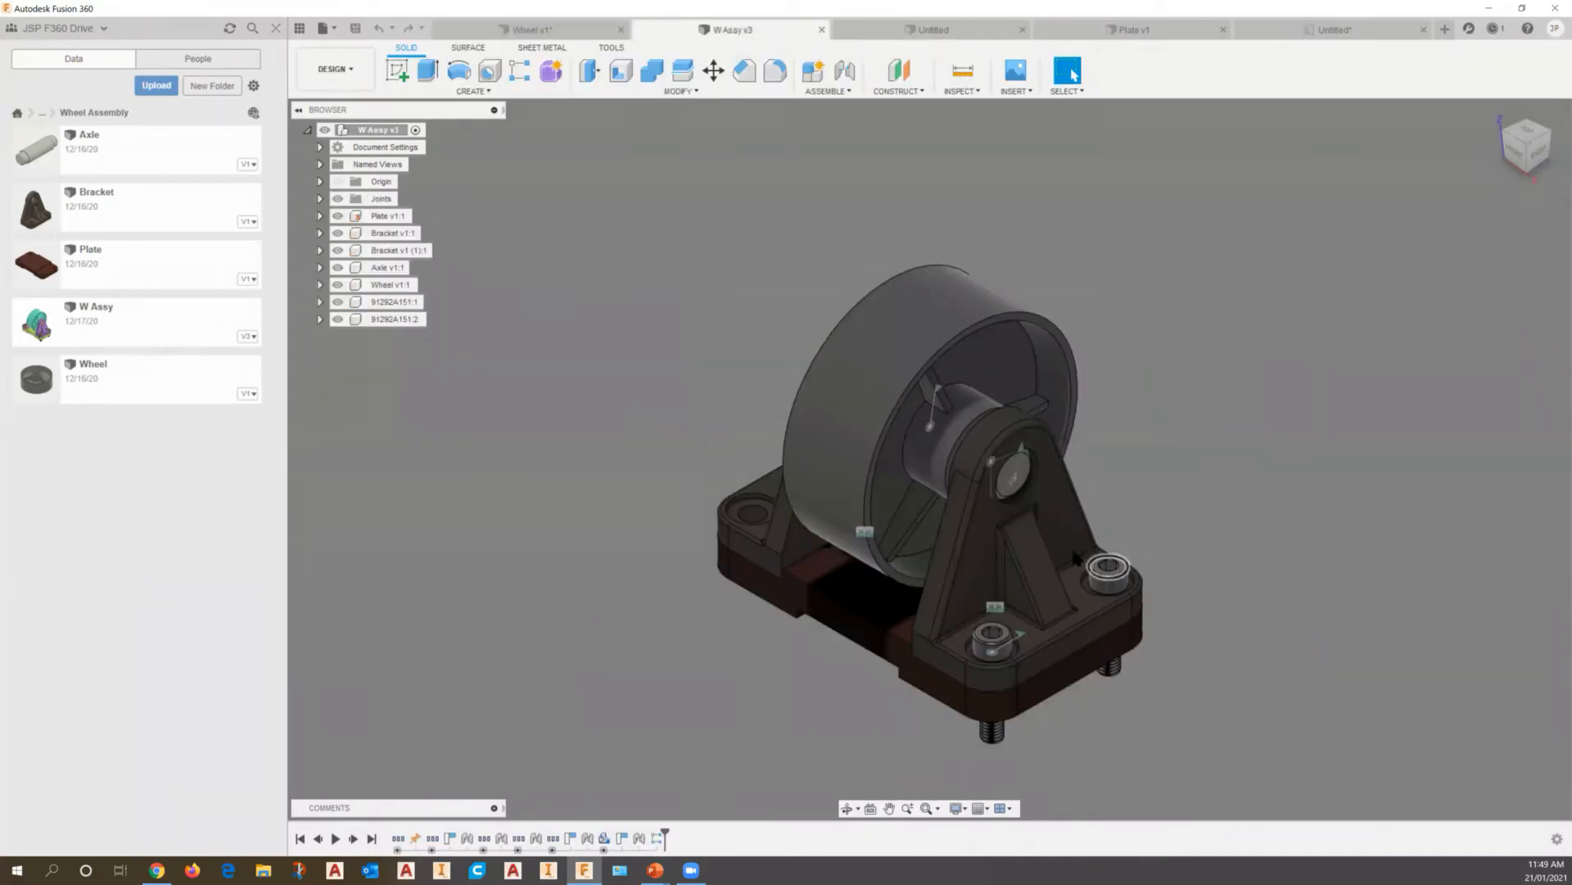
pyautogui.scroll(1, 922, 475)
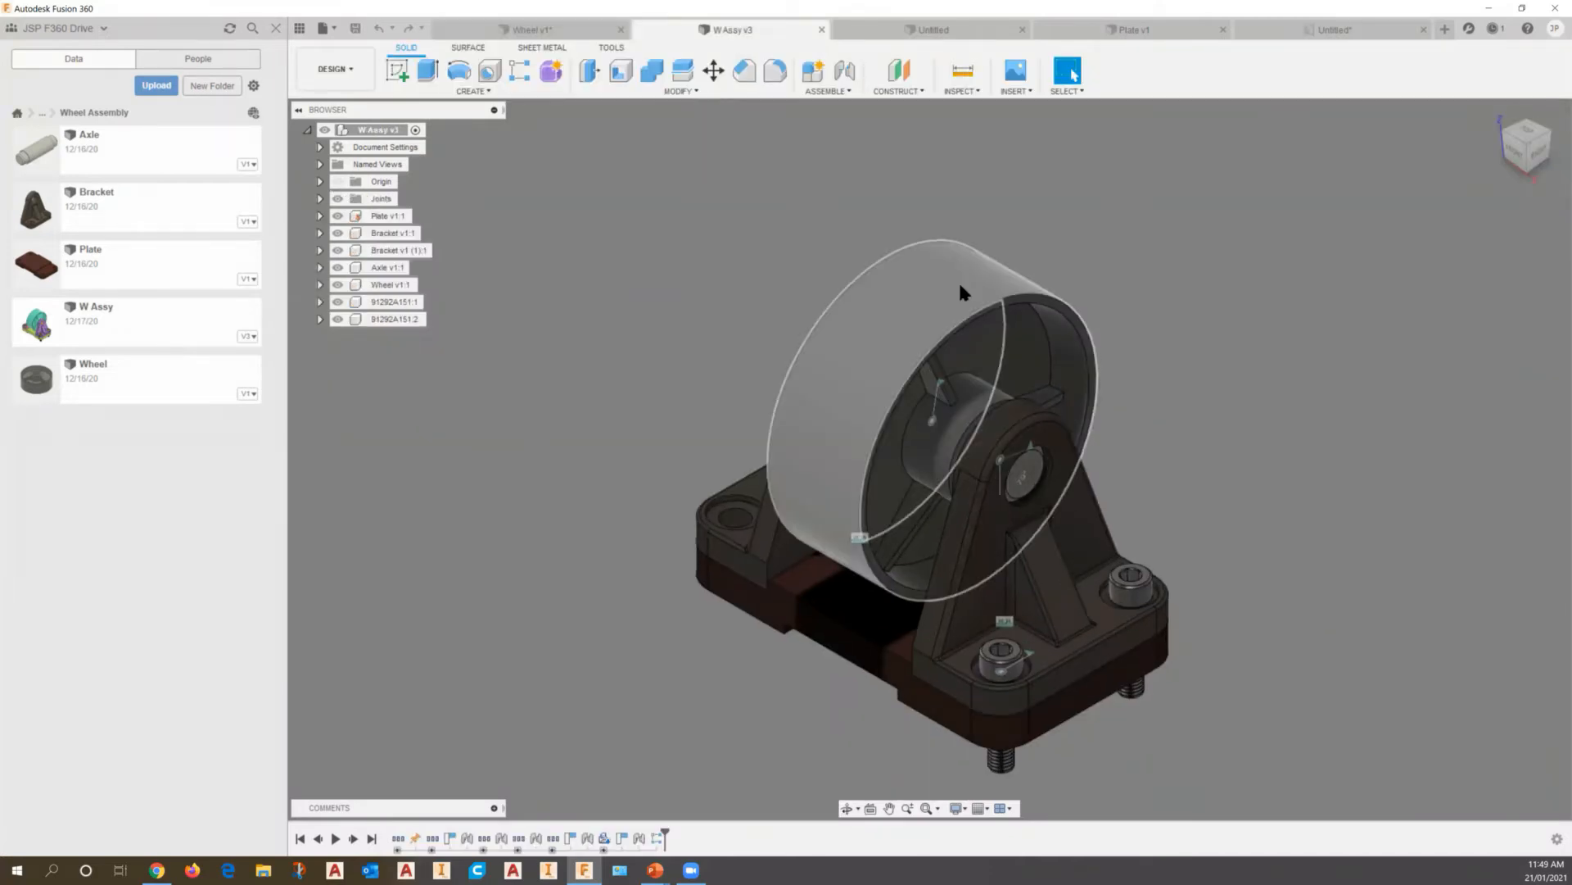
pyautogui.moveTo(868, 356); pyautogui.dragTo(958, 289)
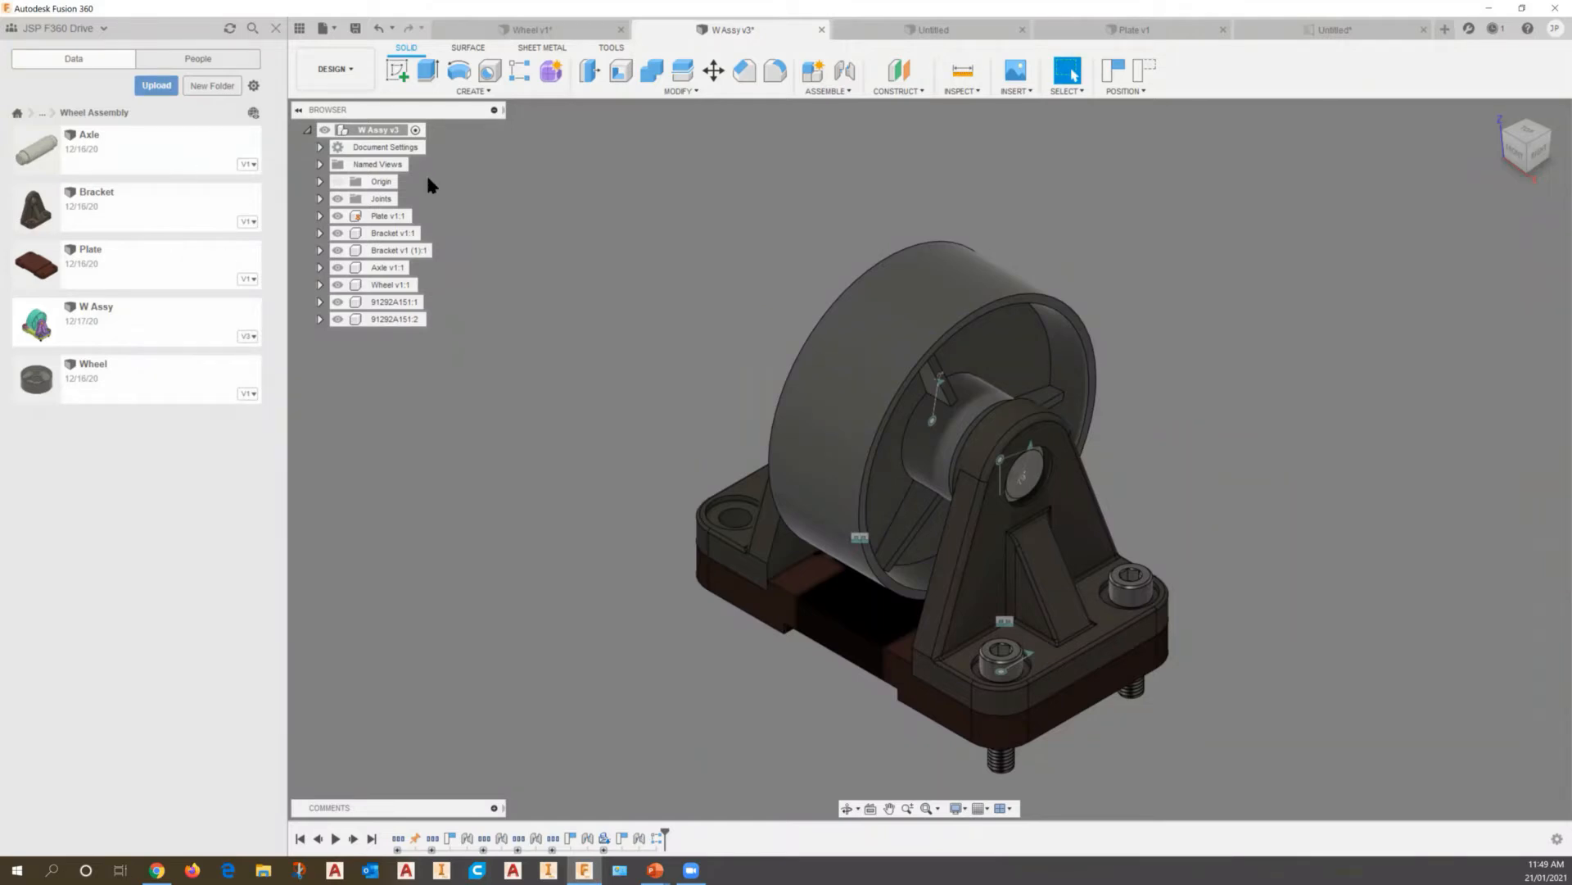
# Hide and reshow the plate, both brackets, the axle and the wheel one at a time to identify each component
pyautogui.click(337, 216)
pyautogui.click(338, 216)
pyautogui.click(338, 233)
pyautogui.click(337, 234)
pyautogui.click(337, 250)
pyautogui.click(337, 251)
pyautogui.click(337, 268)
pyautogui.click(338, 267)
pyautogui.click(338, 285)
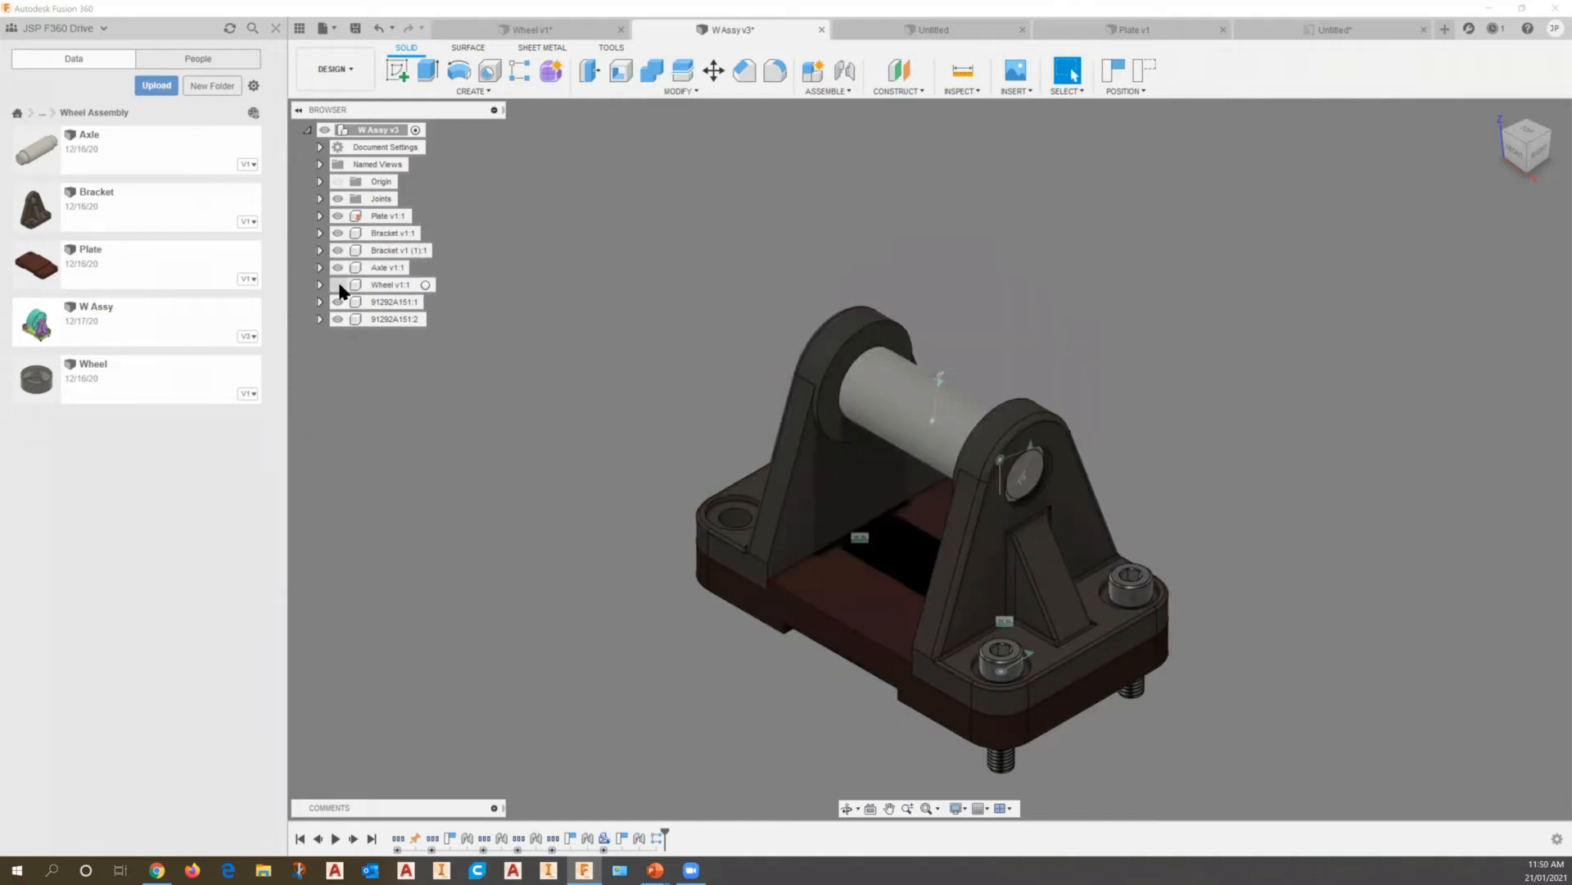
pyautogui.click(338, 285)
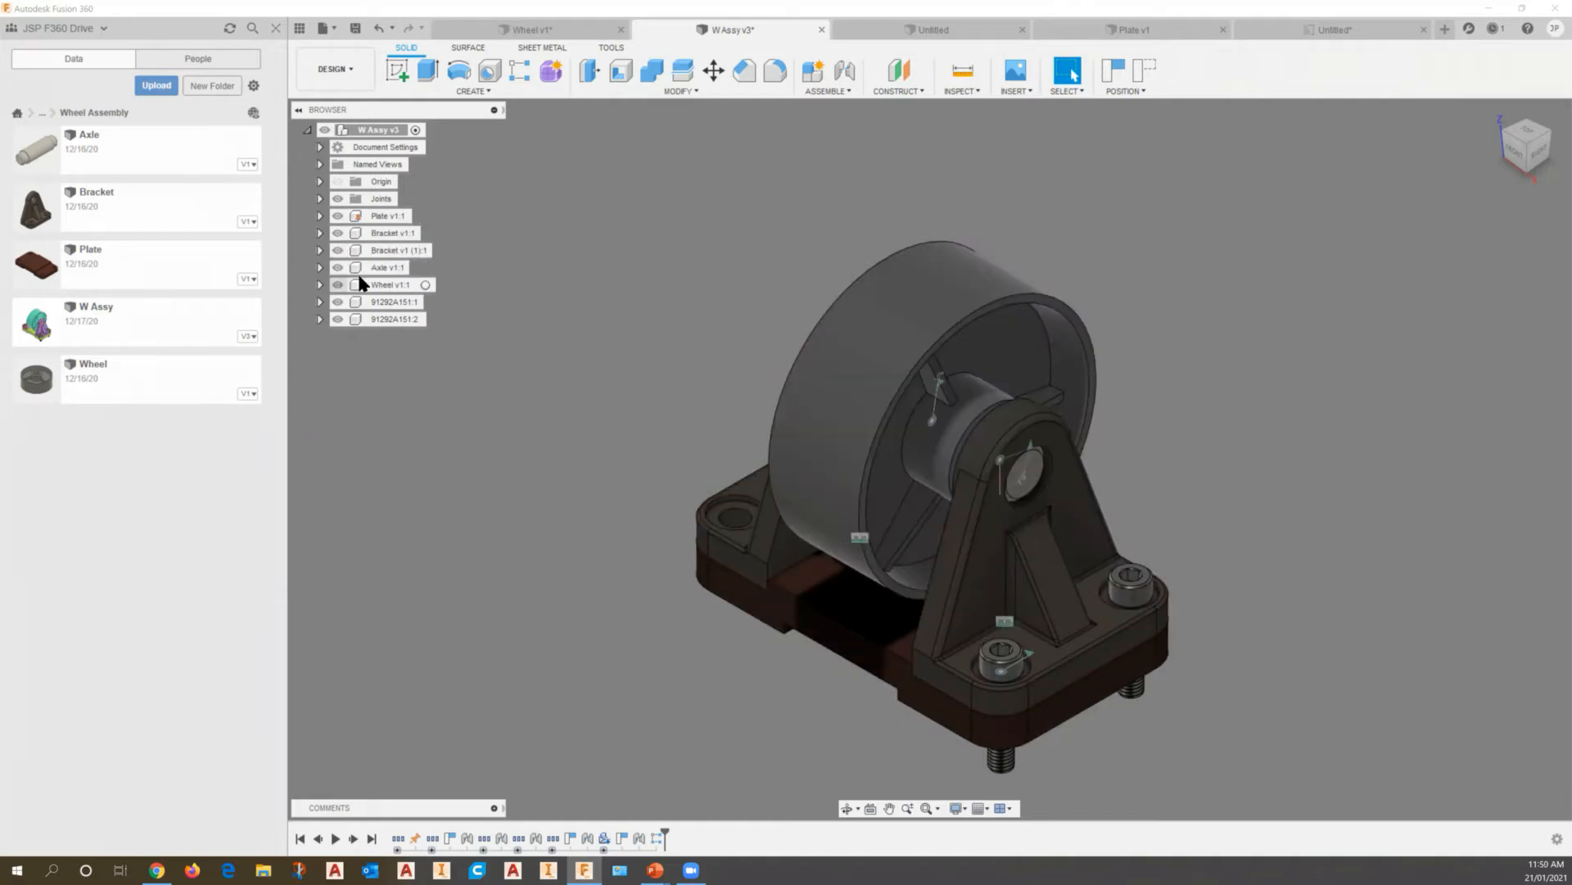
# Highlight the plate, axle and wheel components in turn to examine where each sits in the assembly
pyautogui.click(377, 218)
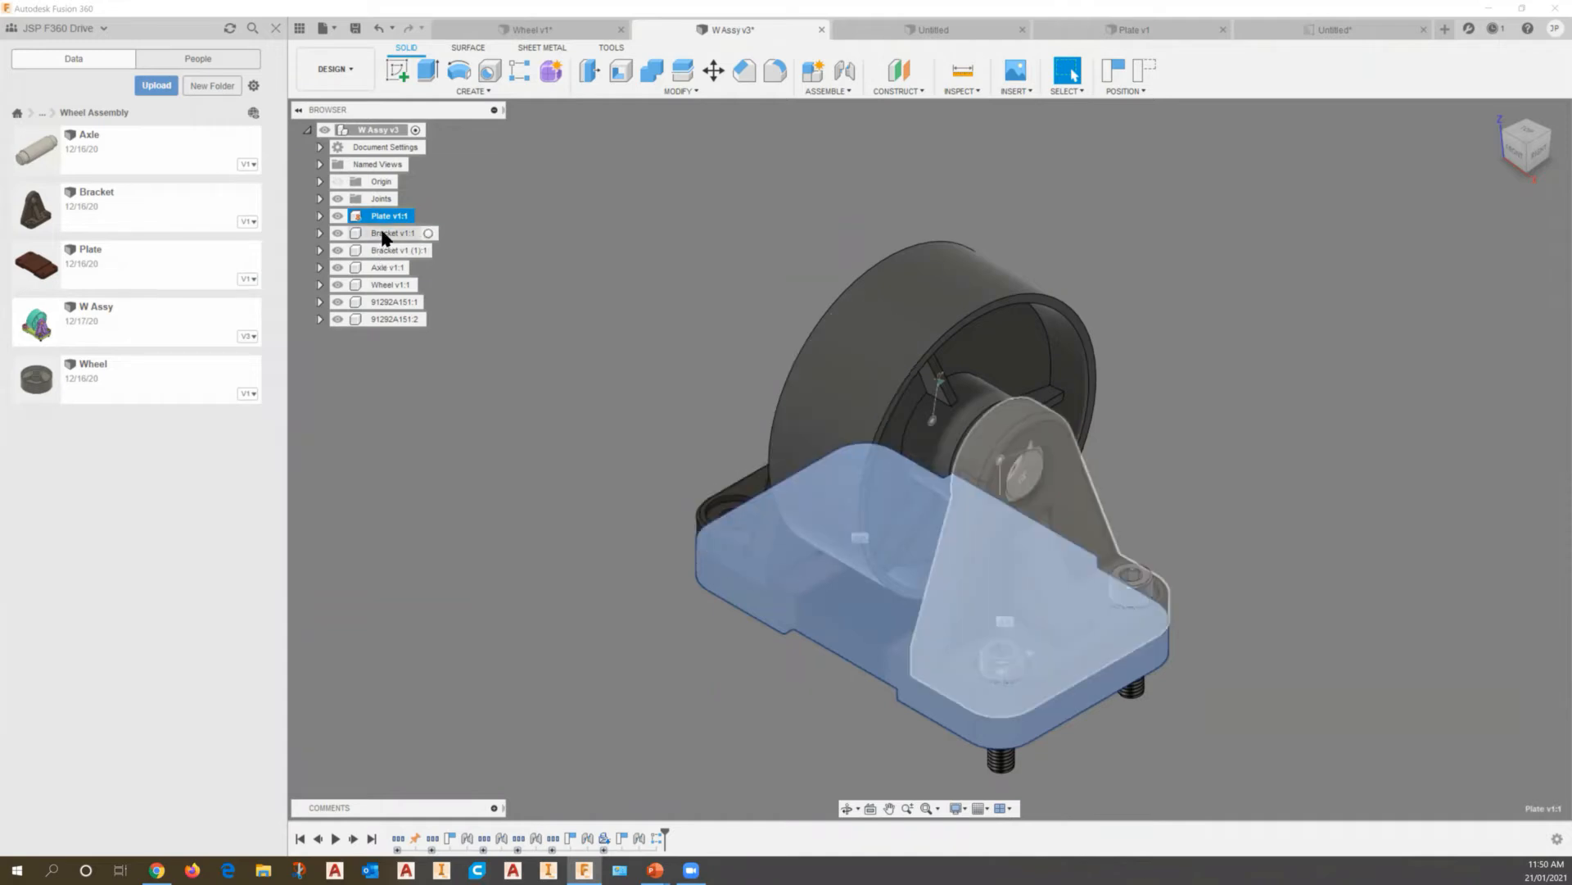
pyautogui.click(378, 269)
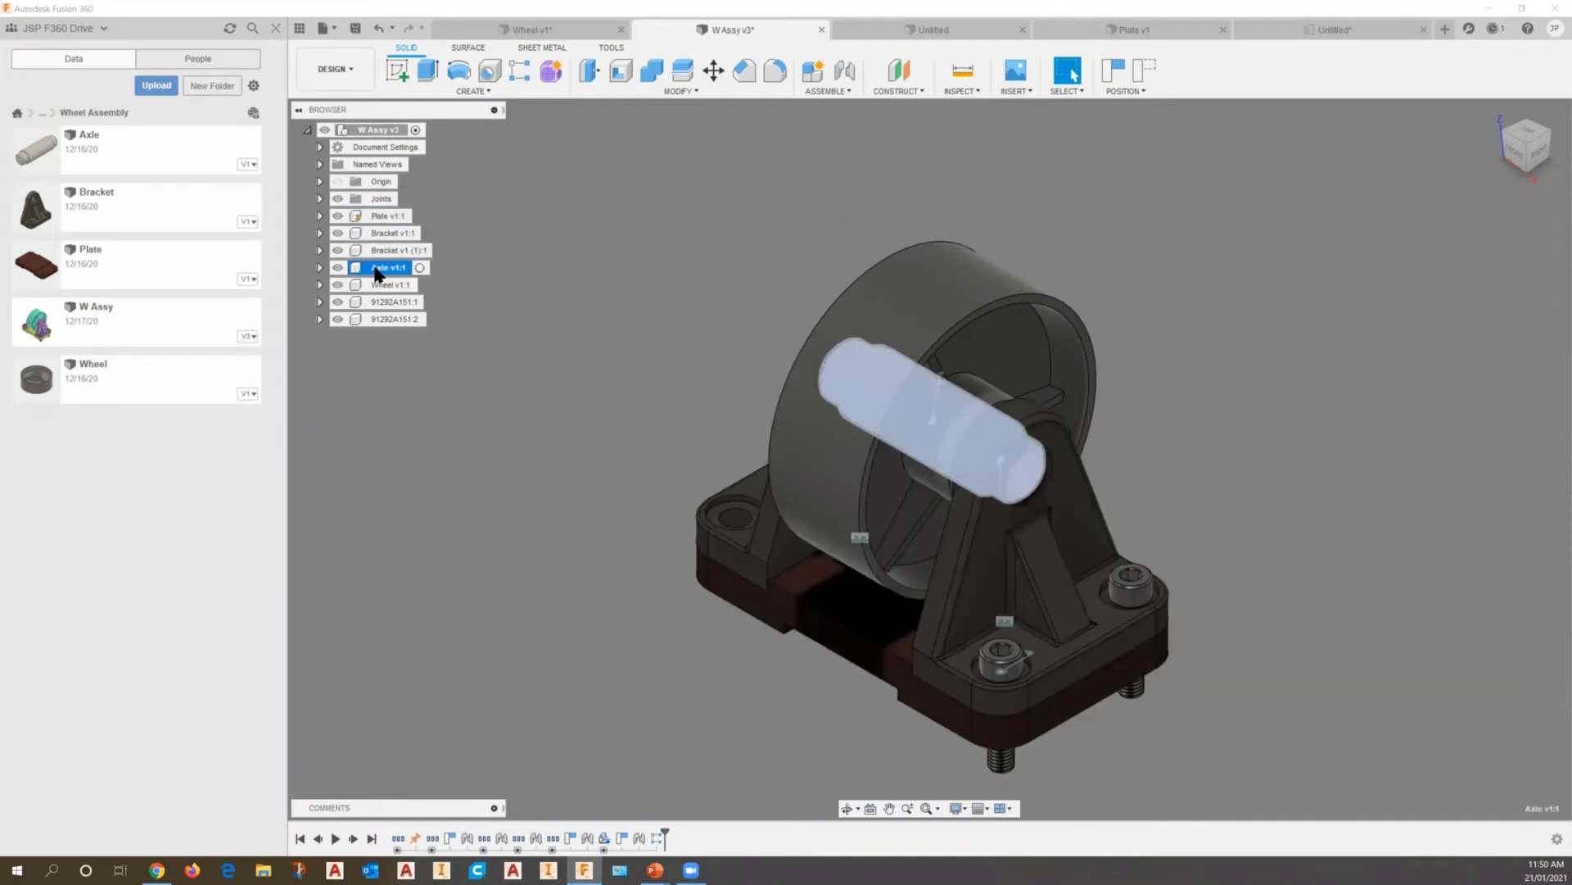
pyautogui.click(378, 285)
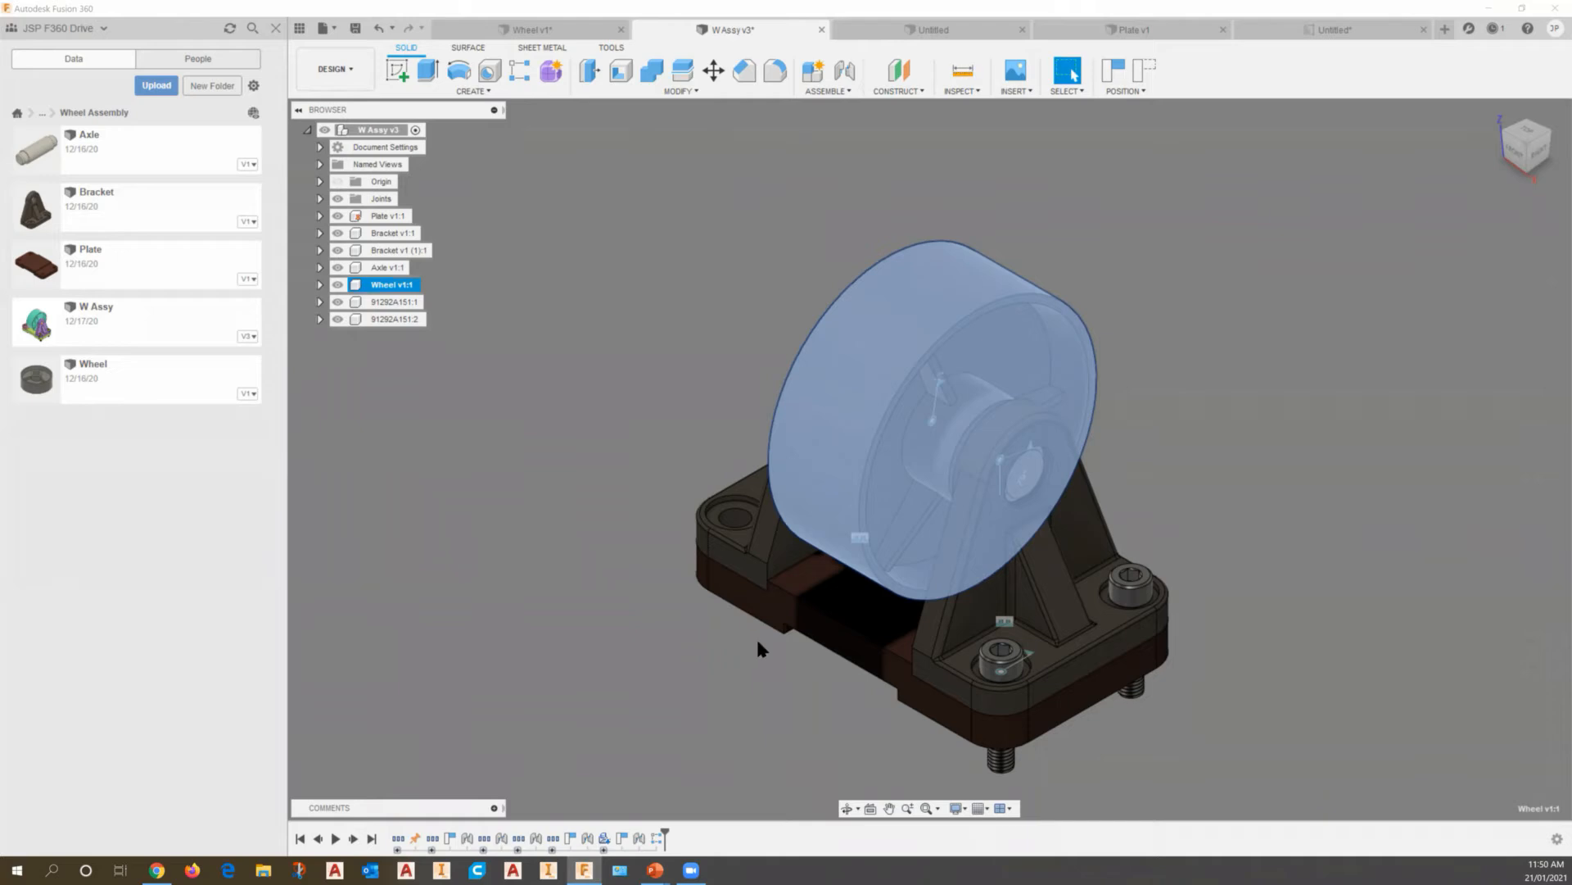
pyautogui.scroll(-1, 807, 547)
pyautogui.moveTo(807, 547); pyautogui.dragTo(758, 426, button='middle')
pyautogui.scroll(-3, 765, 552)
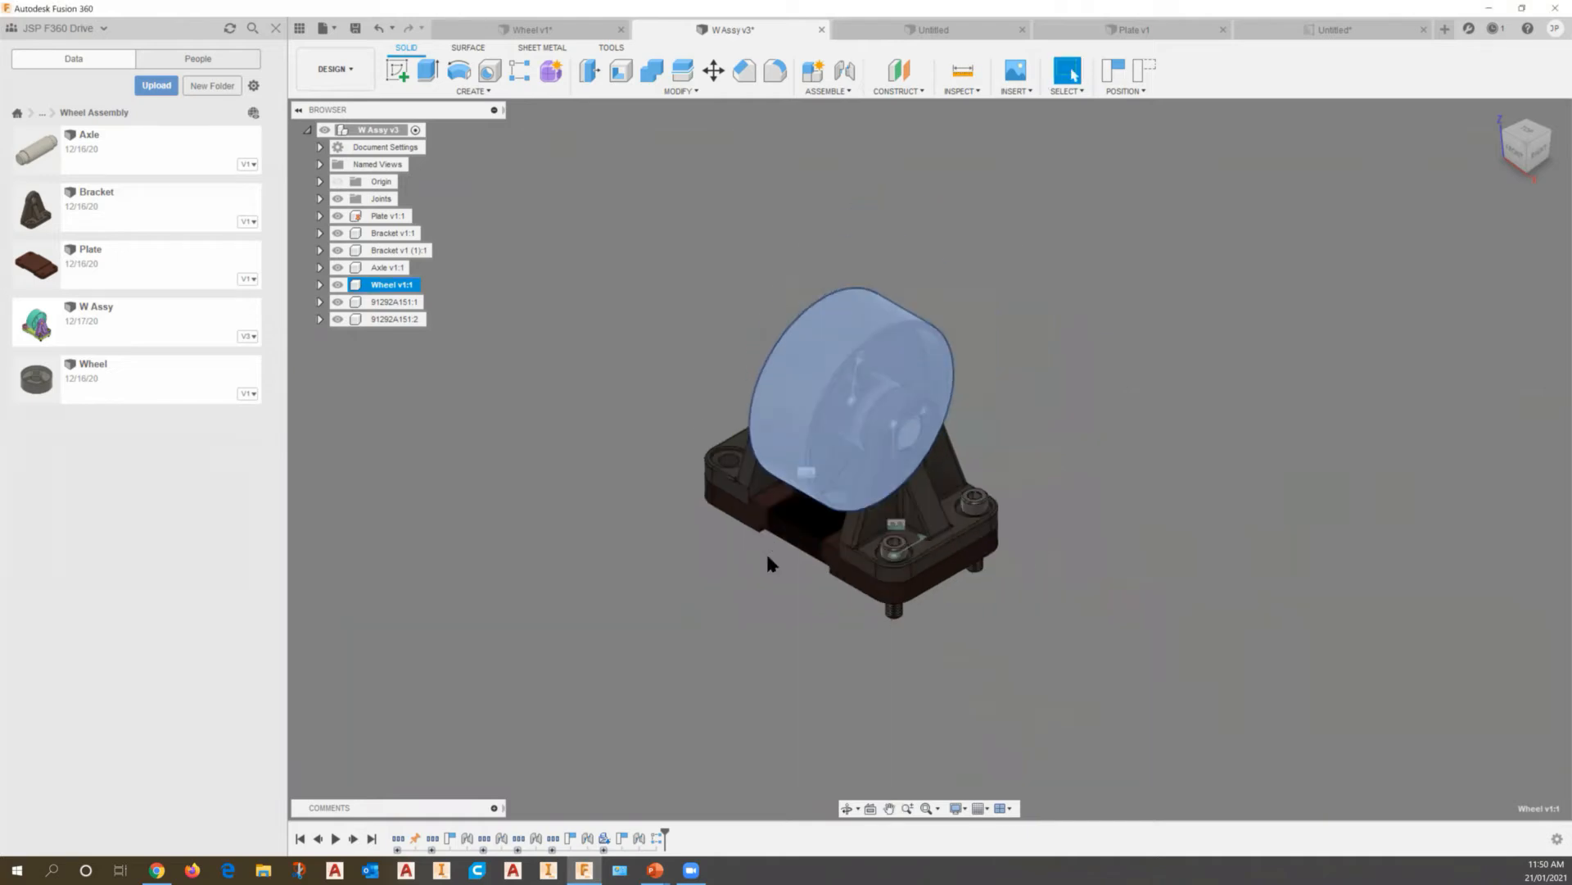
pyautogui.scroll(3, 765, 552)
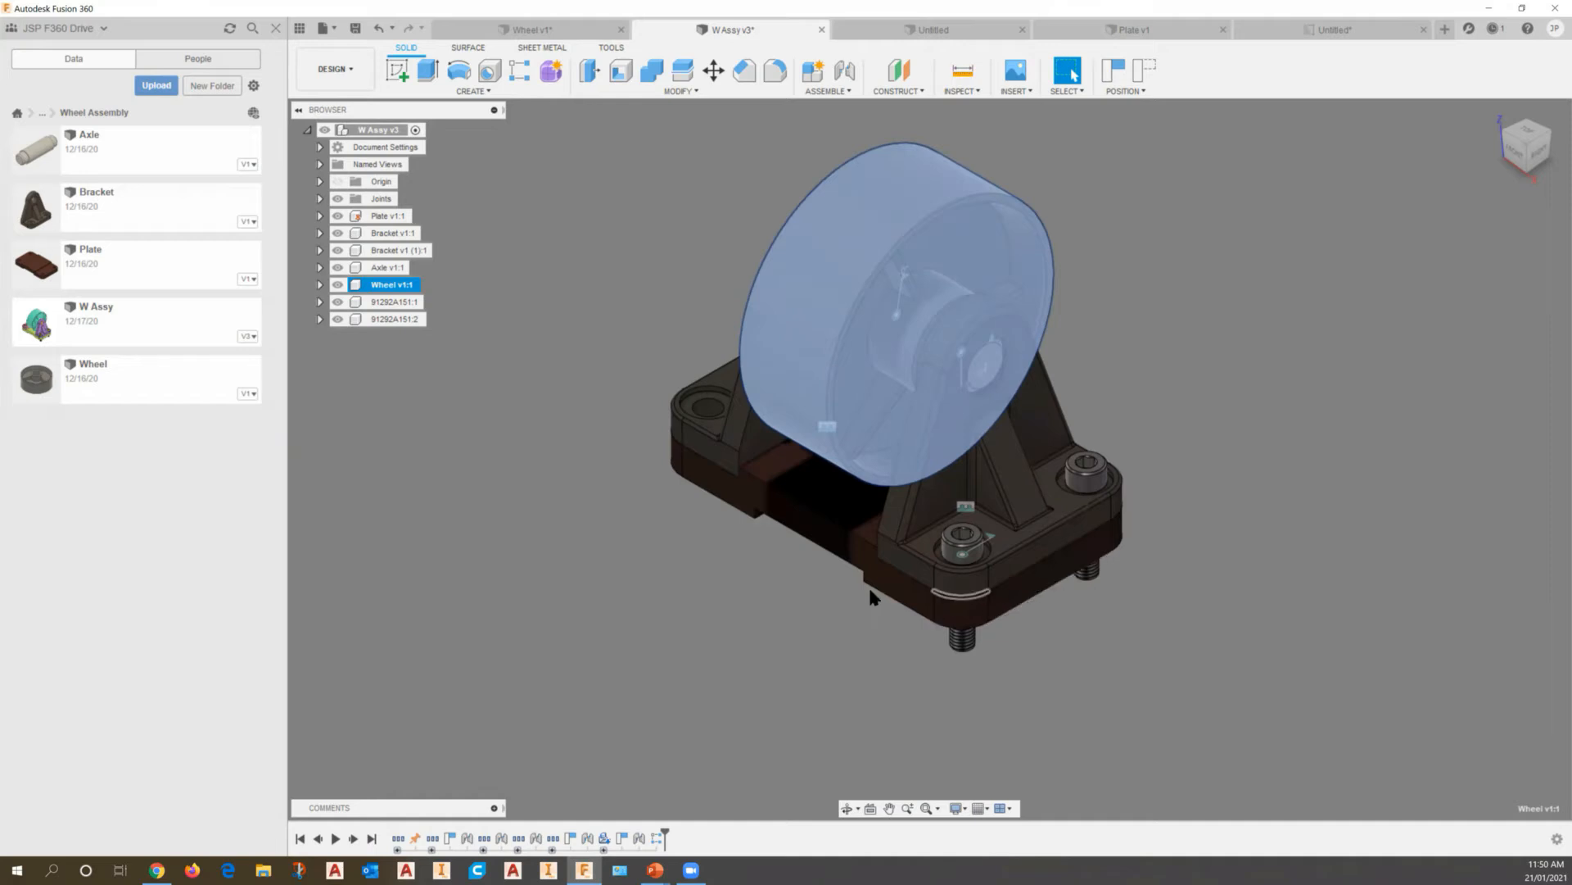
# Hide both brackets, the axle, the wheel and the two 91292A151 screws, leaving only the plate shown
pyautogui.click(338, 216)
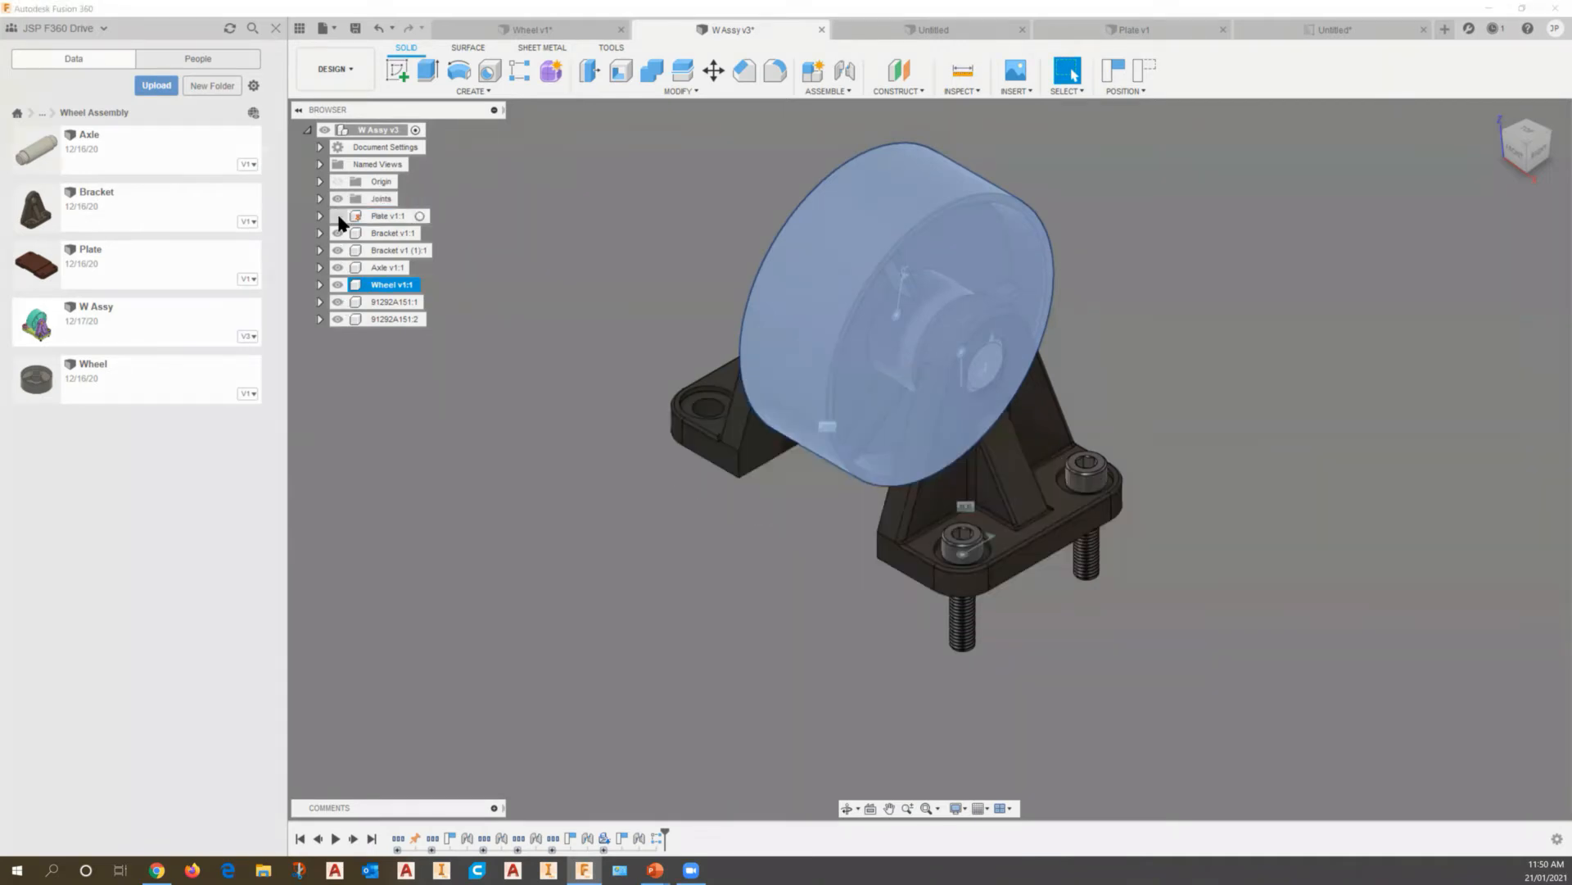
pyautogui.click(338, 218)
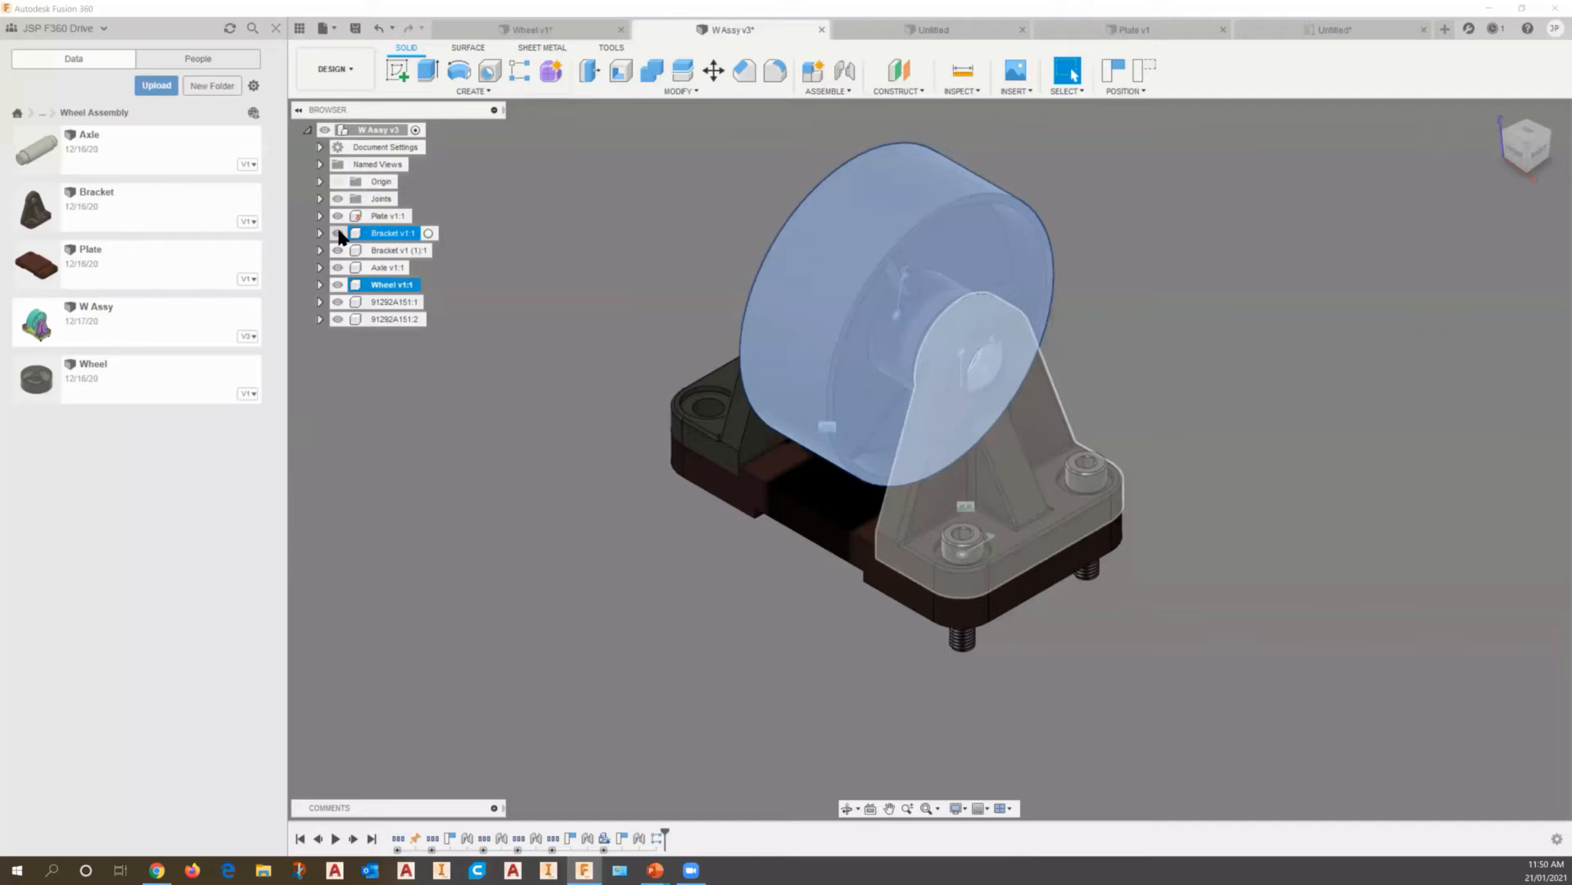
pyautogui.keyDown('shift'); pyautogui.click(385, 234); pyautogui.keyUp('shift')
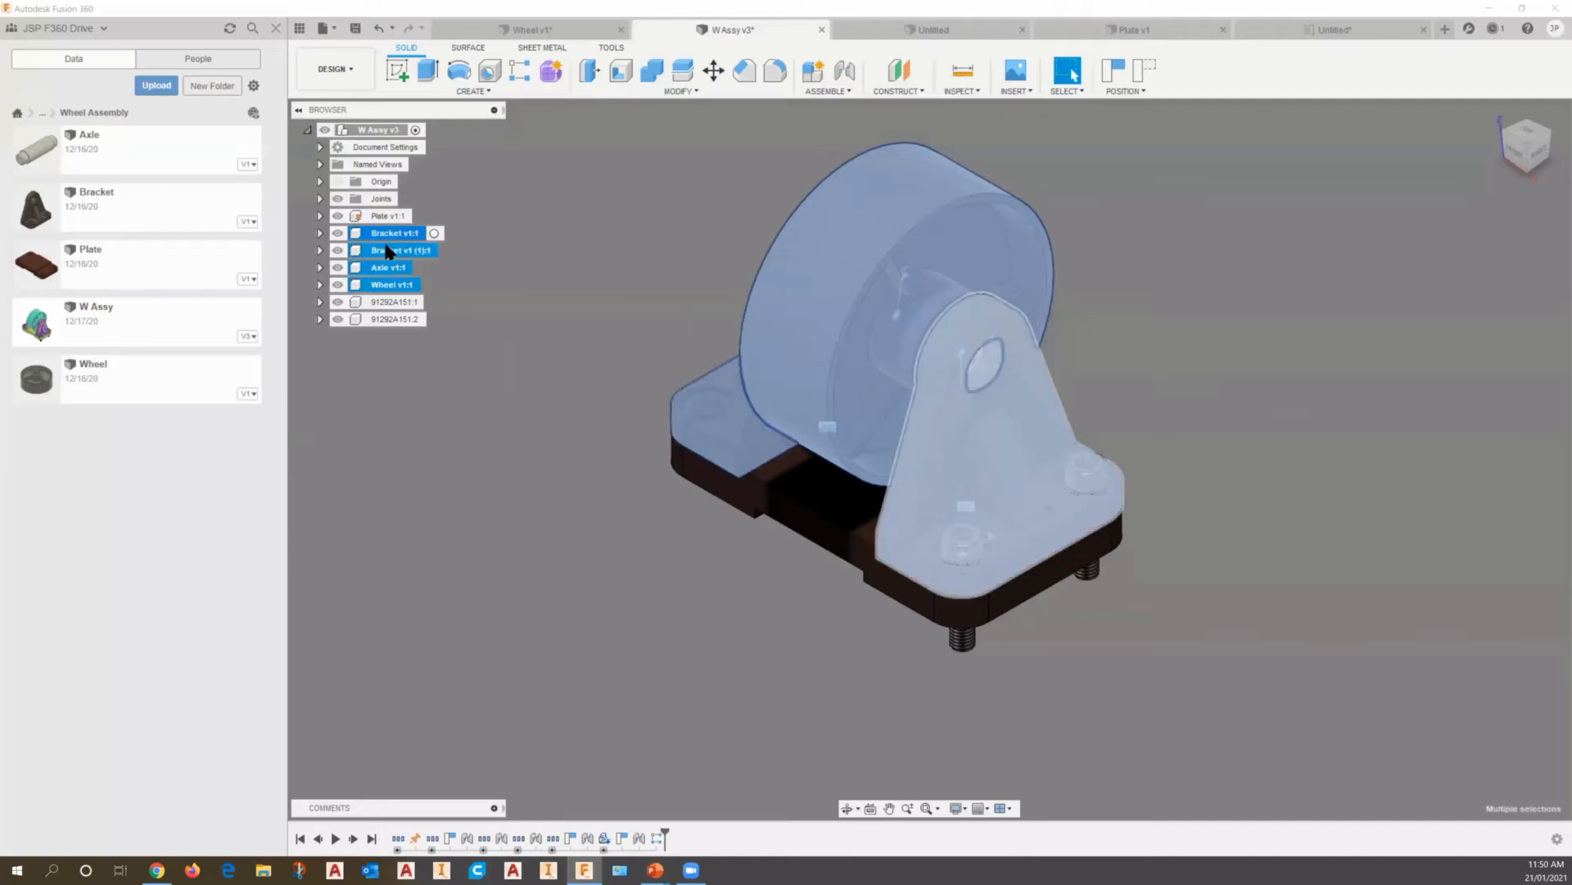
pyautogui.keyDown('shift'); pyautogui.click(373, 316); pyautogui.keyUp('shift')
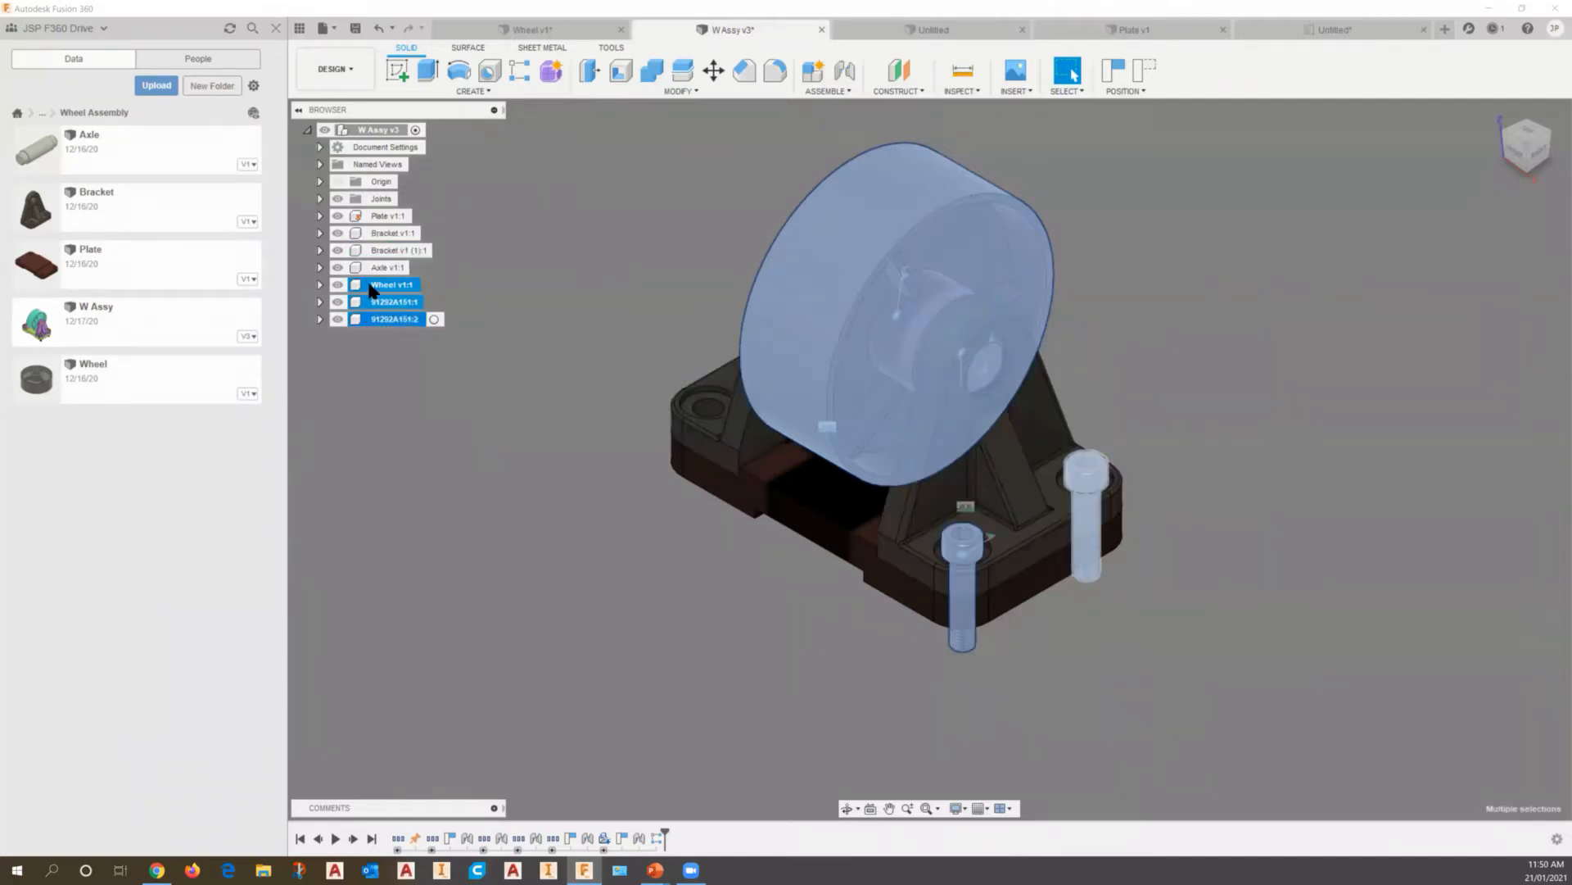
pyautogui.keyDown('shift'); pyautogui.click(373, 234); pyautogui.keyUp('shift')
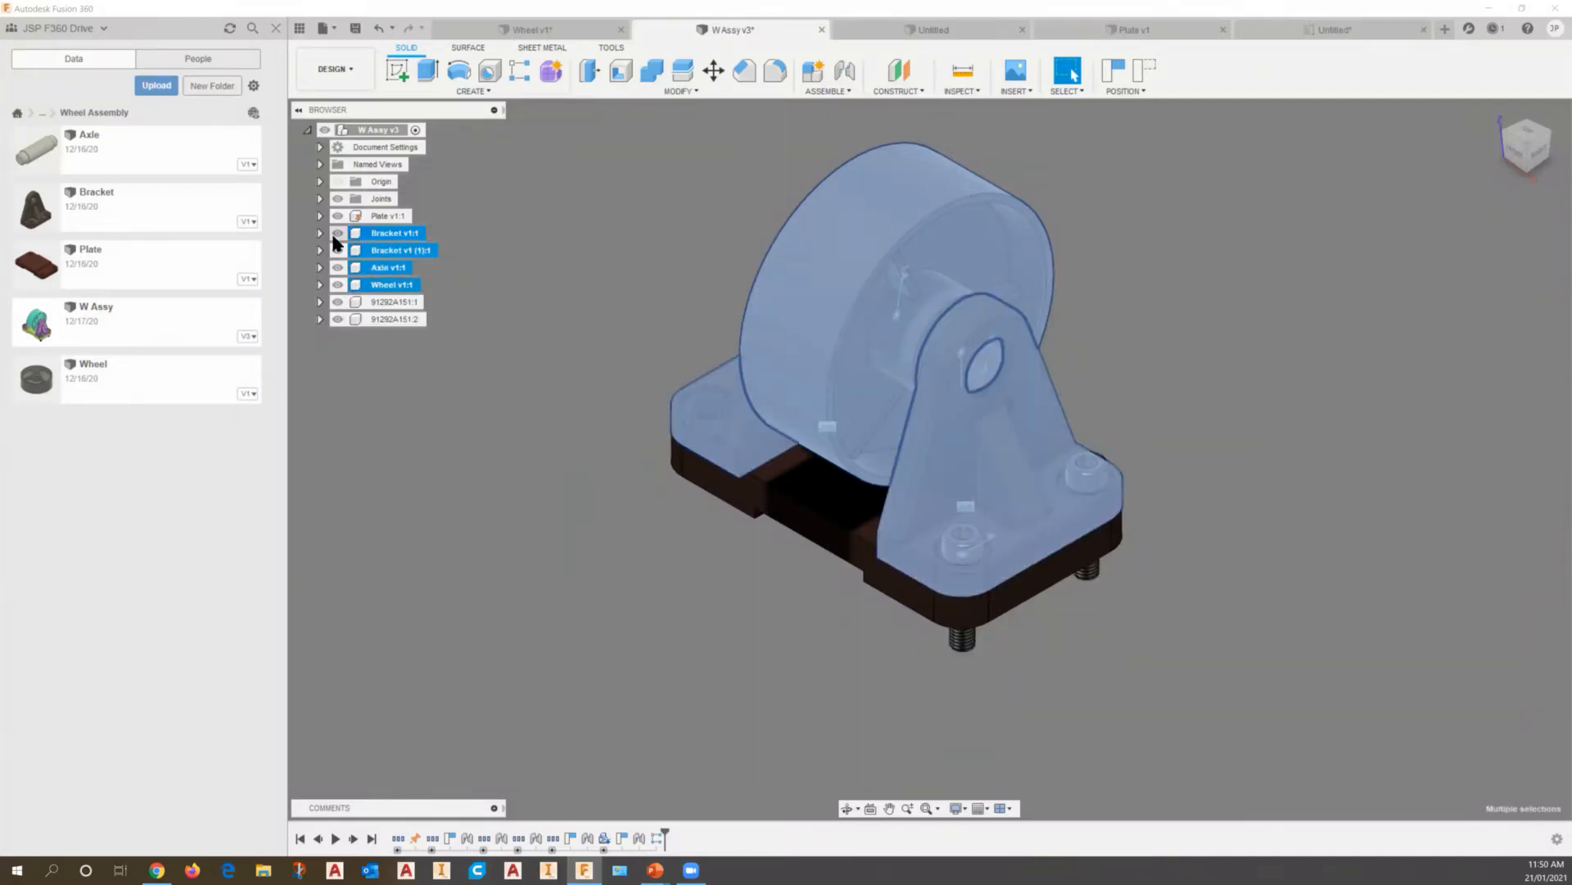
pyautogui.click(338, 250)
pyautogui.click(338, 267)
pyautogui.click(337, 284)
pyautogui.click(338, 302)
pyautogui.click(337, 318)
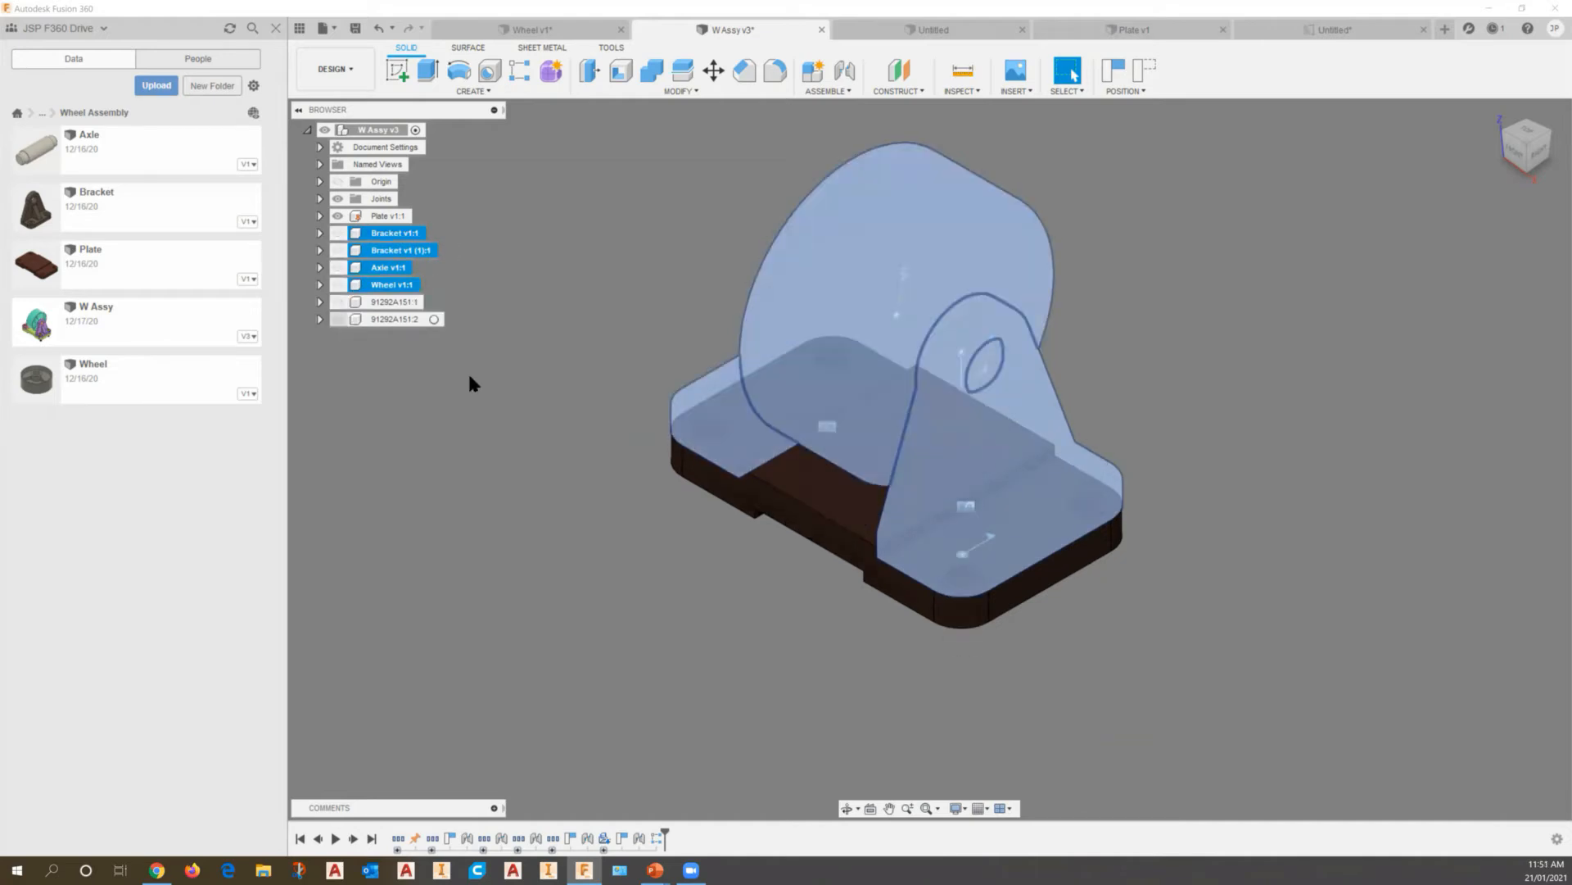
pyautogui.click(489, 391)
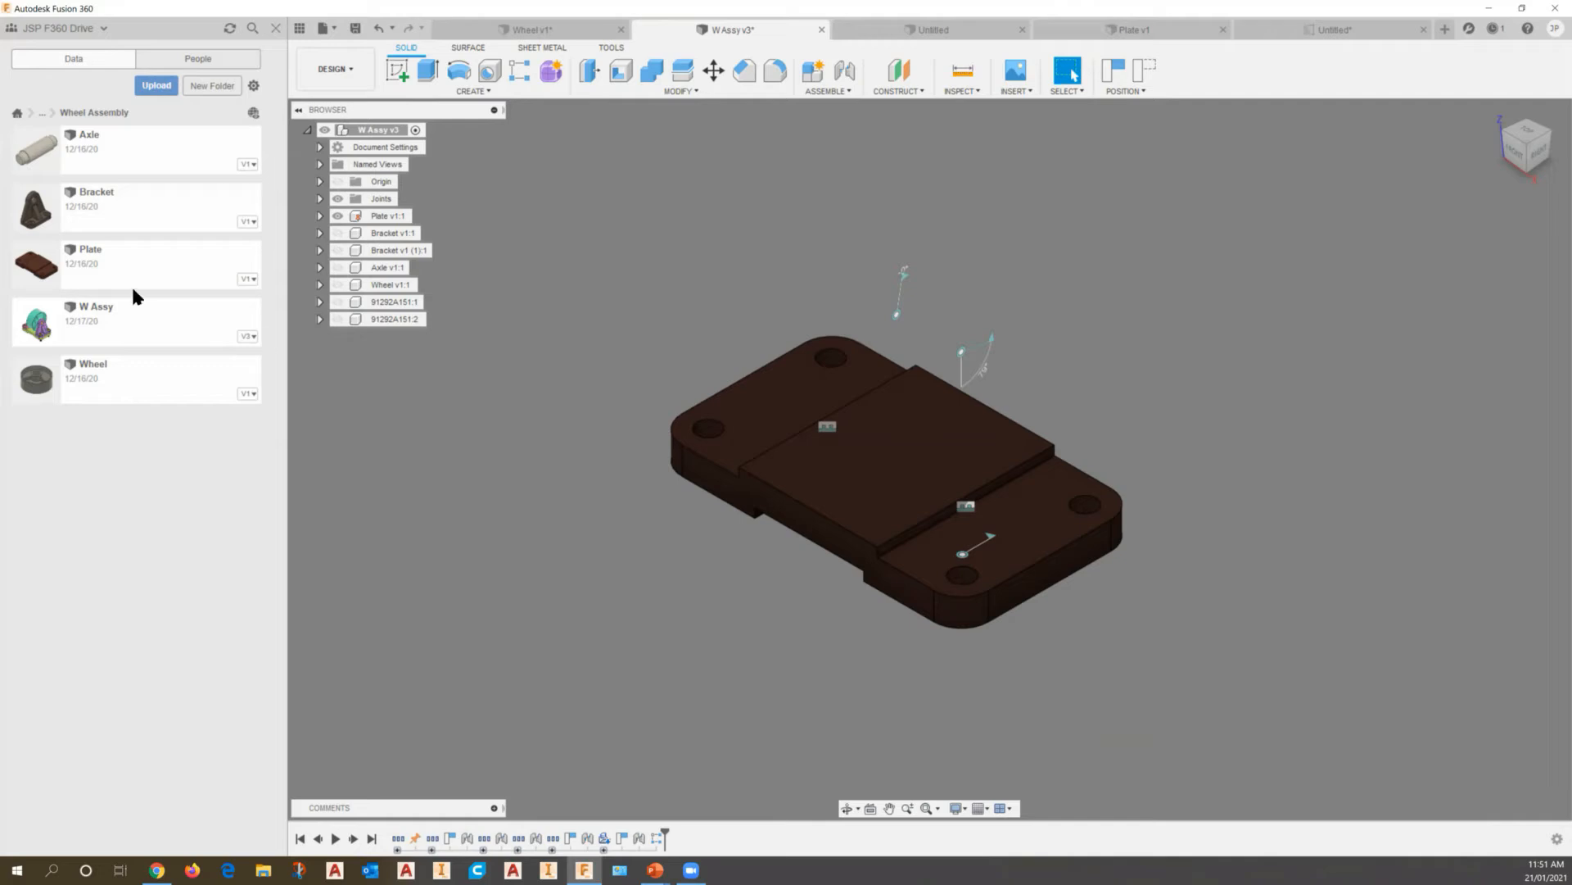
# Show both brackets, the axle, the wheel and the two screws again
pyautogui.click(343, 237)
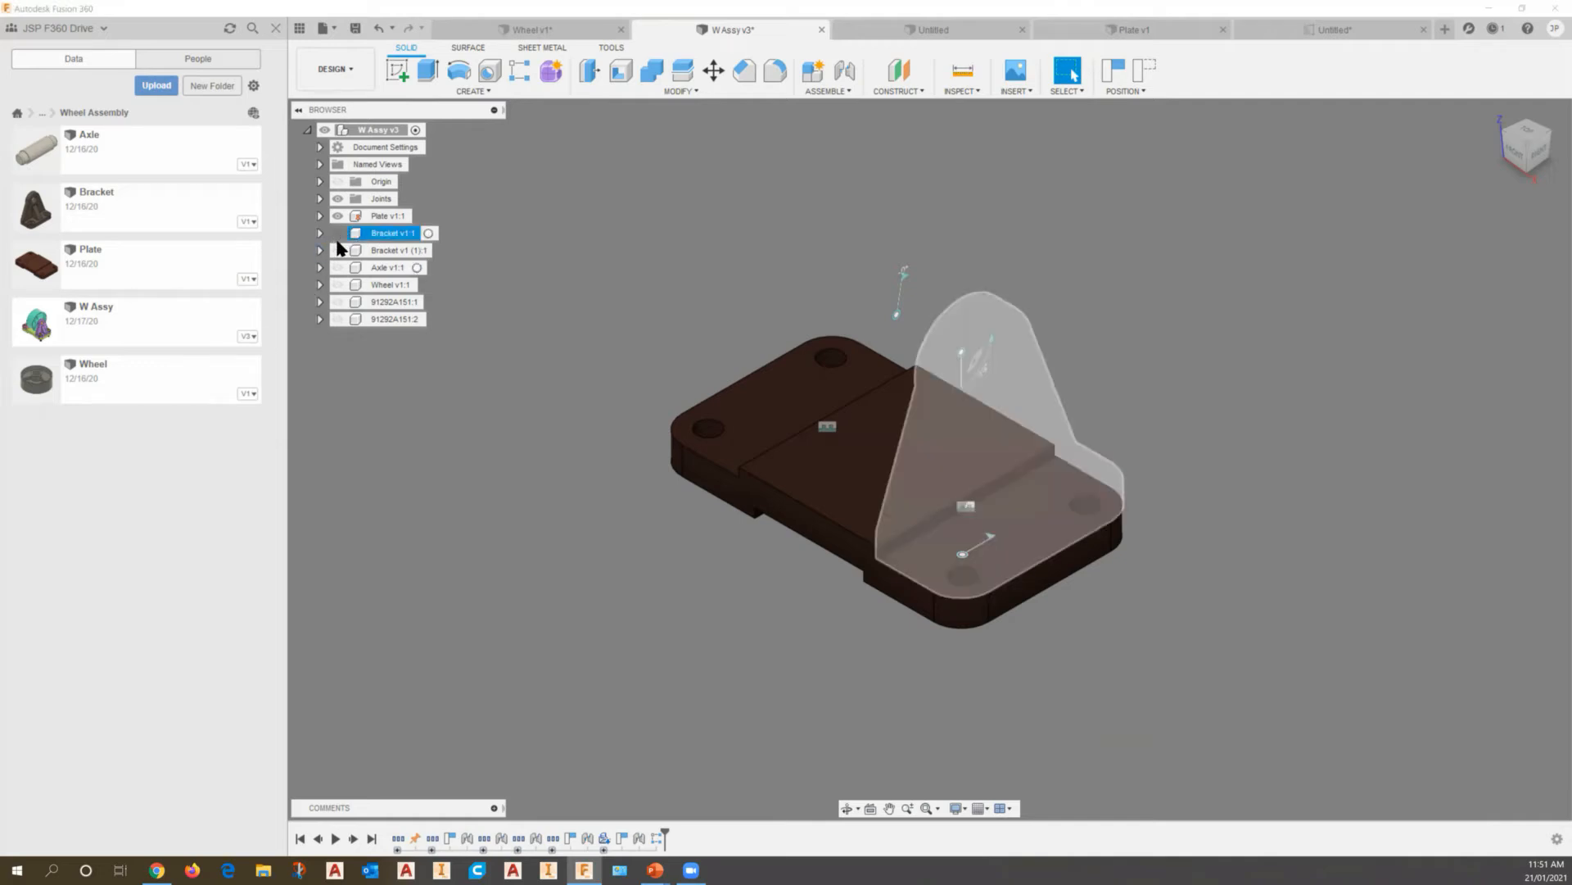
pyautogui.click(338, 233)
pyautogui.click(337, 249)
pyautogui.click(338, 267)
pyautogui.click(337, 285)
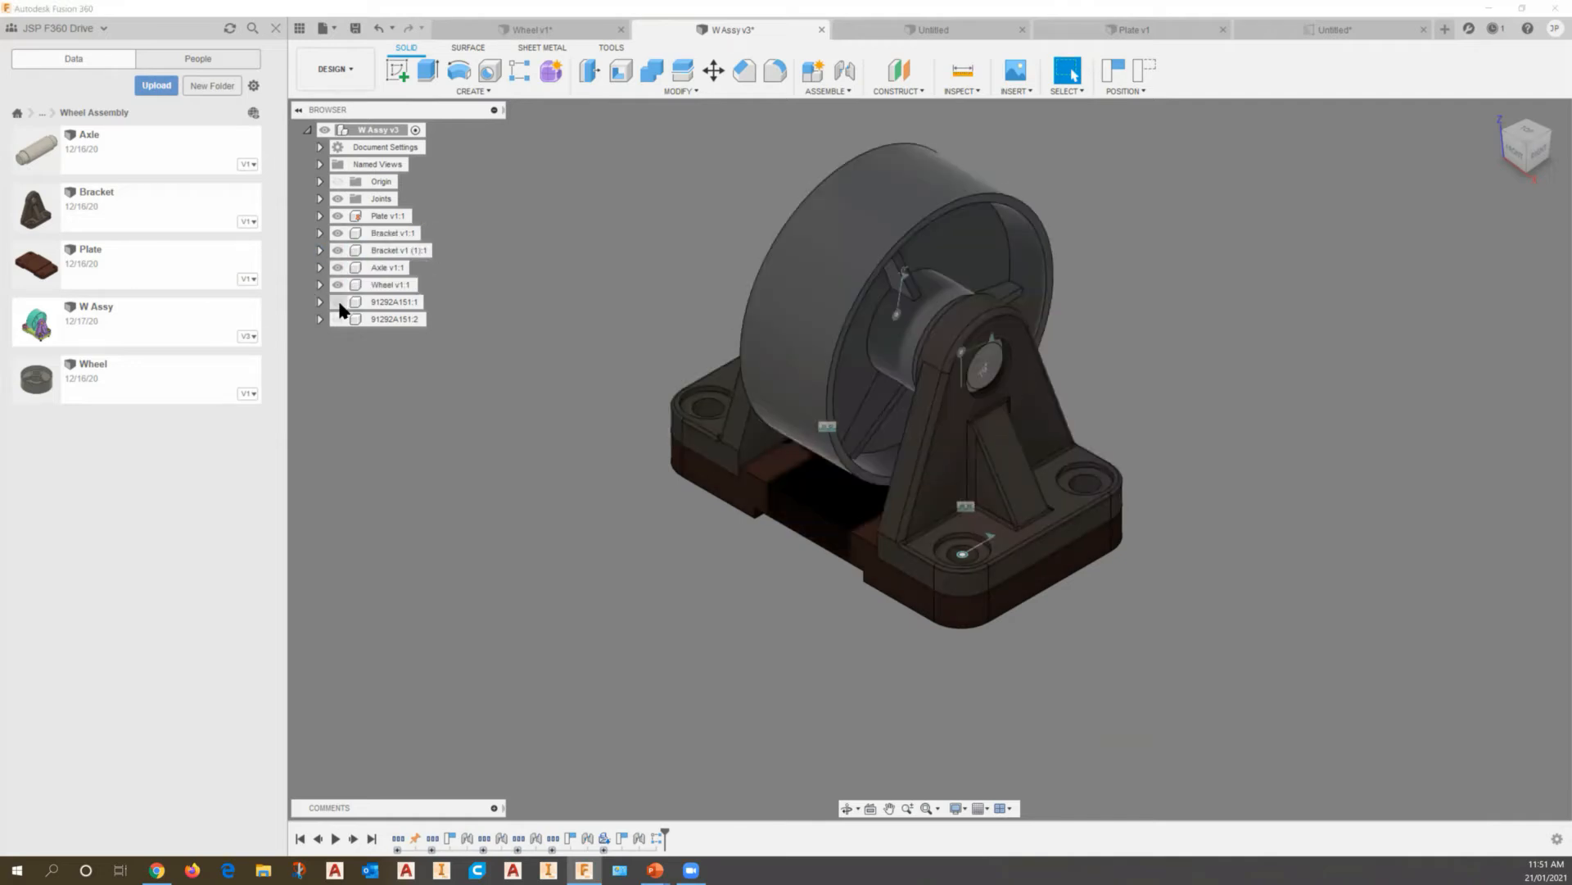
pyautogui.click(338, 302)
pyautogui.click(338, 319)
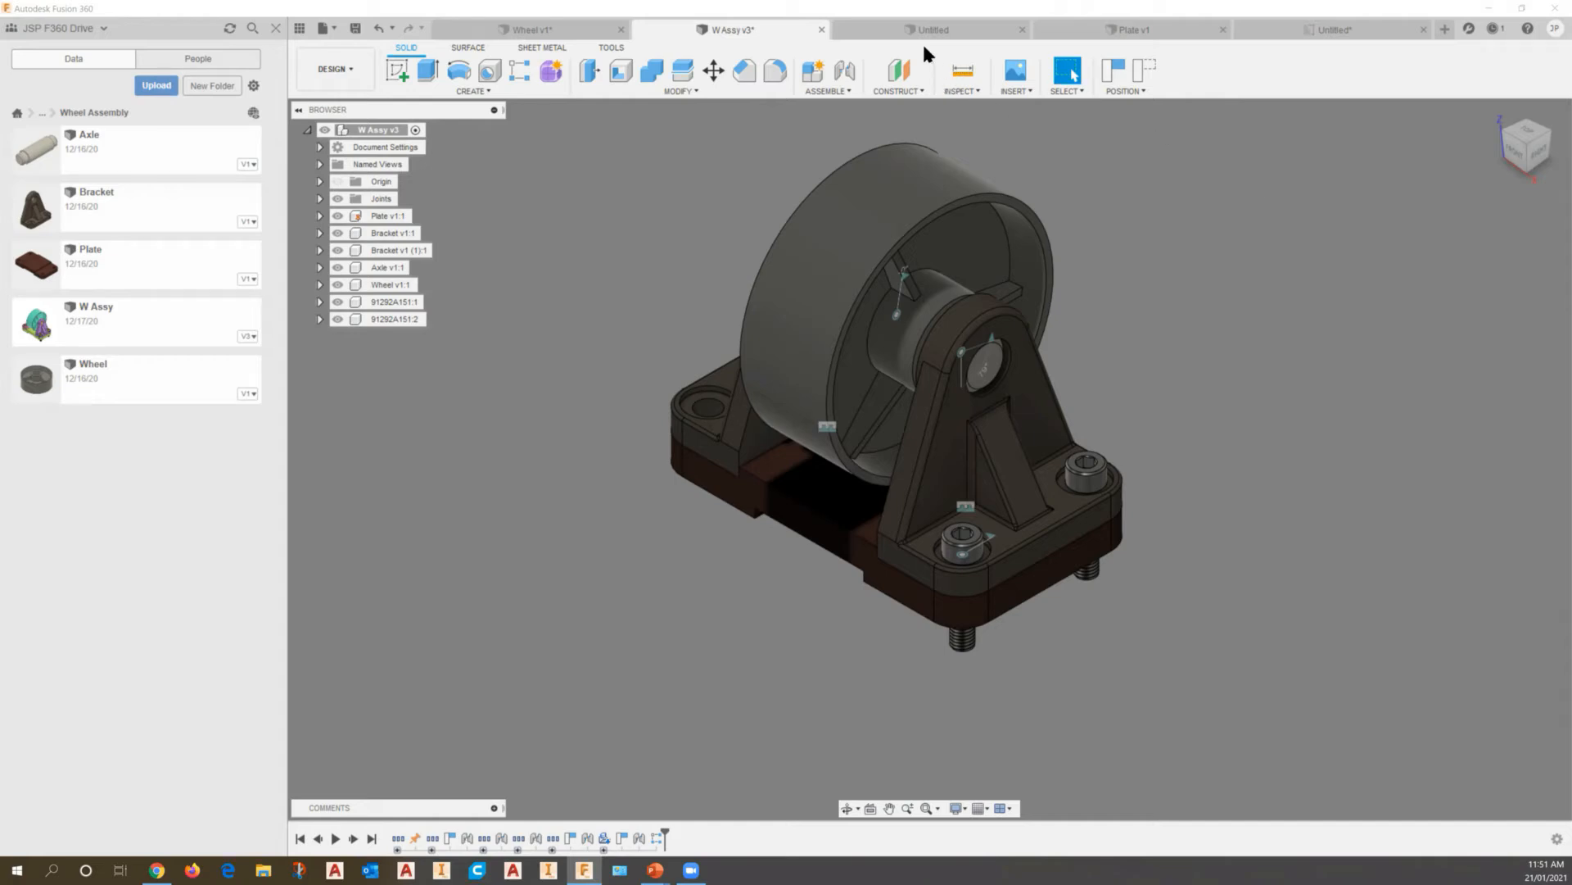
# Switch to the open drawing of the plate to examine its views and dimensions
pyautogui.click(1275, 29)
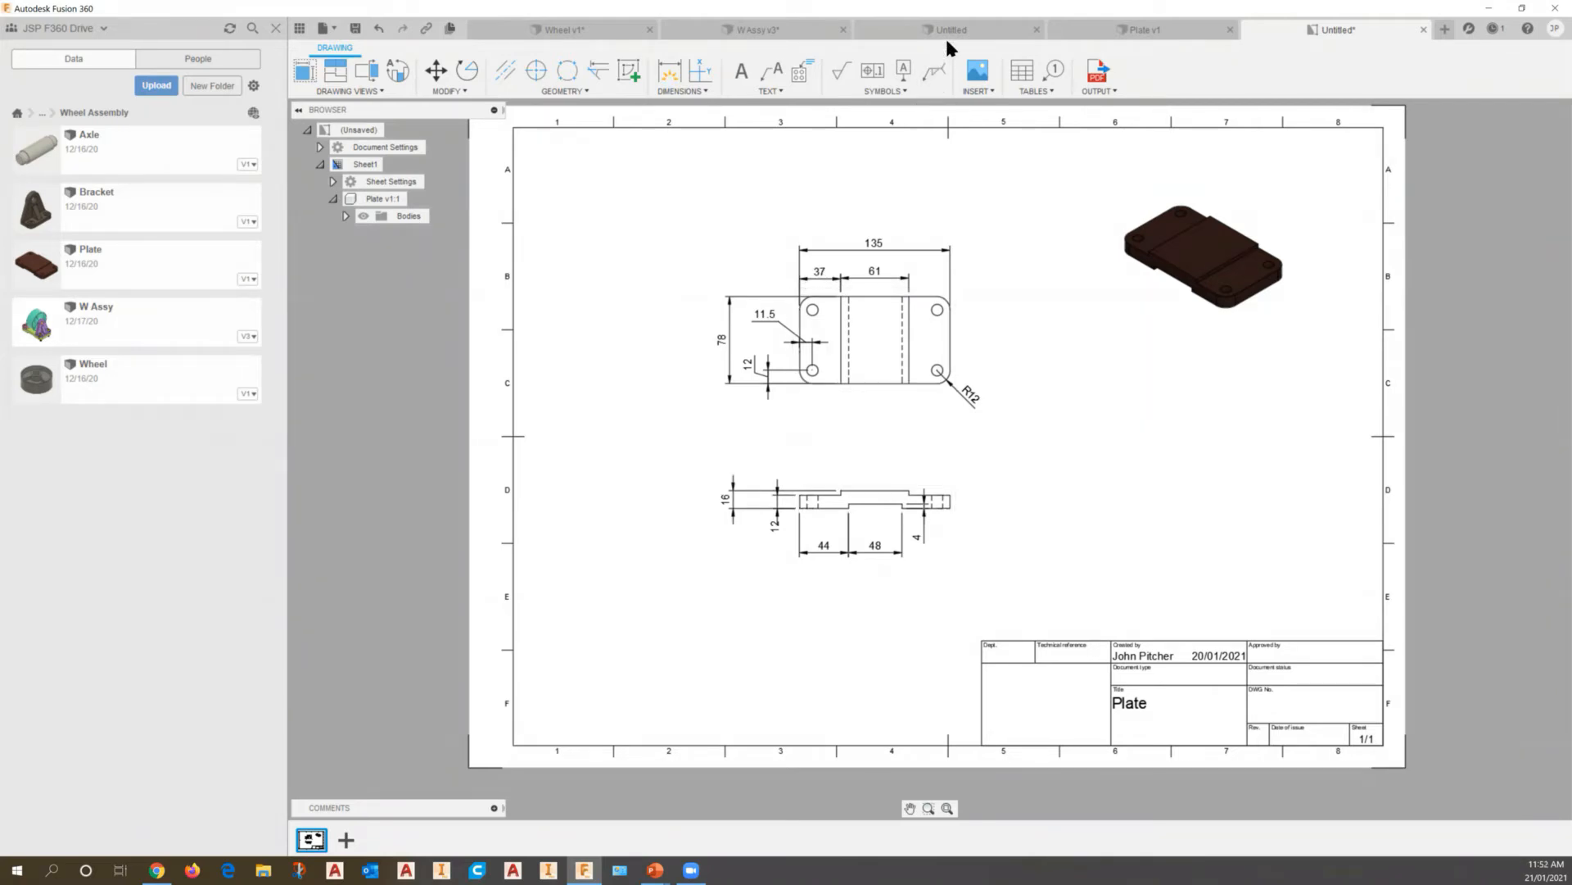
# Look through the open plate, wheel, assembly and drawing documents, ending on the empty untitled design
pyautogui.click(1122, 31)
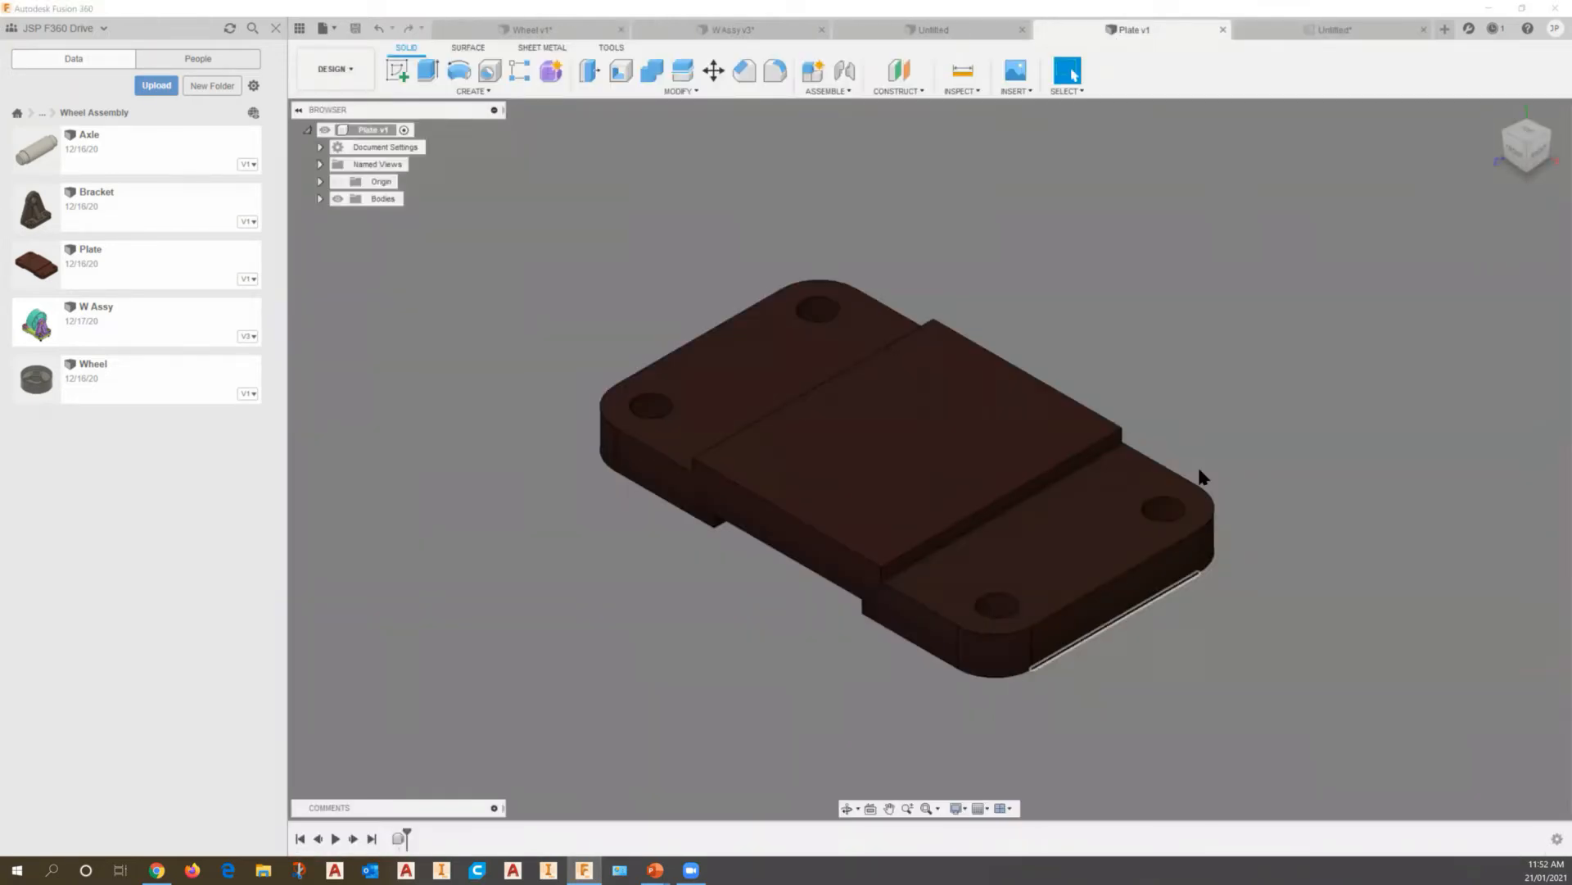
pyautogui.click(967, 27)
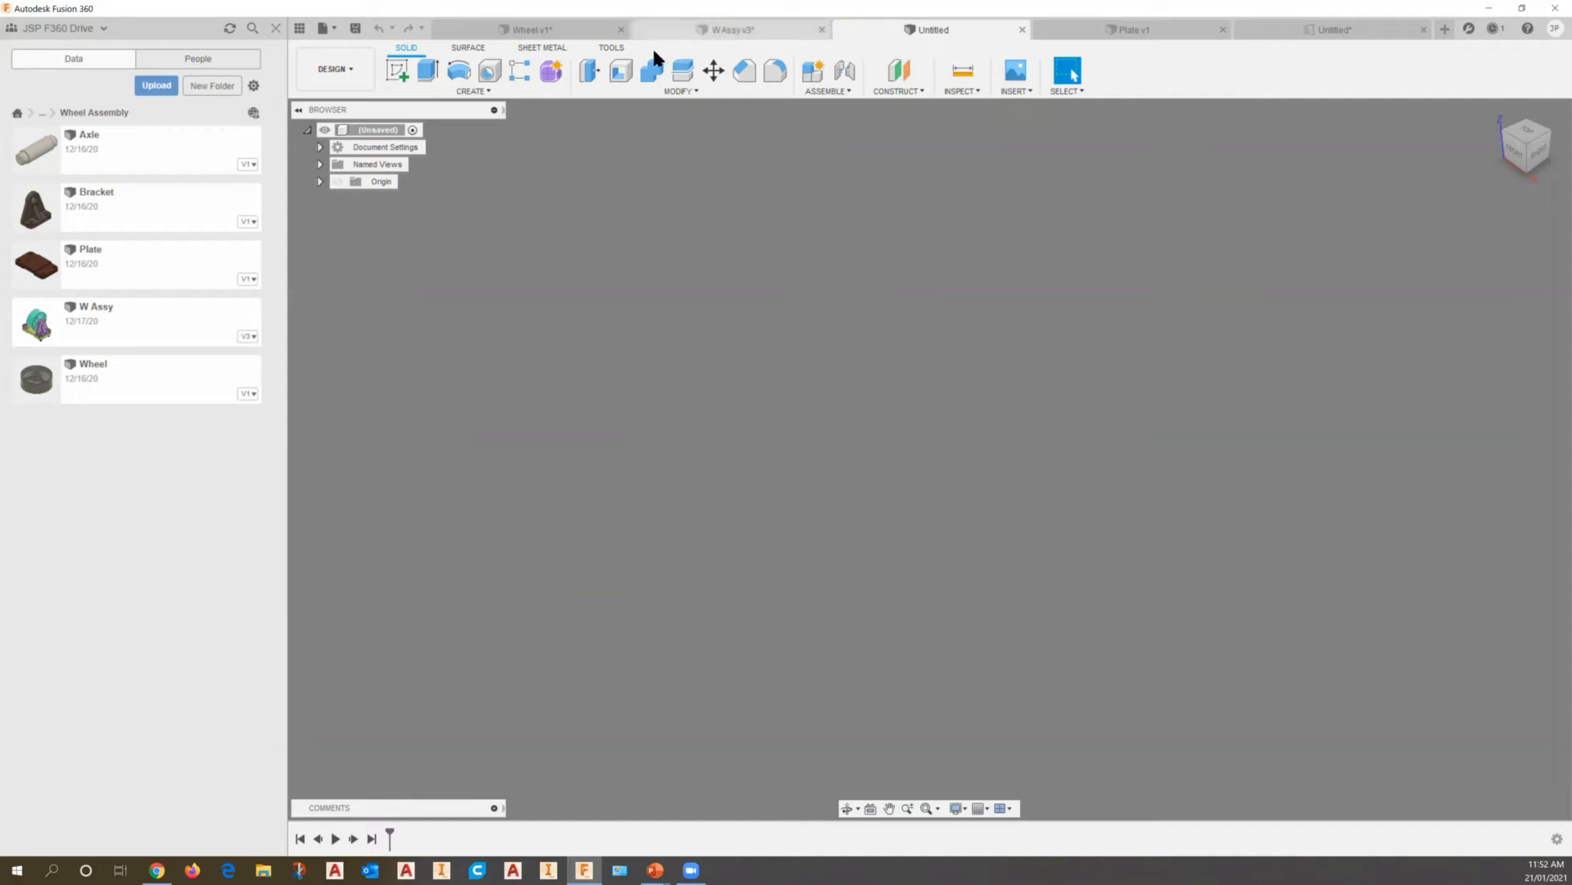
pyautogui.click(560, 31)
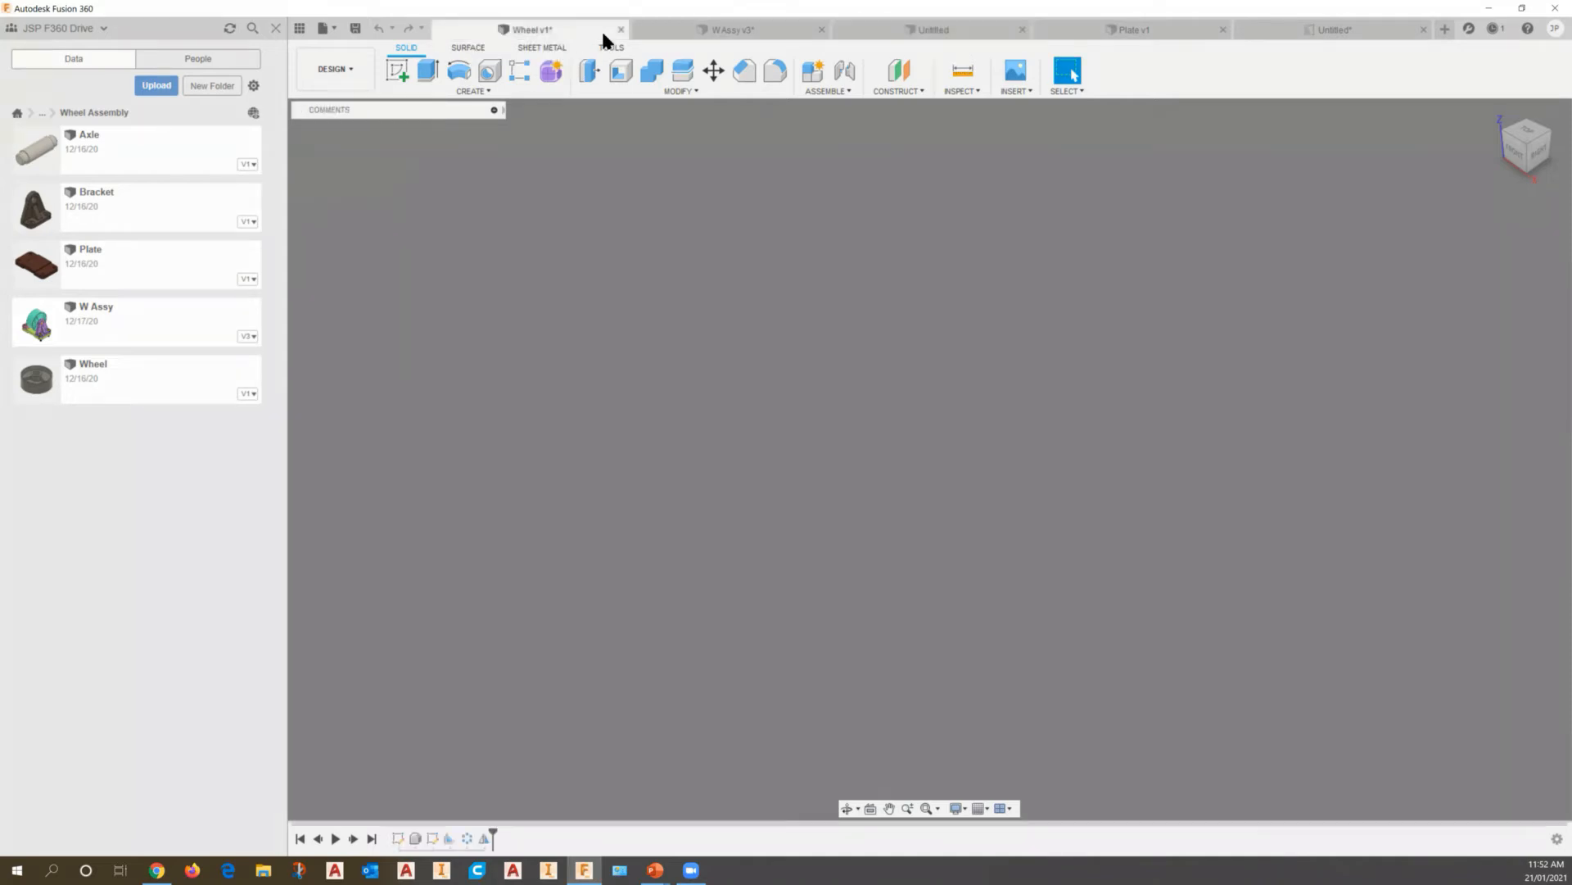
pyautogui.click(669, 33)
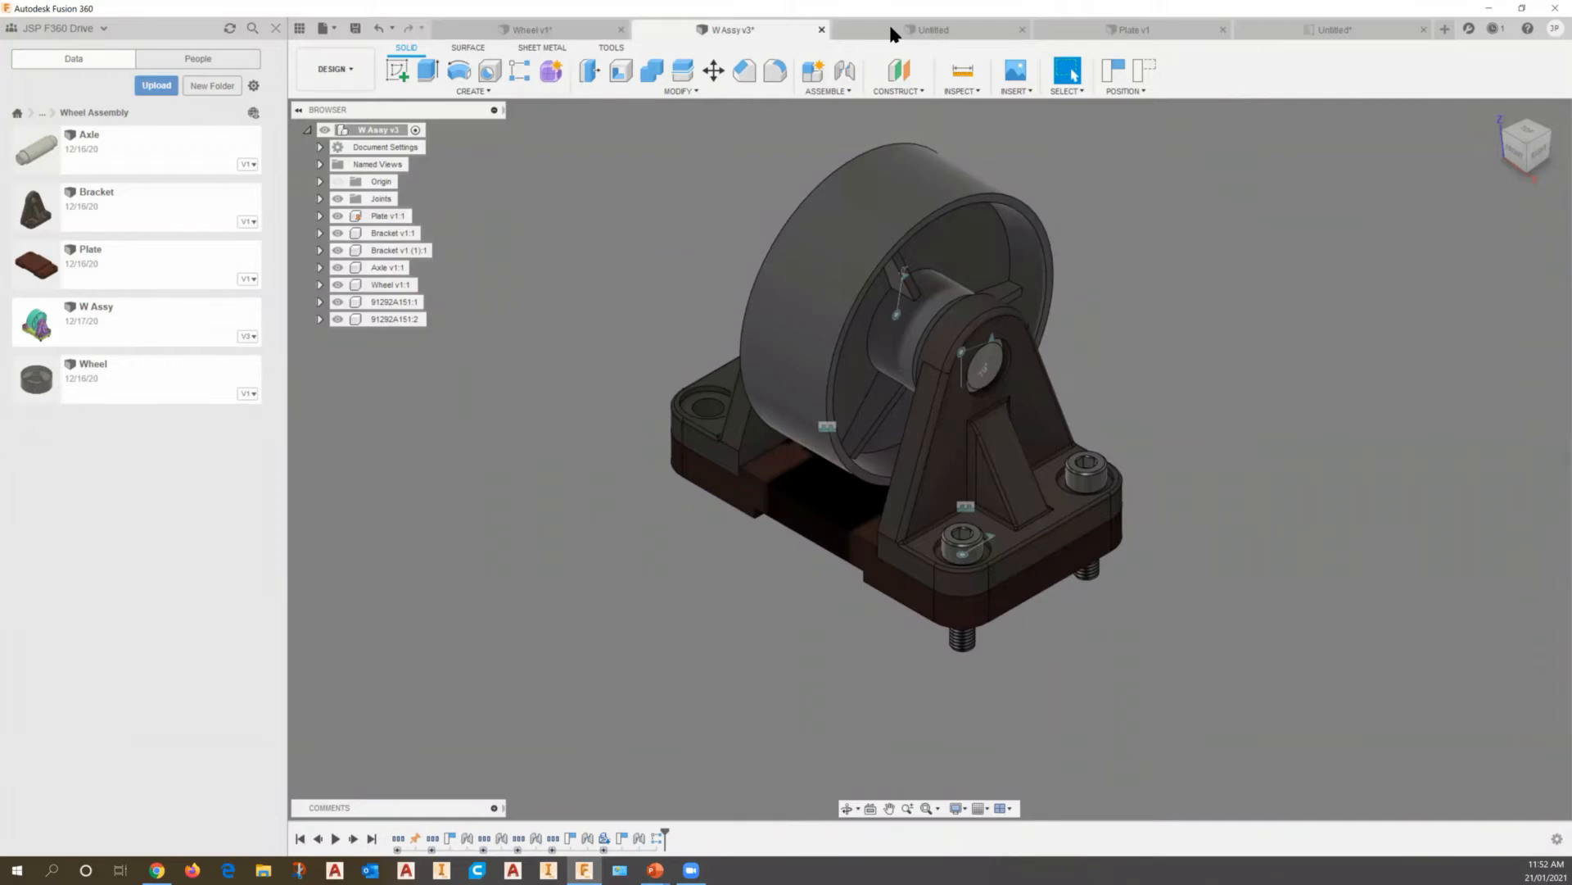
pyautogui.click(1320, 28)
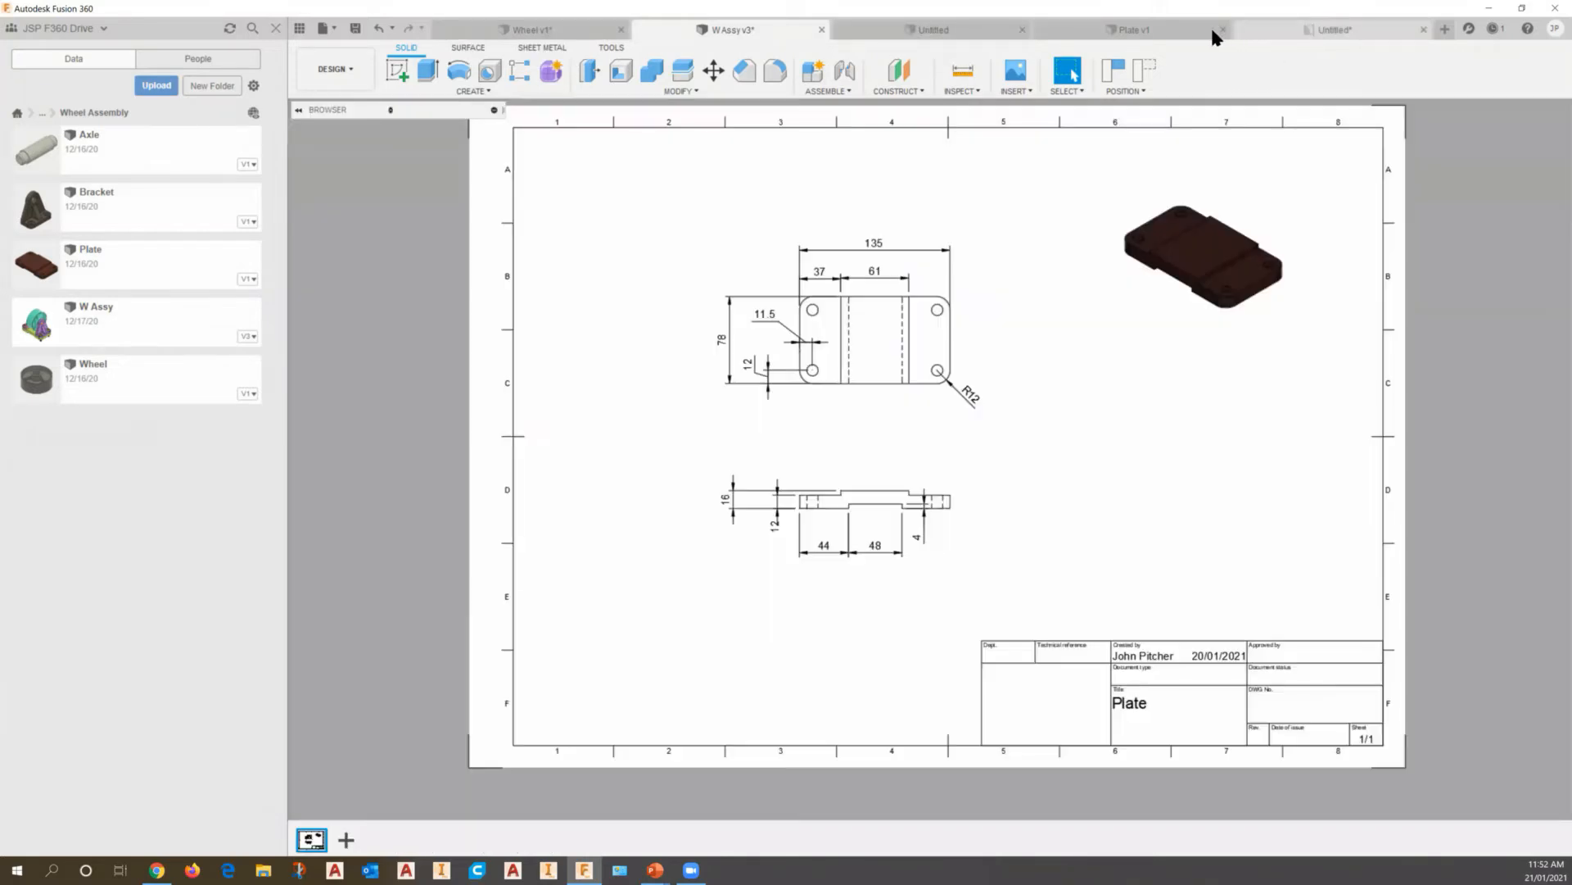
pyautogui.click(1158, 30)
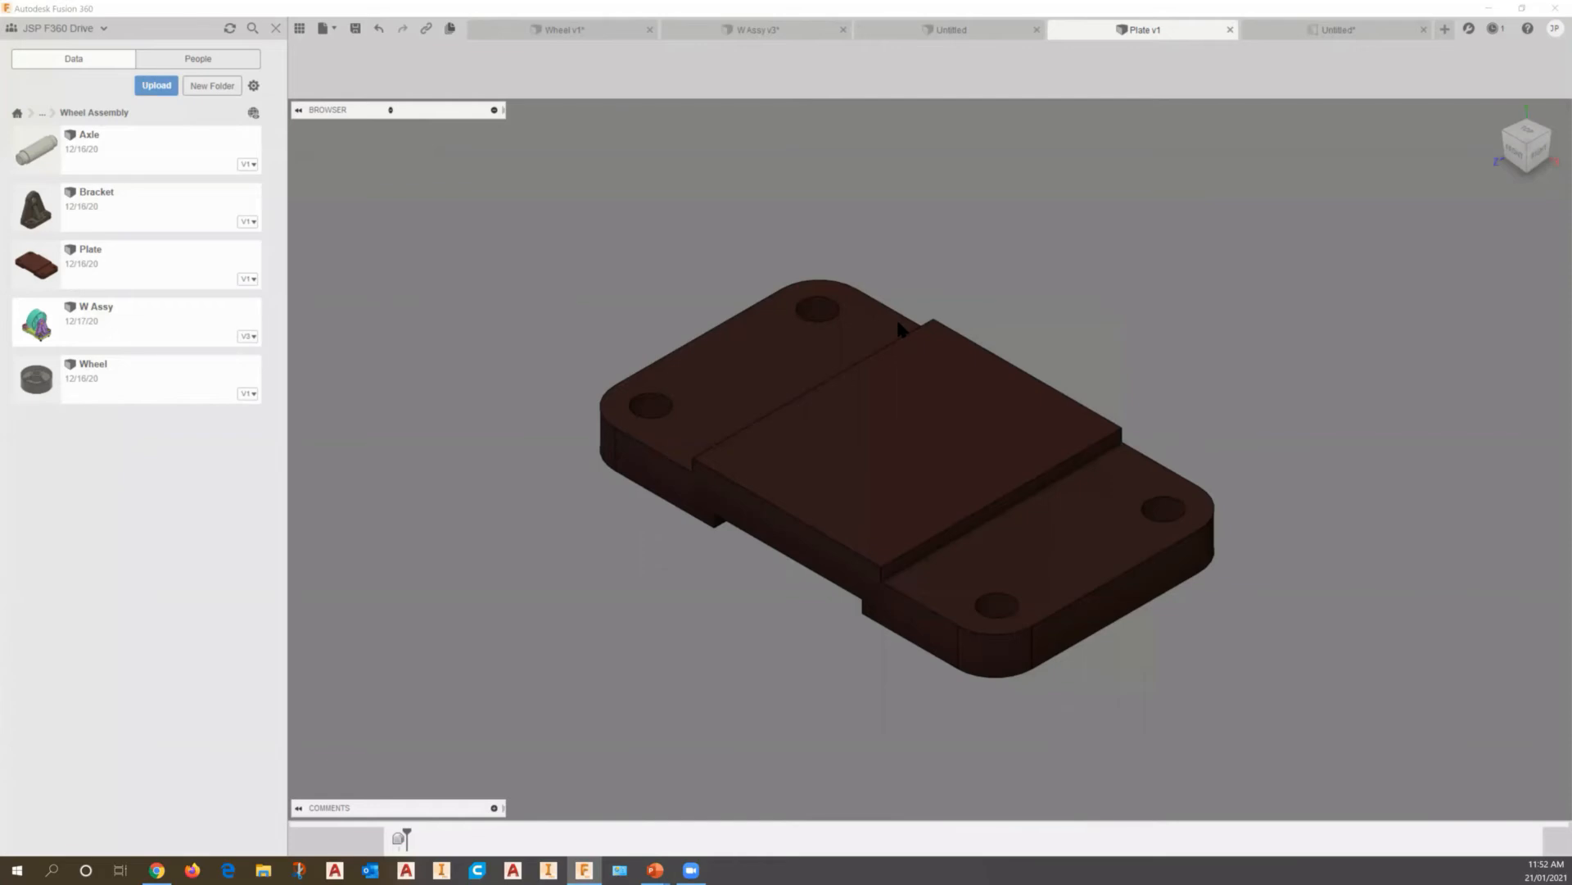
pyautogui.click(926, 29)
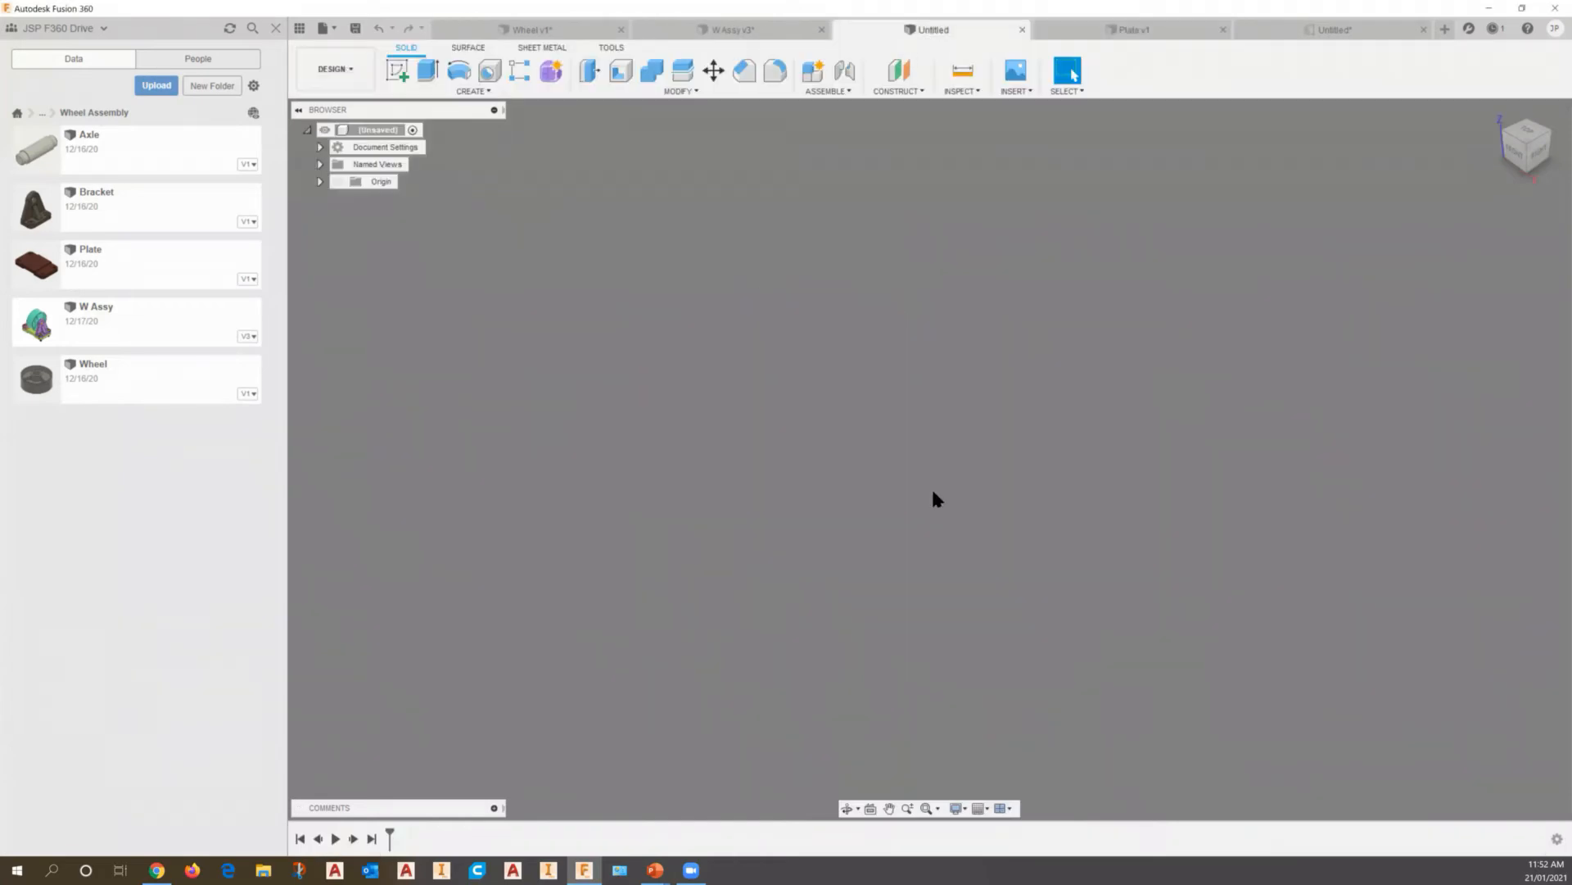
pyautogui.click(726, 30)
pyautogui.click(880, 29)
# Review the solid creation commands in the empty design and in the Wheel design, along with the wheel's feature timeline
pyautogui.click(499, 95)
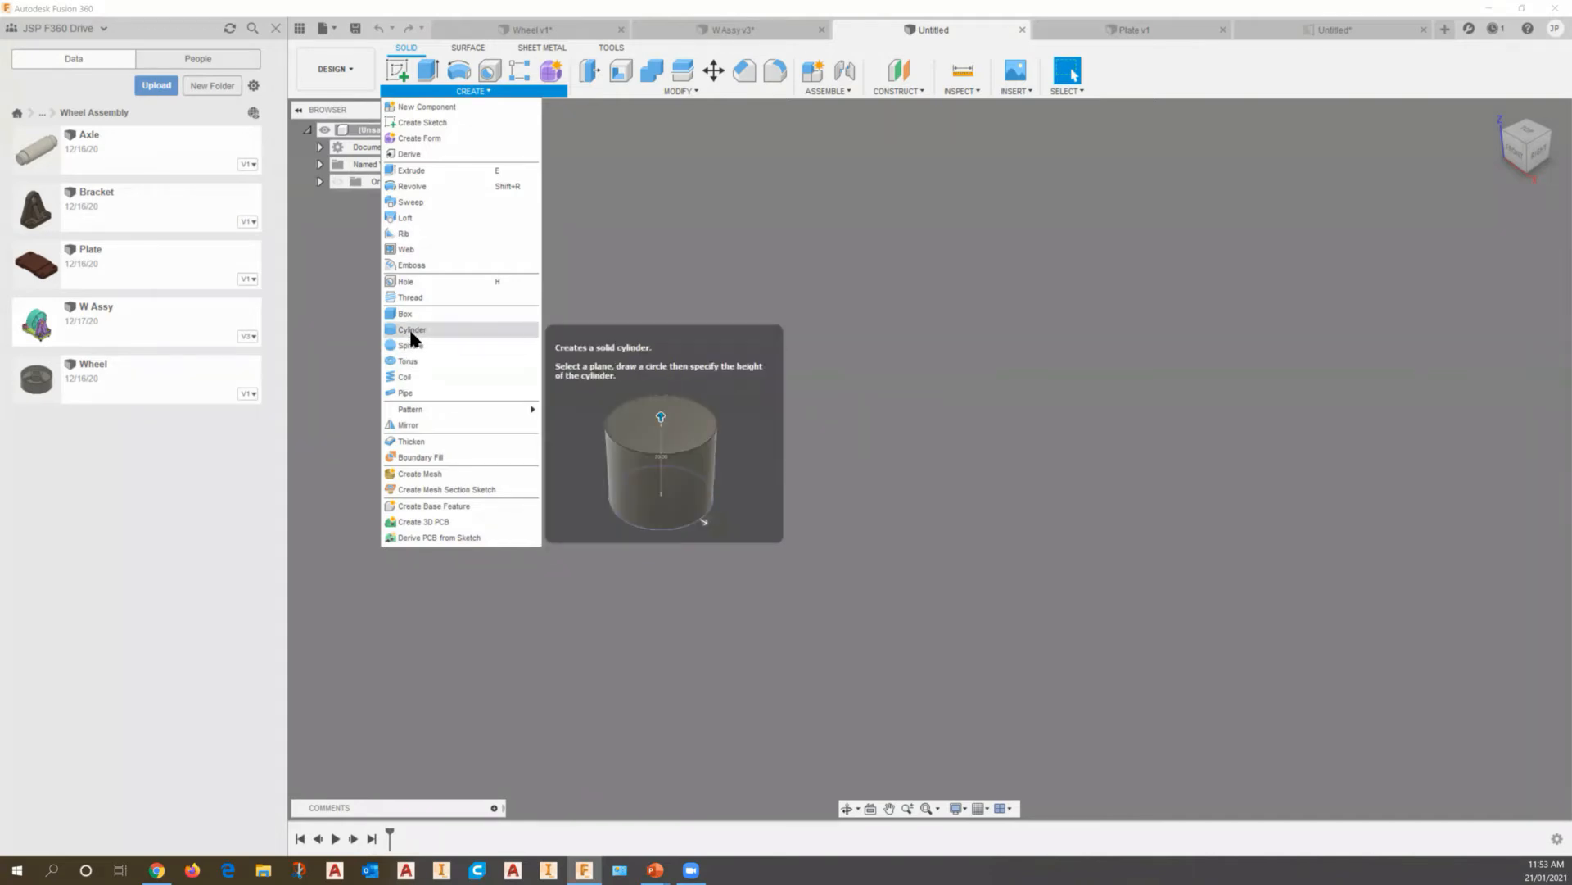
pyautogui.click(518, 31)
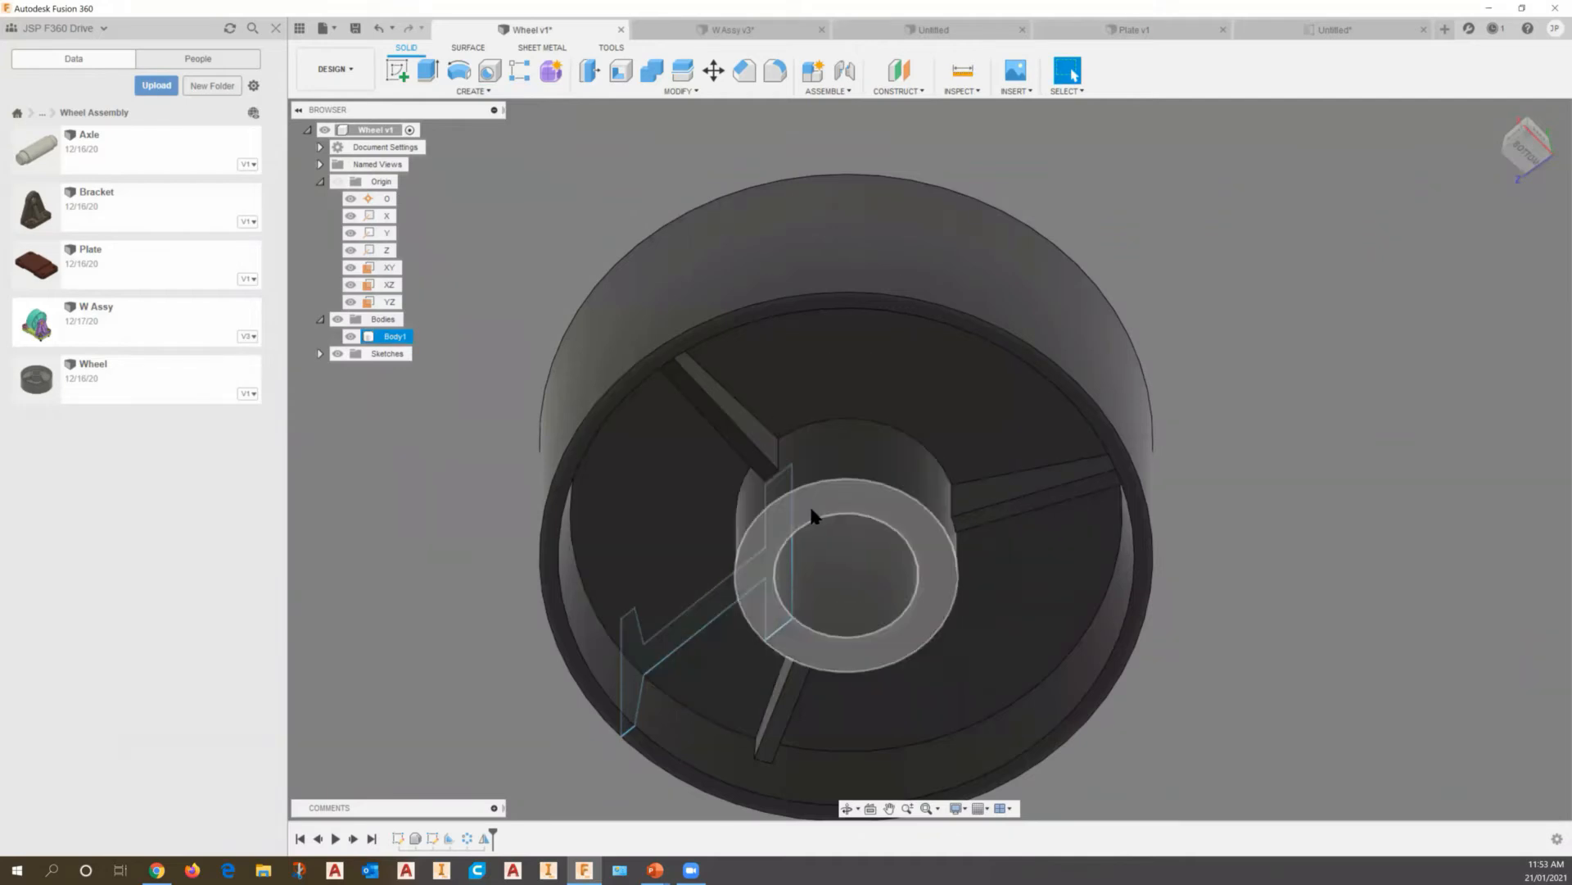
pyautogui.scroll(-3, 809, 504)
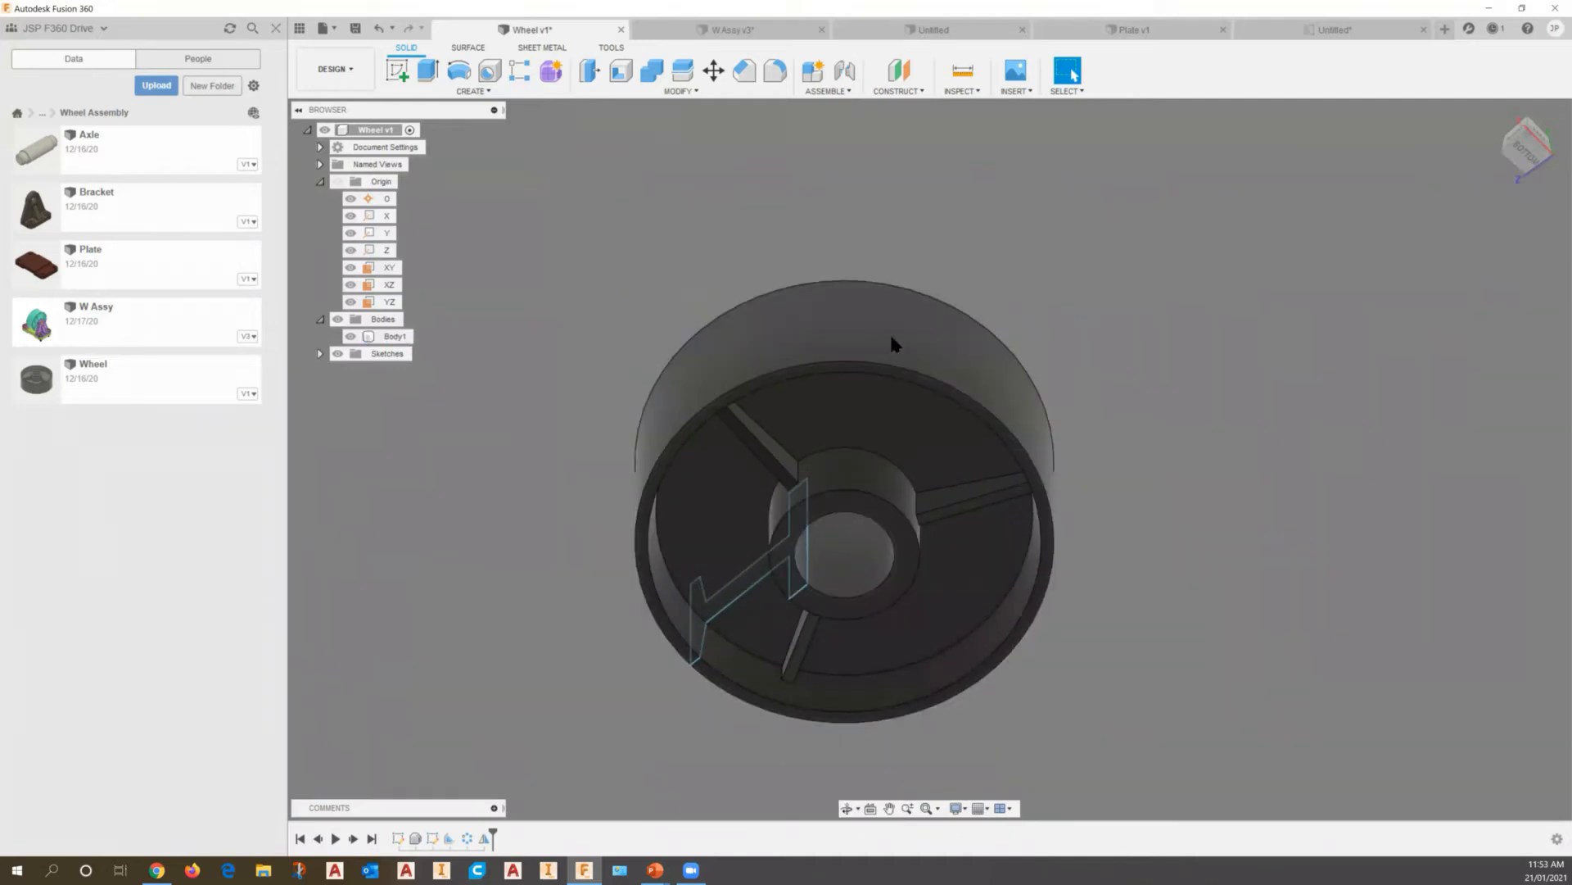
pyautogui.click(482, 91)
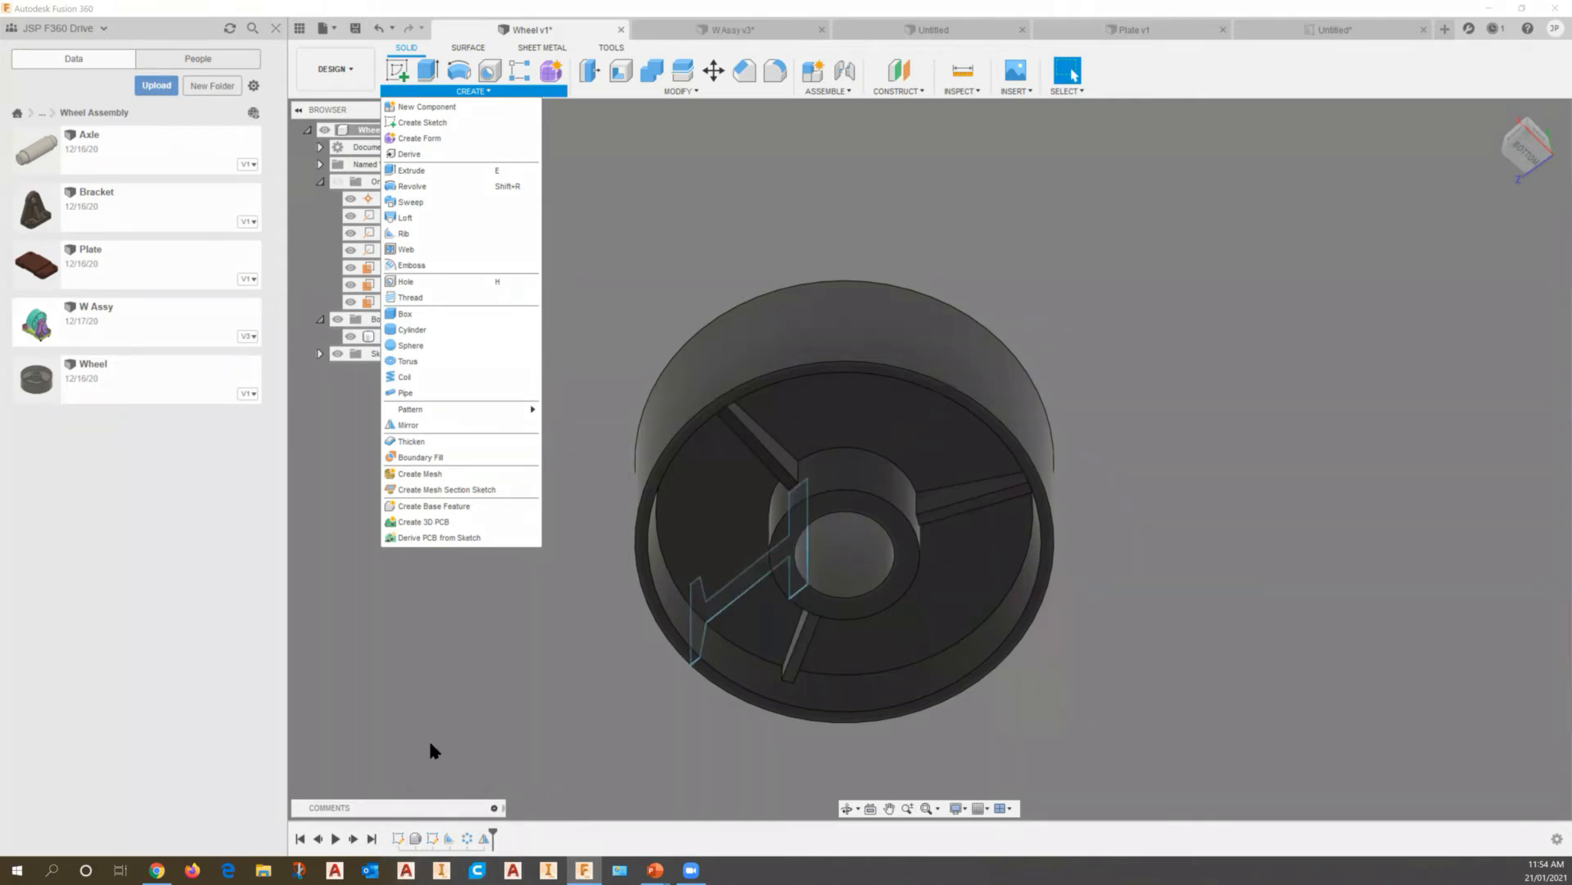
pyautogui.click(486, 695)
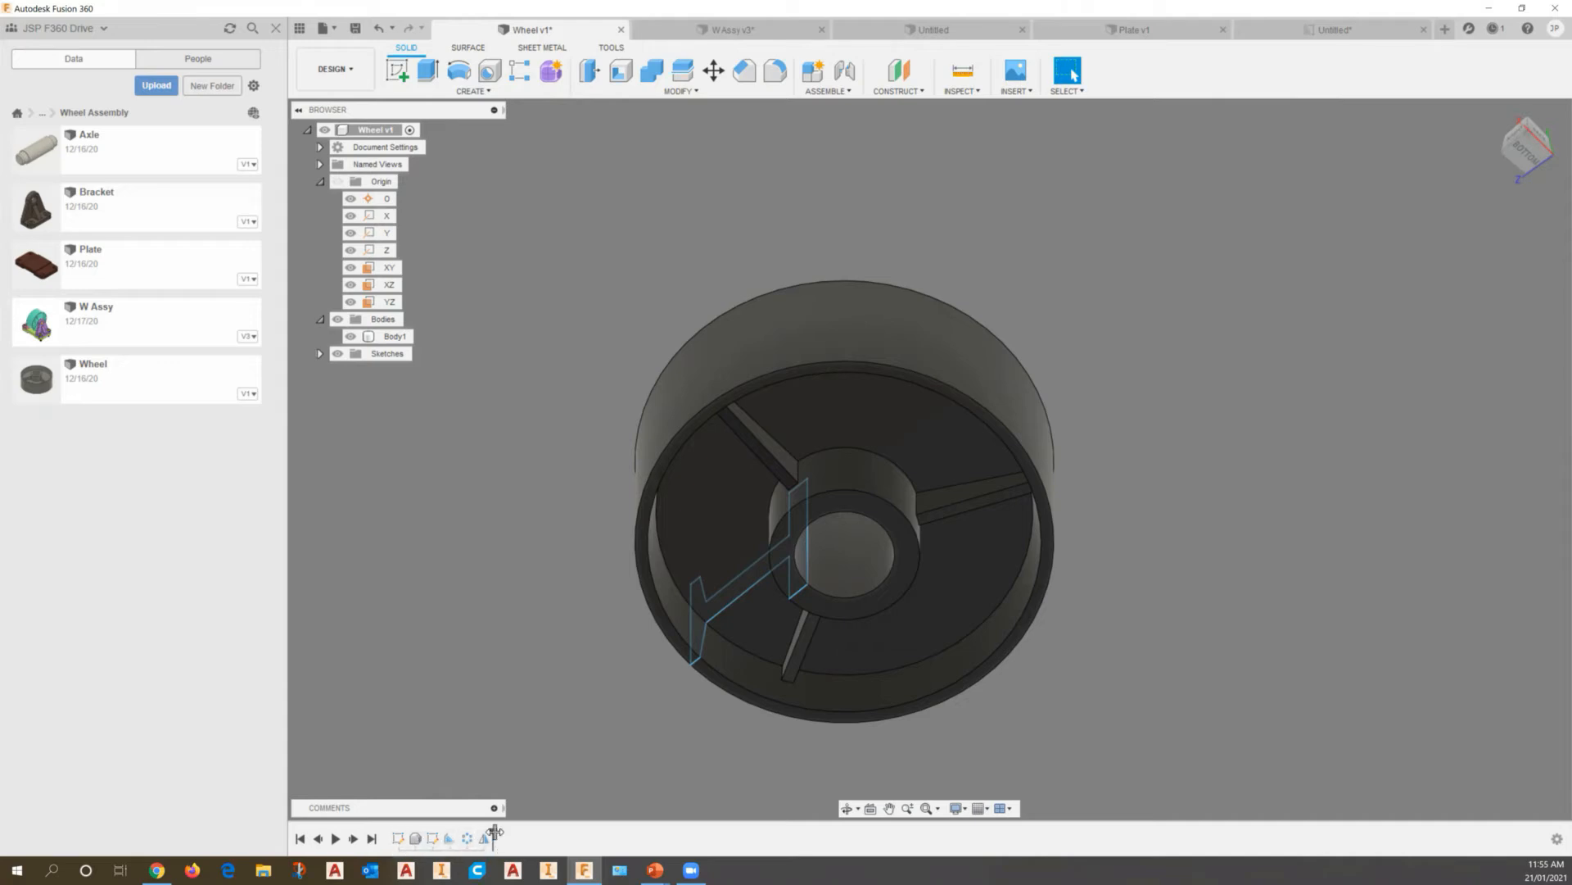
pyautogui.moveTo(494, 831)
pyautogui.mouseDown()
pyautogui.moveTo(476, 831)
pyautogui.moveTo(492, 831)
pyautogui.mouseUp()
# Turn off design history capture for the Wheel design, accept removal of its timeline, and check the faces of the wheel body
pyautogui.rightClick(382, 131)
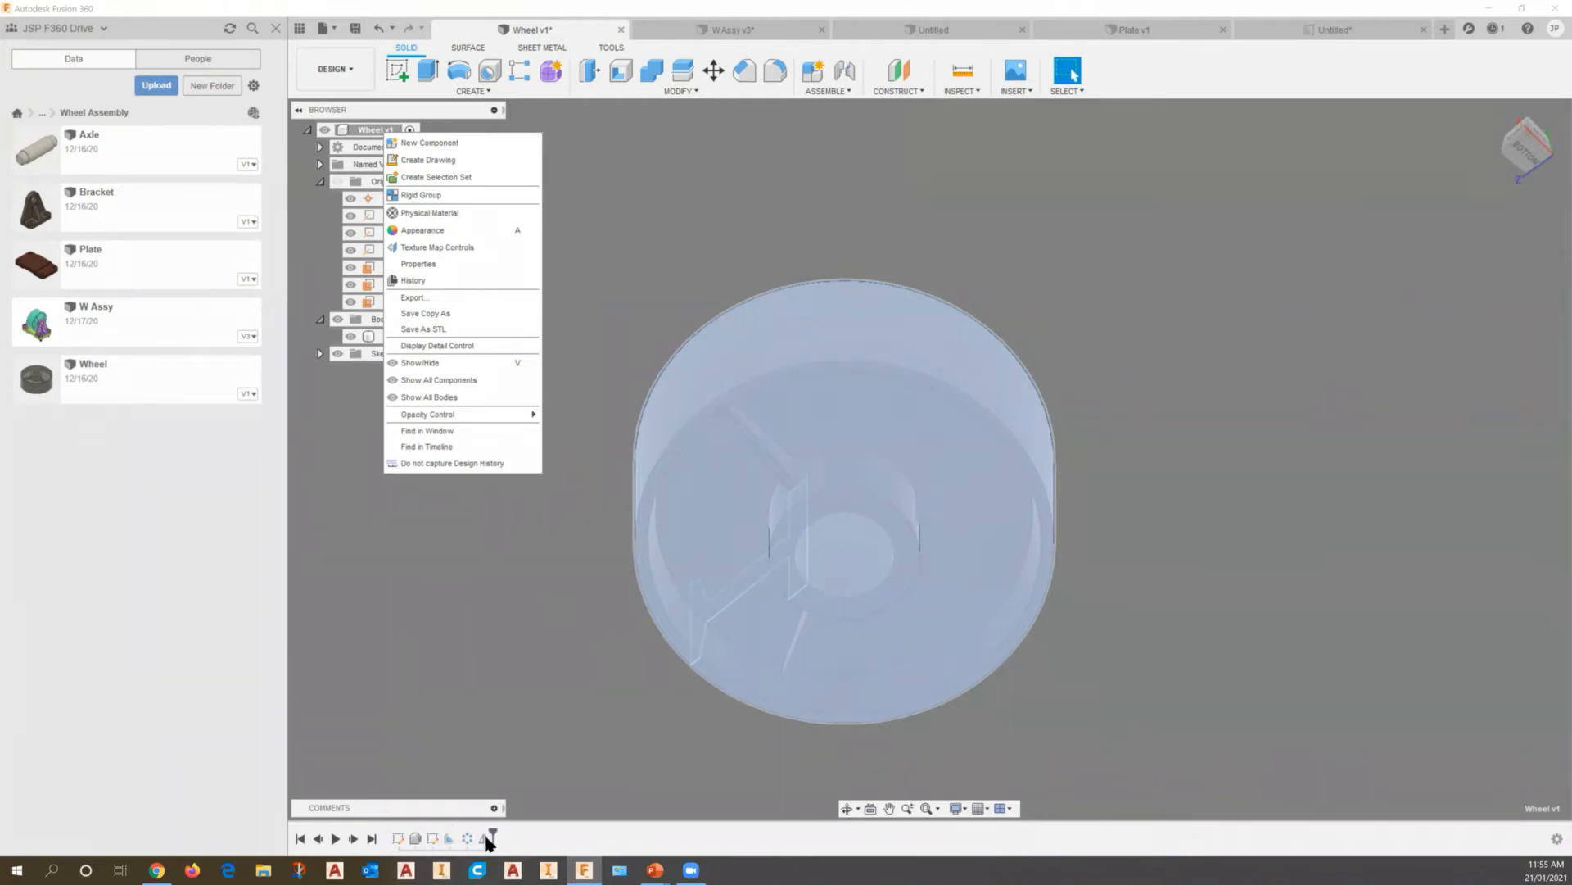
pyautogui.click(438, 464)
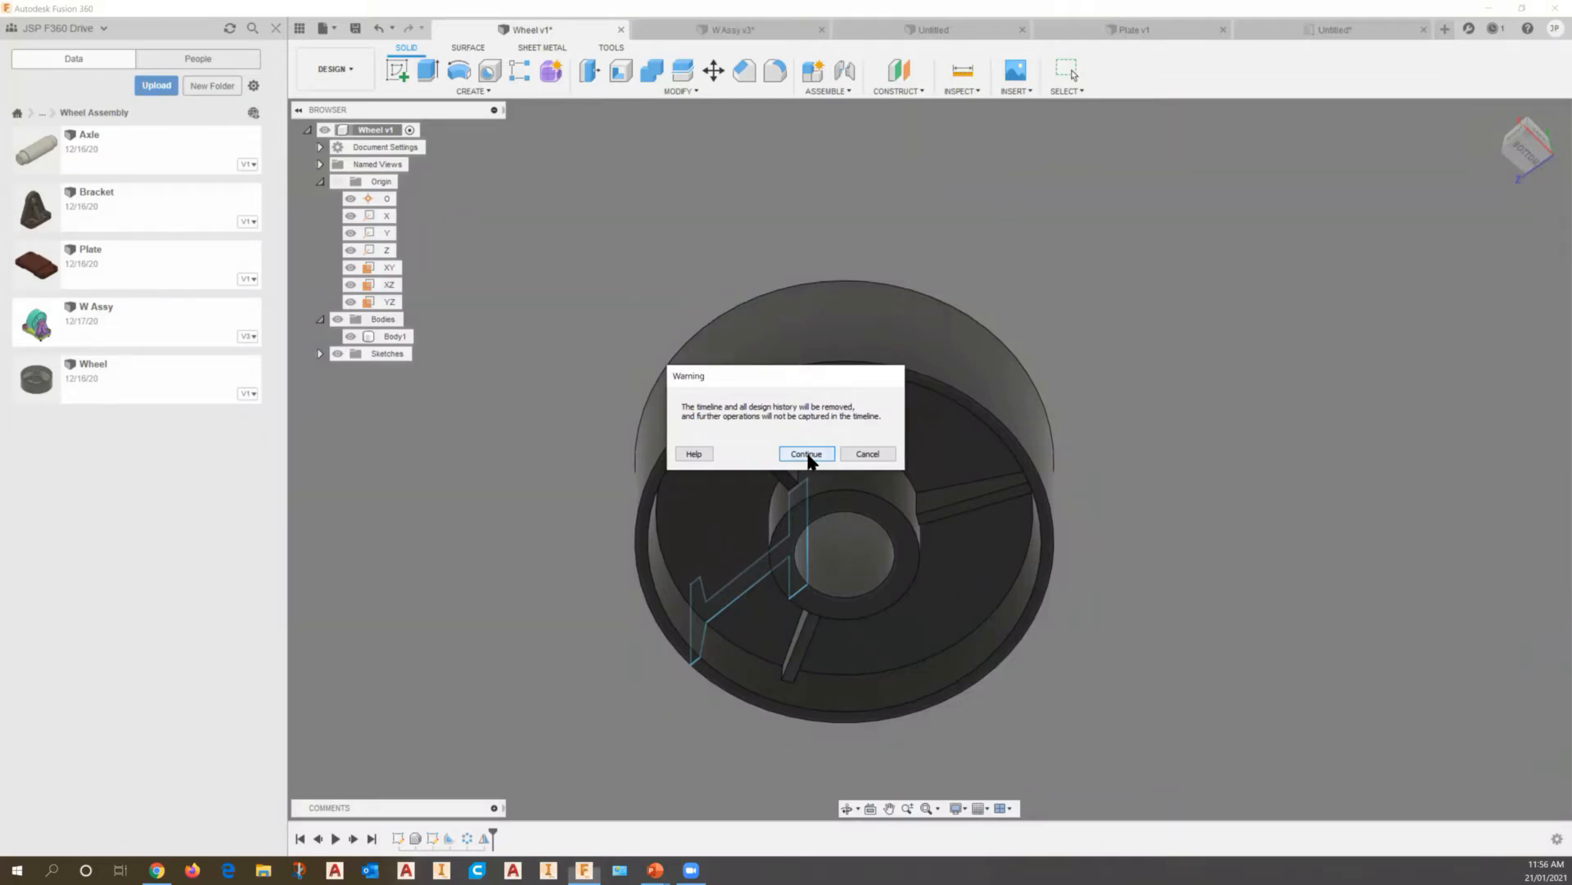
pyautogui.click(807, 454)
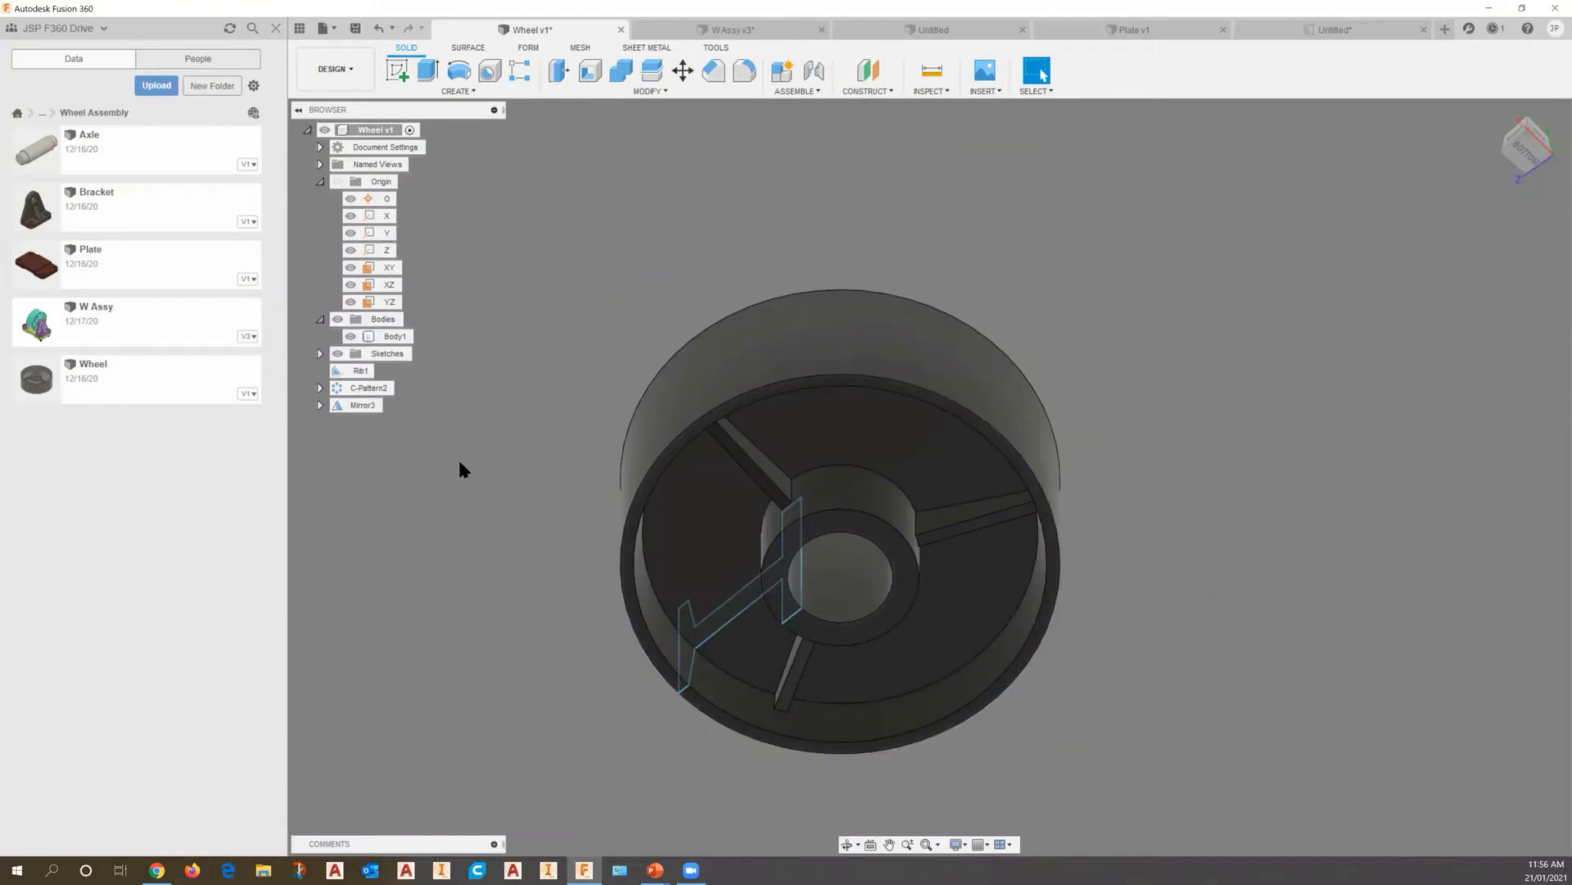
pyautogui.click(731, 599)
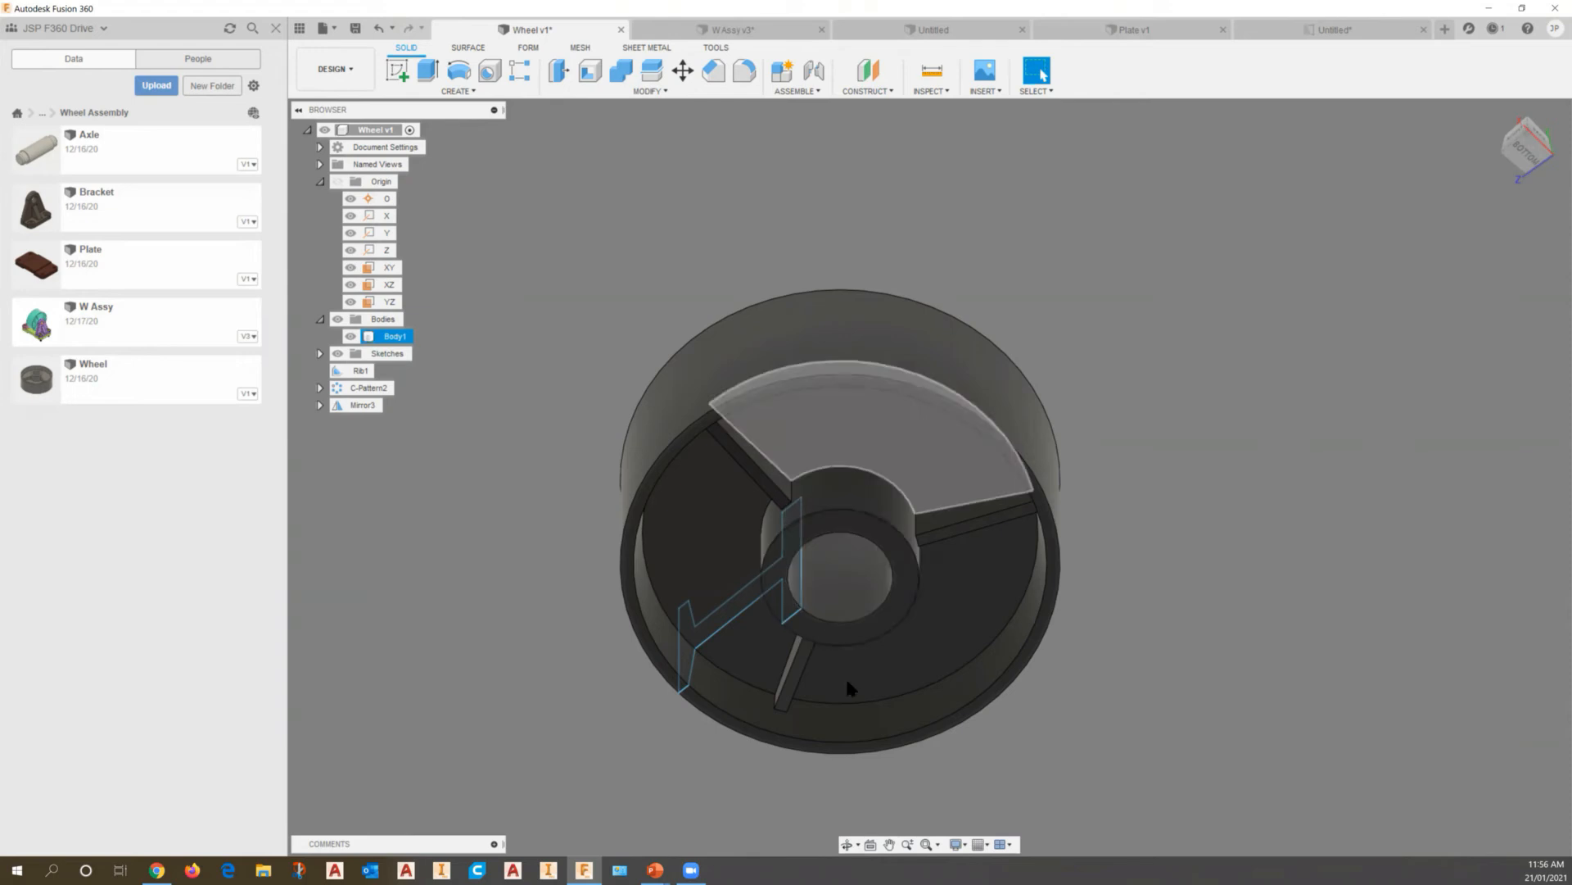
pyautogui.click(583, 439)
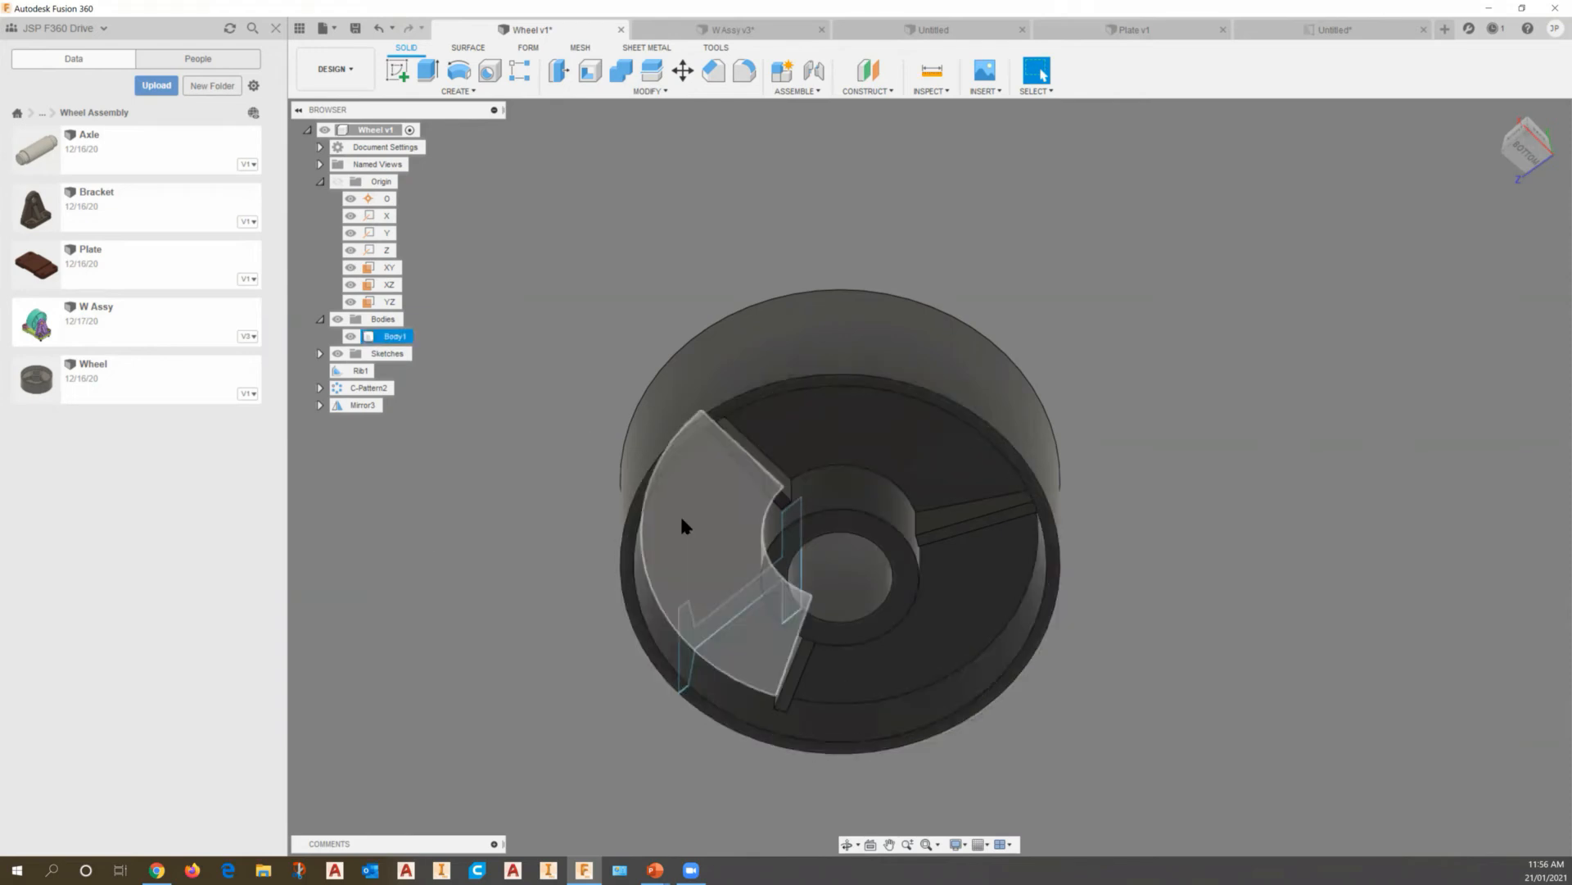
# Turn design history capture back on for the Wheel design and undo the history changes to restore its original timeline
pyautogui.rightClick(375, 128)
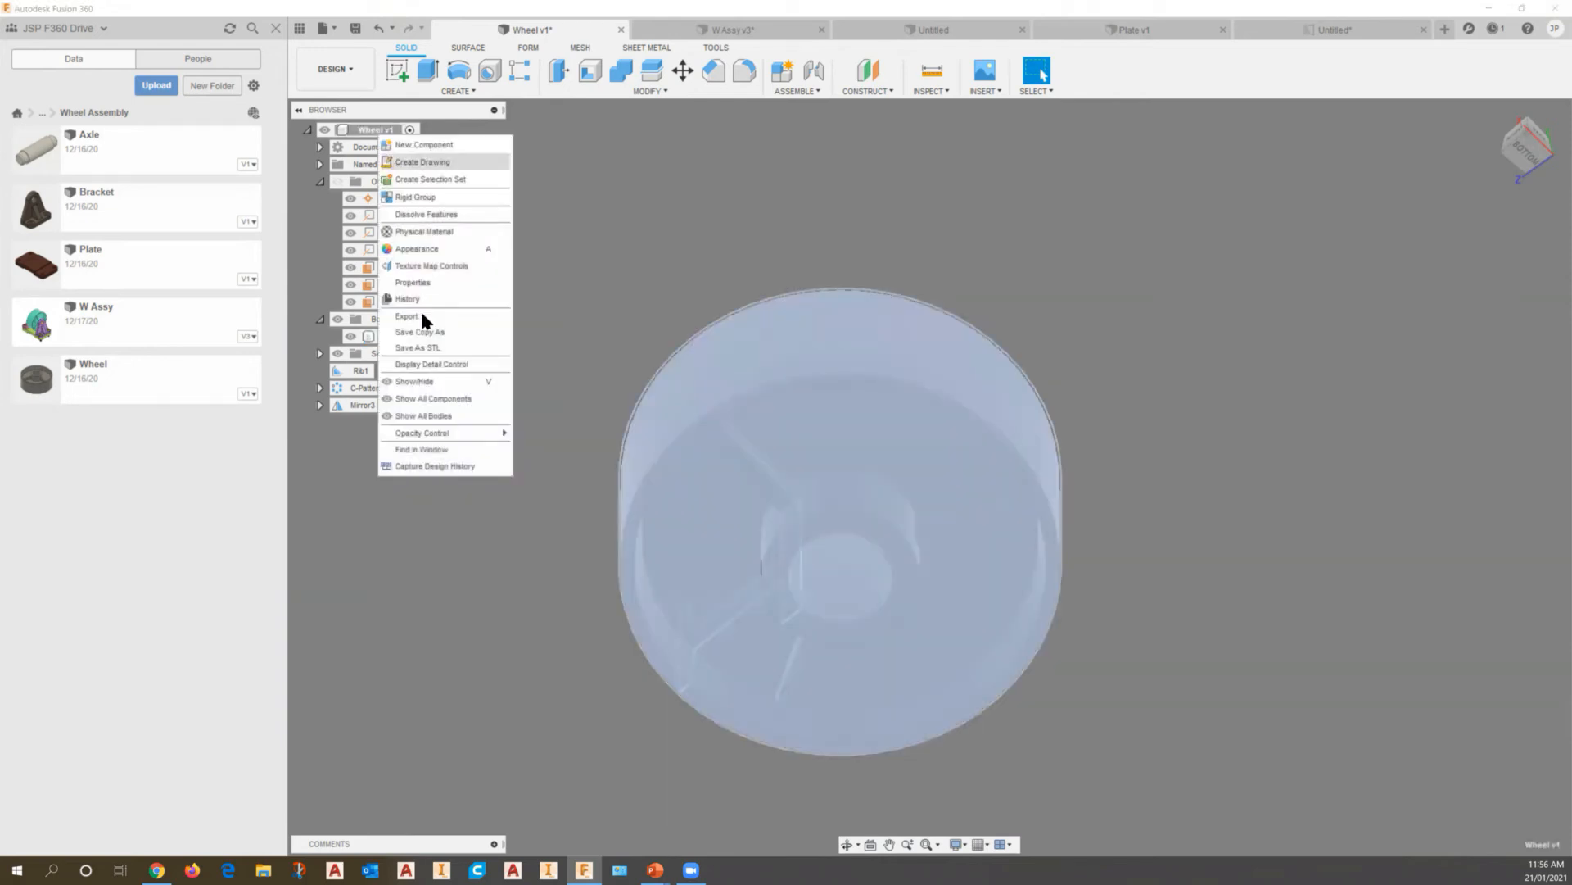
pyautogui.click(414, 466)
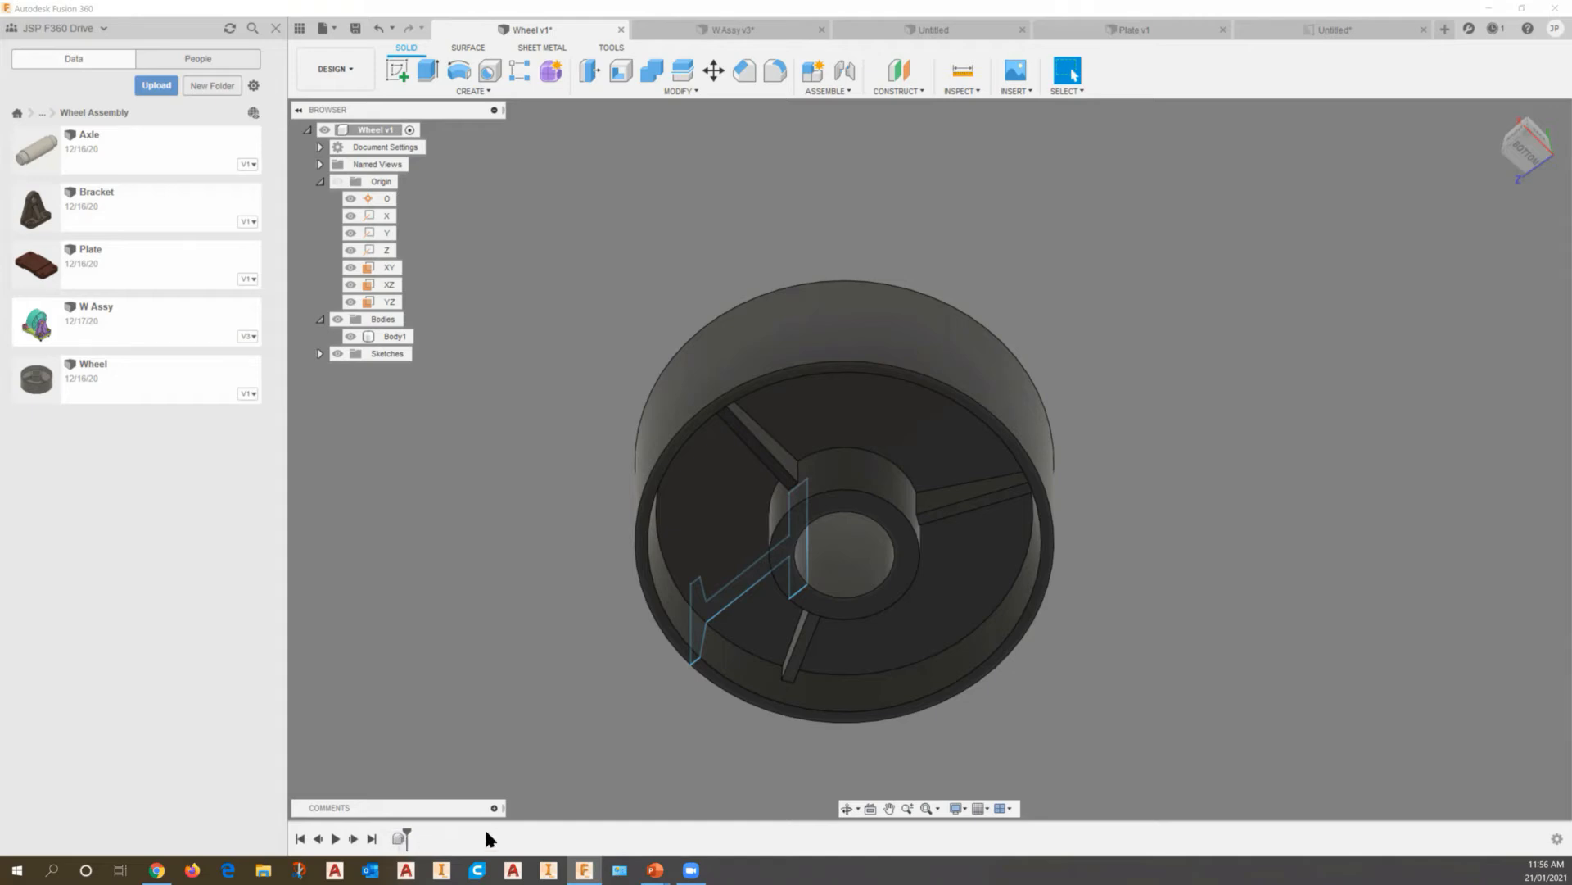
pyautogui.click(378, 30)
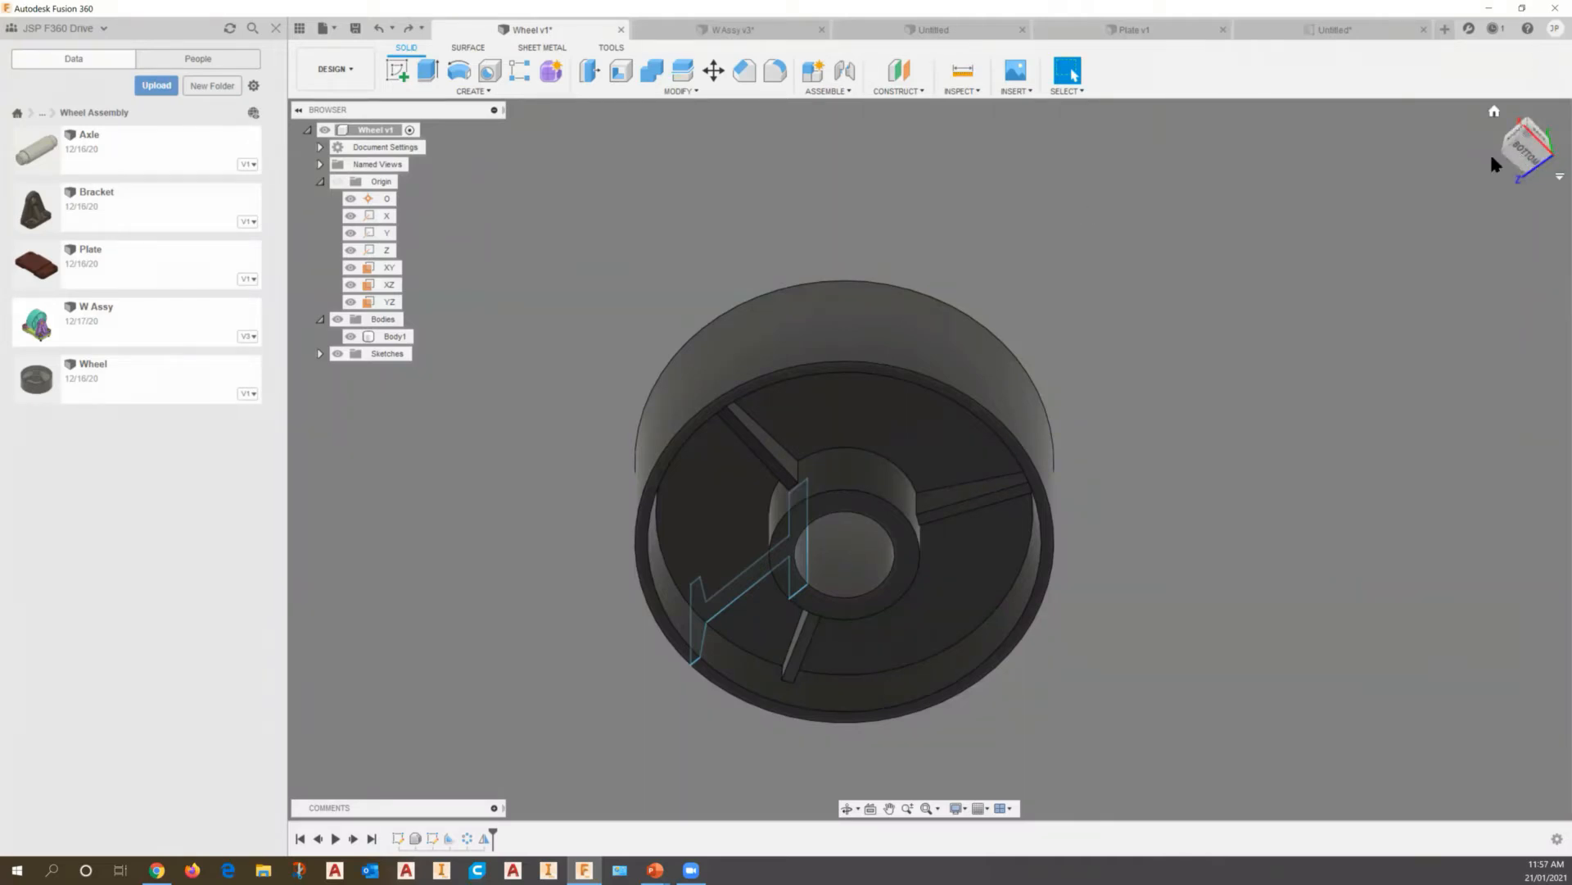
# Open the general Design preferences and examine the available Design History options
pyautogui.click(1553, 29)
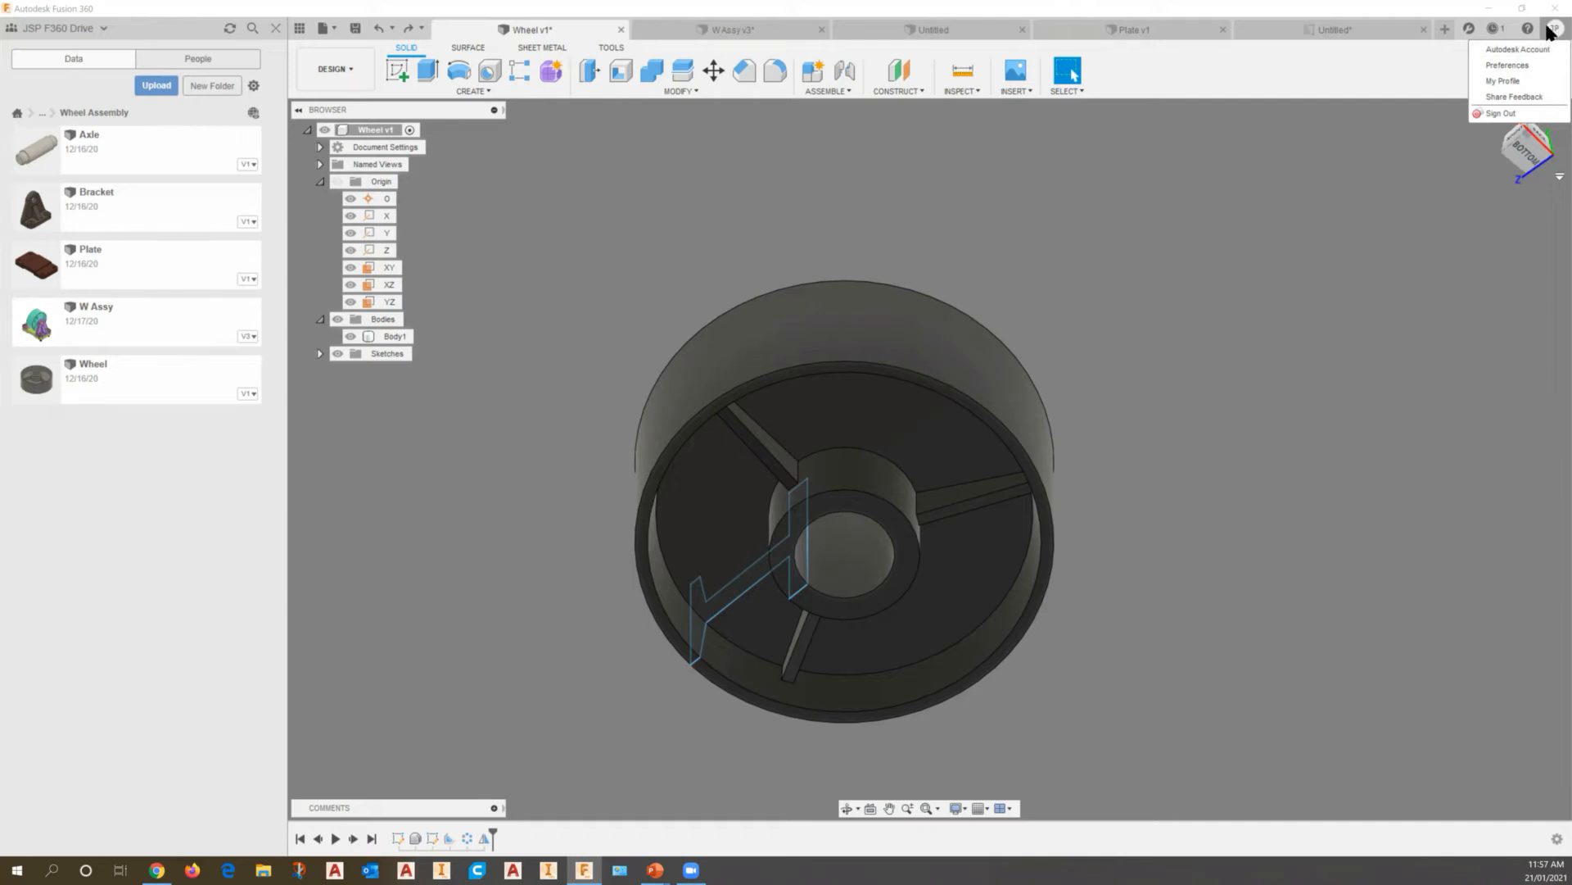
pyautogui.click(1506, 66)
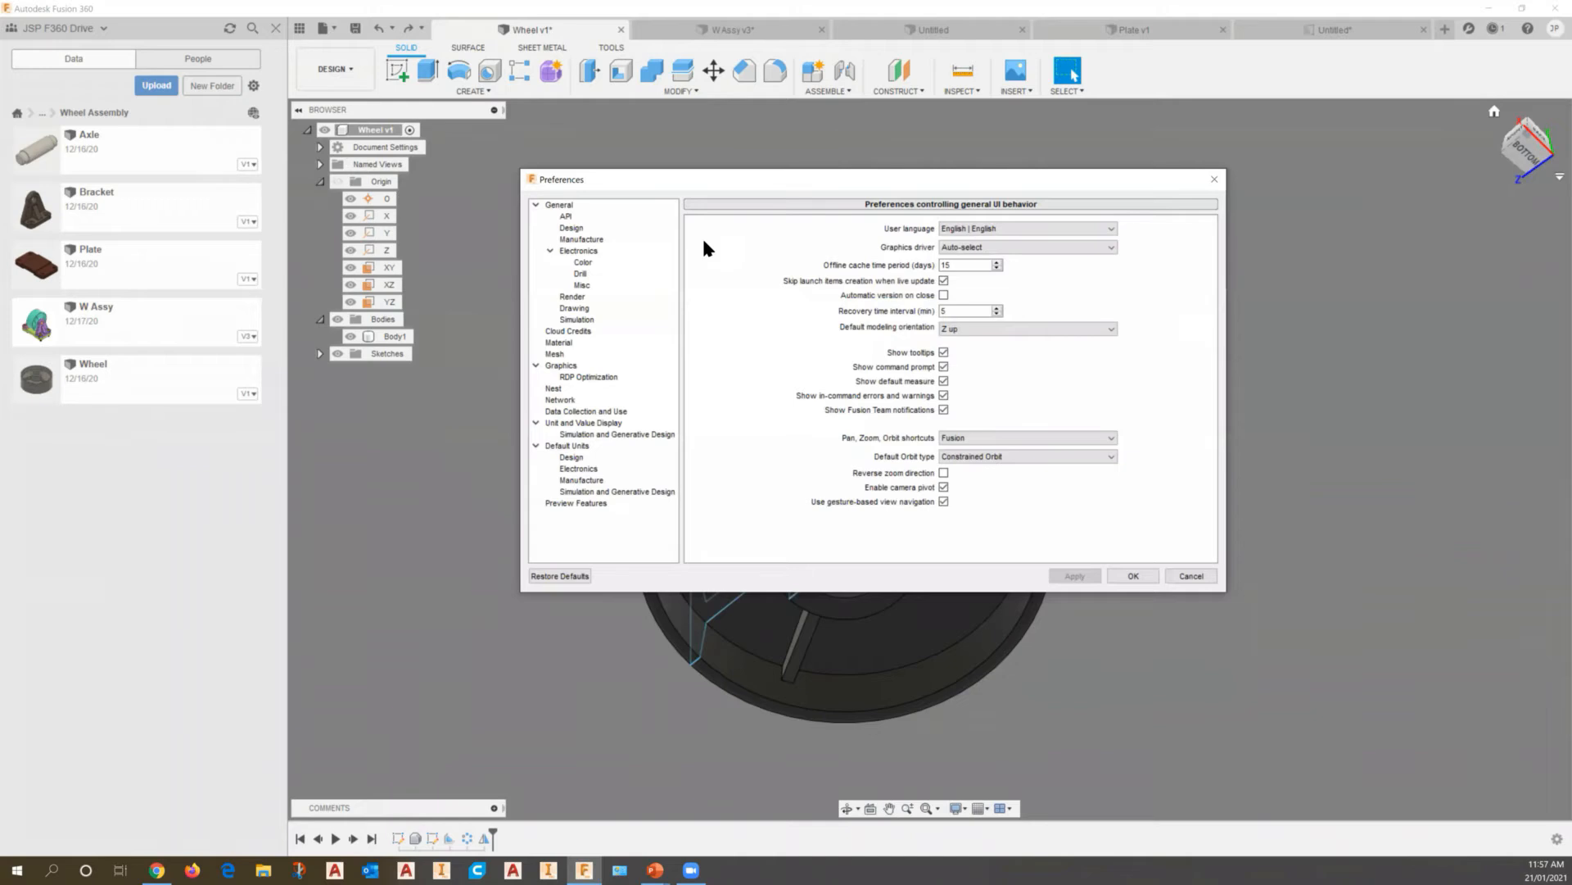
pyautogui.click(573, 229)
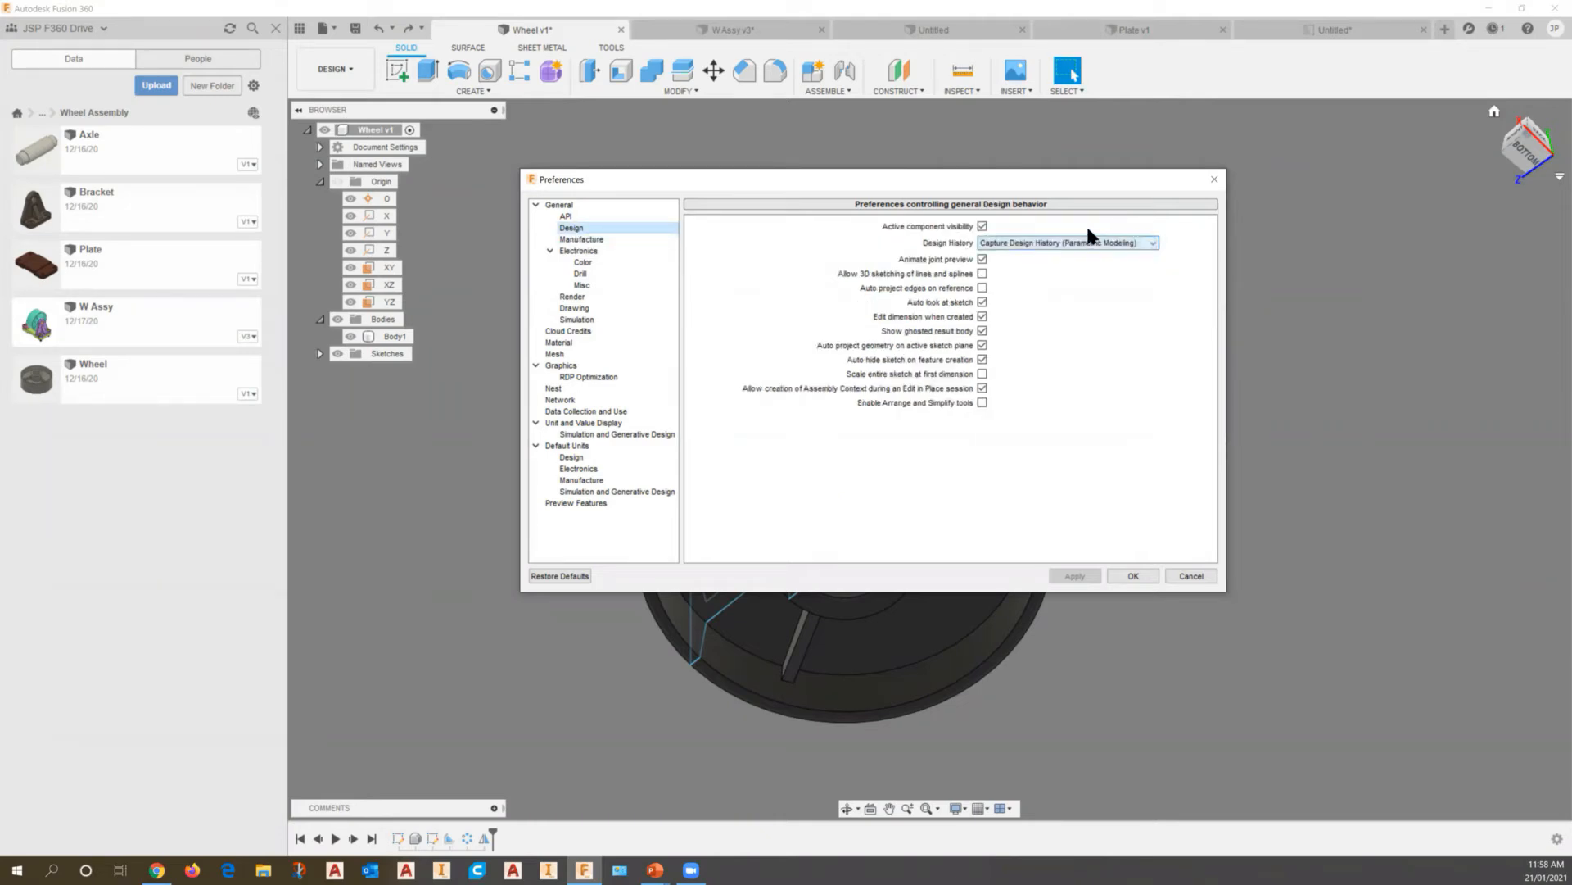
pyautogui.click(1146, 241)
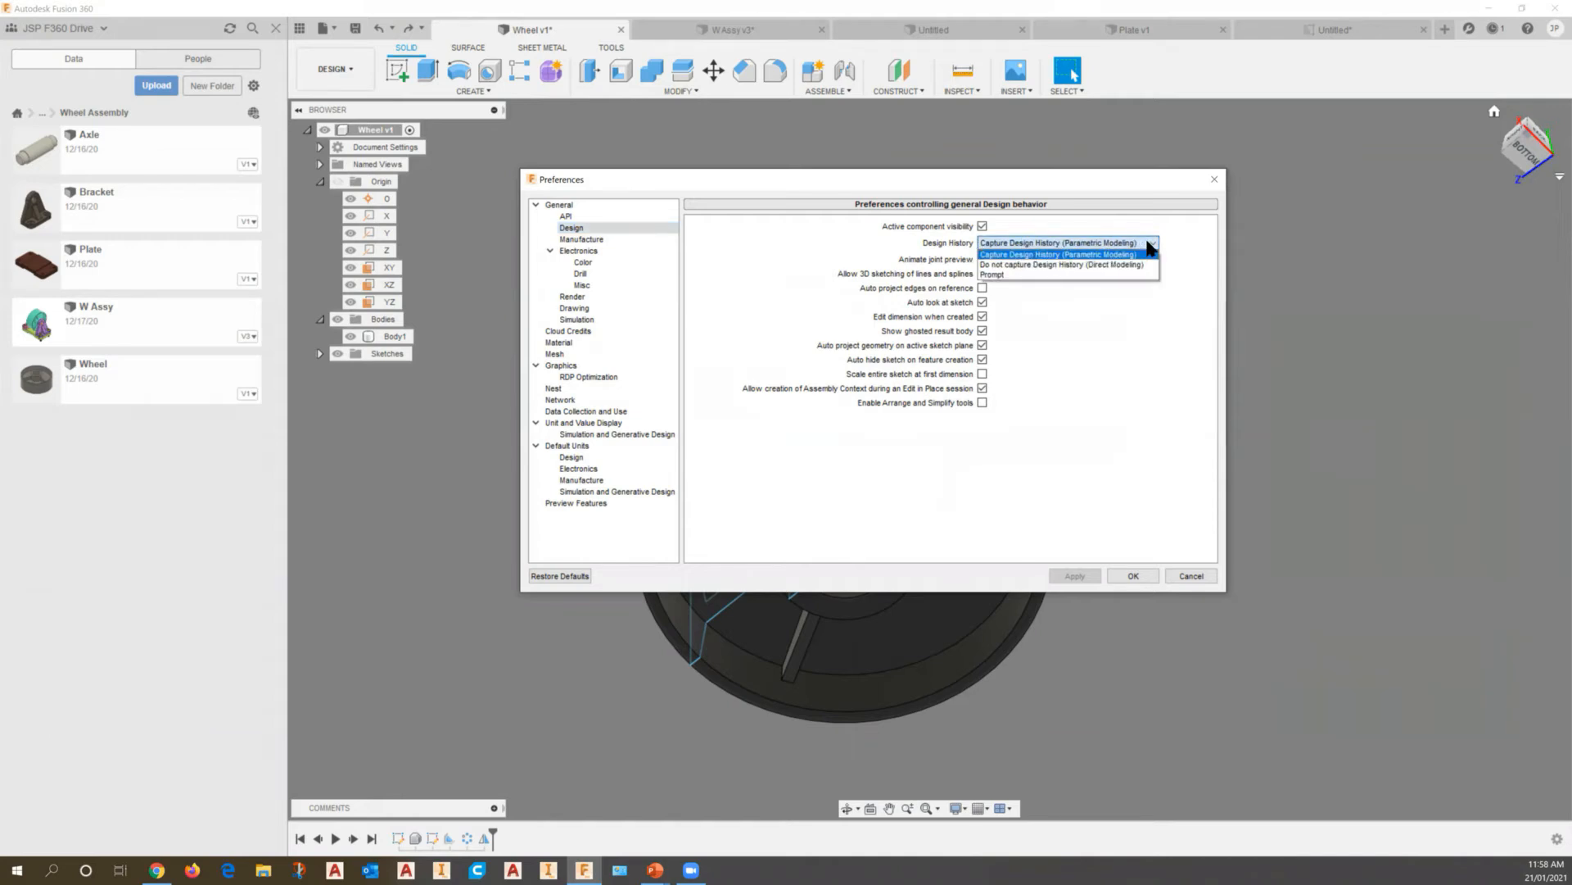
pyautogui.click(1150, 244)
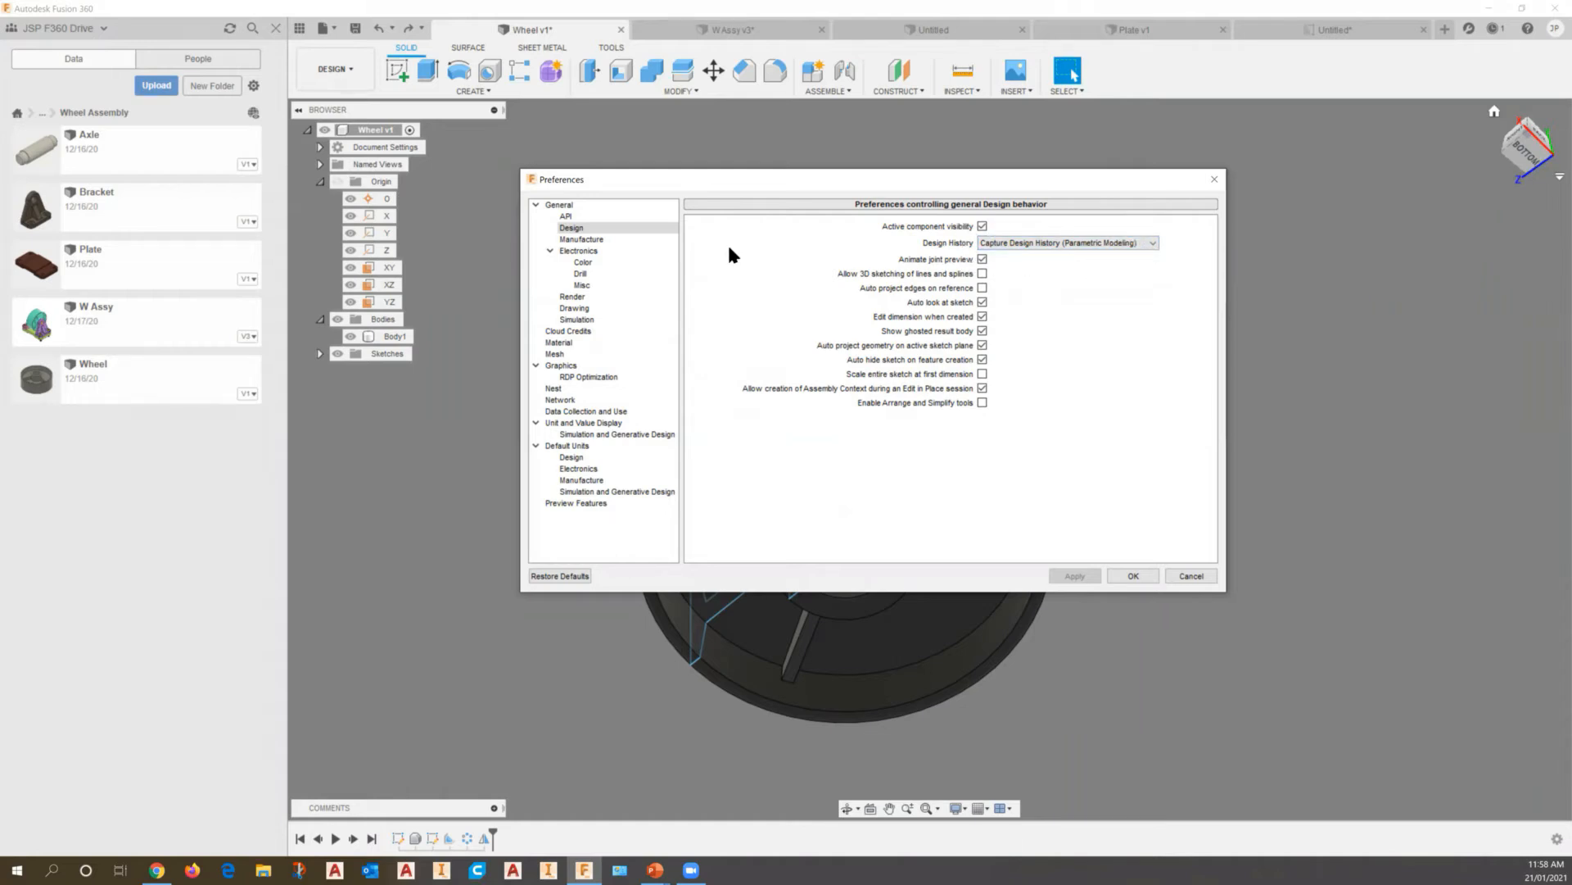
# Examine the API, Manufacture, Electronics, Render, Drawing and Simulation preferences, return to Design, and close the preferences without saving
pyautogui.click(580, 216)
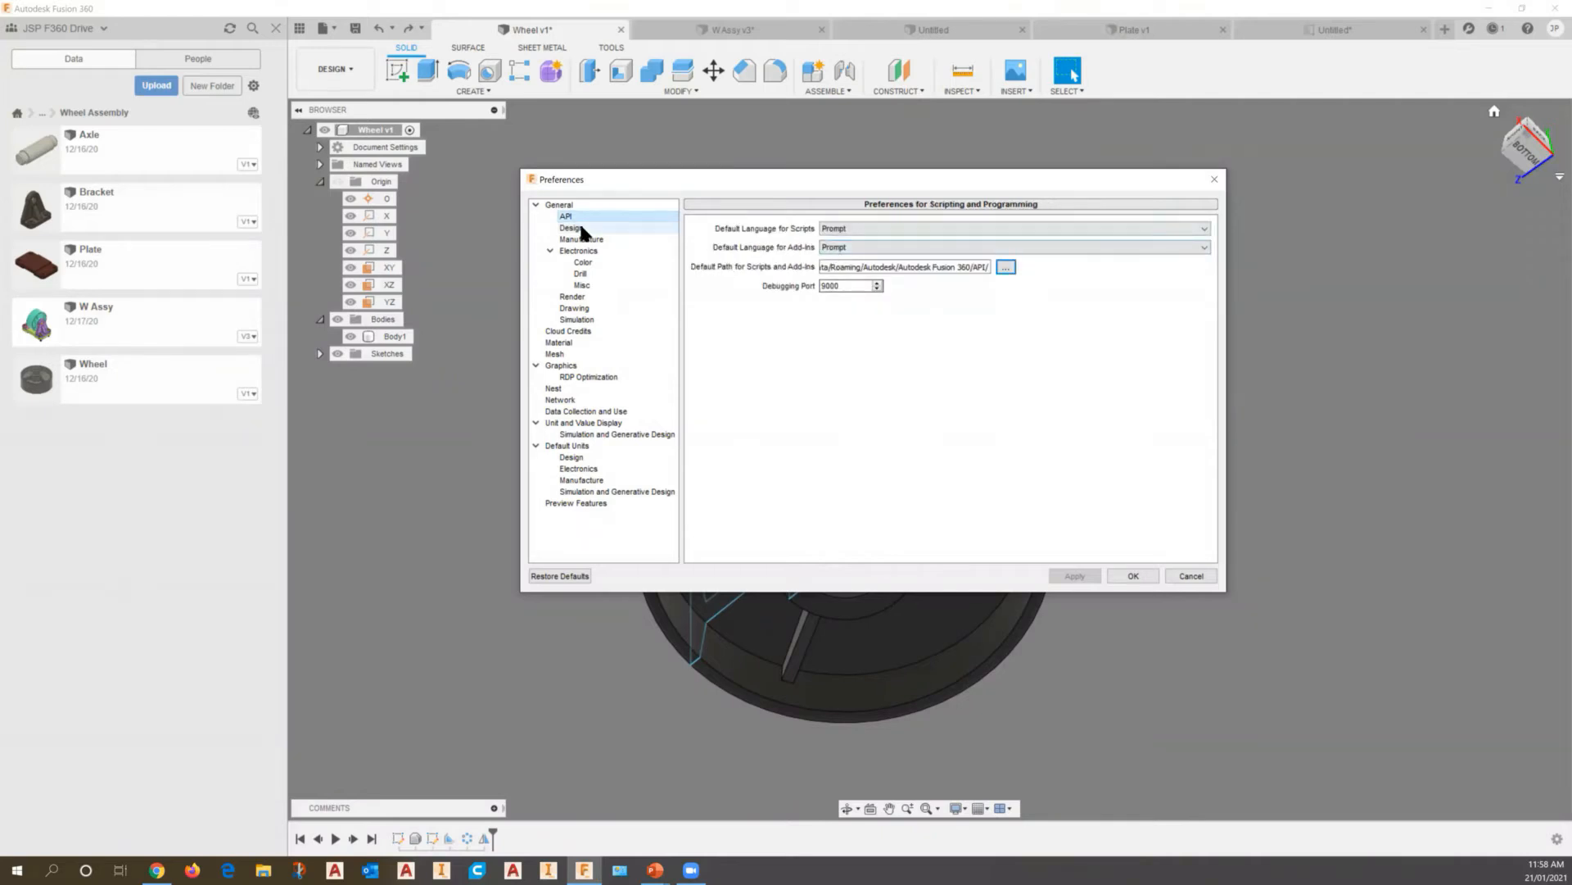
pyautogui.click(580, 228)
pyautogui.click(581, 240)
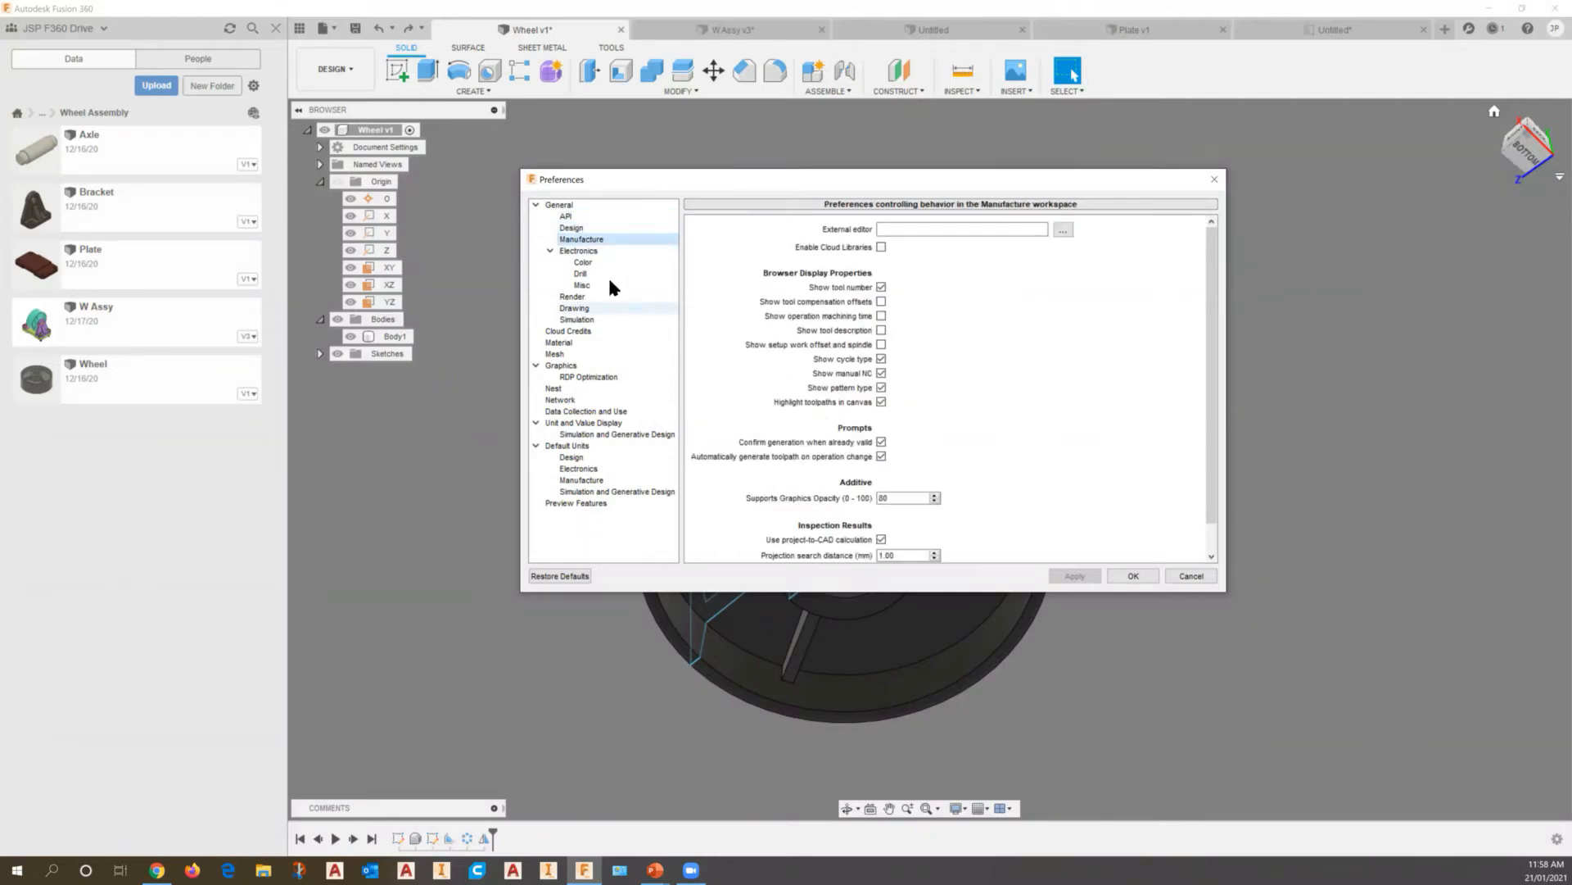
pyautogui.click(579, 250)
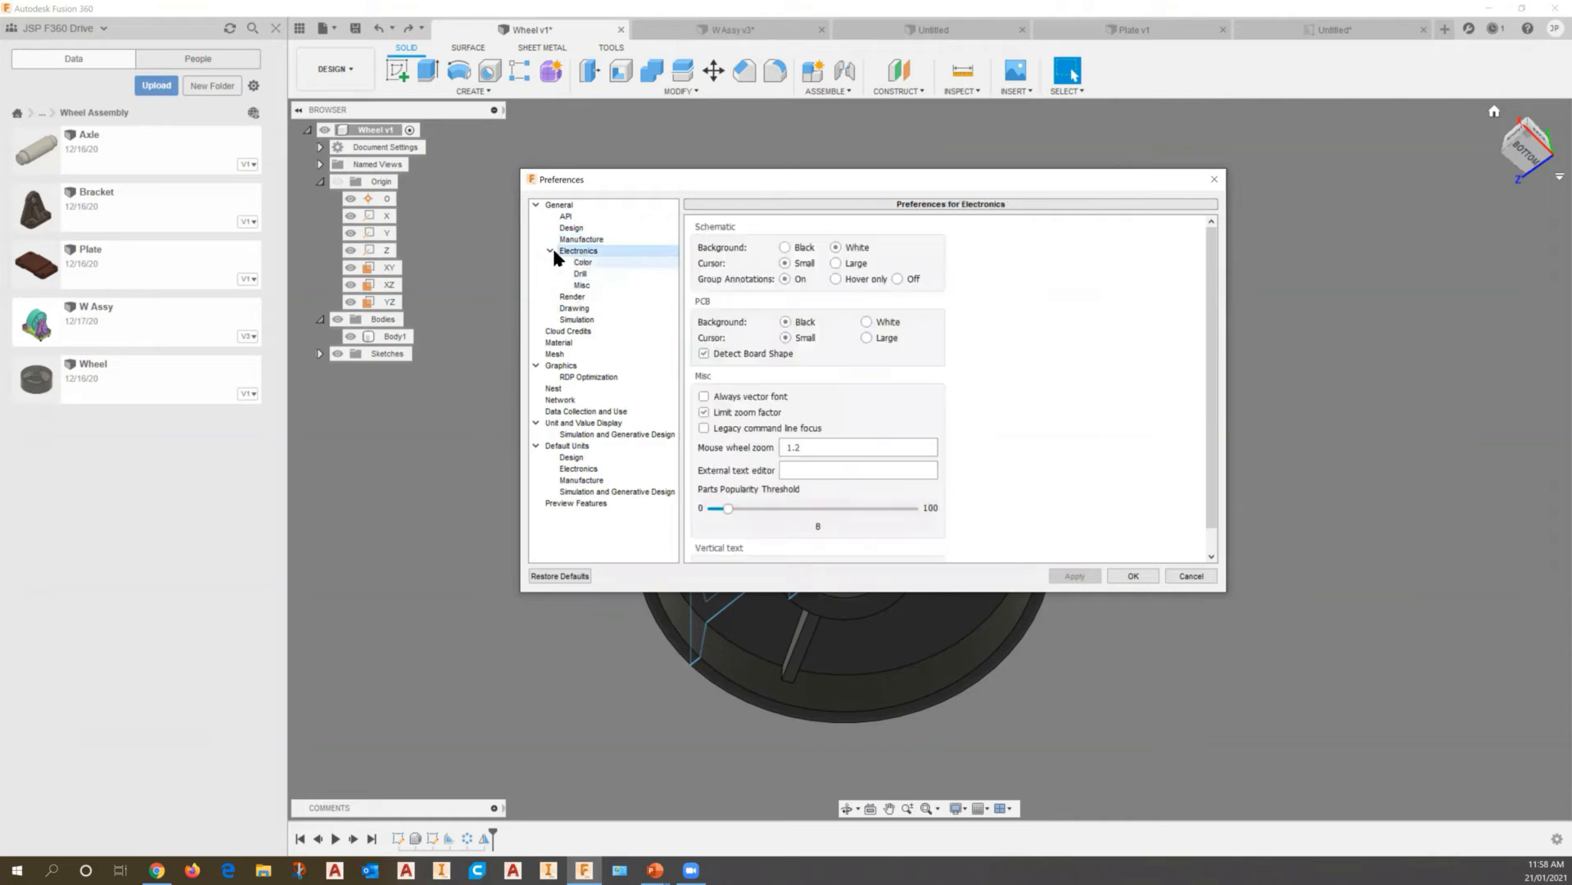
pyautogui.click(551, 251)
pyautogui.click(571, 262)
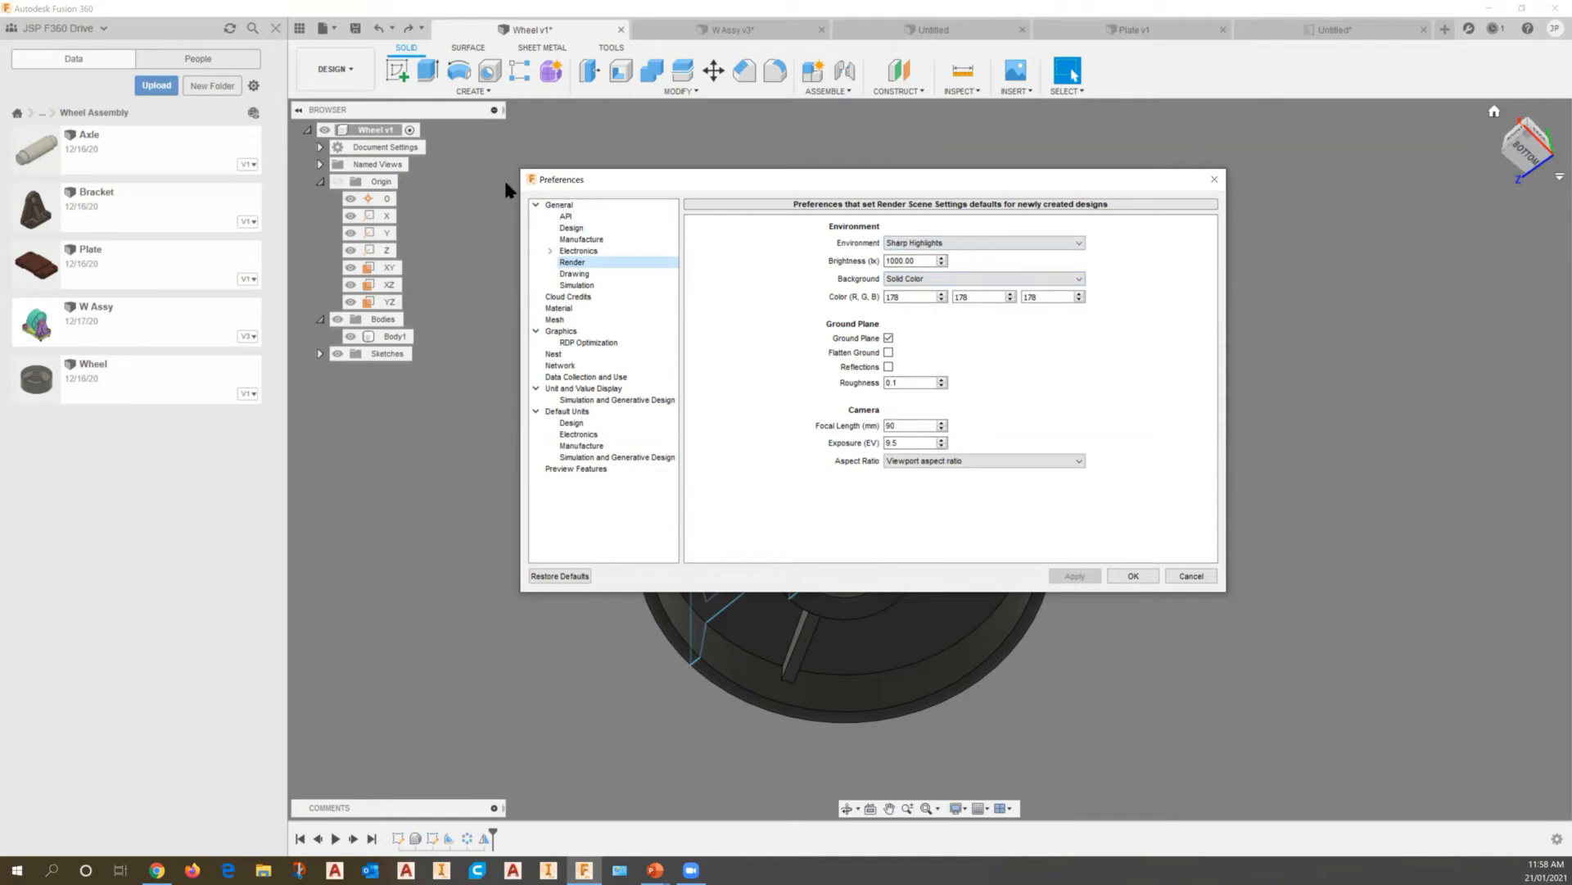
pyautogui.click(583, 276)
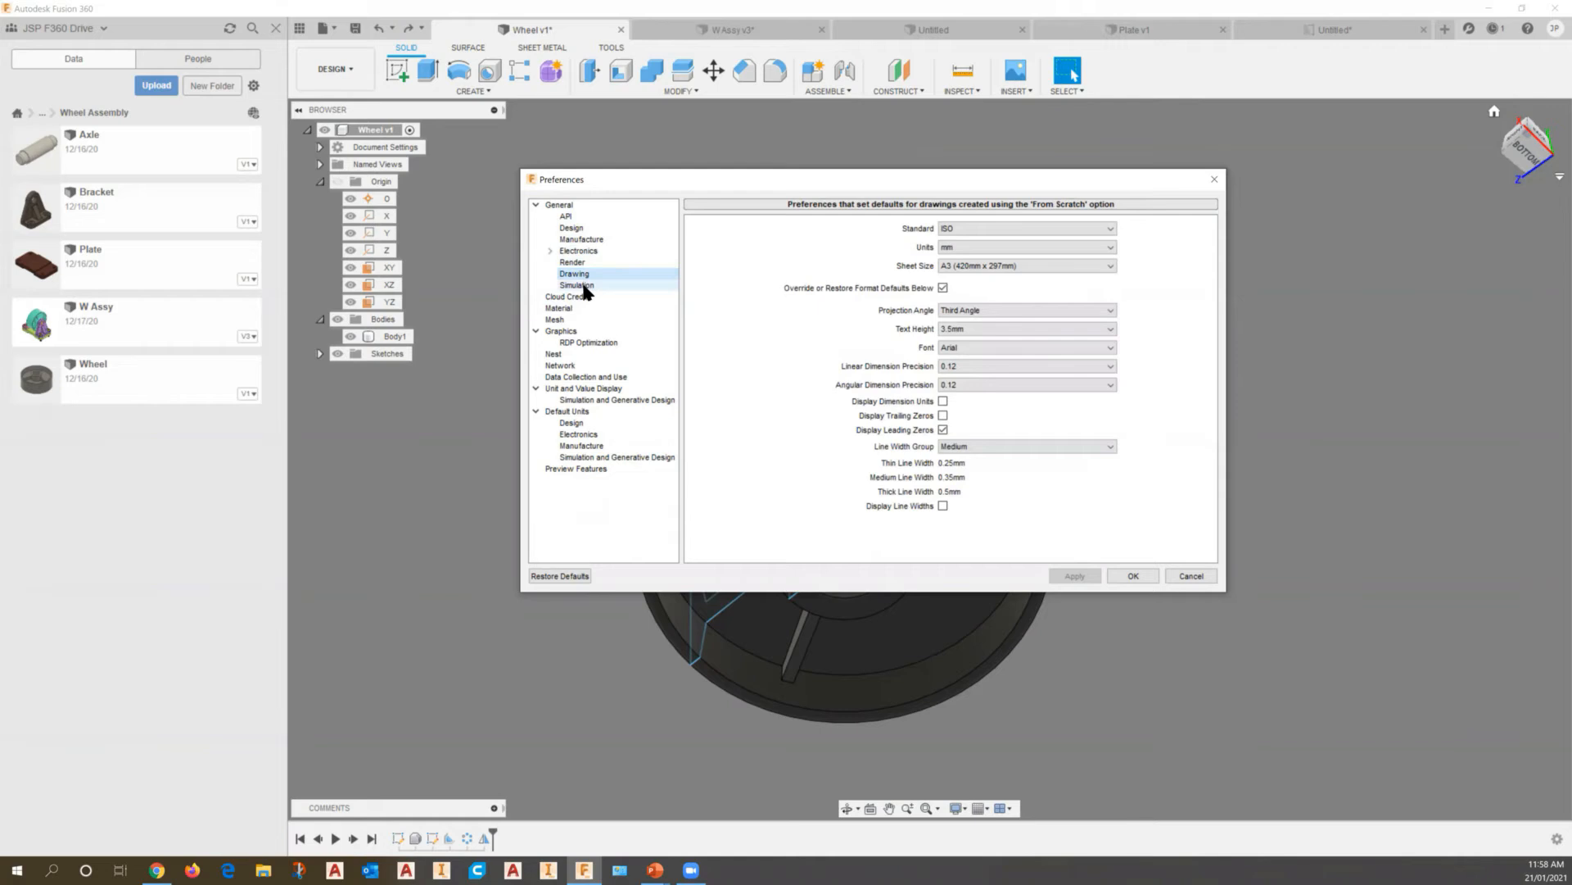
pyautogui.click(584, 286)
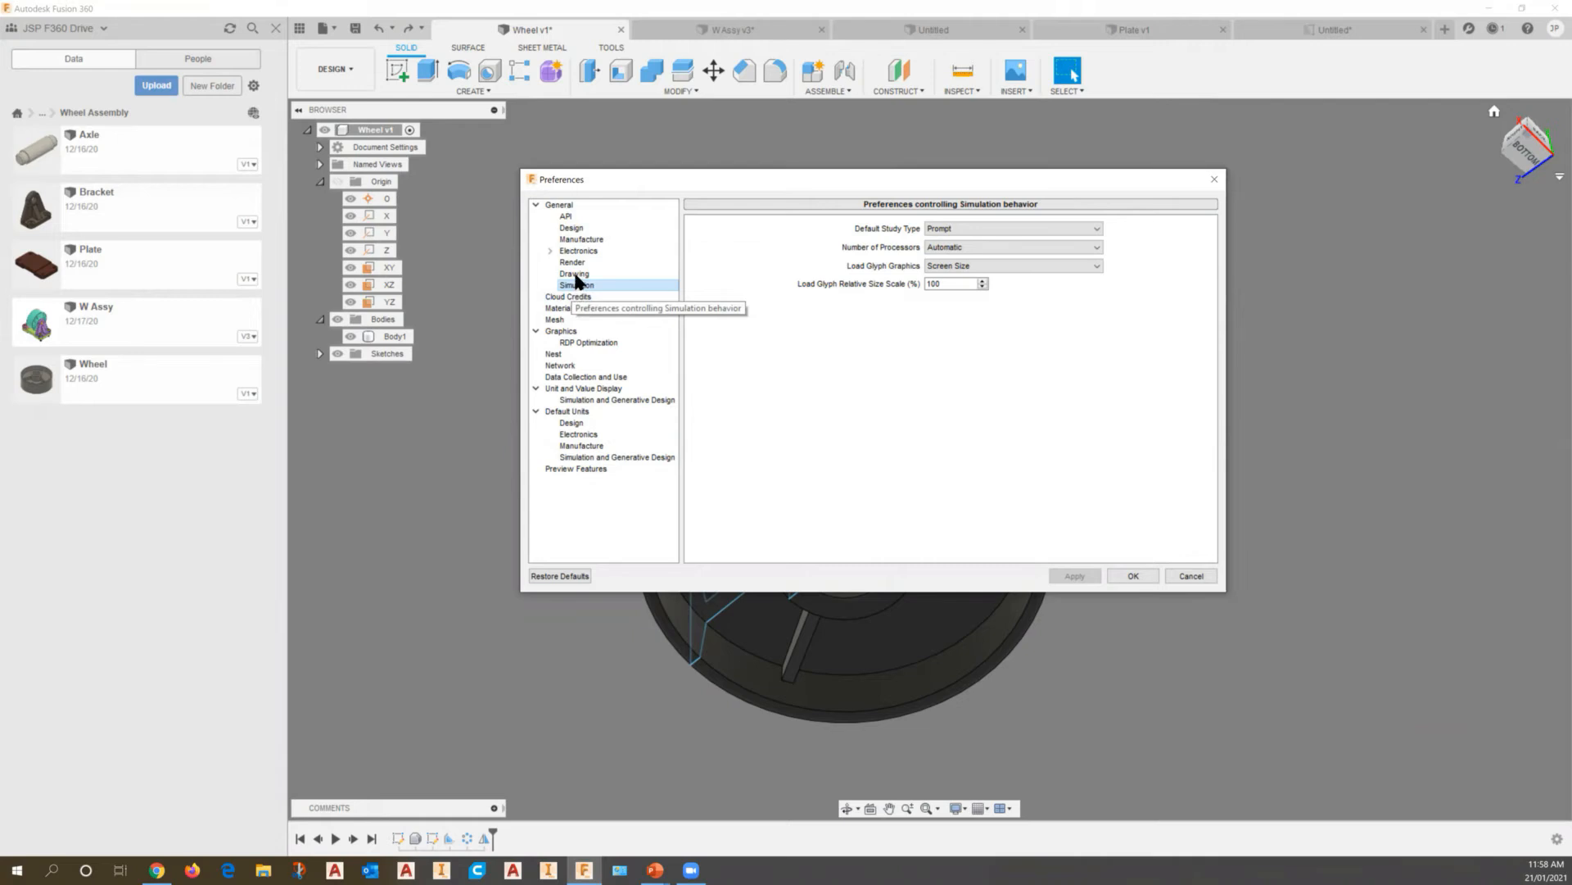
pyautogui.click(574, 273)
pyautogui.click(573, 262)
pyautogui.press('Up')
pyautogui.press('Up')
pyautogui.press('Up')
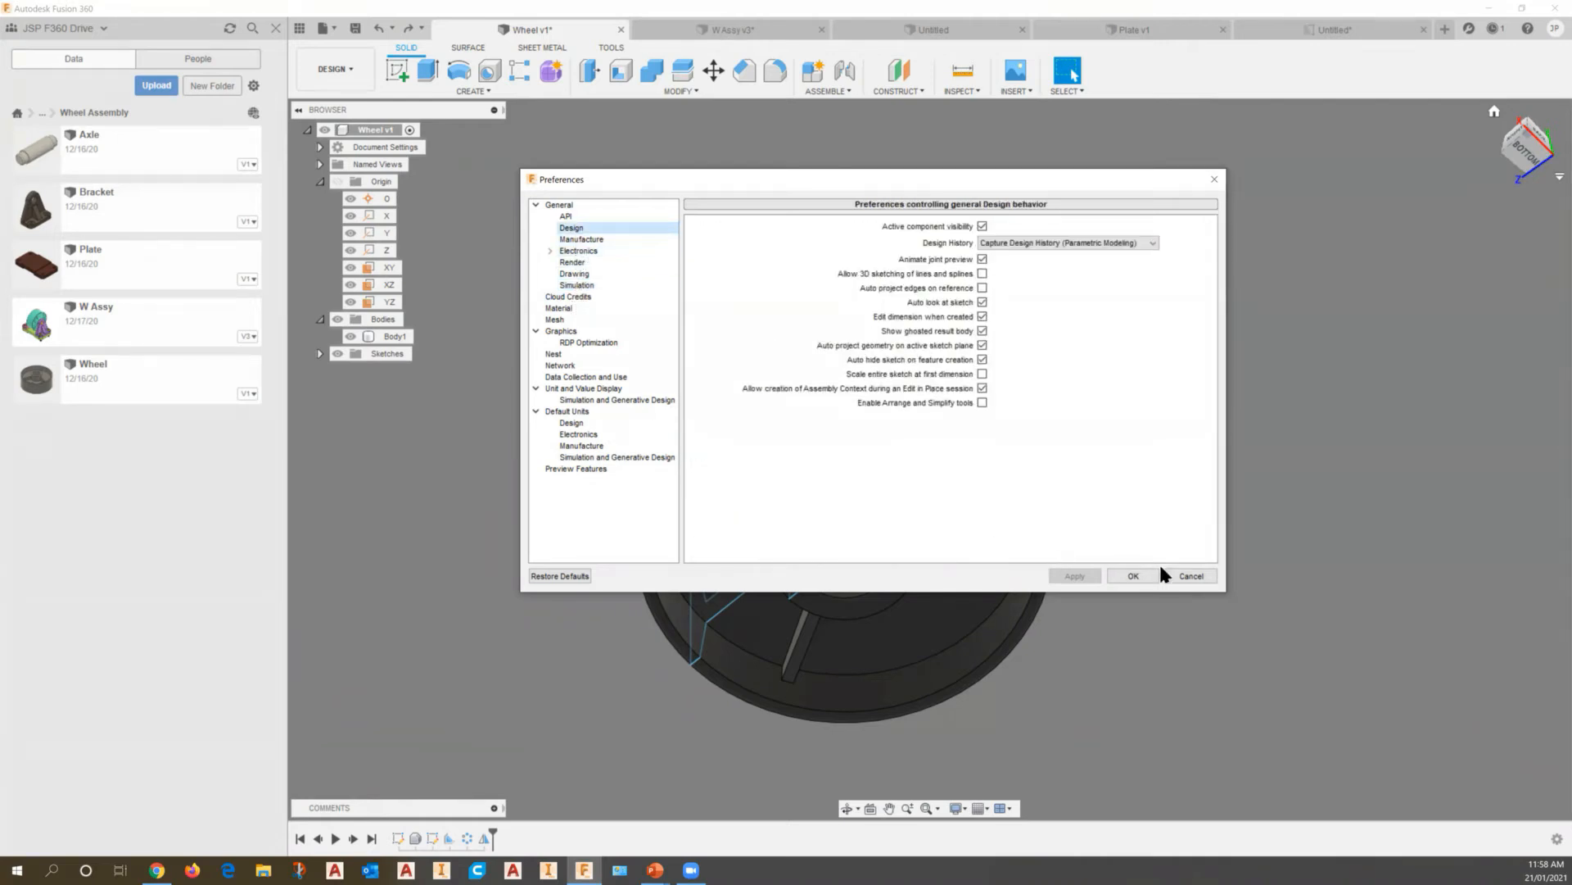
pyautogui.click(1191, 575)
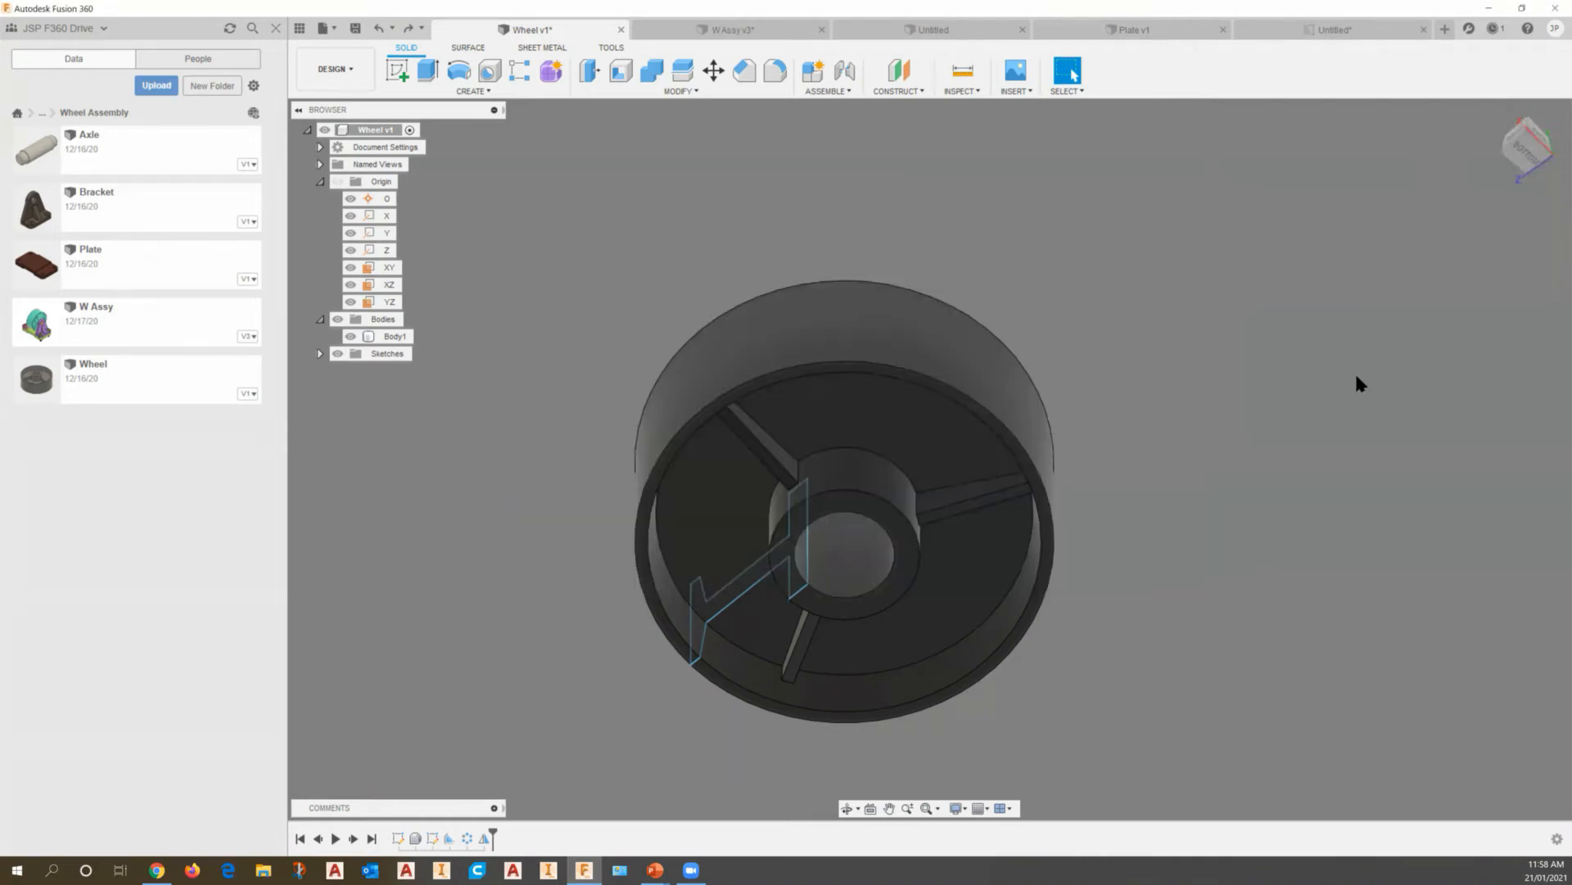
# Examine the general preferences for language, default modeling orientation, orbit type and navigation, and close them
pyautogui.click(1553, 30)
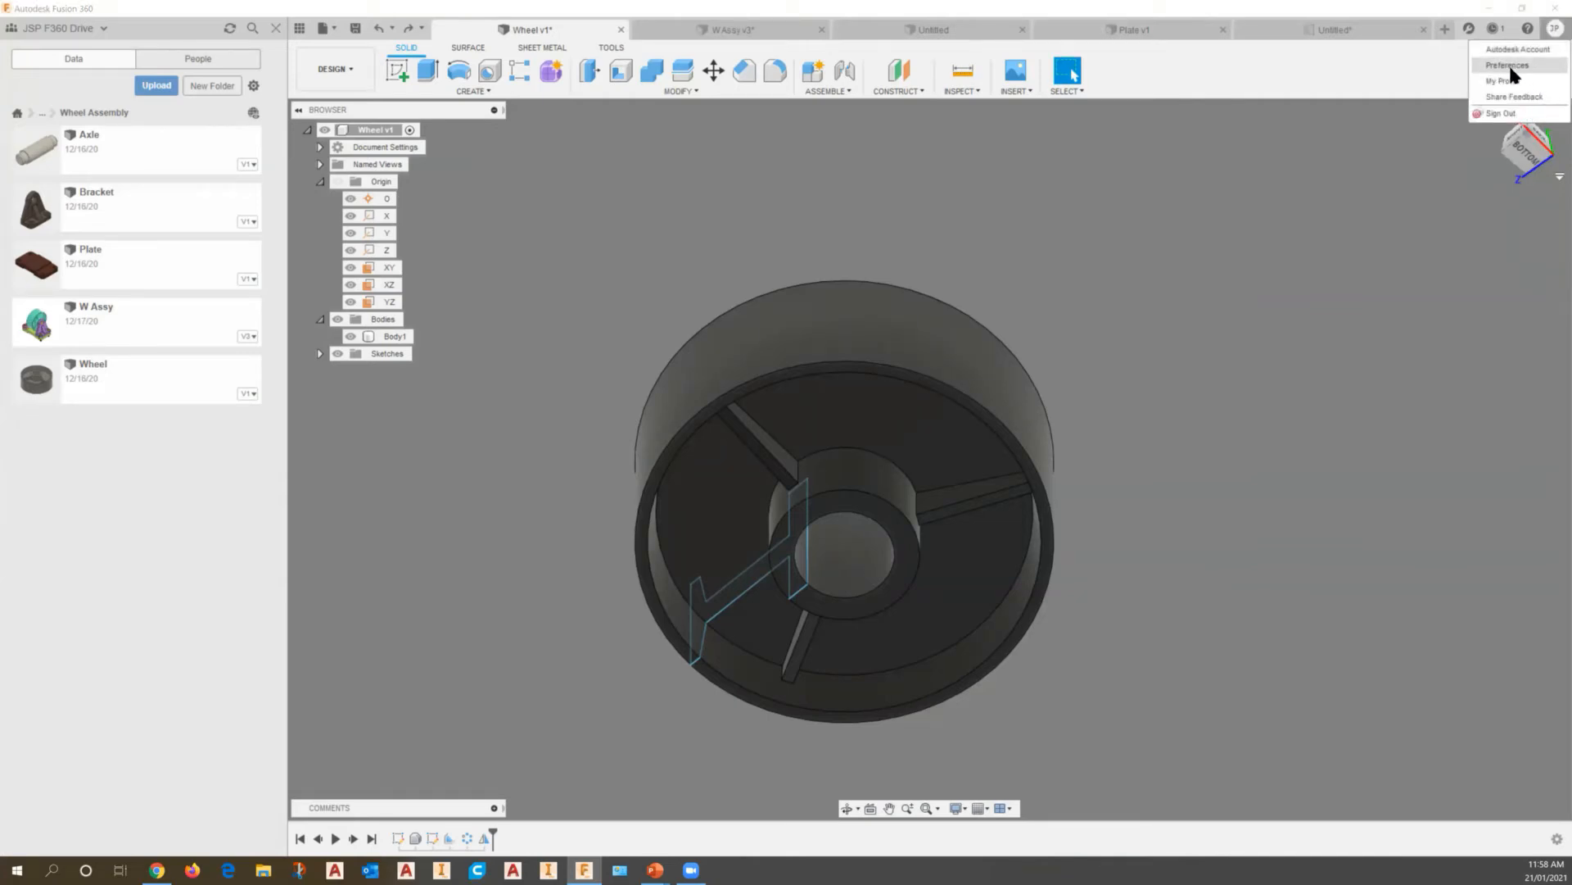
pyautogui.click(1513, 67)
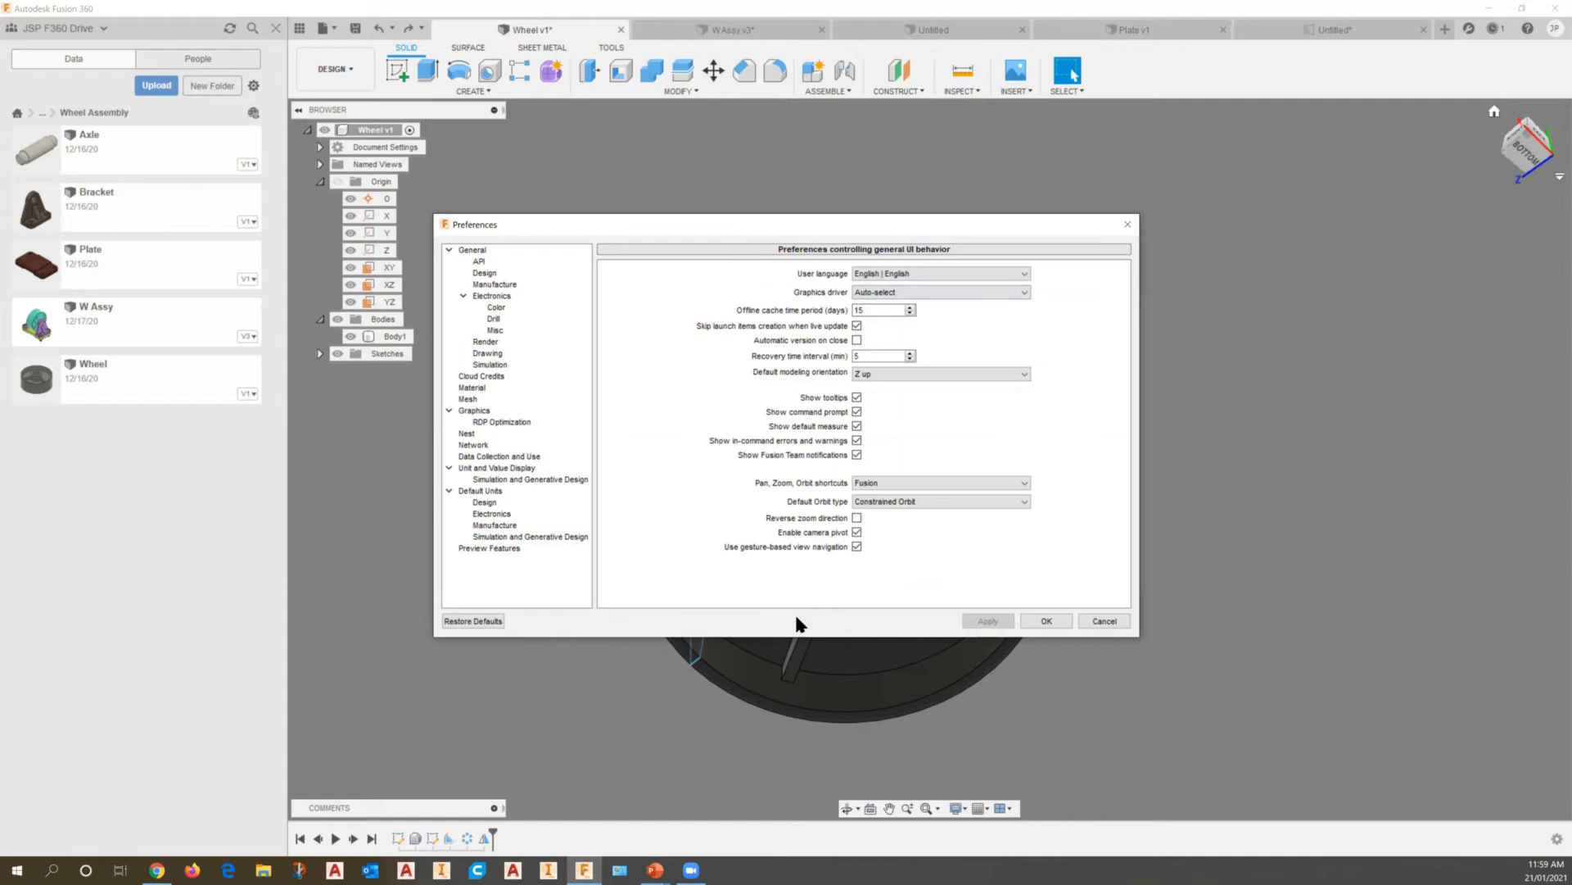
pyautogui.click(1046, 621)
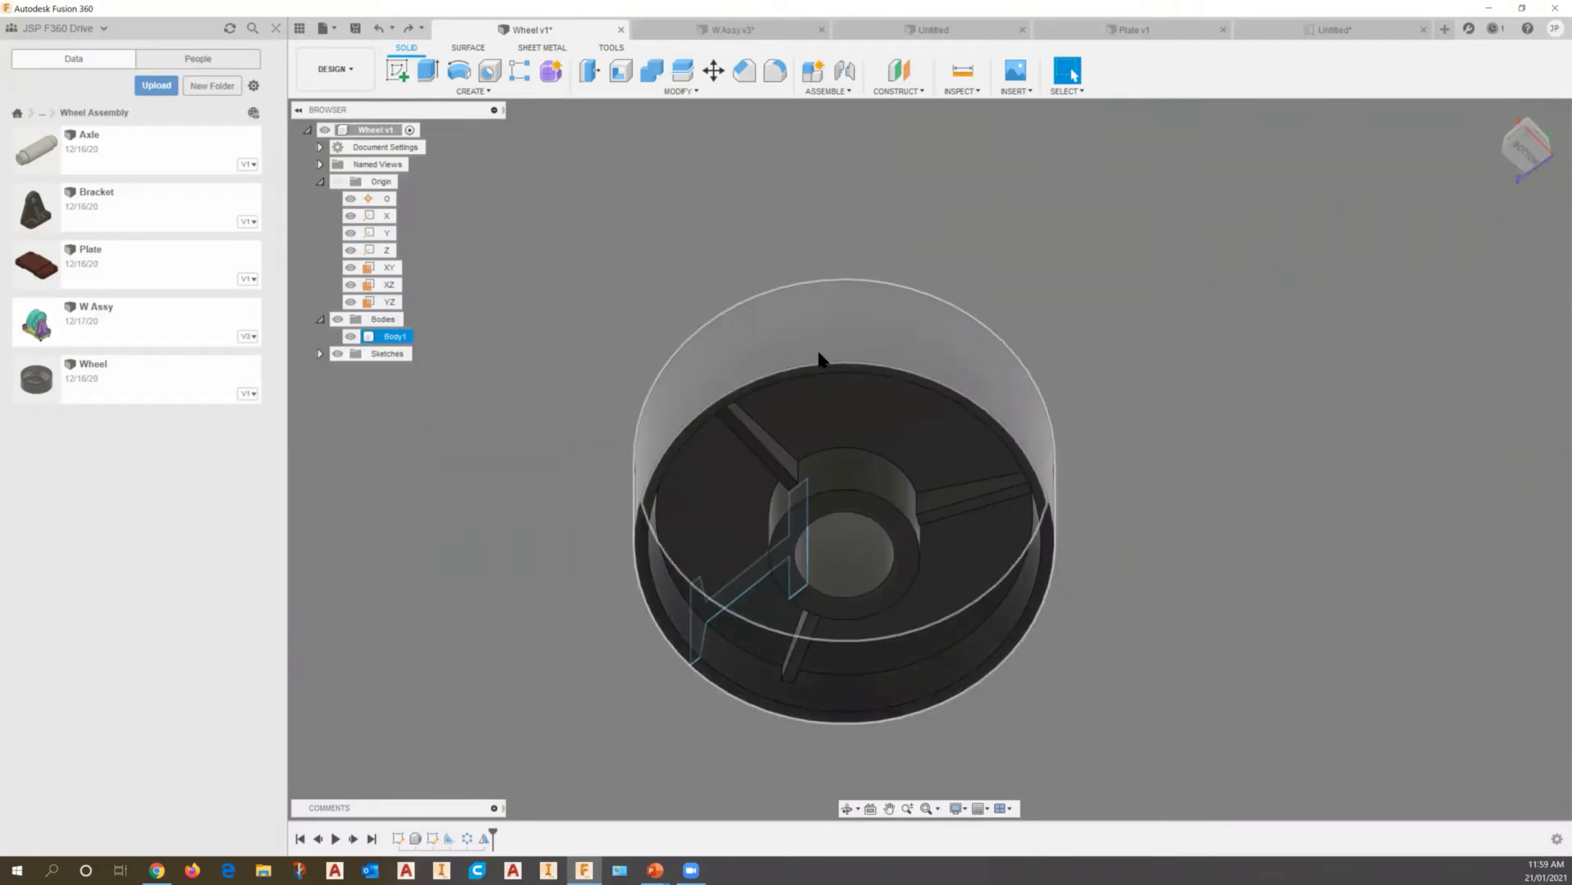
# Look over the solid creation commands such as Box and view the Plate design before returning to the Wheel design
pyautogui.click(492, 96)
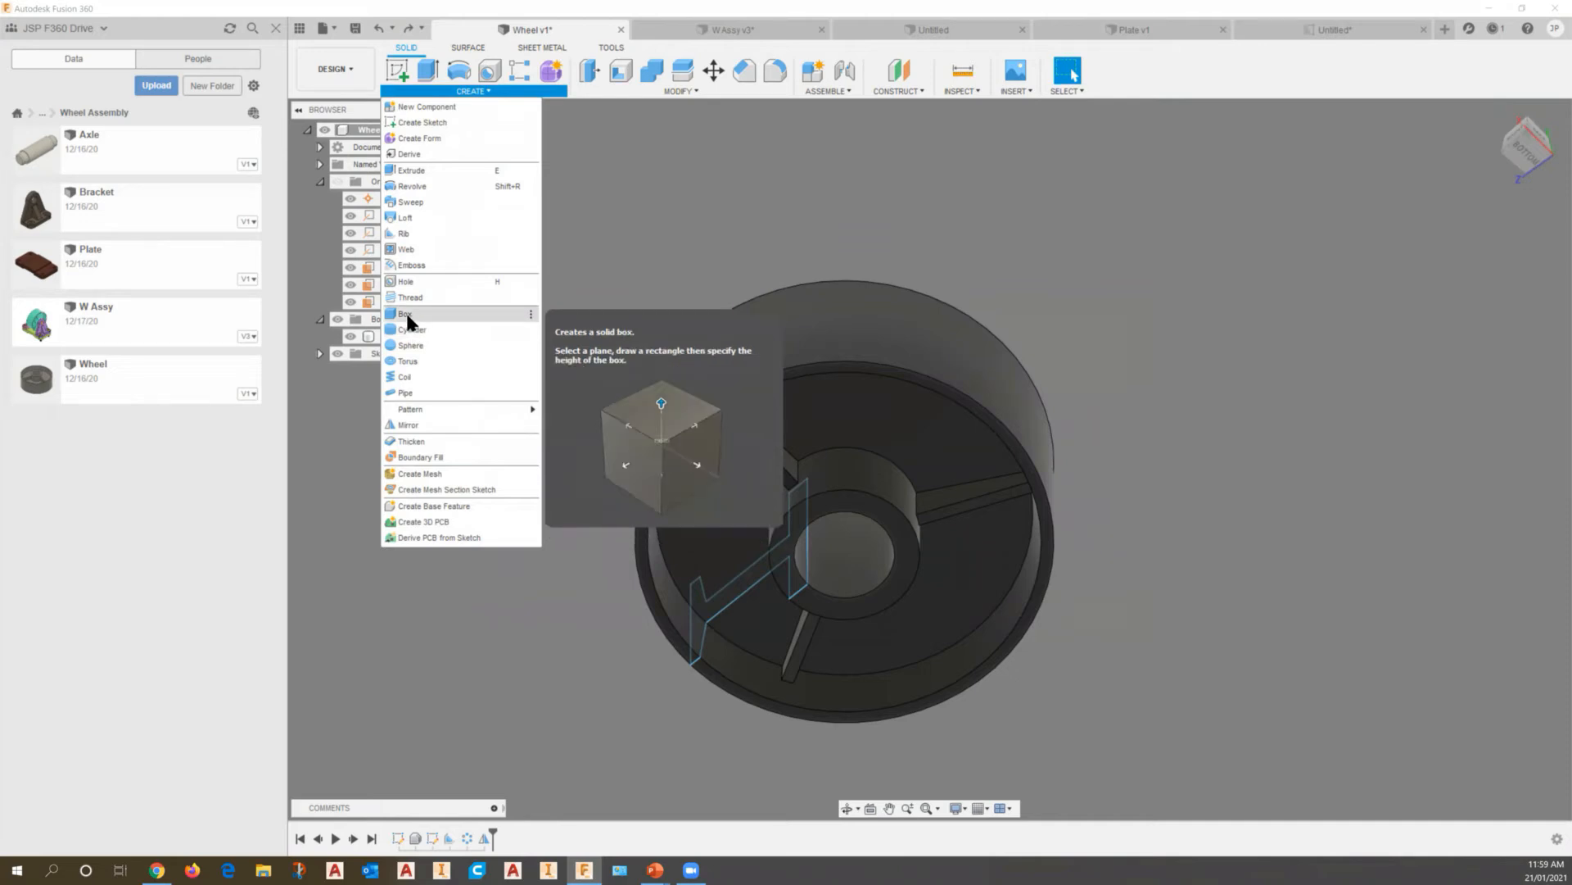
pyautogui.click(1136, 37)
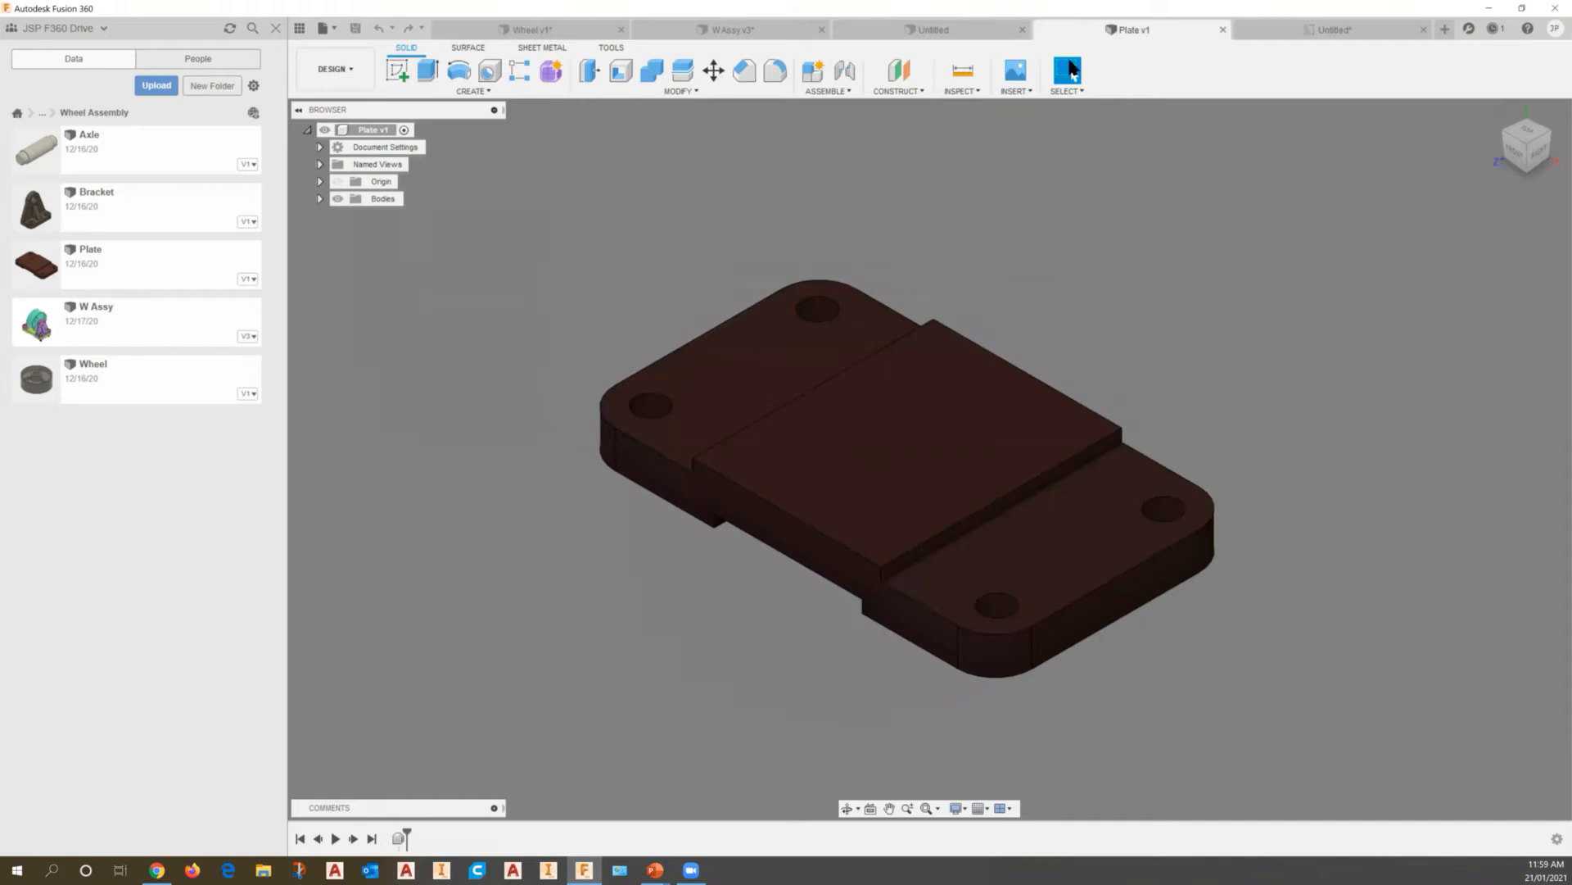
pyautogui.click(547, 29)
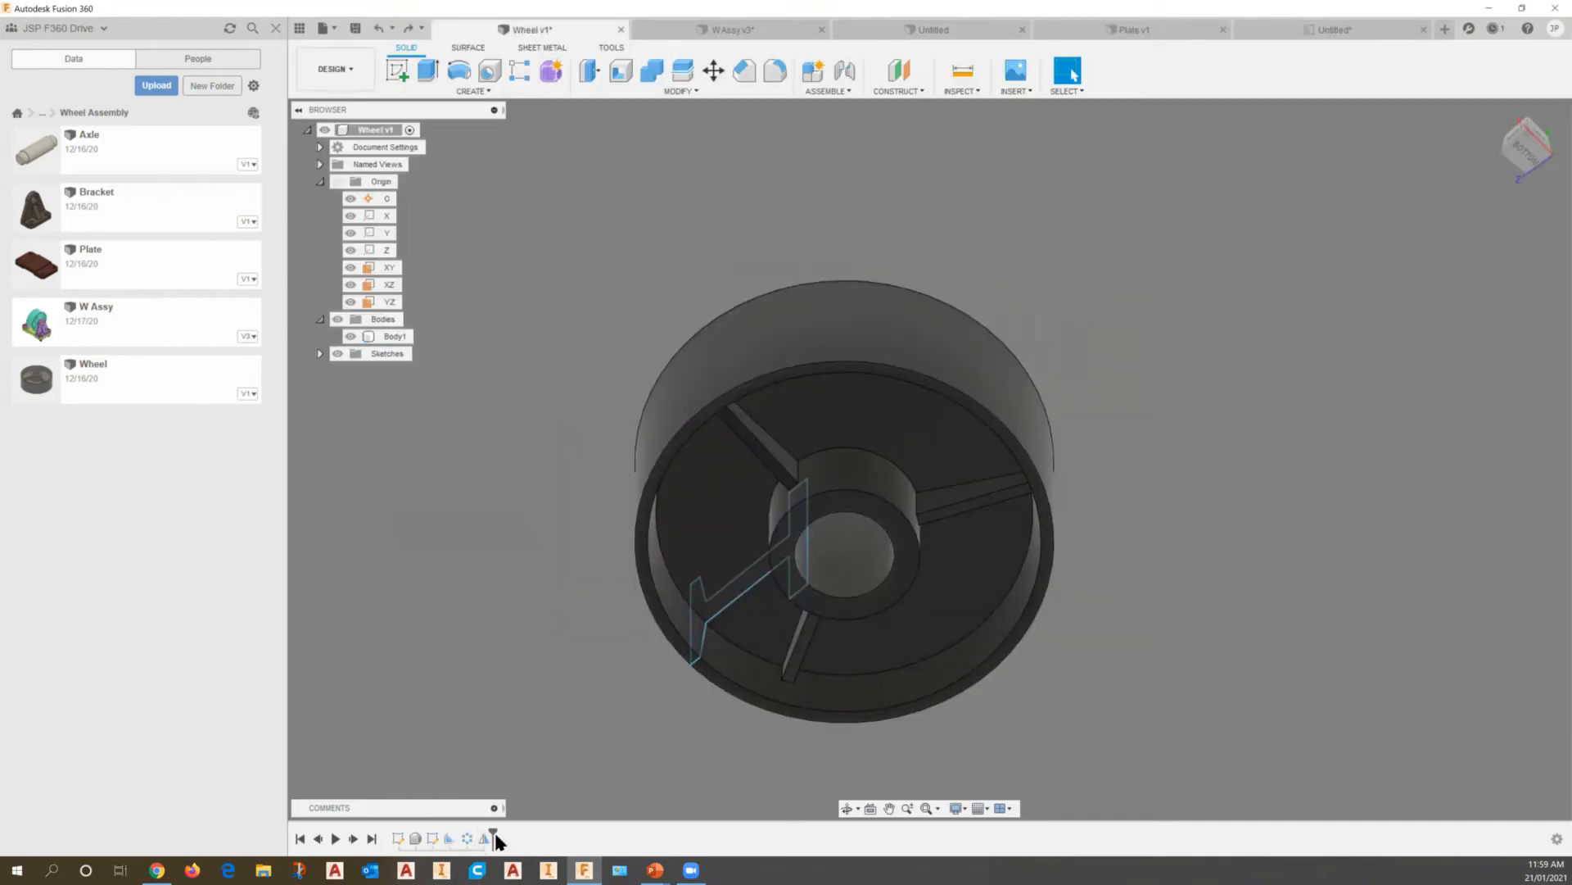
# Roll the Wheel design's timeline back to just after its first sketch
pyautogui.moveTo(492, 830); pyautogui.dragTo(406, 828)
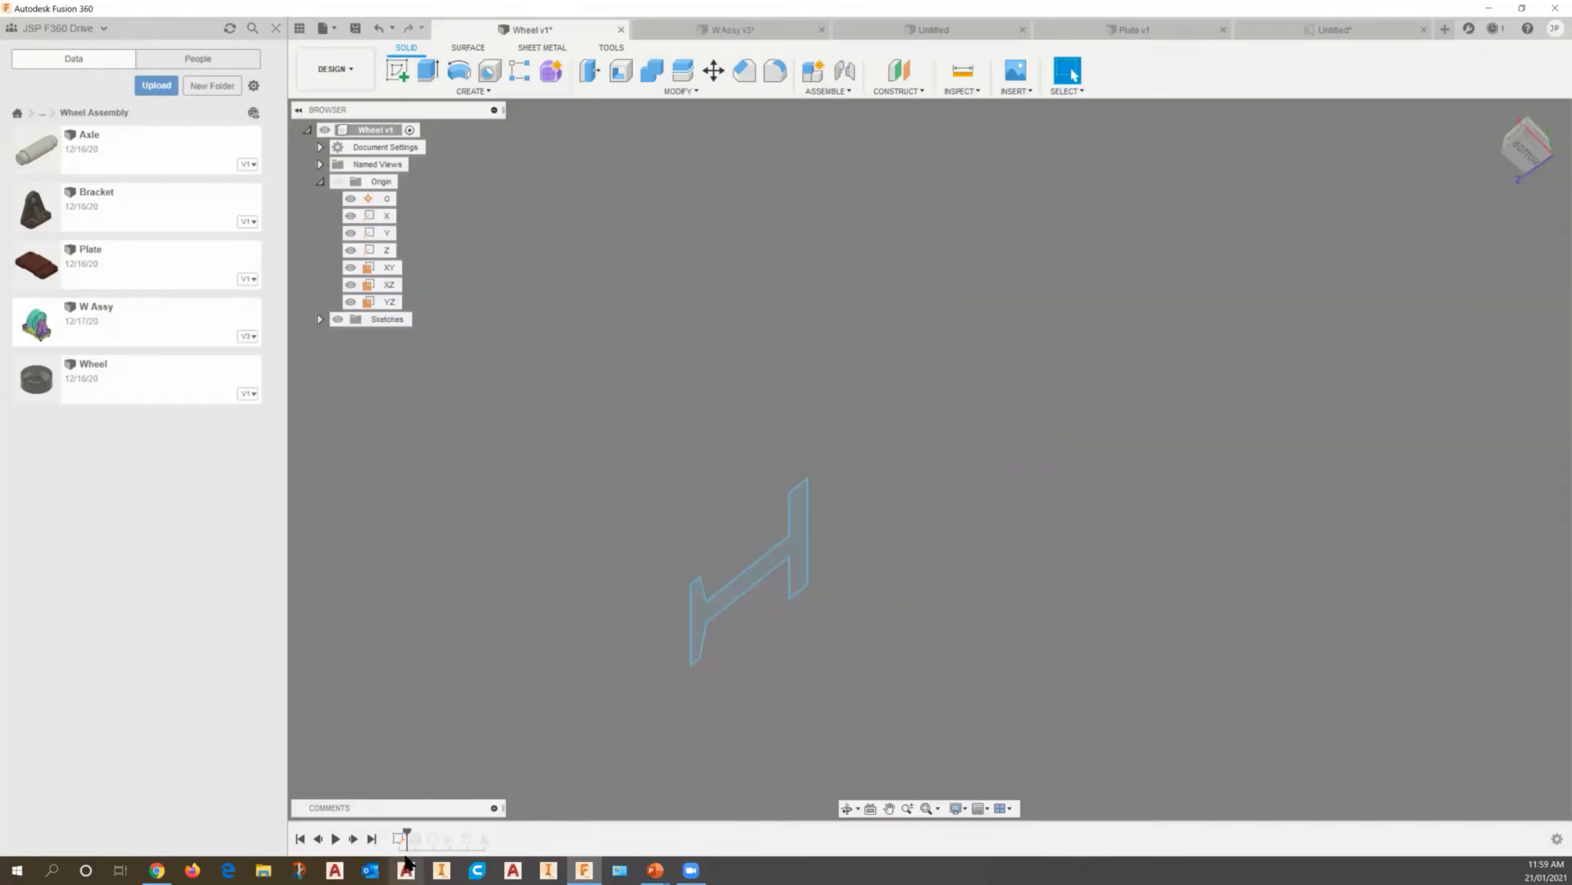
pyautogui.moveTo(408, 830); pyautogui.dragTo(497, 828)
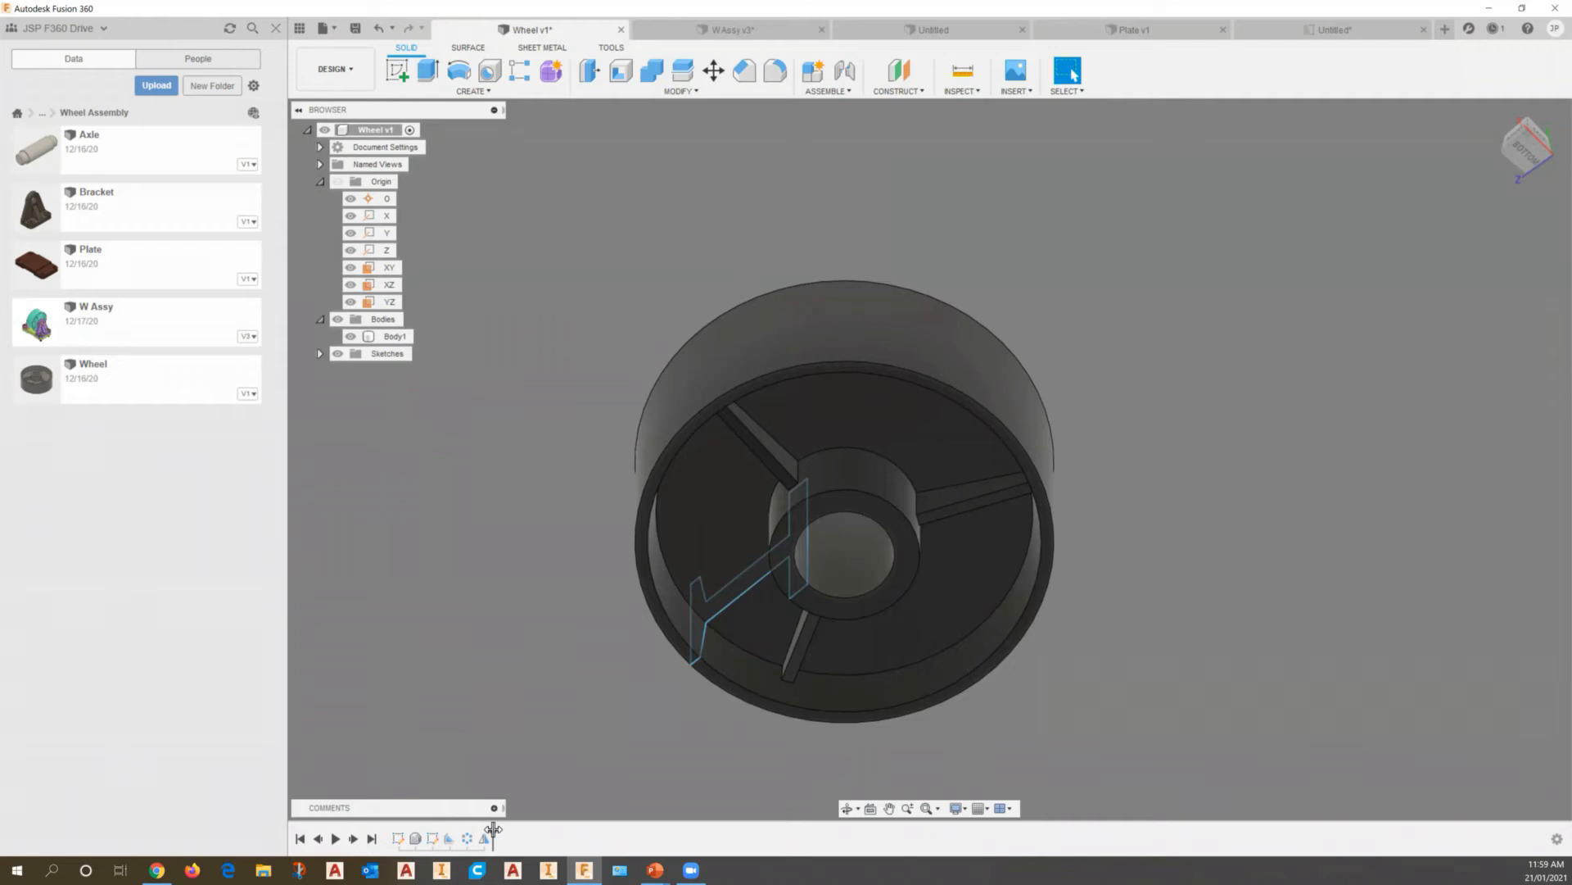
pyautogui.moveTo(493, 832); pyautogui.dragTo(399, 843)
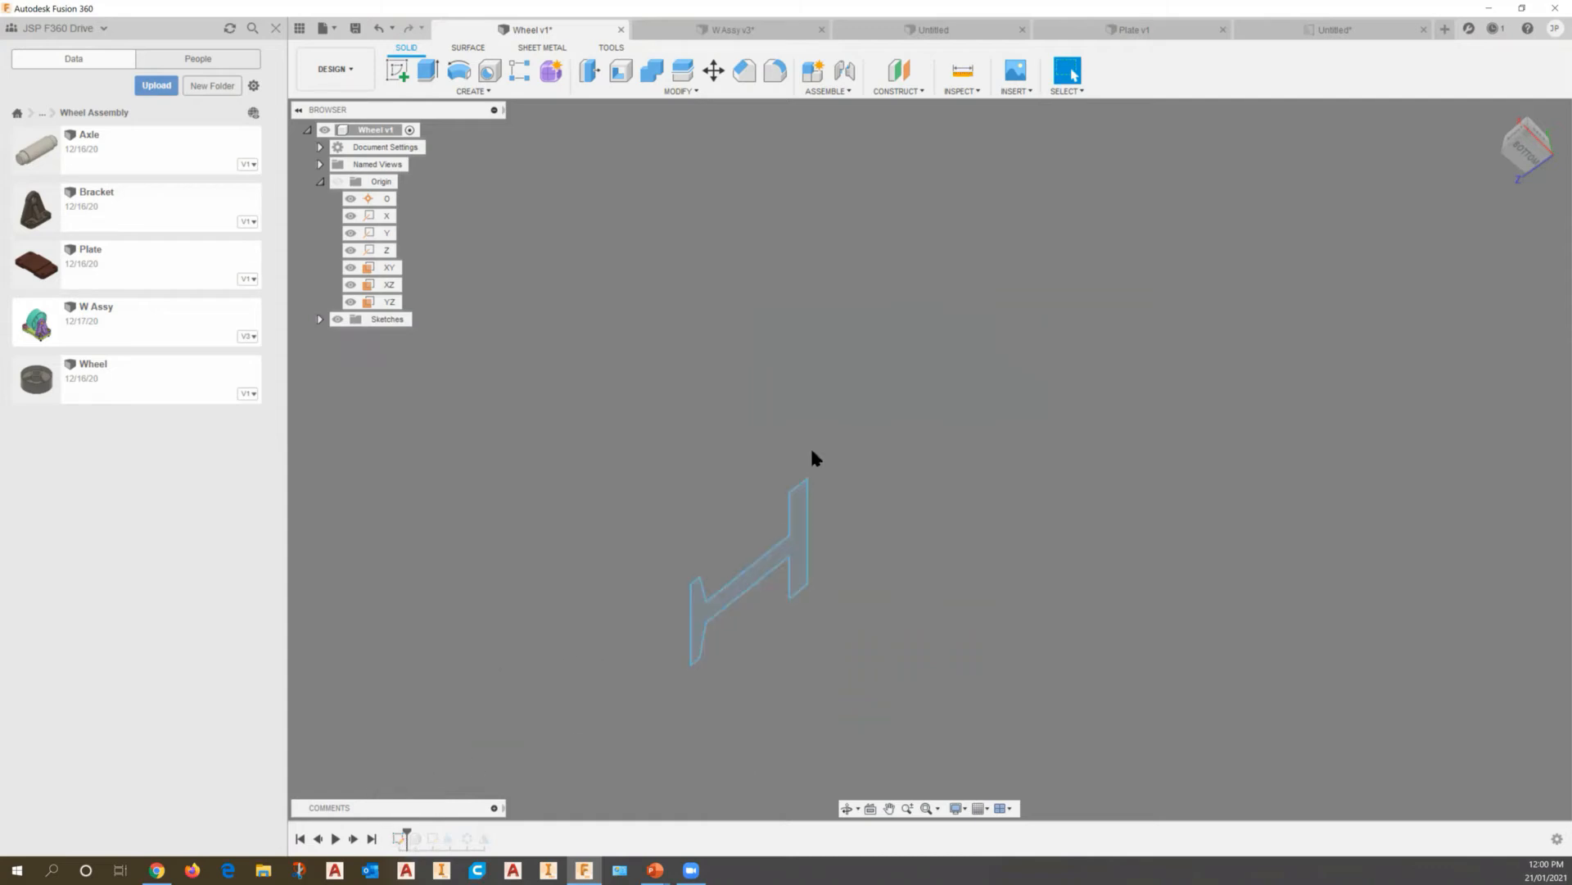
# Set up a full revolve of the wheel's sketch profile about the Y axis, keeping the Revolve settings close to the model
pyautogui.click(697, 610)
pyautogui.click(459, 70)
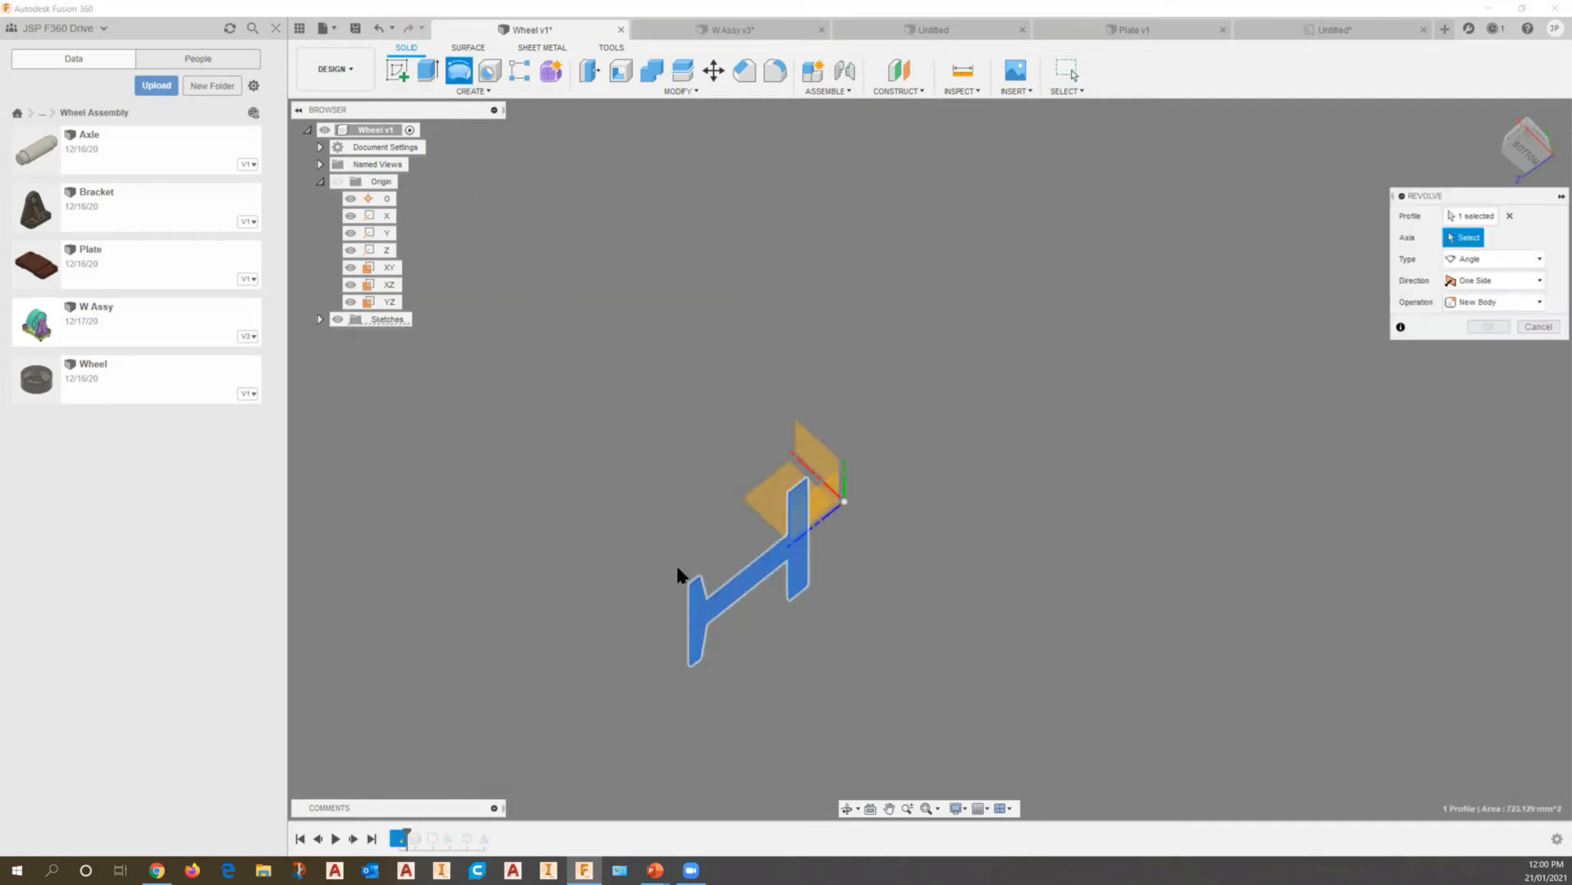
pyautogui.click(844, 479)
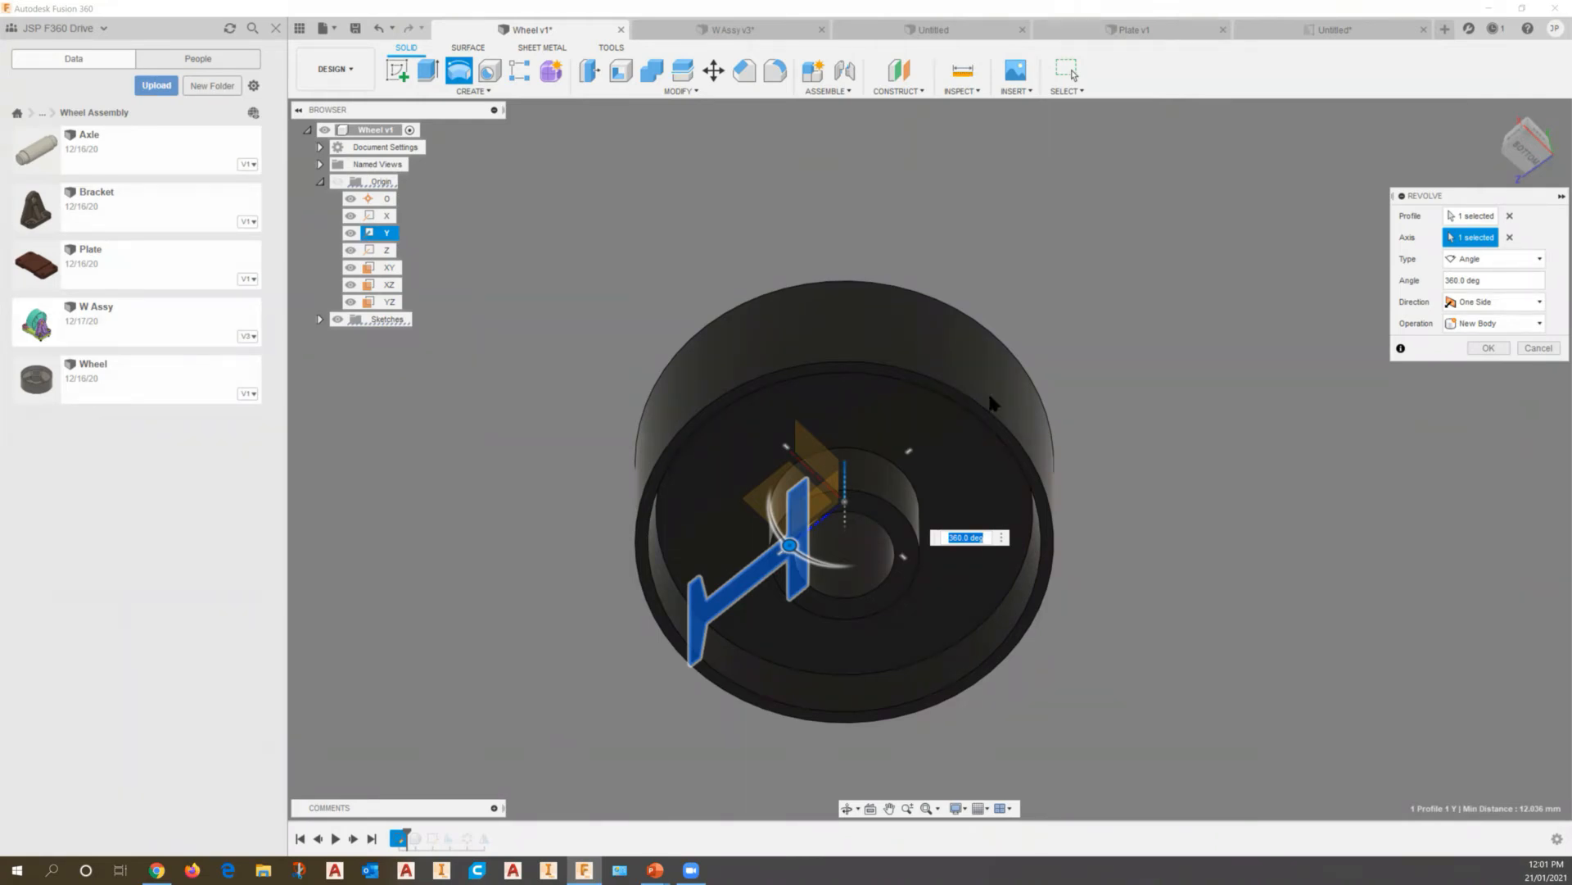
pyautogui.moveTo(1492, 199); pyautogui.dragTo(1093, 191)
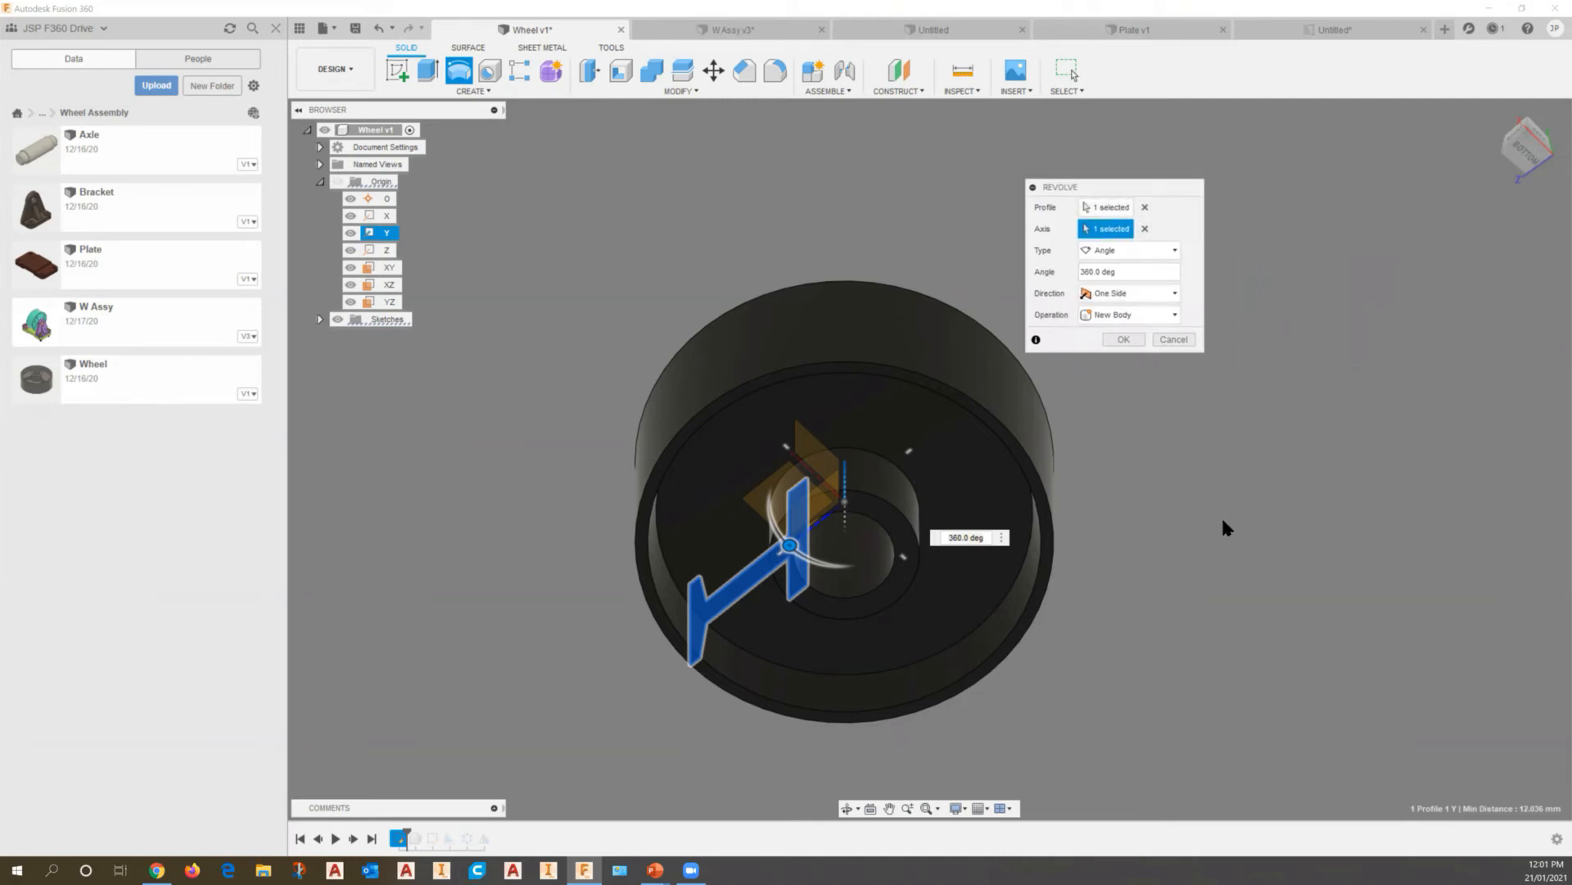
# Preview the revolve at 180 degrees, set its angle to 360 degrees and create it as a new body
pyautogui.moveTo(1086, 272); pyautogui.dragTo(1077, 278)
pyautogui.write('18')
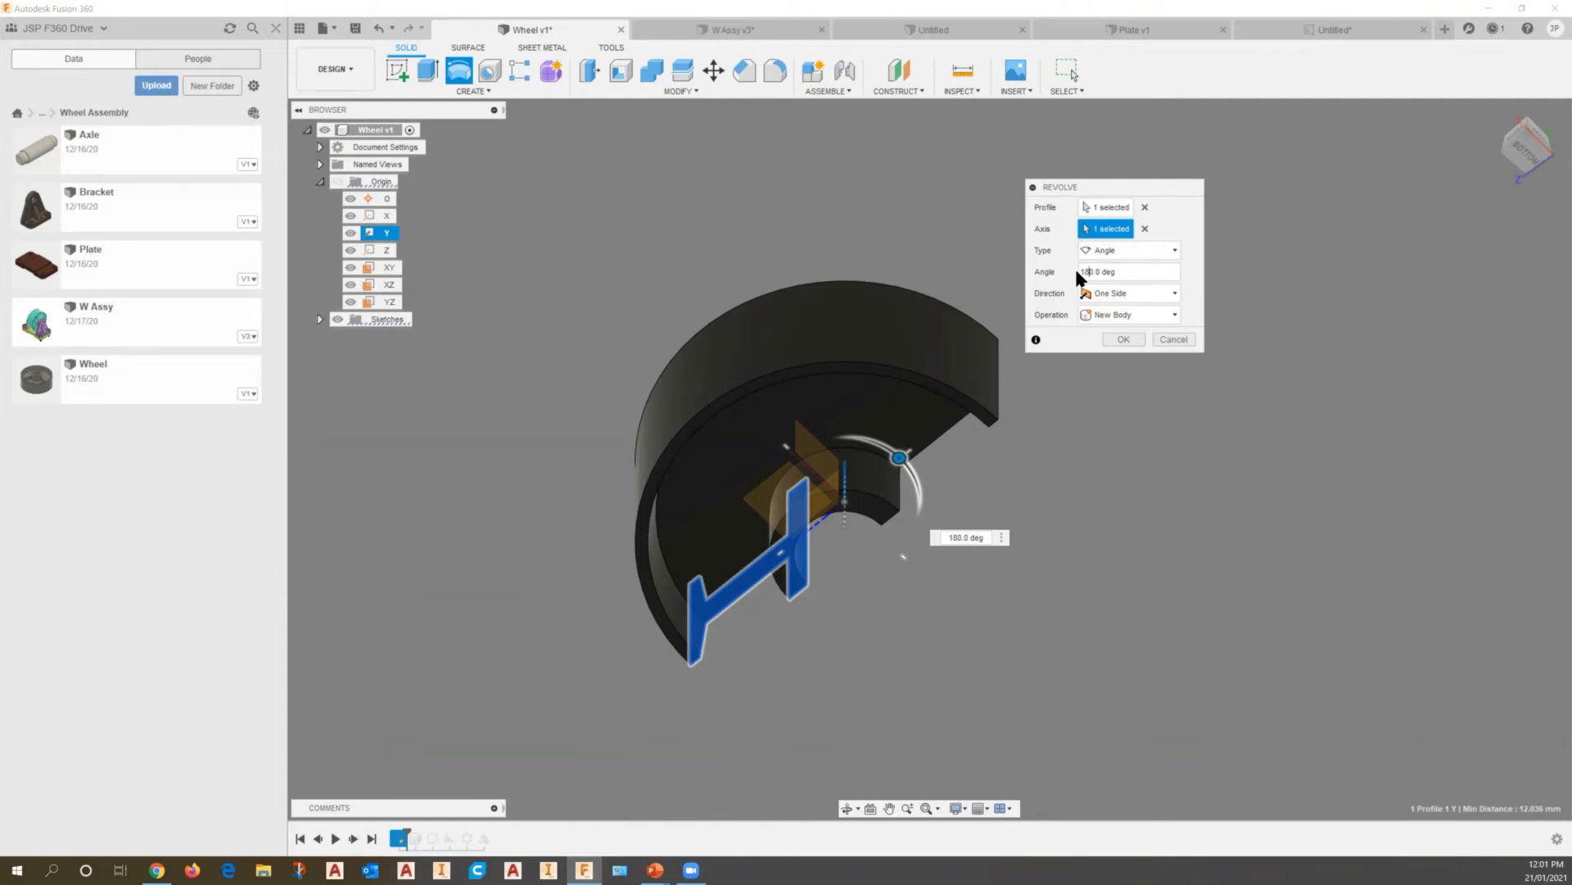
pyautogui.press('BackSpace')
pyautogui.press('BackSpace')
pyautogui.write('36')
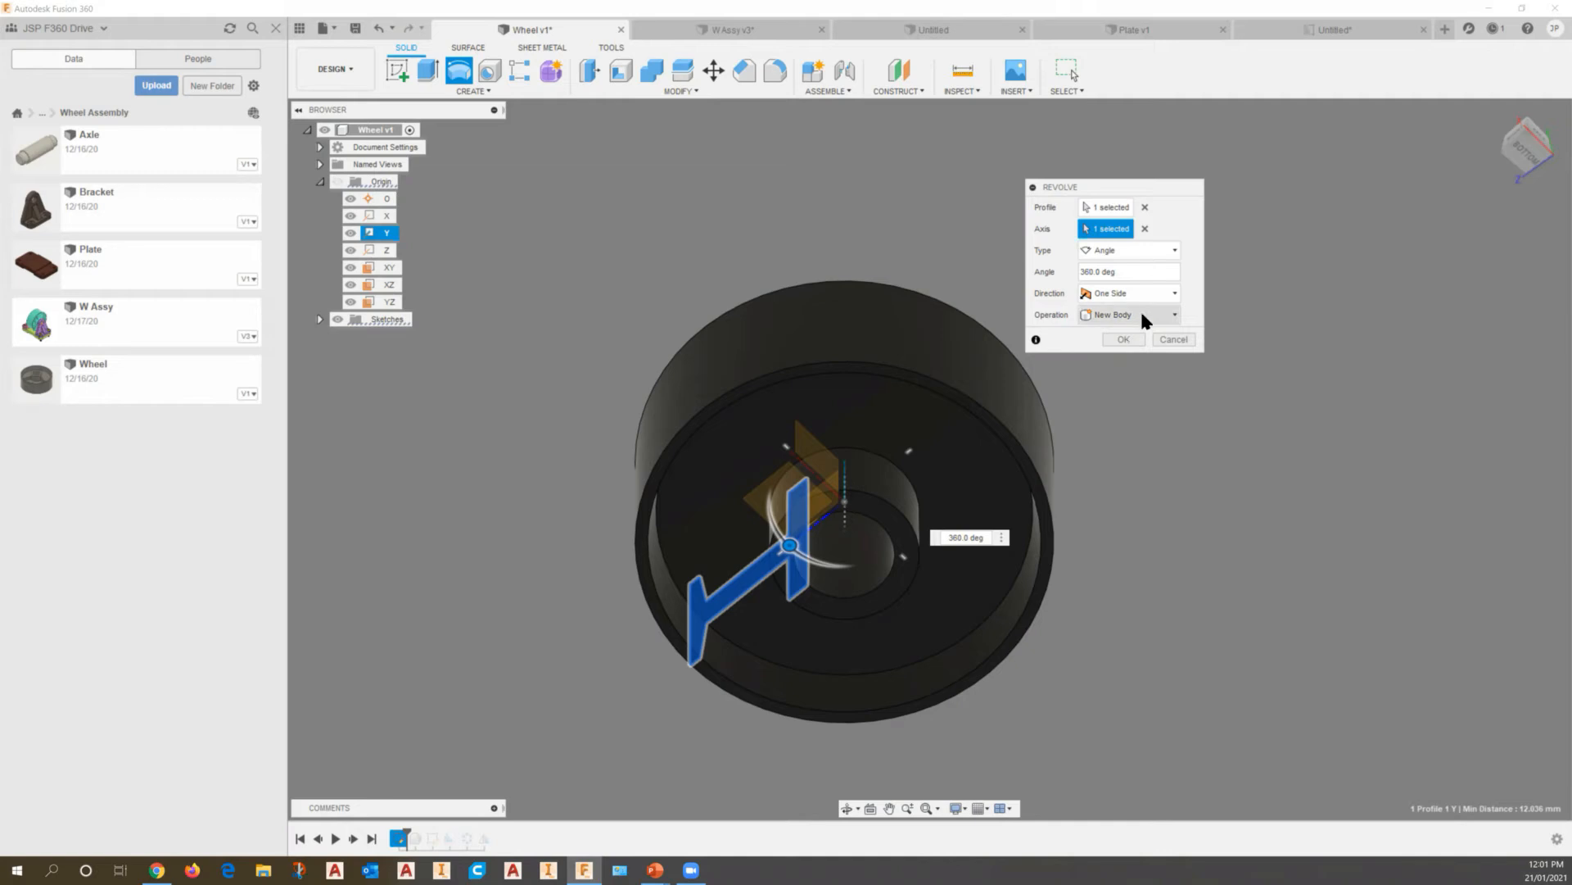
pyautogui.click(1129, 340)
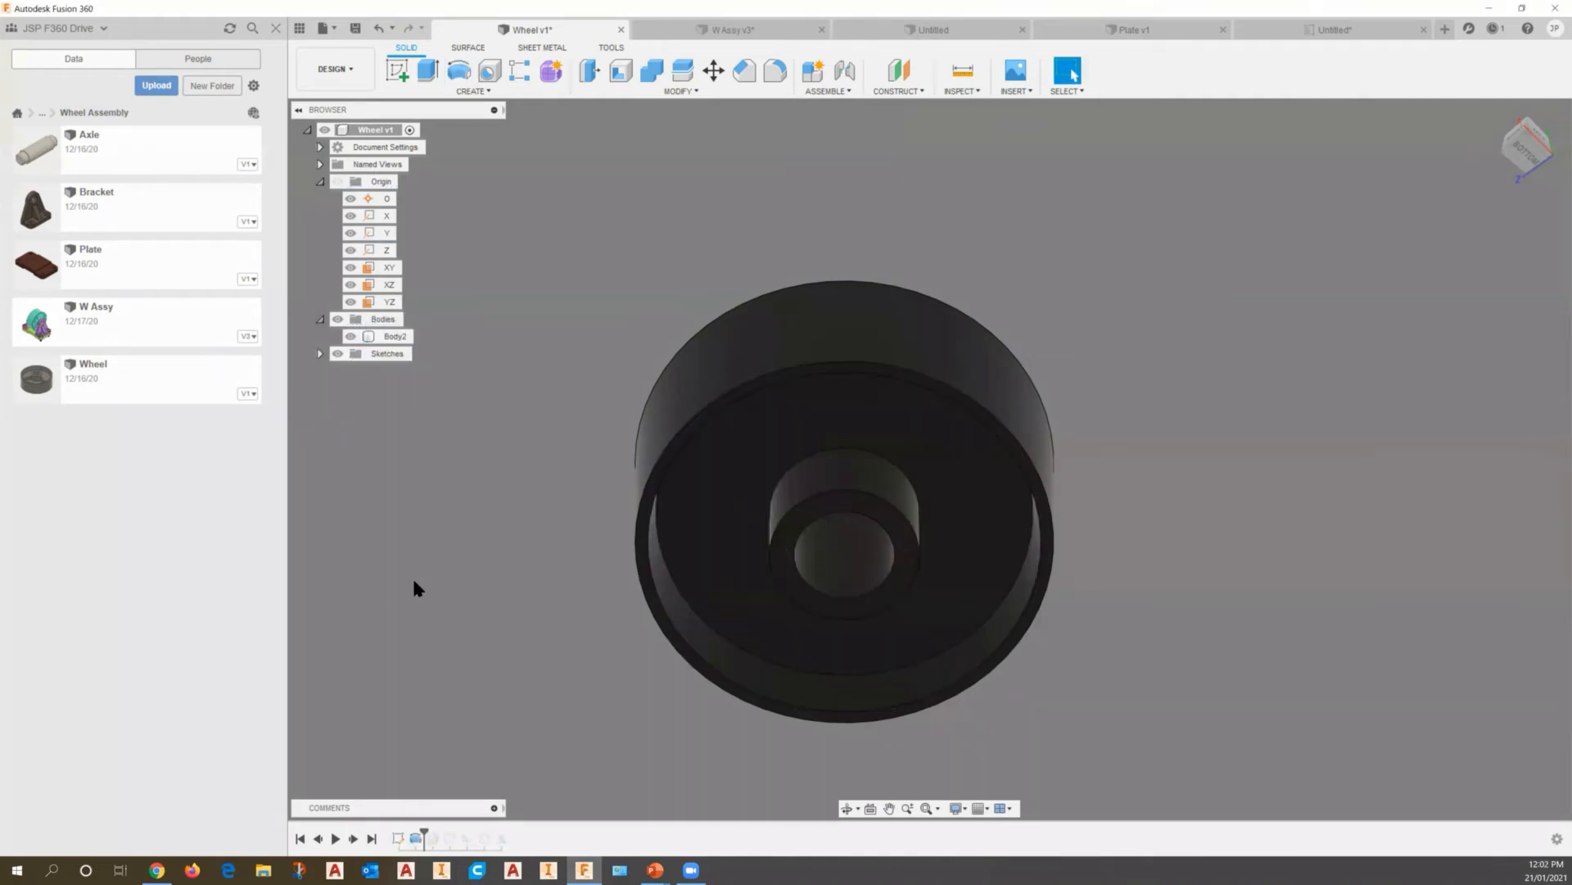
# Check the revolved wheel body and its hub from a different angle
pyautogui.keyDown('shift'); pyautogui.moveTo(465, 548); pyautogui.dragTo(607, 540, button='middle'); pyautogui.keyUp('shift')
pyautogui.scroll(-3, 607, 547)
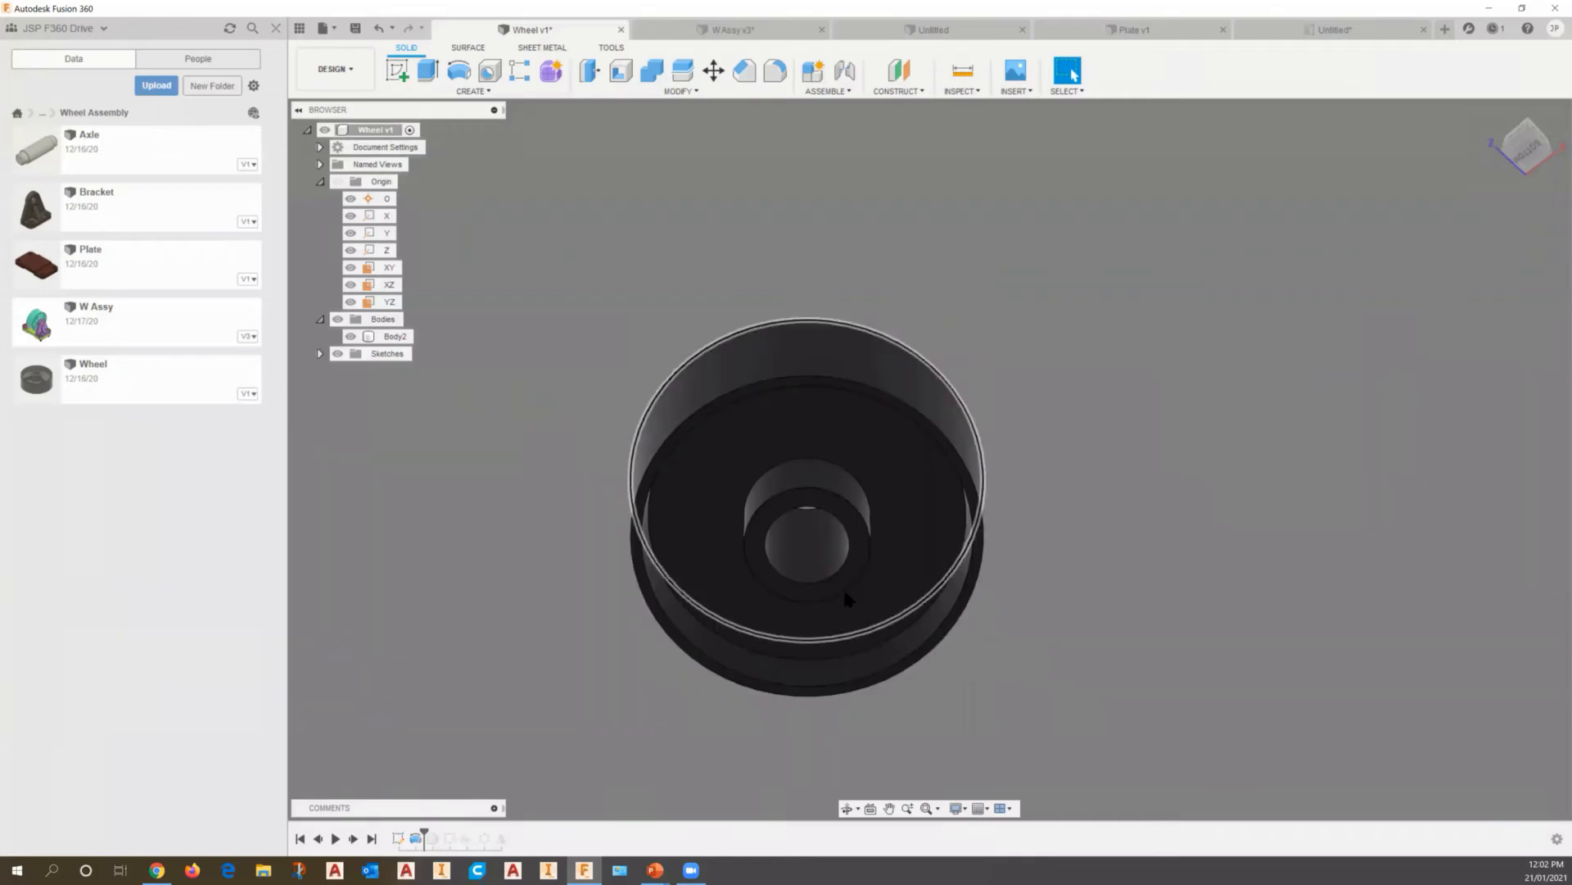
pyautogui.click(795, 540)
pyautogui.click(527, 502)
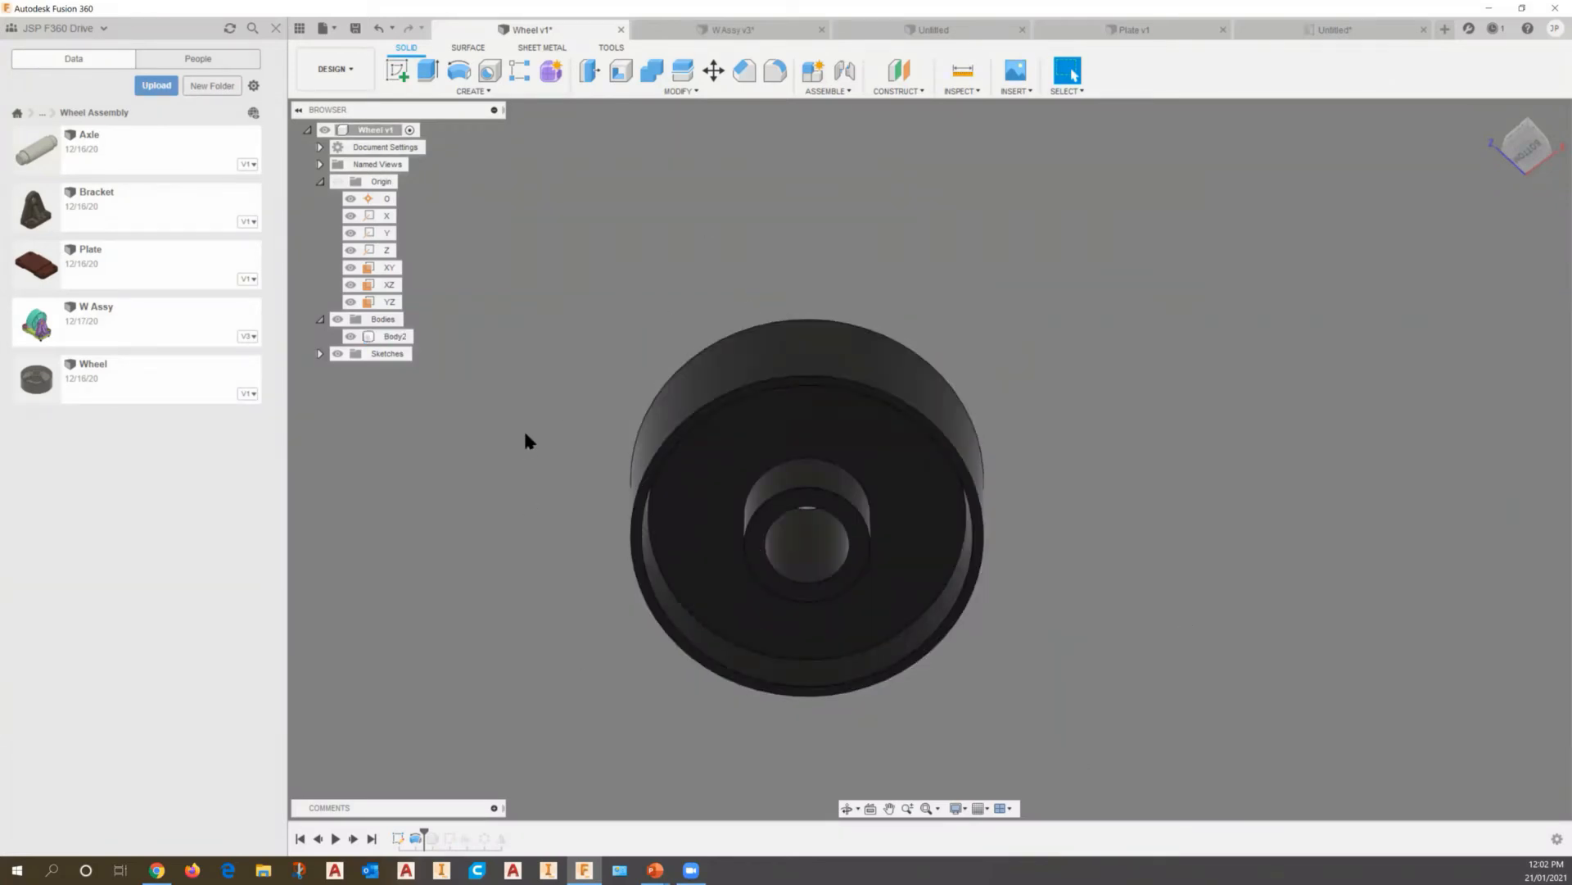
# Examine the Wheel component's physical properties, including its moments of inertia at the center of mass and at the origin
pyautogui.doubleClick(375, 130)
pyautogui.rightClick(374, 133)
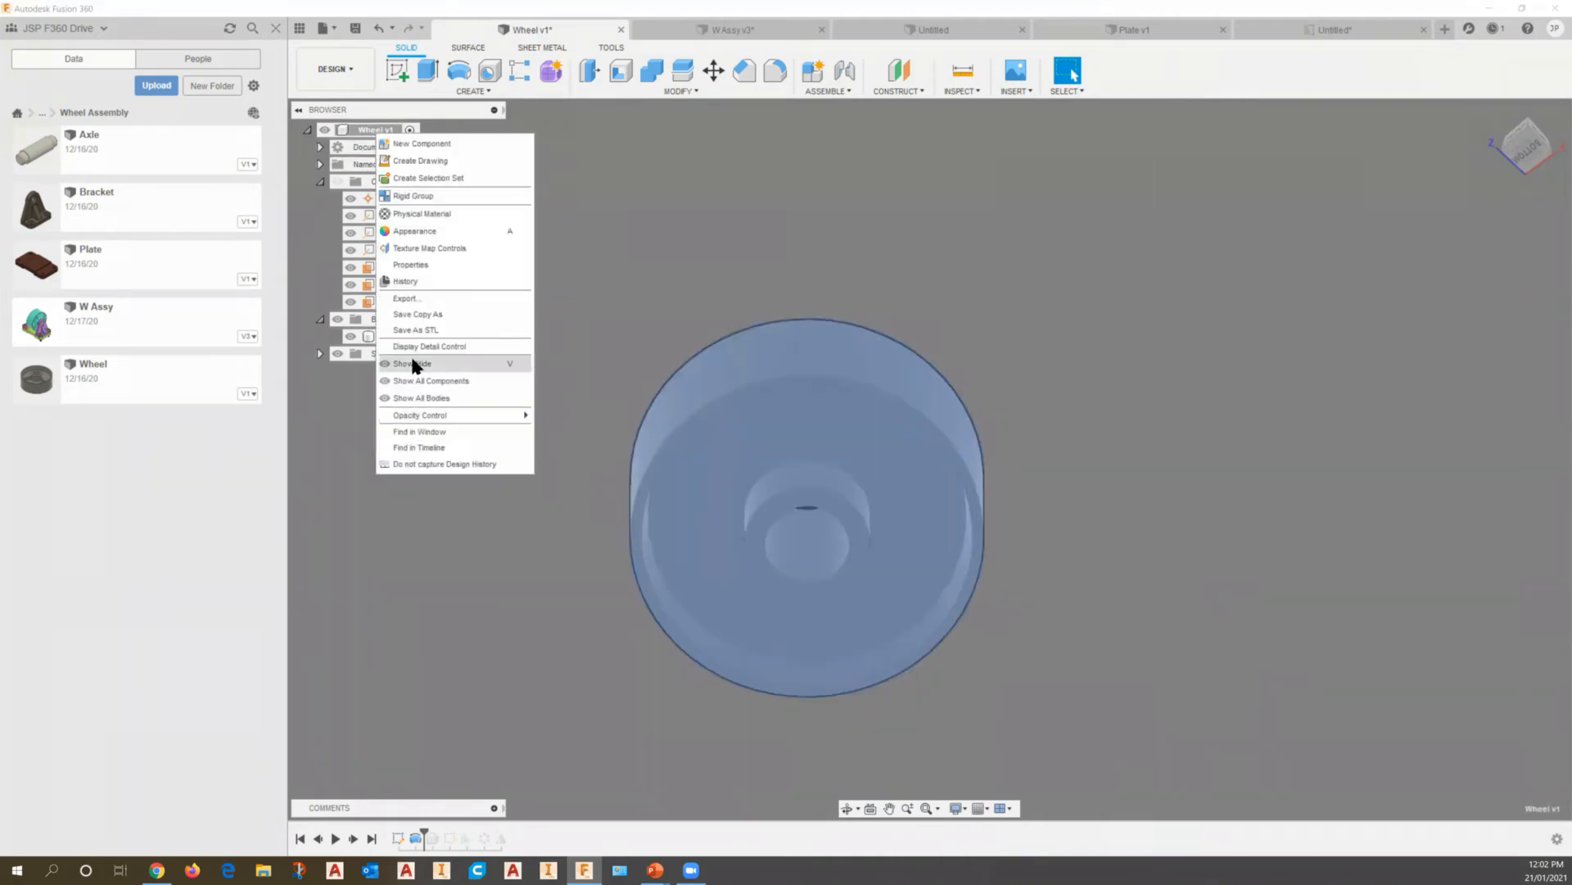
pyautogui.click(409, 263)
pyautogui.moveTo(1392, 196); pyautogui.dragTo(1073, 169)
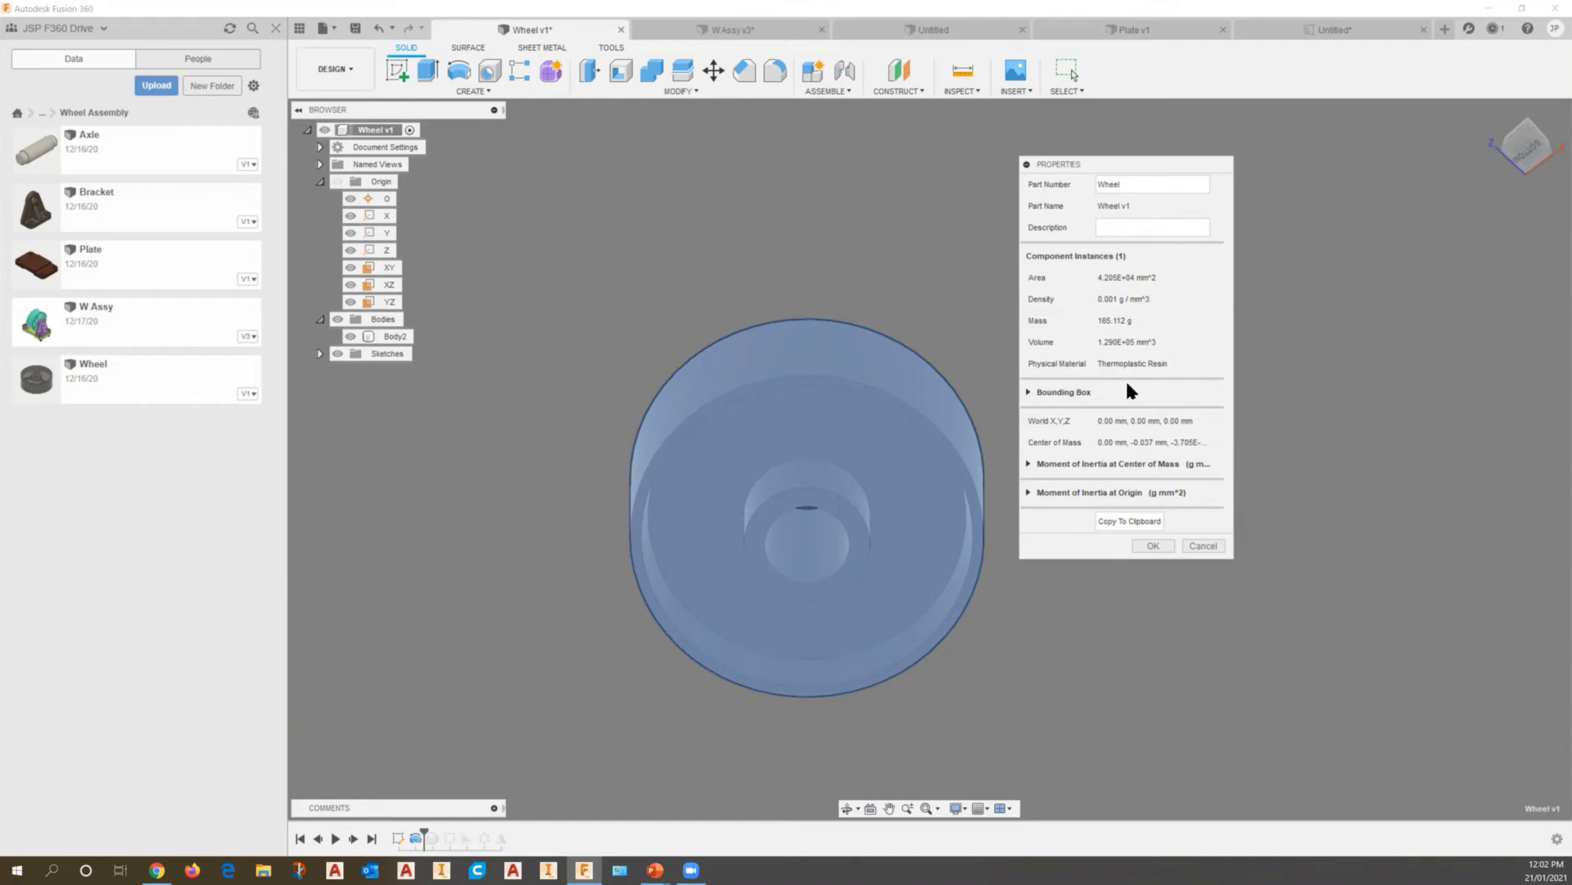
pyautogui.click(1029, 464)
pyautogui.click(1029, 557)
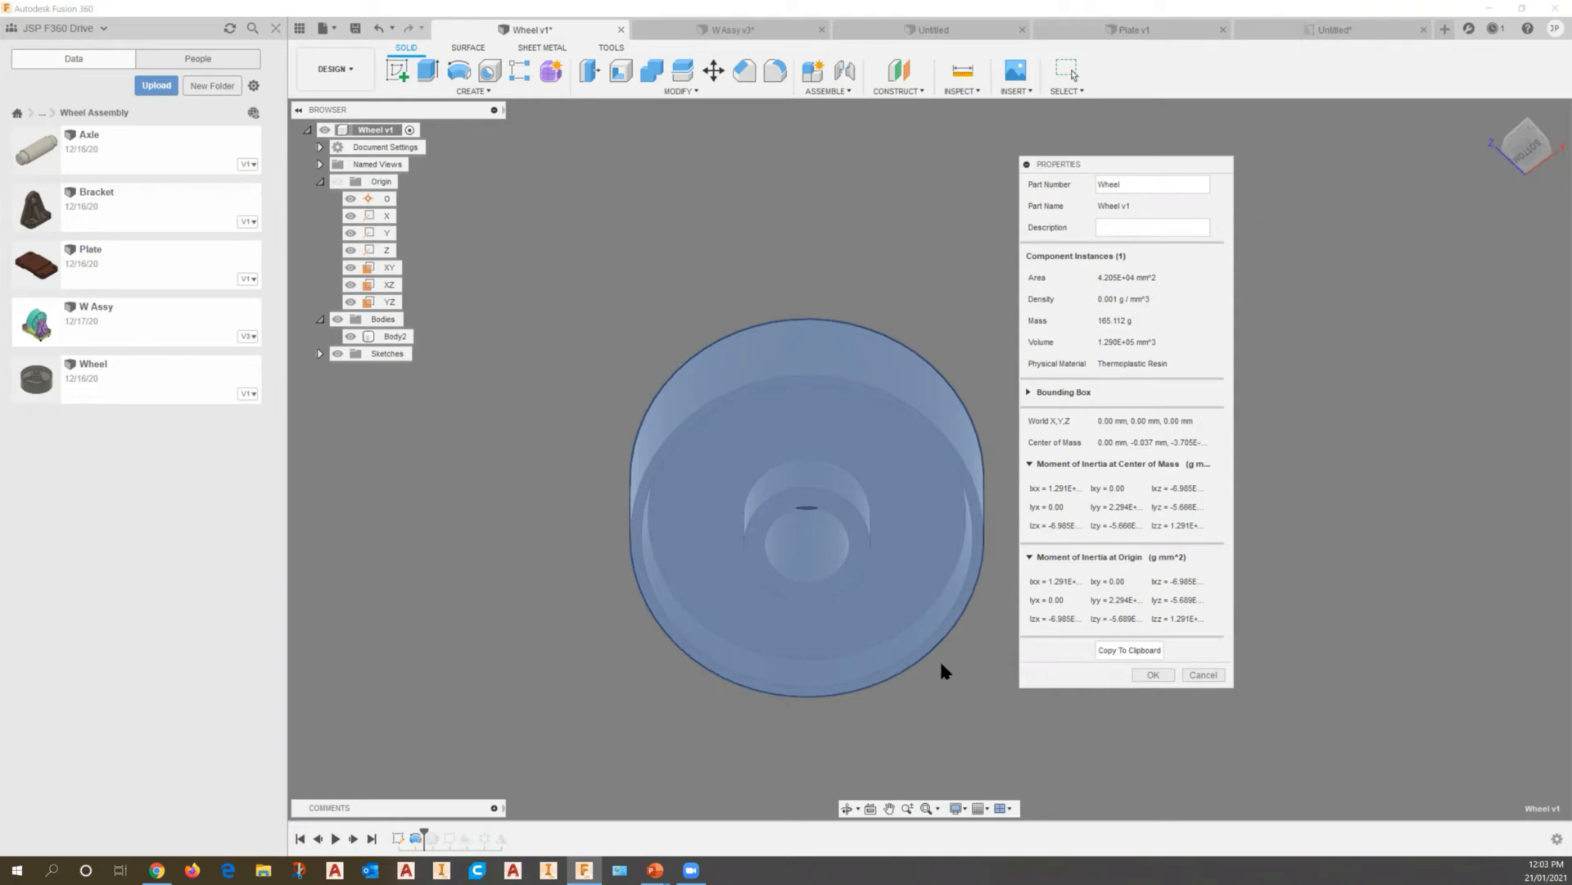
pyautogui.click(1204, 675)
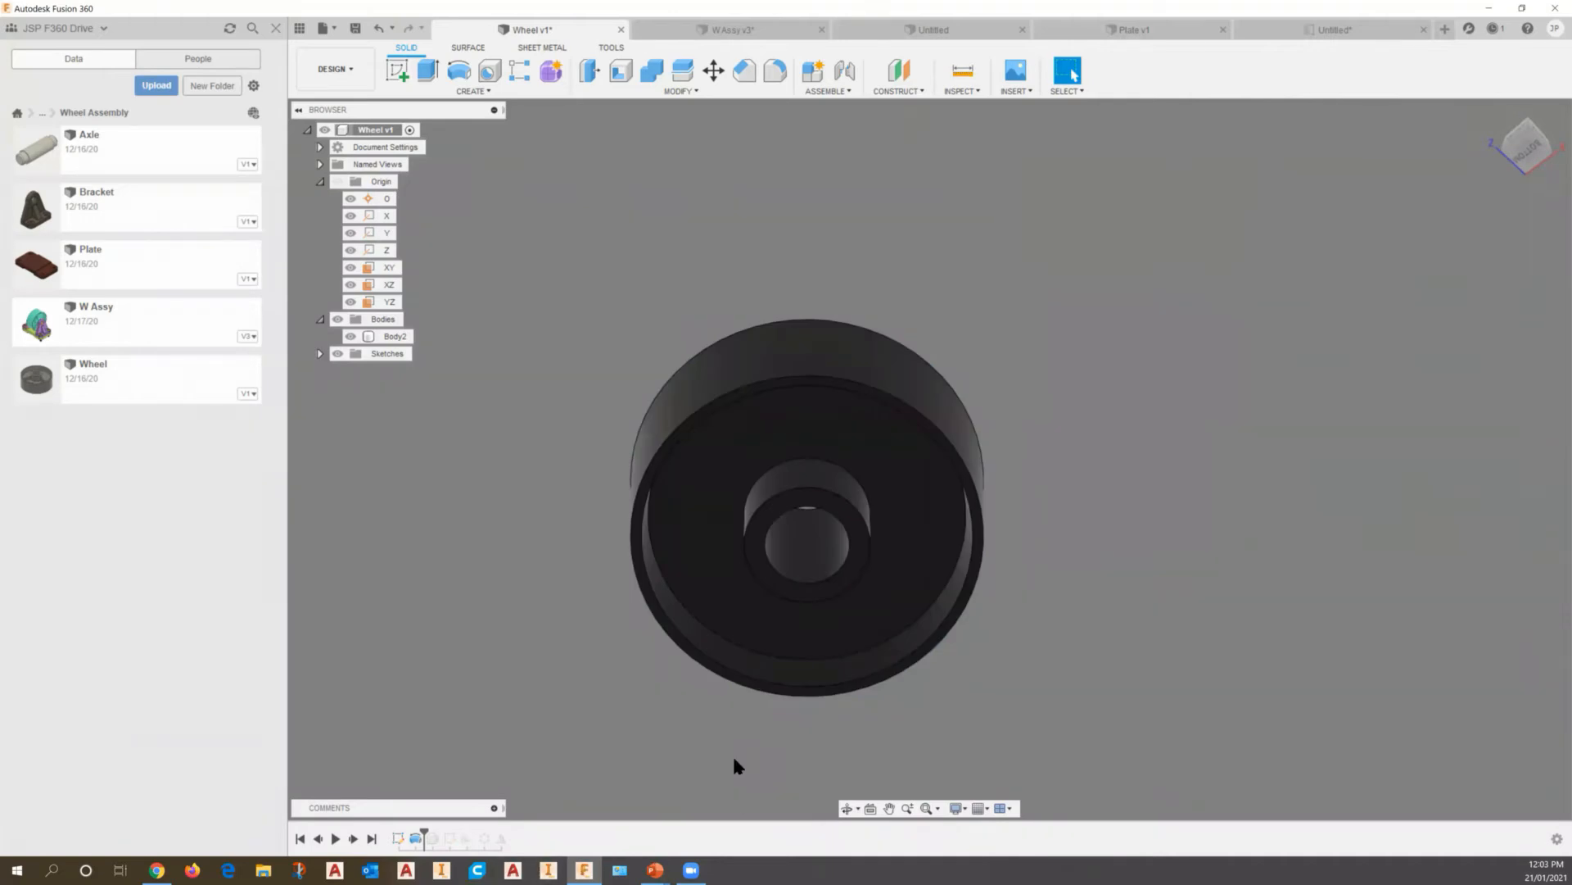
# Inspect the revolved wheel from several directions, trying Constrained Orbit to view its side, rim and hub
pyautogui.click(847, 808)
pyautogui.moveTo(801, 727); pyautogui.dragTo(852, 716)
pyautogui.press('Escape')
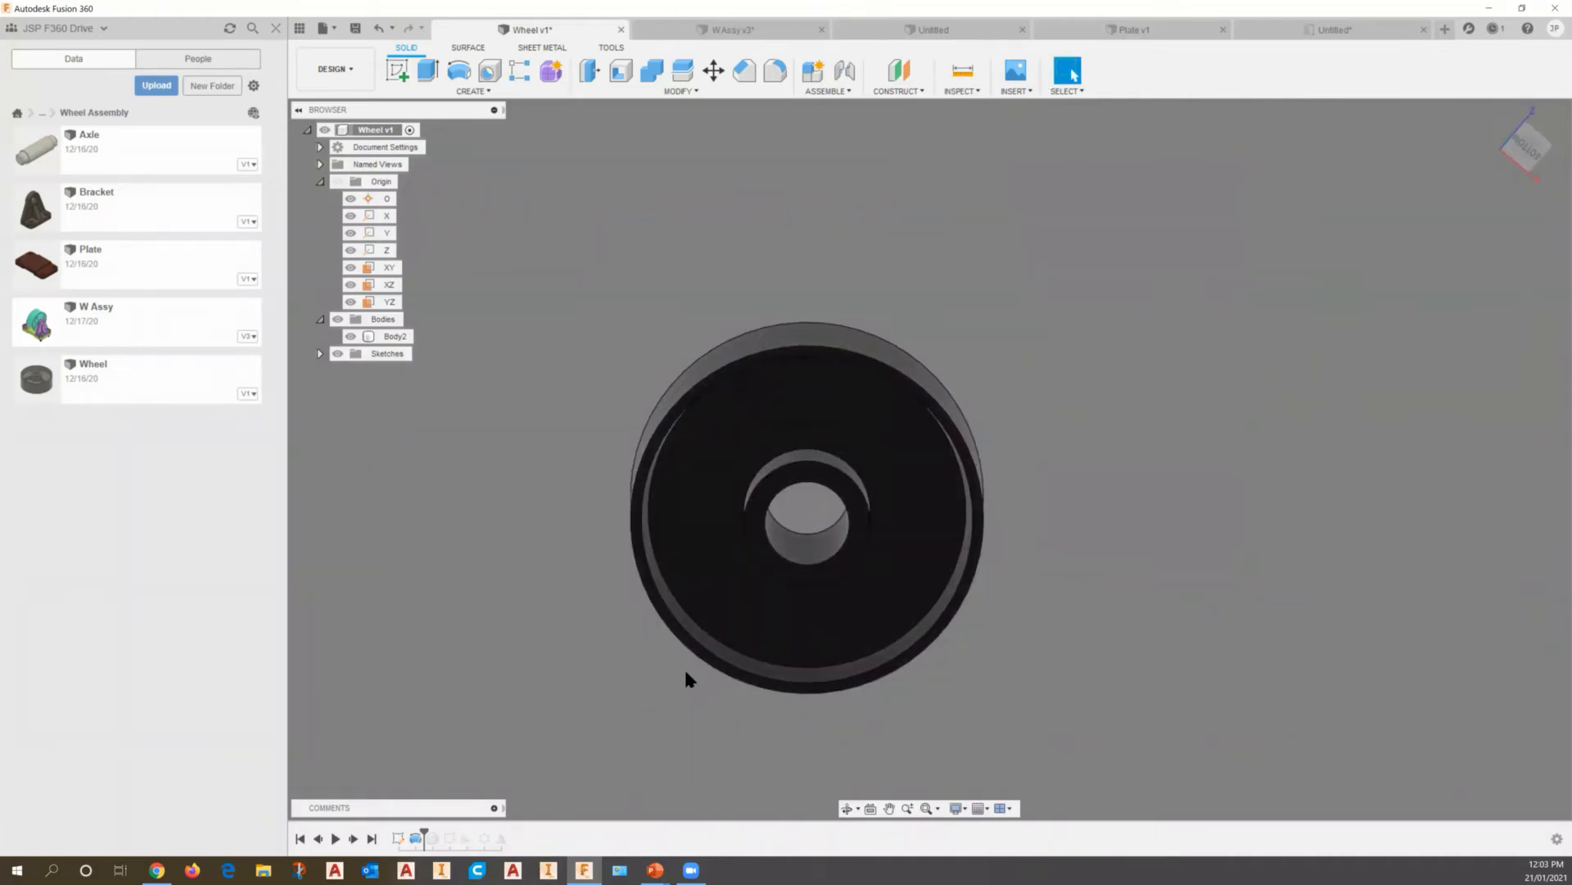
pyautogui.keyDown('shift'); pyautogui.moveTo(685, 738); pyautogui.dragTo(772, 724, button='middle'); pyautogui.keyUp('shift')
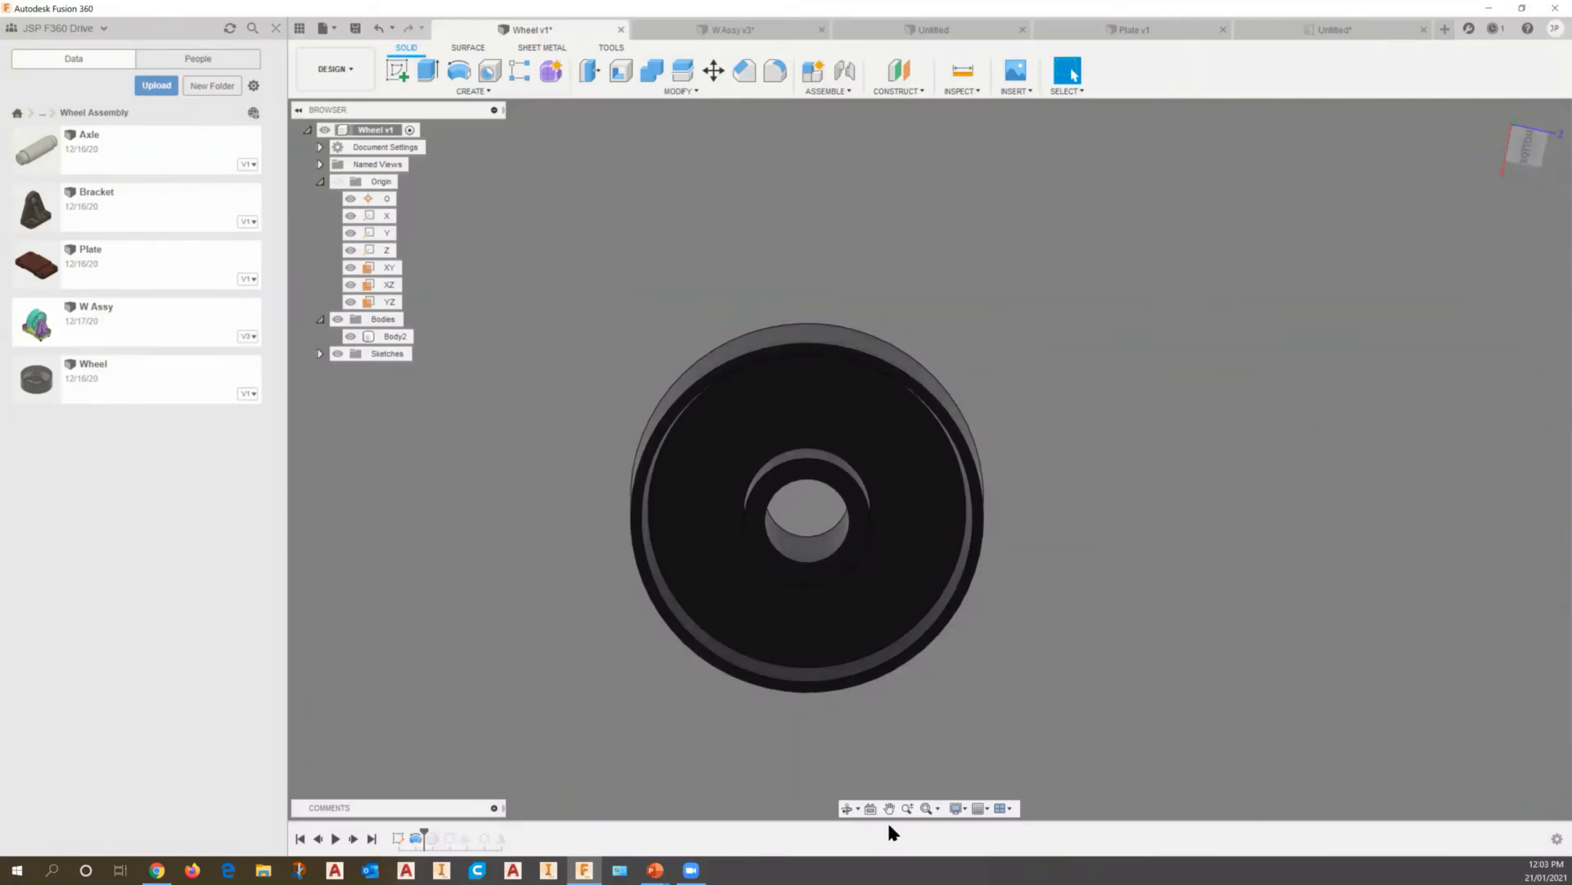
pyautogui.click(857, 809)
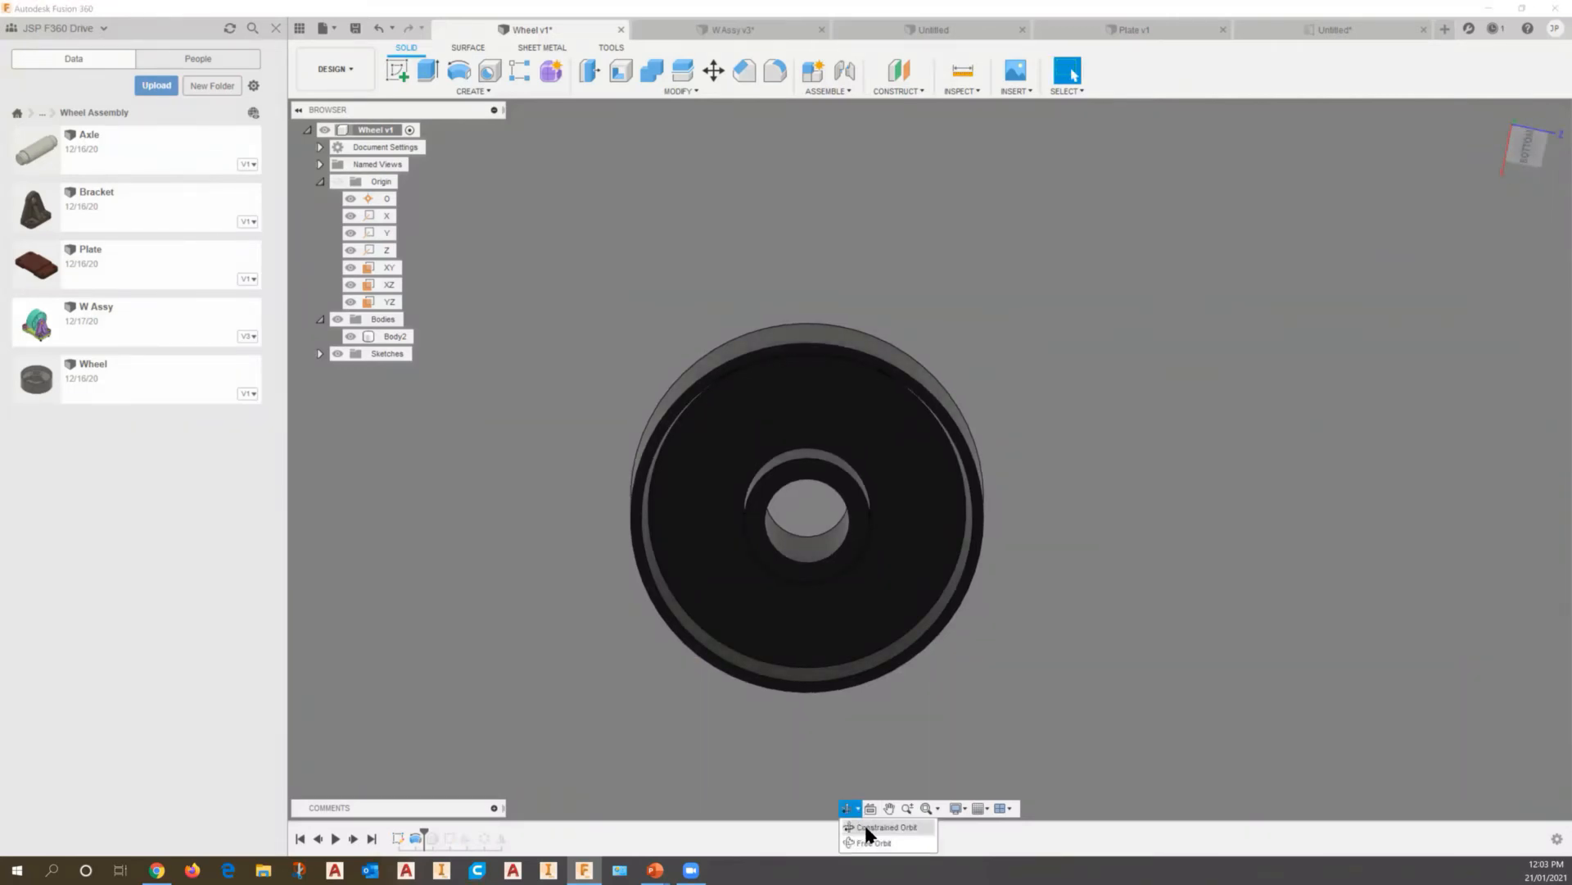
pyautogui.click(870, 827)
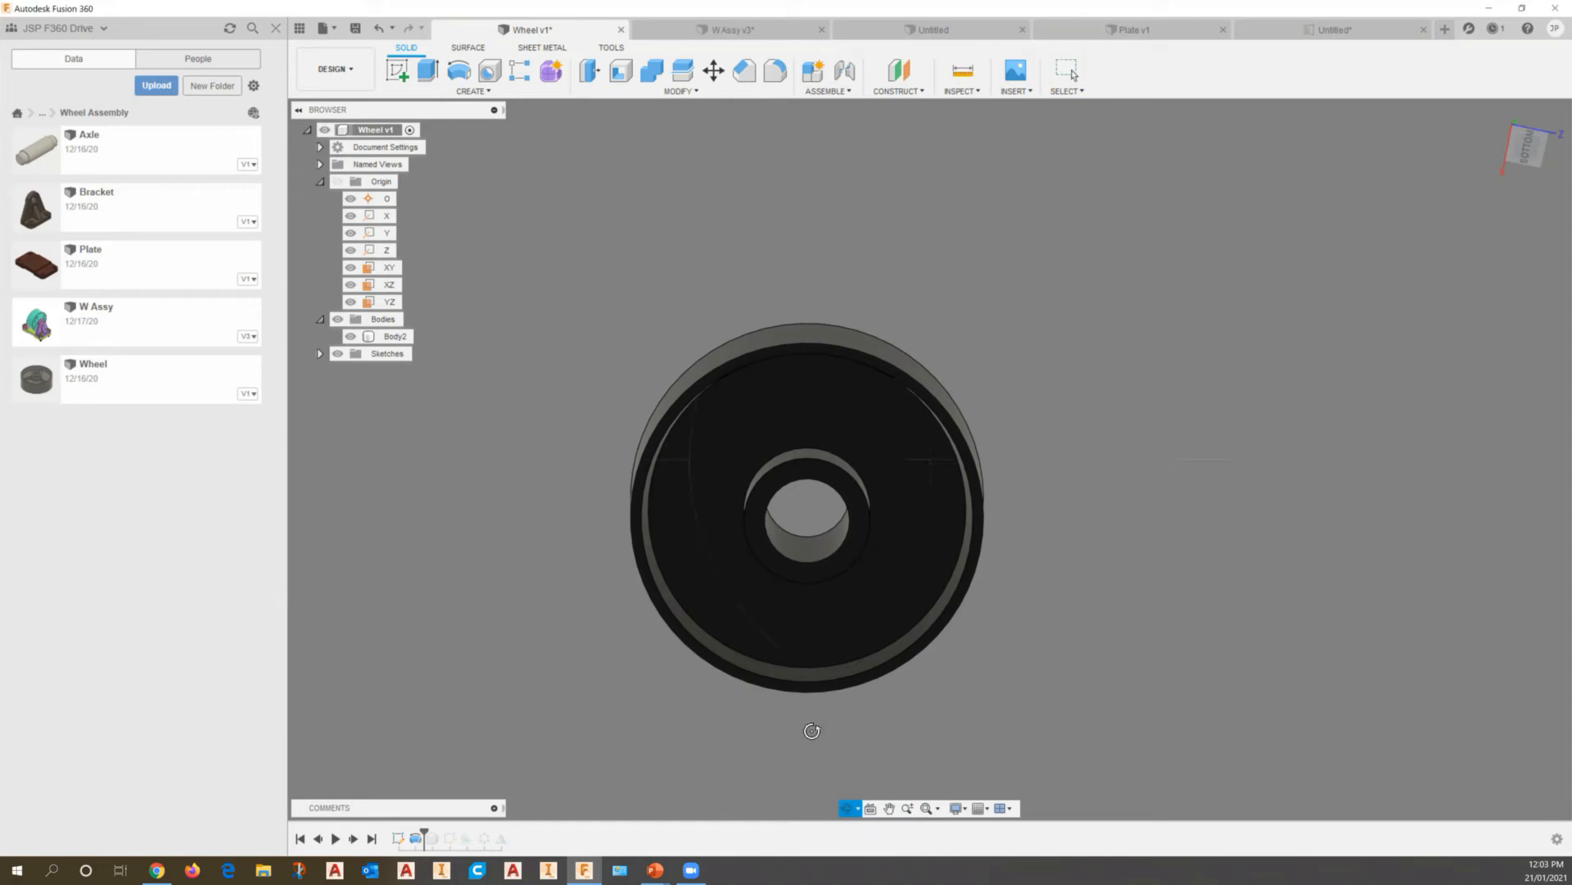
pyautogui.moveTo(814, 731); pyautogui.dragTo(770, 726)
pyautogui.moveTo(759, 665); pyautogui.dragTo(948, 587)
pyautogui.press('Escape')
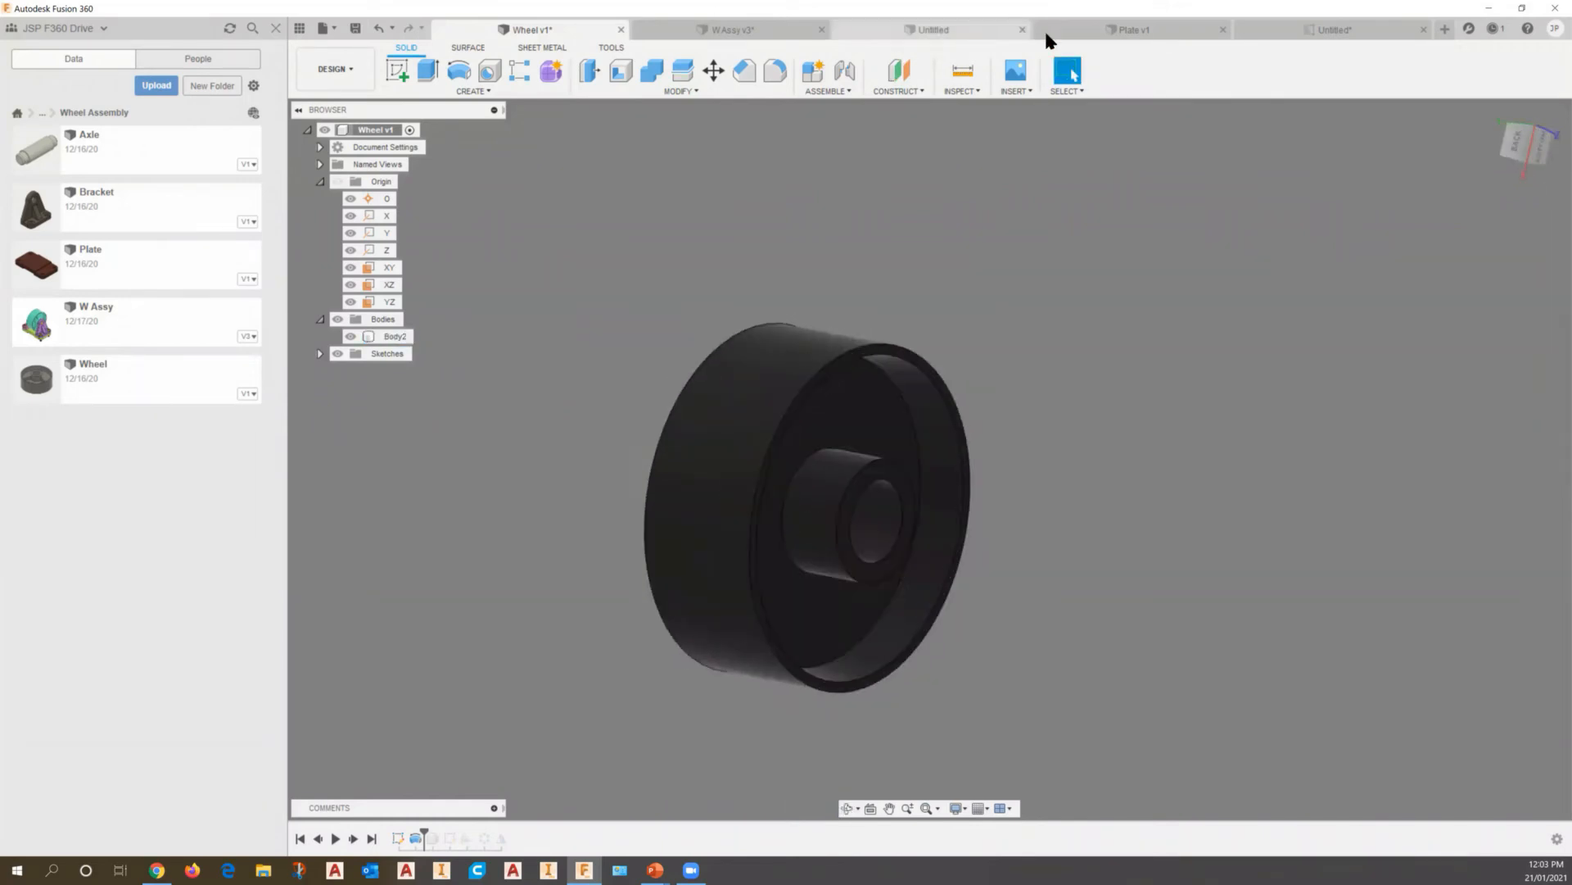
# Review the Plate model and its dimensioned drawing, and switch to the empty untitled design
pyautogui.click(1098, 27)
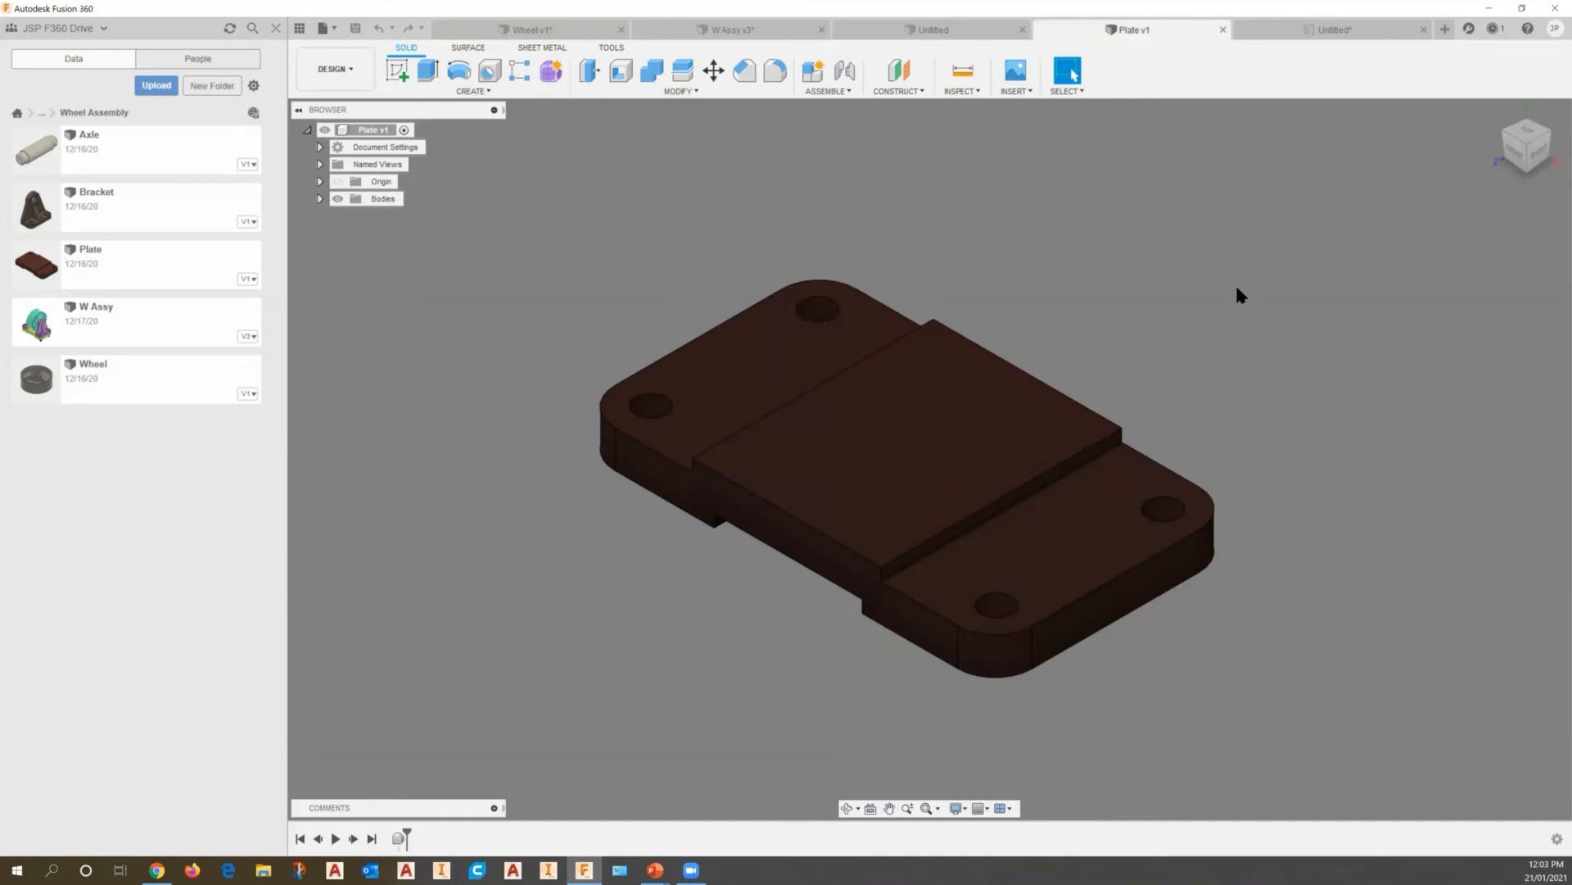
pyautogui.click(1330, 28)
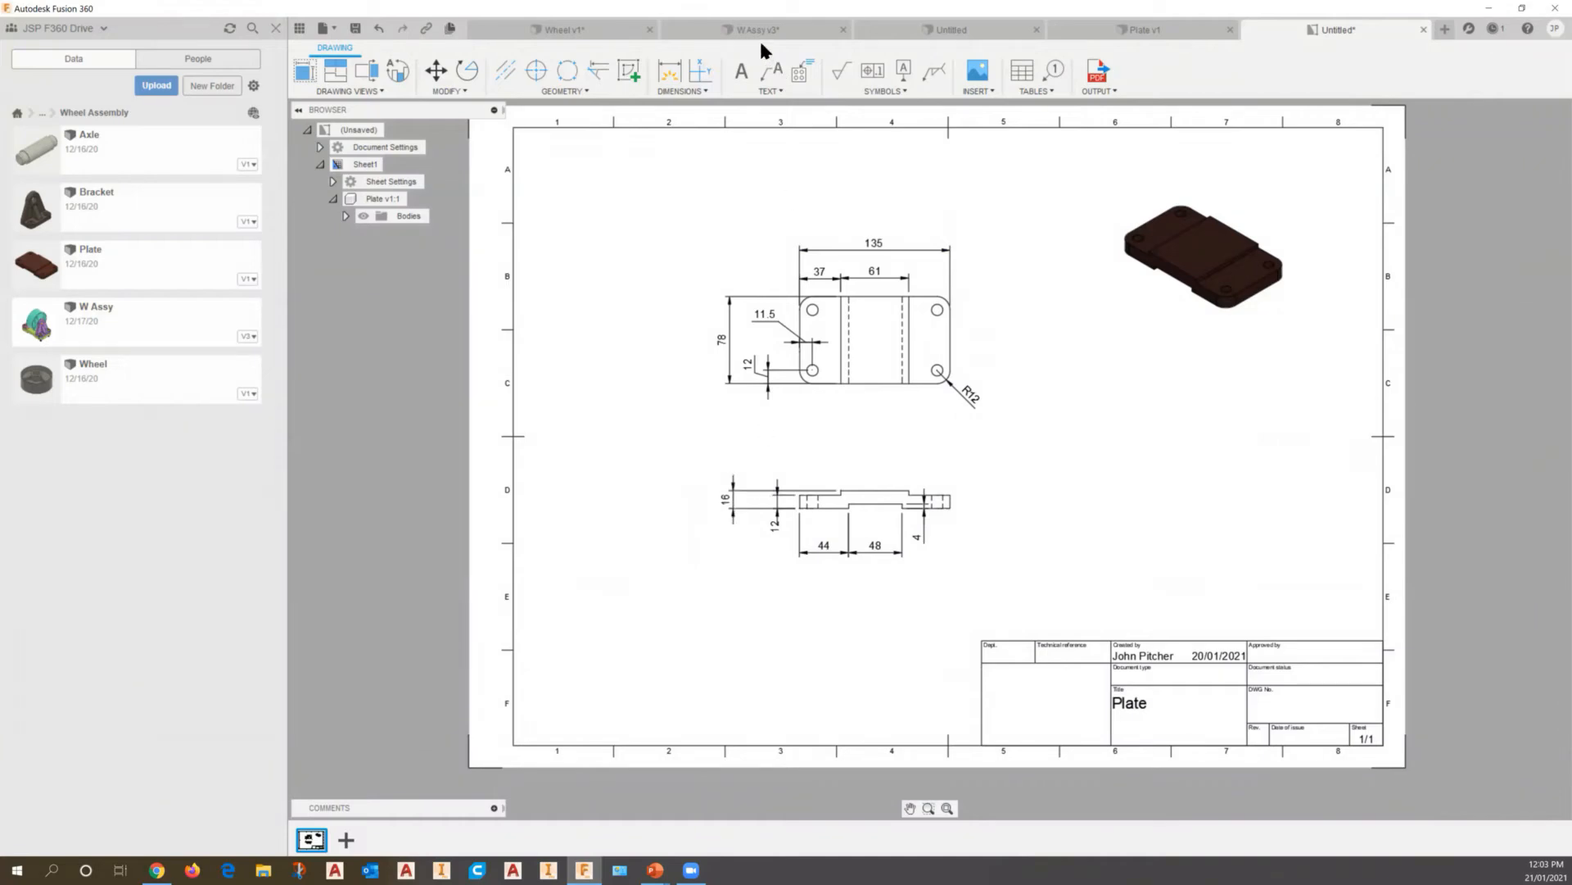
pyautogui.click(921, 28)
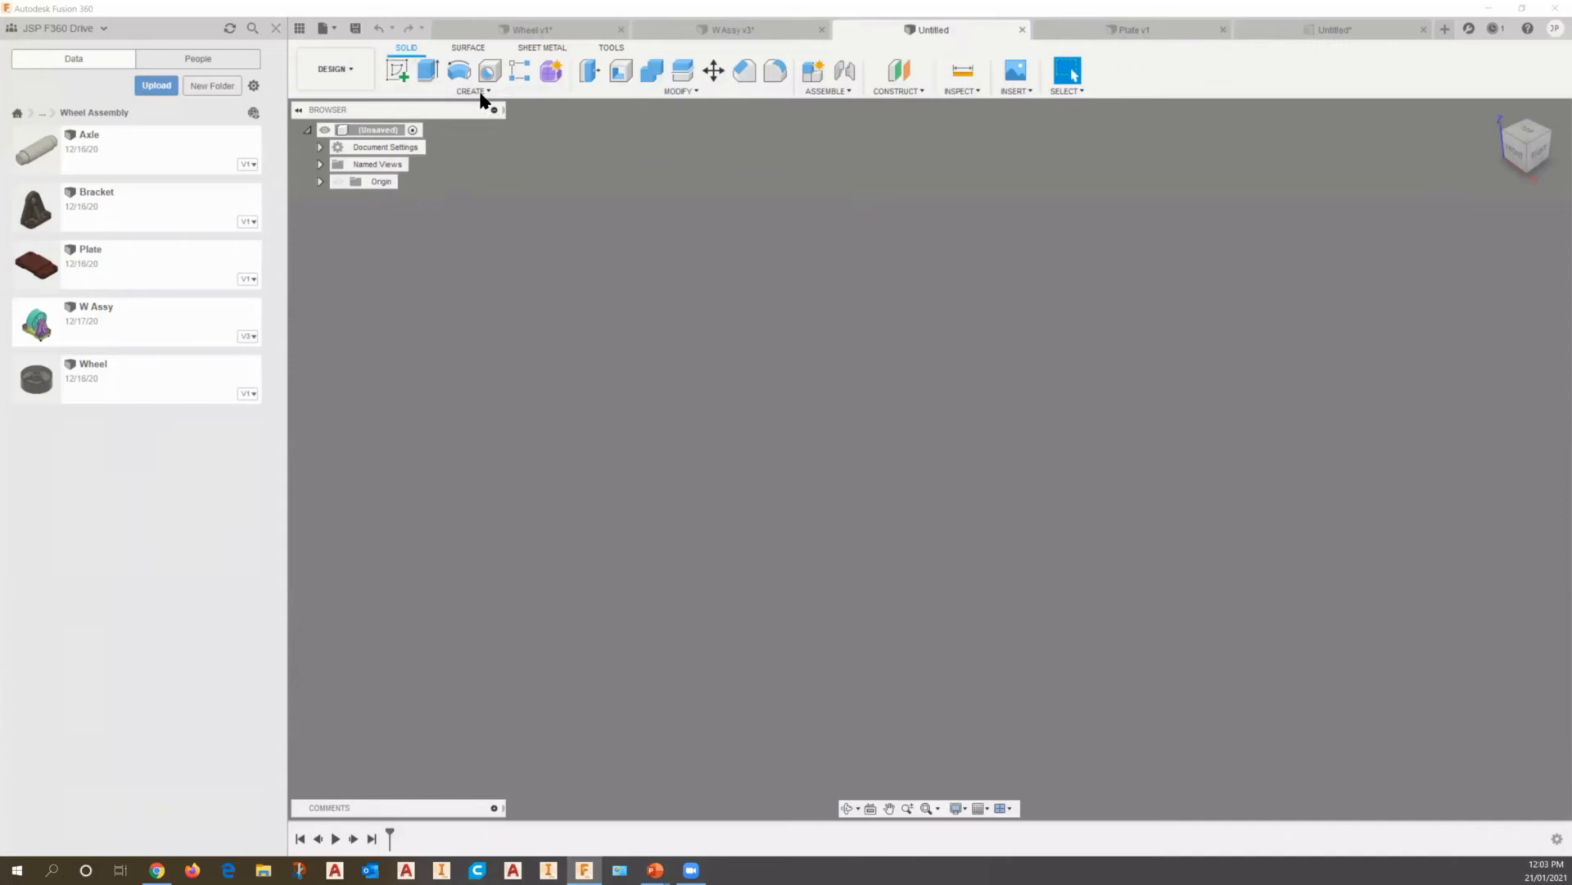
pyautogui.click(489, 93)
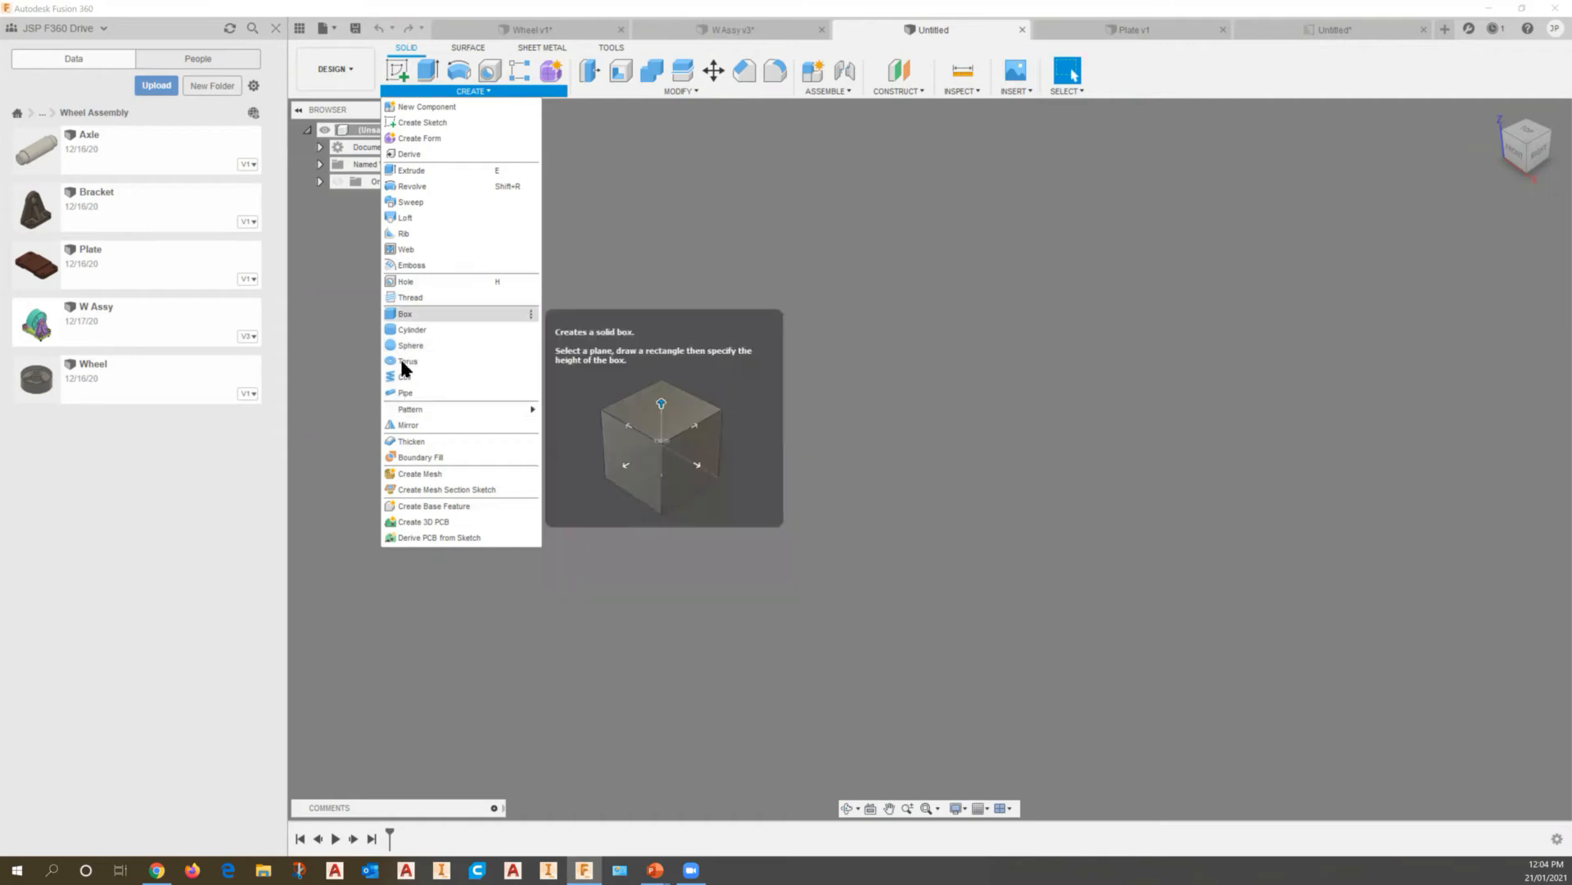
pyautogui.click(404, 316)
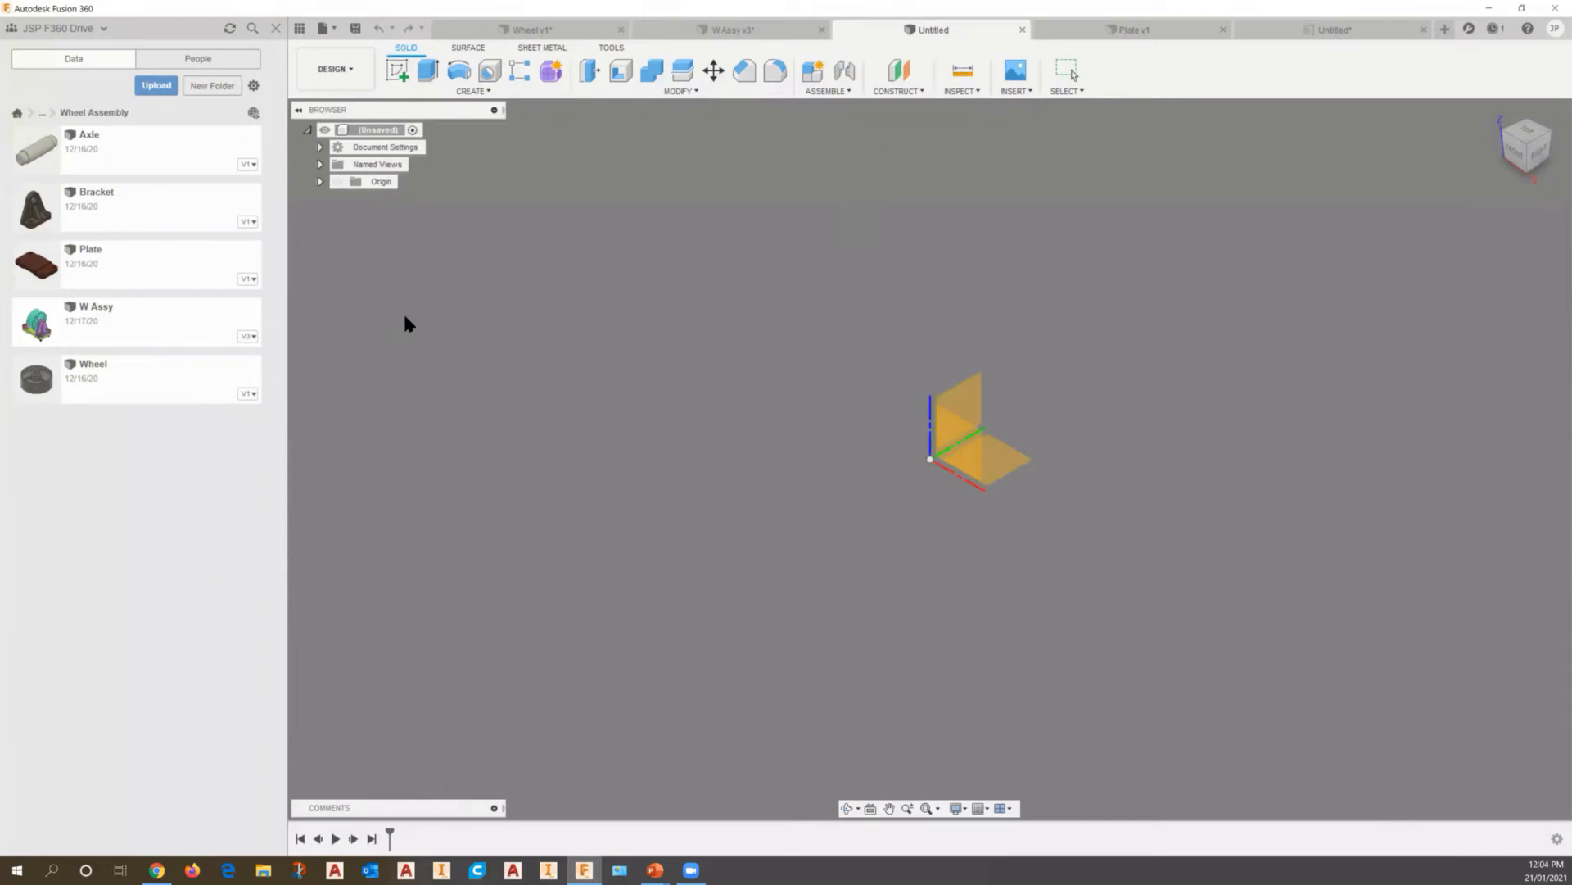
pyautogui.click(1006, 459)
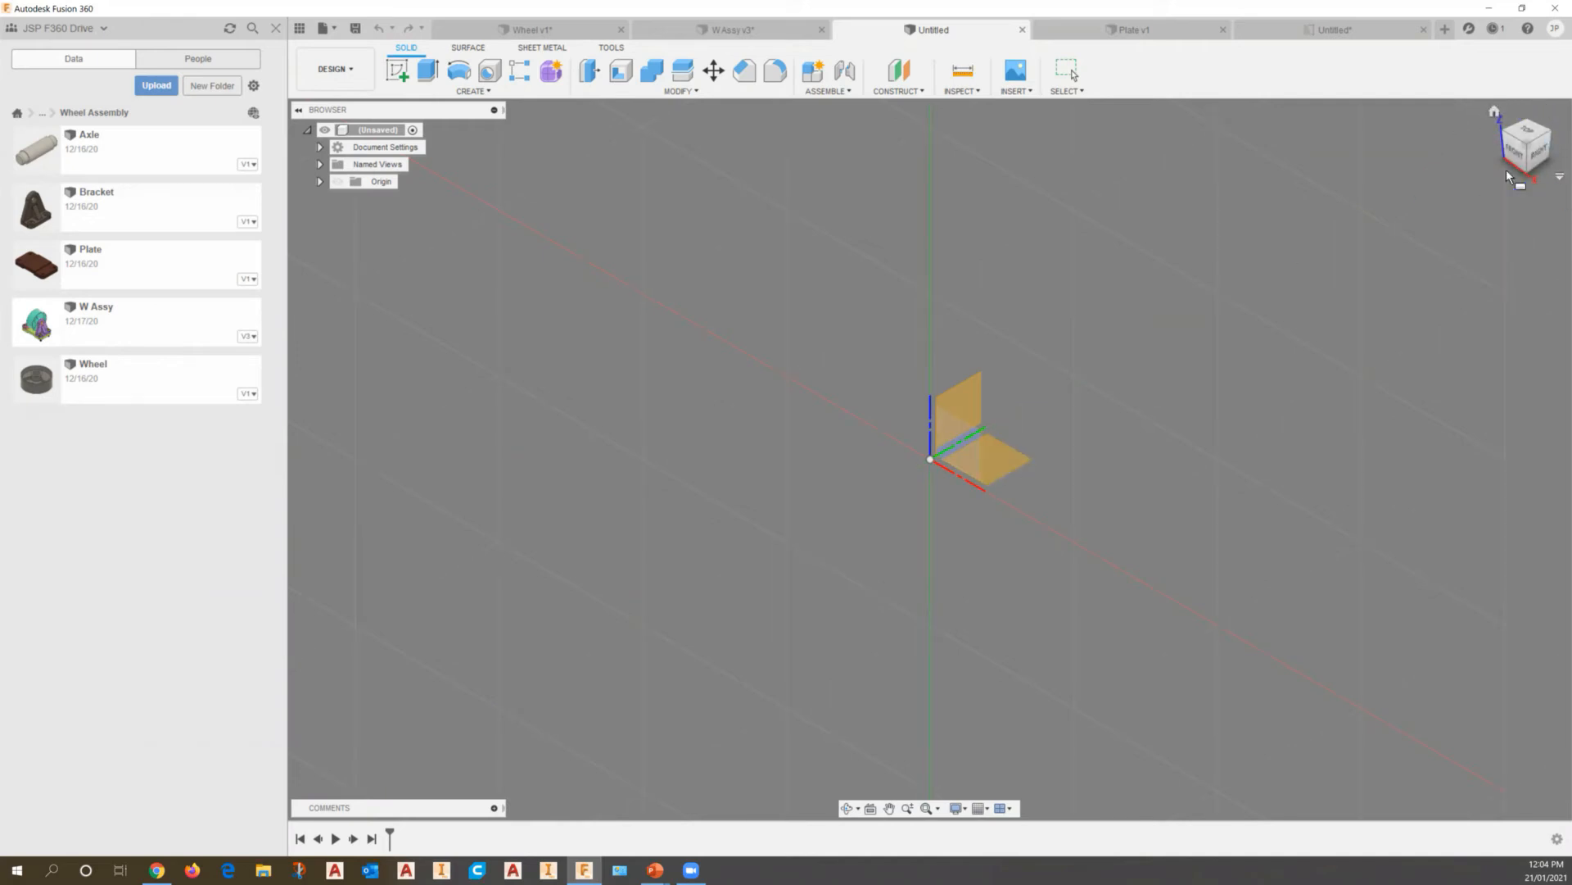
pyautogui.click(1495, 114)
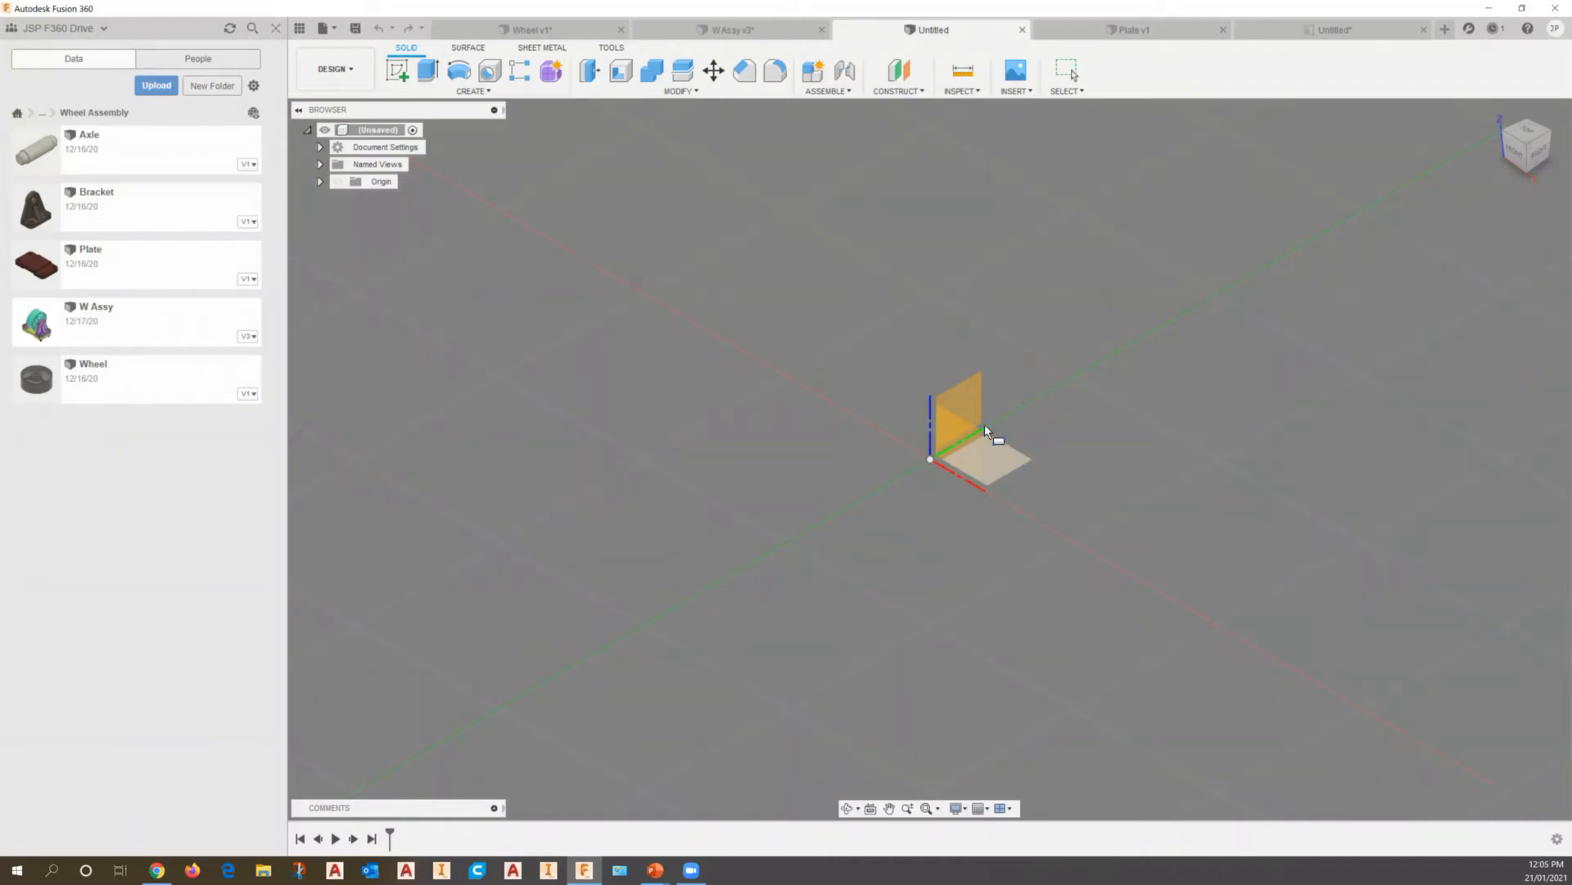
pyautogui.click(1014, 458)
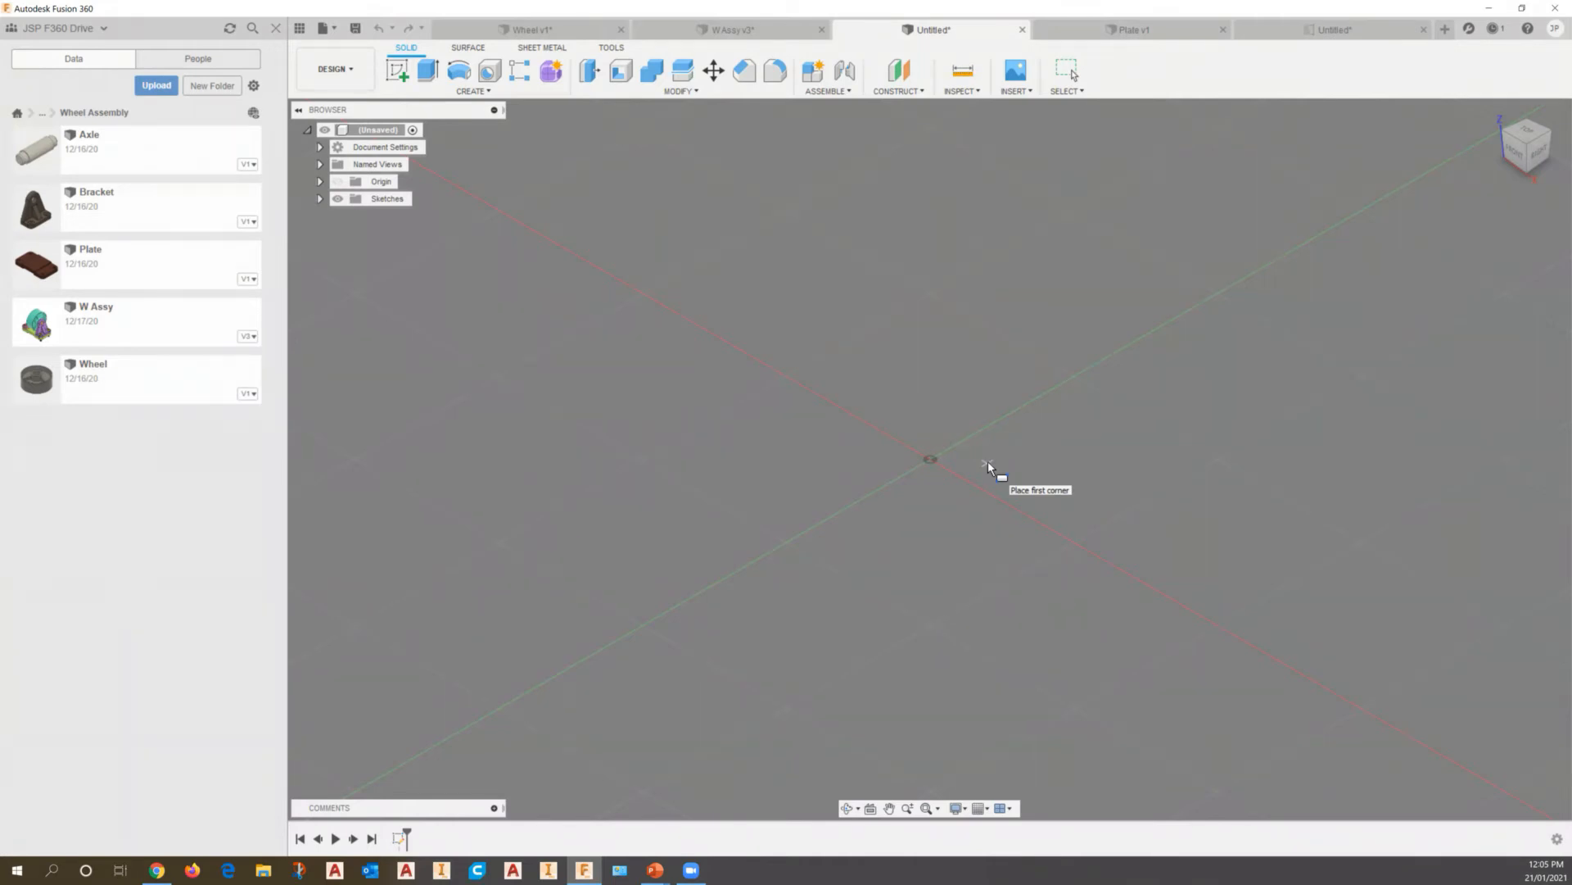
pyautogui.scroll(-2, 991, 457)
pyautogui.scroll(2, 991, 457)
pyautogui.click(937, 460)
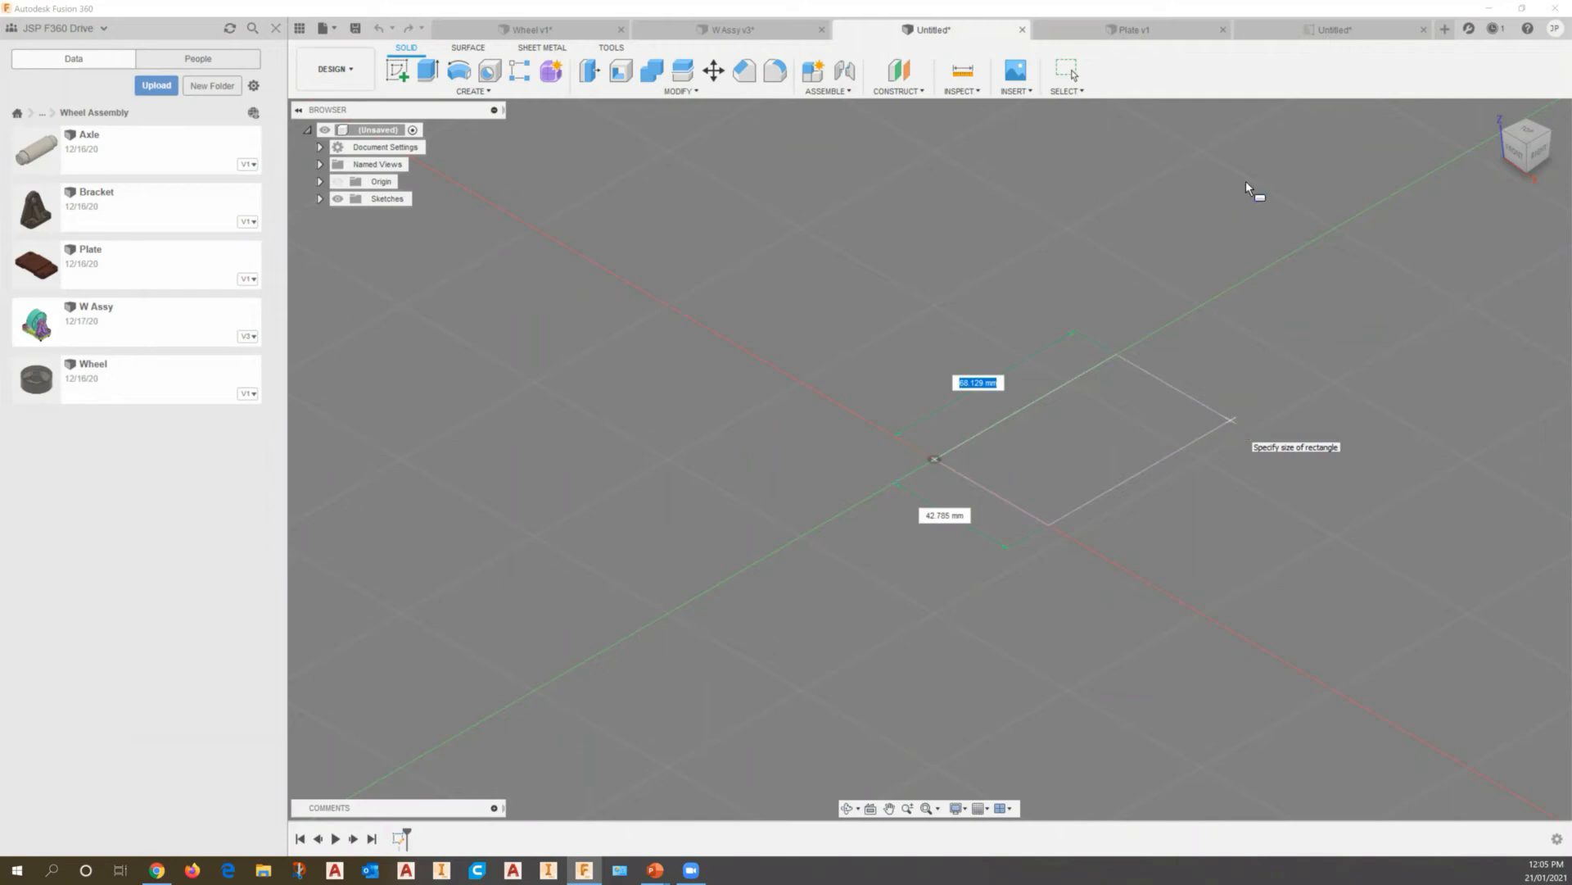
# Check the Plate drawing, and start a box on the horizontal origin plane with its first corner at the origin and a 135 by 78 mm base
pyautogui.click(1312, 32)
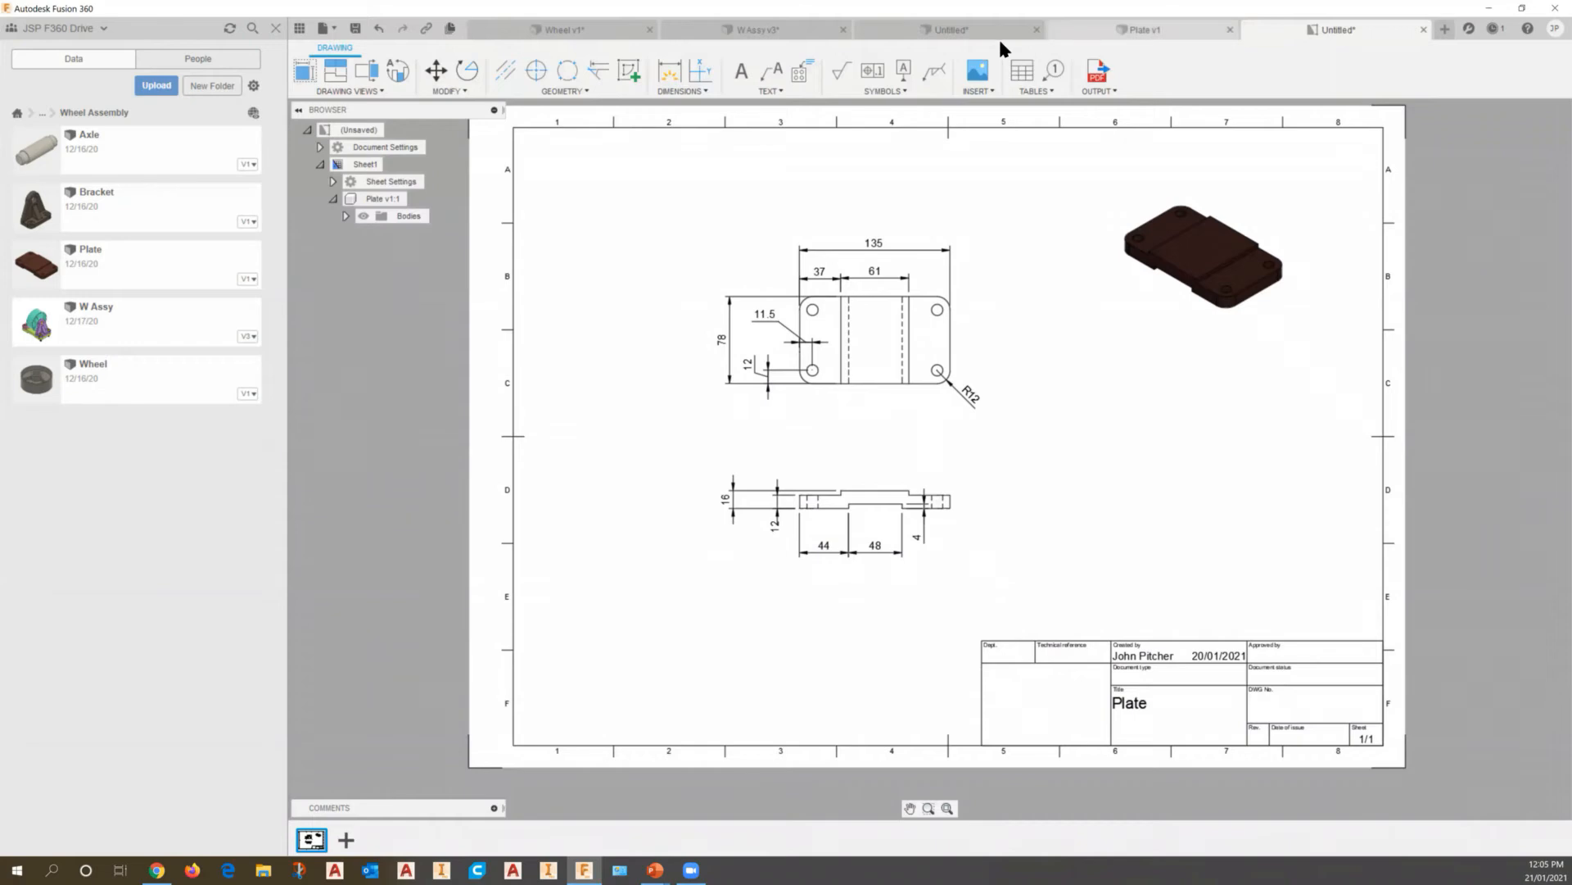
pyautogui.click(948, 31)
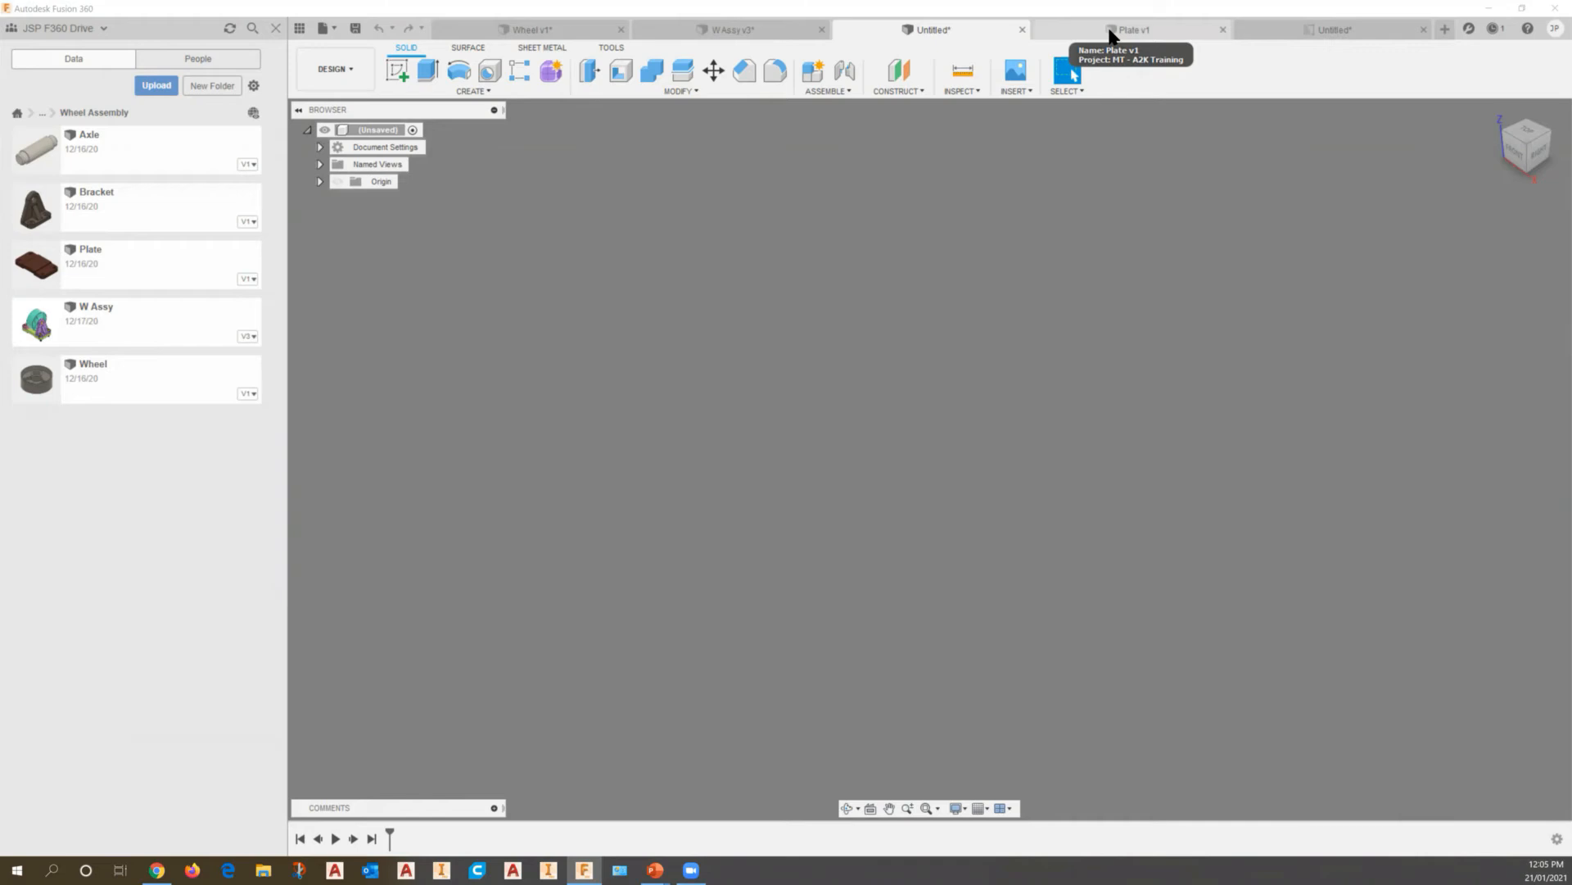
pyautogui.click(472, 90)
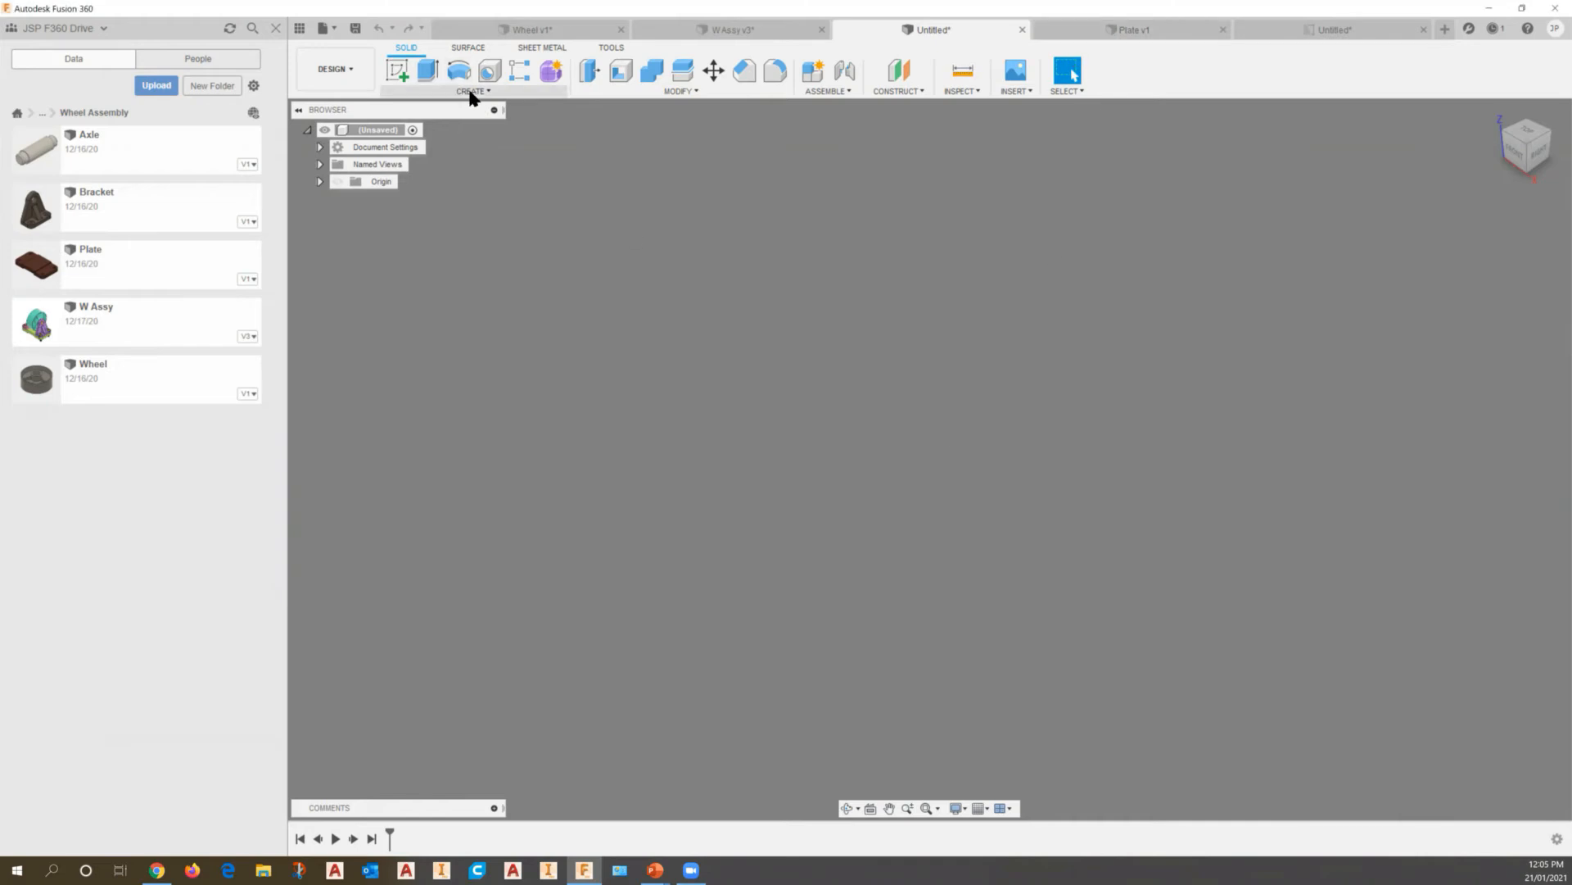
pyautogui.click(404, 314)
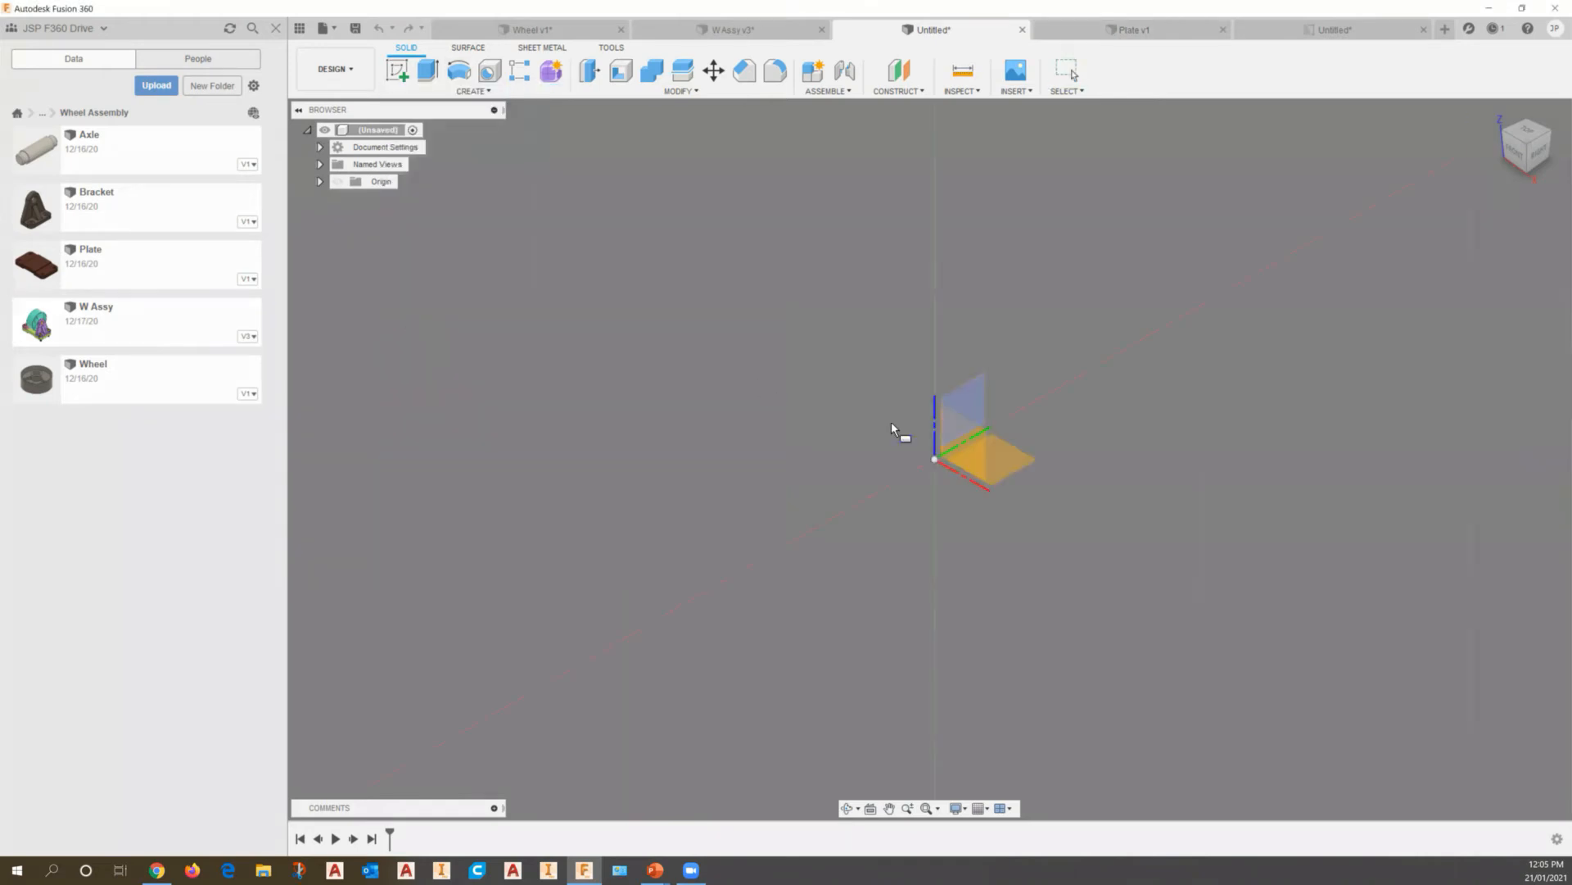
pyautogui.click(1023, 462)
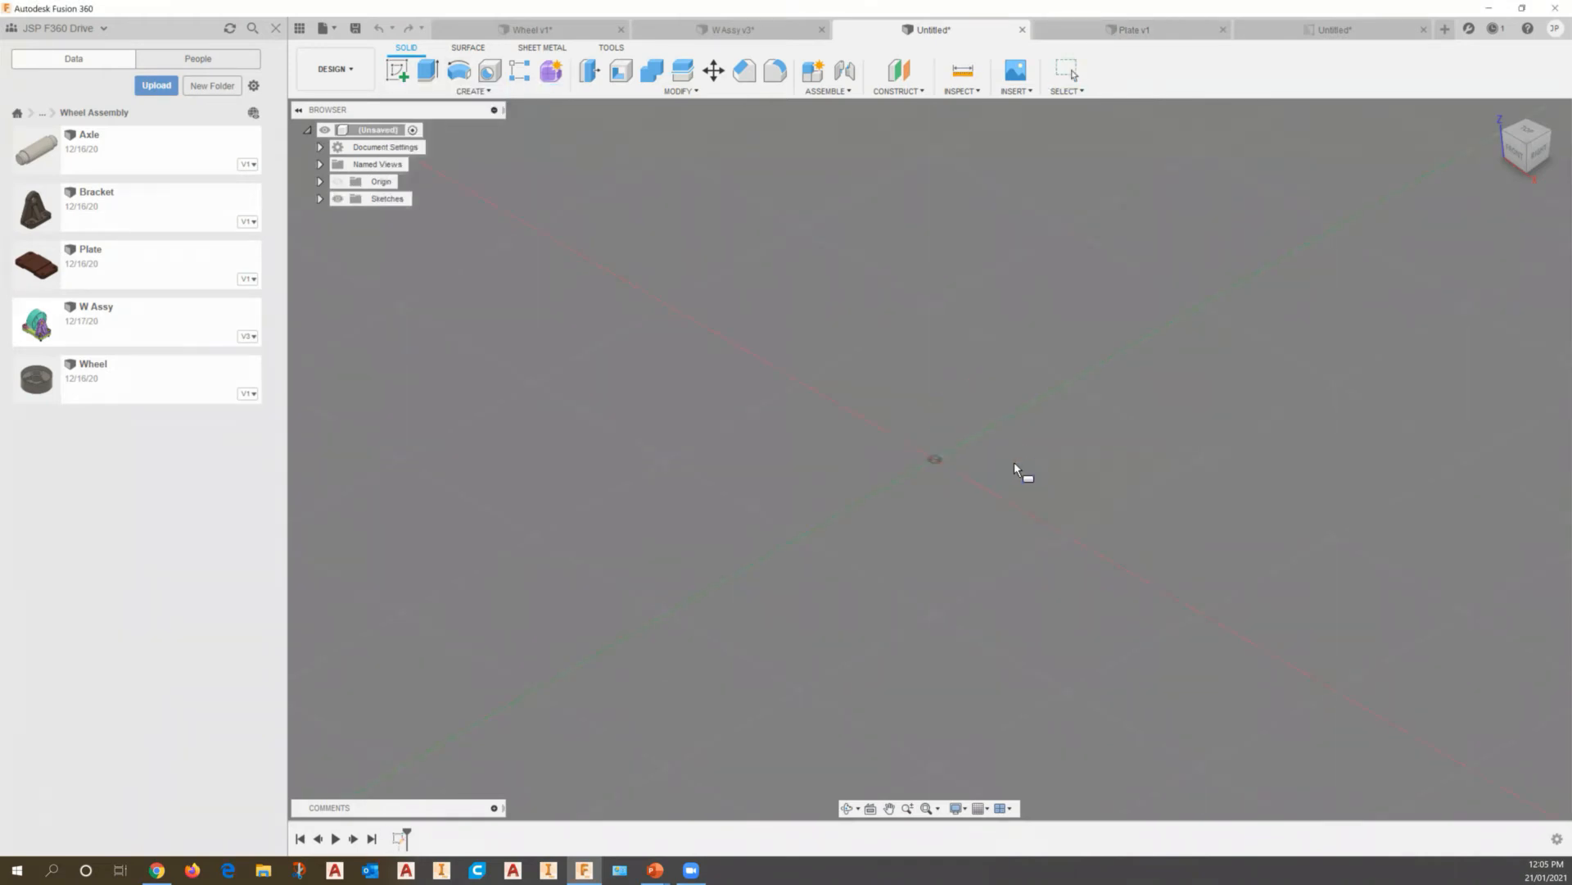
pyautogui.click(937, 459)
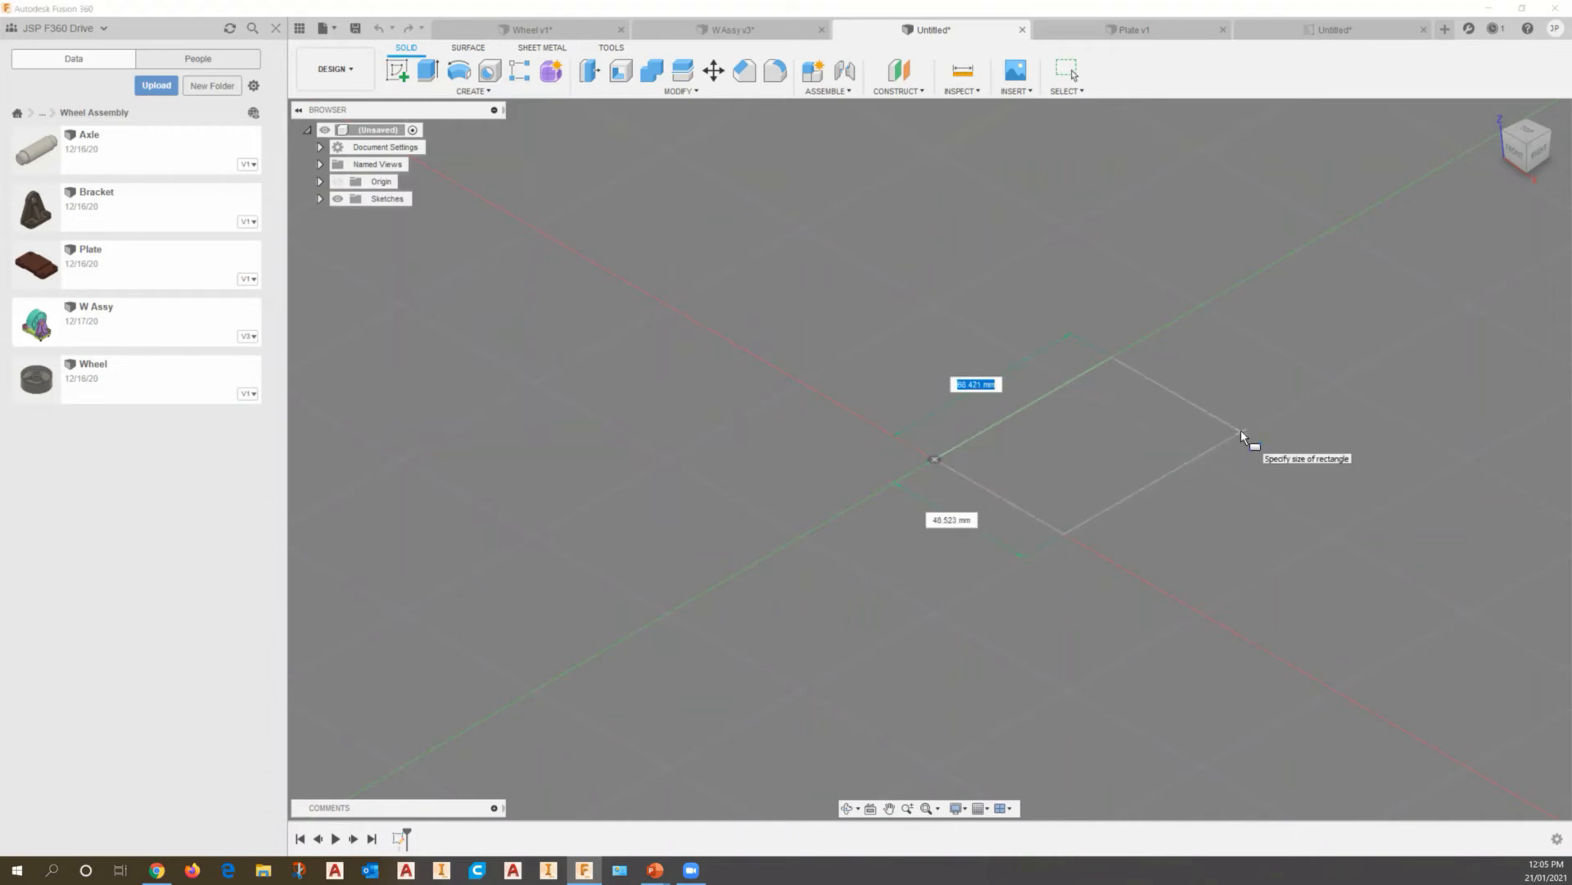
pyautogui.write('135')
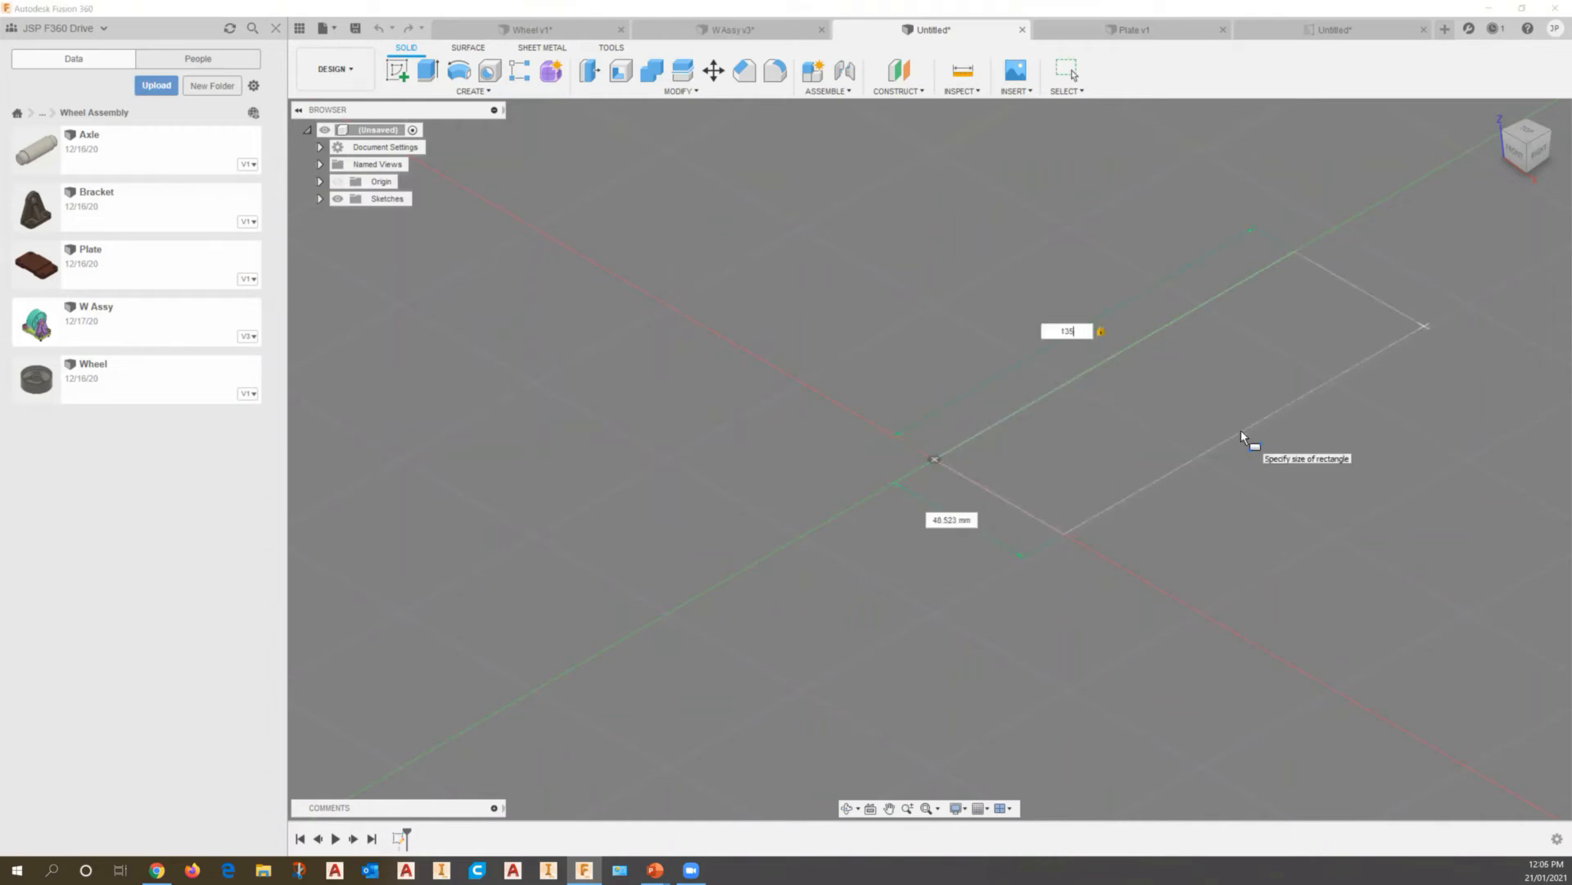
pyautogui.press('Tab')
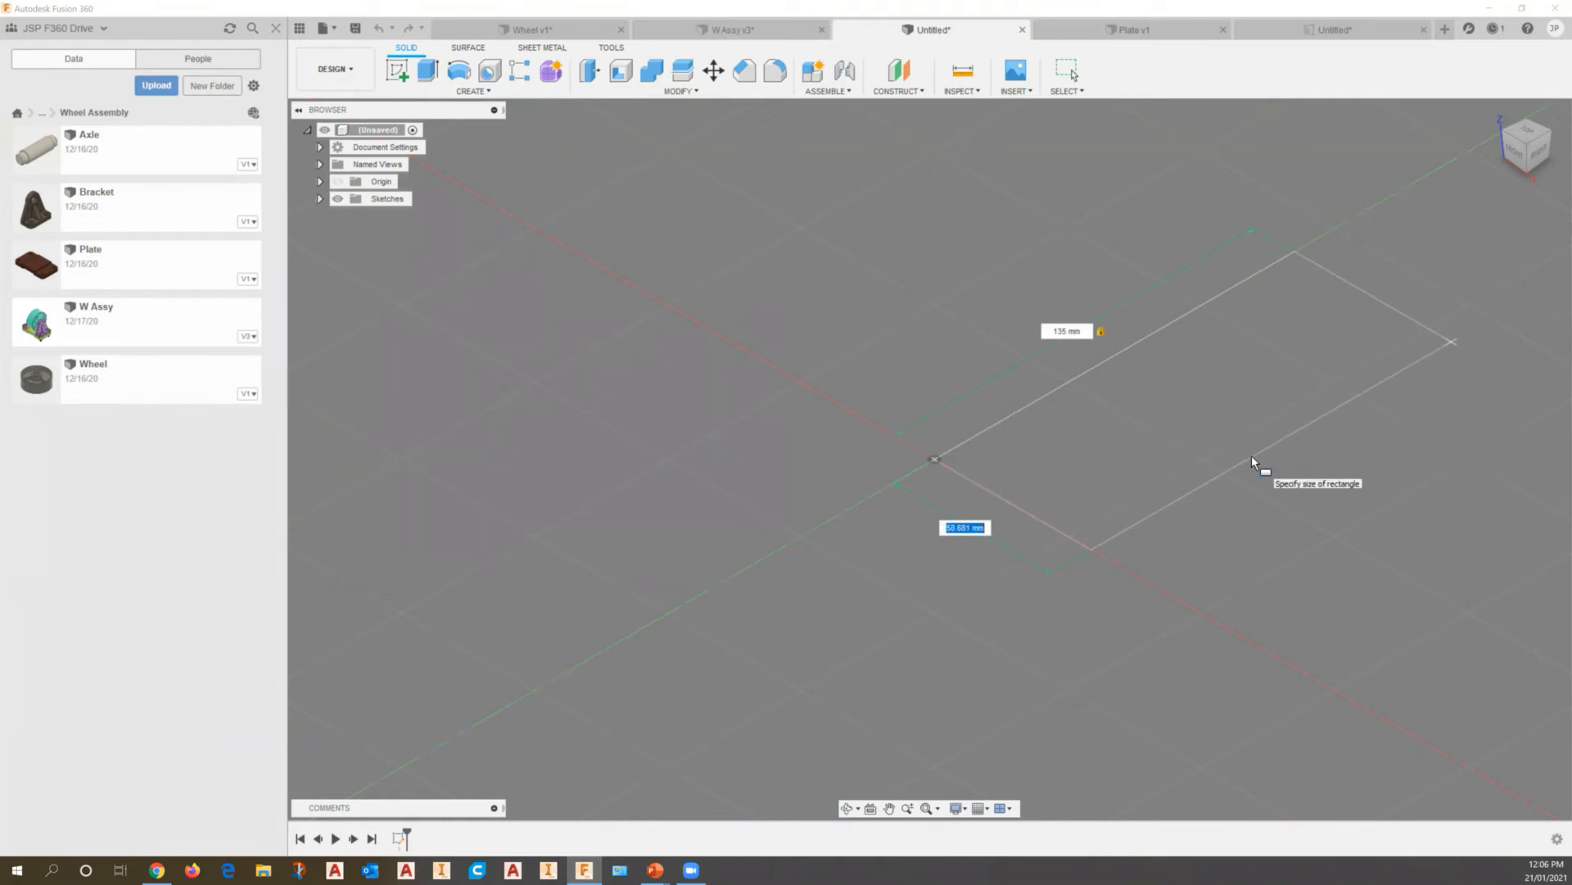
pyautogui.write('78')
pyautogui.press('Tab')
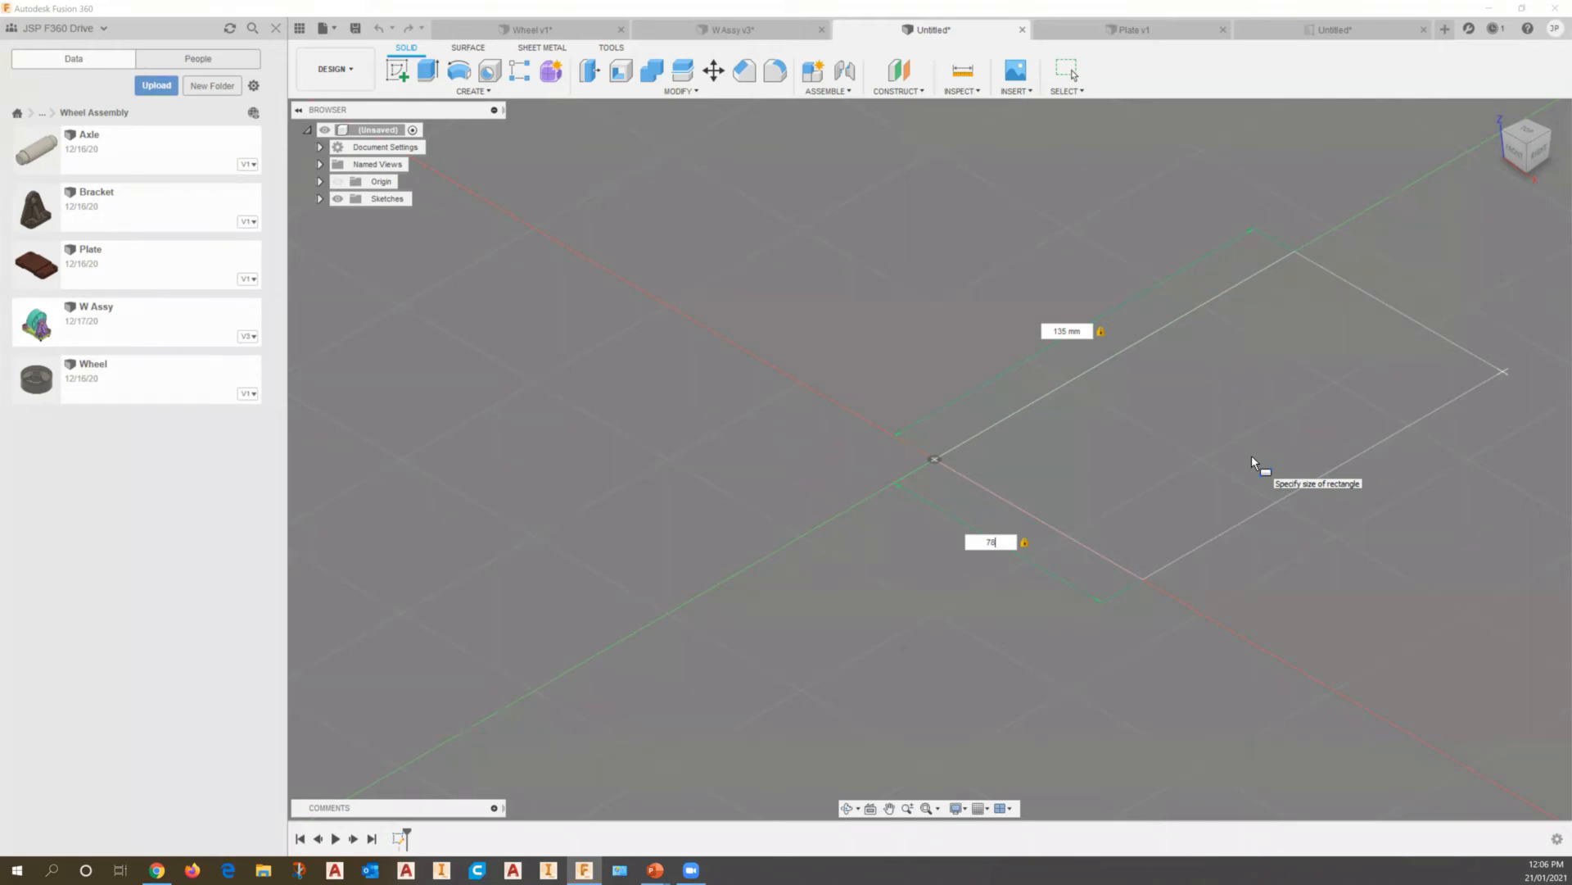
pyautogui.press('Return')
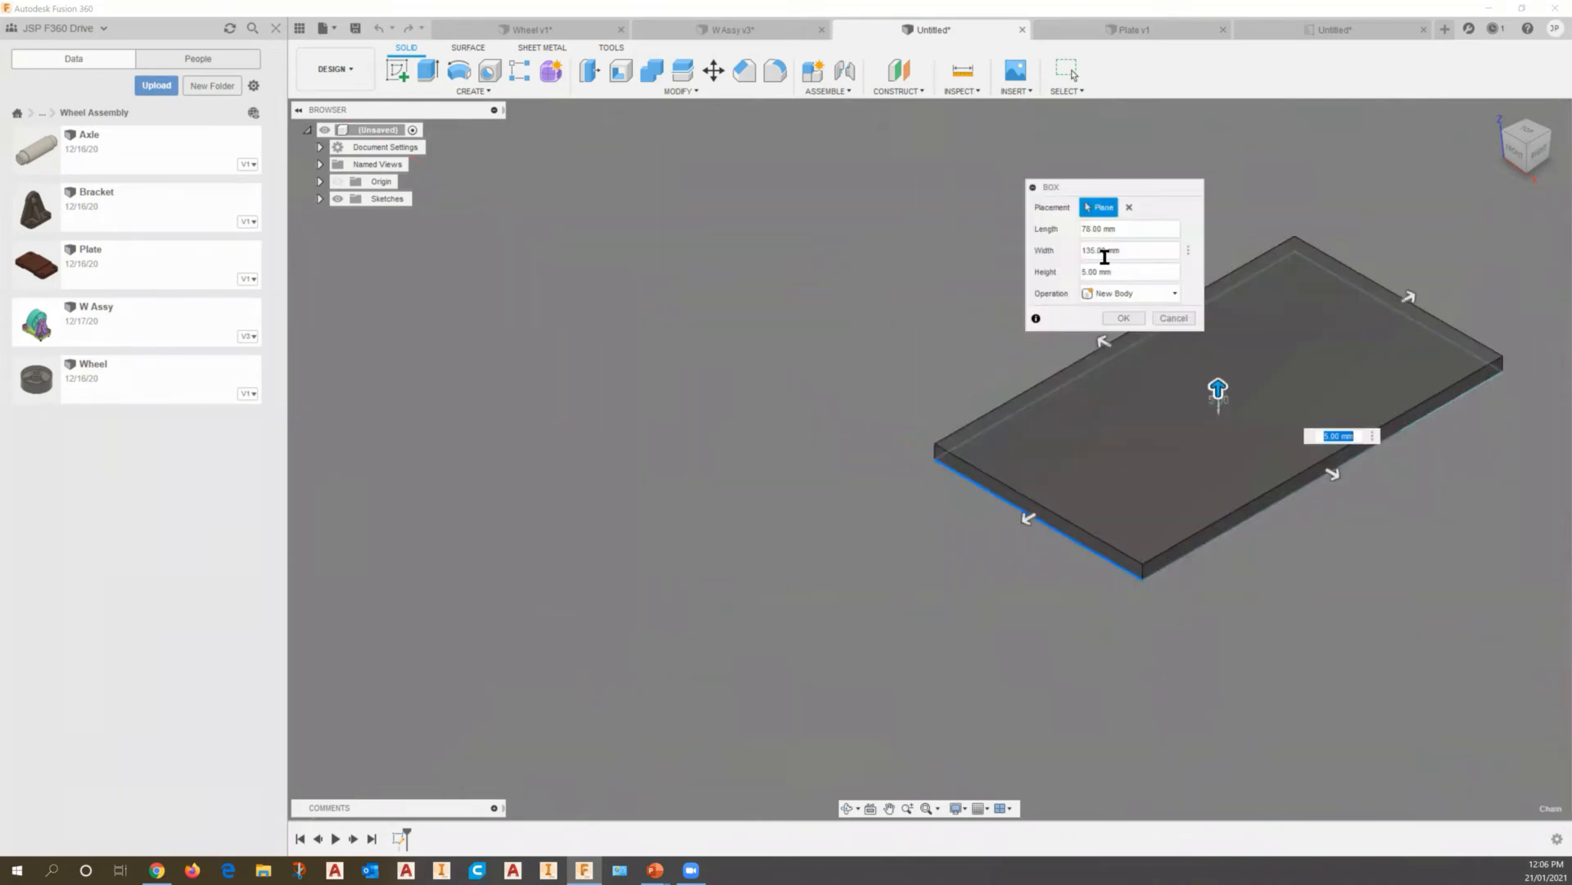
# Set the box's height to 16 mm and create it as a new body
pyautogui.click(1086, 271)
pyautogui.write('16')
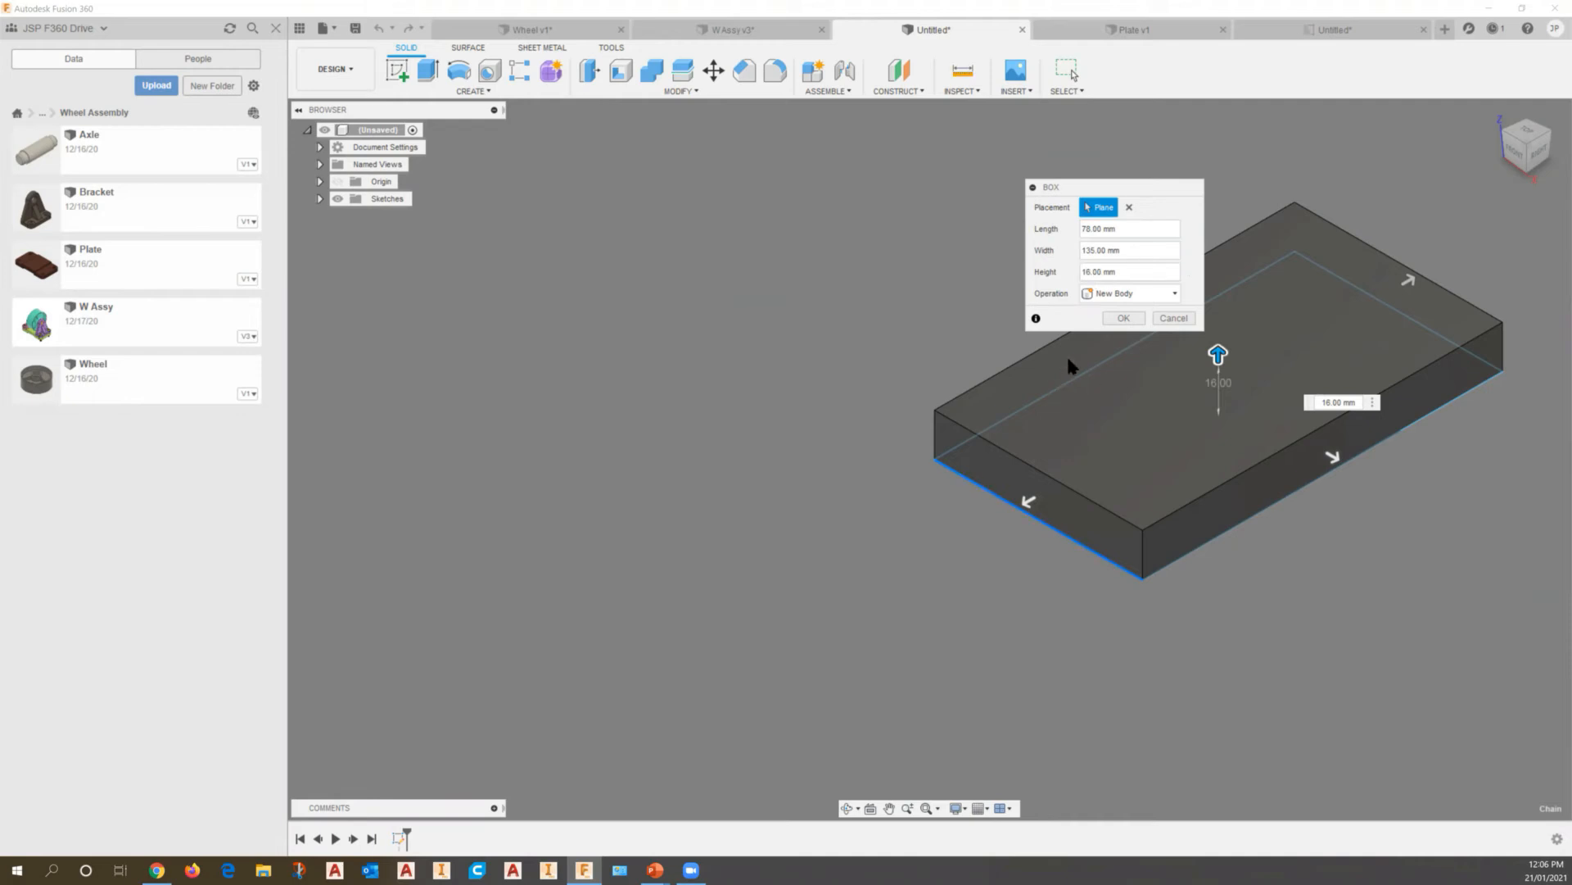
pyautogui.click(1121, 322)
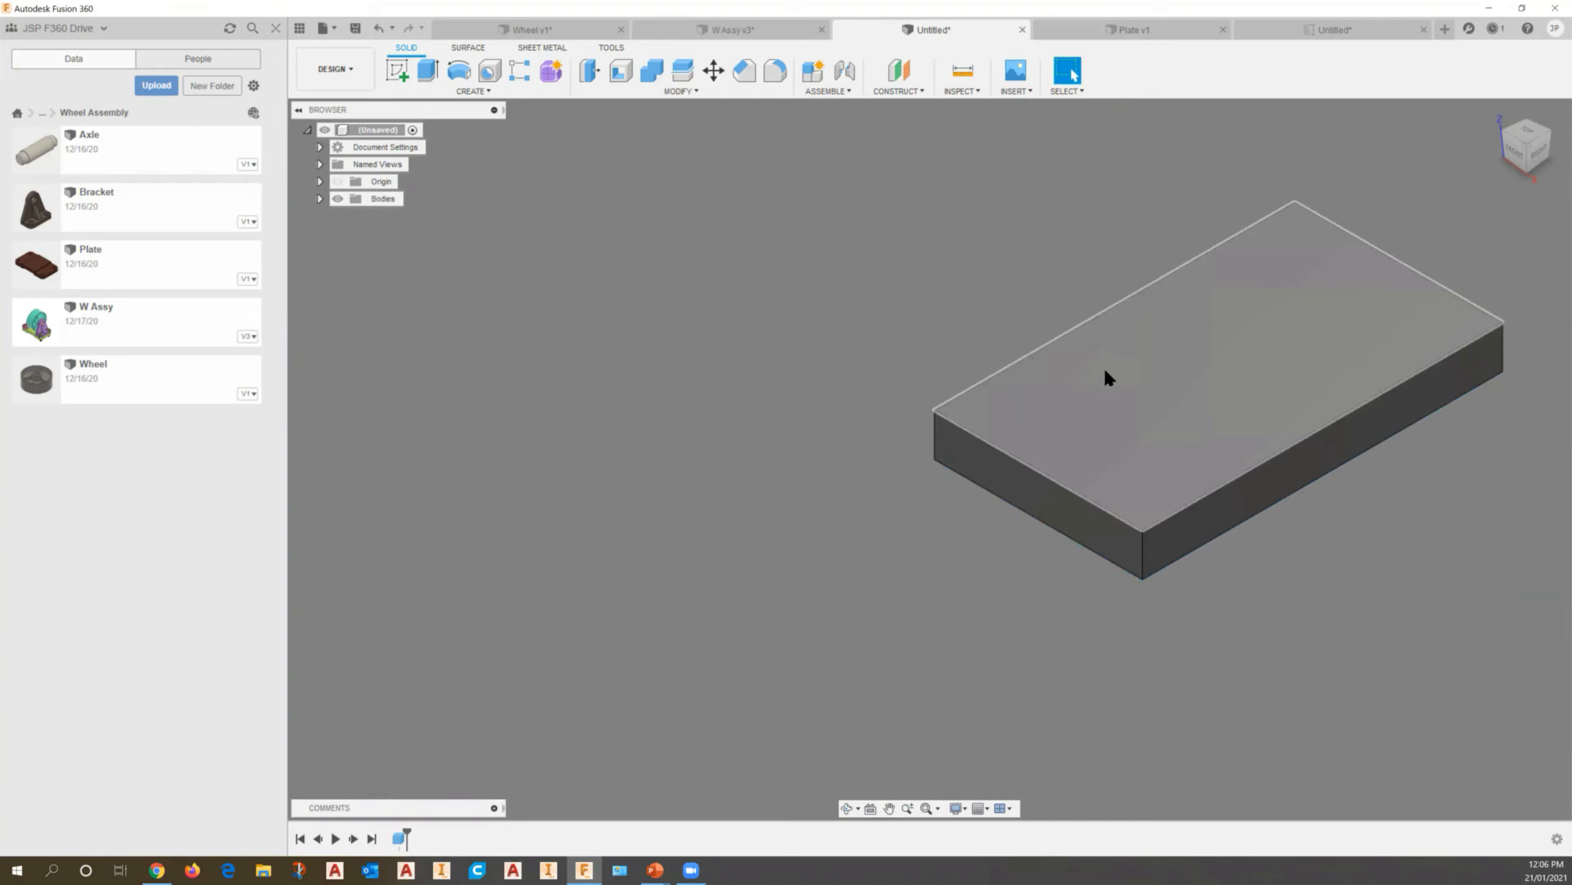
# Inspect the new box, check the Plate's dimensioned drawing again, and return to the box design
pyautogui.moveTo(1247, 387); pyautogui.dragTo(991, 445, button='middle')
pyautogui.scroll(-3, 972, 445)
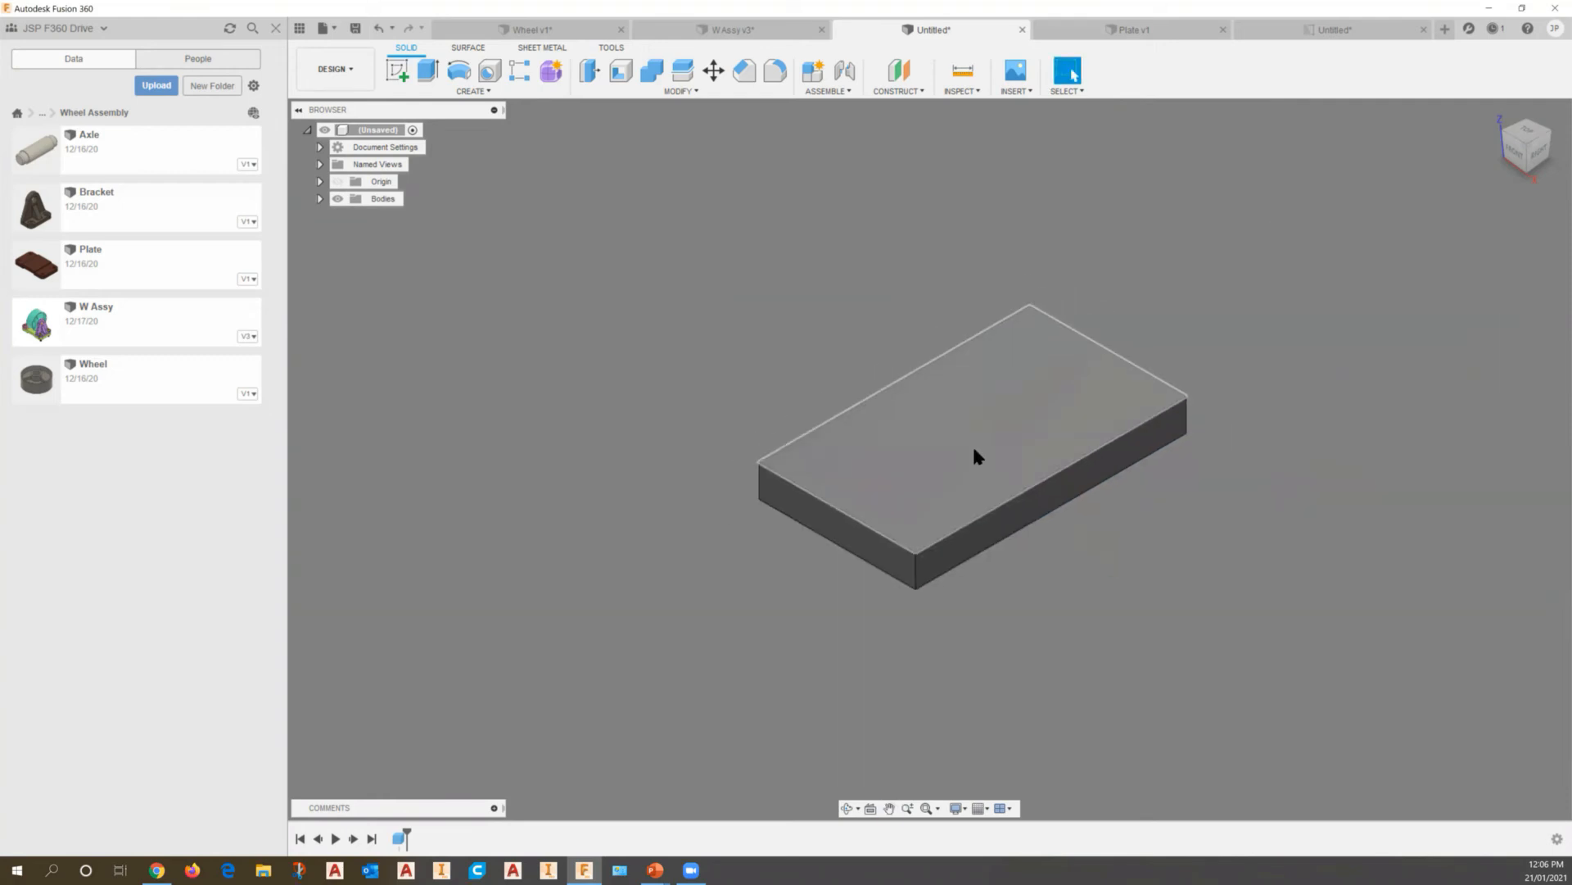
pyautogui.scroll(3, 973, 445)
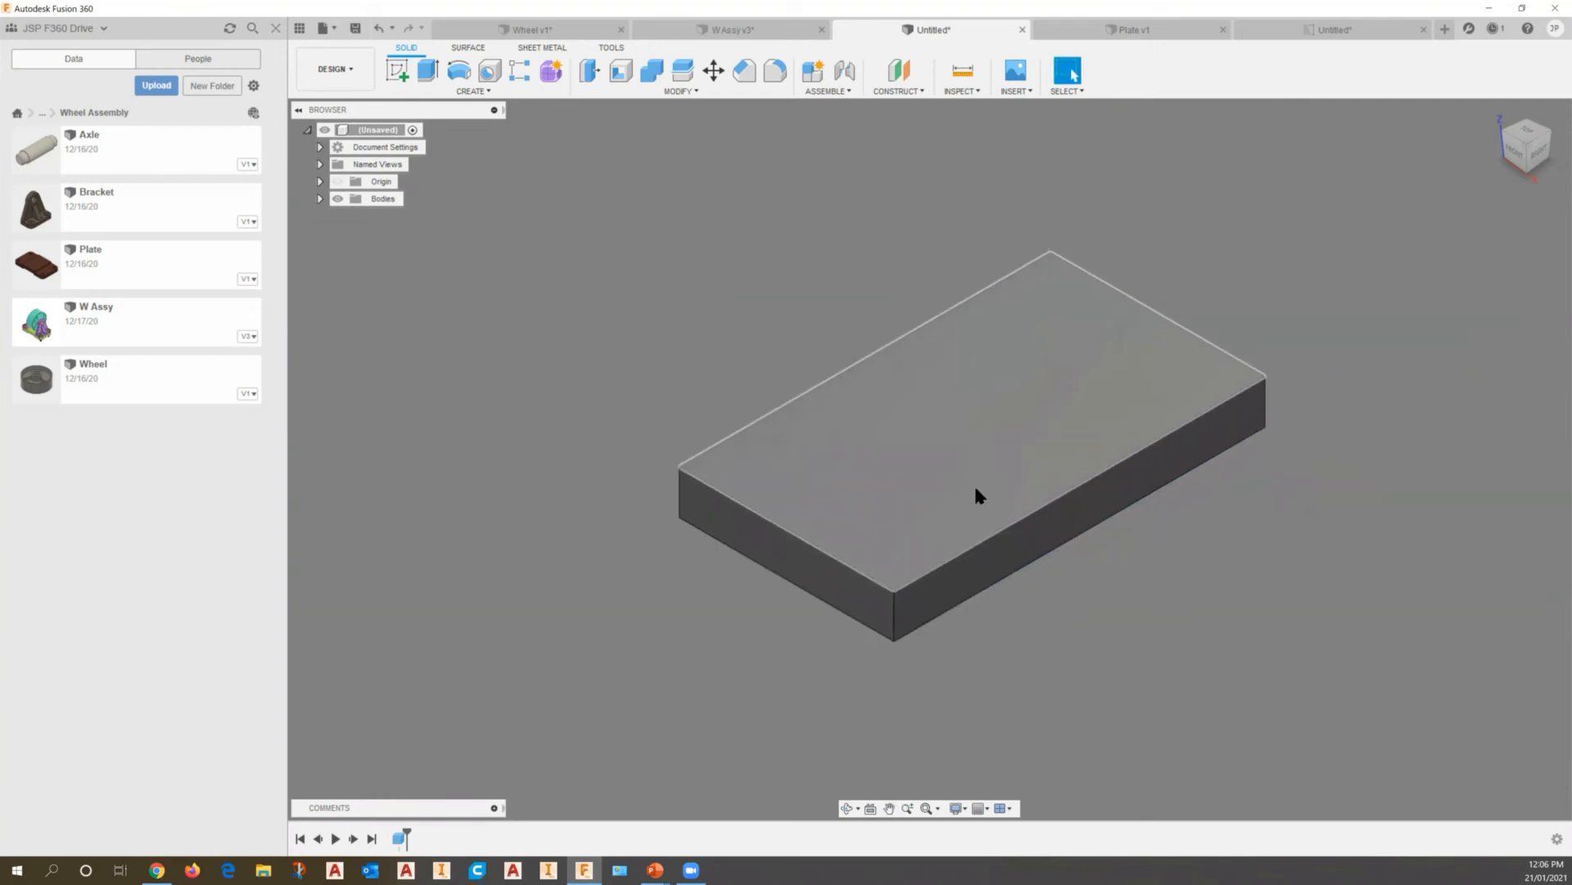
pyautogui.click(1295, 31)
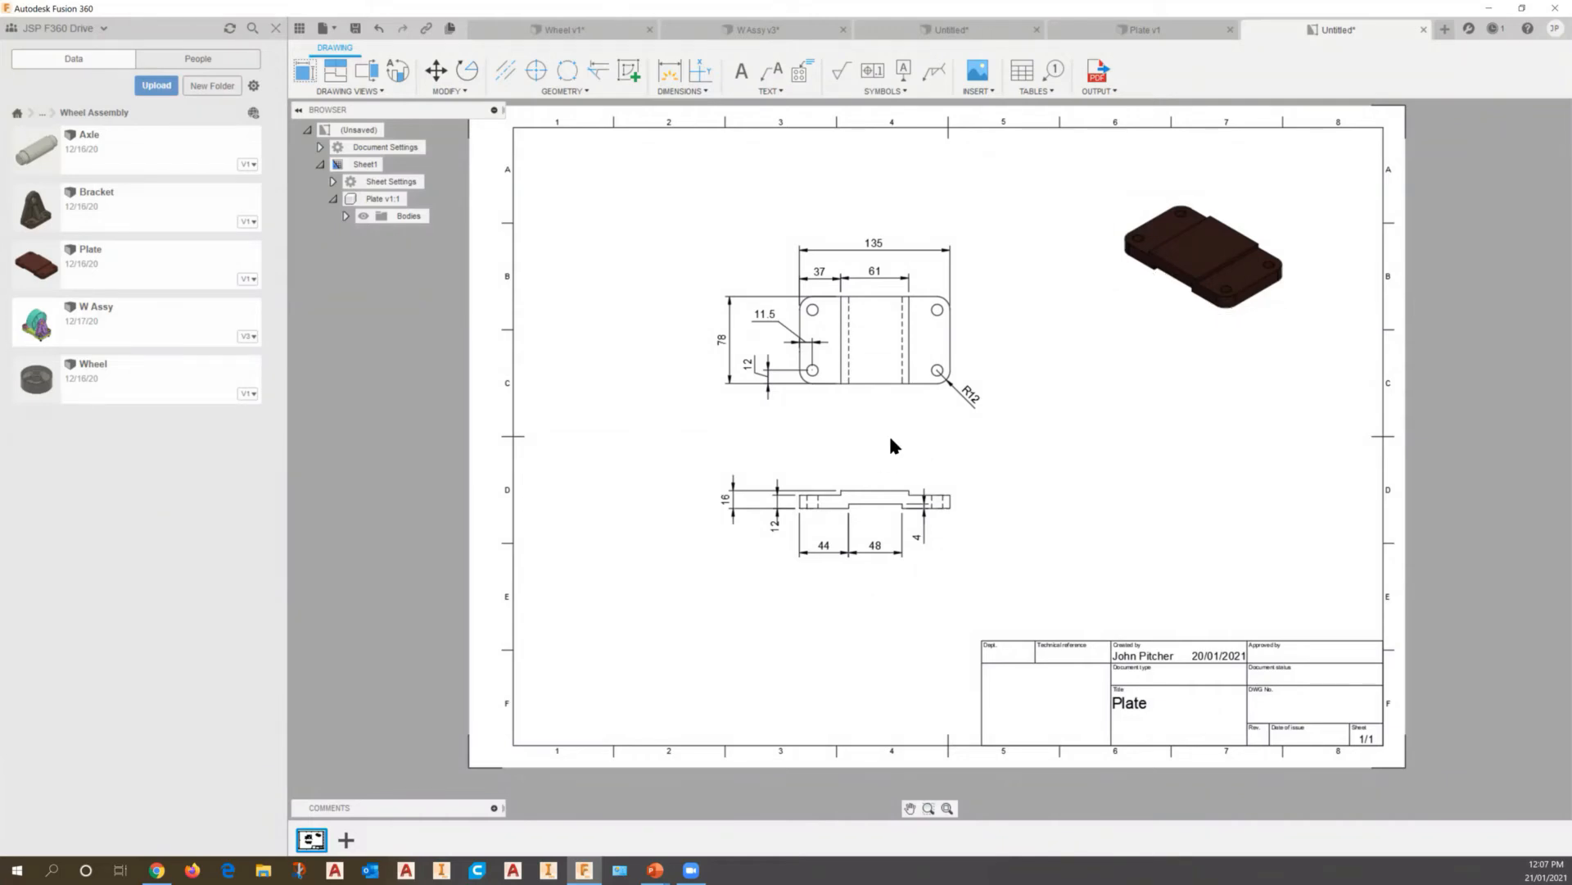
pyautogui.click(962, 29)
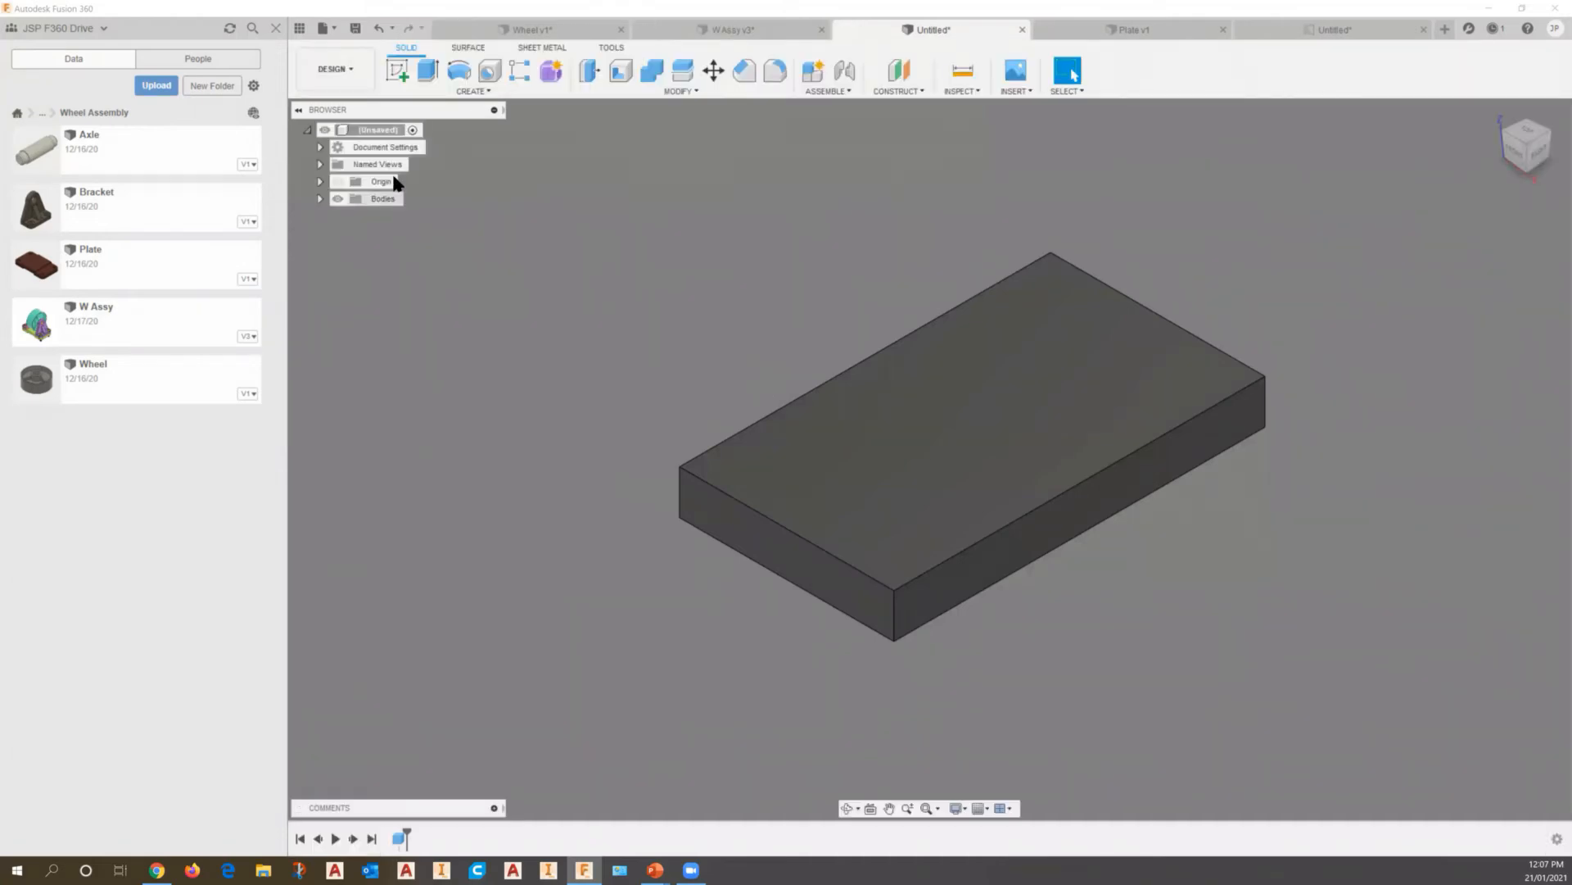
# Save the box design as "Mount Plate" in the Wheel Assembly folder
pyautogui.click(356, 29)
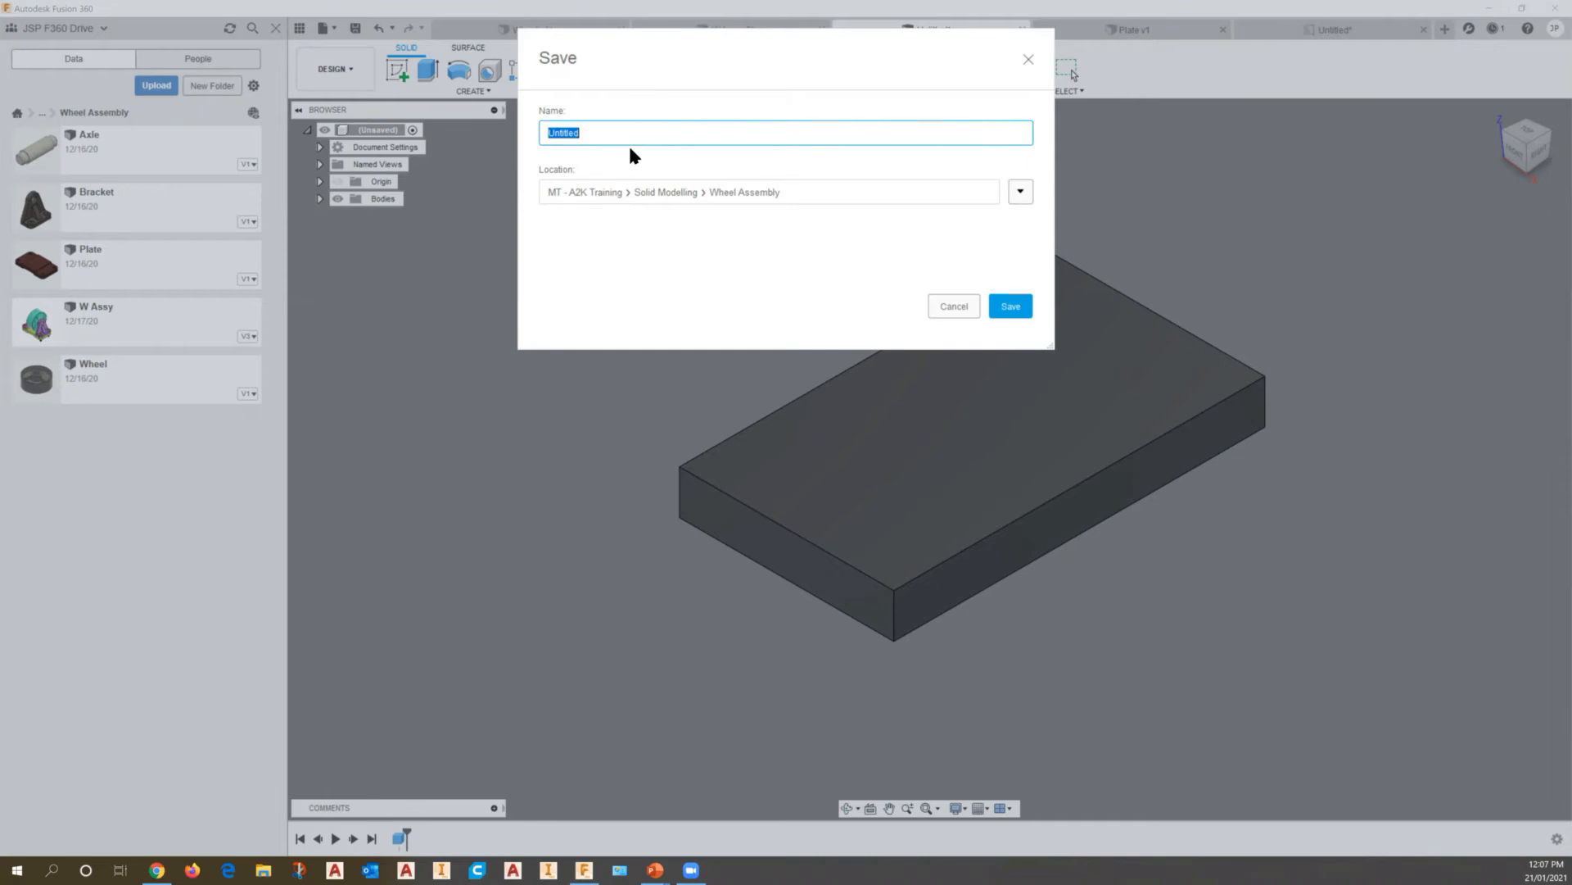
pyautogui.write('Mount Pla')
pyautogui.click(1012, 306)
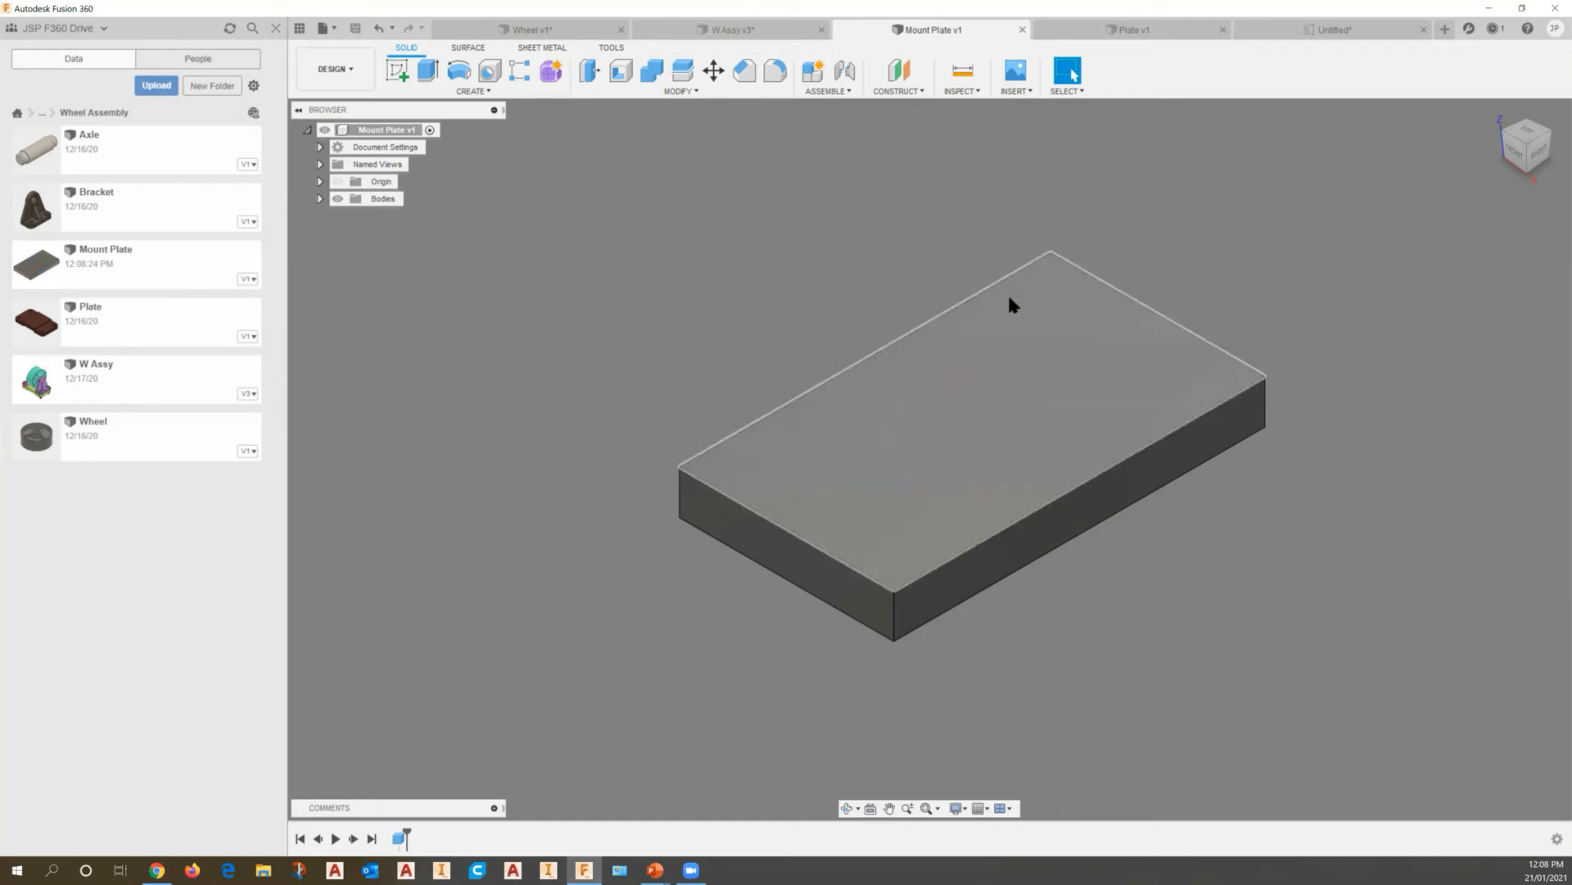
# Check the job and online status, then open the Mount Plate's export settings and look through the local C: drive folders without choosing one
pyautogui.click(1495, 31)
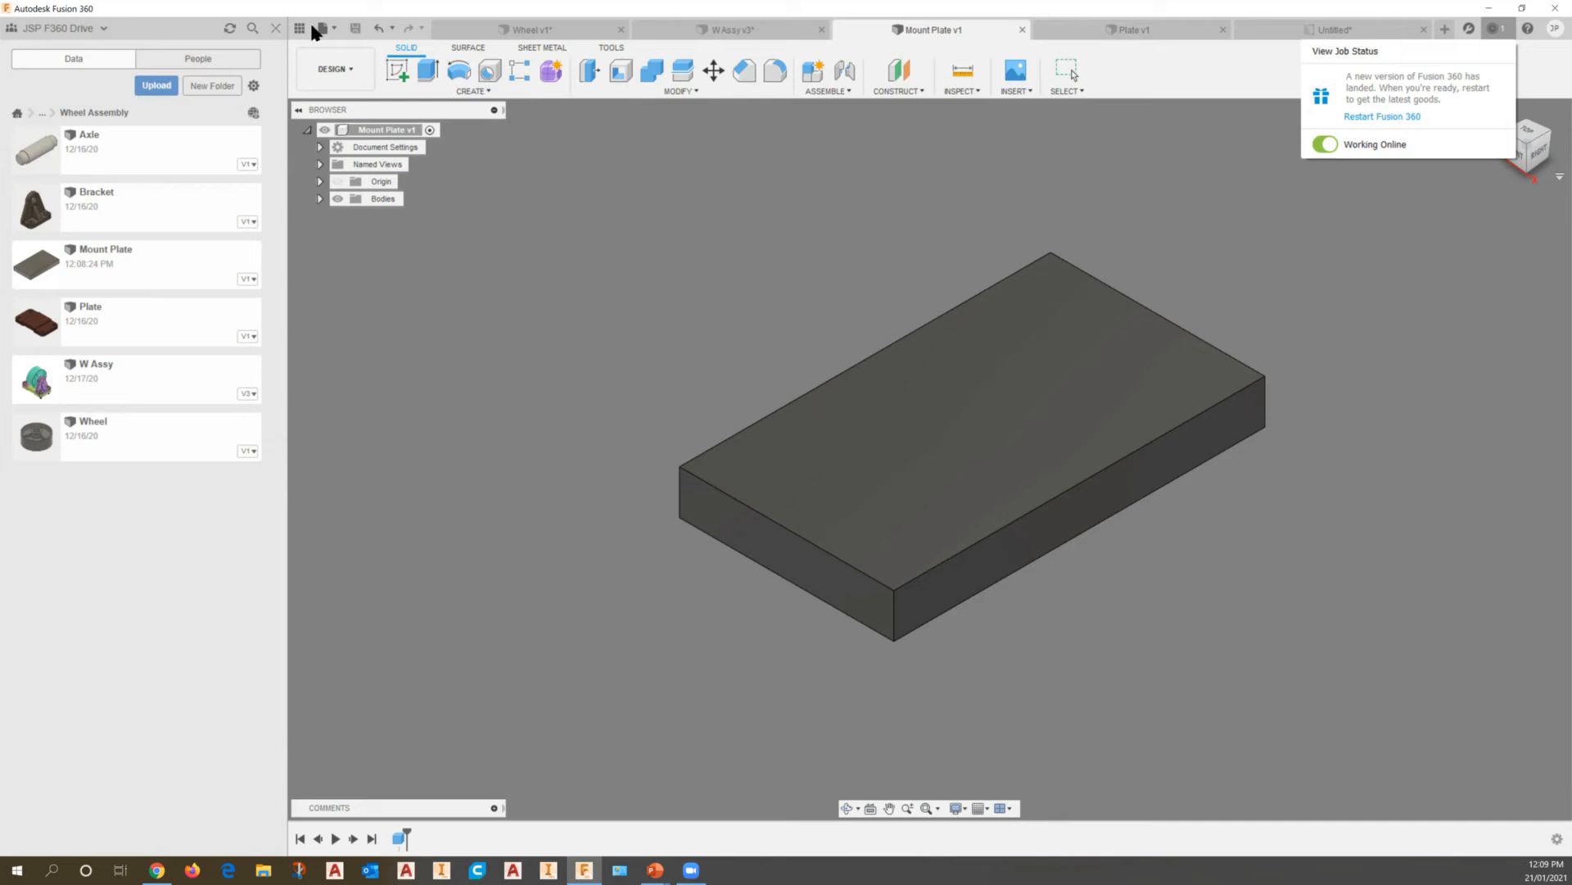
pyautogui.click(332, 30)
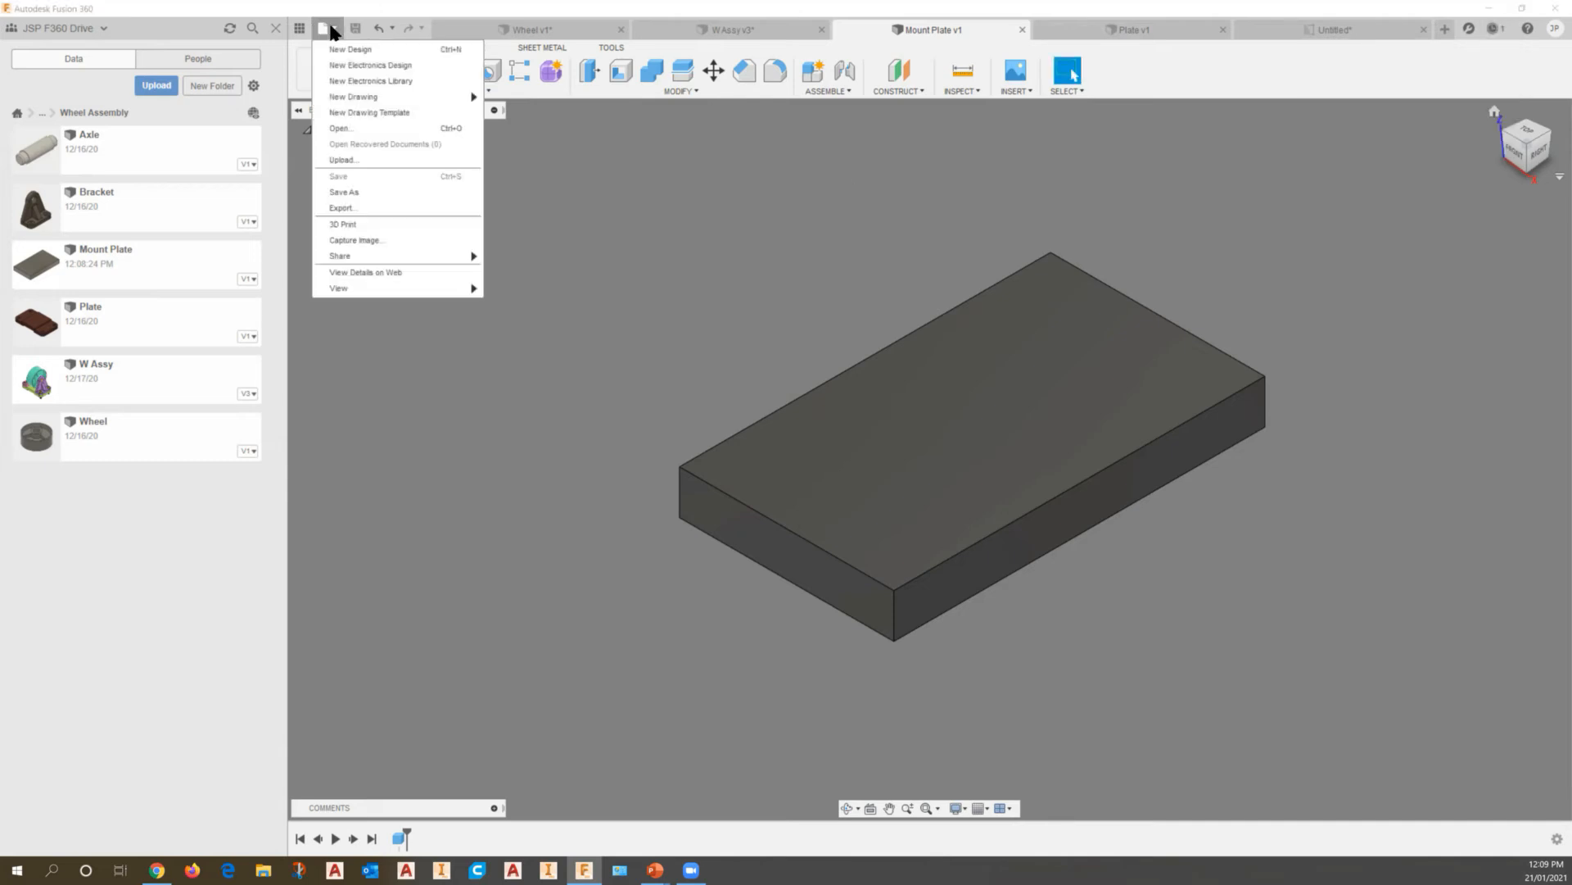
pyautogui.click(342, 208)
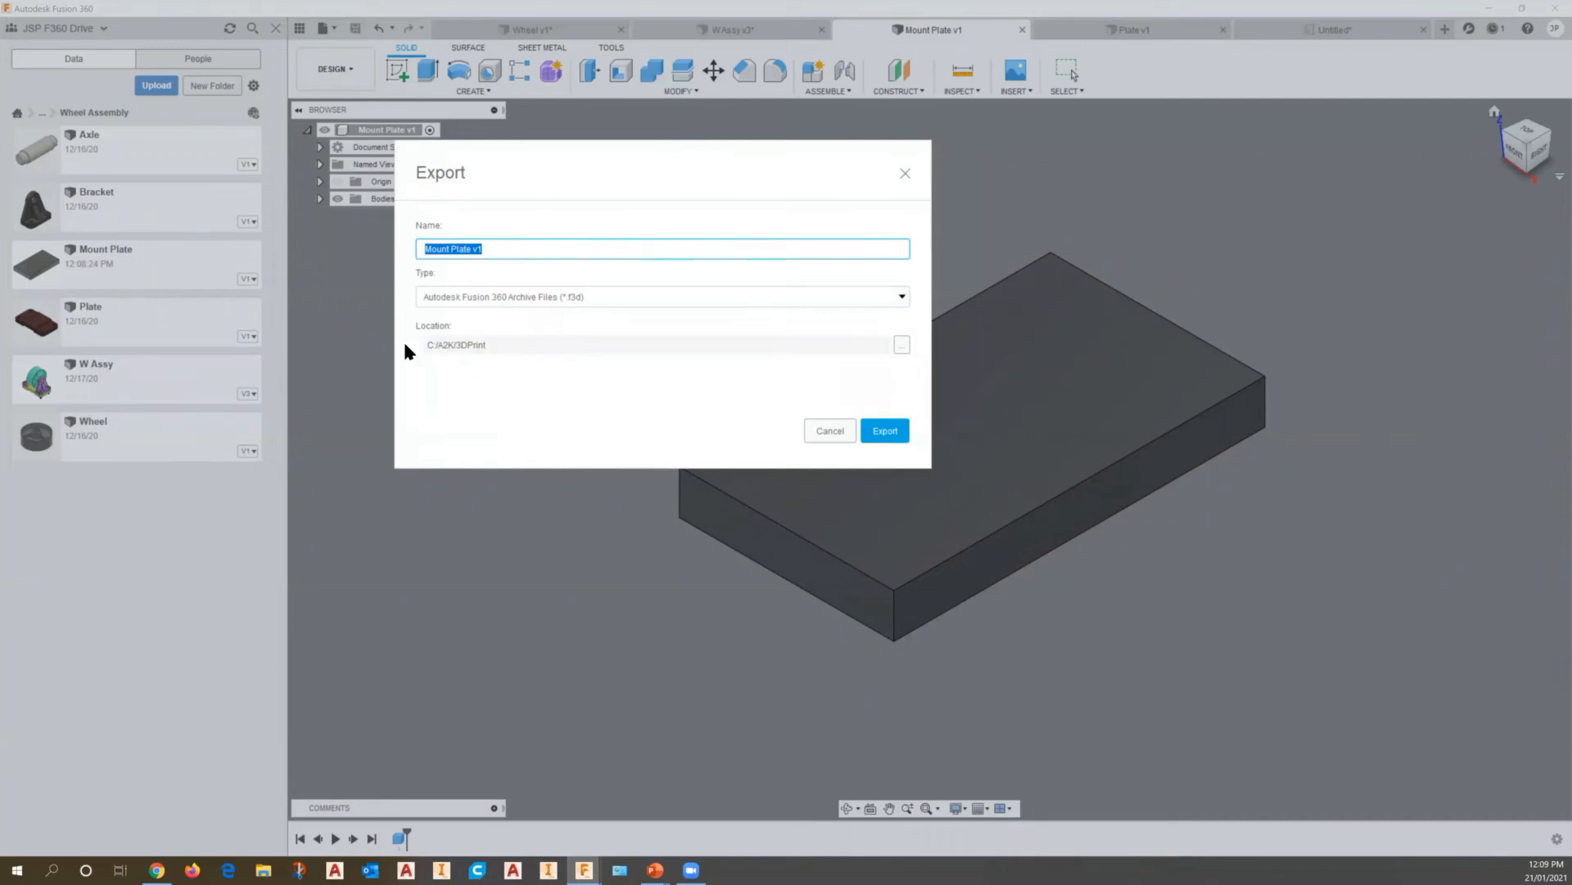
pyautogui.click(901, 345)
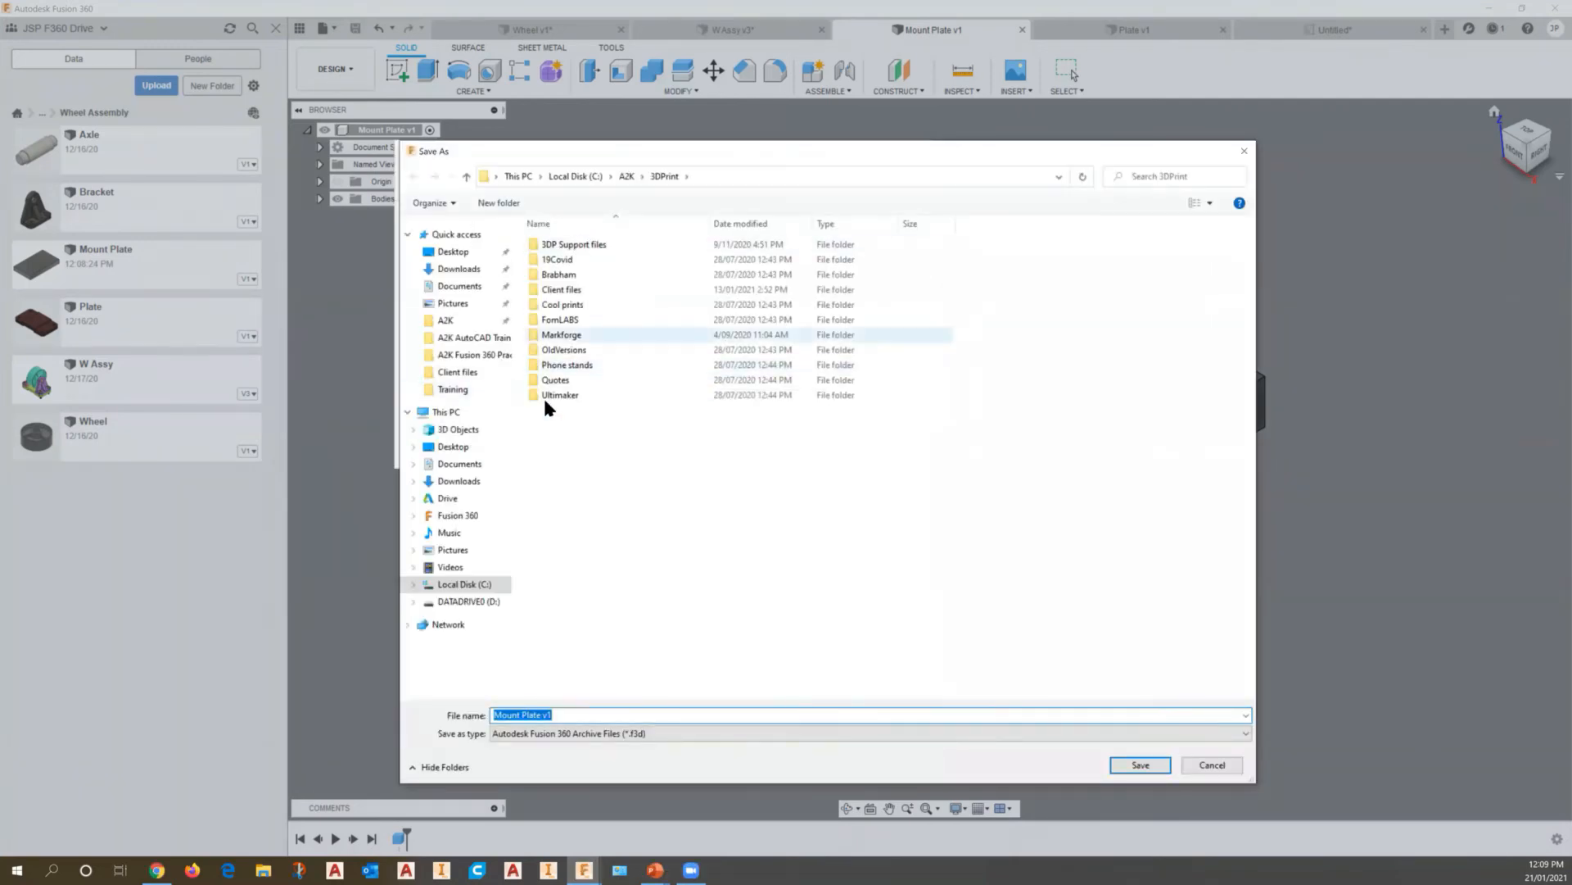
pyautogui.click(562, 177)
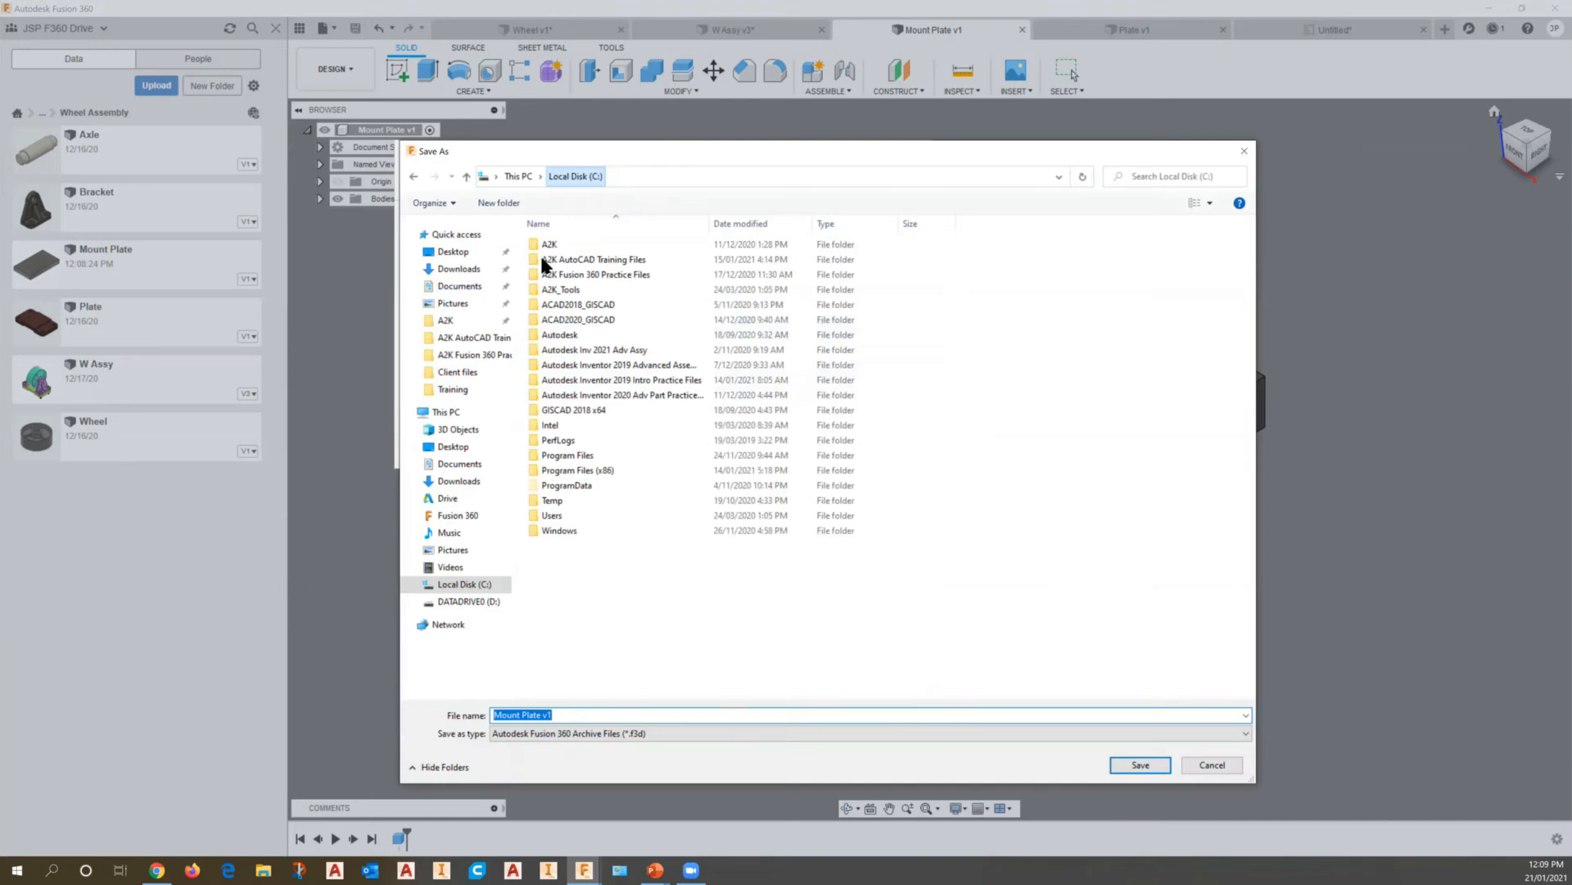
pyautogui.click(1242, 152)
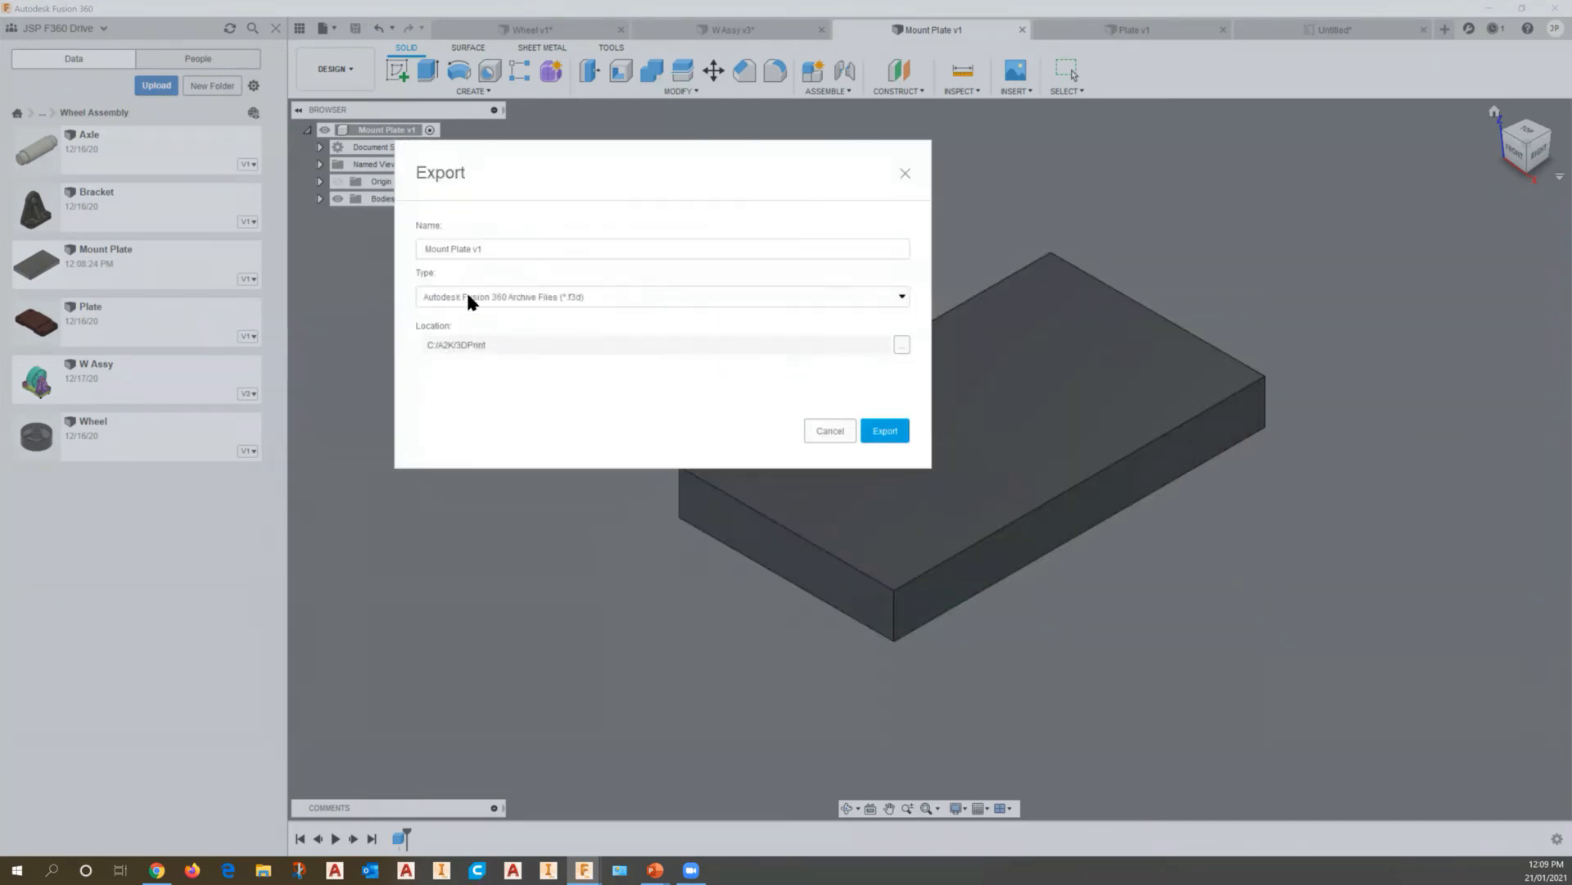
# Review the file types available for exporting the Mount Plate, from the Fusion 360 archive through DWG and STEP to STL
pyautogui.click(903, 298)
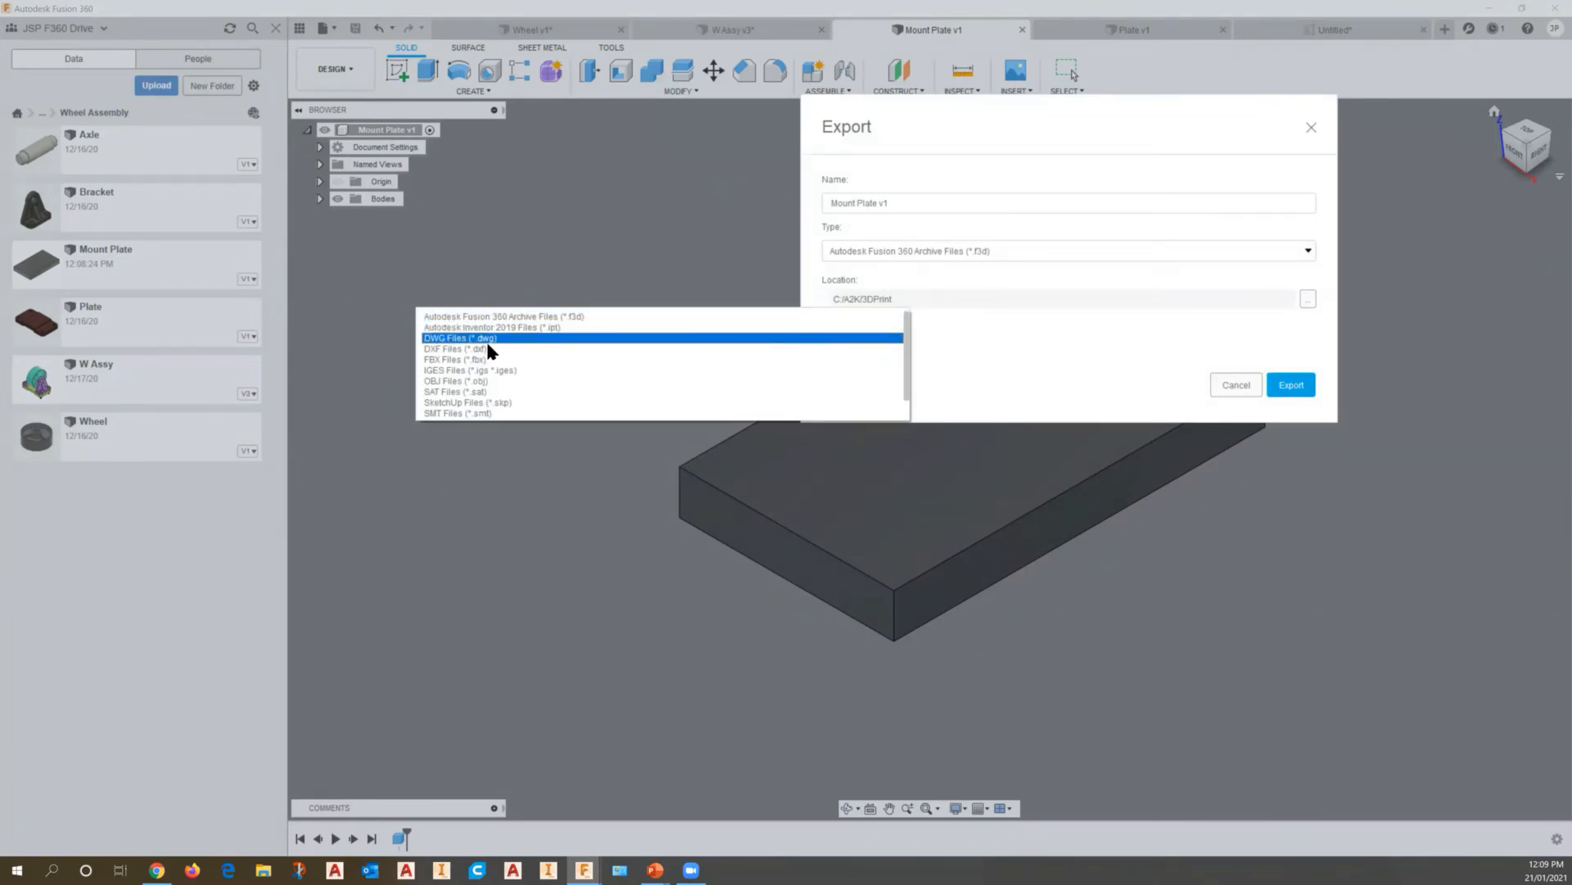
pyautogui.scroll(-1, 491, 413)
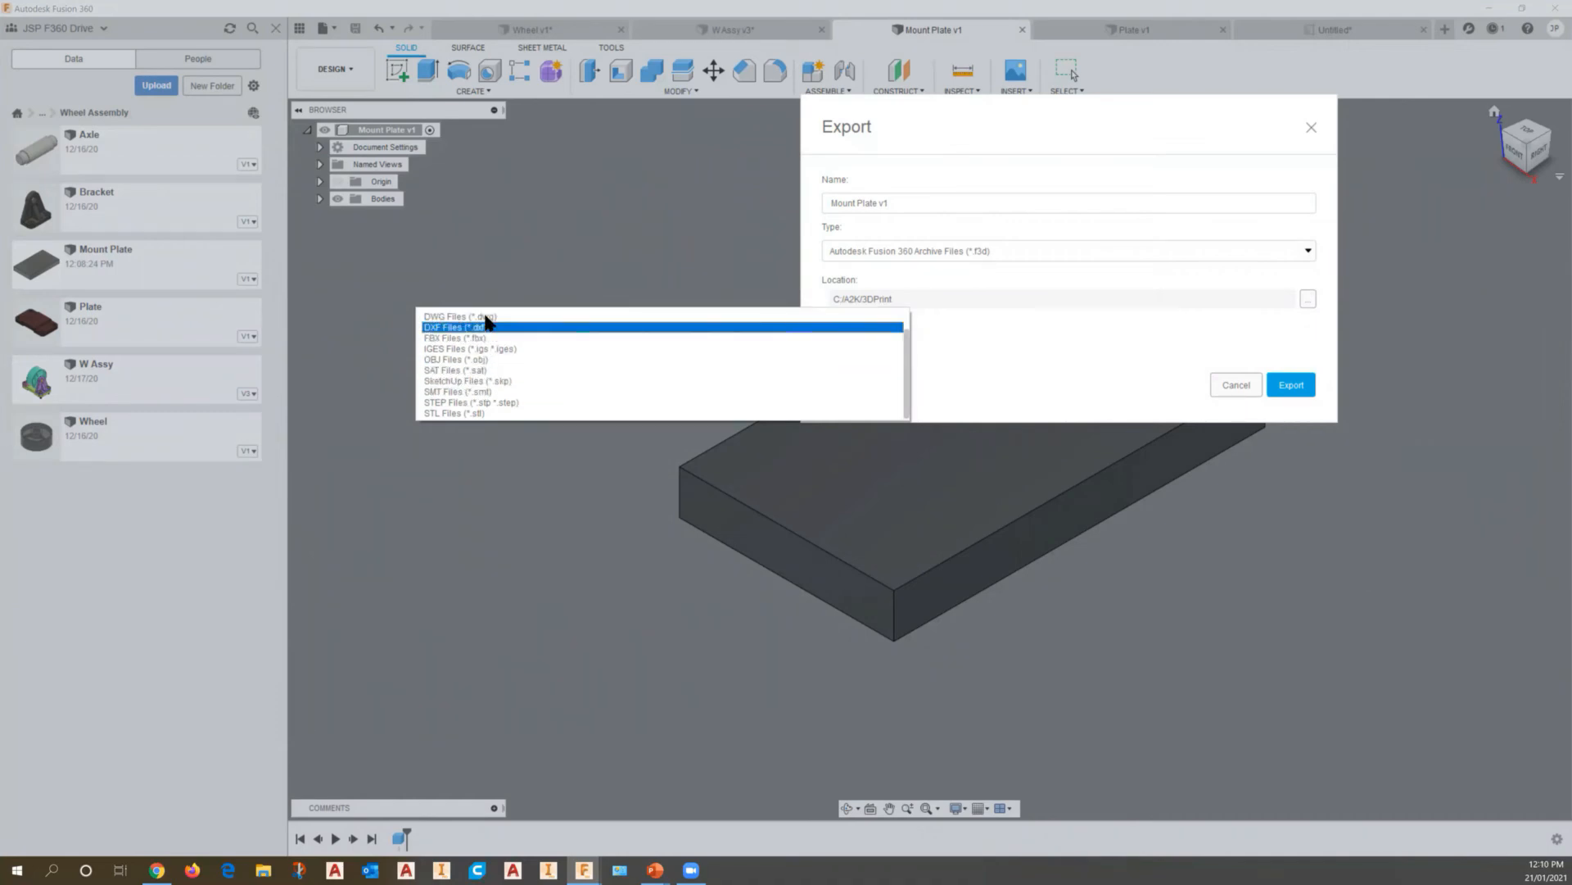
pyautogui.scroll(1, 480, 352)
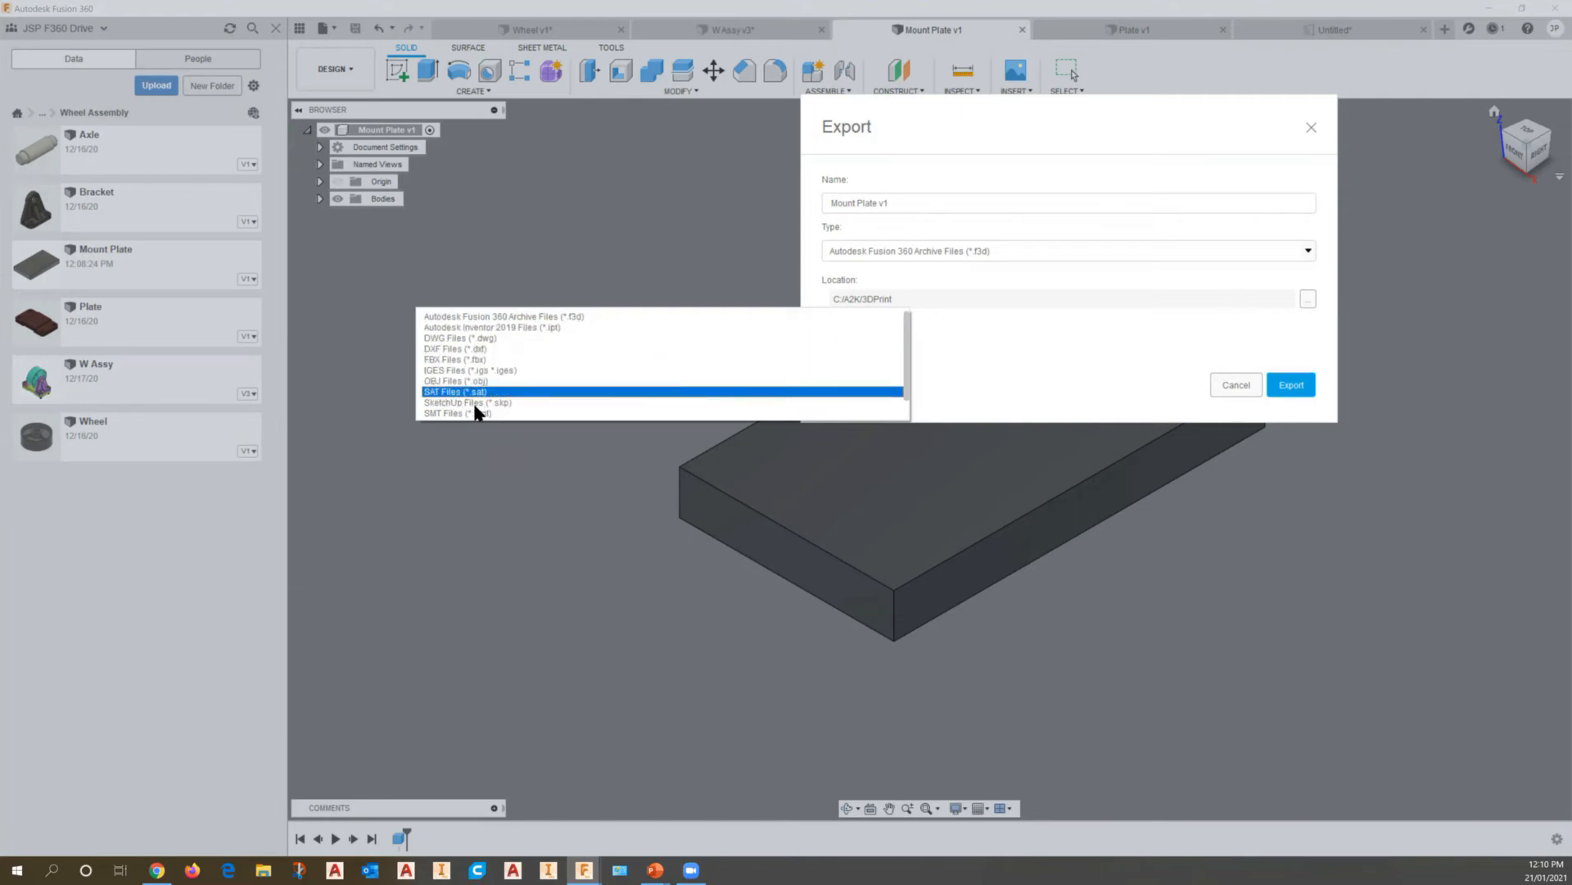
pyautogui.scroll(-1, 477, 416)
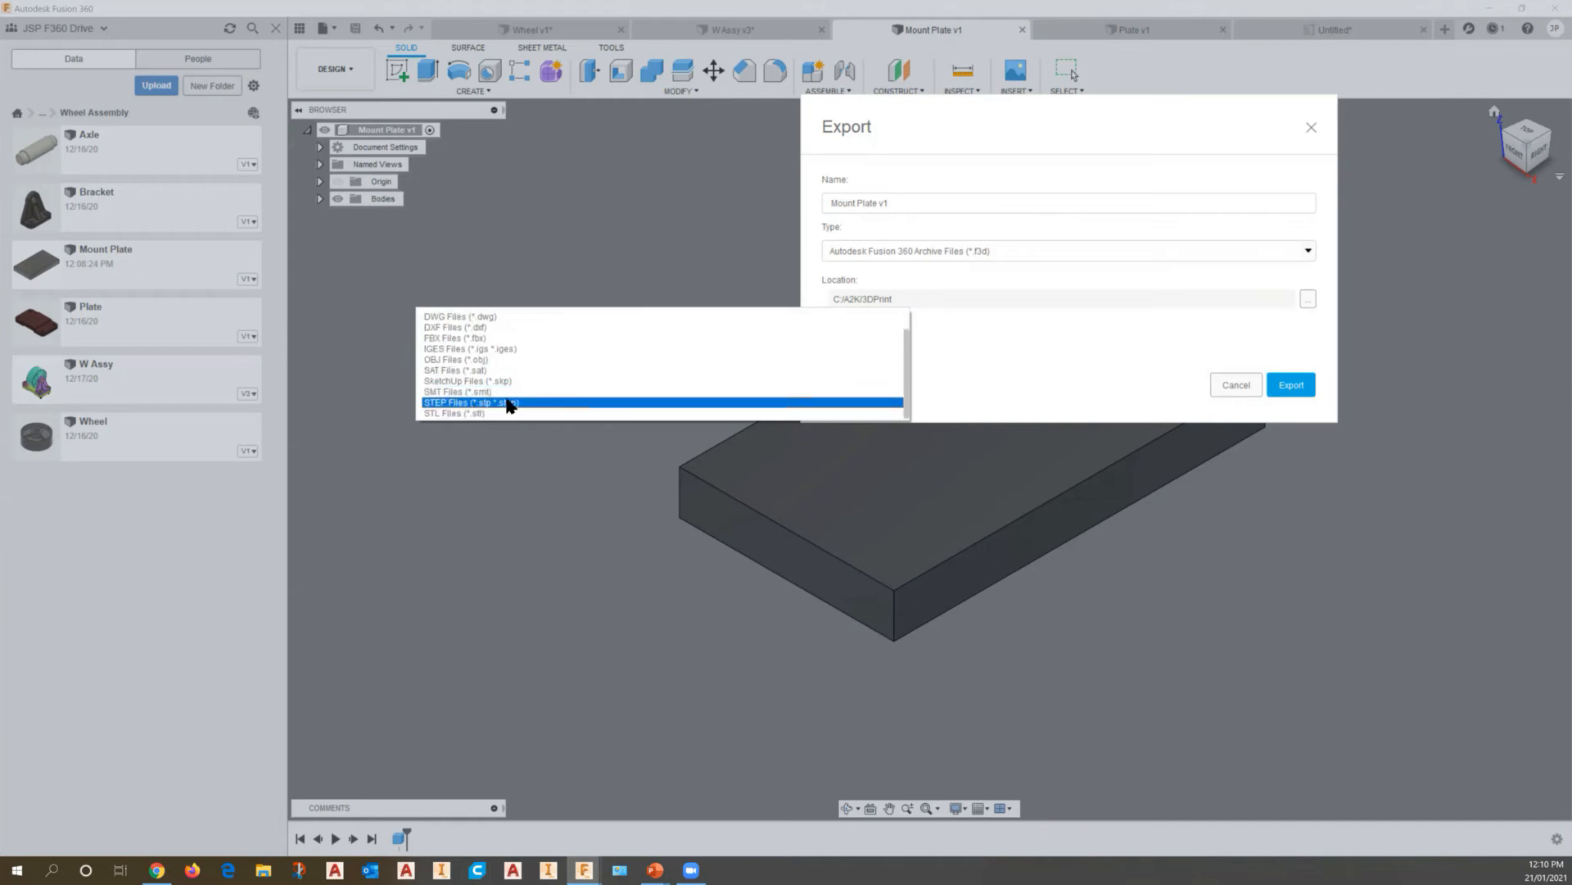
pyautogui.scroll(1, 526, 404)
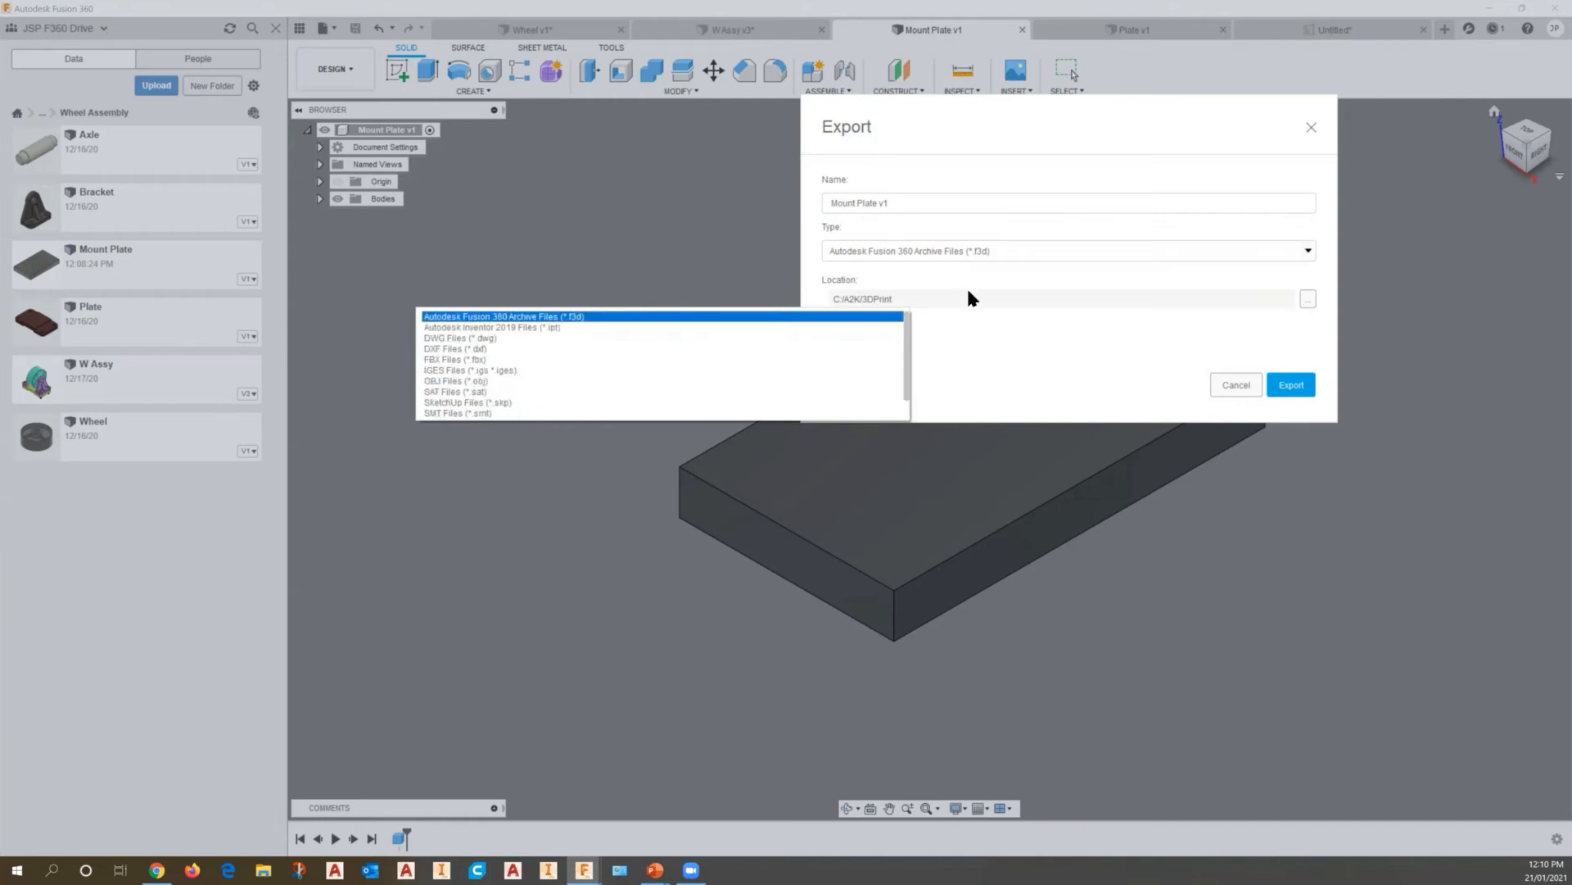
# Keep the Fusion 360 archive file type and close the Mount Plate's export settings without exporting
pyautogui.click(1012, 266)
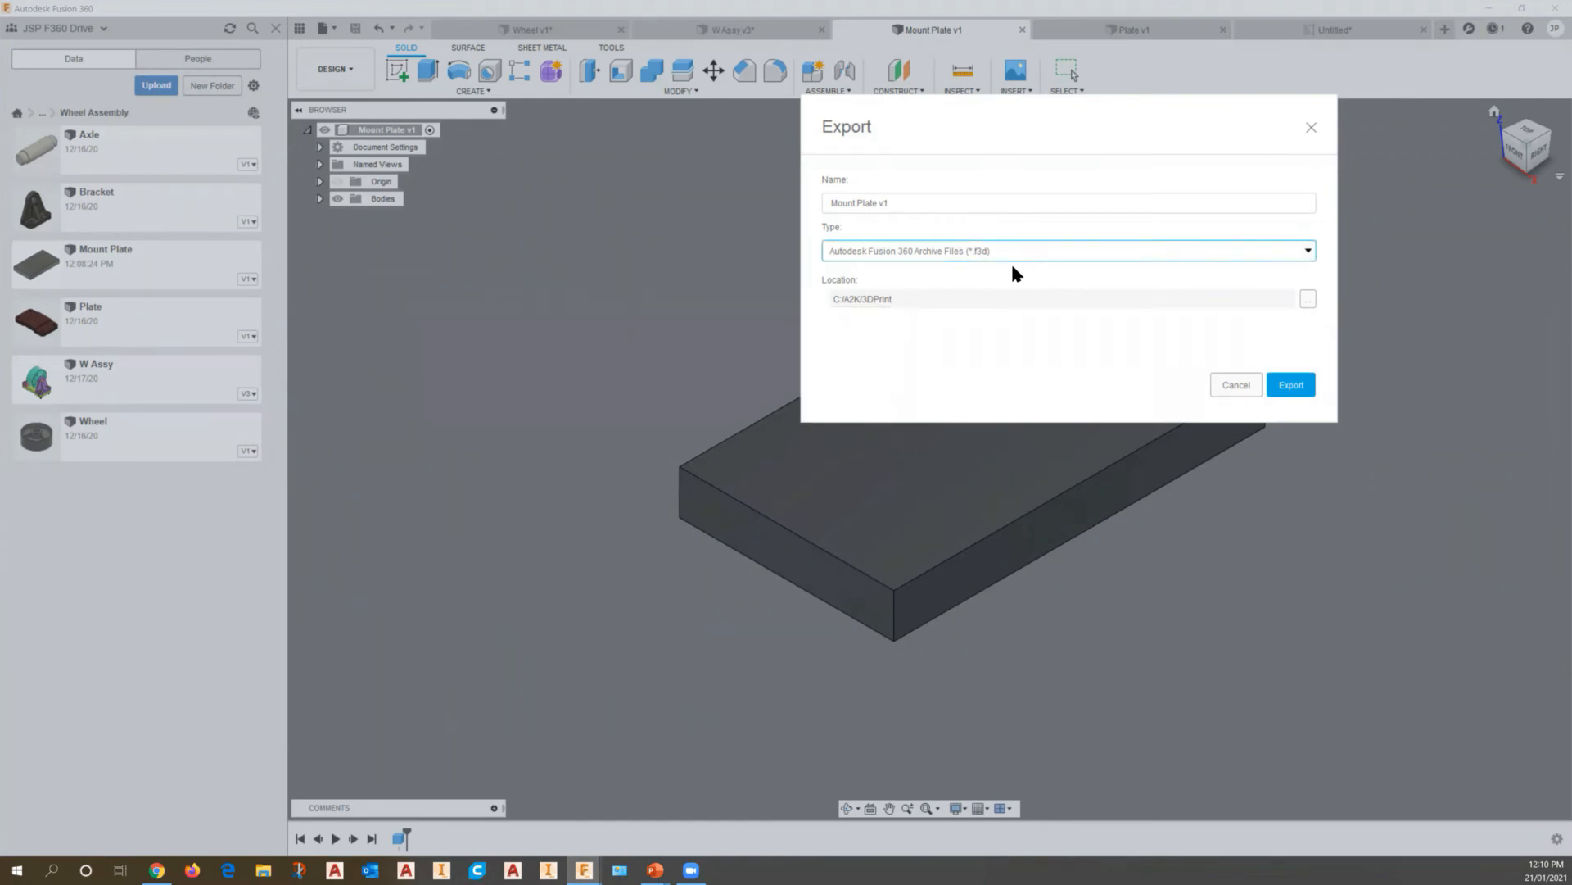
pyautogui.click(1230, 385)
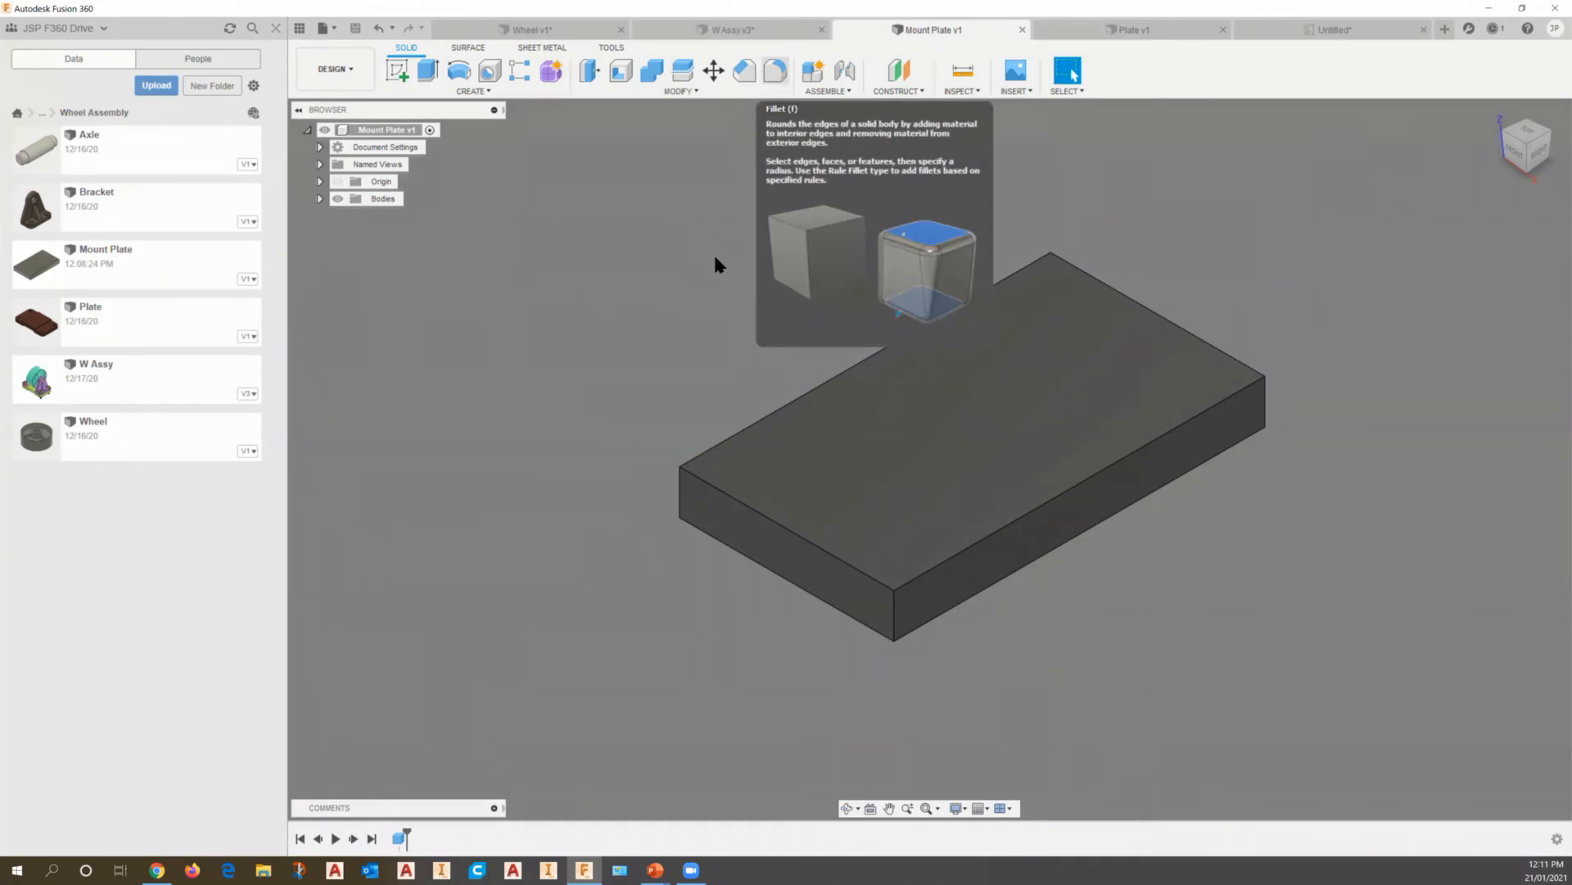
# Fillet the four vertical corner edges of the box with a constant 12 mm radius
pyautogui.click(773, 71)
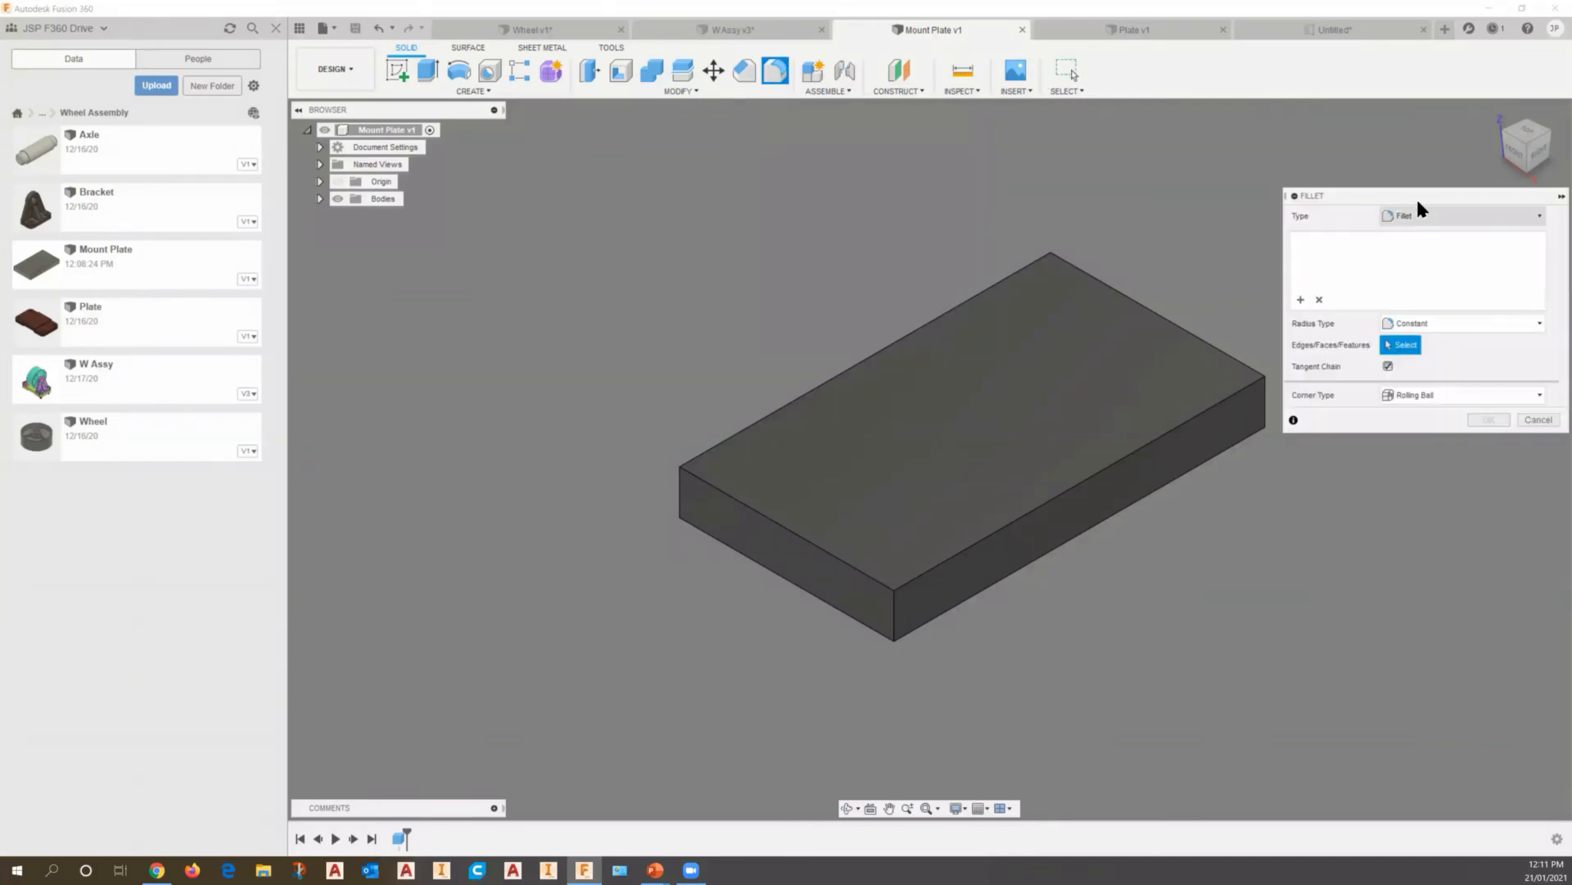
pyautogui.moveTo(1397, 200); pyautogui.dragTo(1372, 152)
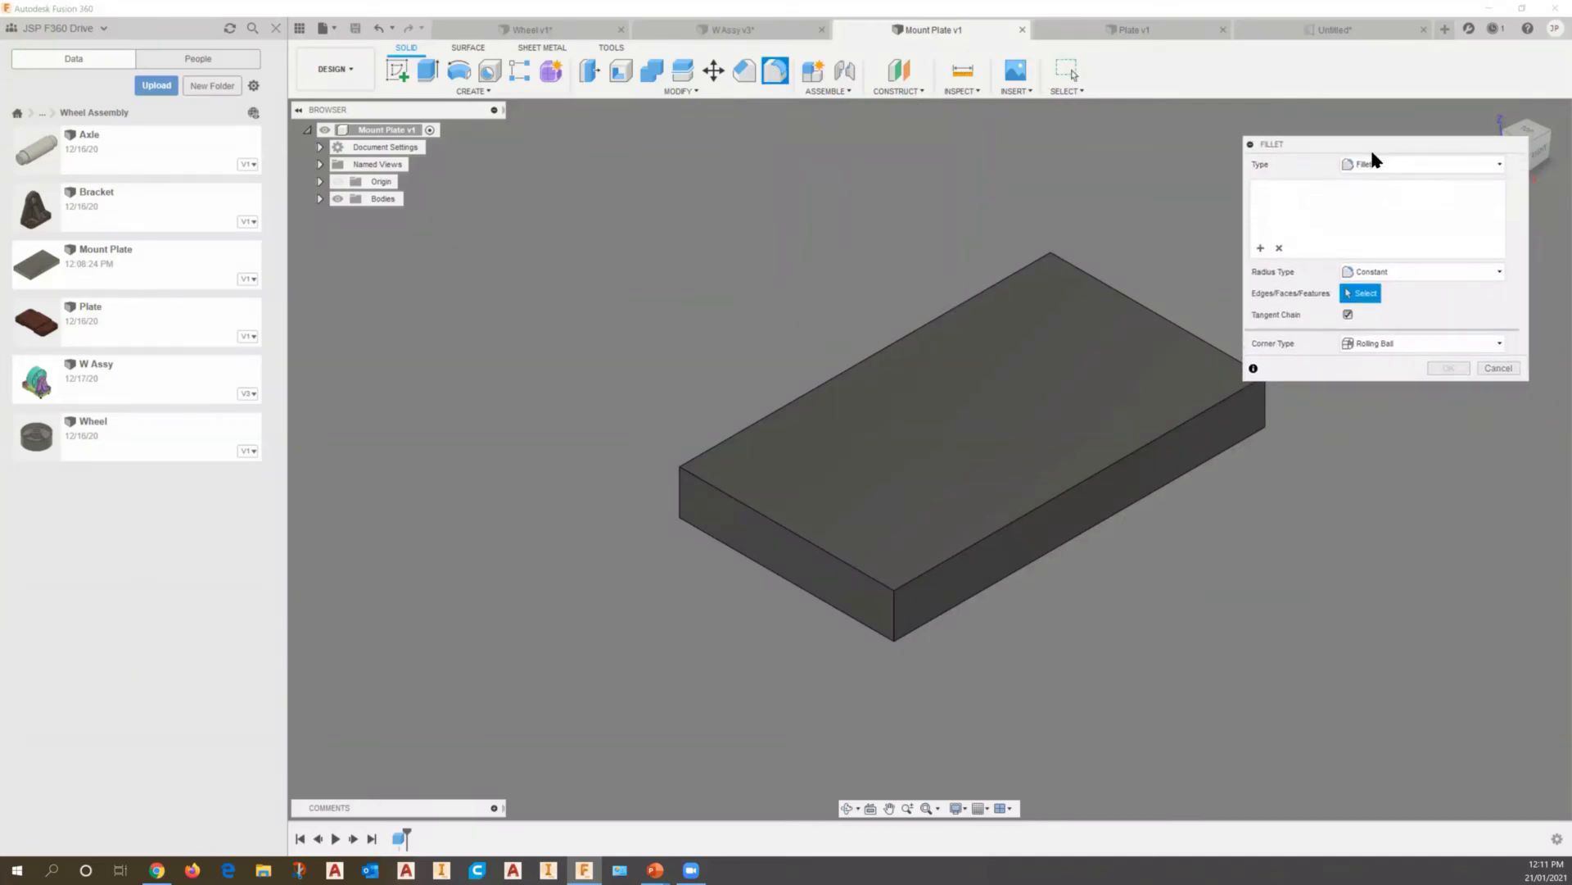
pyautogui.click(893, 616)
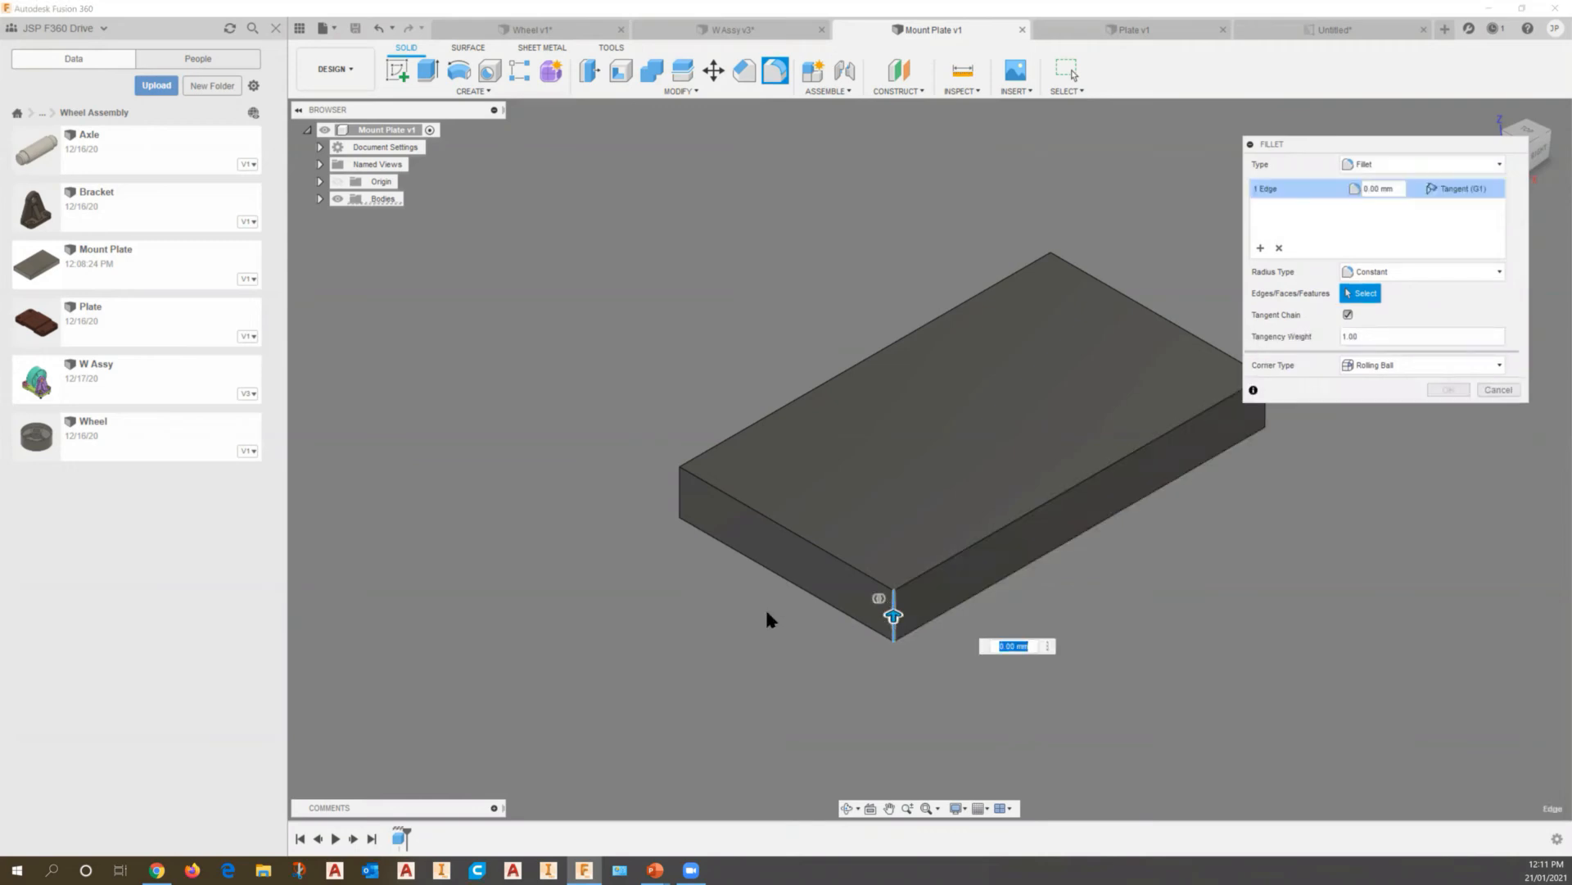
pyautogui.click(678, 496)
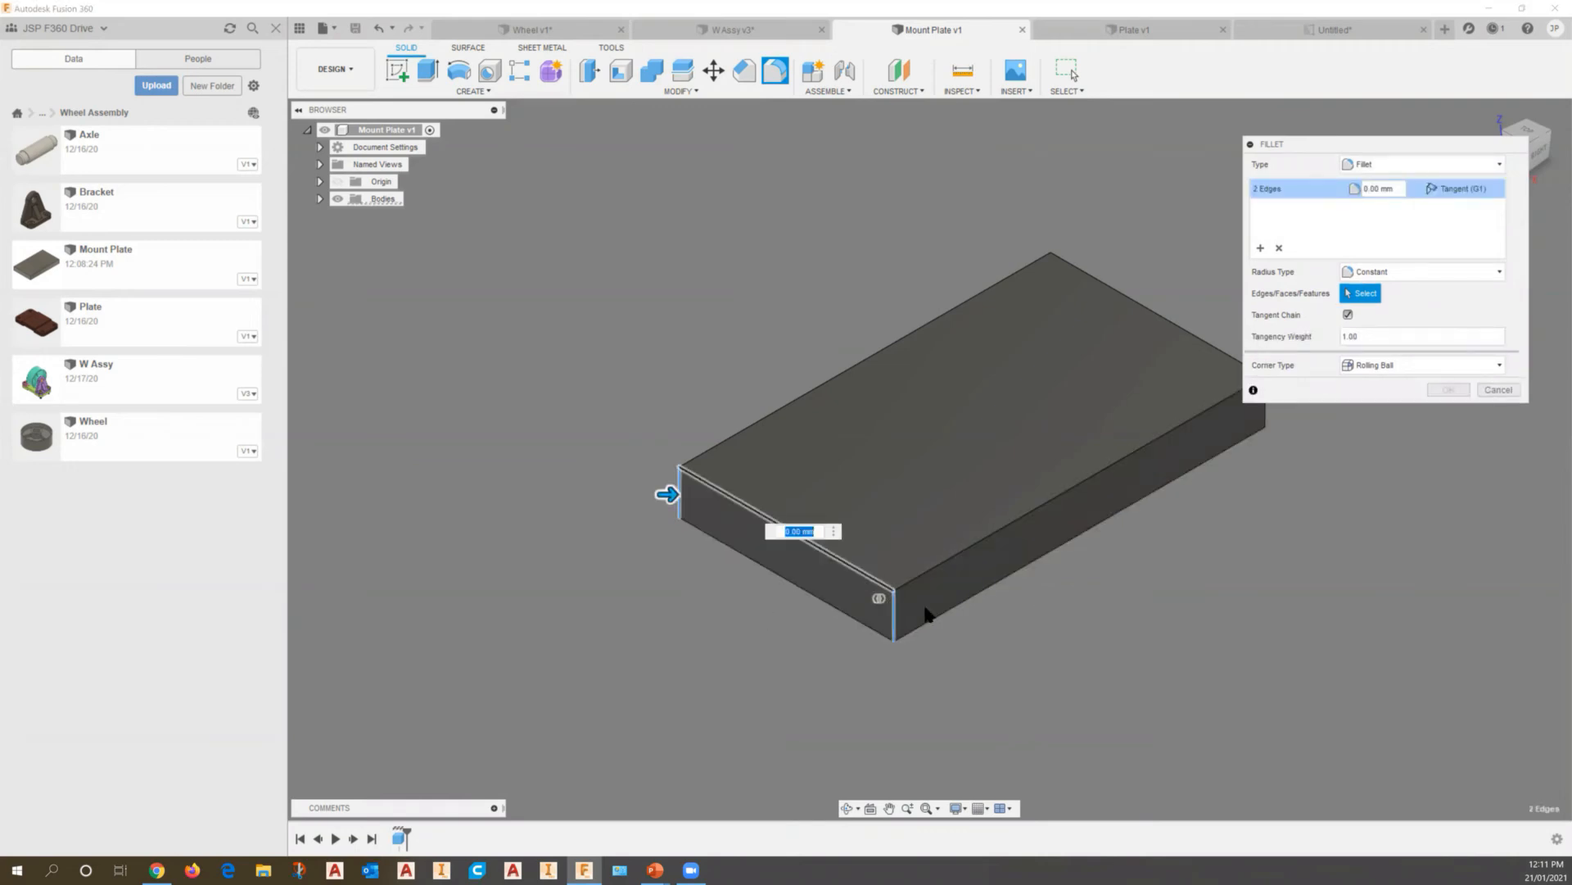
pyautogui.moveTo(828, 660); pyautogui.dragTo(856, 564, button='middle')
pyautogui.scroll(-1, 856, 565)
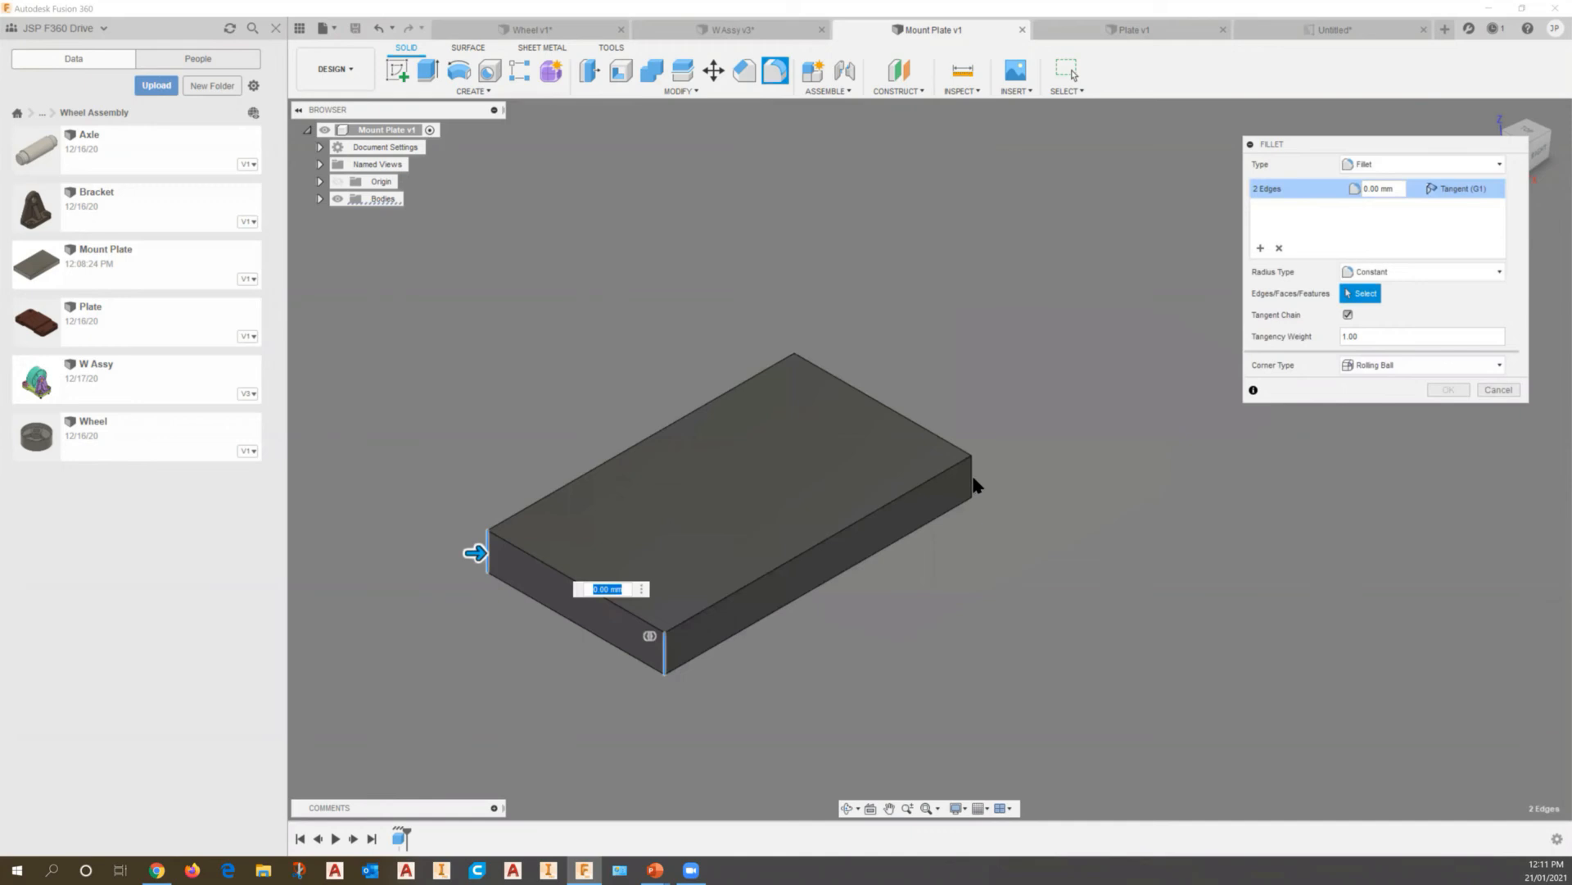
pyautogui.click(971, 473)
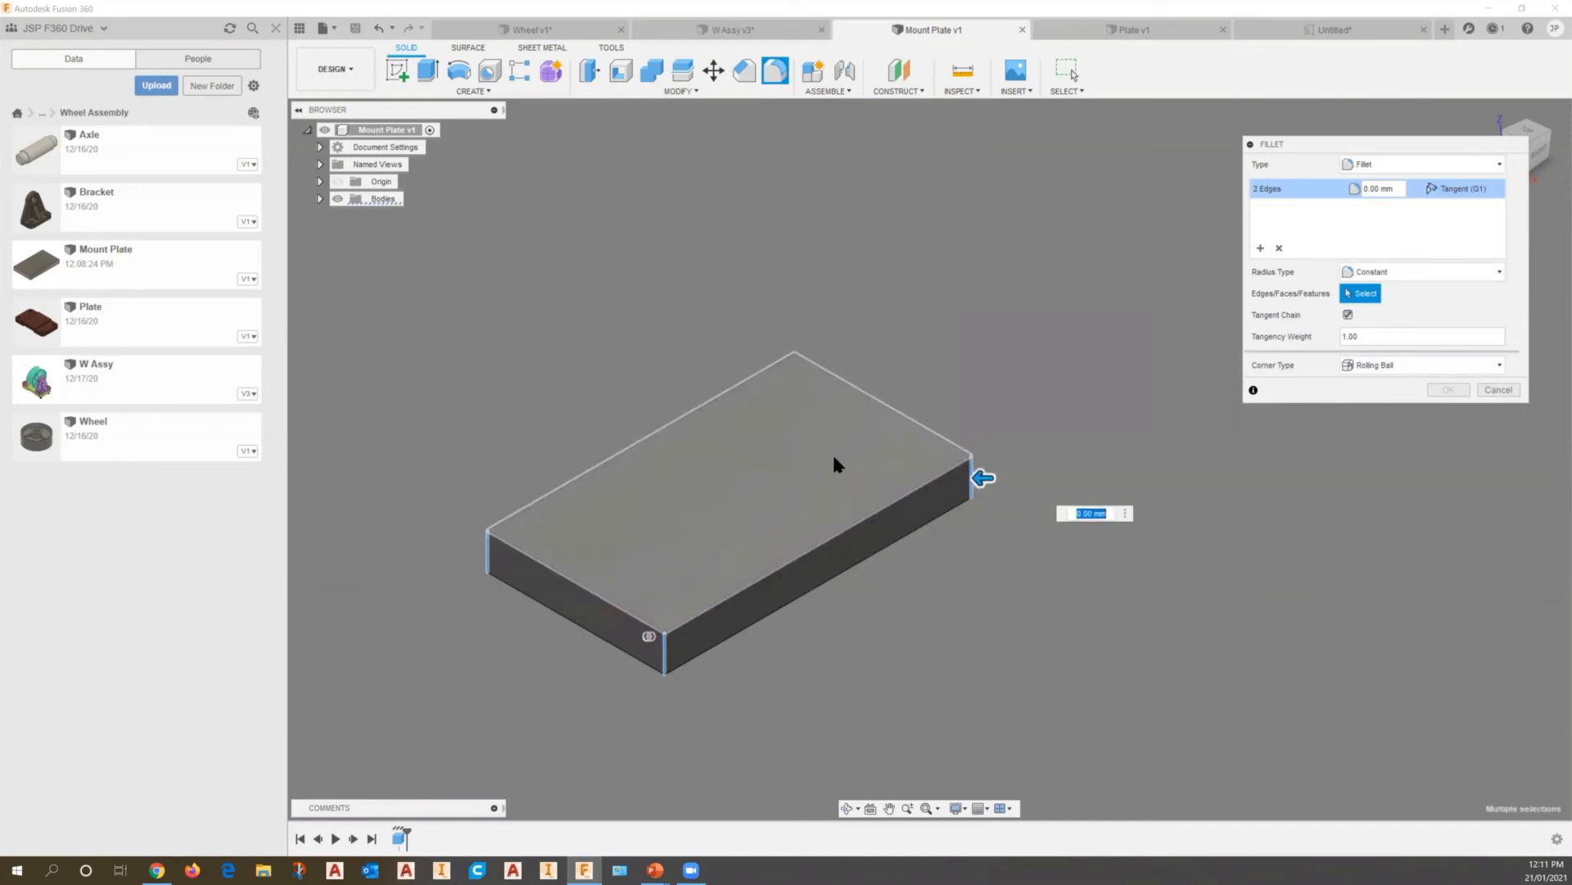
pyautogui.keyDown('shift'); pyautogui.moveTo(807, 447); pyautogui.dragTo(705, 460, button='middle'); pyautogui.keyUp('shift')
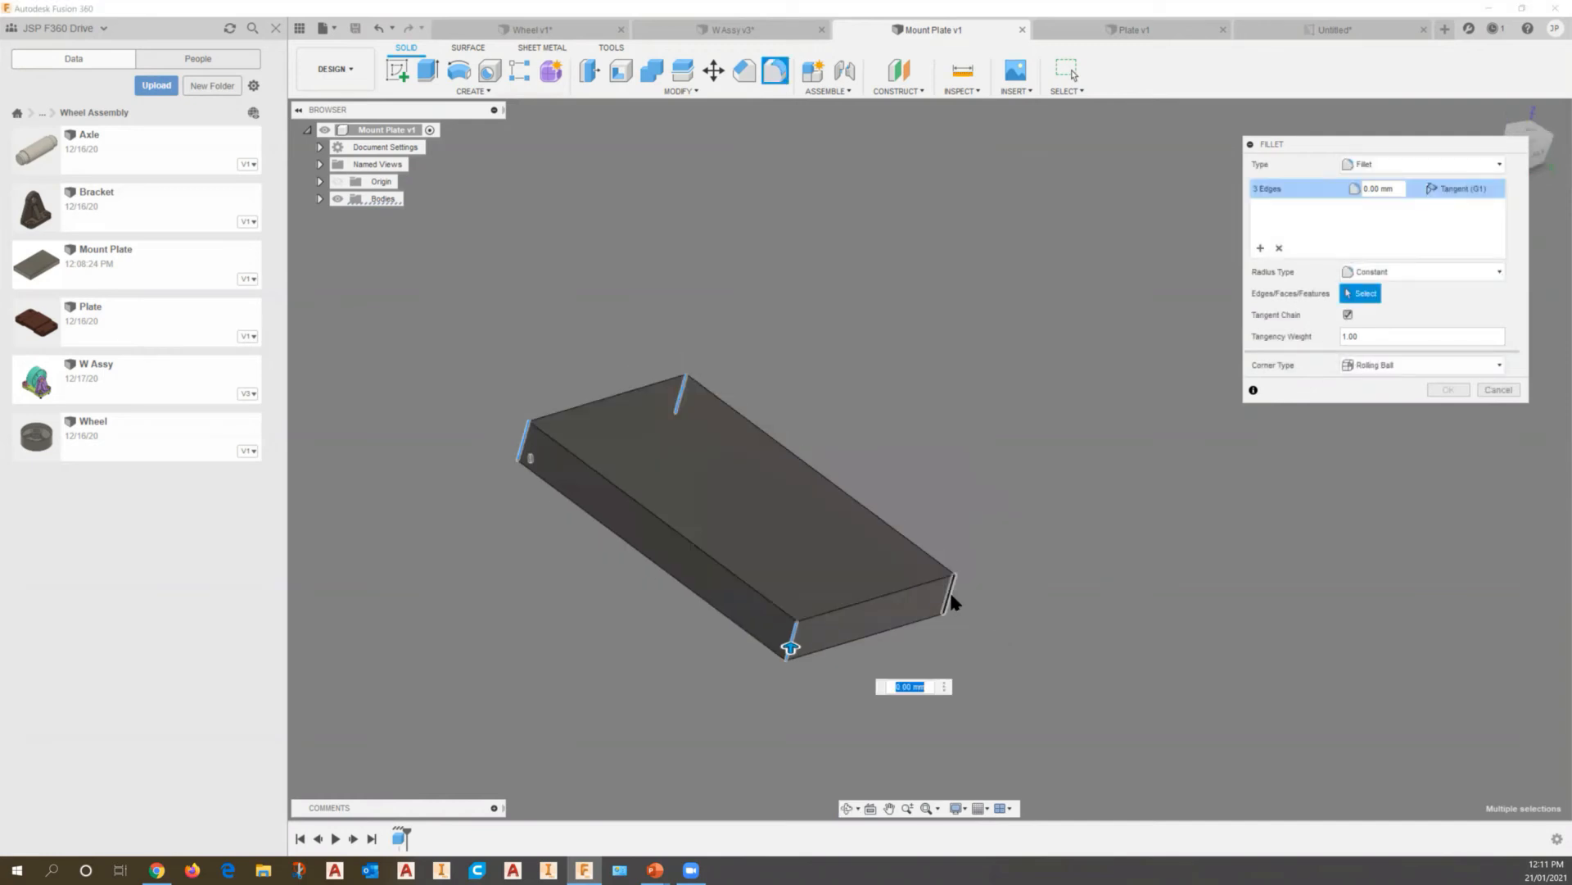
pyautogui.click(950, 598)
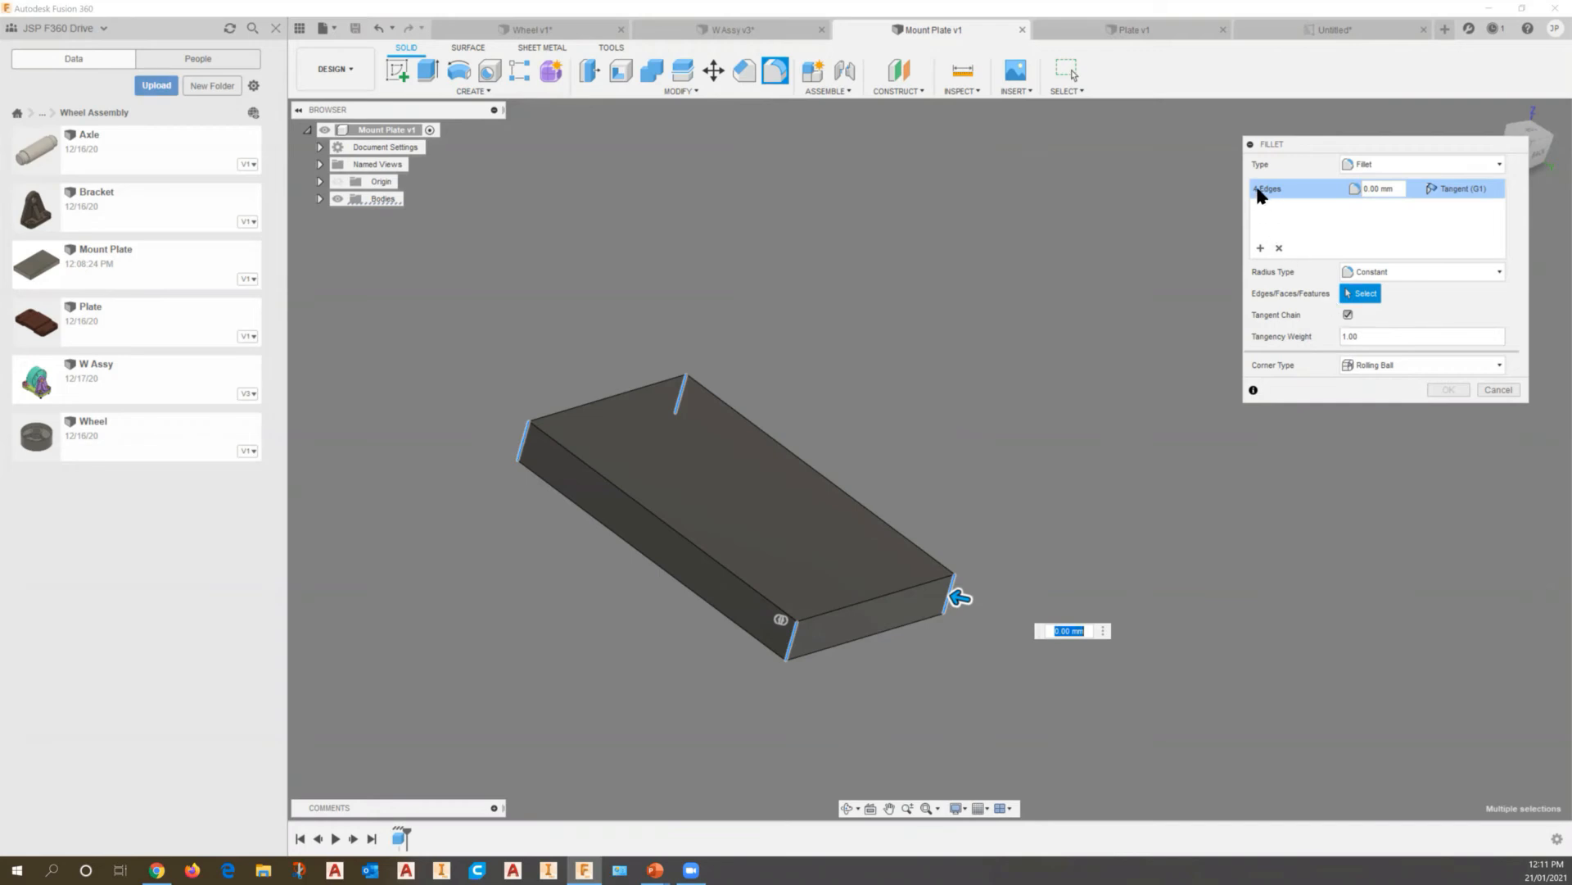
pyautogui.click(1367, 187)
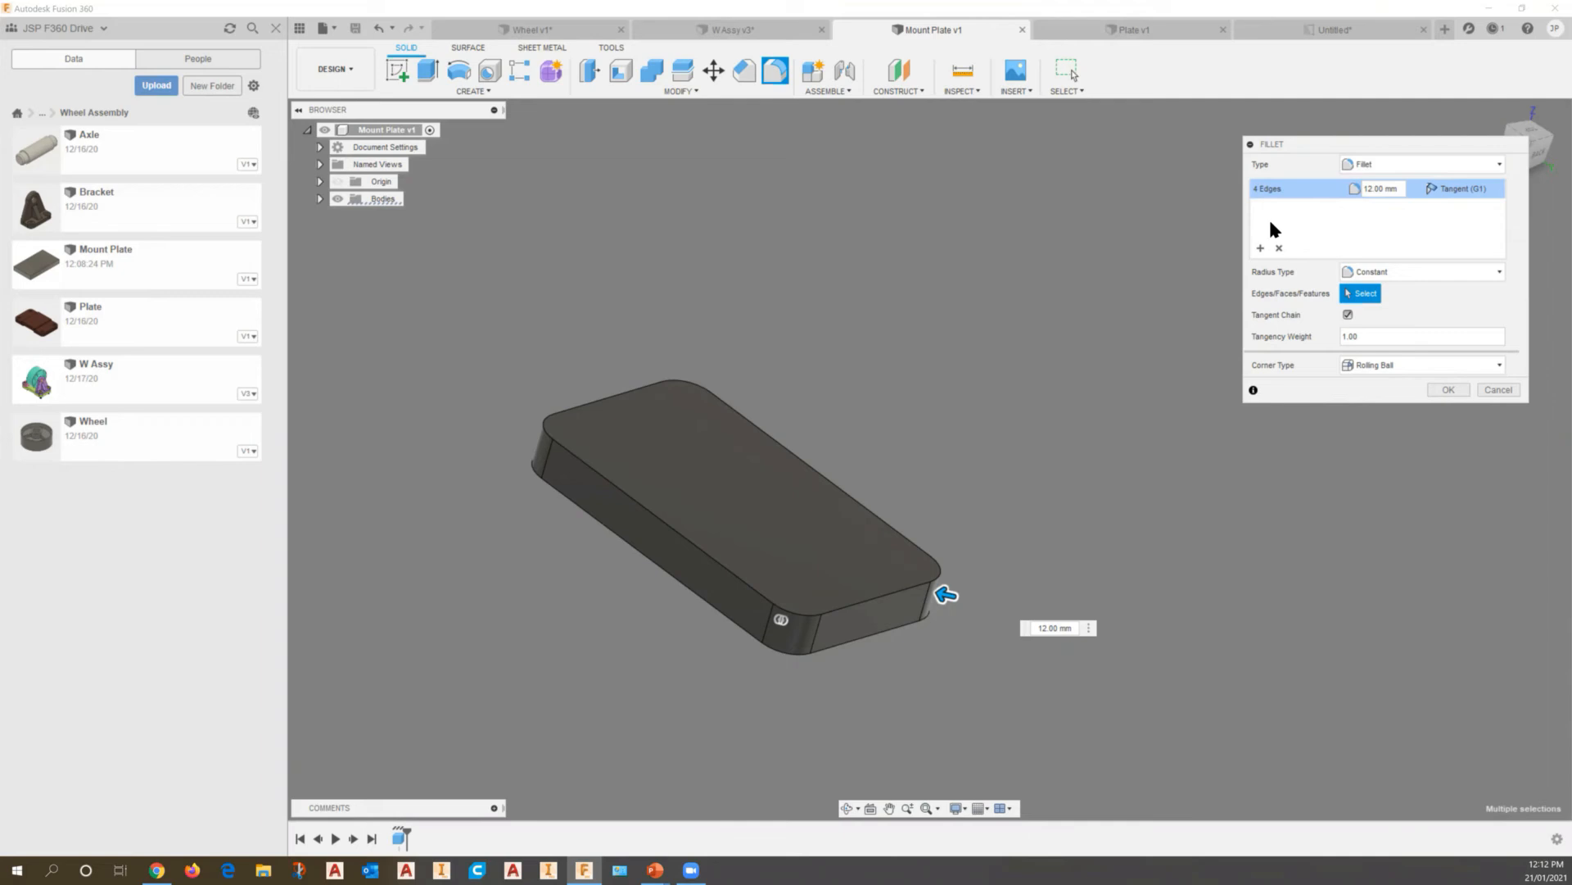
# Try a second fillet selection set with a 3 mm radius on one long upper edge, and remove that set
pyautogui.click(1261, 248)
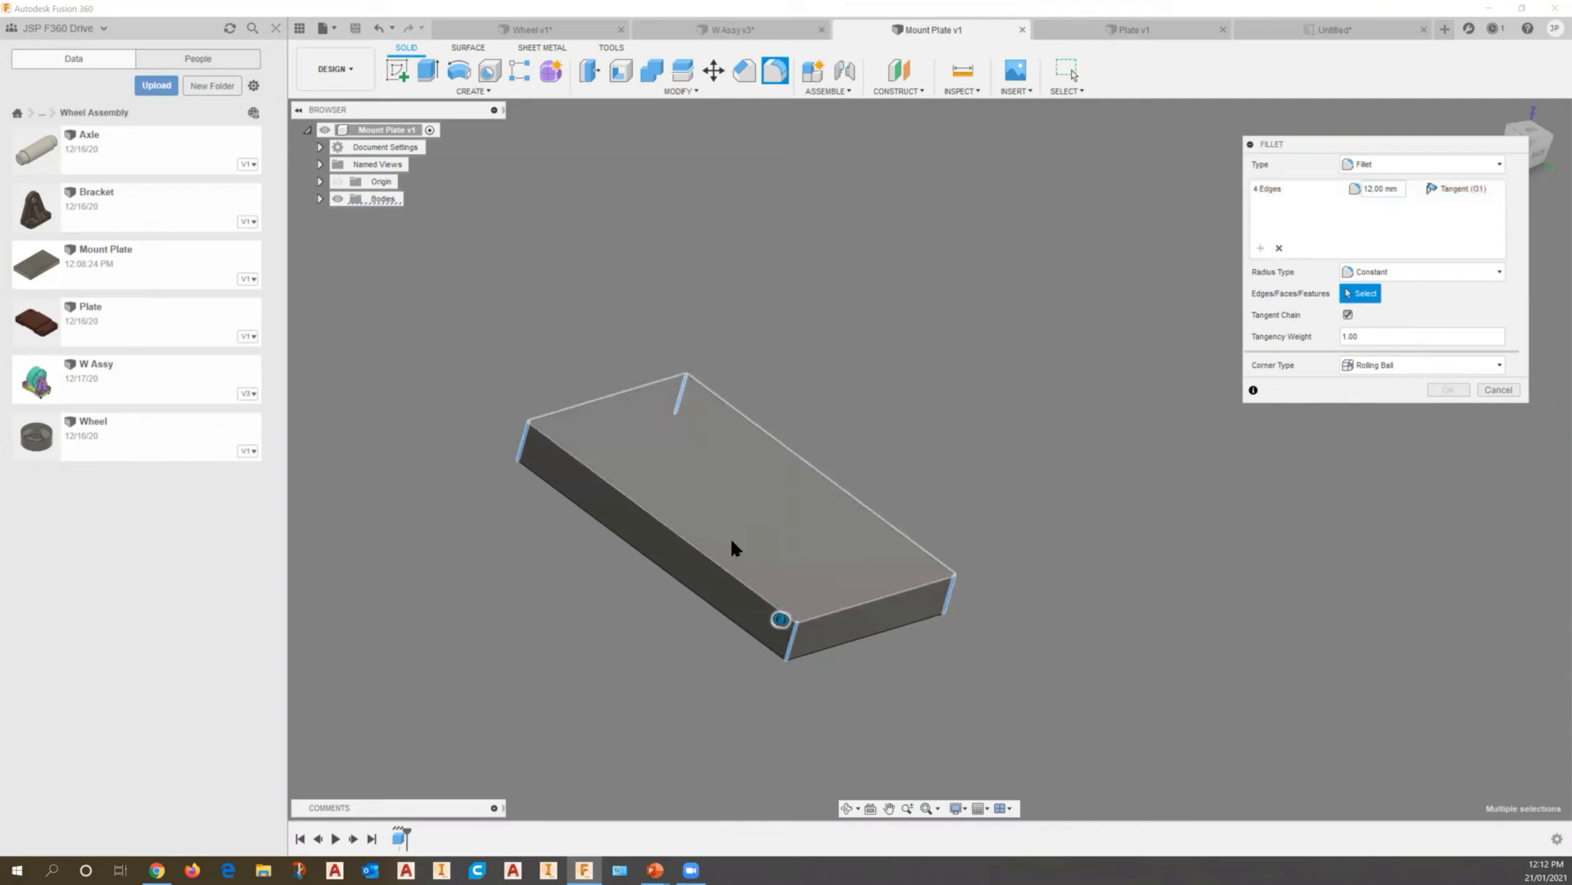
pyautogui.click(702, 554)
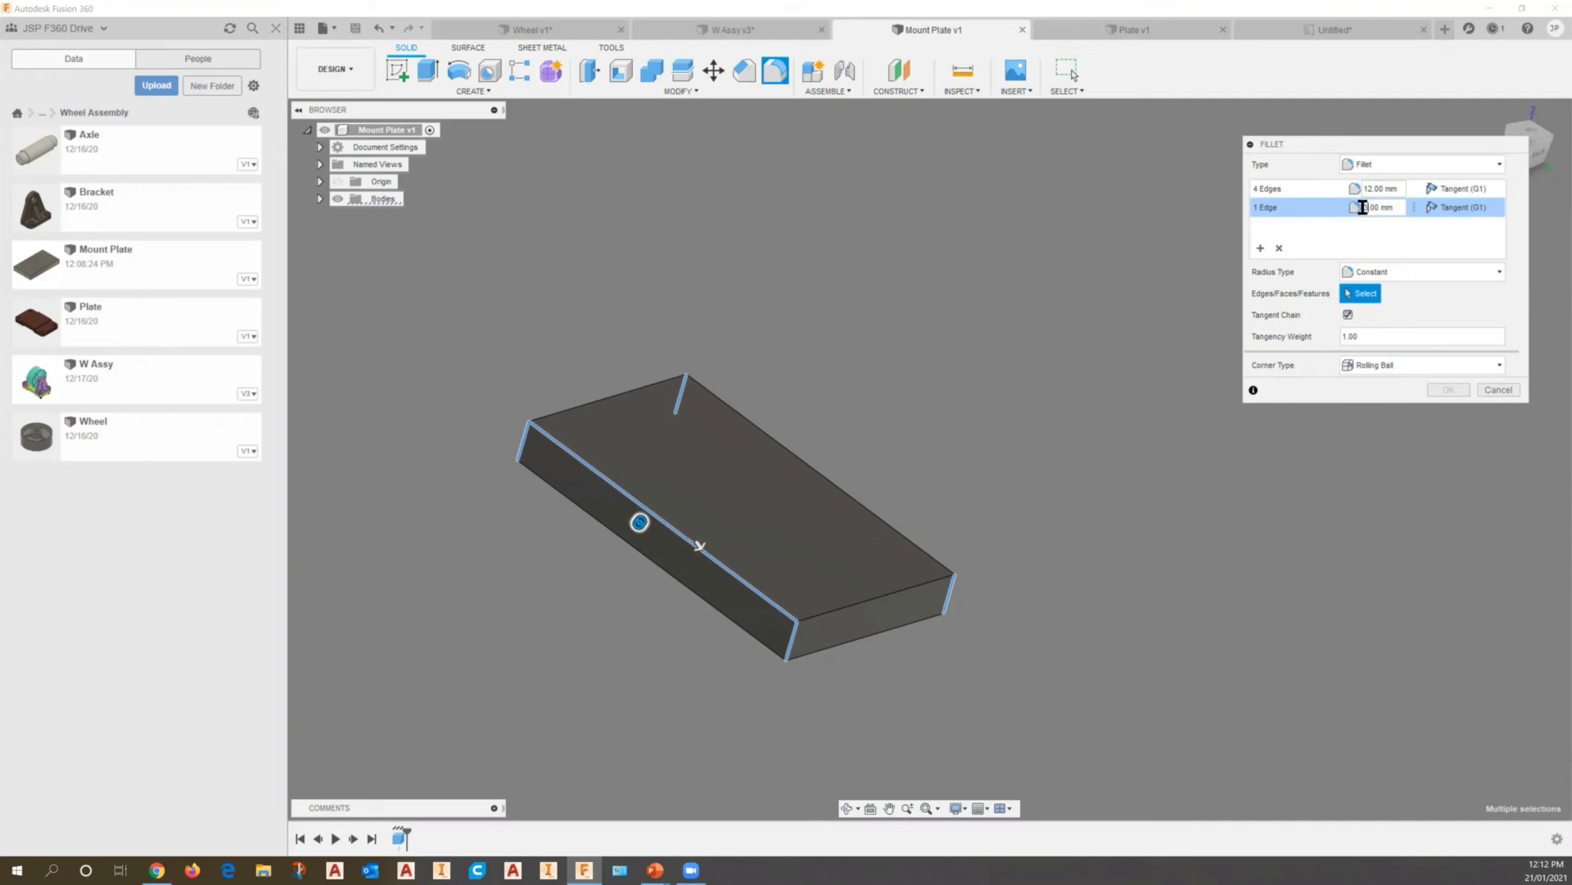
pyautogui.write('3')
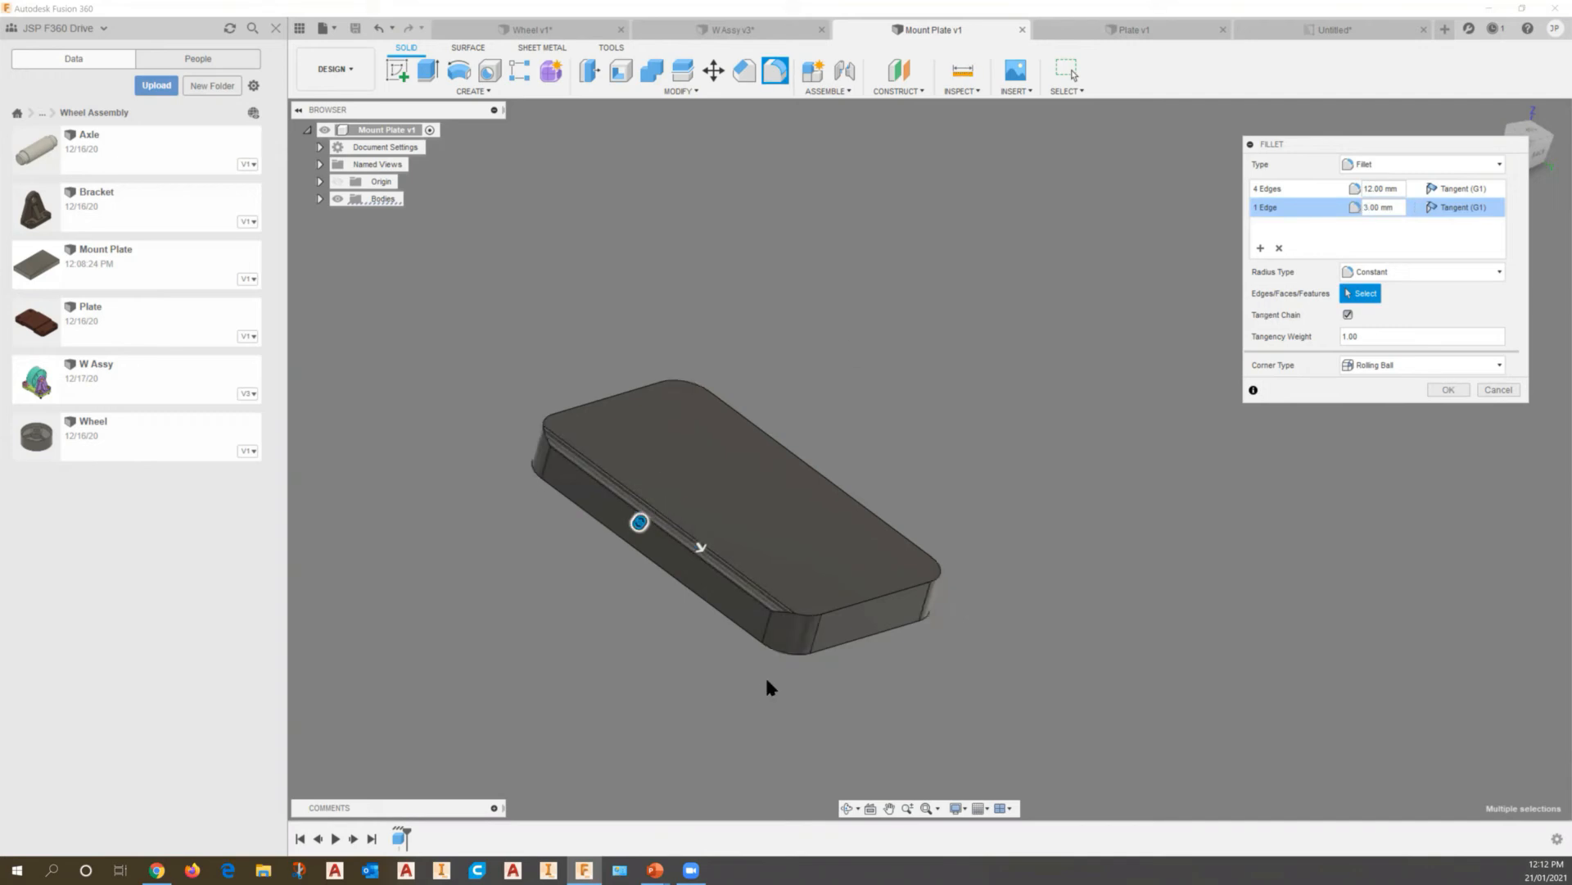
pyautogui.click(1370, 188)
pyautogui.click(1449, 391)
pyautogui.click(1280, 247)
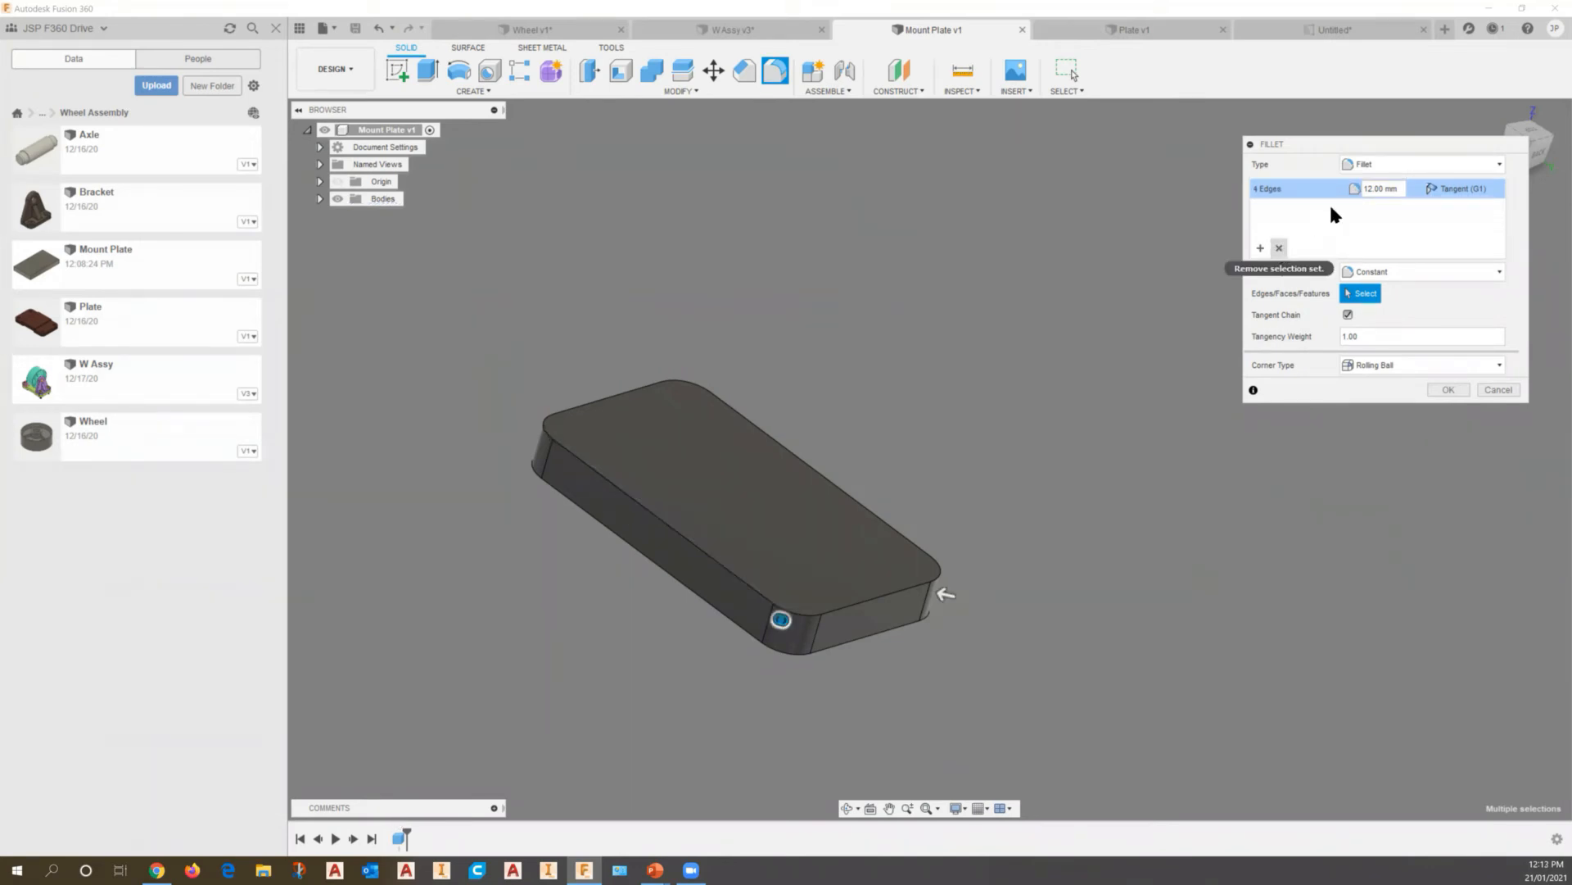
# Apply the 12 mm corner fillets and check the Plate's dimensioned drawing before returning to the Mount Plate design
pyautogui.click(1448, 390)
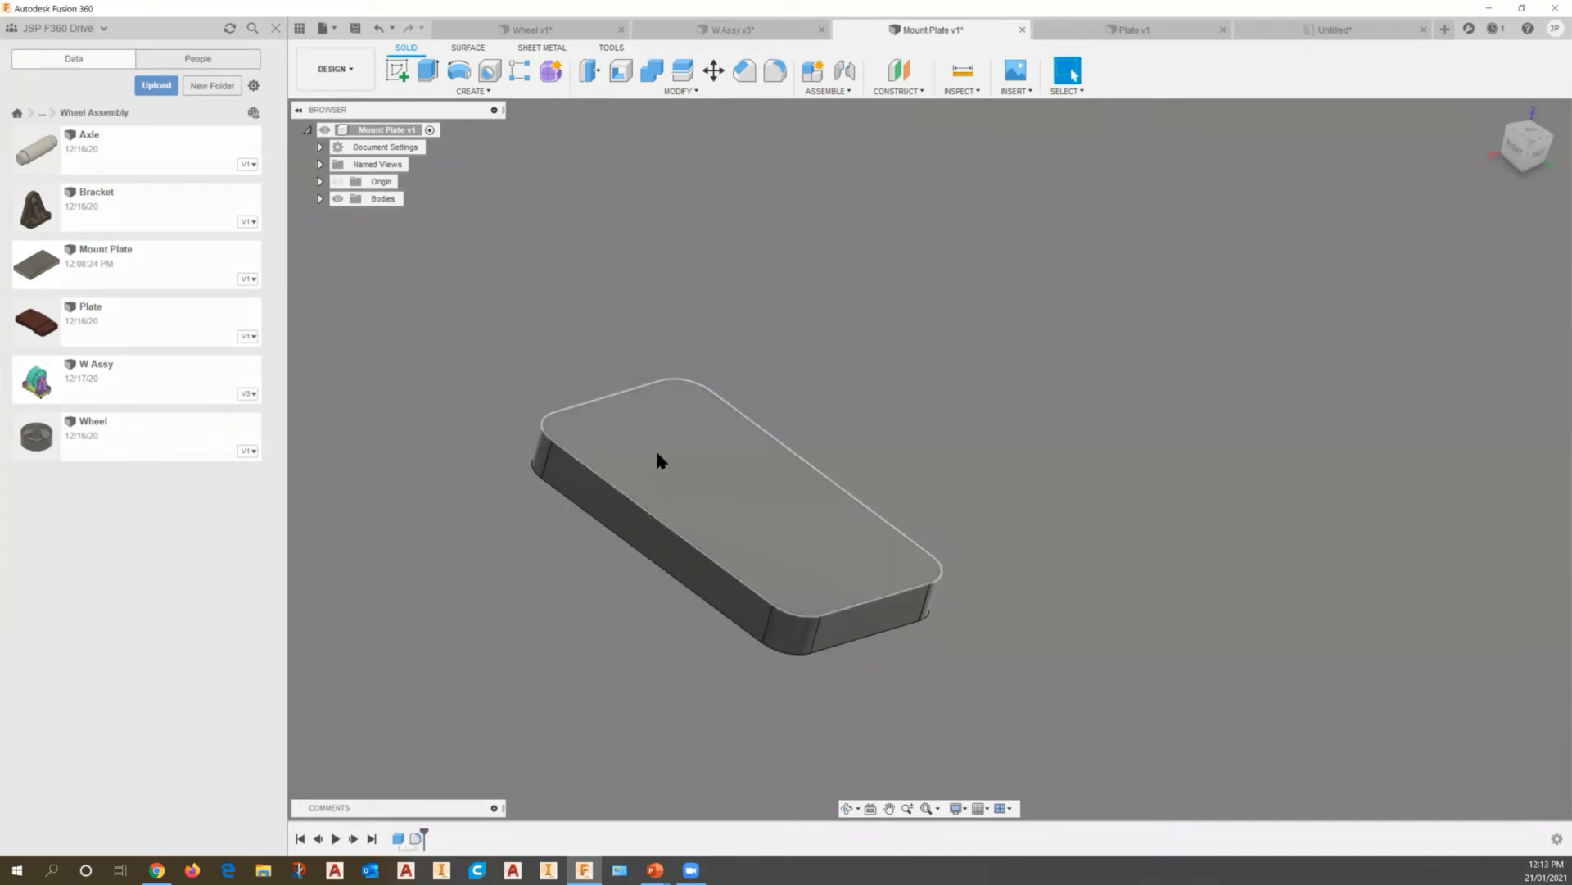
pyautogui.keyDown('shift'); pyautogui.moveTo(652, 588); pyautogui.dragTo(786, 450, button='middle'); pyautogui.keyUp('shift')
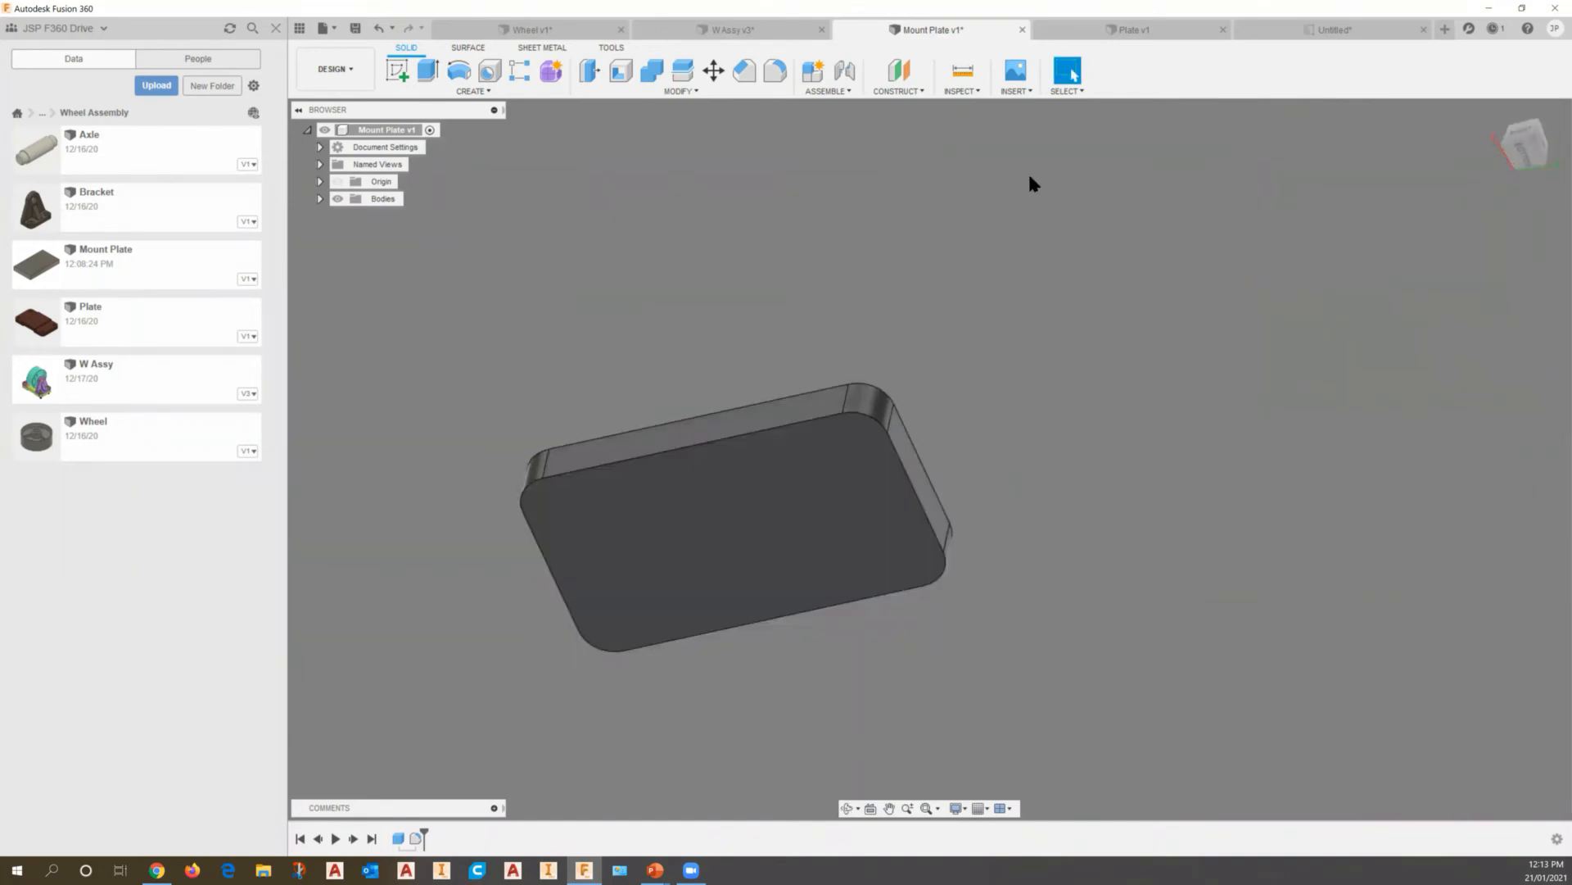
pyautogui.click(1330, 33)
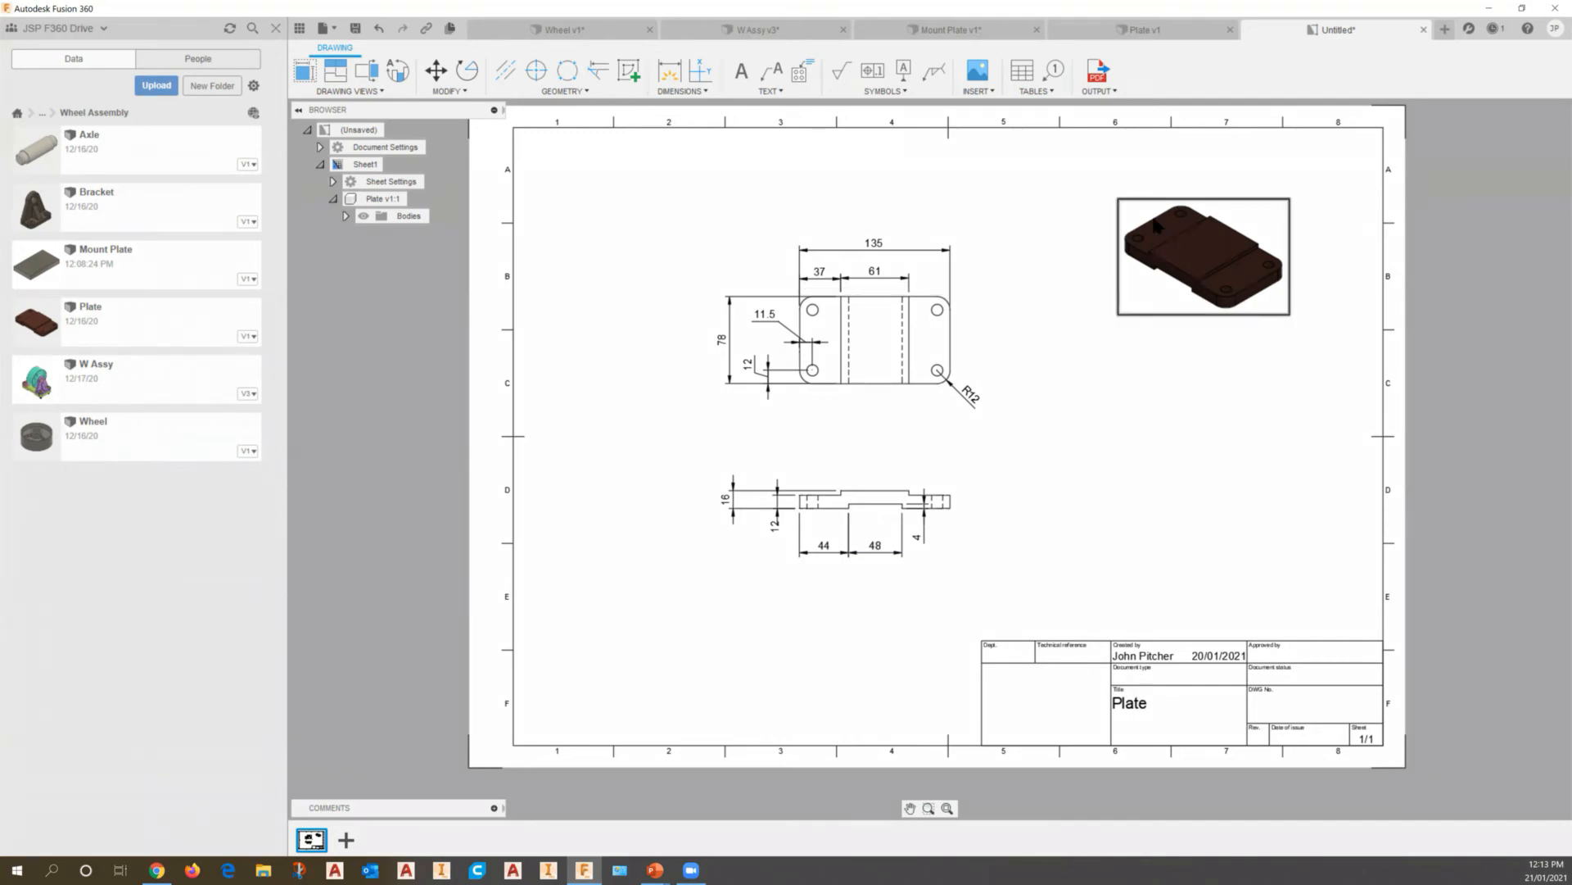
pyautogui.click(947, 29)
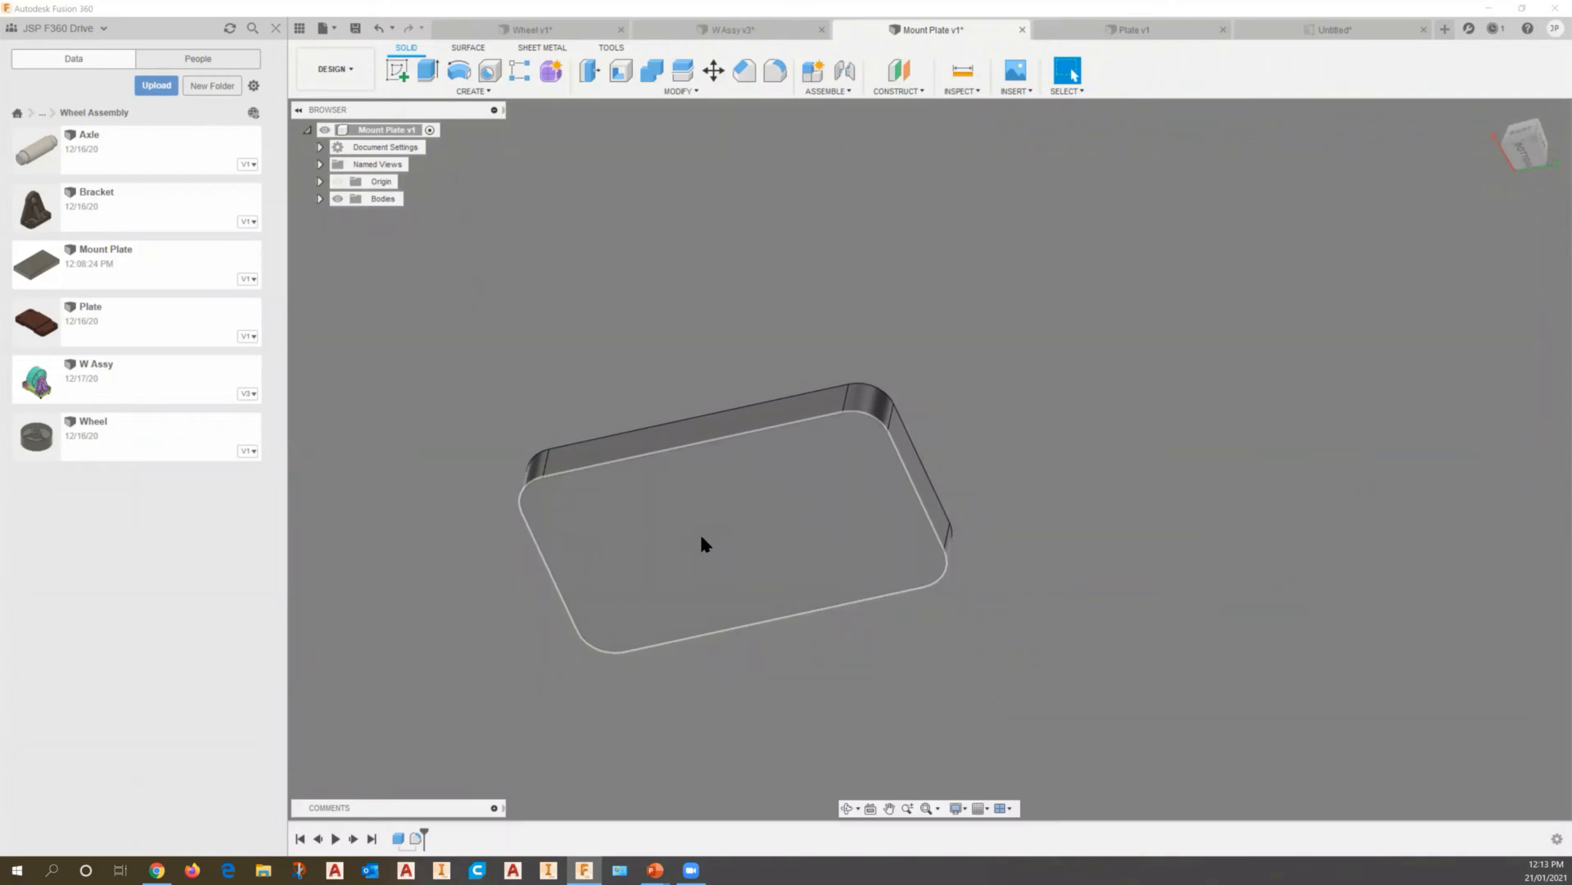
# Start a sketch on the plate's bottom face and look at the sketch plane square on
pyautogui.click(398, 72)
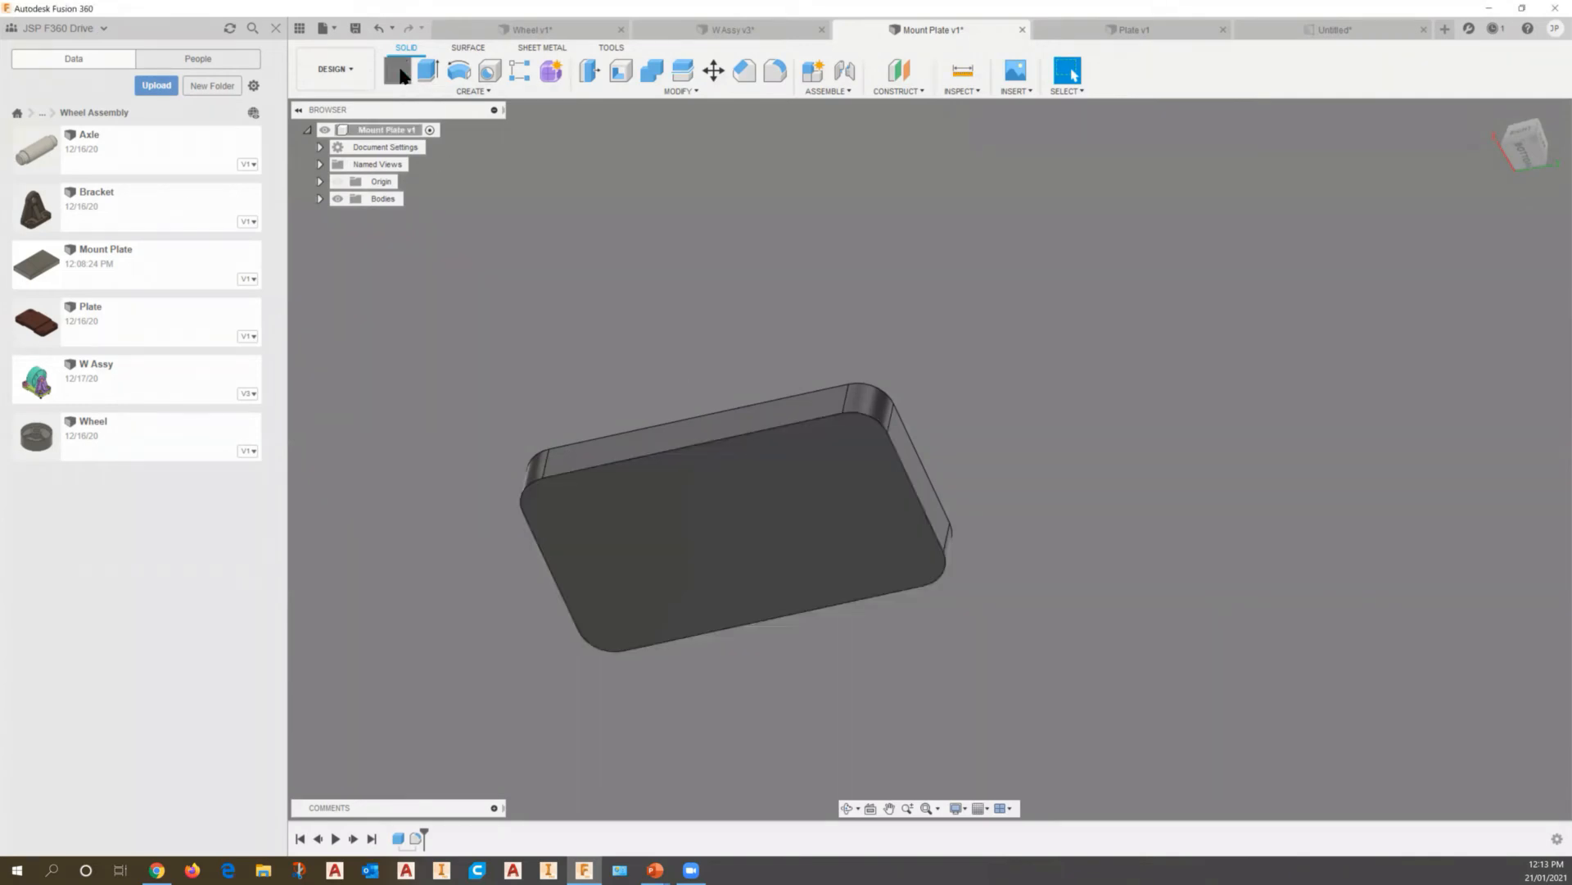
pyautogui.click(790, 506)
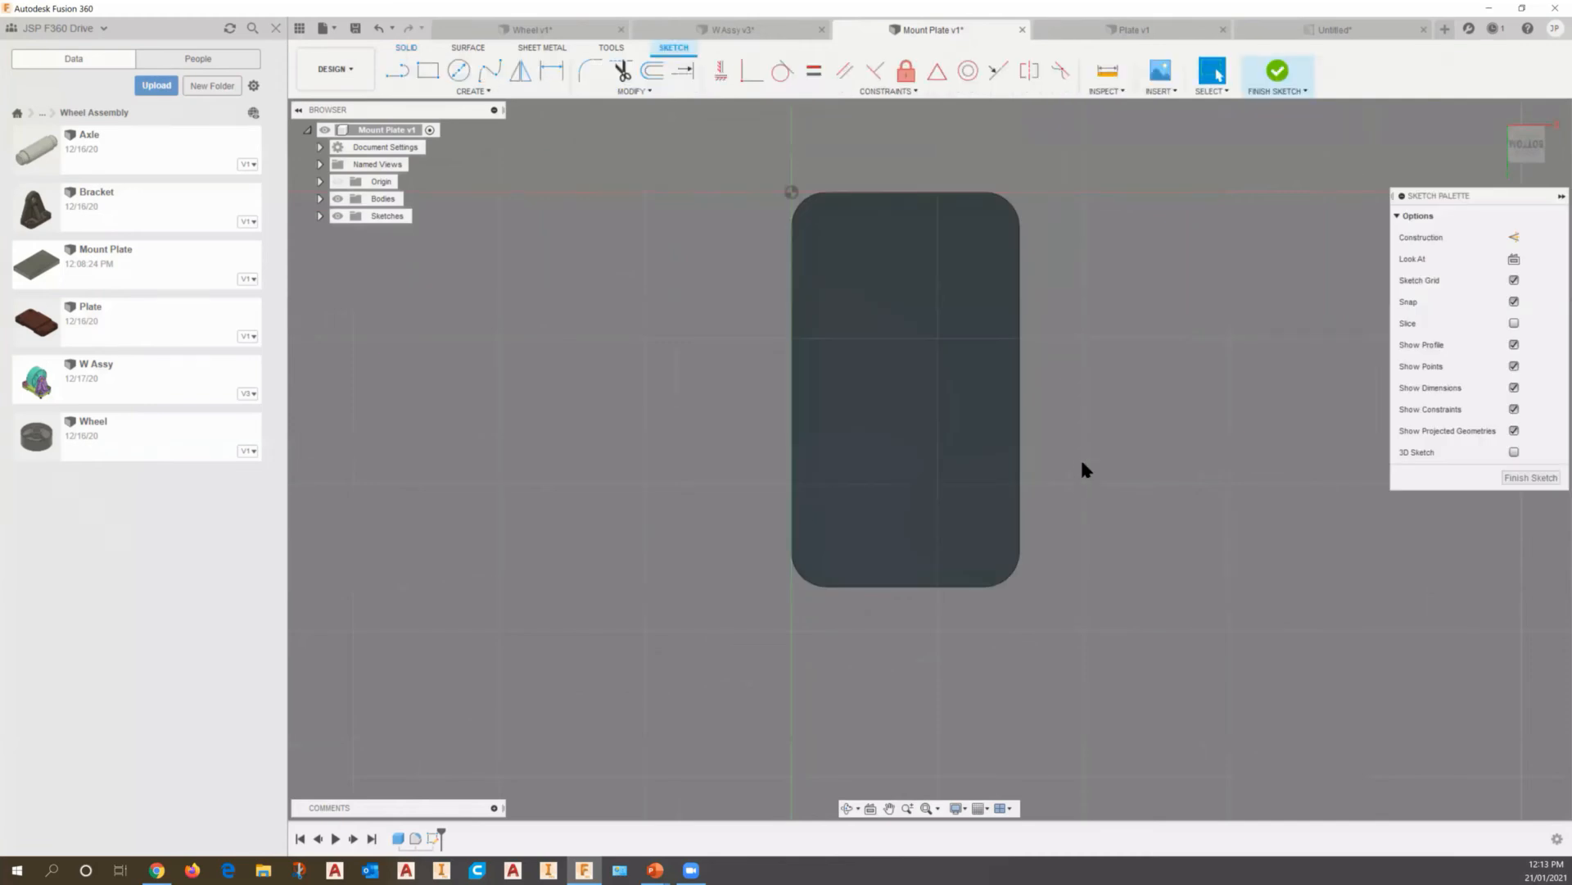
pyautogui.moveTo(1094, 481); pyautogui.dragTo(1001, 520, button='middle')
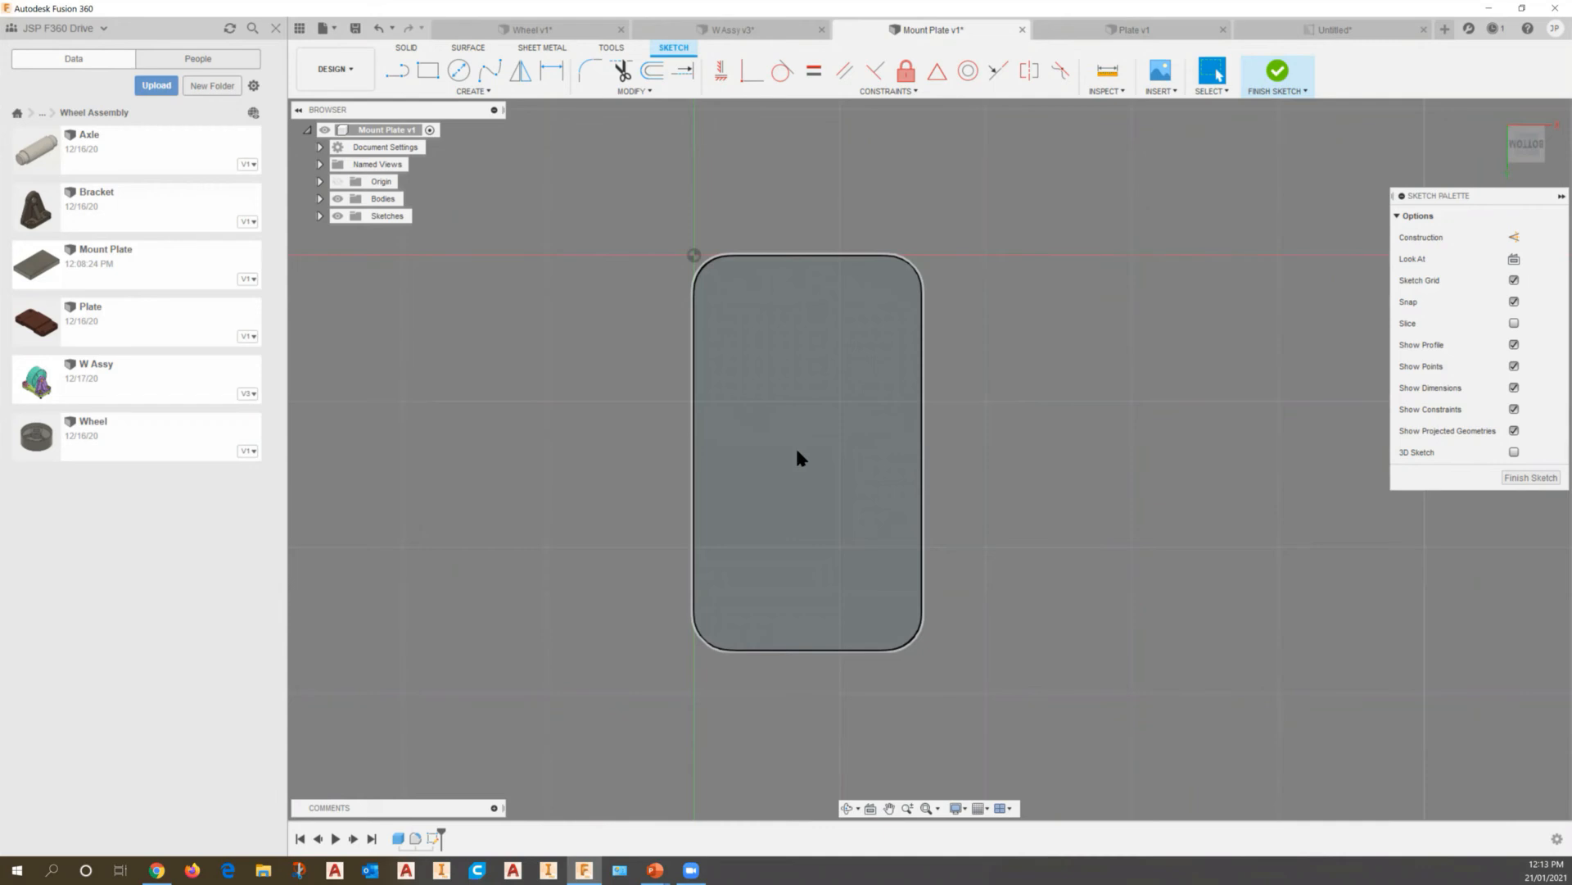
pyautogui.moveTo(887, 485)
pyautogui.keyDown('shift'); pyautogui.mouseDown(button='middle')
pyautogui.moveTo(860, 380)
pyautogui.moveTo(837, 380)
pyautogui.moveTo(972, 550)
pyautogui.moveTo(958, 549)
pyautogui.mouseUp(button='middle'); pyautogui.keyUp('shift')
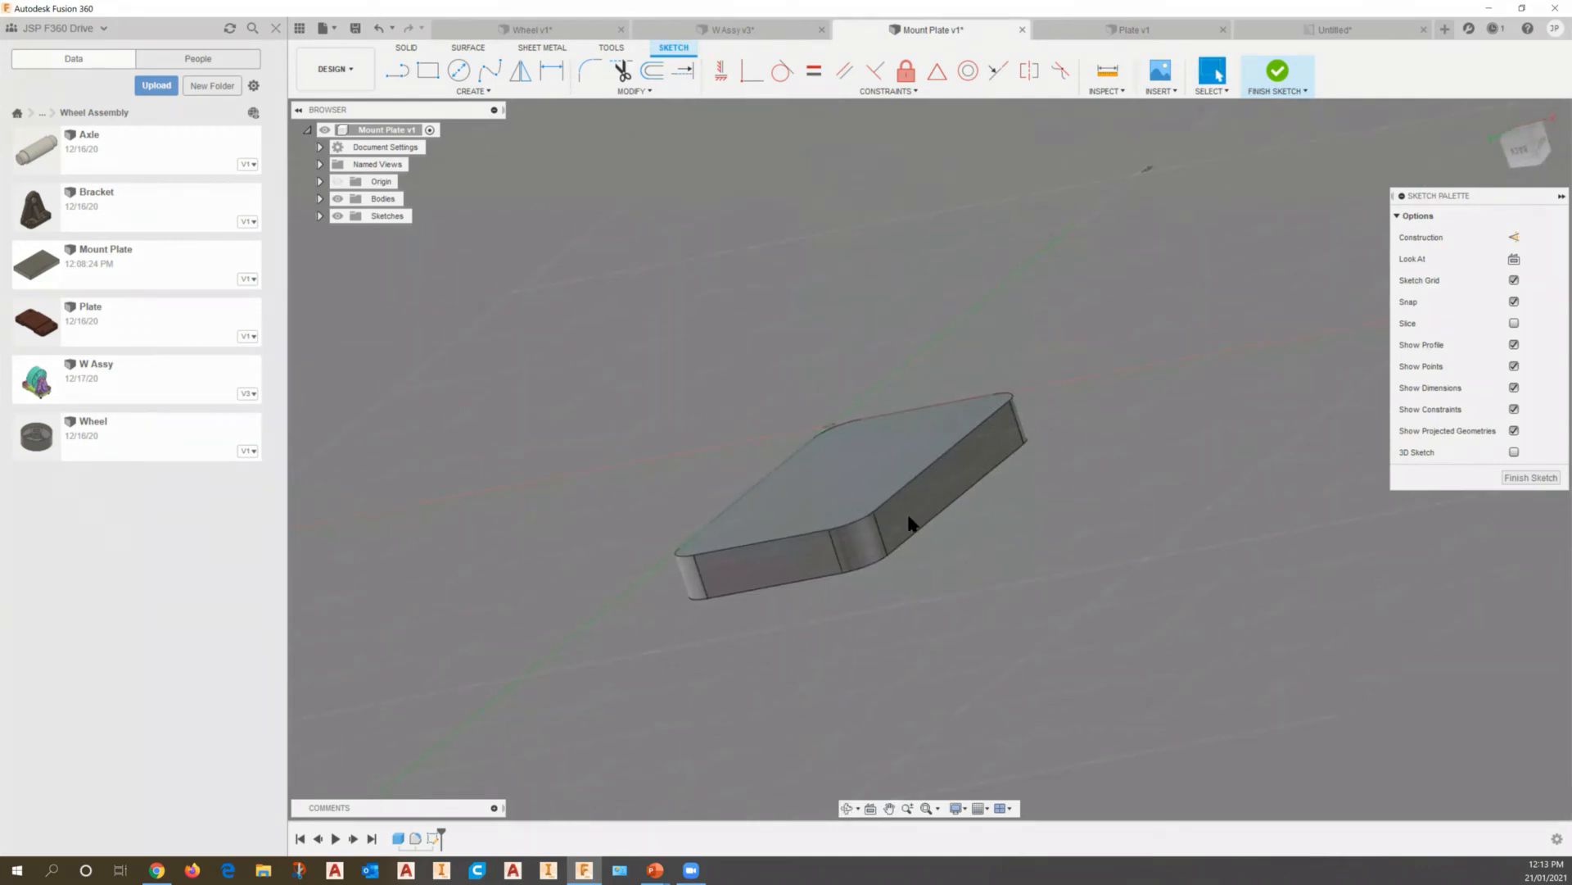
pyautogui.click(1514, 259)
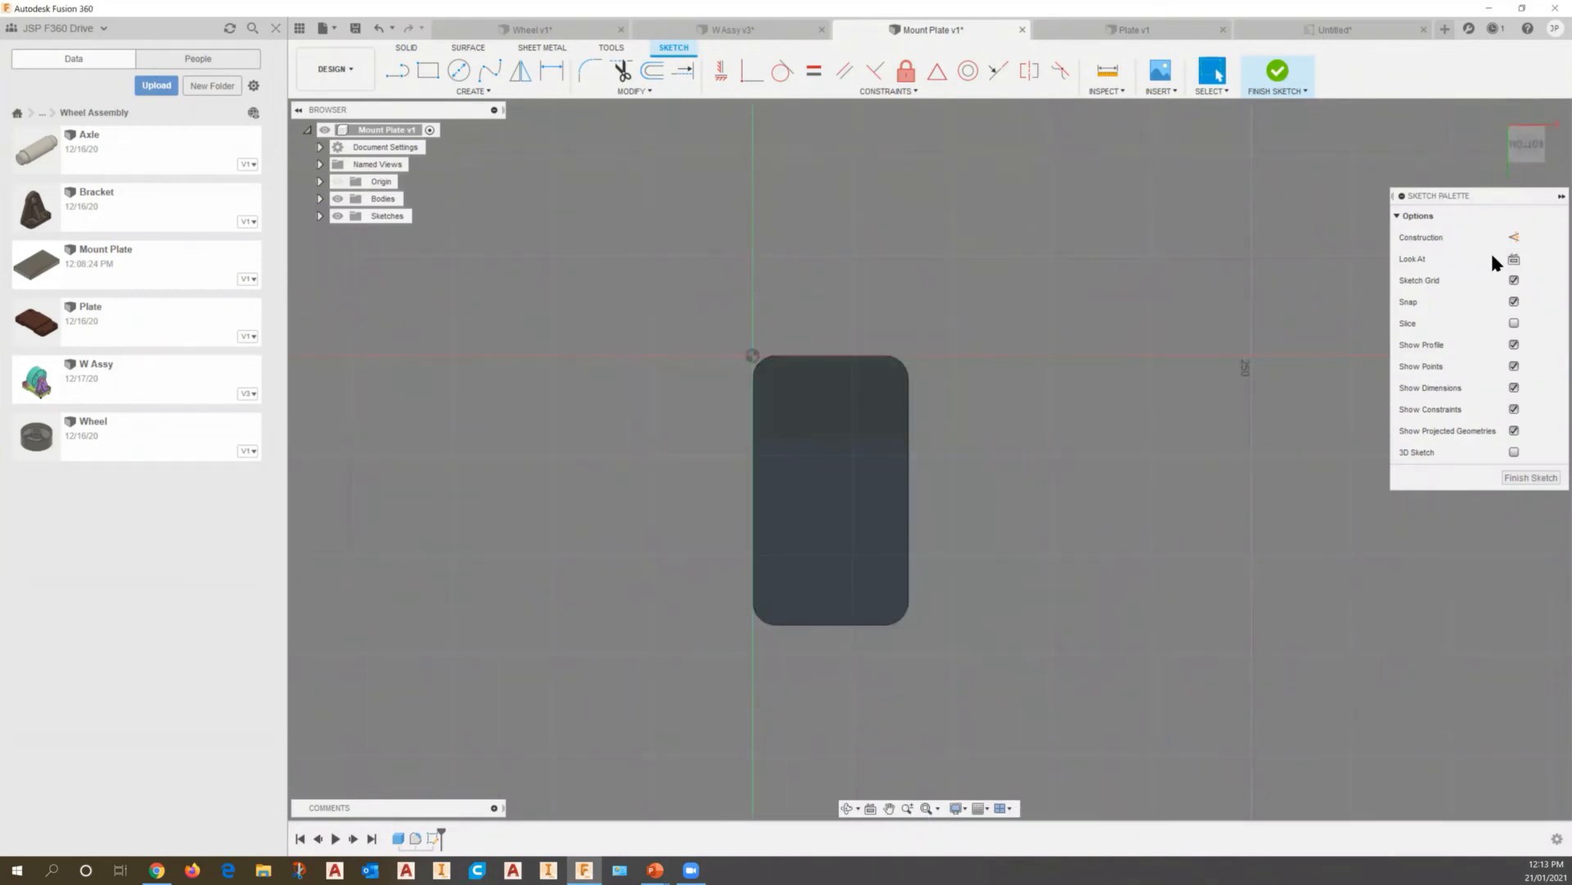
pyautogui.moveTo(1487, 195)
pyautogui.mouseDown()
pyautogui.moveTo(1139, 205)
pyautogui.moveTo(1113, 186)
pyautogui.mouseUp()
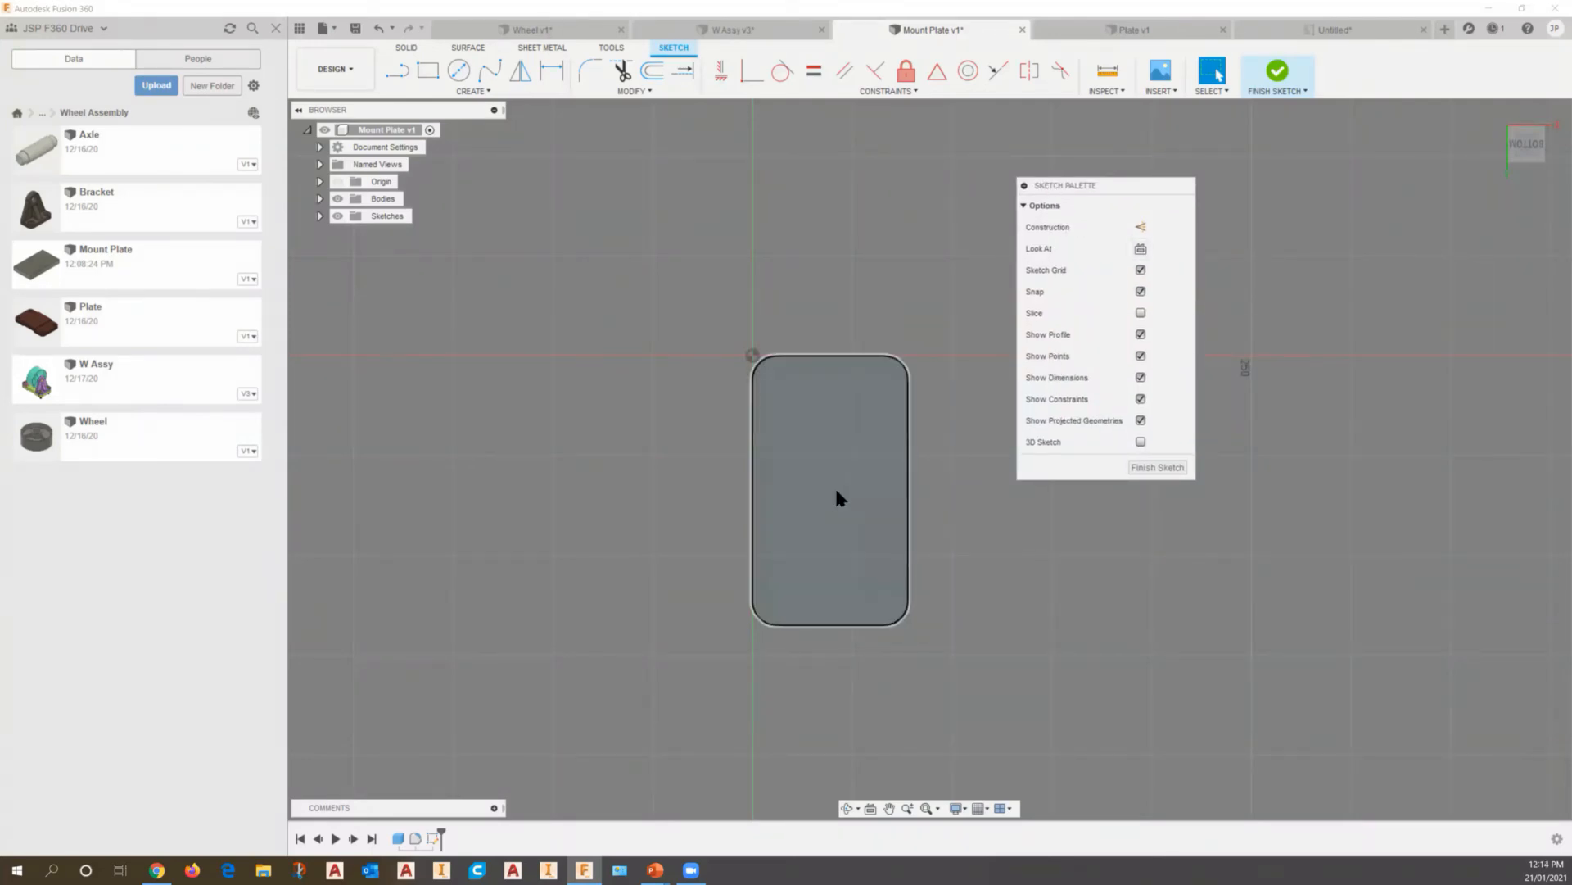
# Sketch a two-point rectangle across the plate's full width near its middle, about 57 mm along the plate's length
pyautogui.click(421, 70)
pyautogui.click(749, 431)
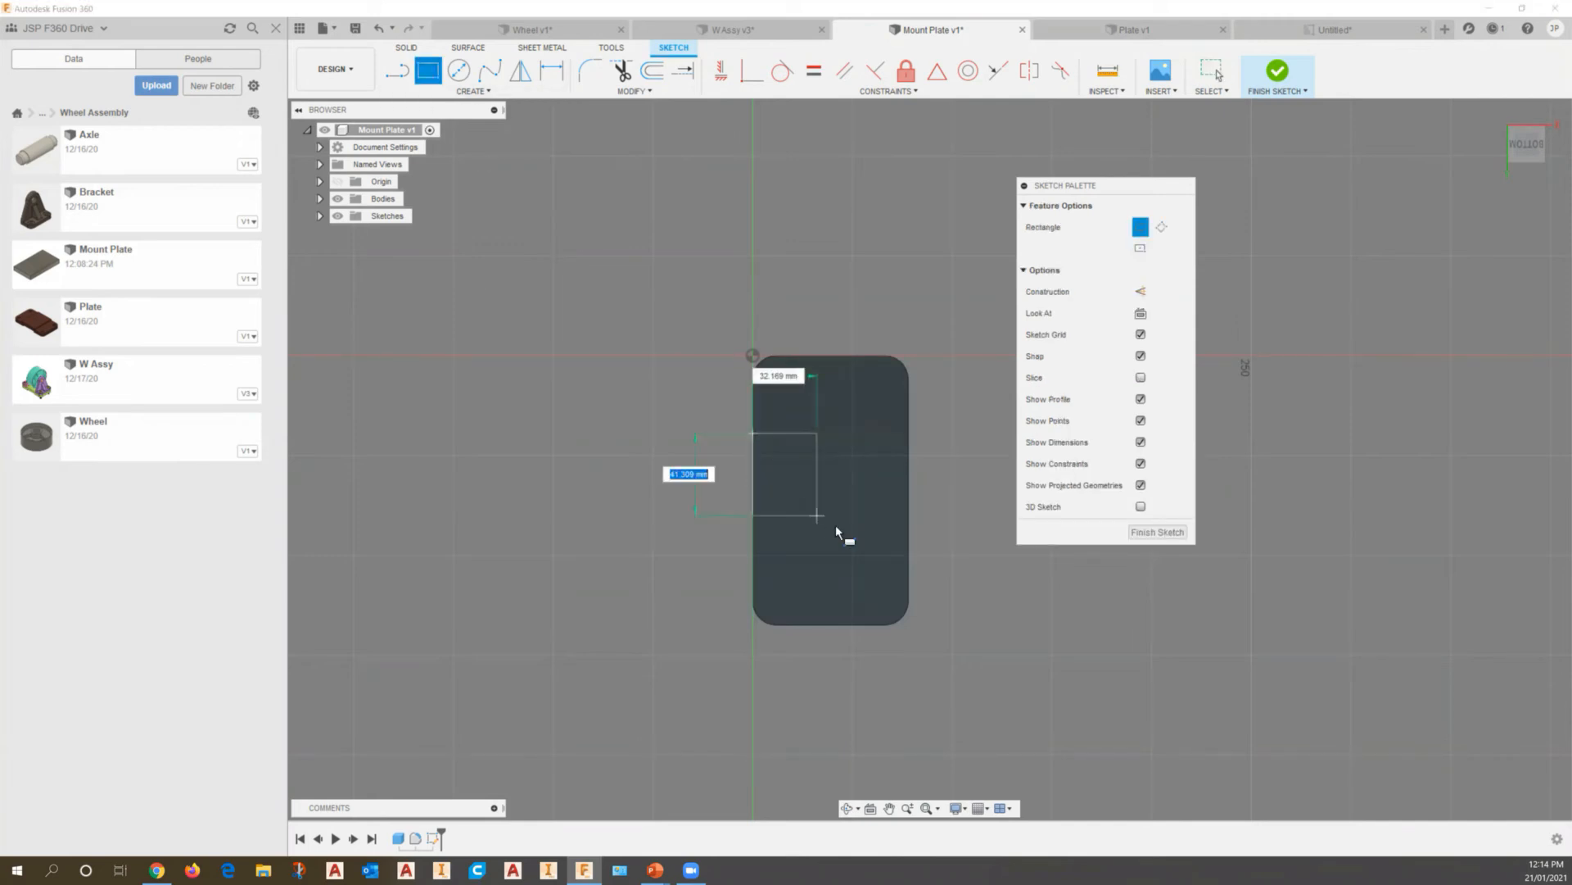
pyautogui.click(908, 544)
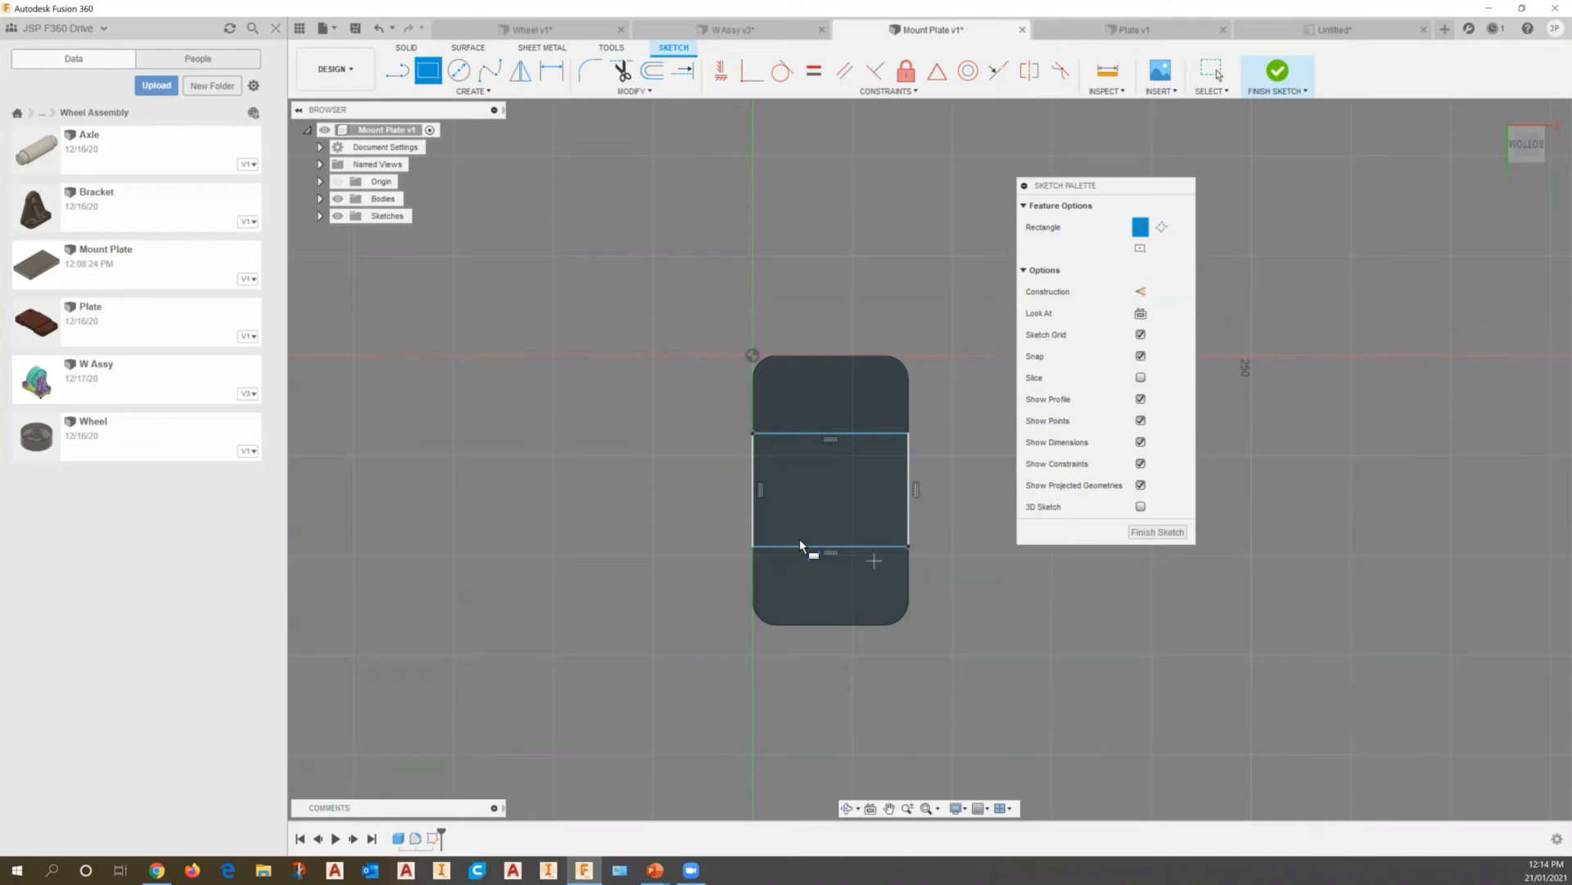
# Dimension the distance from the plate's lower short edge to the rectangle's nearer side as 44 mm
pyautogui.click(547, 74)
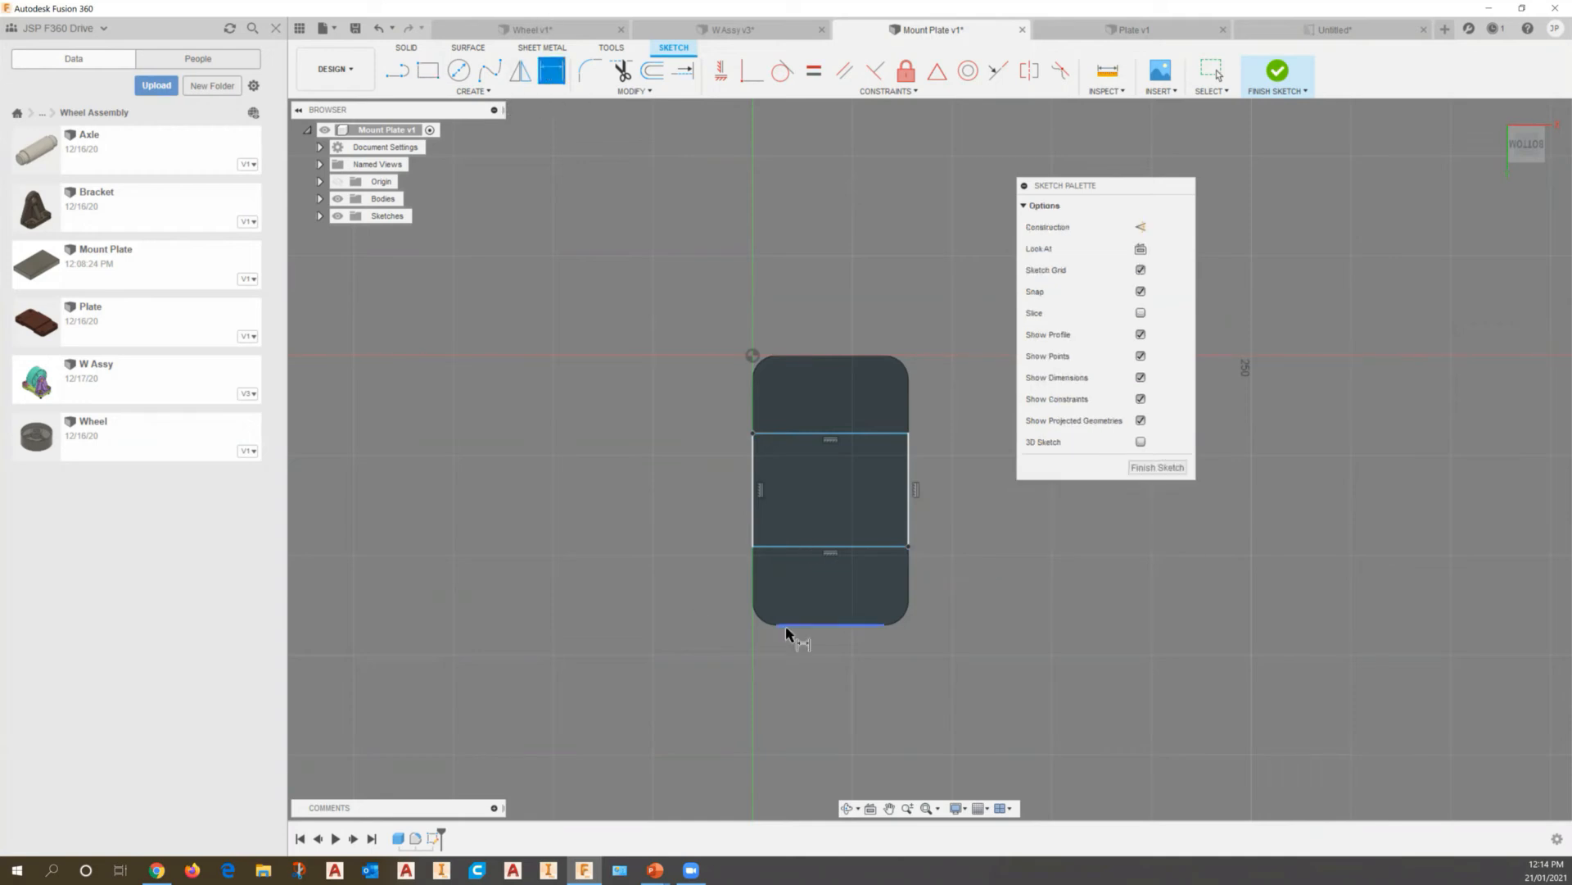
pyautogui.click(799, 602)
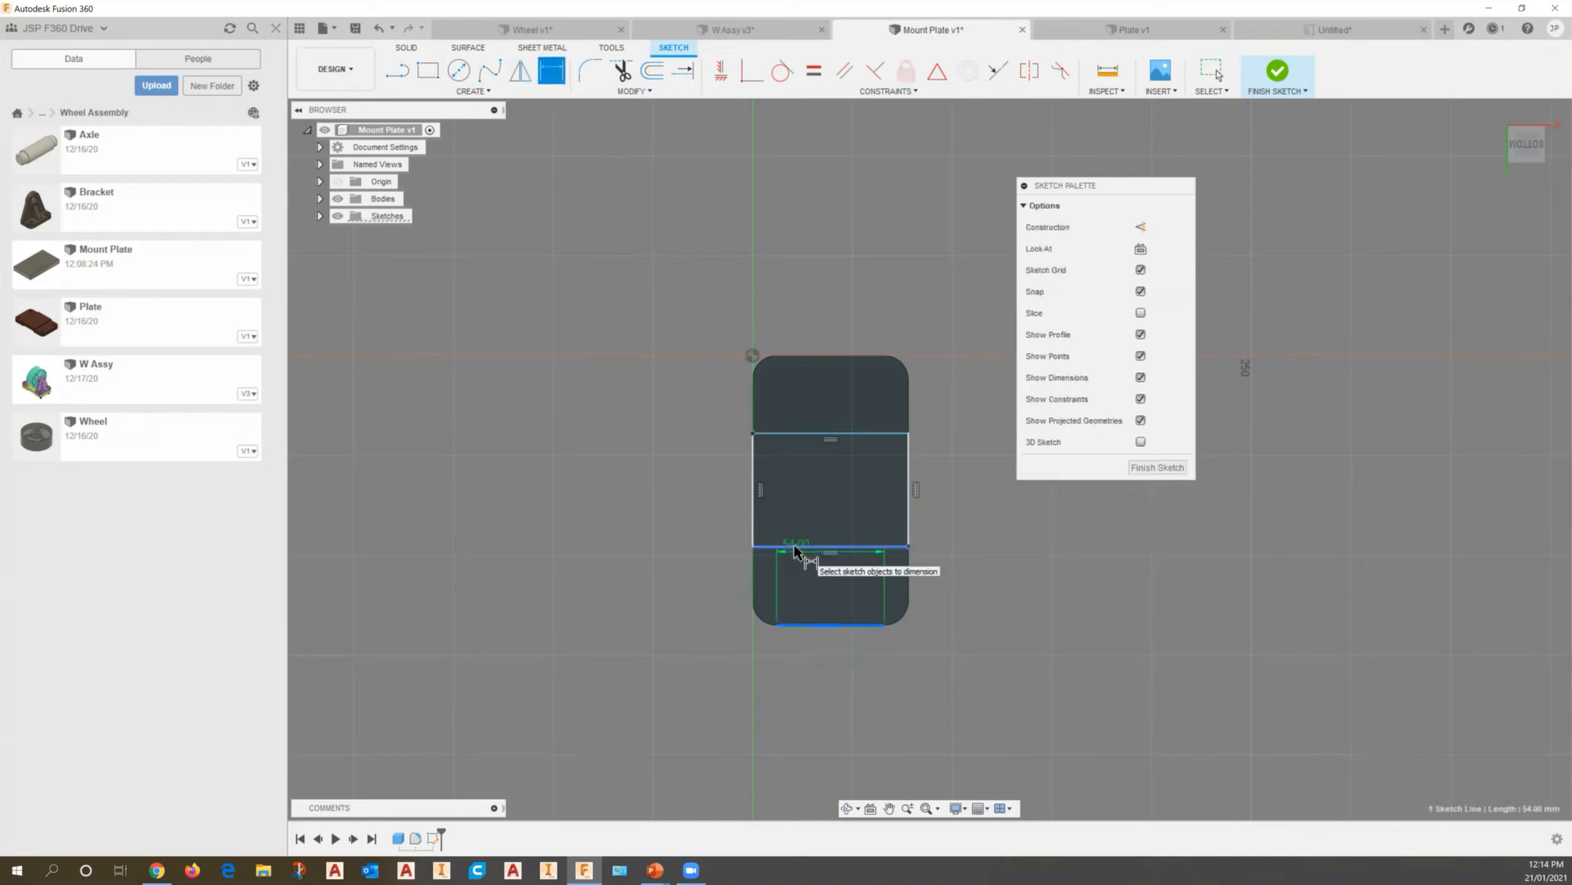
pyautogui.click(770, 549)
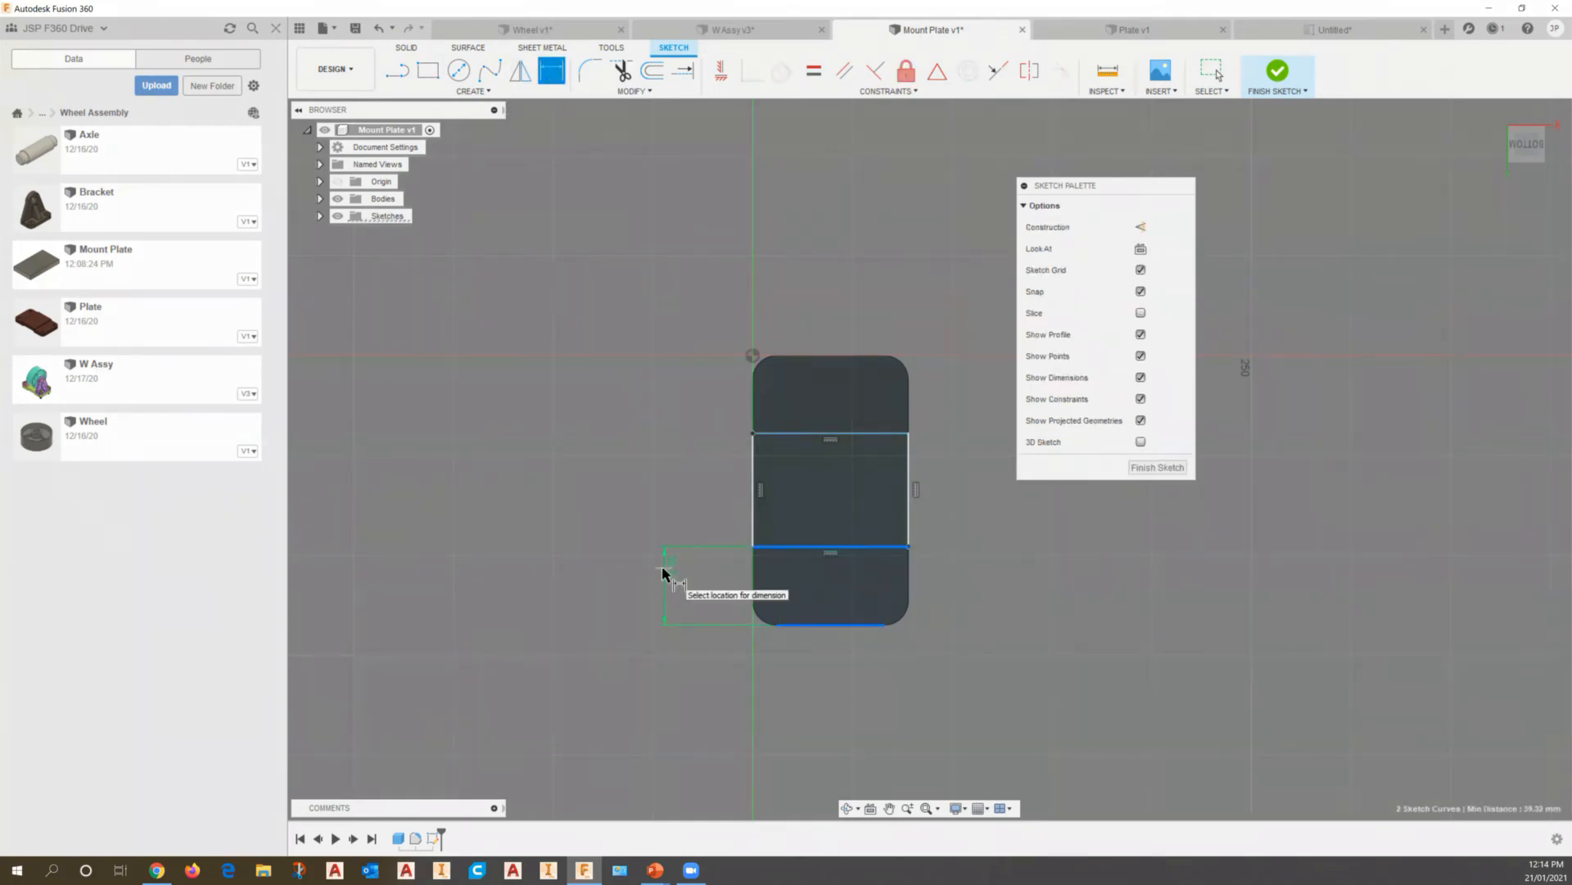
pyautogui.click(668, 613)
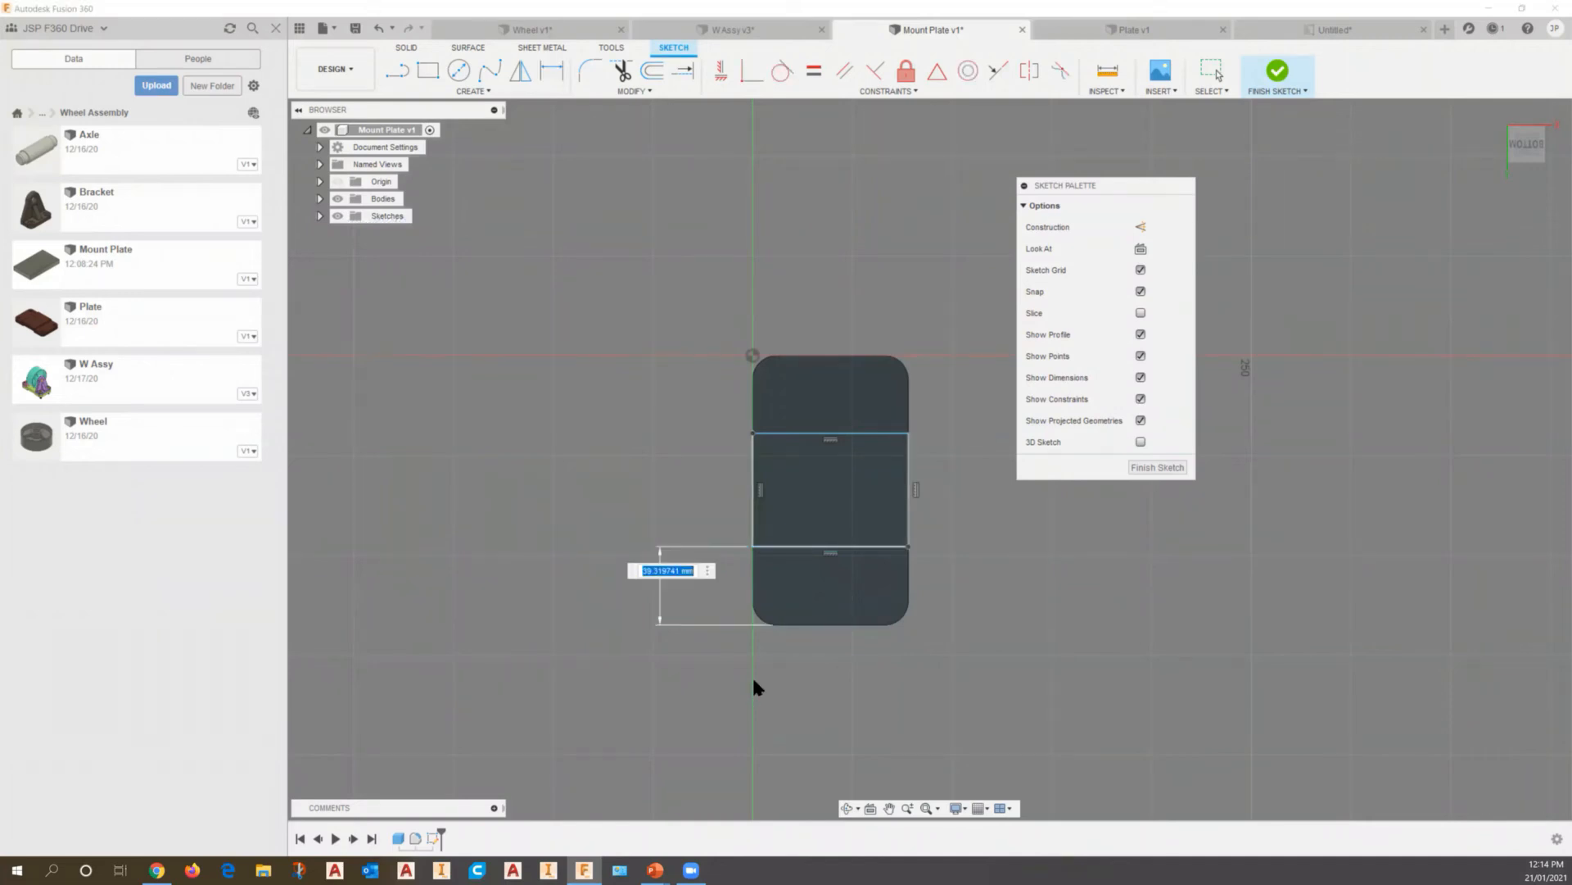
pyautogui.write('44')
pyautogui.press('Return')
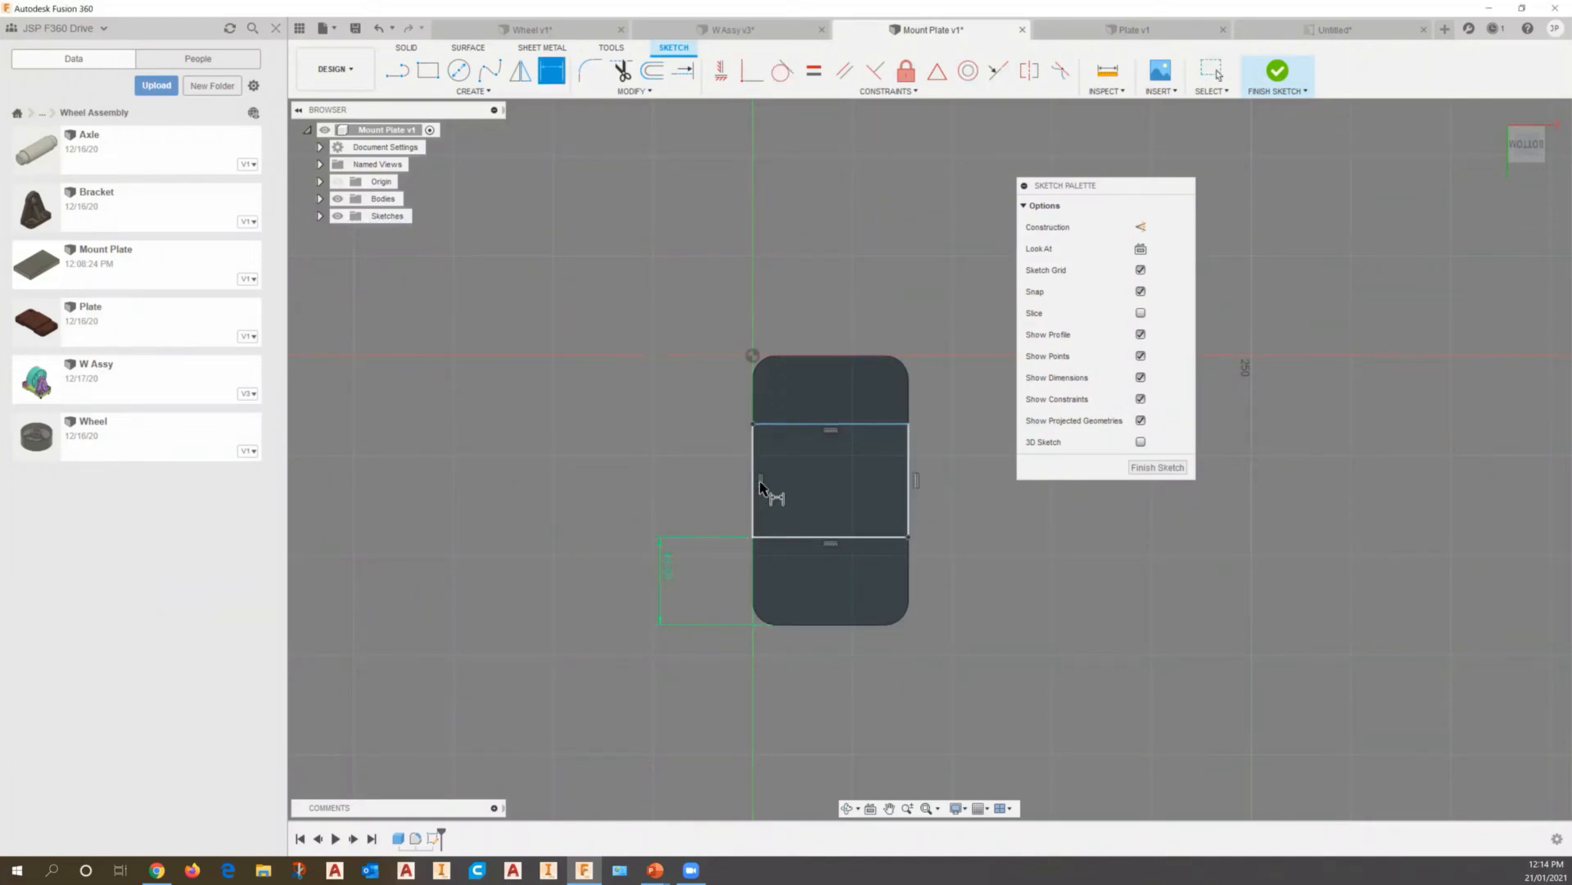
# Dimension the rectangle's extent along the plate's length as 48 mm
pyautogui.click(823, 538)
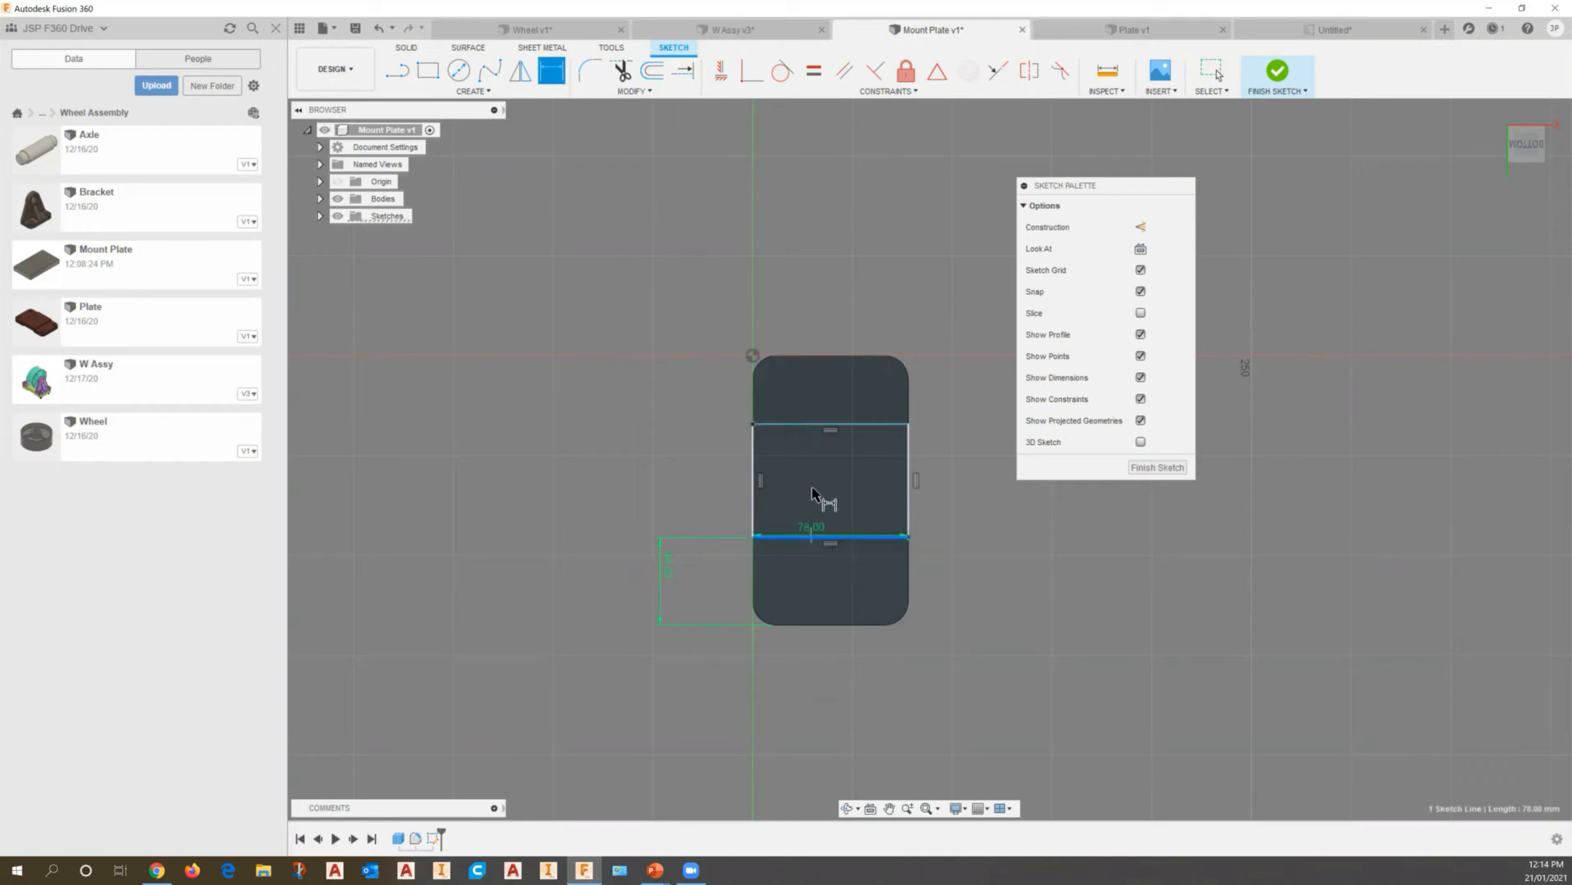
pyautogui.click(797, 425)
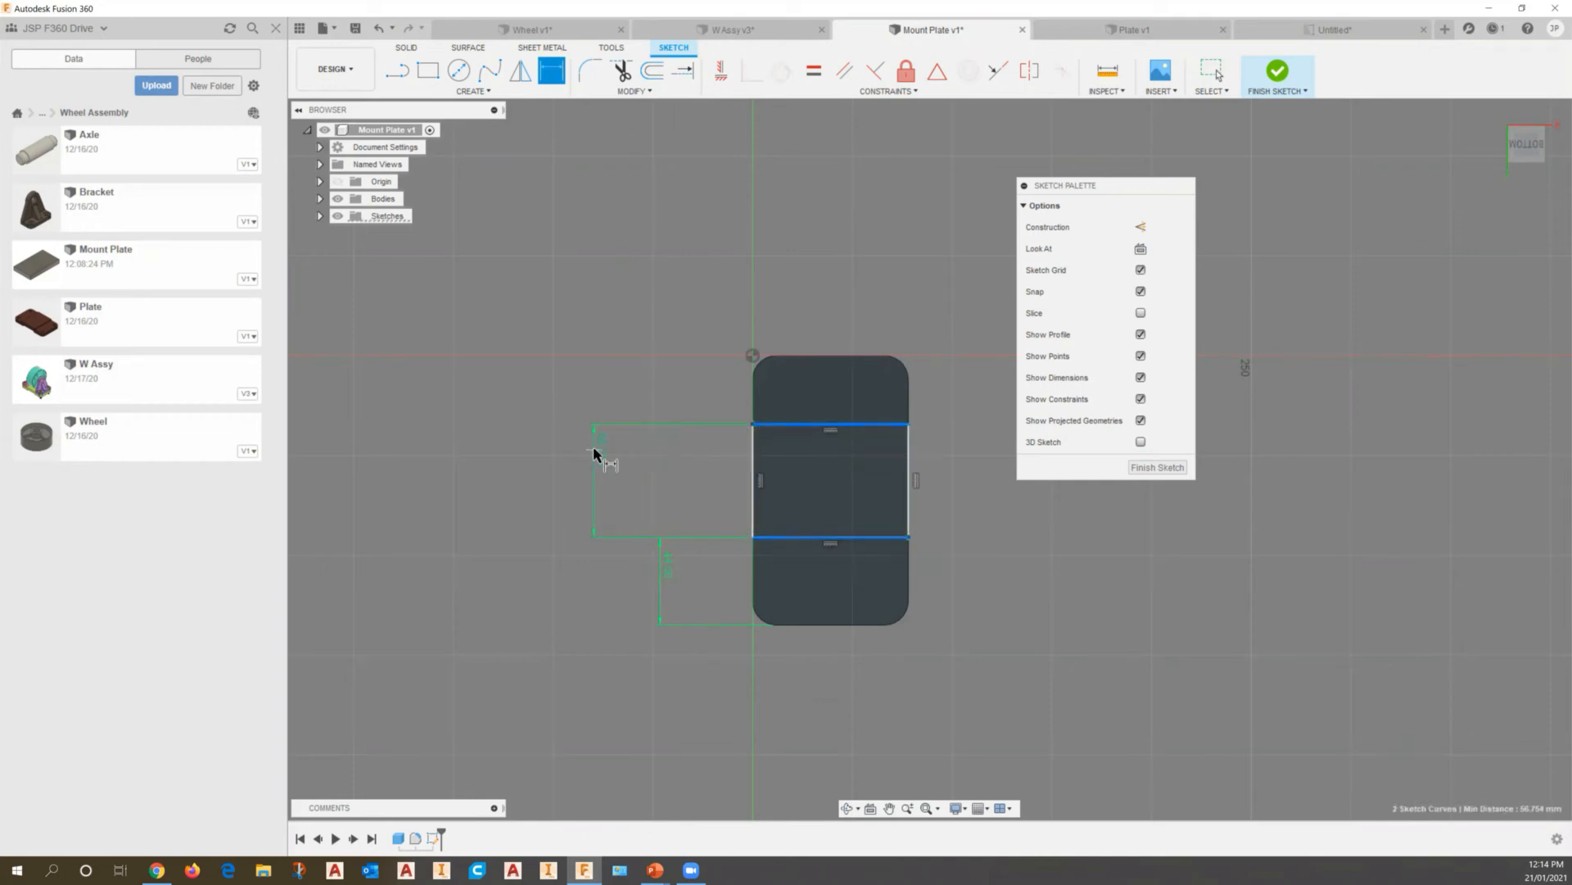
pyautogui.click(593, 447)
pyautogui.write('48')
pyautogui.press('Return')
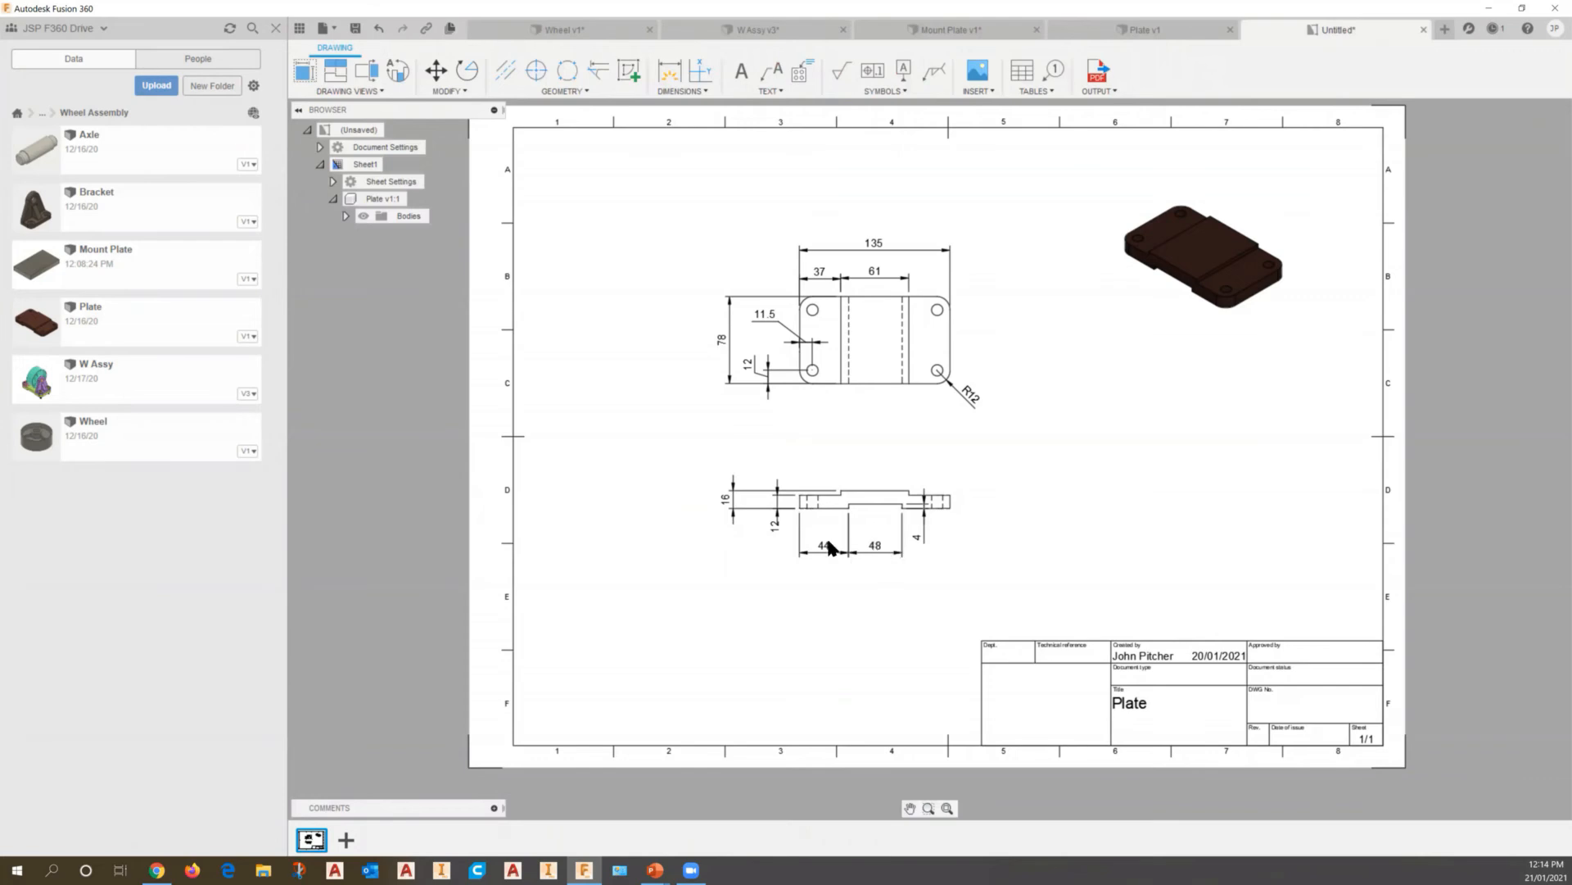
# Return to the Mount Plate model and finish the channel sketch on its bottom face
pyautogui.click(973, 33)
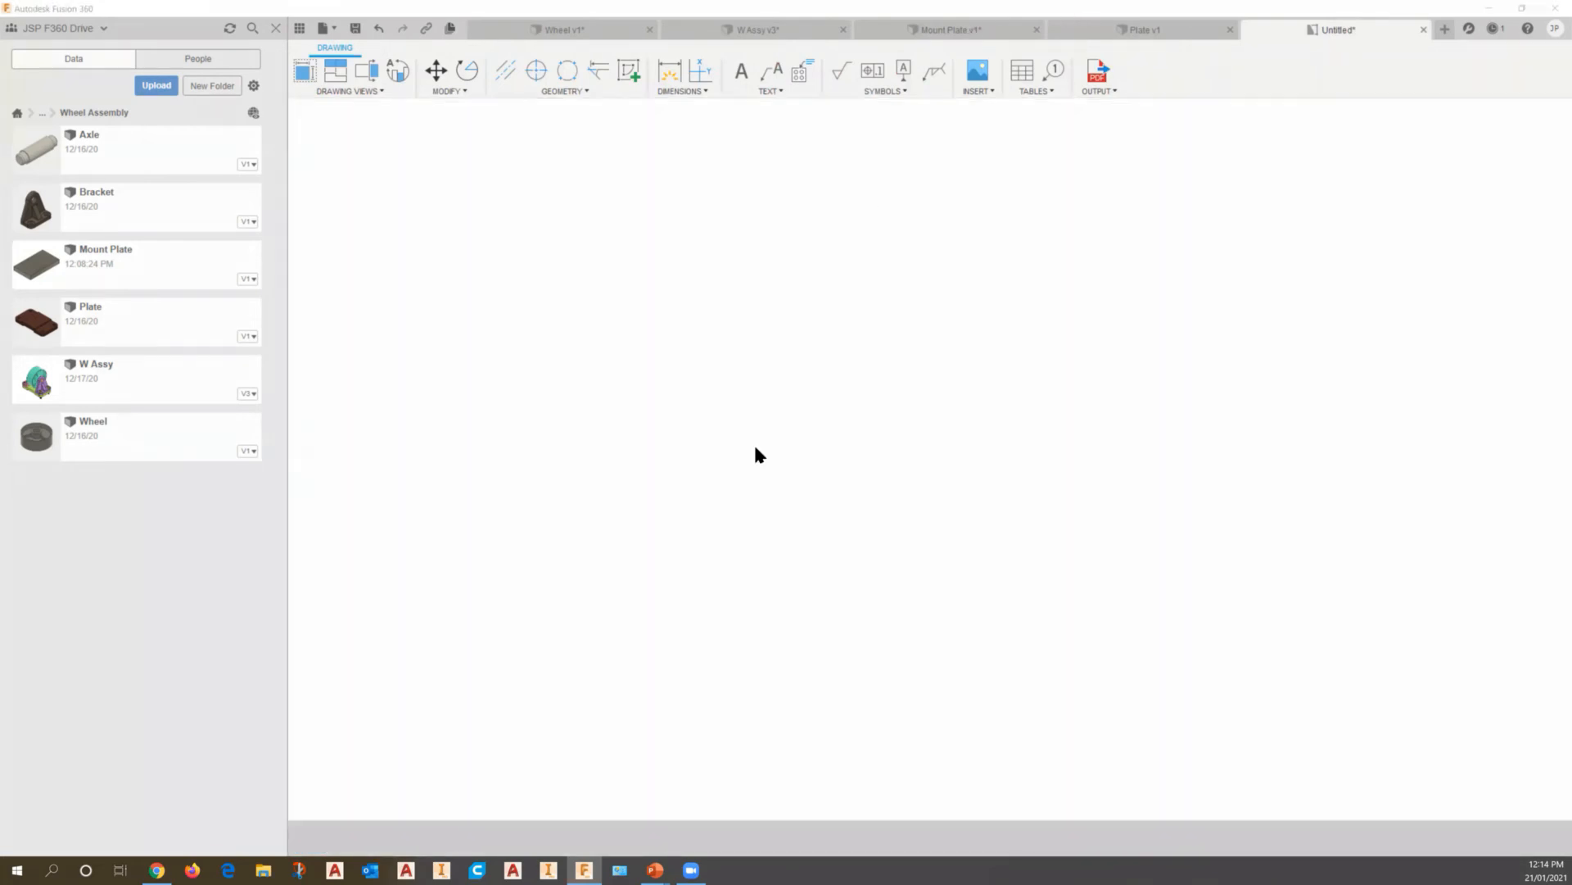
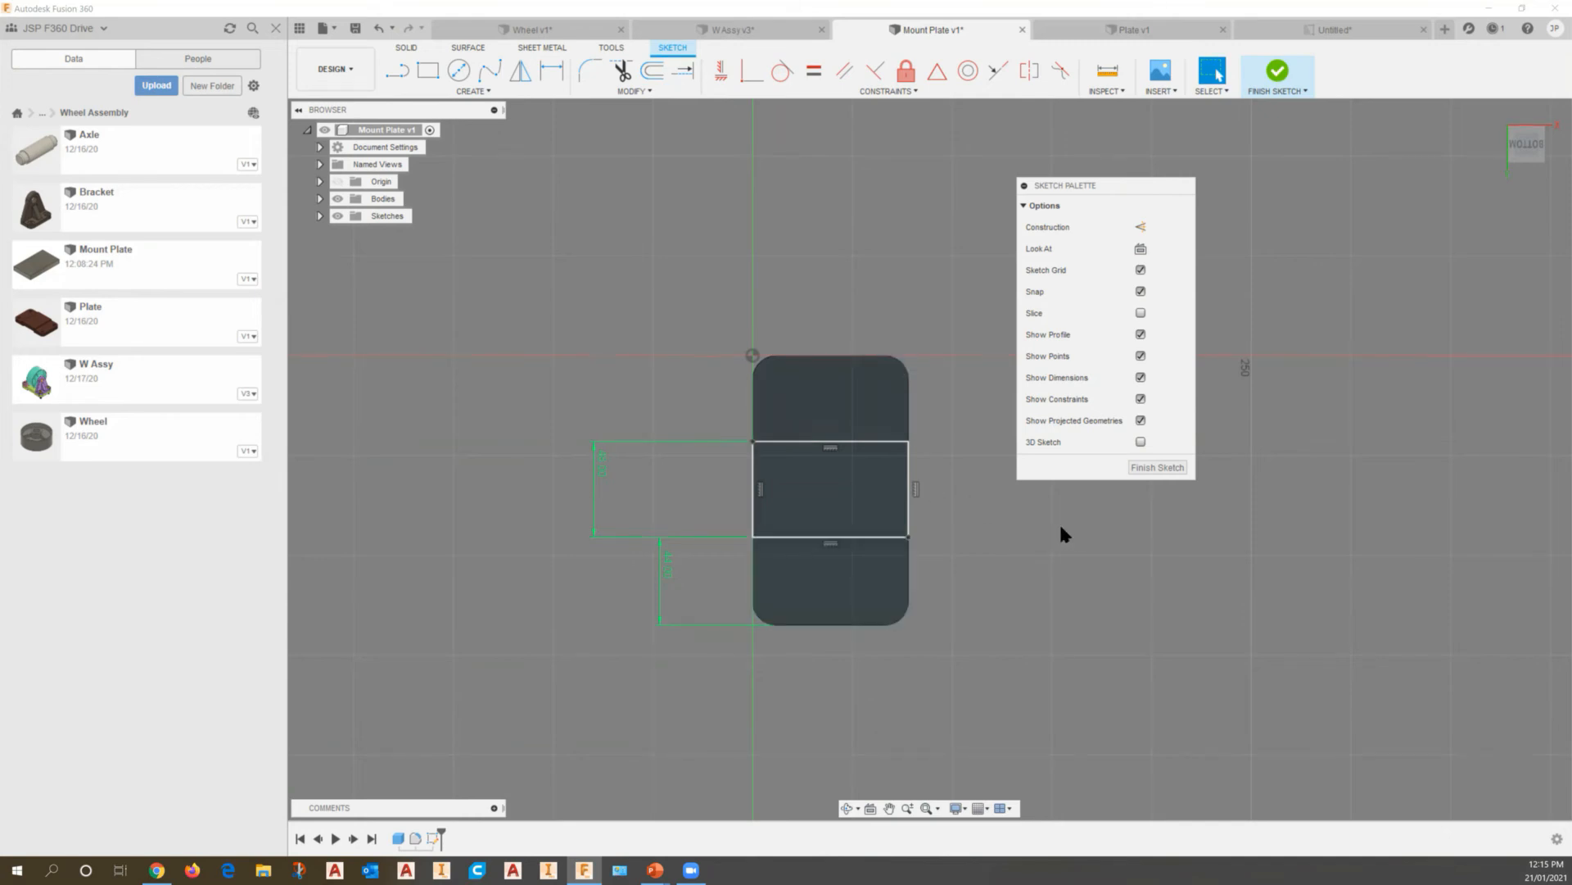
pyautogui.moveTo(1008, 520)
pyautogui.keyDown('shift'); pyautogui.mouseDown(button='middle')
pyautogui.moveTo(1029, 527)
pyautogui.moveTo(1025, 568)
pyautogui.mouseUp(button='middle'); pyautogui.keyUp('shift')
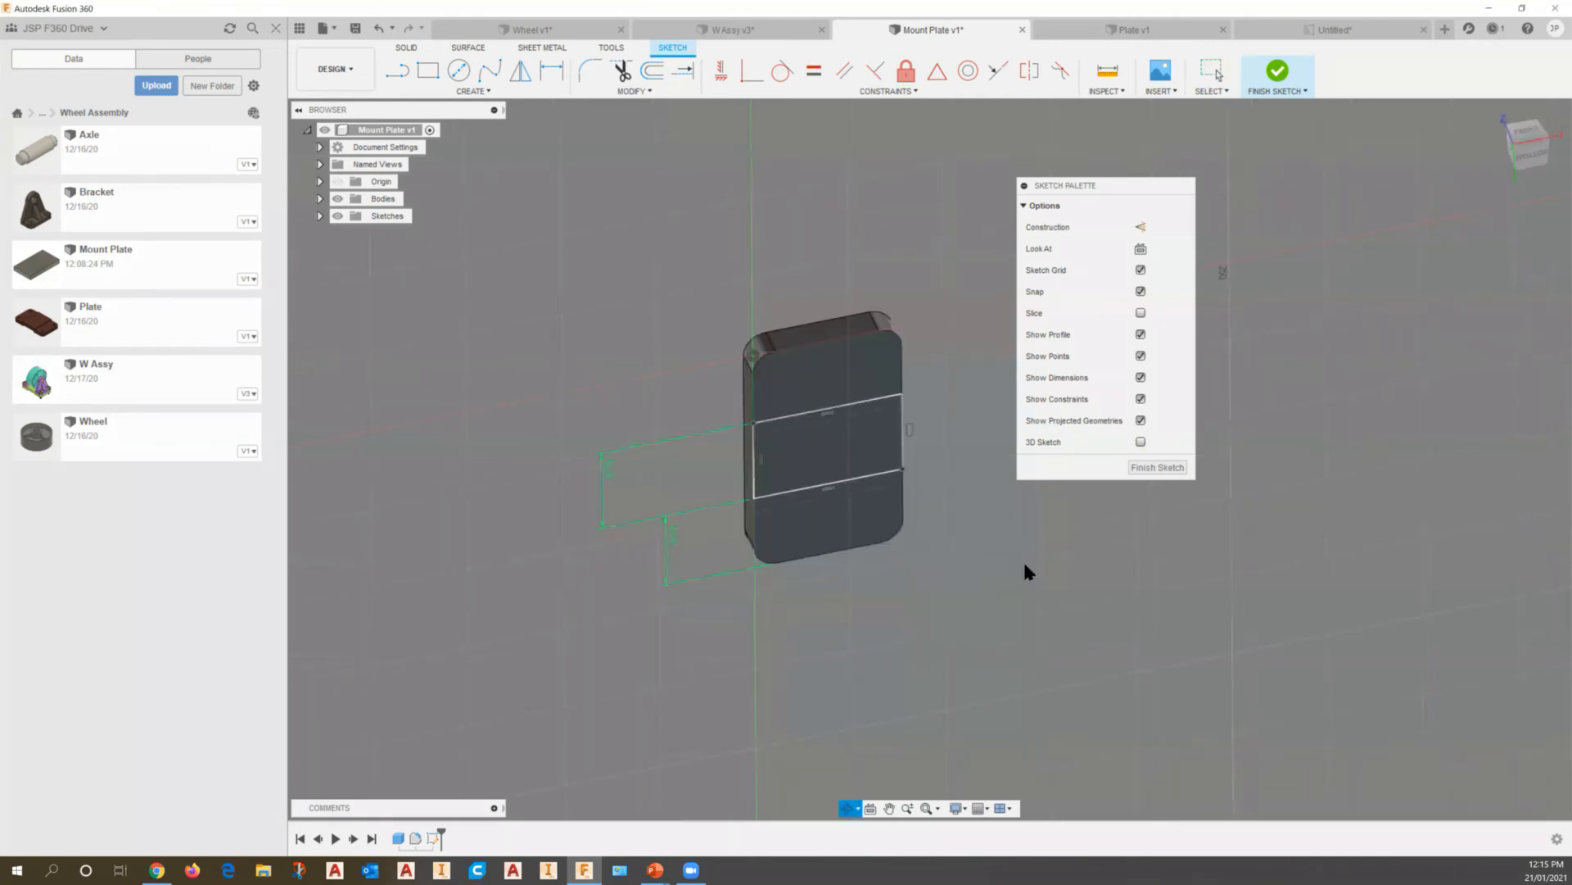
pyautogui.click(1161, 472)
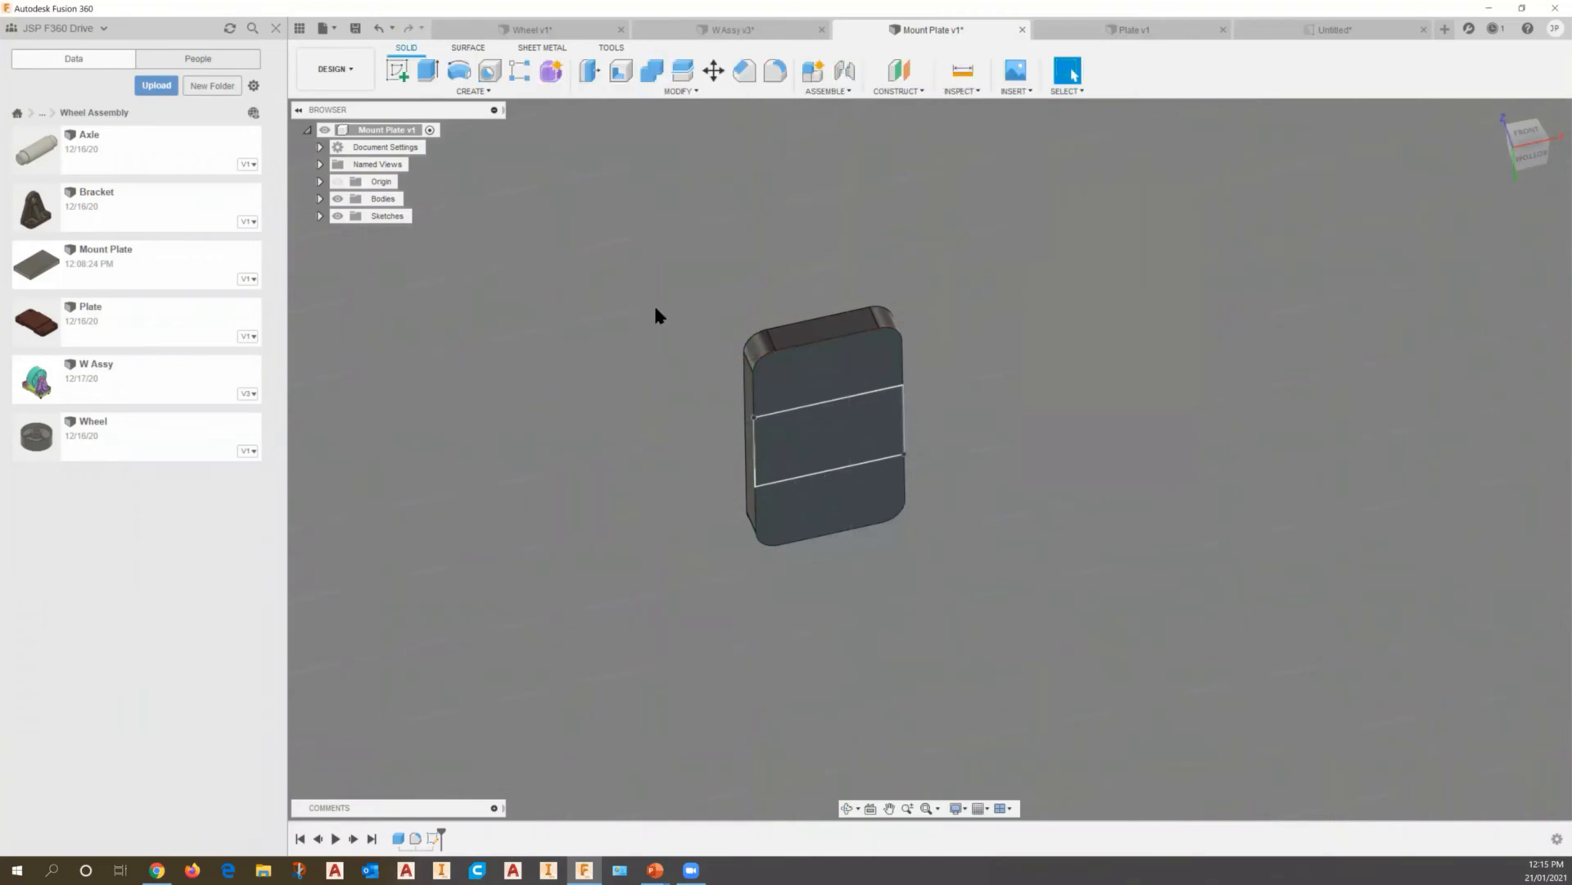
# Extrude the channel rectangle, trying it outward from the plate as a join and pulling it inward into the plate as a cut
pyautogui.click(427, 75)
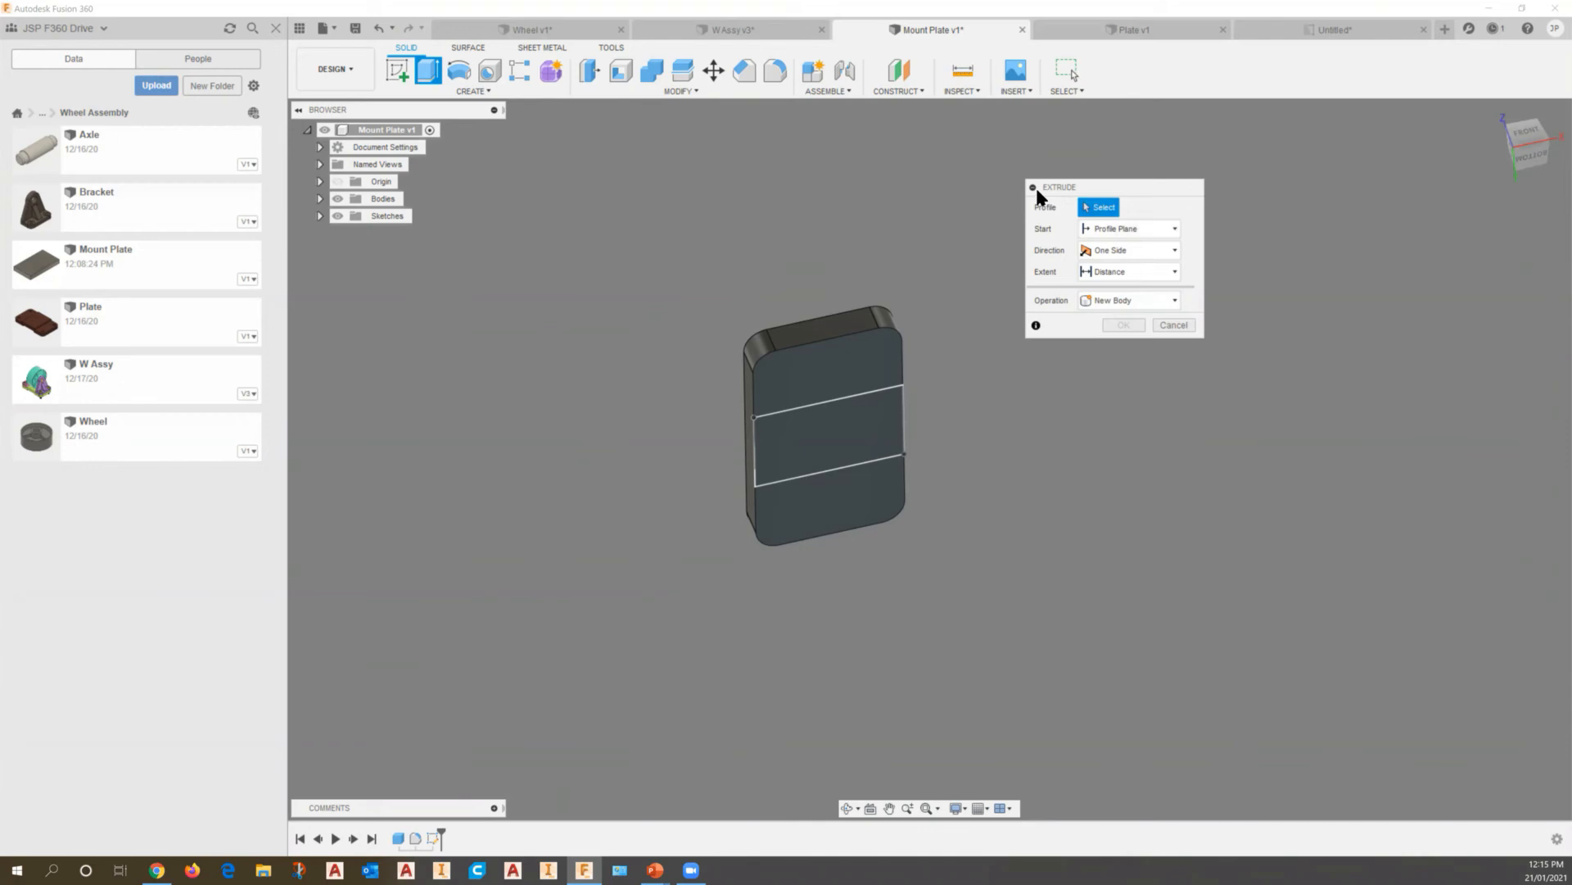
pyautogui.moveTo(1037, 190); pyautogui.dragTo(969, 195)
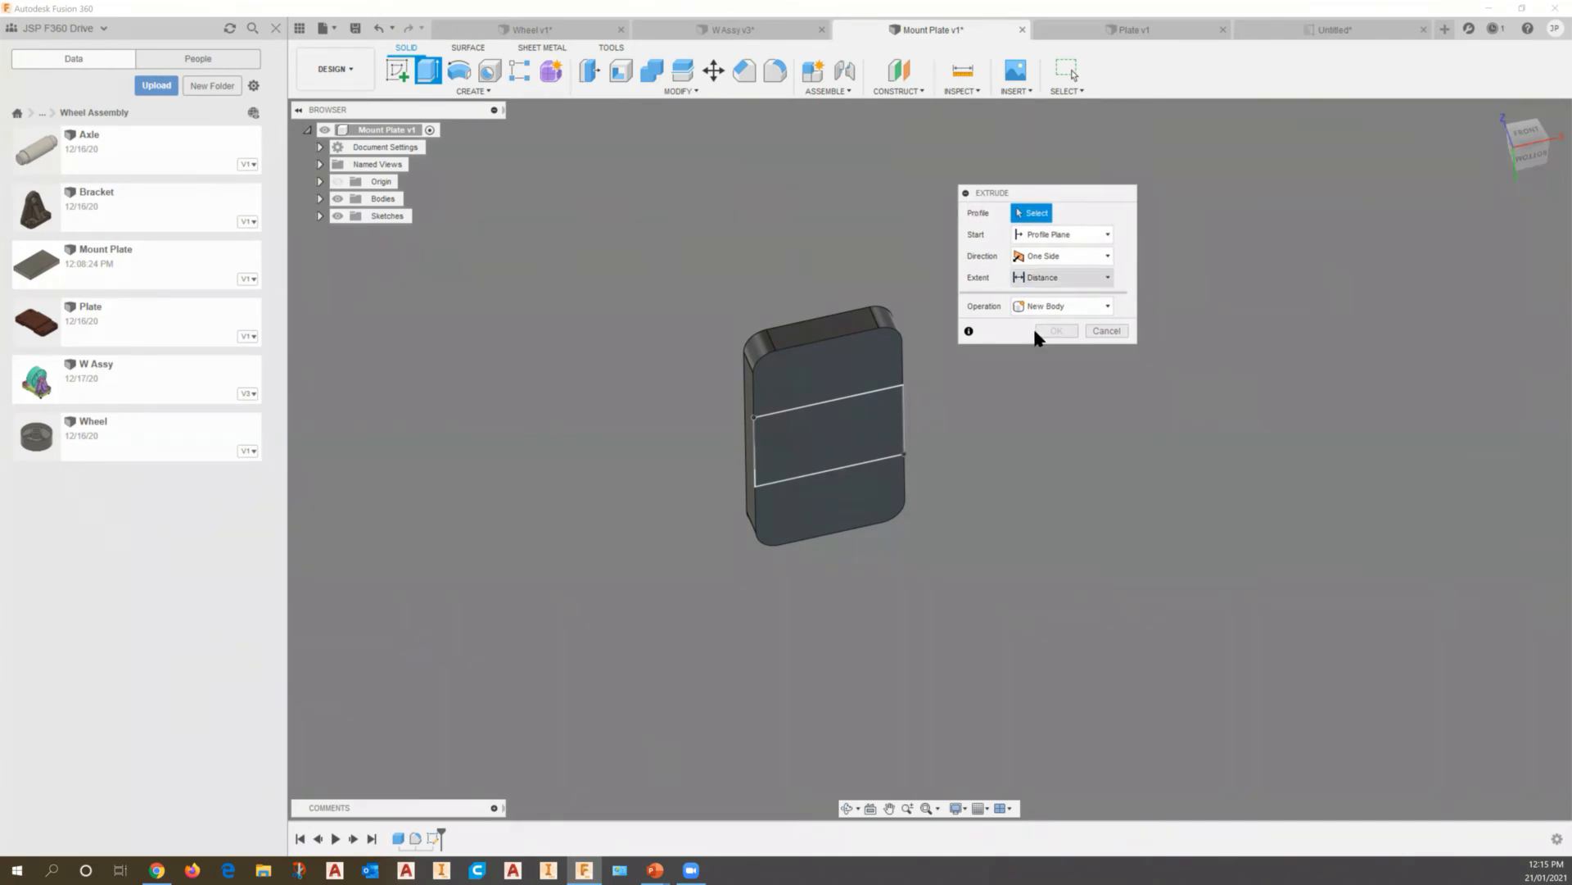
pyautogui.click(850, 429)
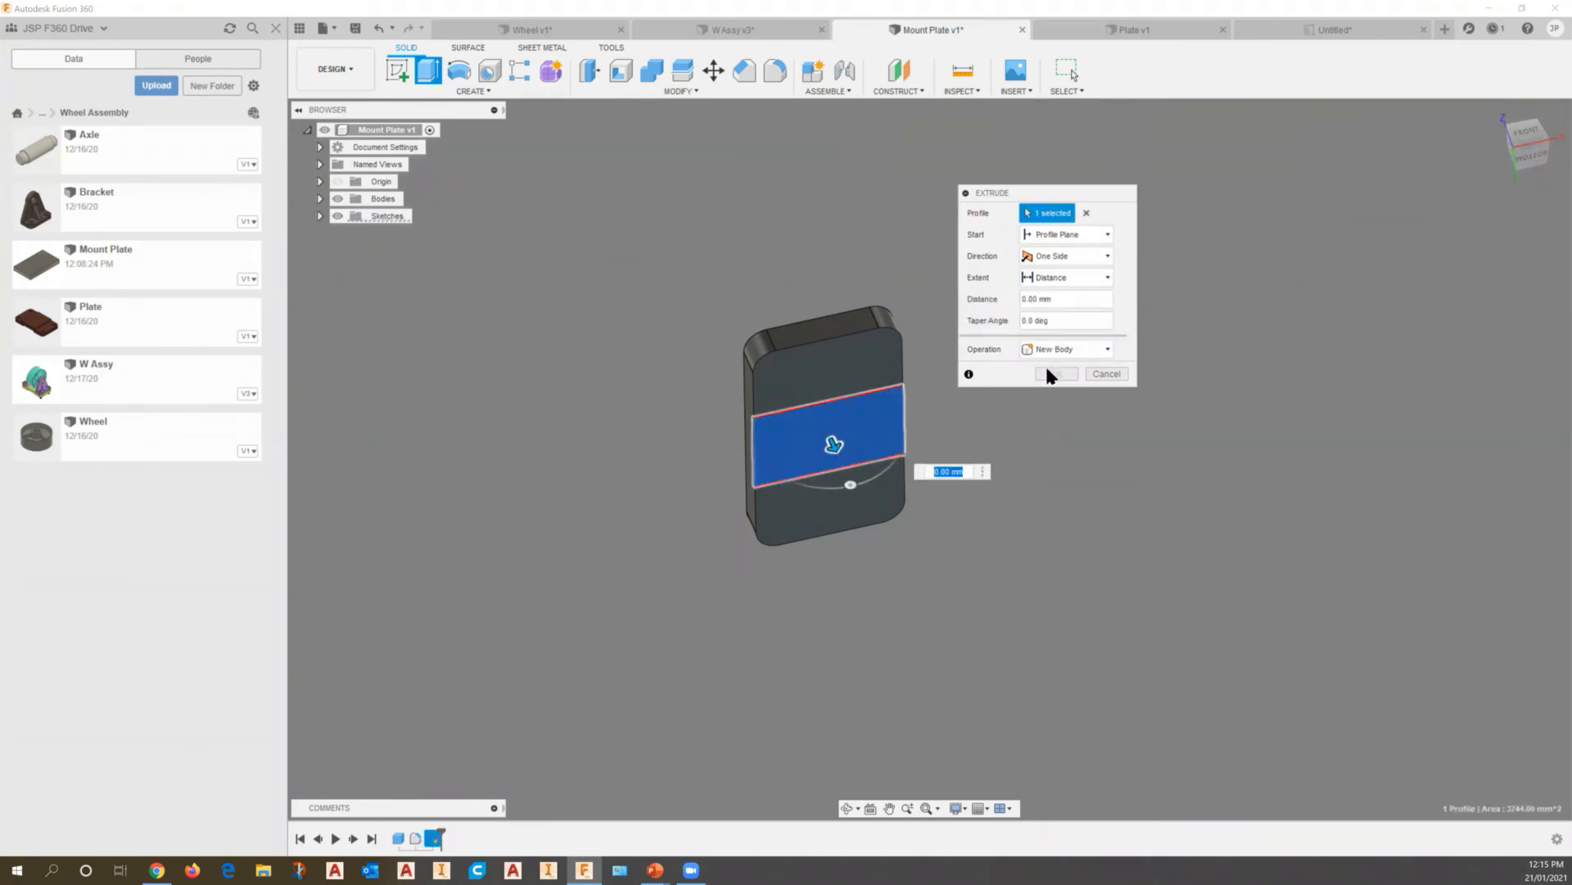
pyautogui.moveTo(833, 445)
pyautogui.mouseDown()
pyautogui.moveTo(821, 410)
pyautogui.moveTo(824, 425)
pyautogui.mouseUp()
pyautogui.keyDown('shift'); pyautogui.moveTo(823, 487); pyautogui.dragTo(866, 491, button='middle'); pyautogui.keyUp('shift')
pyautogui.moveTo(814, 411); pyautogui.dragTo(917, 558)
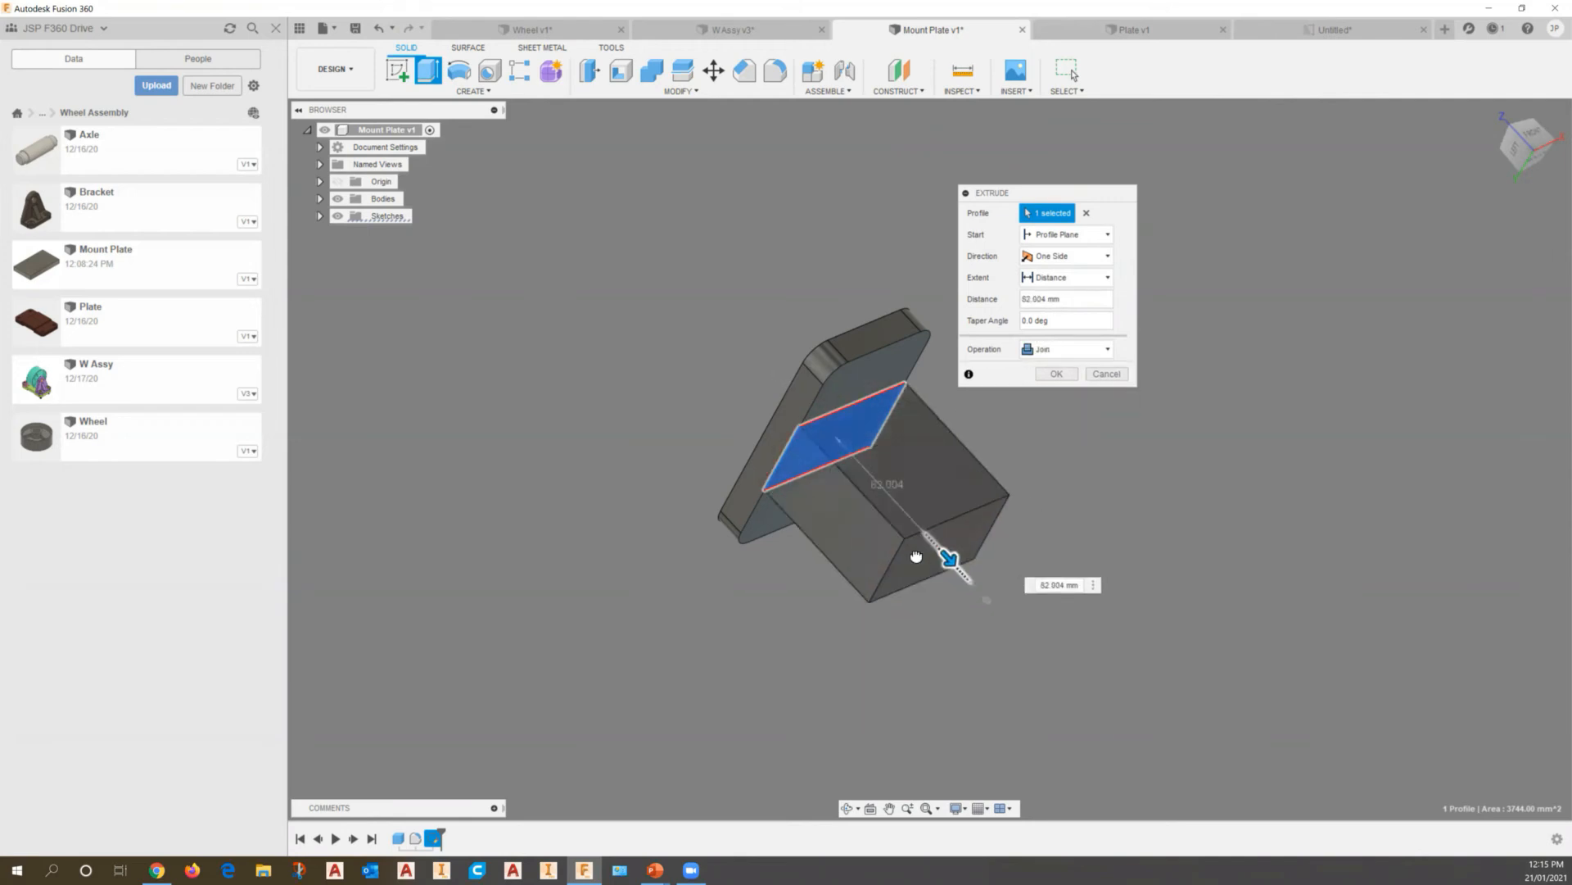
pyautogui.moveTo(811, 462); pyautogui.dragTo(789, 451)
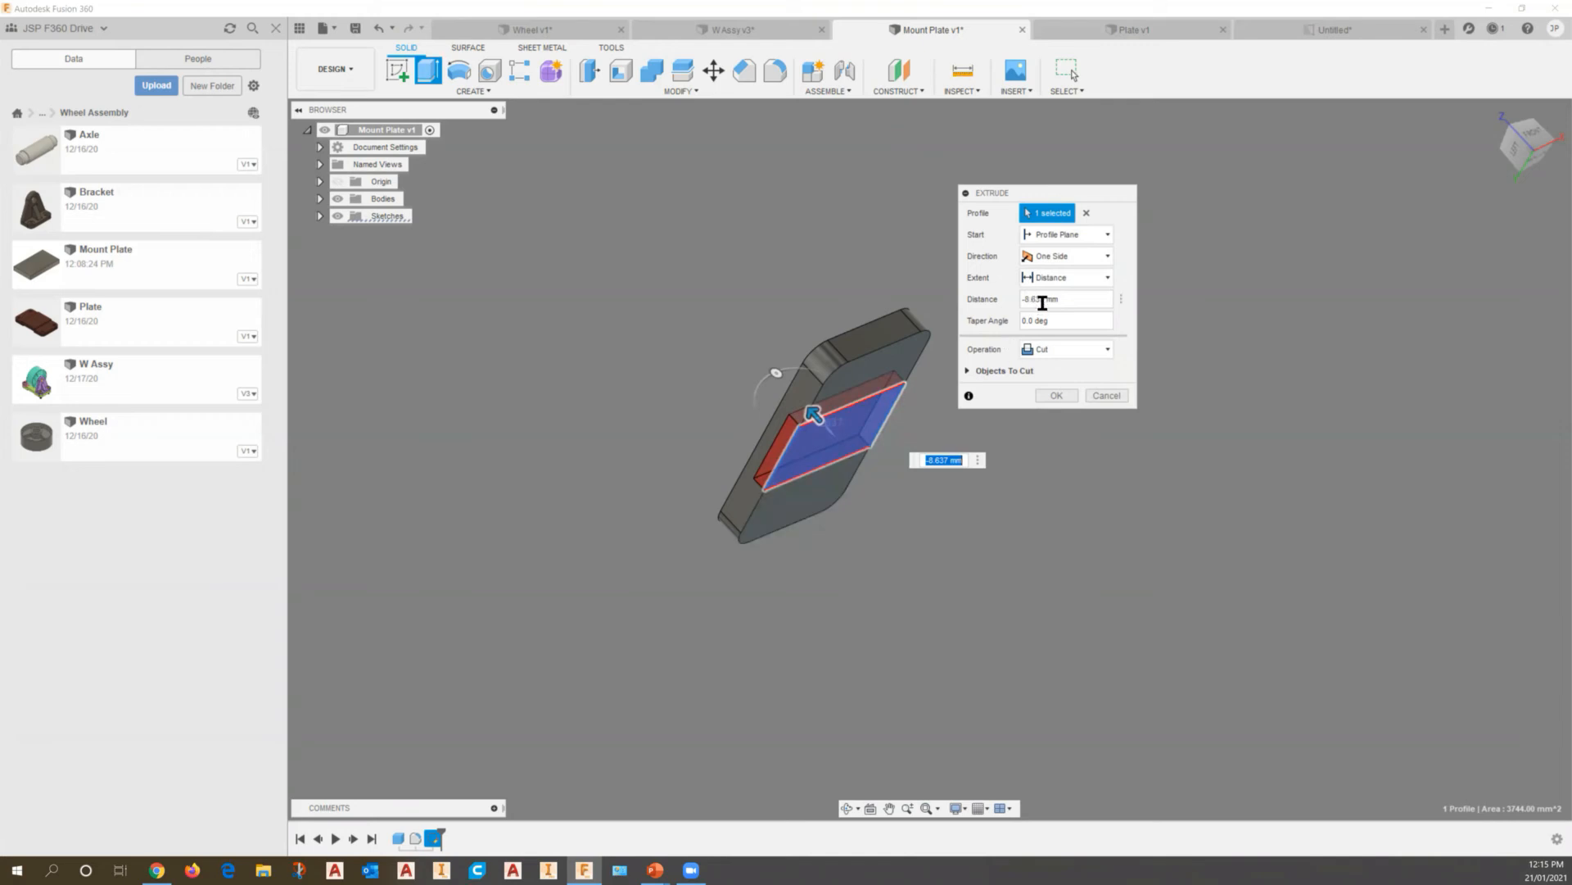
# Set the channel cut's distance to -4 mm and complete the extrusion
pyautogui.moveTo(1045, 298); pyautogui.dragTo(1022, 299)
pyautogui.write('-4')
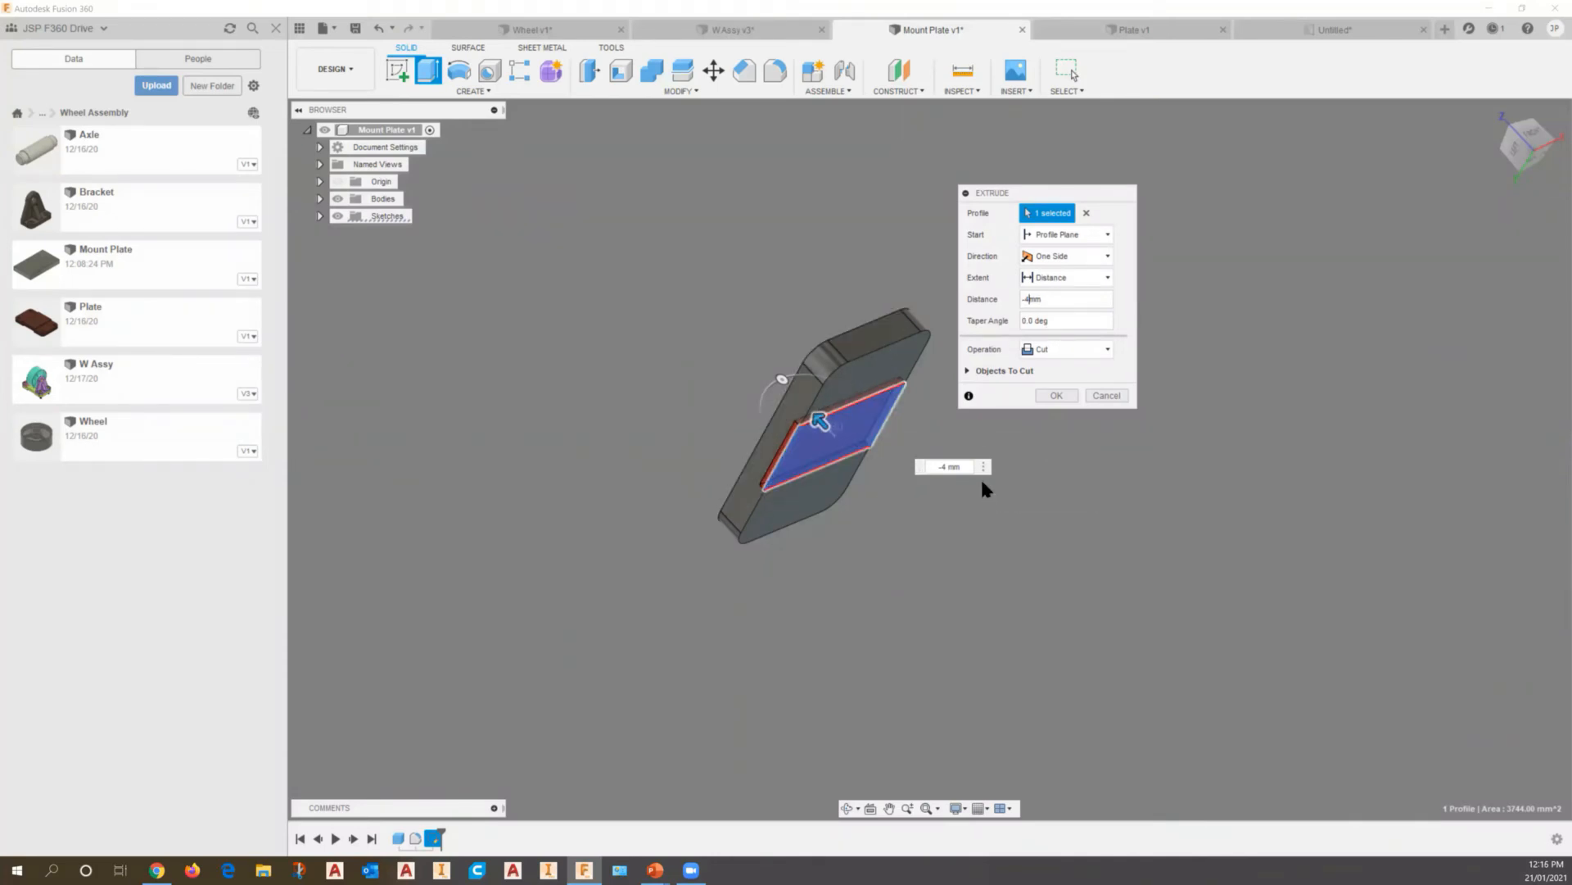
pyautogui.click(1054, 396)
pyautogui.click(1054, 395)
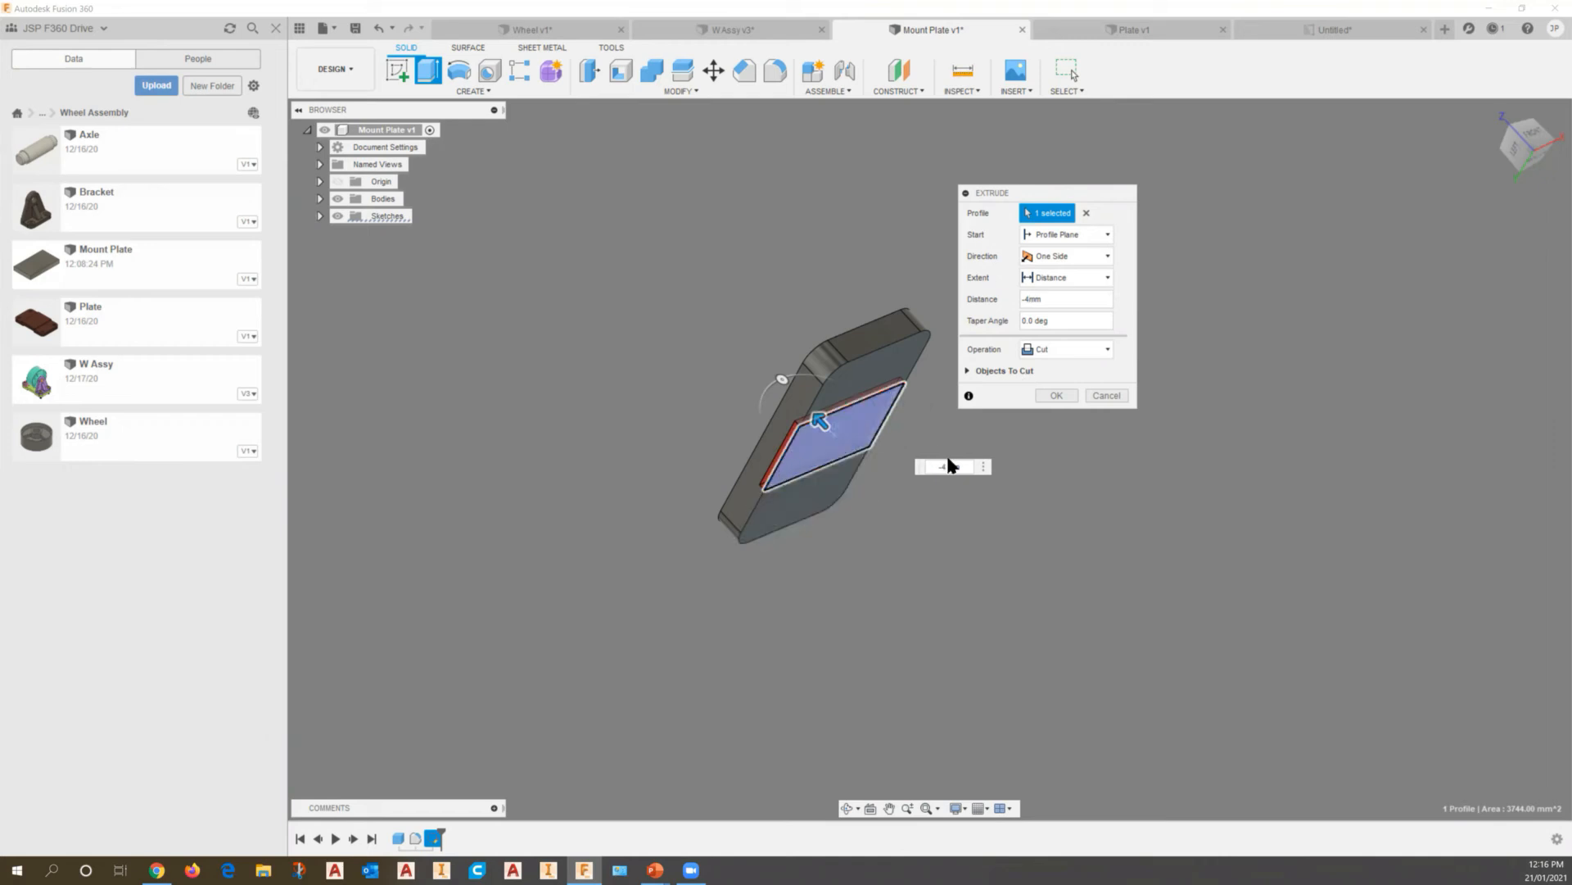
pyautogui.click(1057, 396)
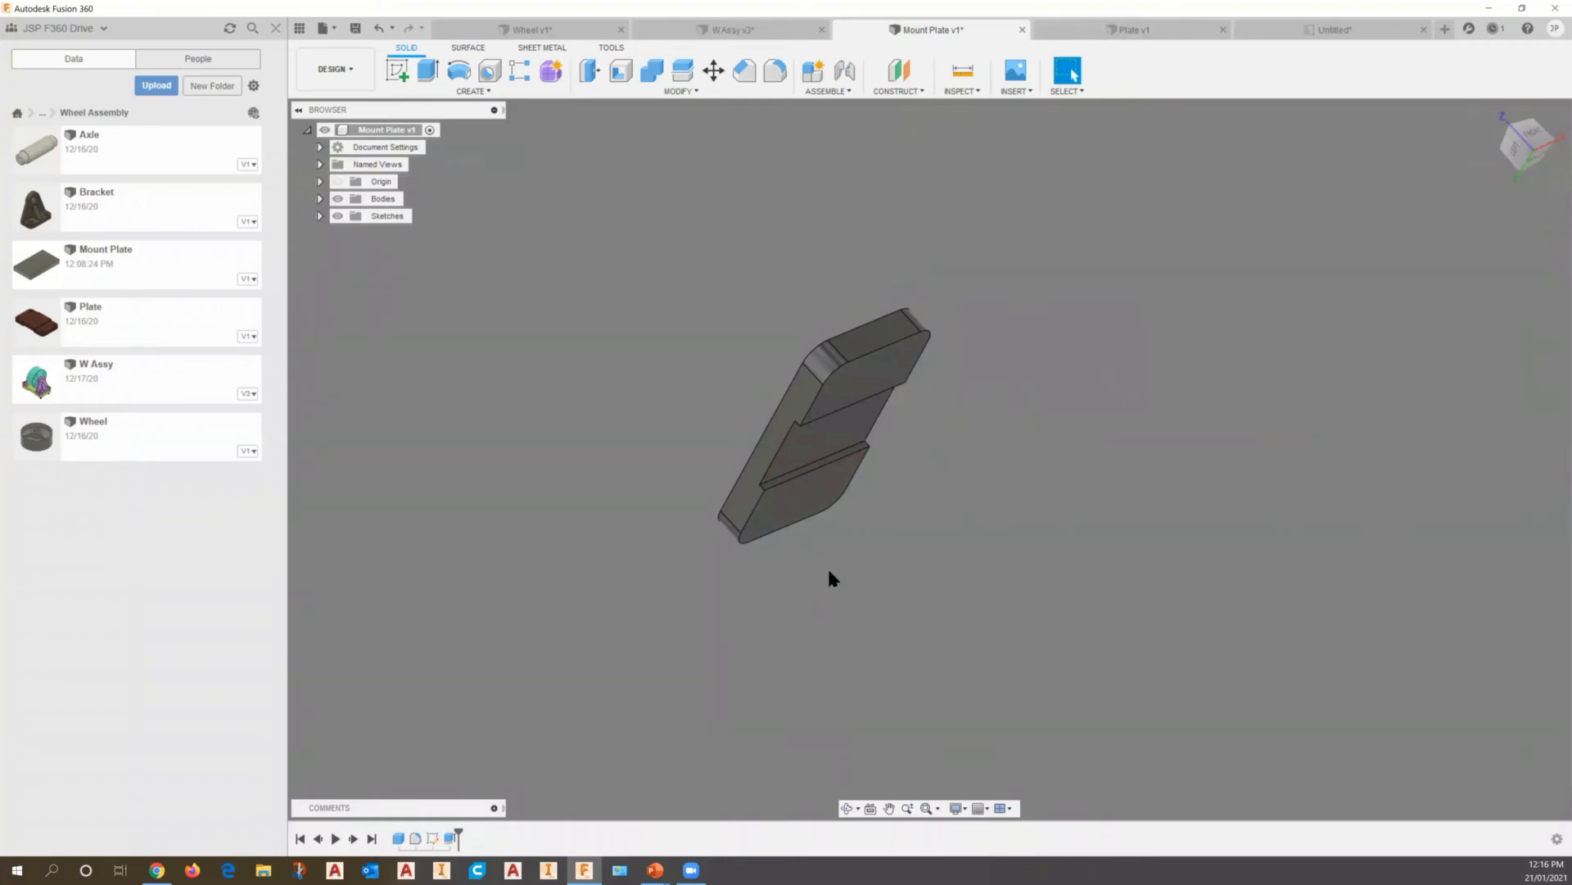
# Consult the Plate drawing and start a sketch on the top face of the Mount Plate
pyautogui.keyDown('shift'); pyautogui.moveTo(846, 530); pyautogui.dragTo(891, 438, button='middle'); pyautogui.keyUp('shift')
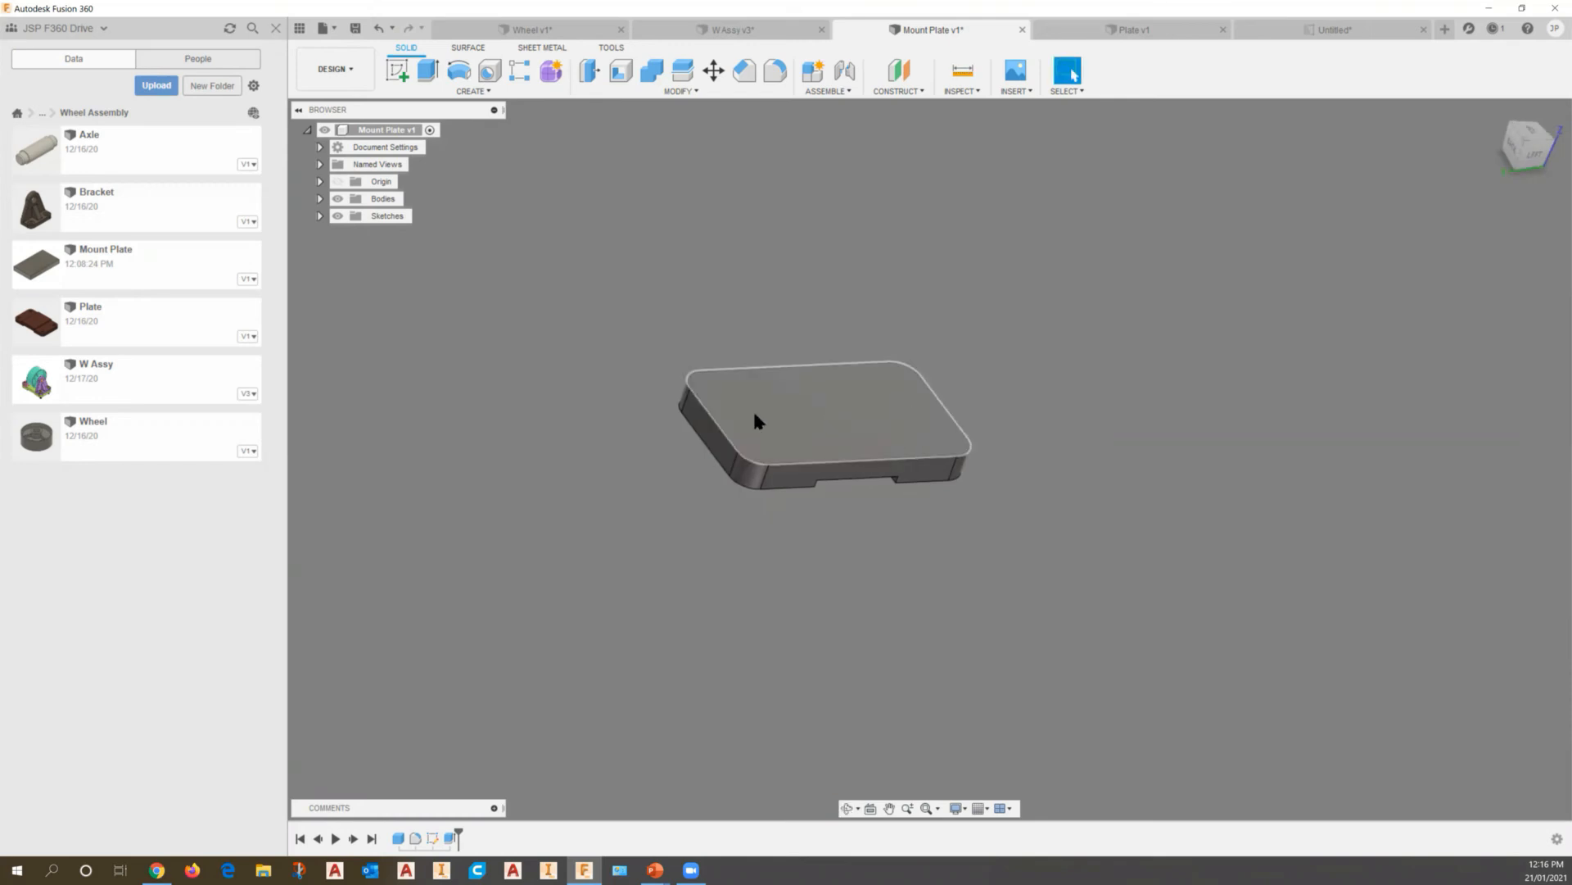
pyautogui.click(1306, 36)
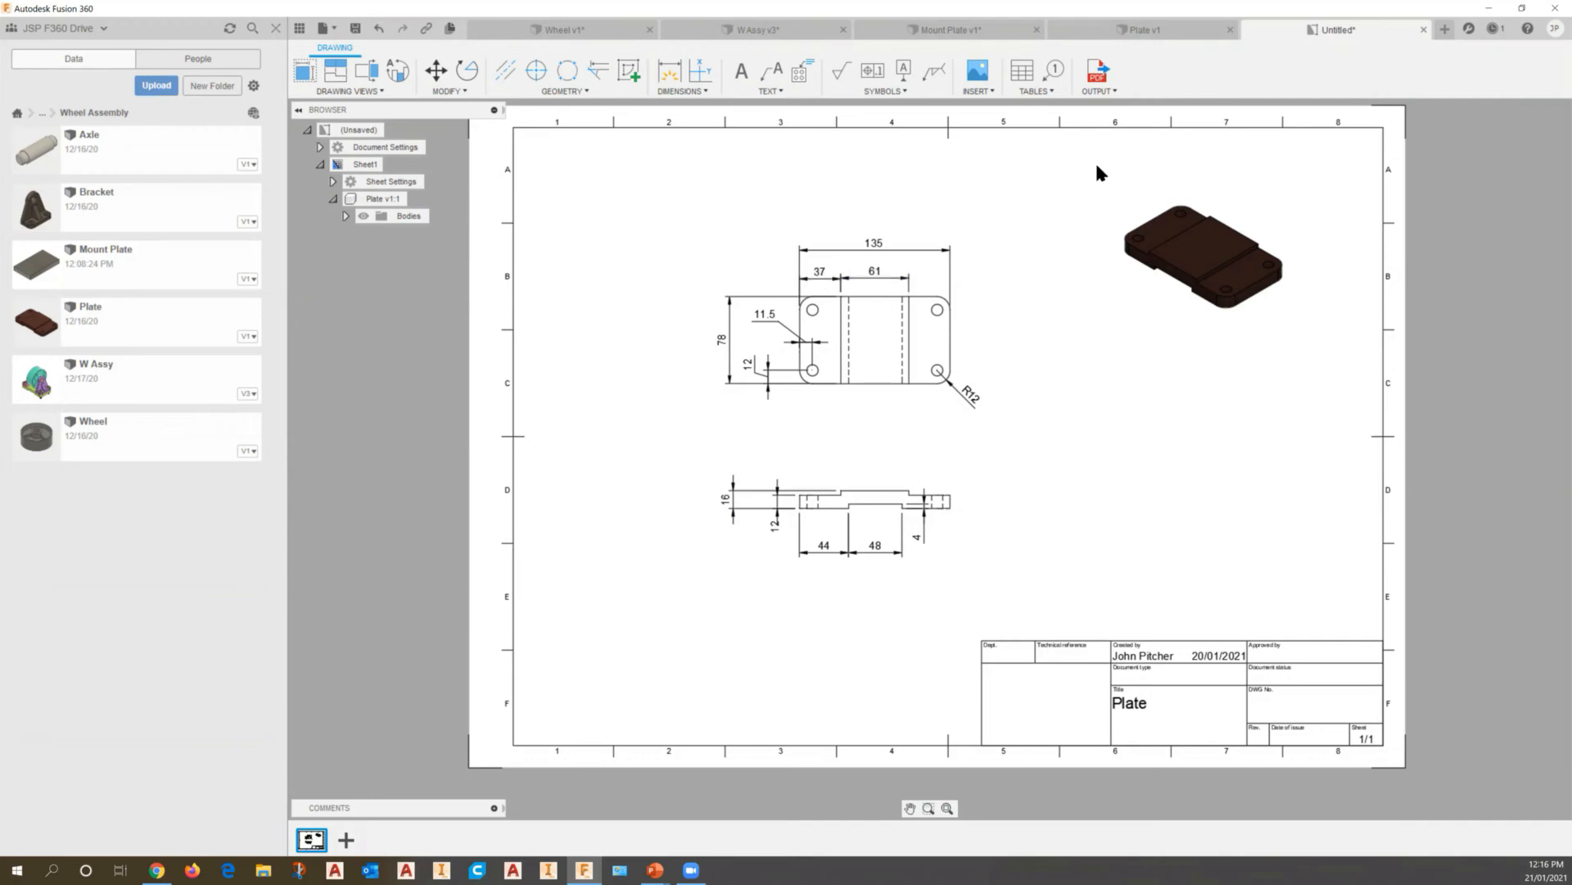
pyautogui.click(950, 27)
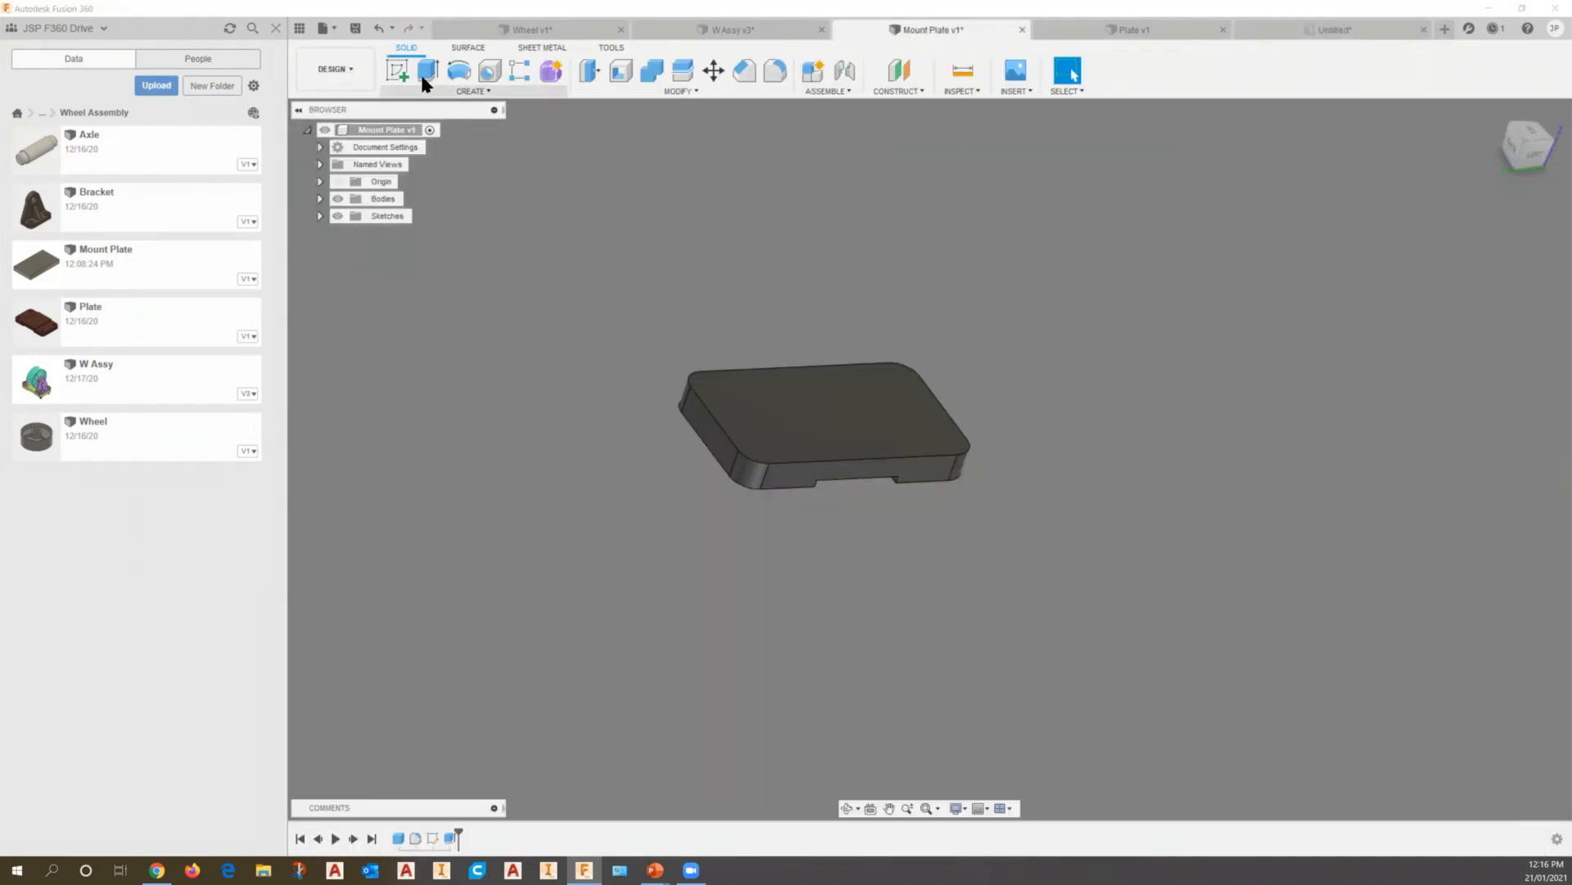
pyautogui.click(397, 70)
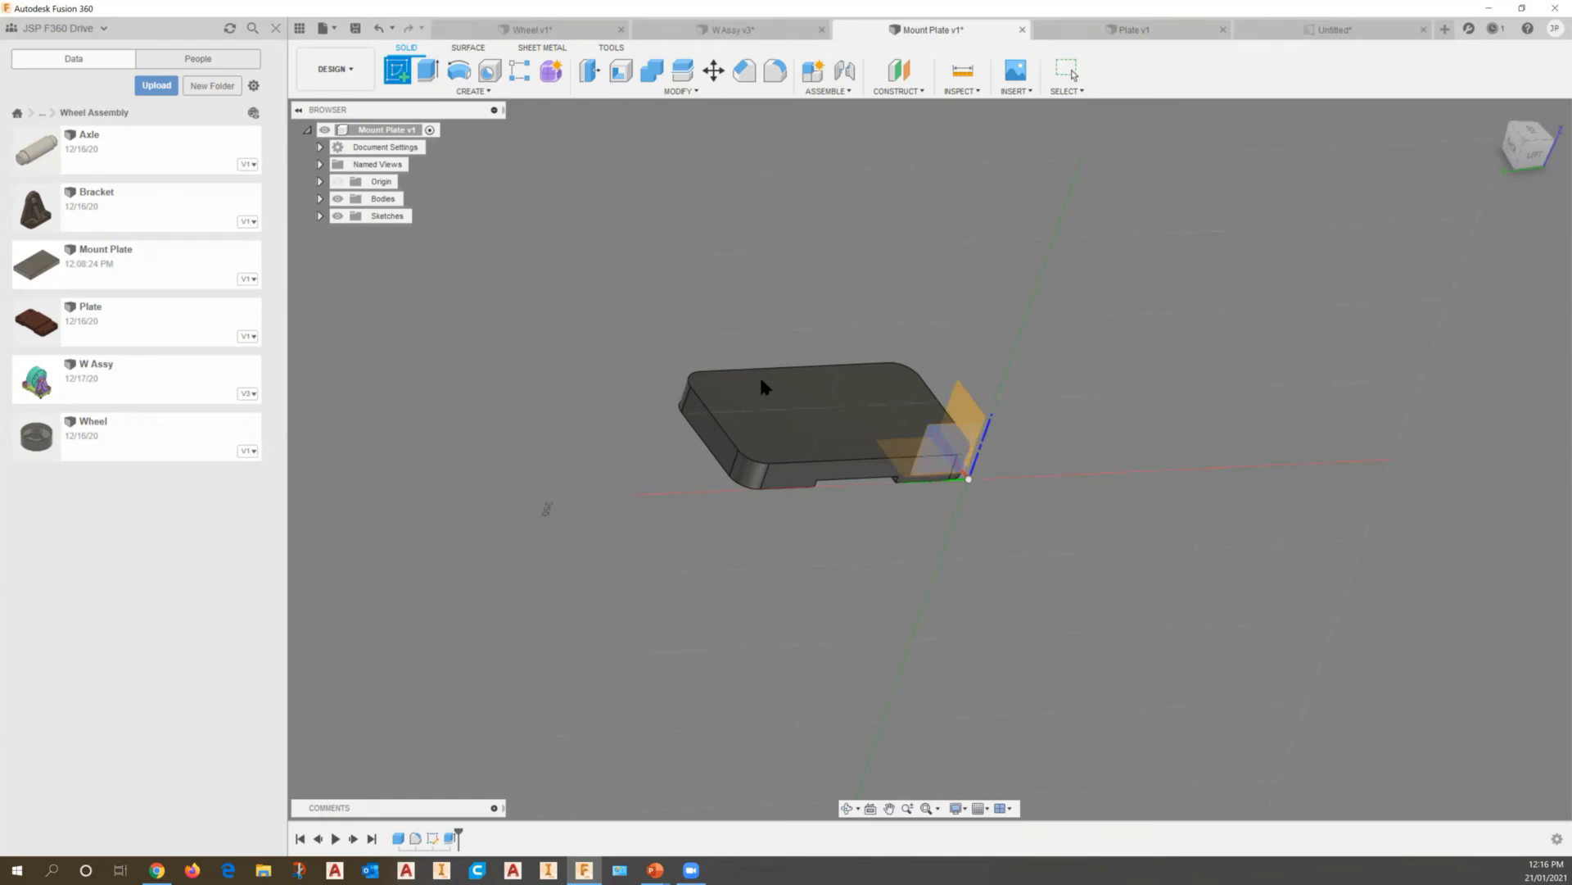
pyautogui.click(824, 408)
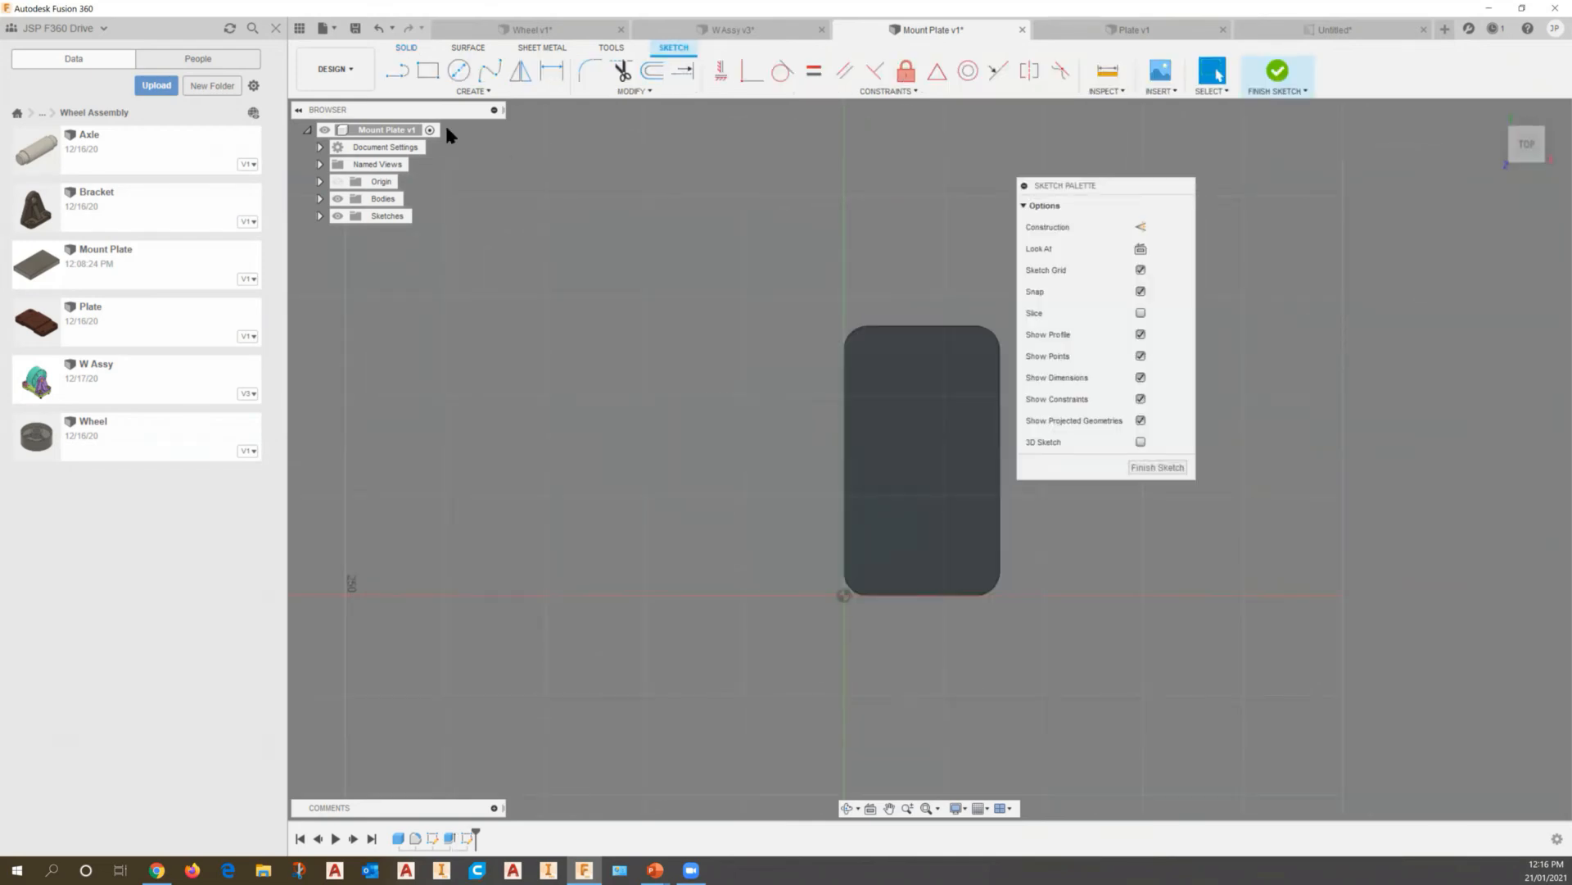
# Sketch a two-point rectangle across the top face's full width, about 60 mm along the plate's length
pyautogui.click(426, 72)
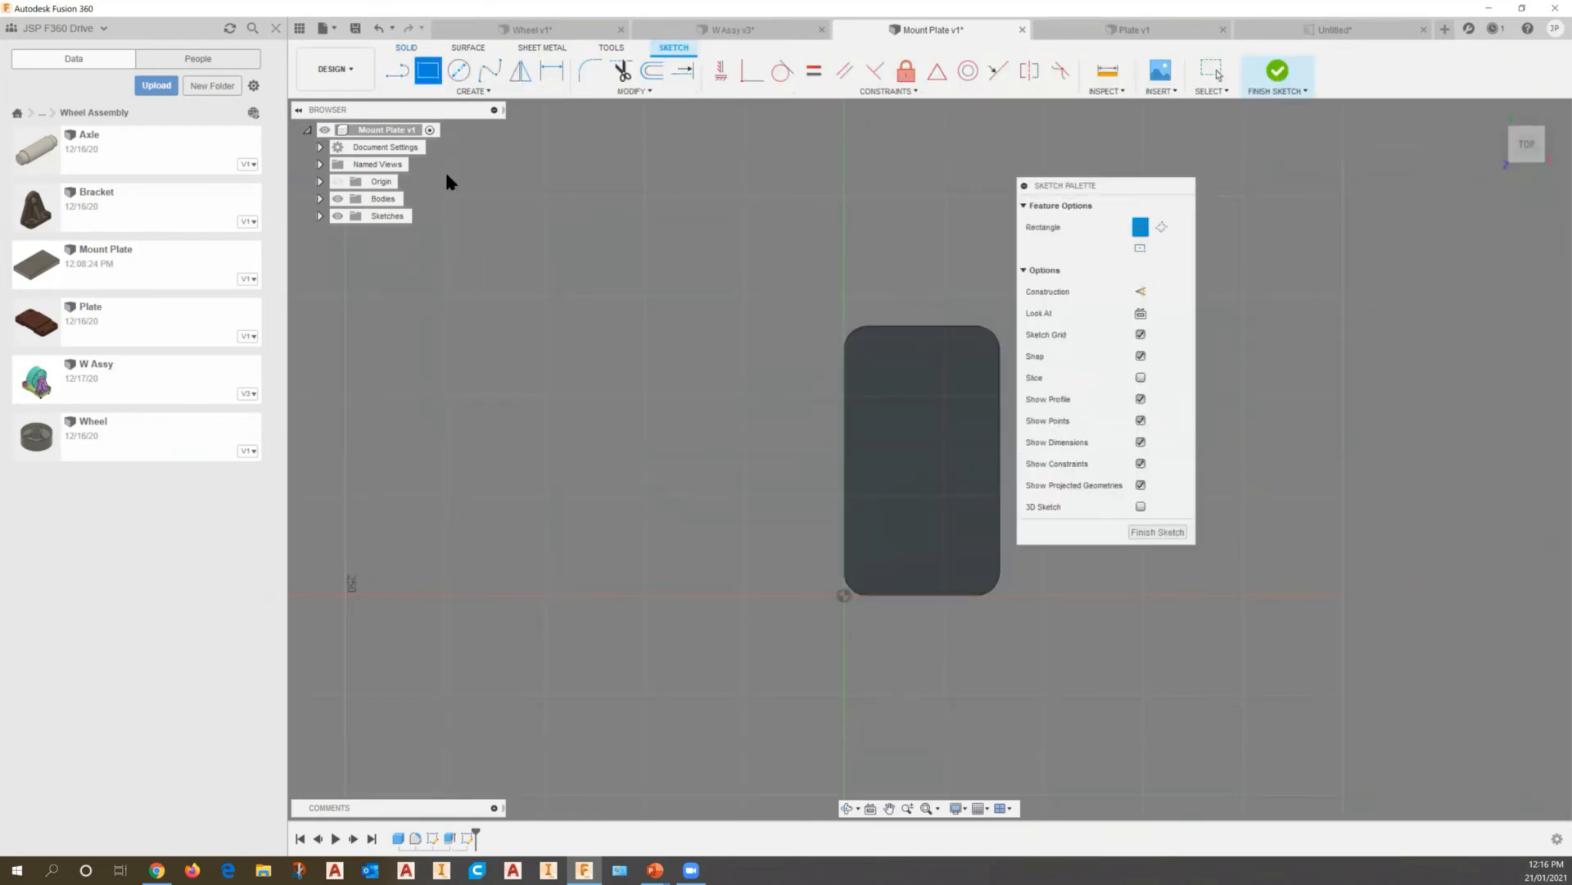
pyautogui.click(845, 394)
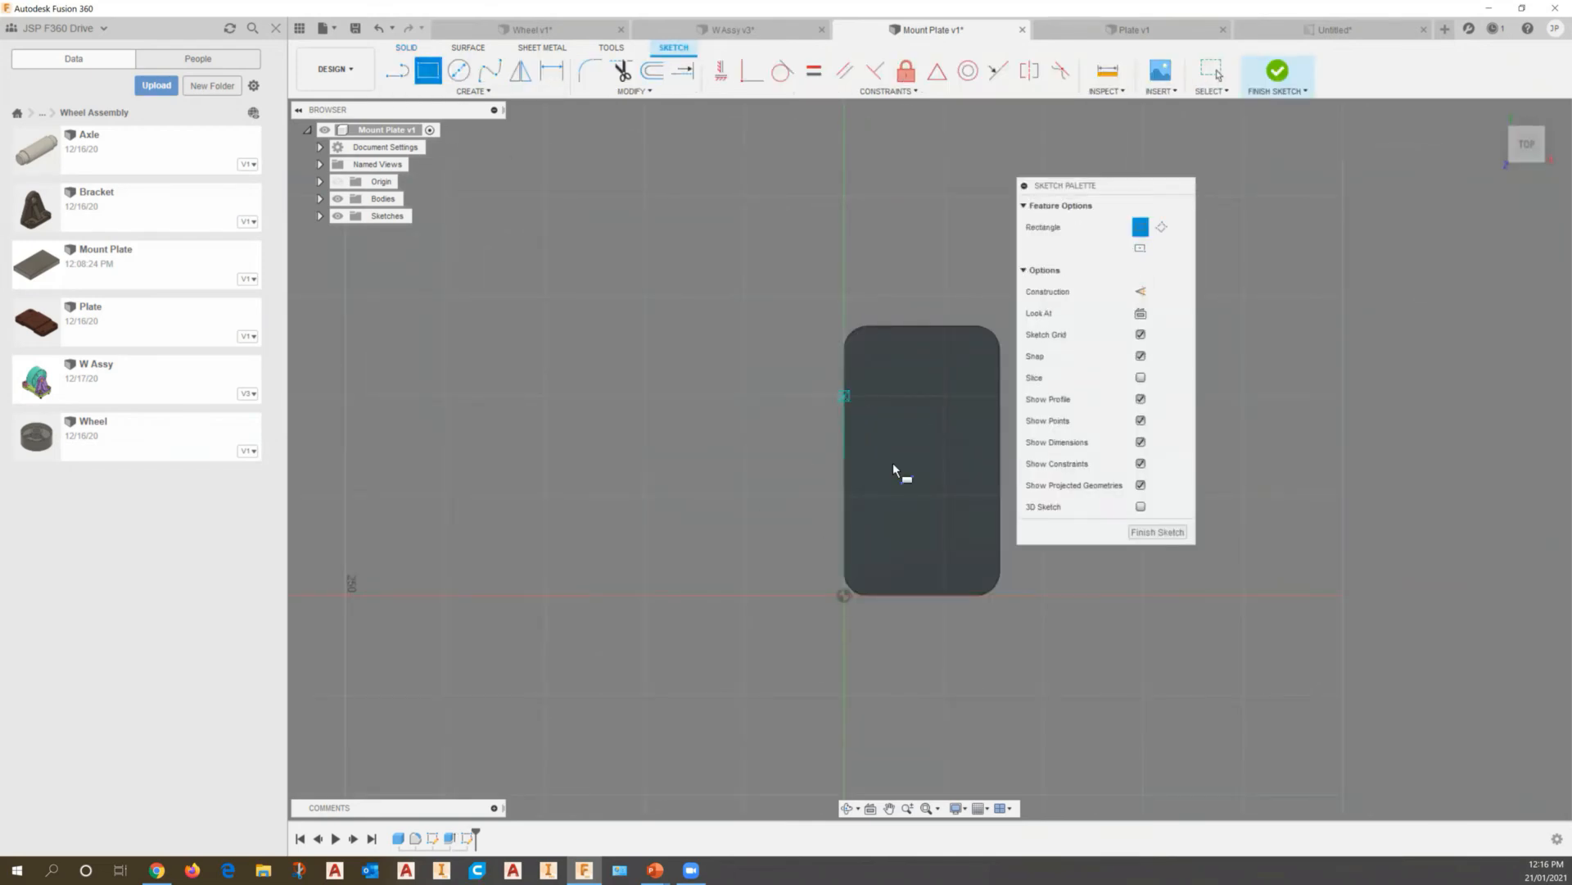
pyautogui.click(1000, 515)
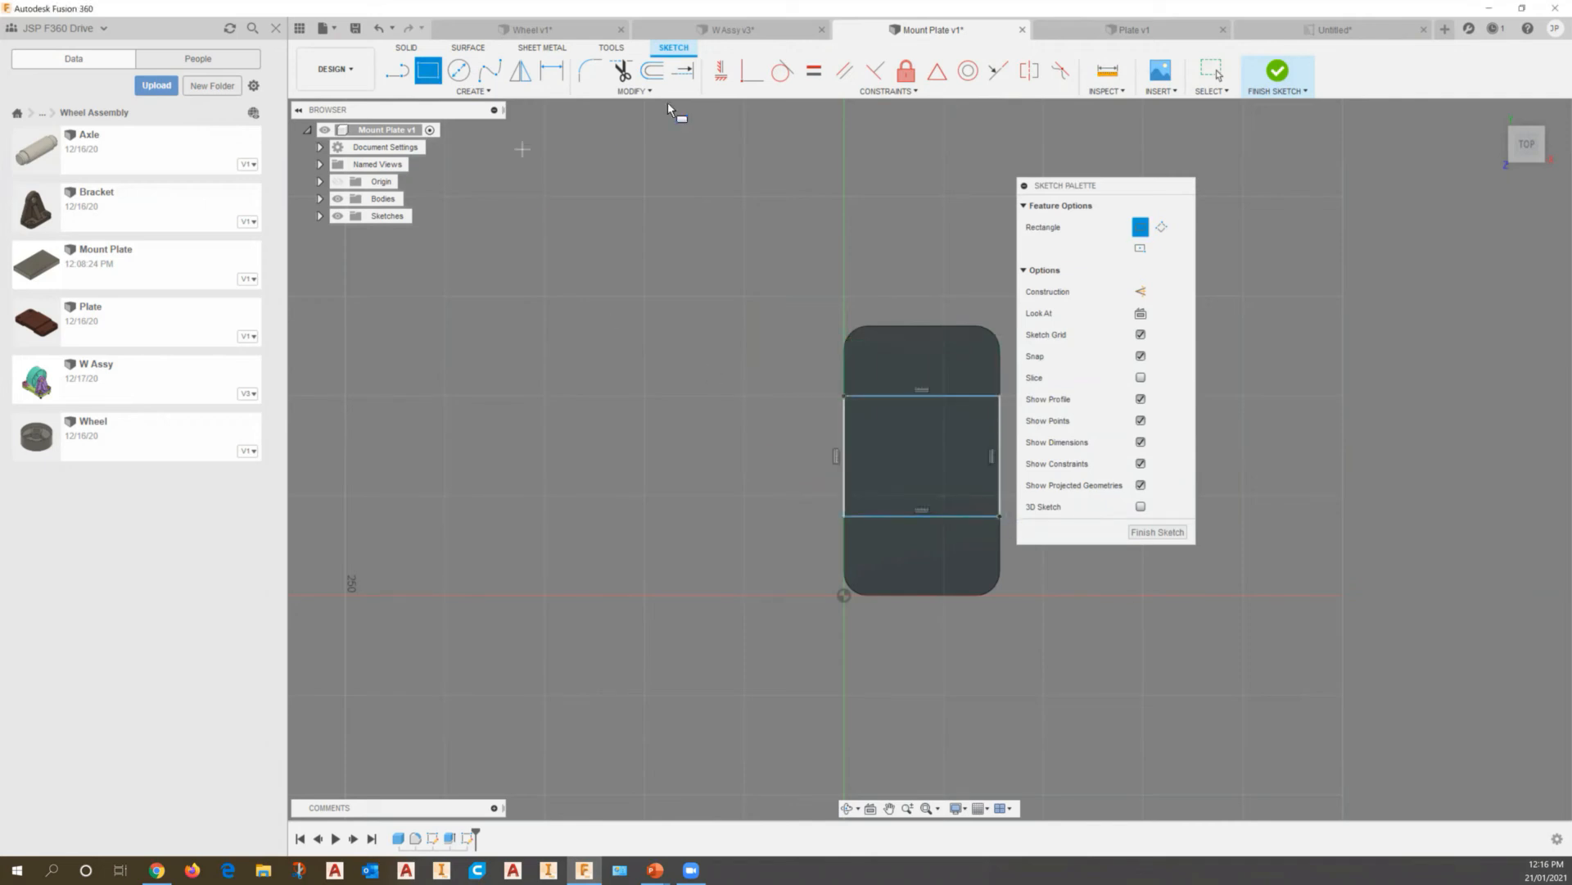
# Dimension the distance from the plate's lower short edge to the rectangle's nearer side as 37 mm, taken from the drawing
pyautogui.click(551, 70)
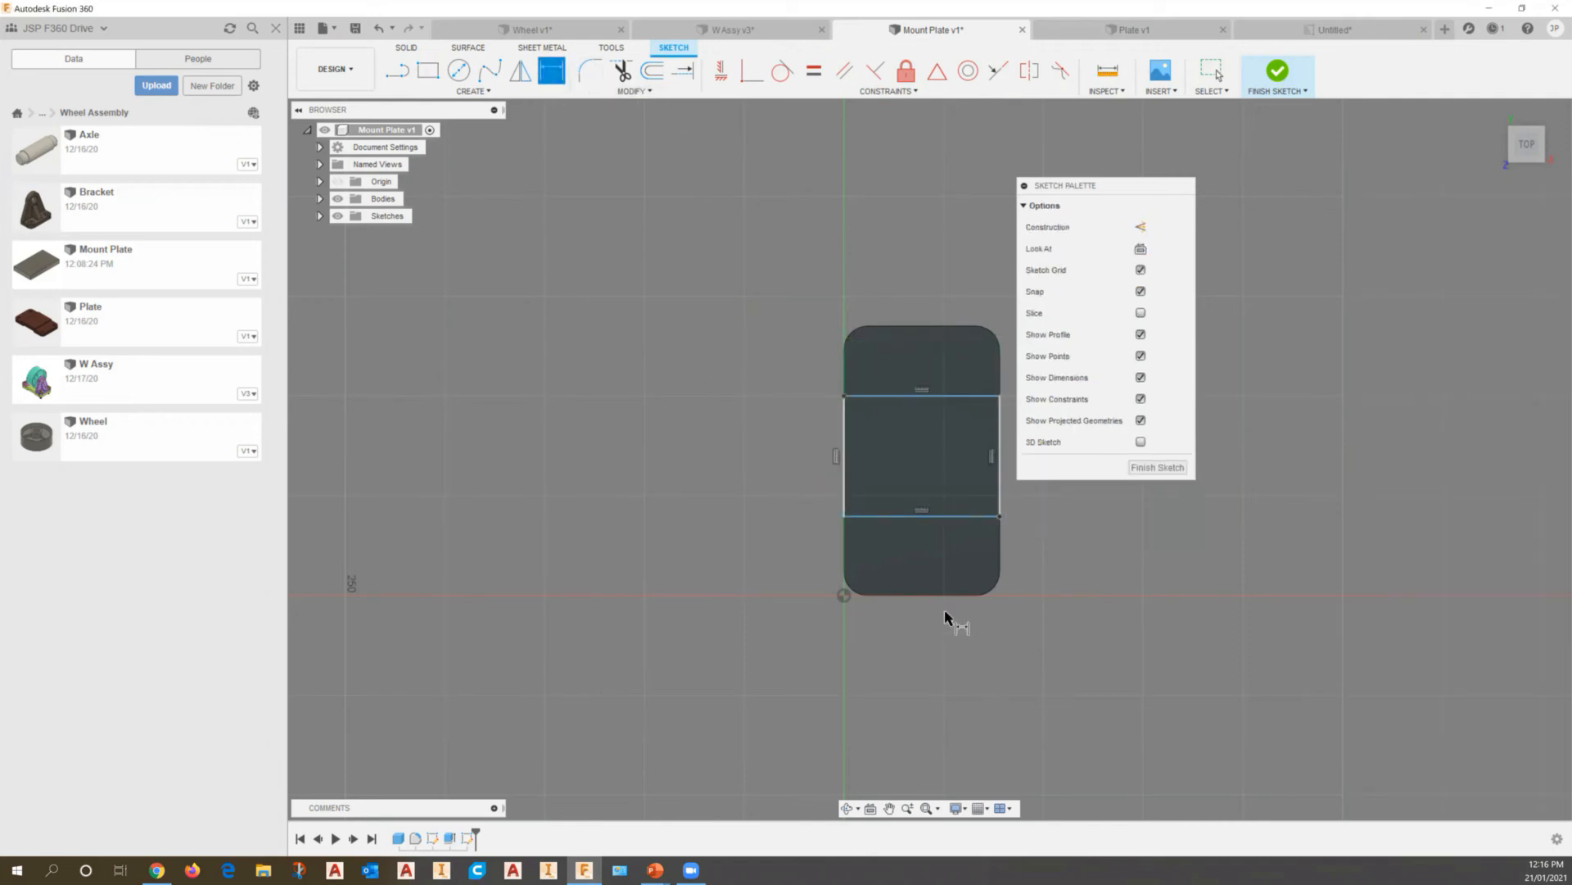
pyautogui.click(911, 596)
pyautogui.click(908, 517)
pyautogui.click(760, 588)
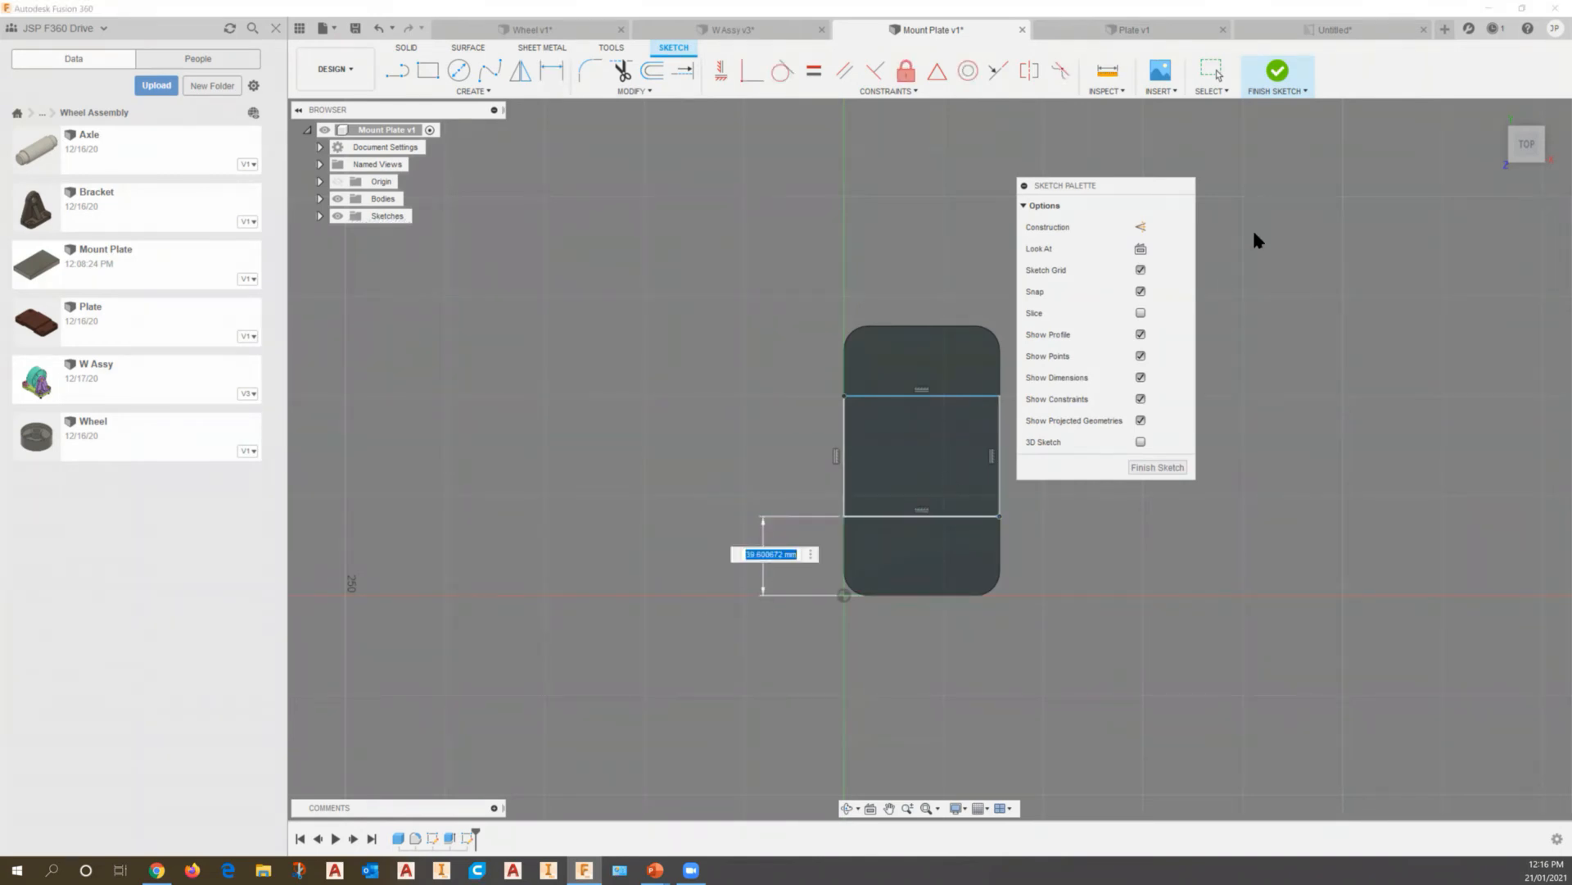
pyautogui.click(1323, 33)
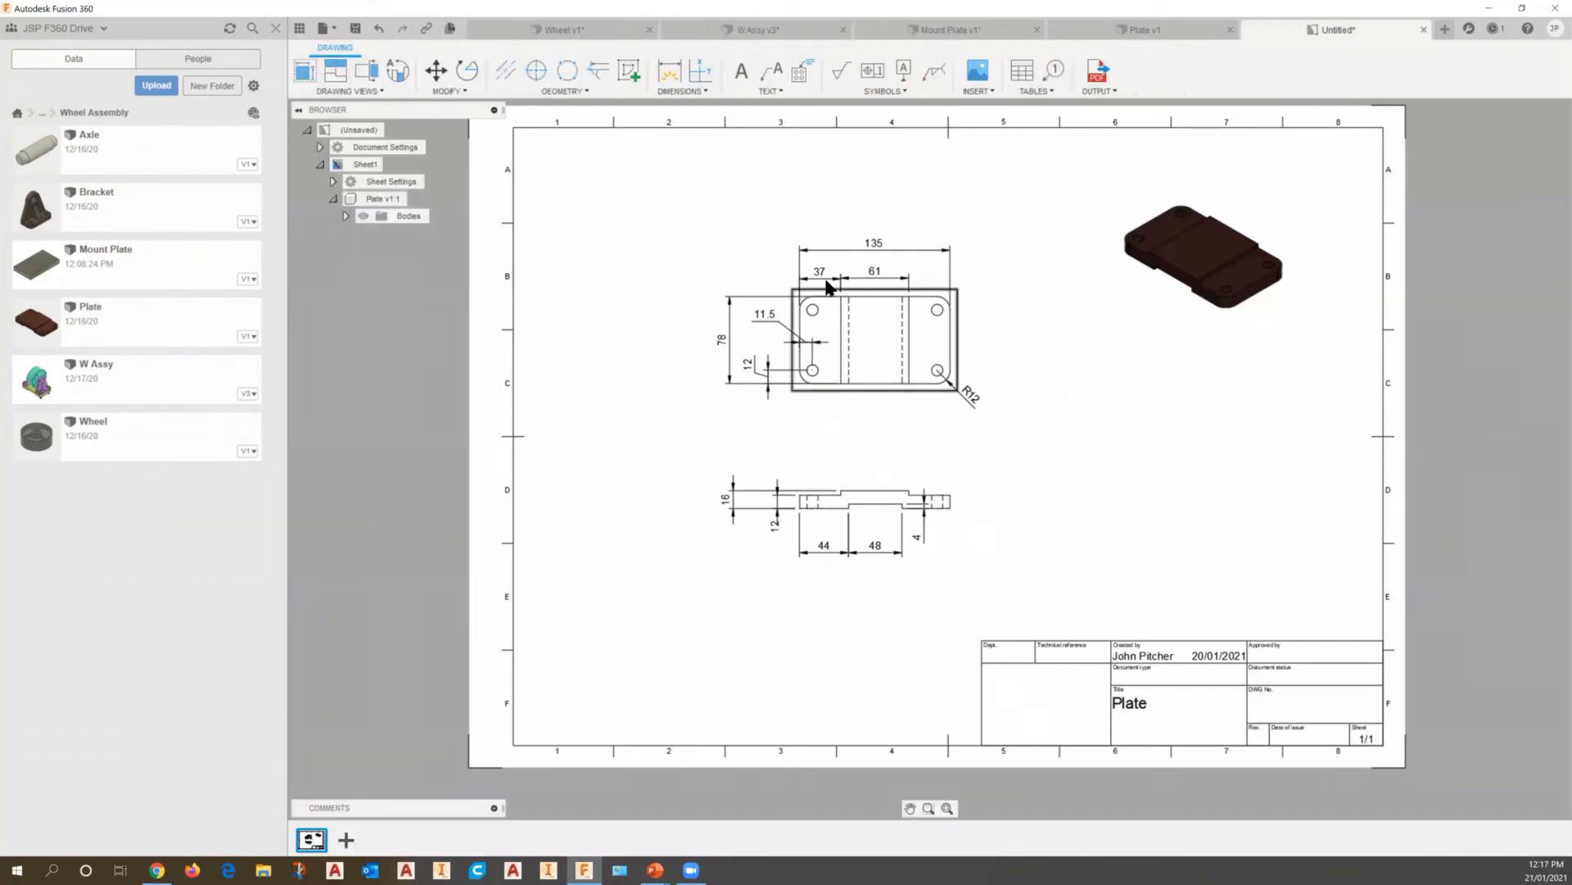
pyautogui.click(899, 26)
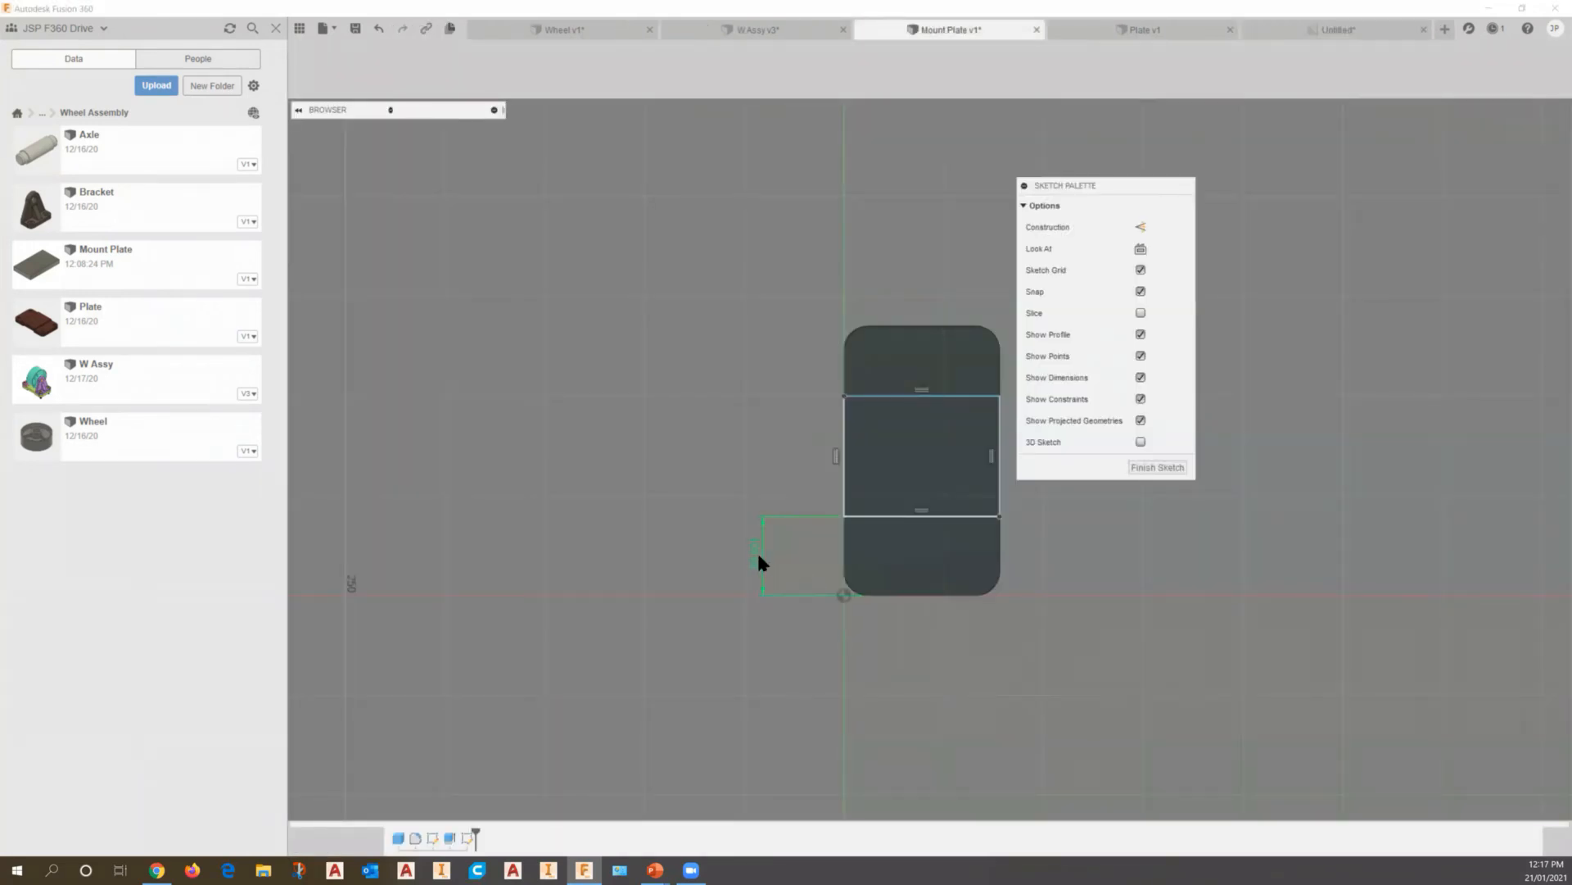
pyautogui.doubleClick(756, 553)
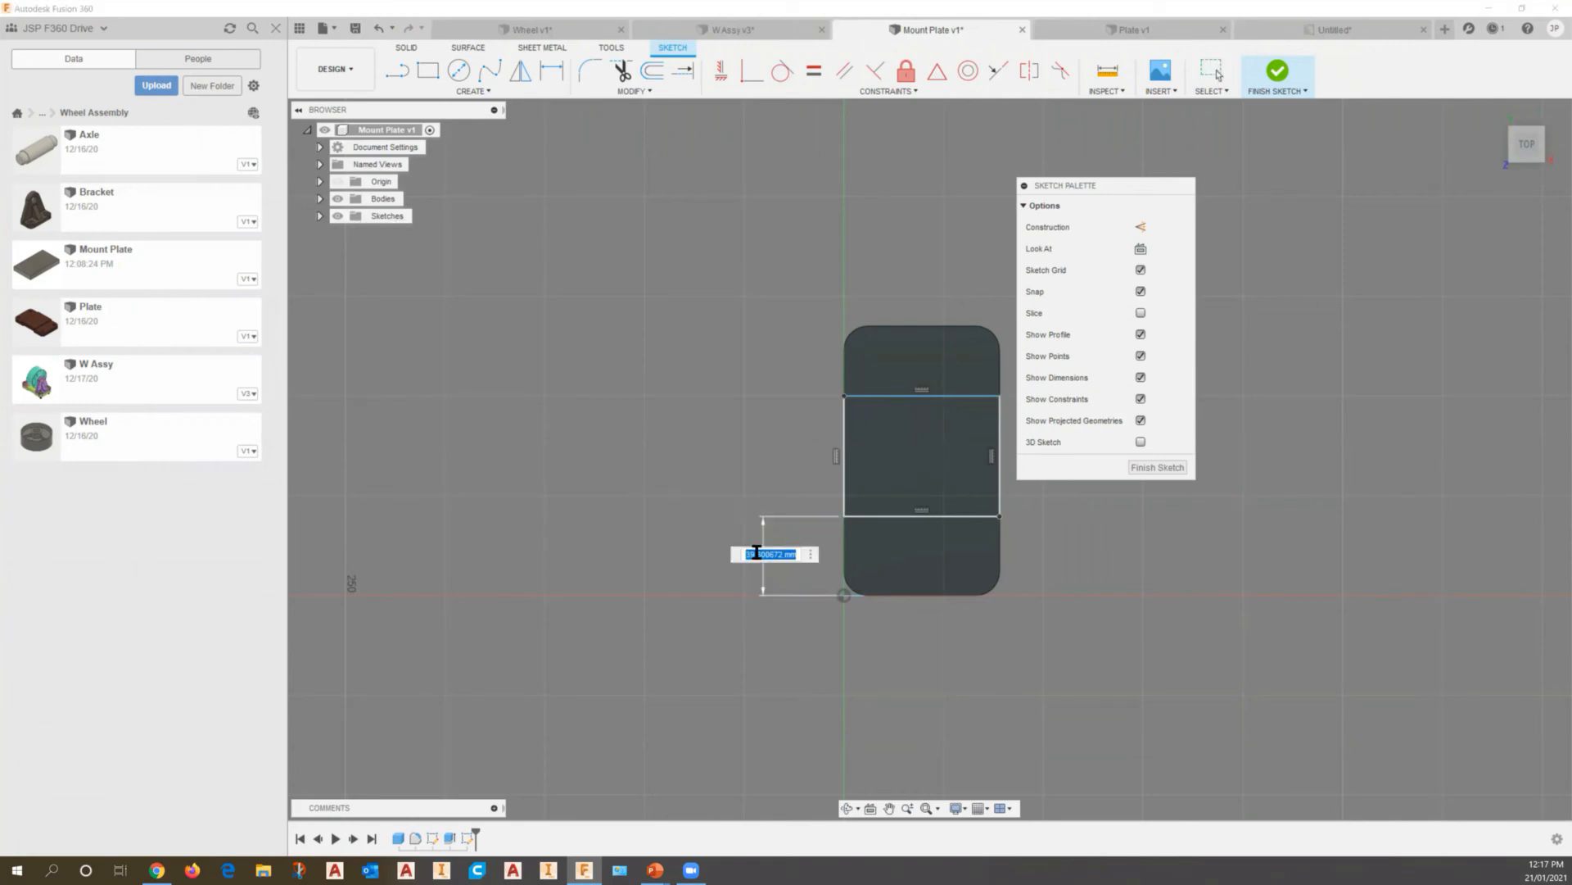
pyautogui.write('37')
pyautogui.press('Return')
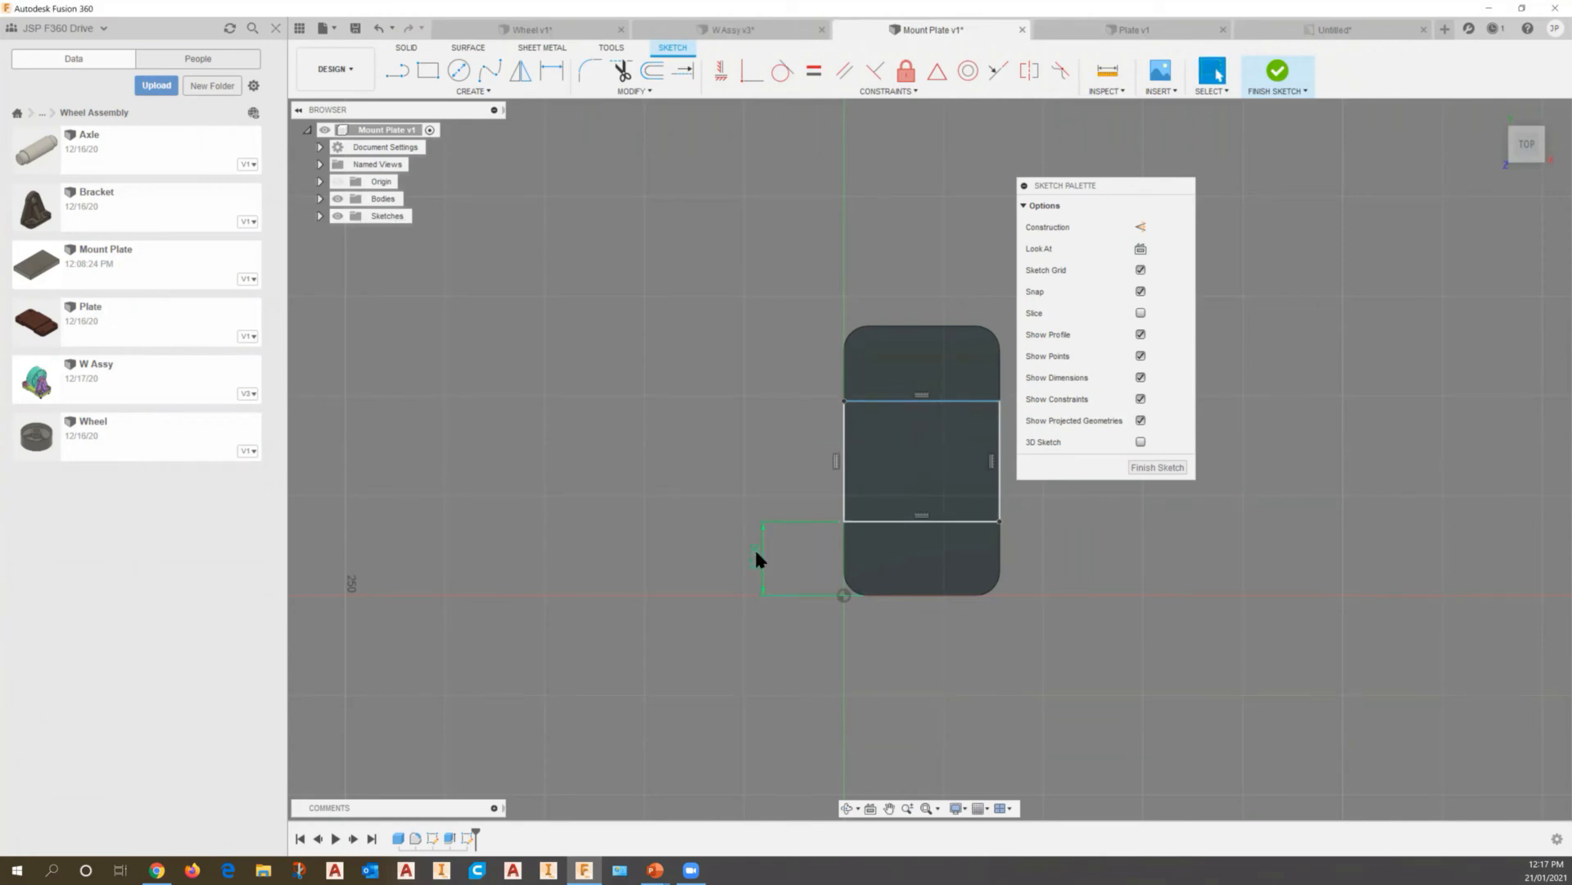
# Dimension the top-face rectangle's extent along the plate's length as 61 mm
pyautogui.click(844, 426)
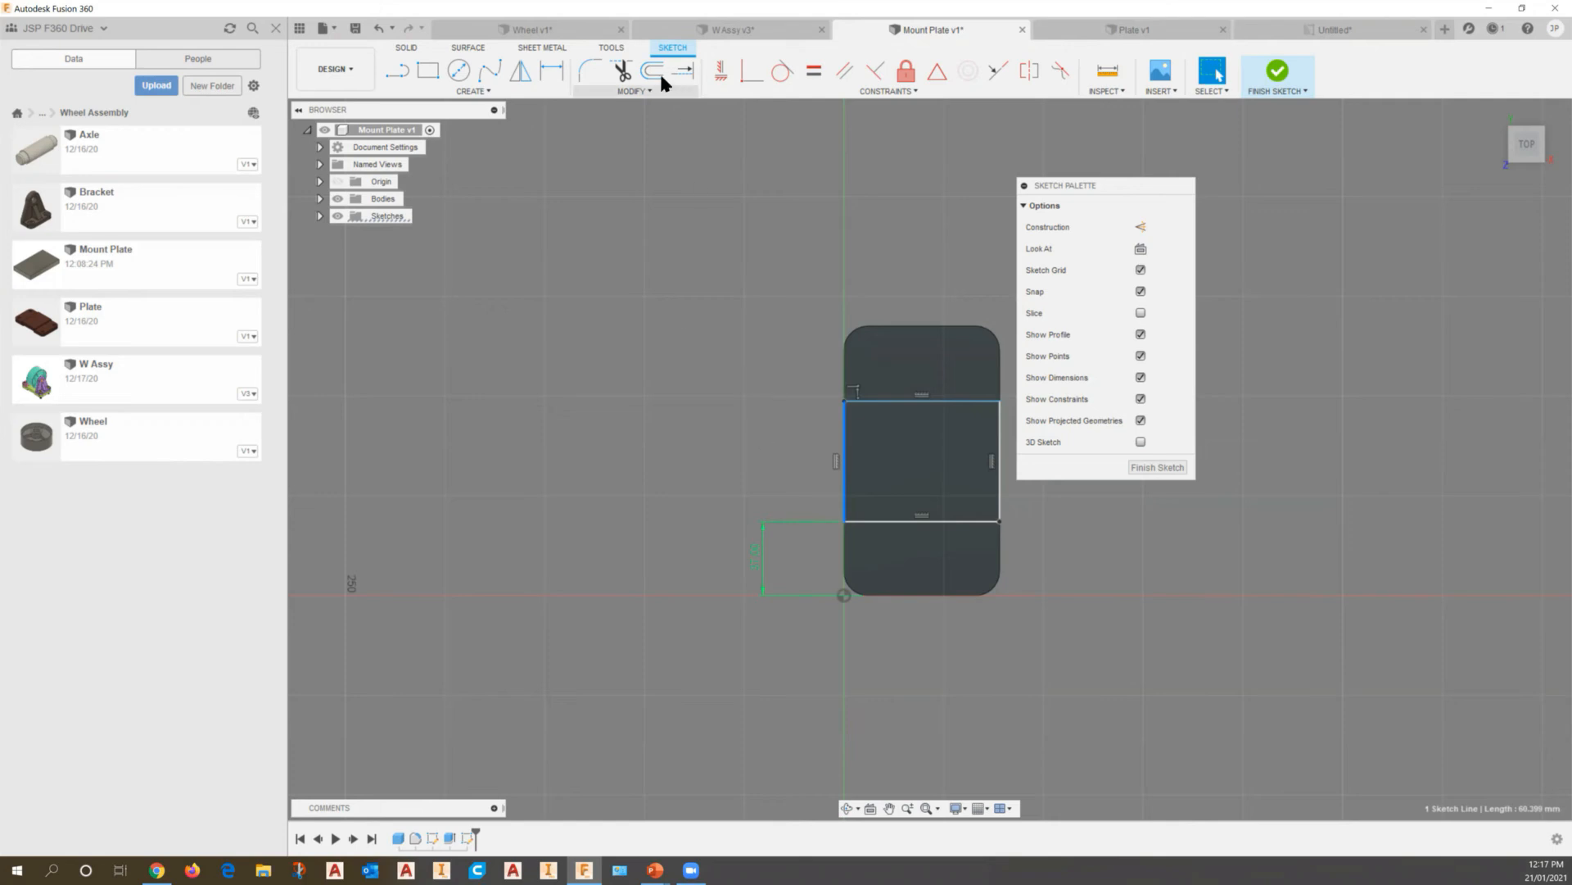
pyautogui.click(561, 73)
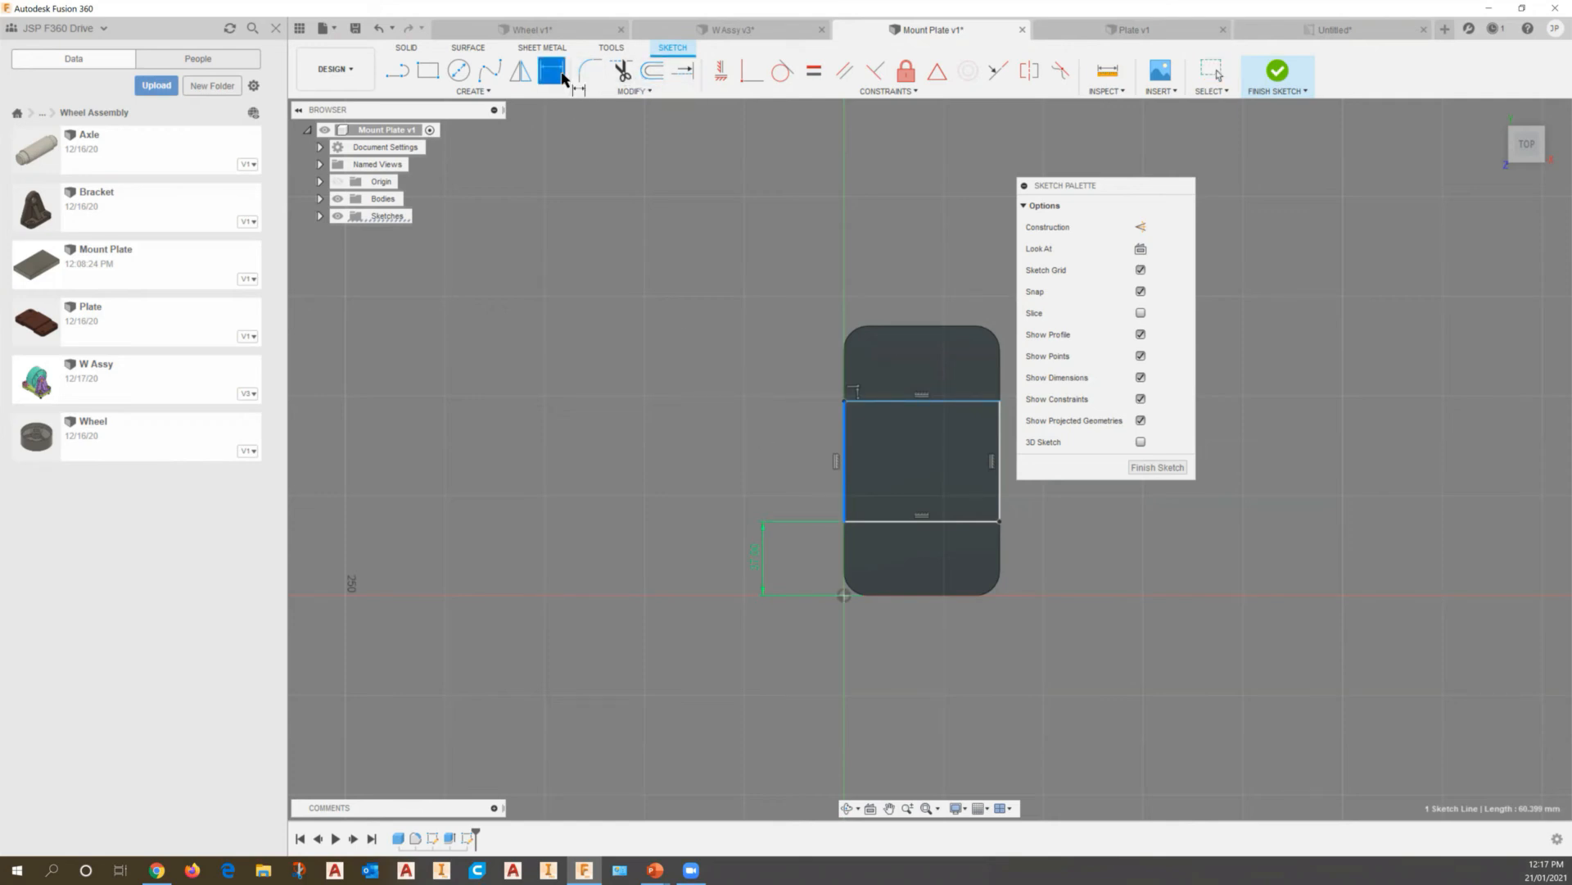
pyautogui.click(783, 473)
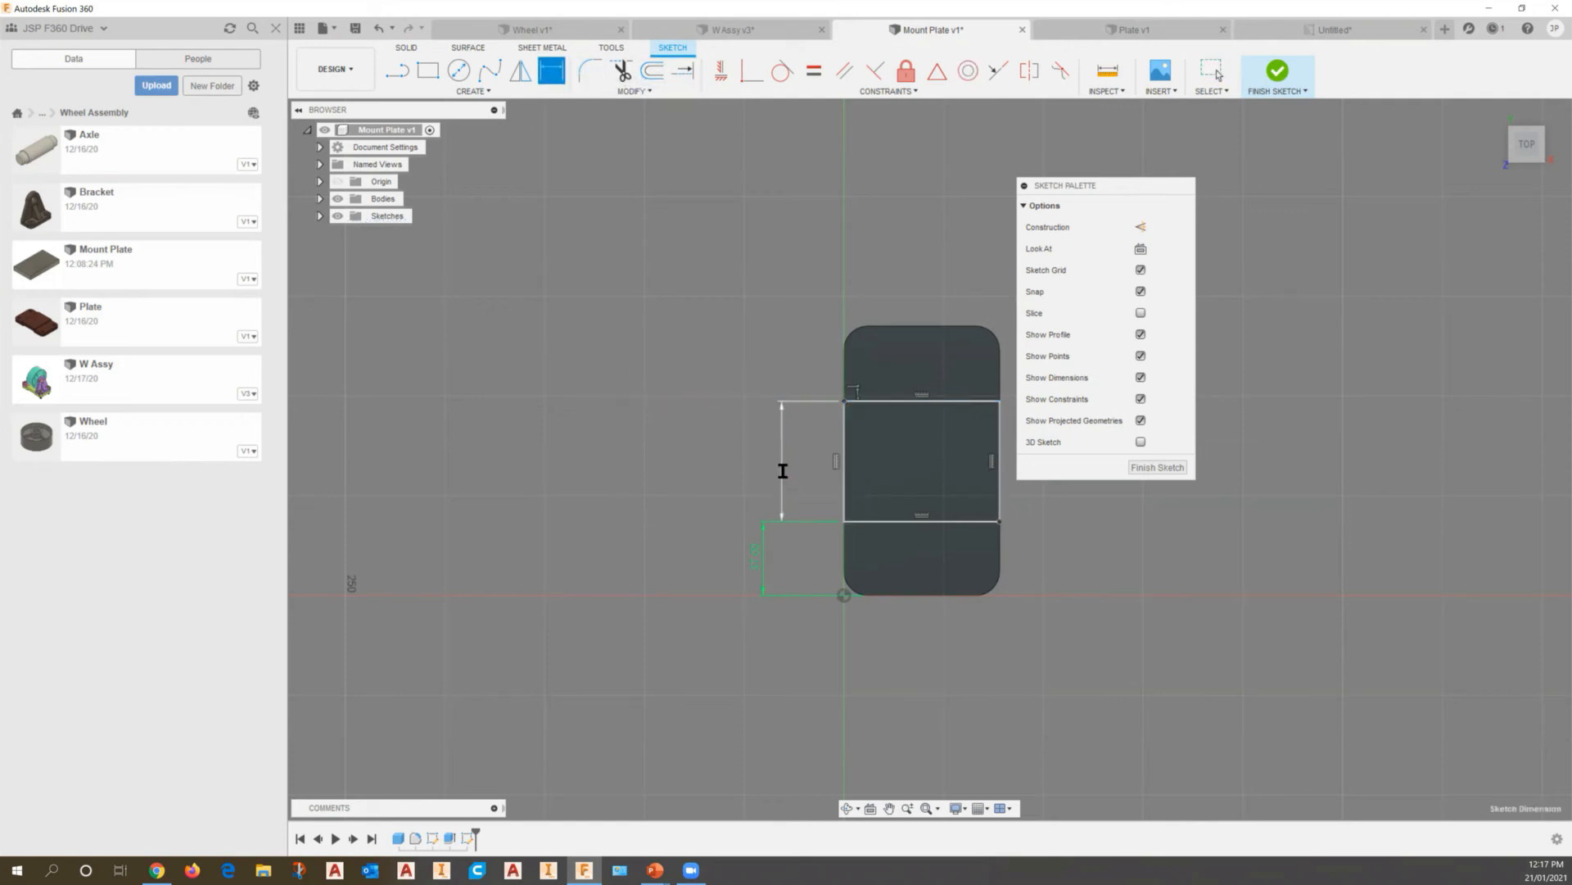
pyautogui.write('60')
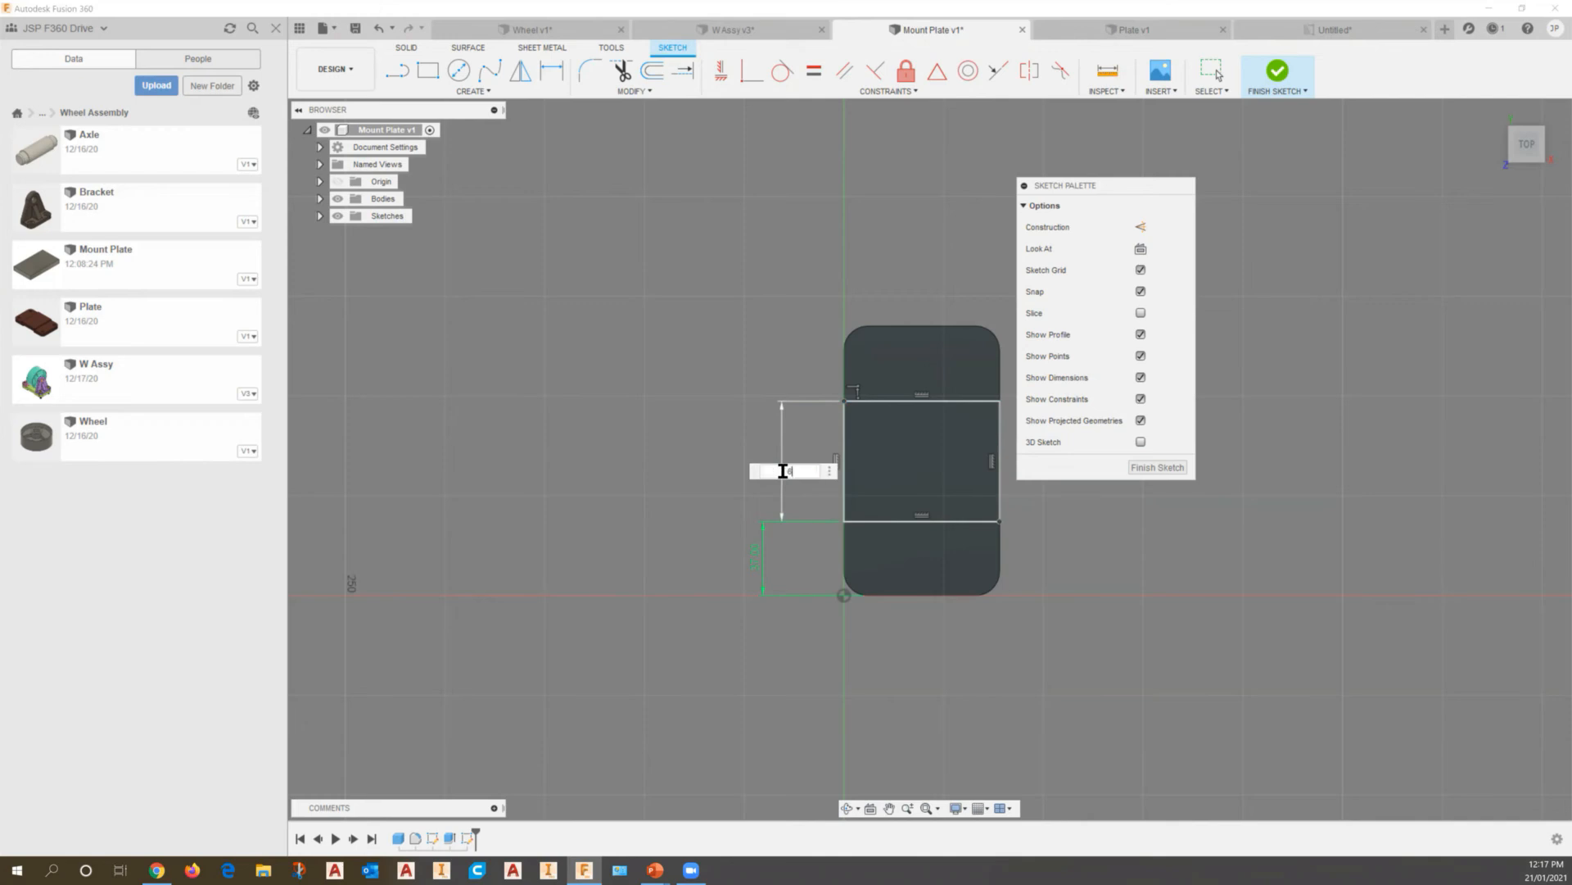
pyautogui.press('Return')
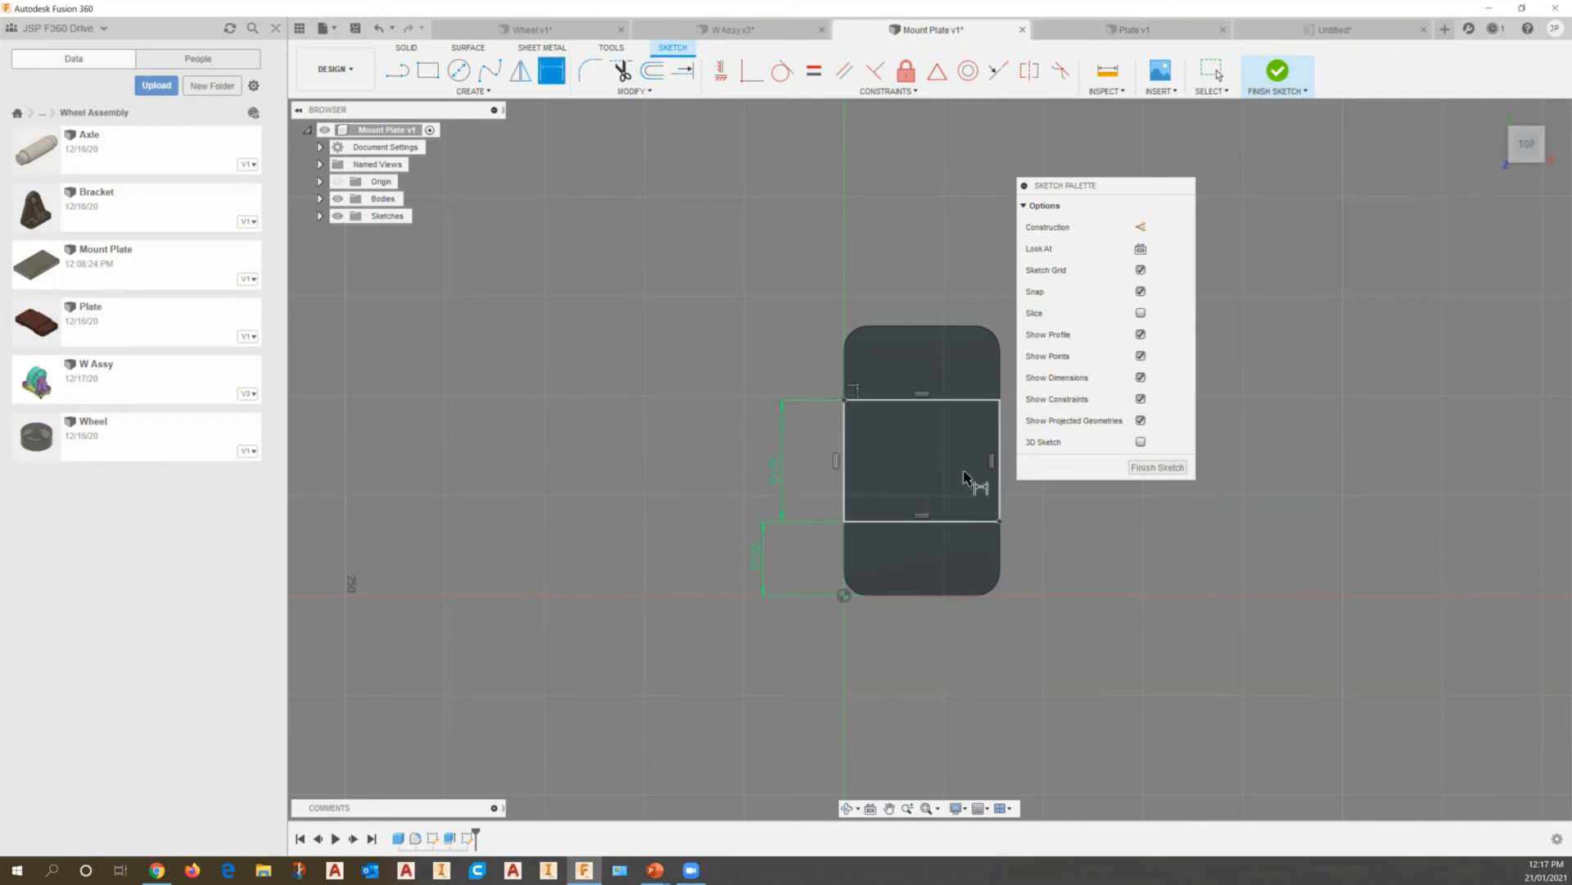
# Finish the sketch and cut the two end profiles on either side of the central rectangle 4 mm down into the plate
pyautogui.click(1164, 467)
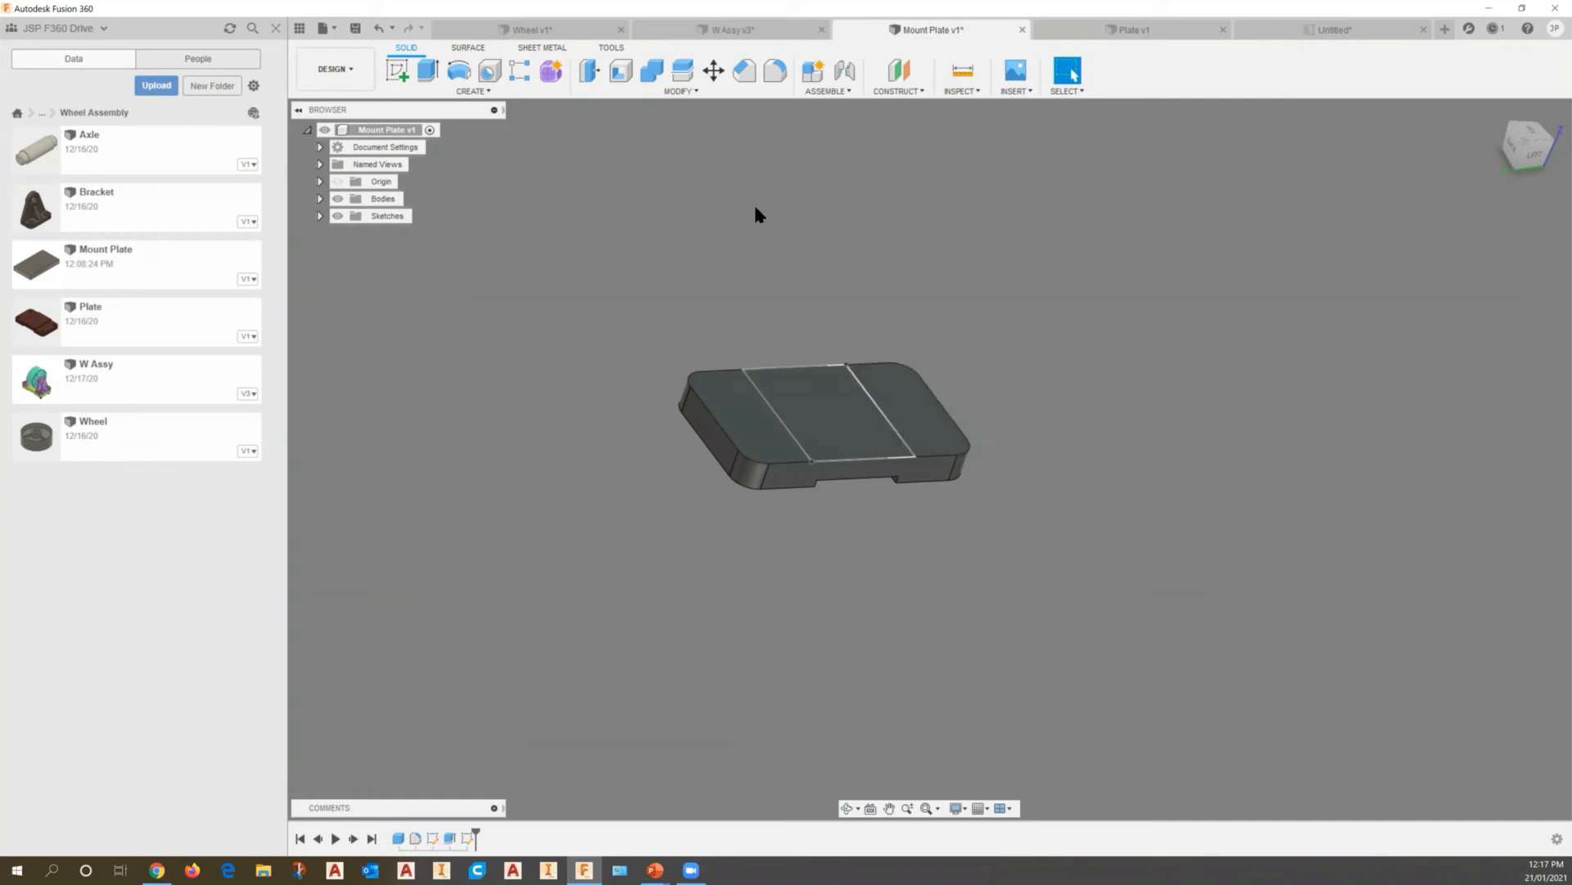
pyautogui.click(428, 70)
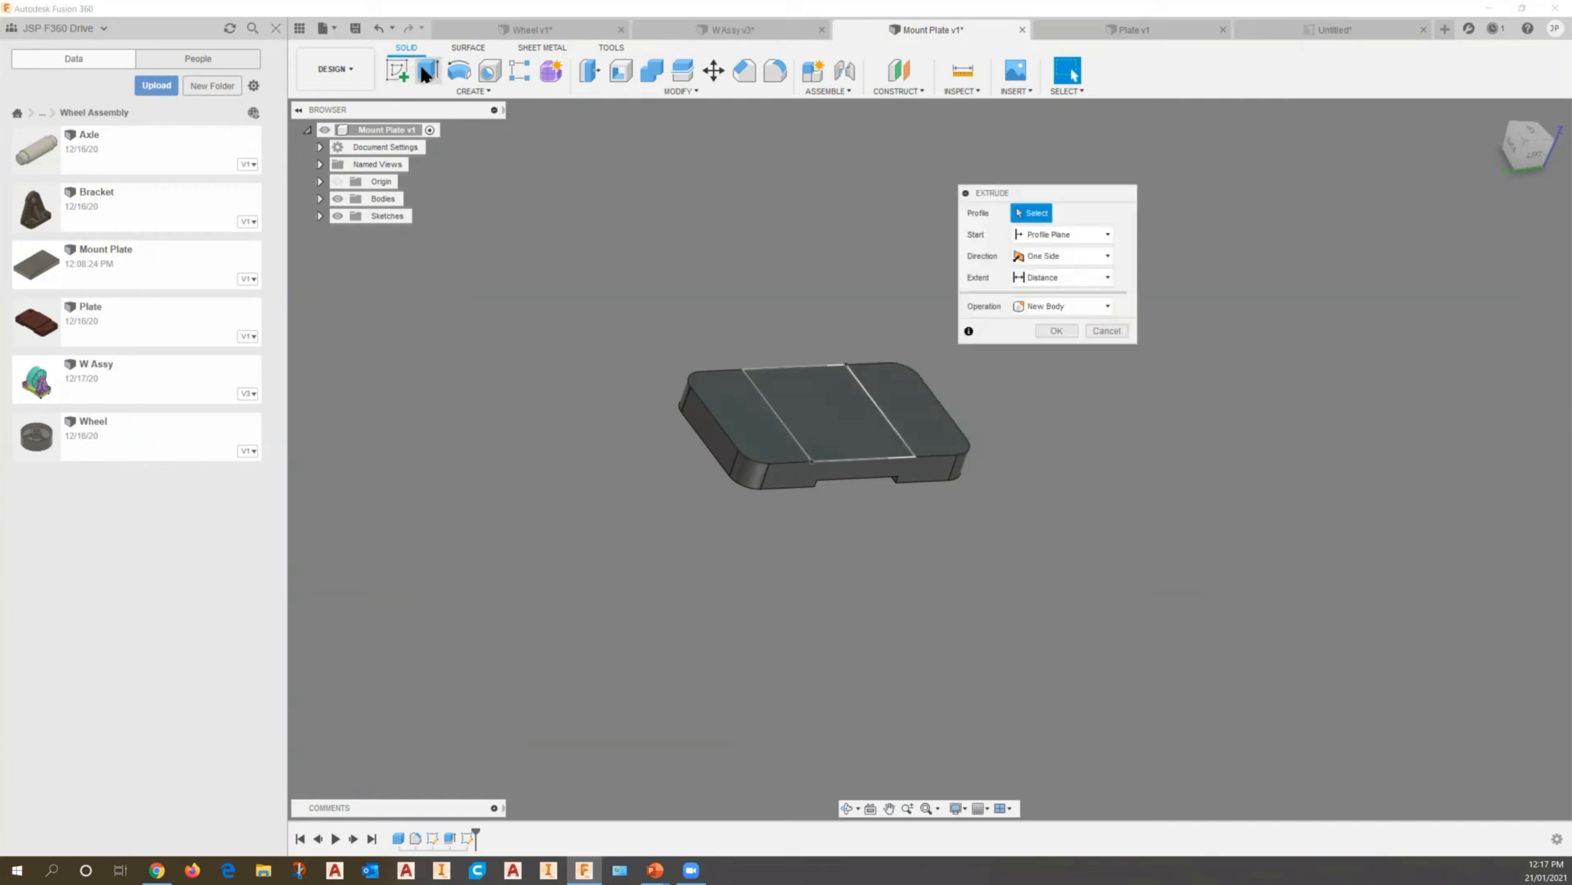
pyautogui.click(728, 395)
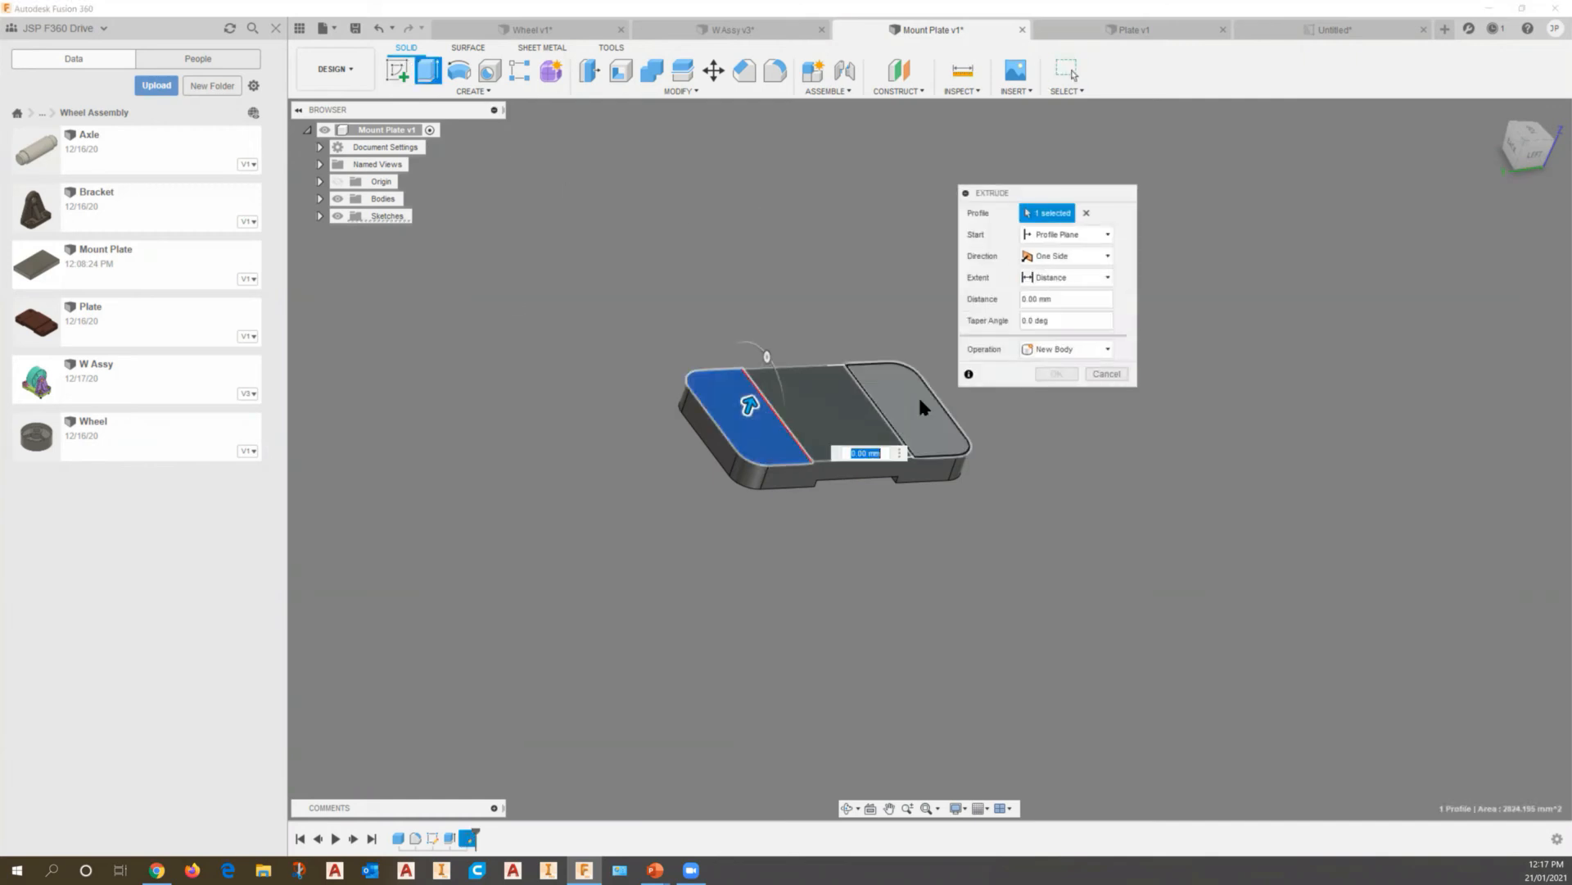
pyautogui.click(931, 402)
pyautogui.moveTo(917, 397); pyautogui.dragTo(901, 436)
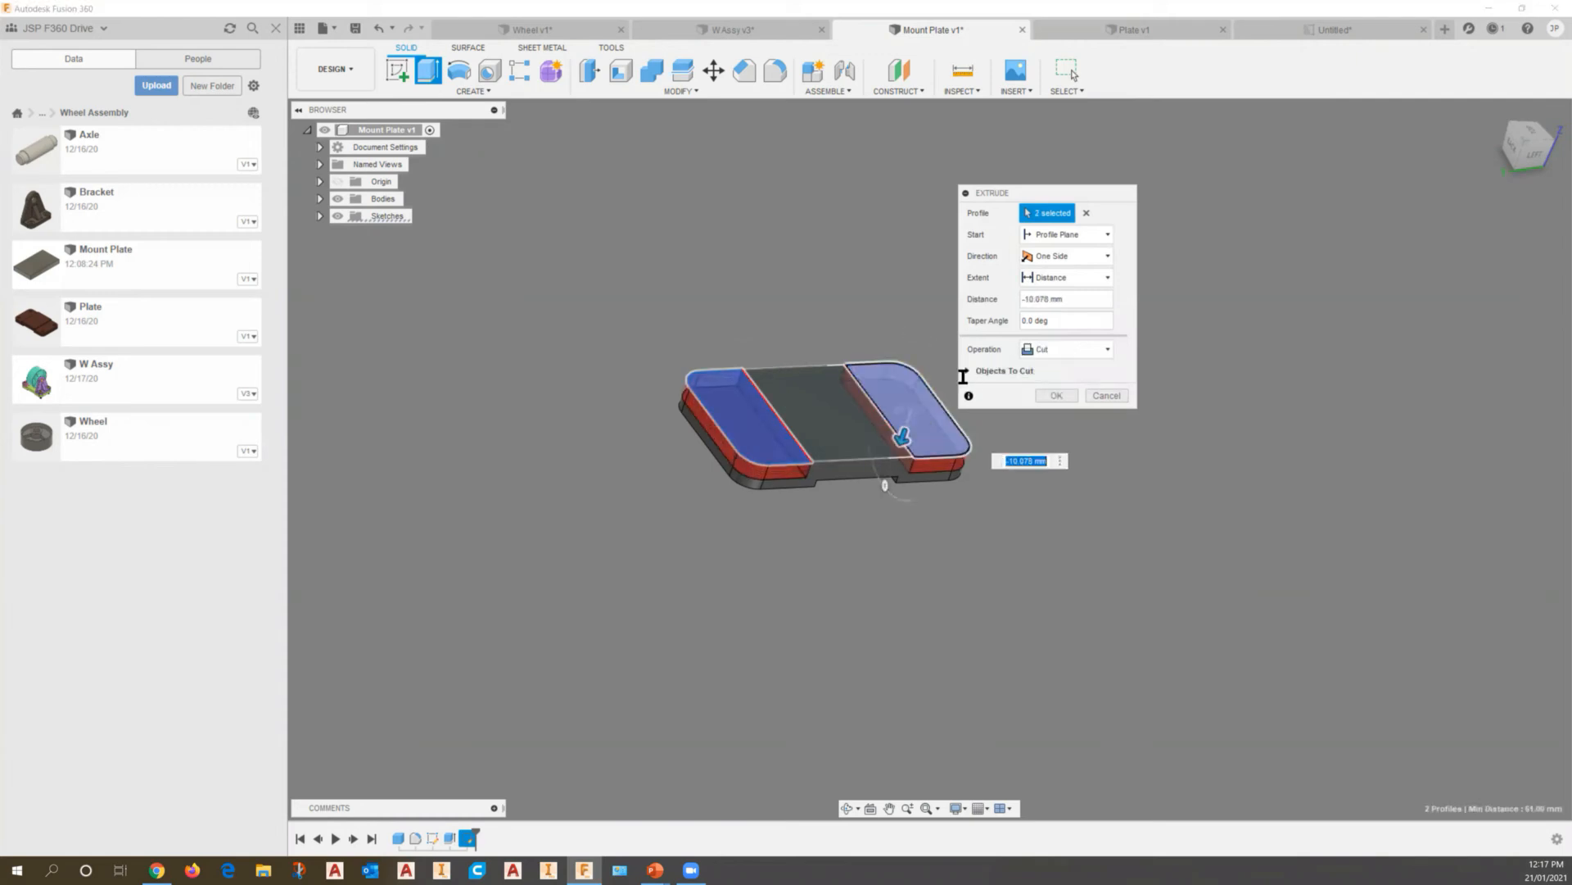
pyautogui.moveTo(1049, 301); pyautogui.dragTo(1022, 300)
pyautogui.write('-4')
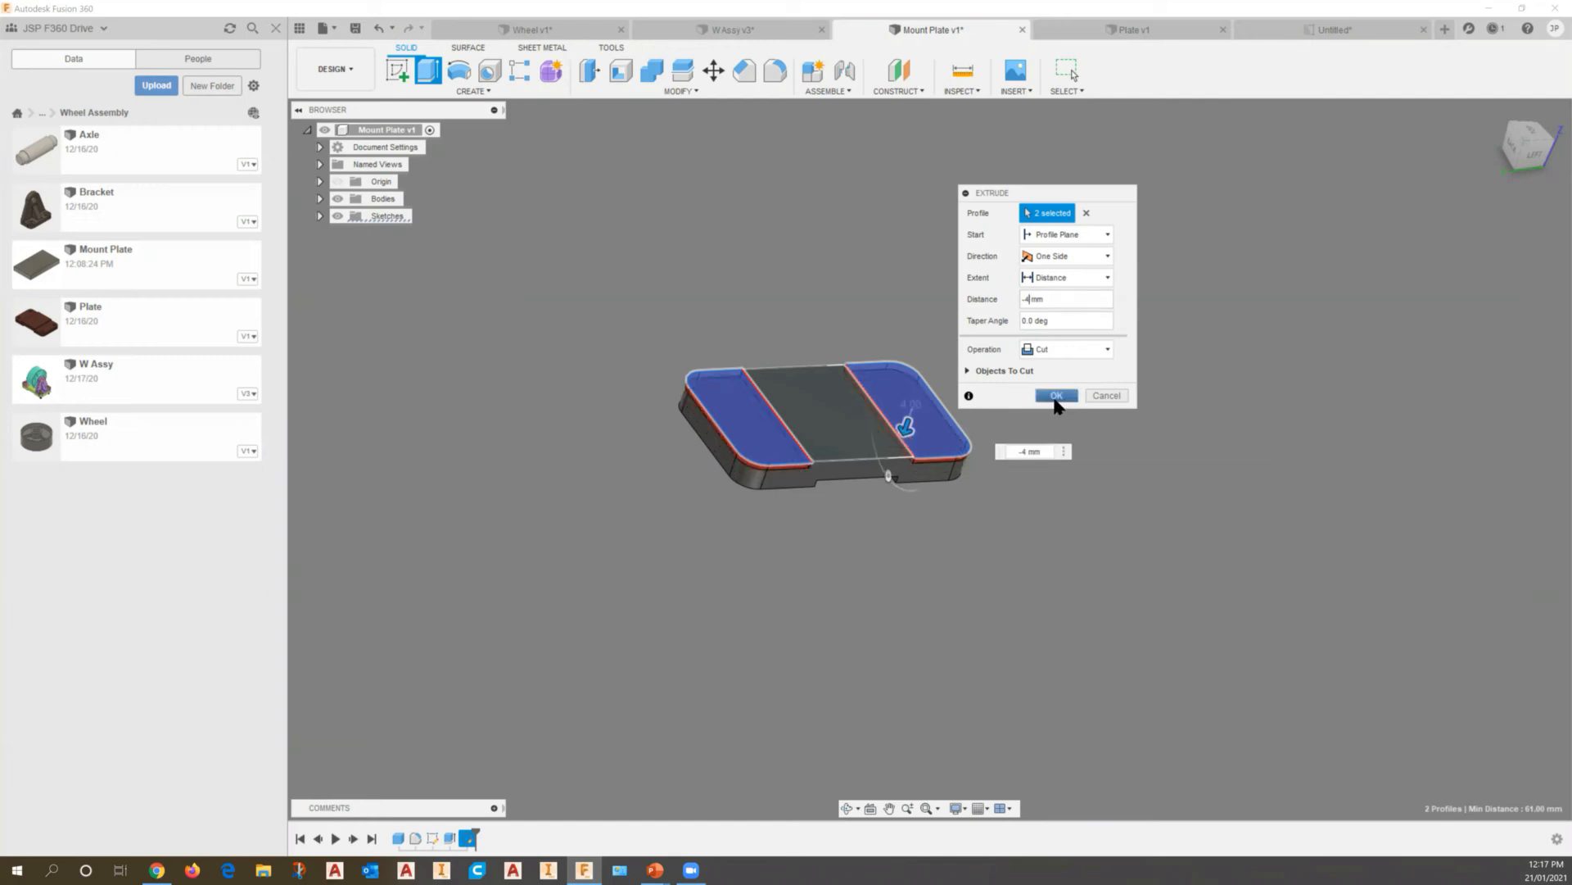
pyautogui.click(1055, 395)
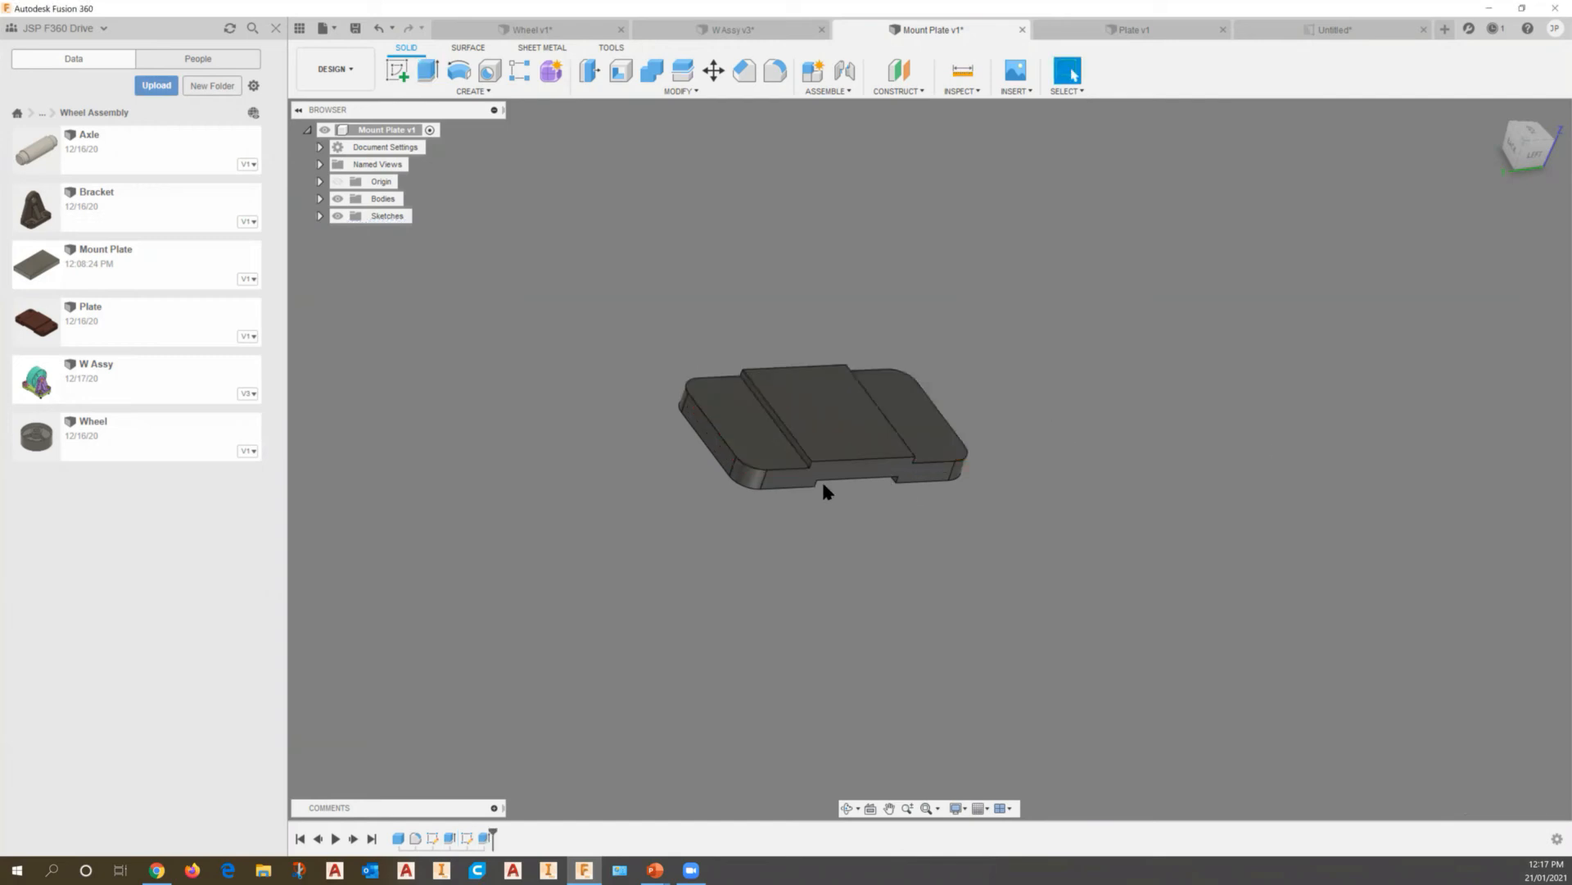
pyautogui.keyDown('shift'); pyautogui.moveTo(818, 495); pyautogui.dragTo(944, 410, button='middle'); pyautogui.keyUp('shift')
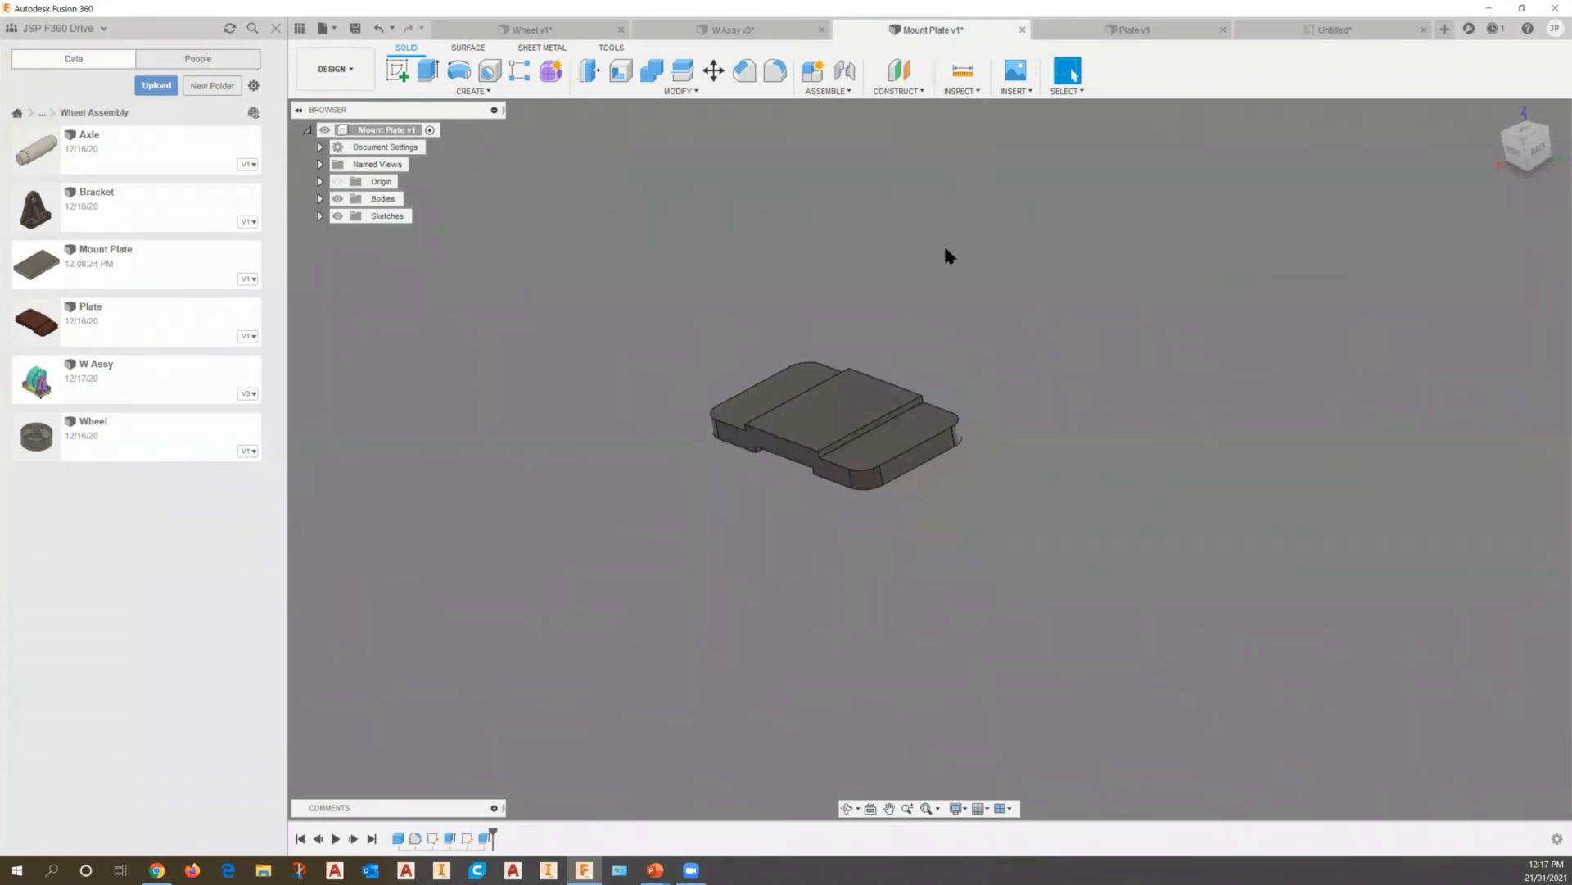
# Consult the reference Plate model and its drawing for the positions of the corner holes
pyautogui.click(1128, 33)
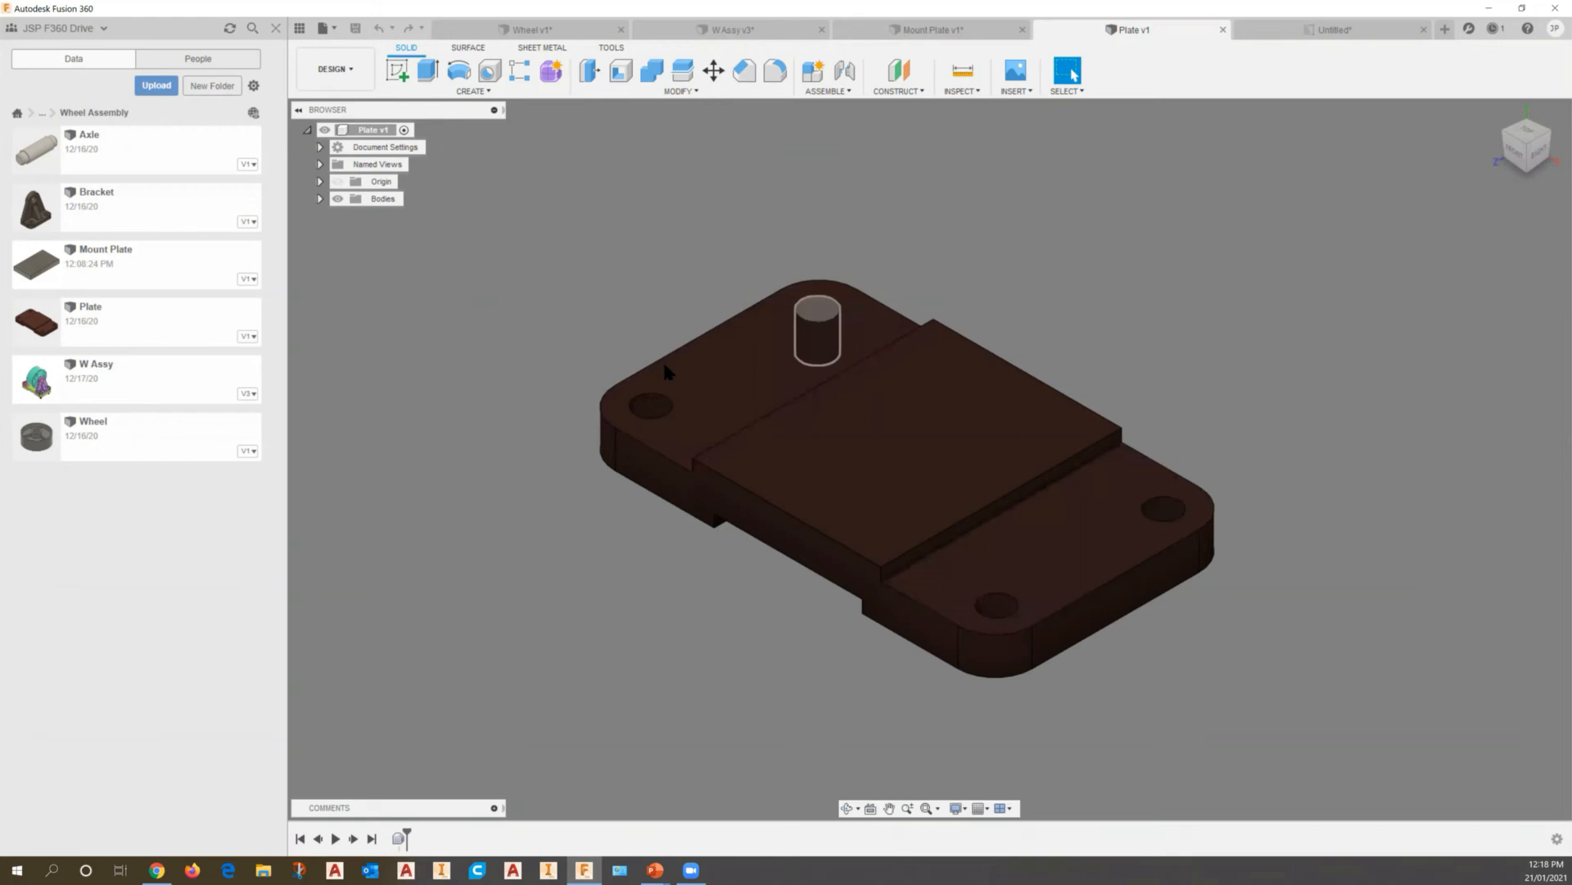
pyautogui.click(1309, 26)
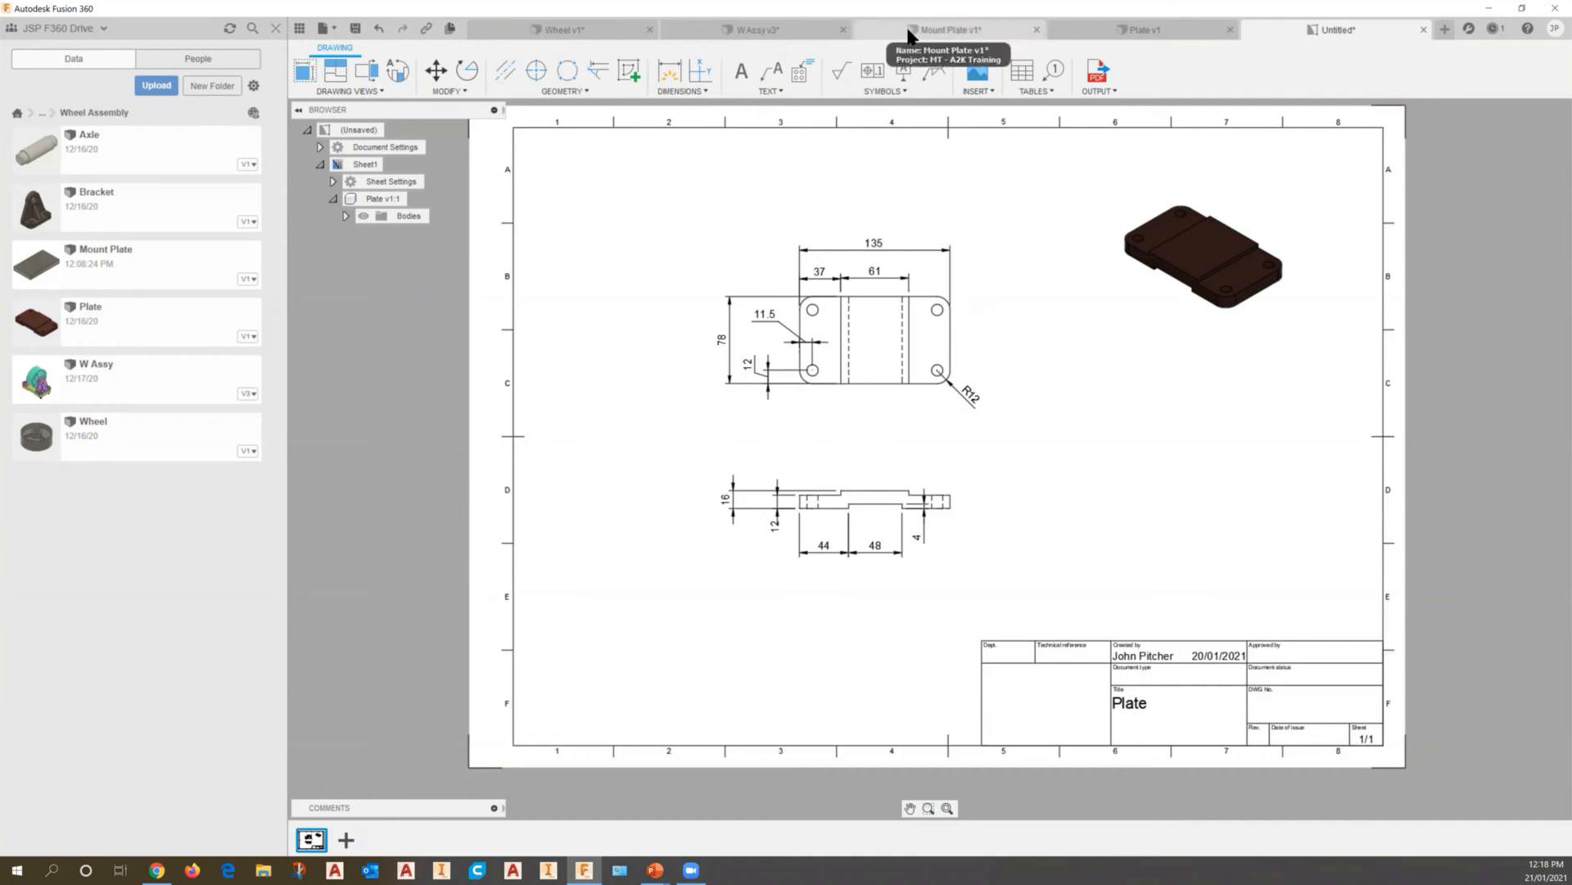
pyautogui.click(910, 32)
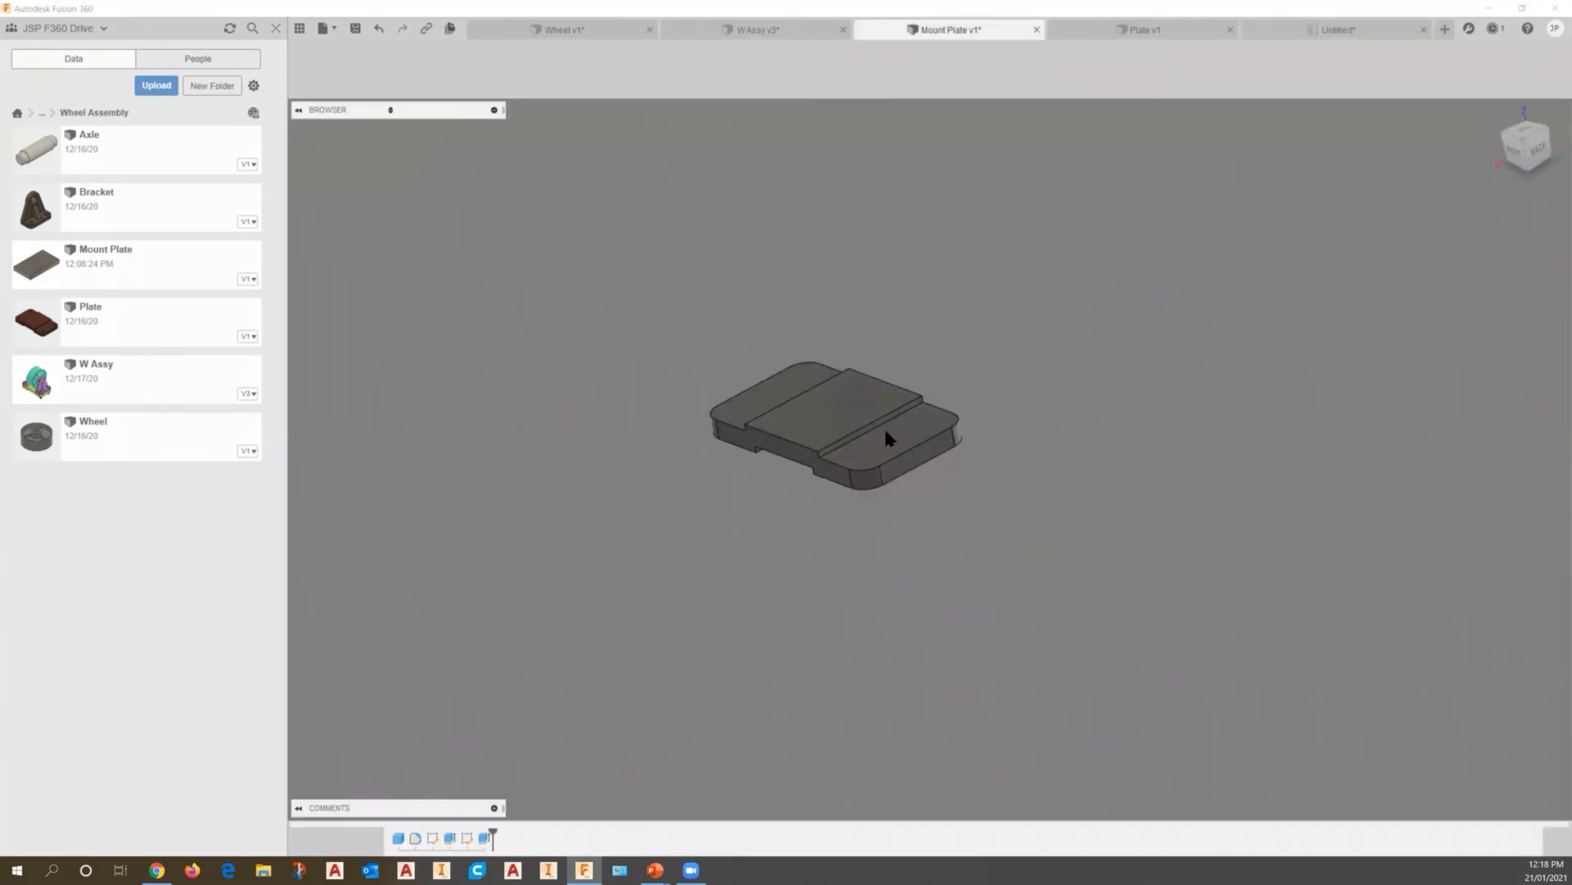
pyautogui.click(400, 80)
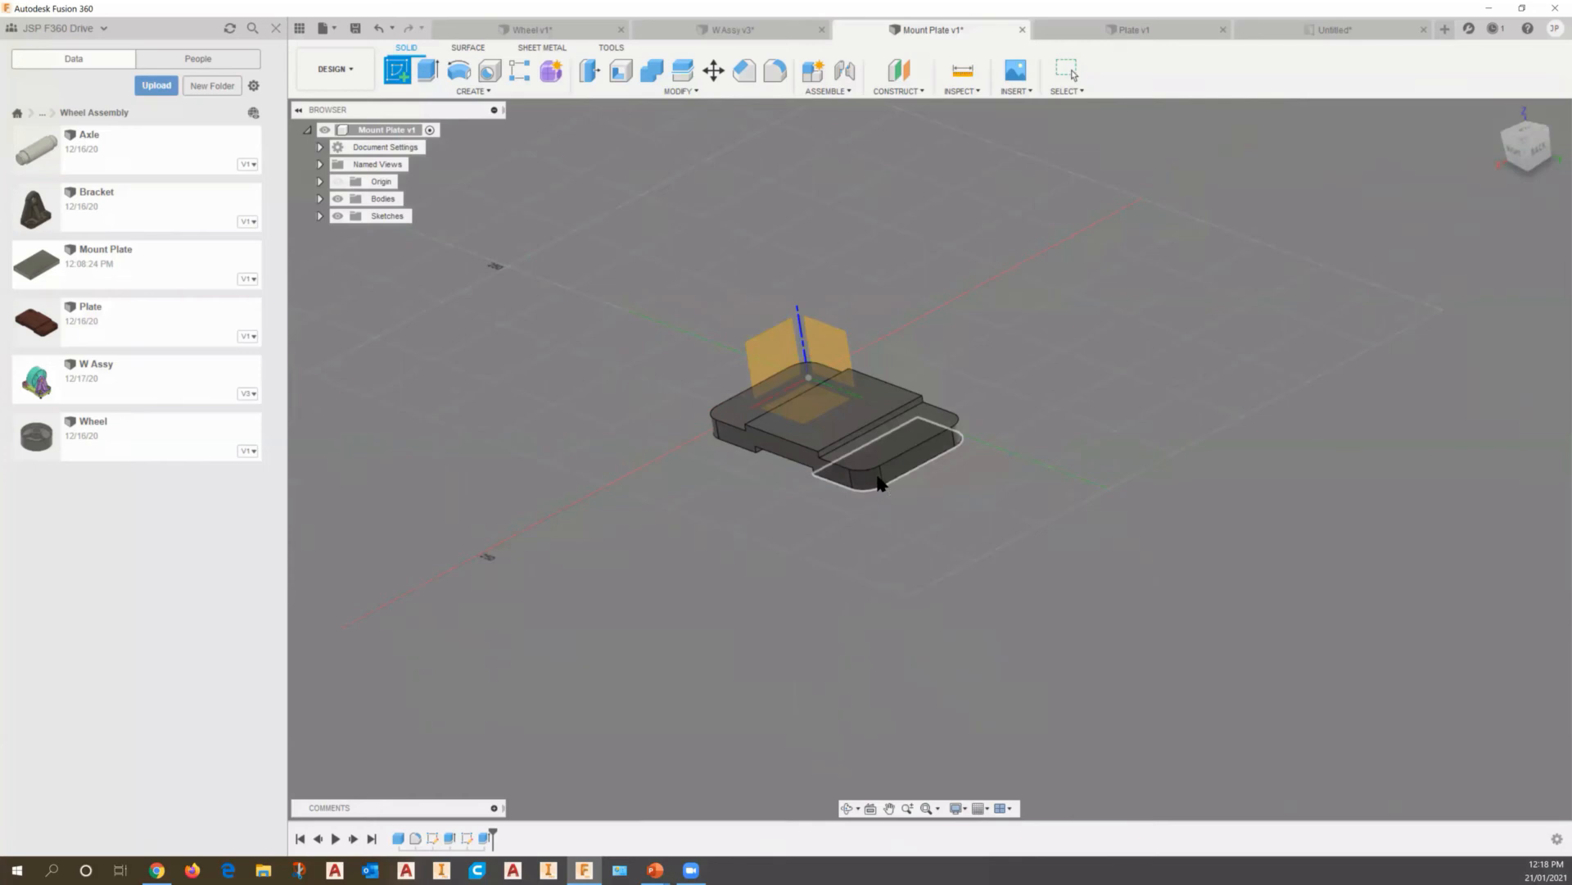
pyautogui.click(864, 485)
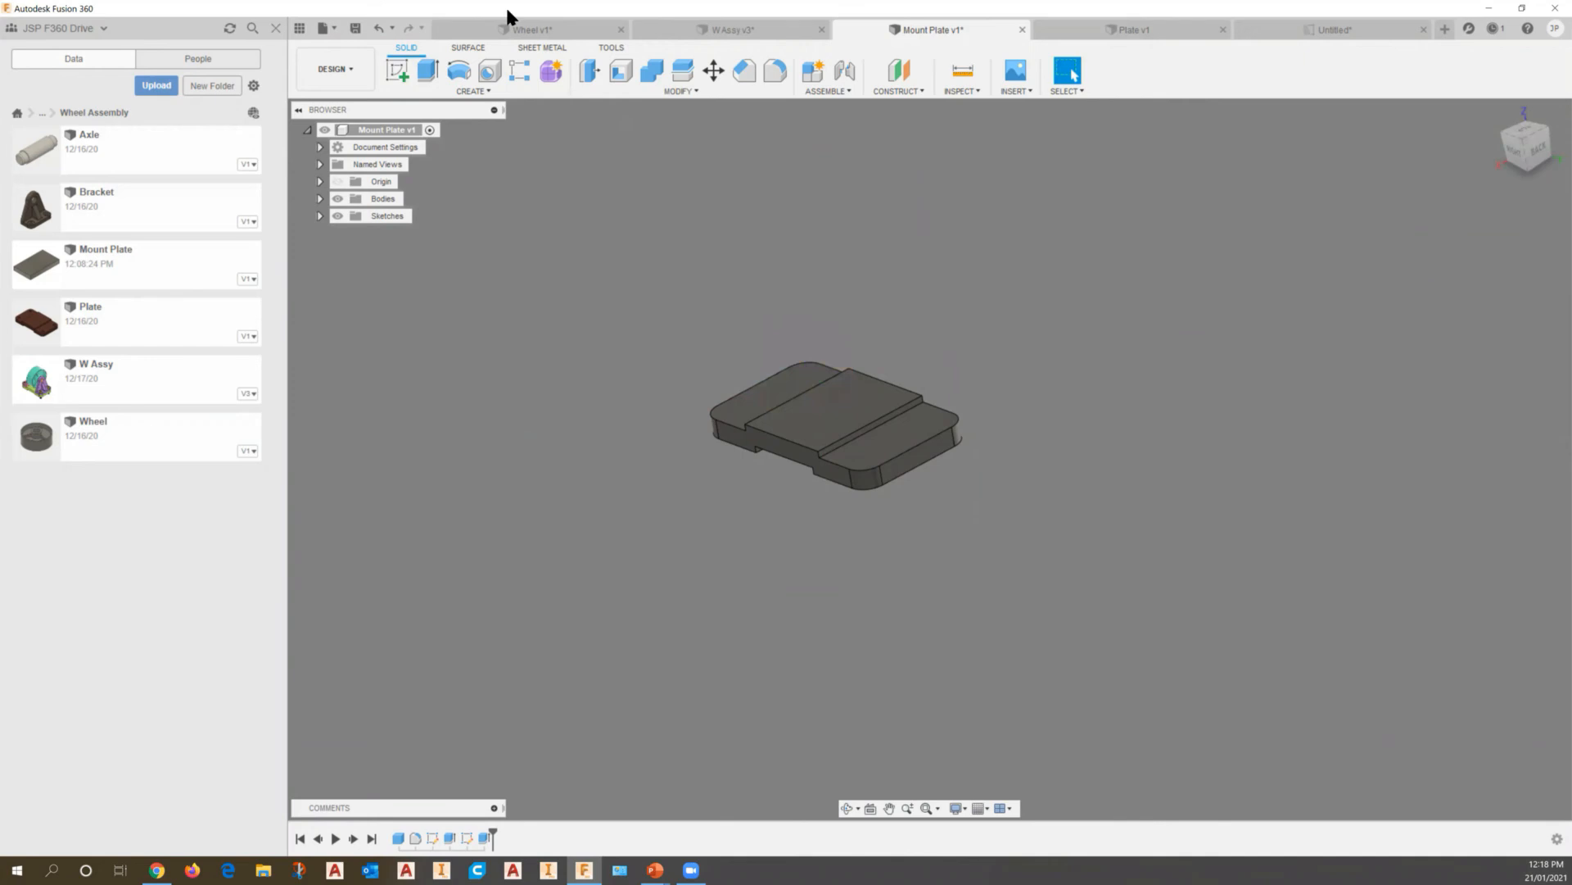
pyautogui.click(490, 70)
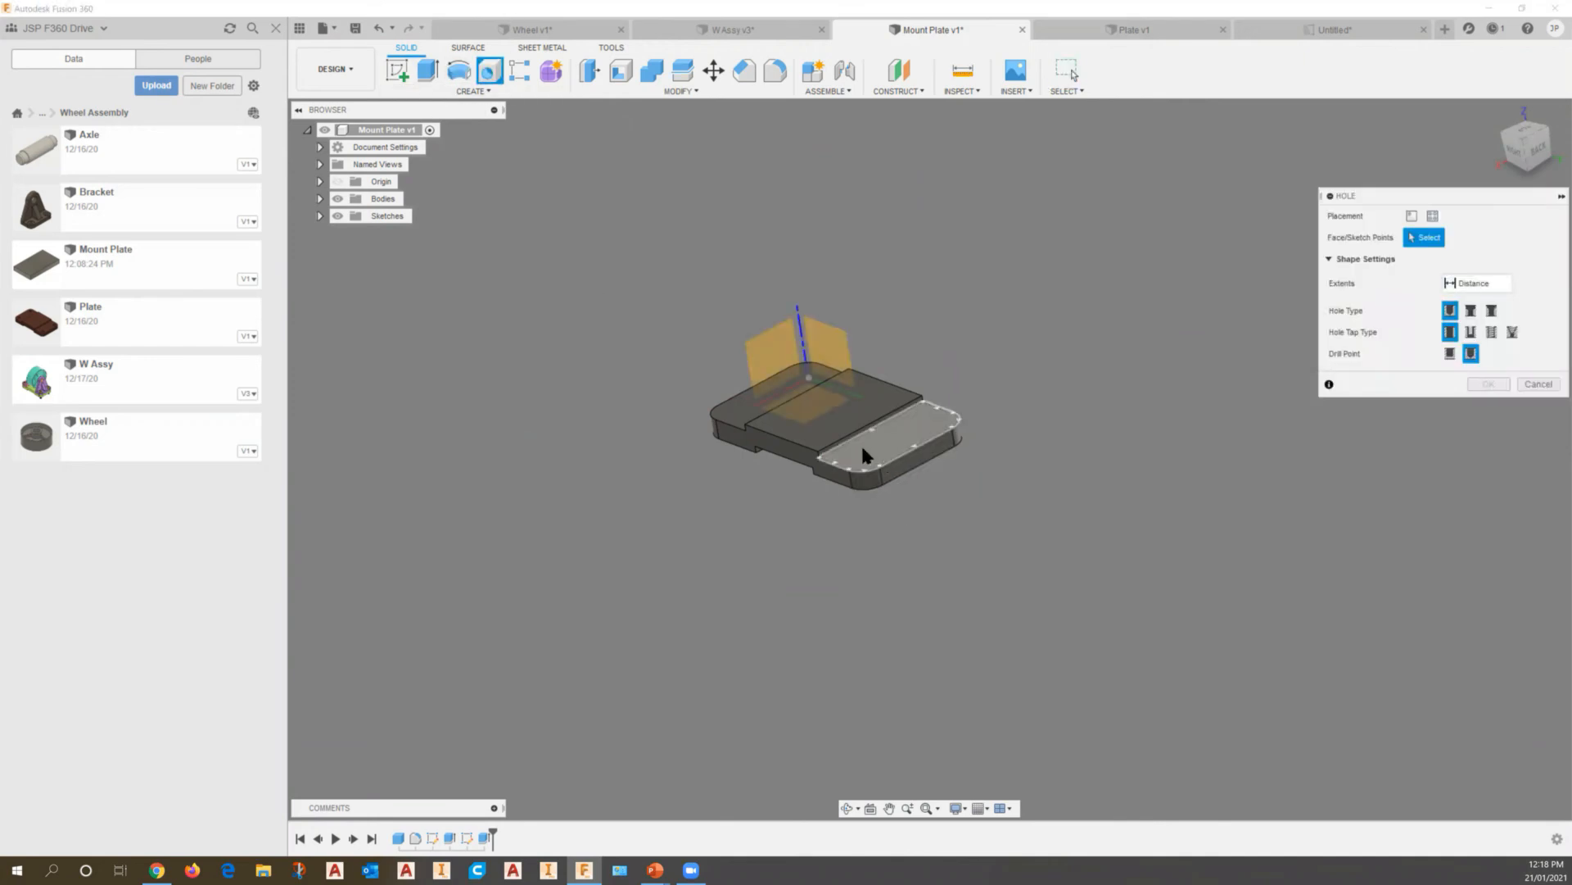
pyautogui.click(872, 434)
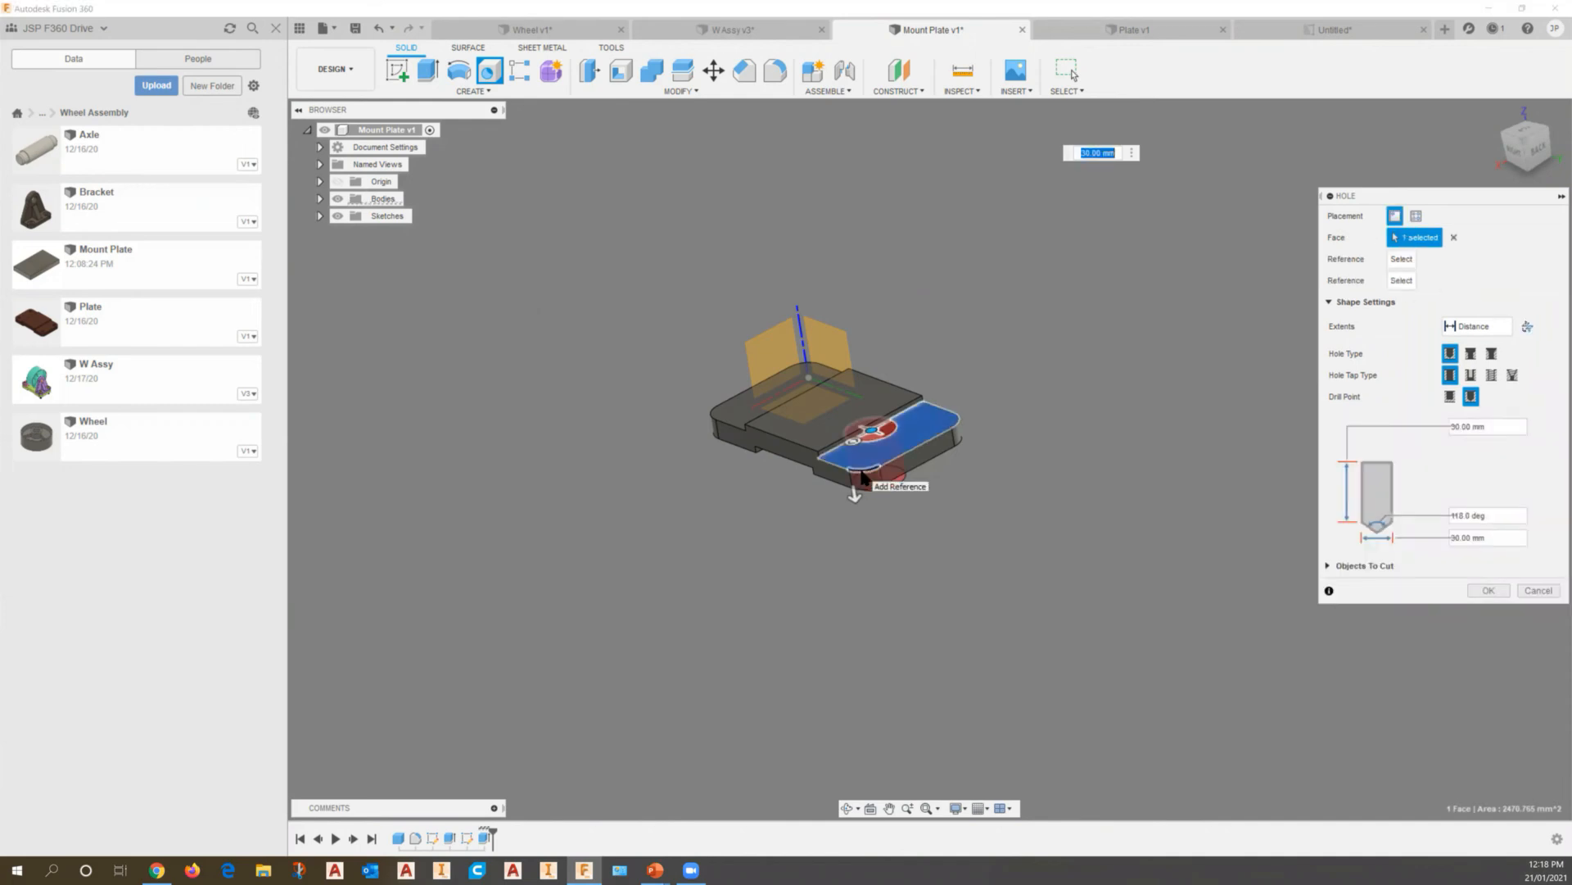
pyautogui.click(861, 471)
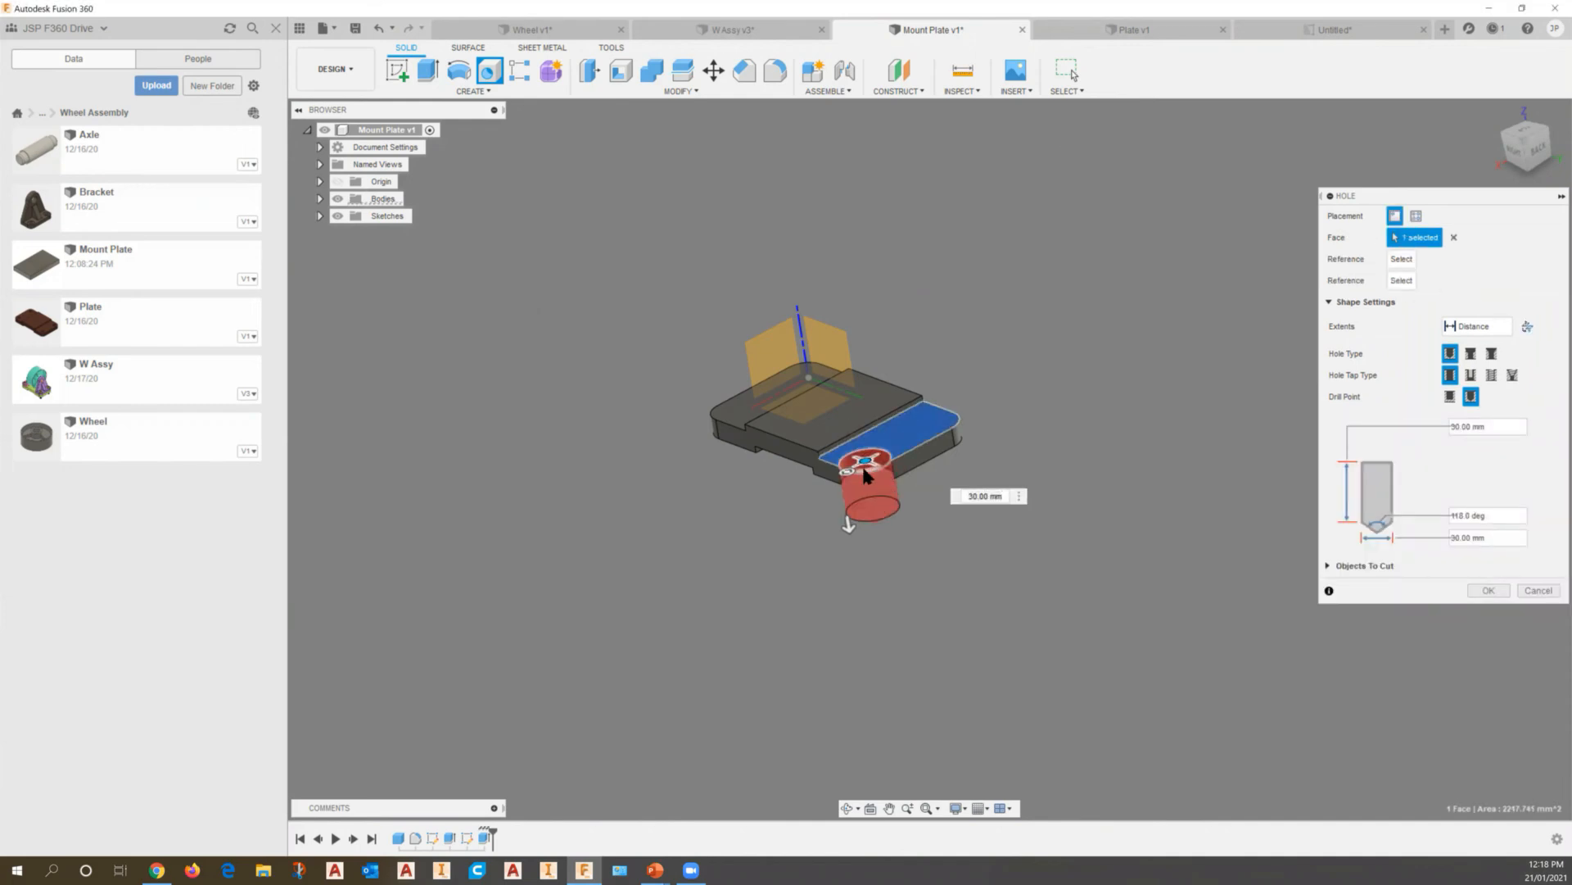
pyautogui.scroll(10, 866, 474)
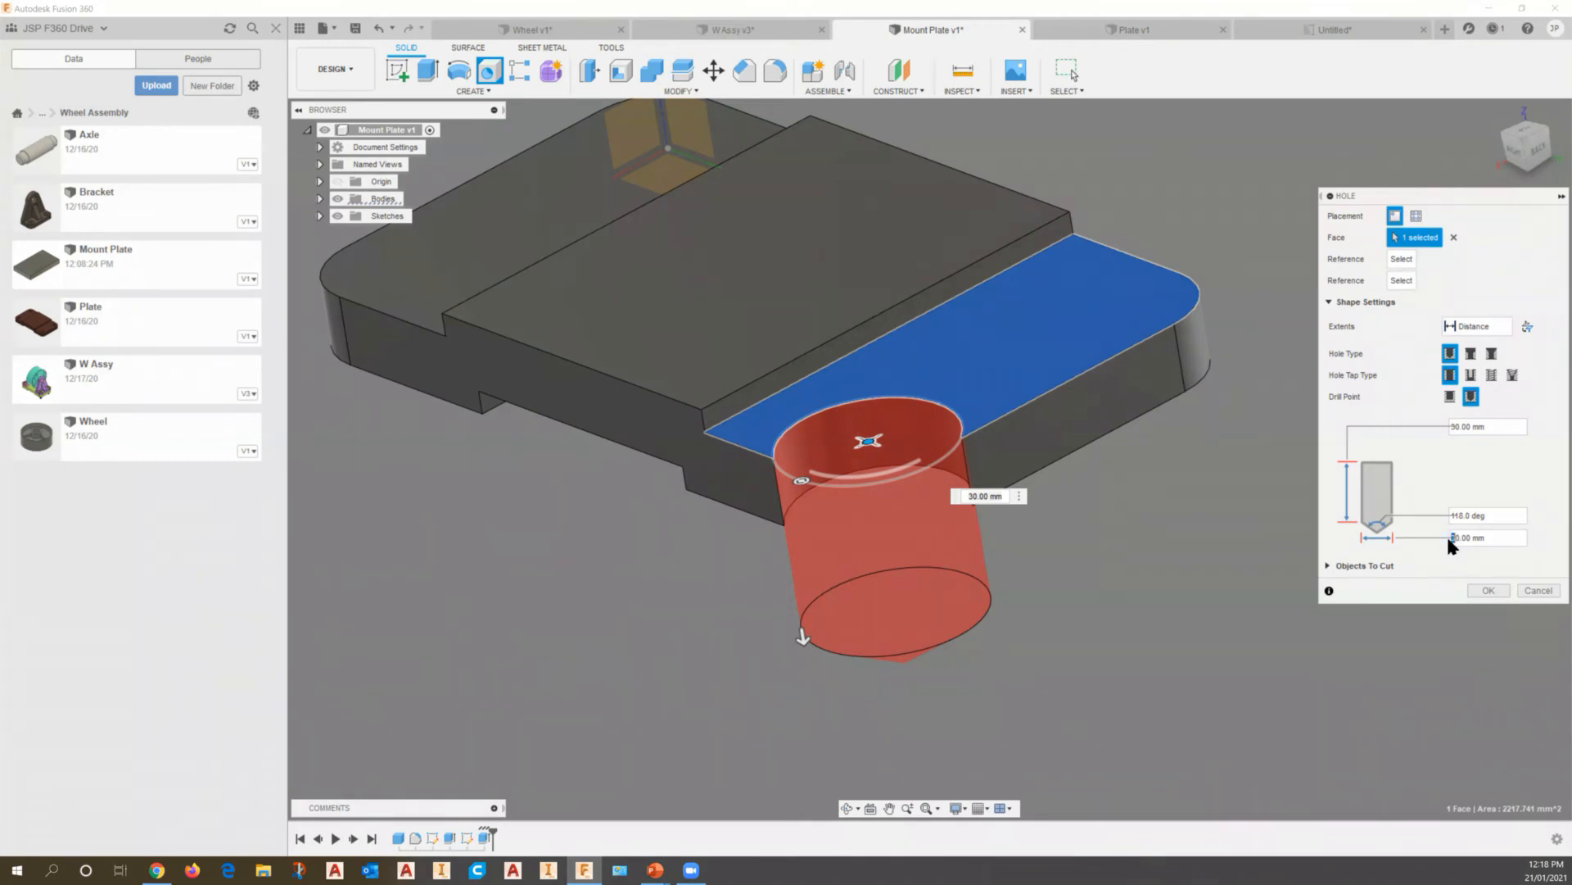
pyautogui.write('1')
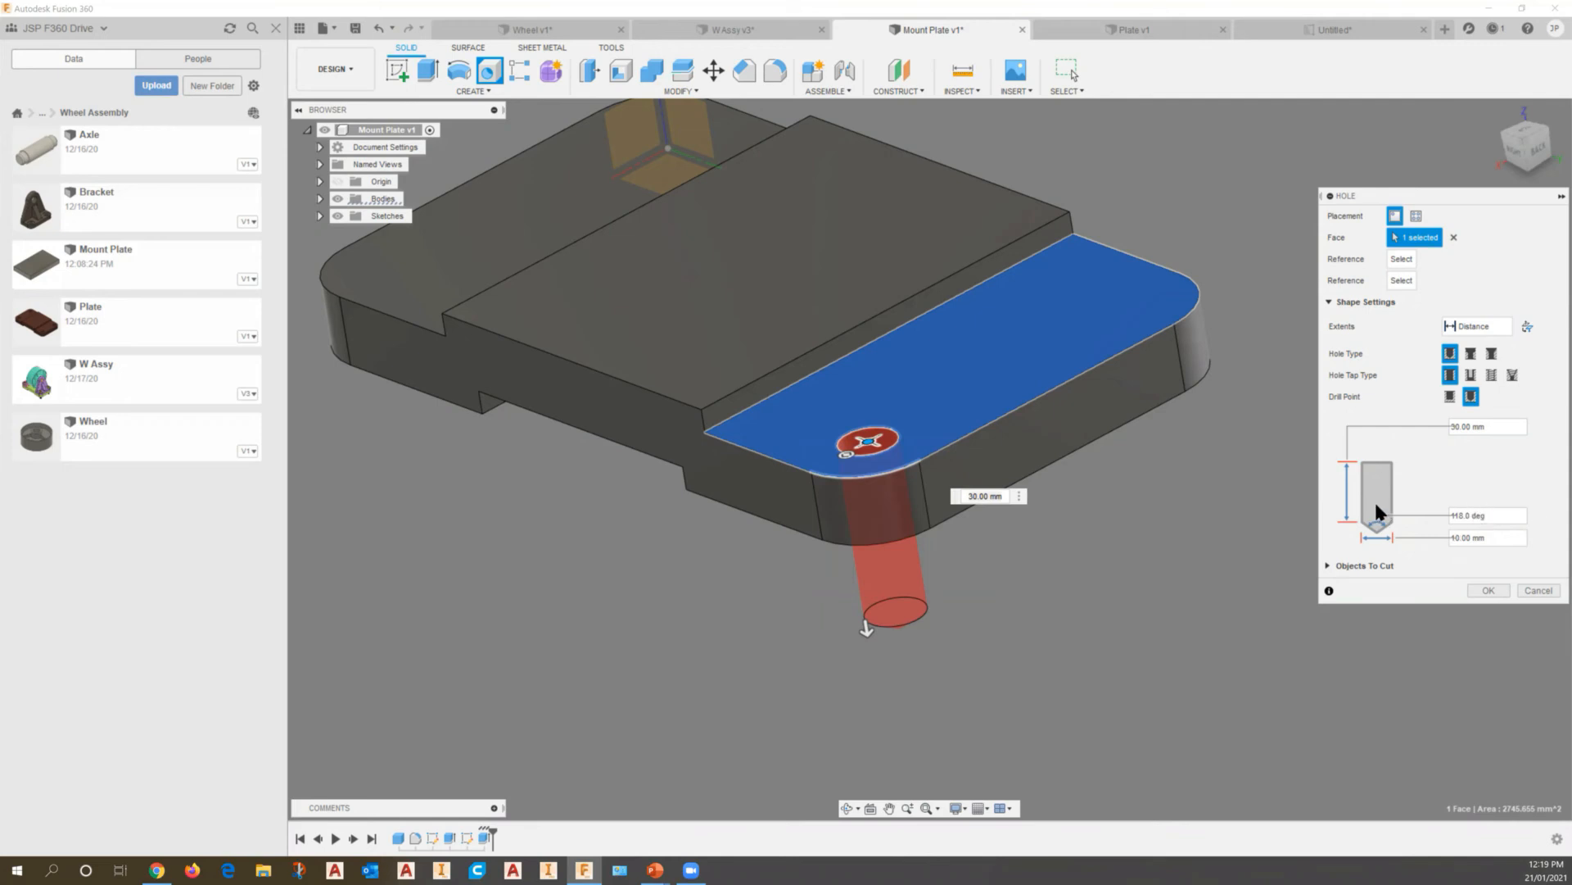
pyautogui.click(1186, 312)
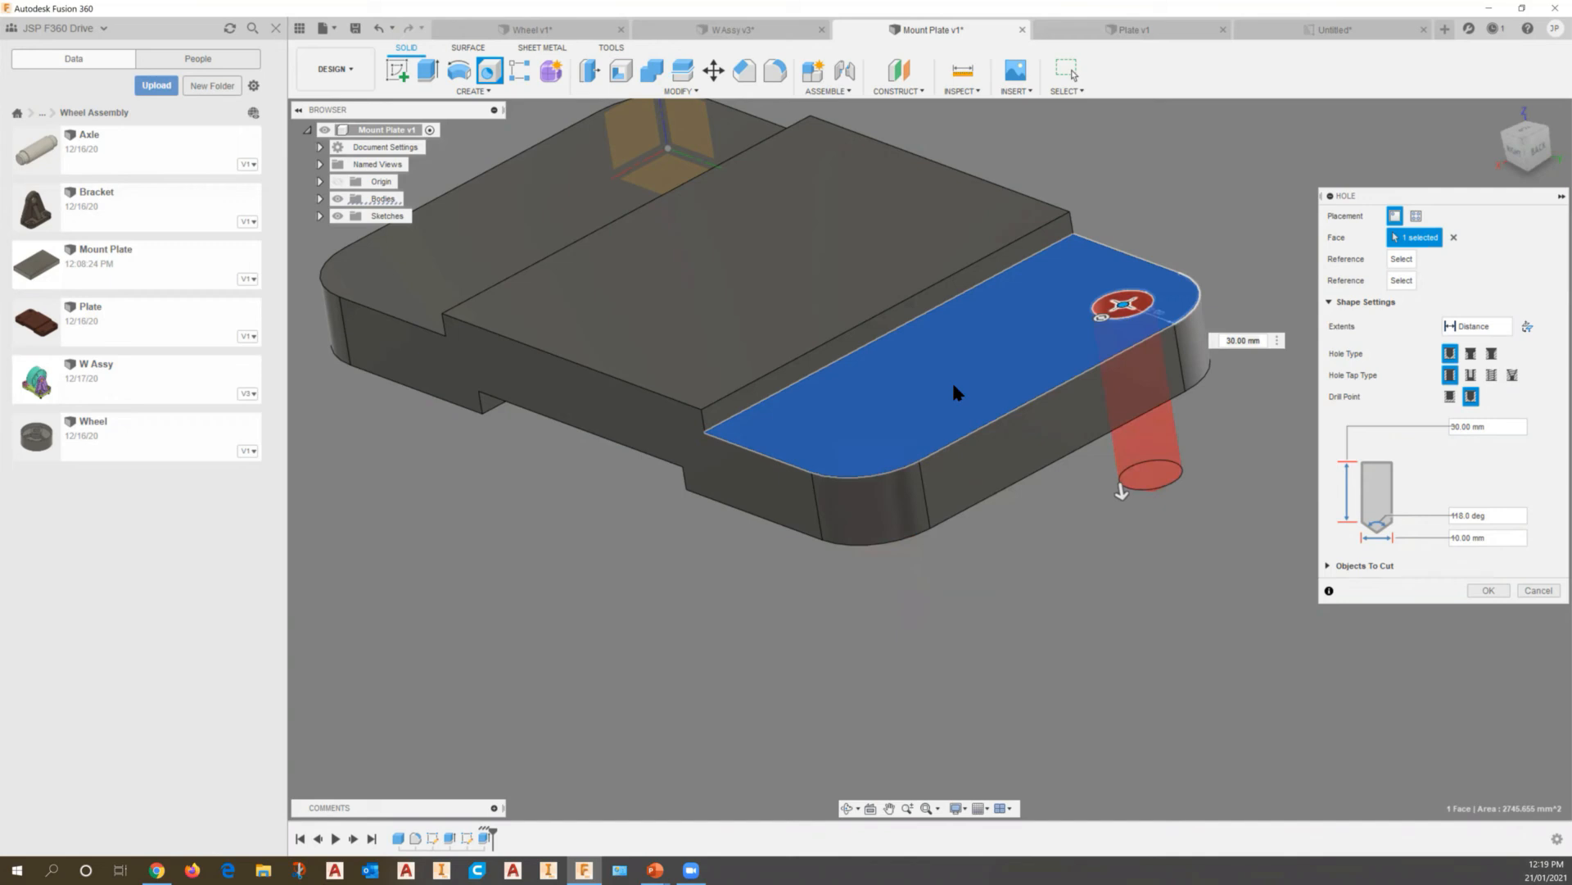
pyautogui.click(863, 473)
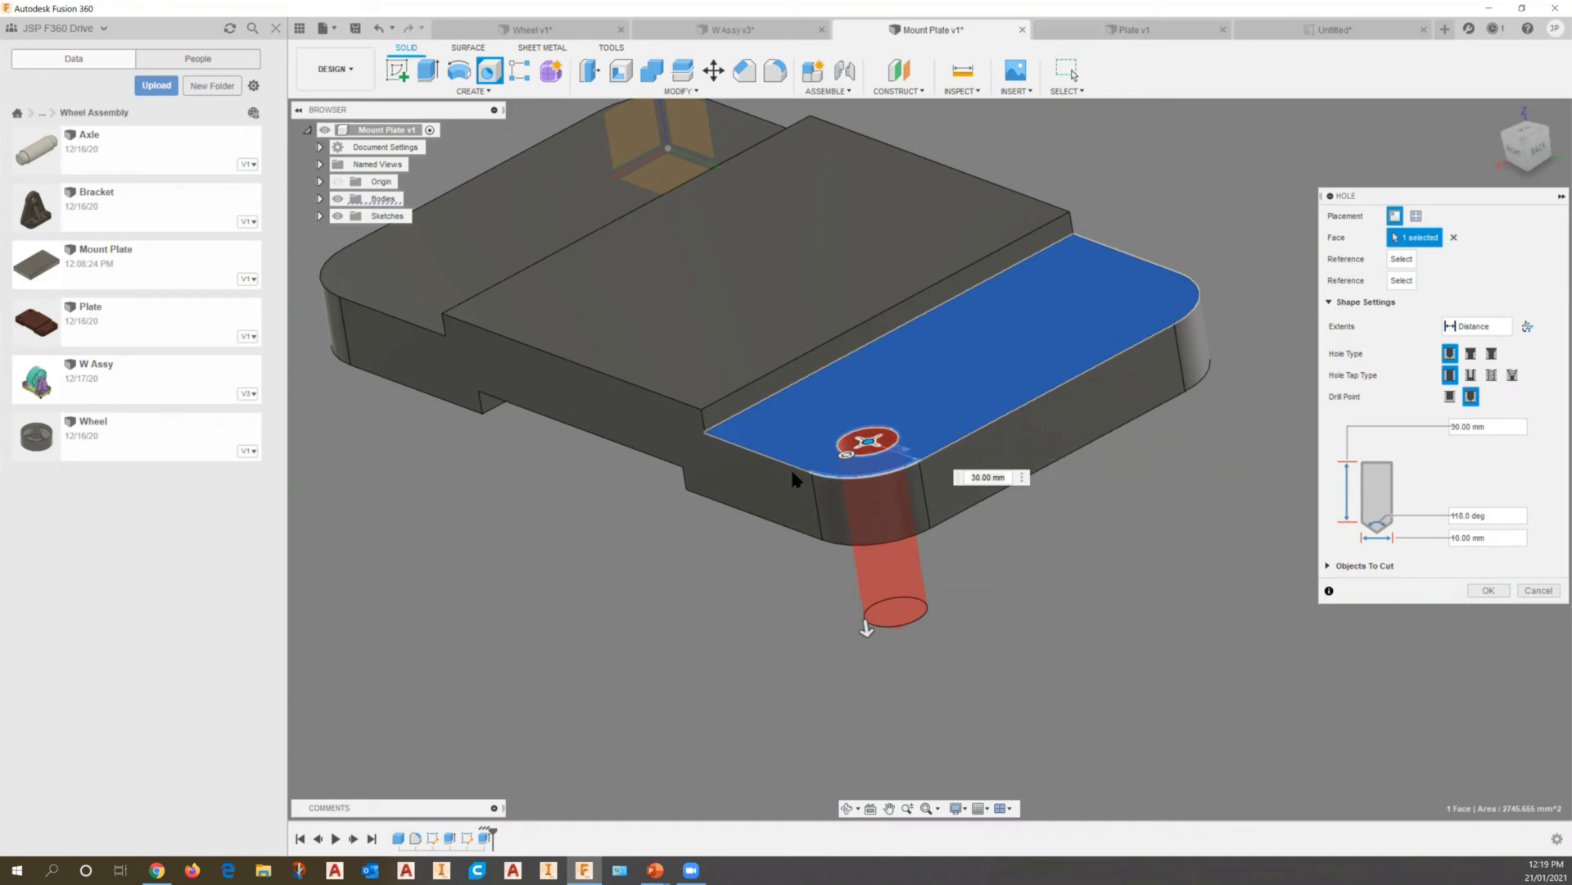
pyautogui.click(1538, 590)
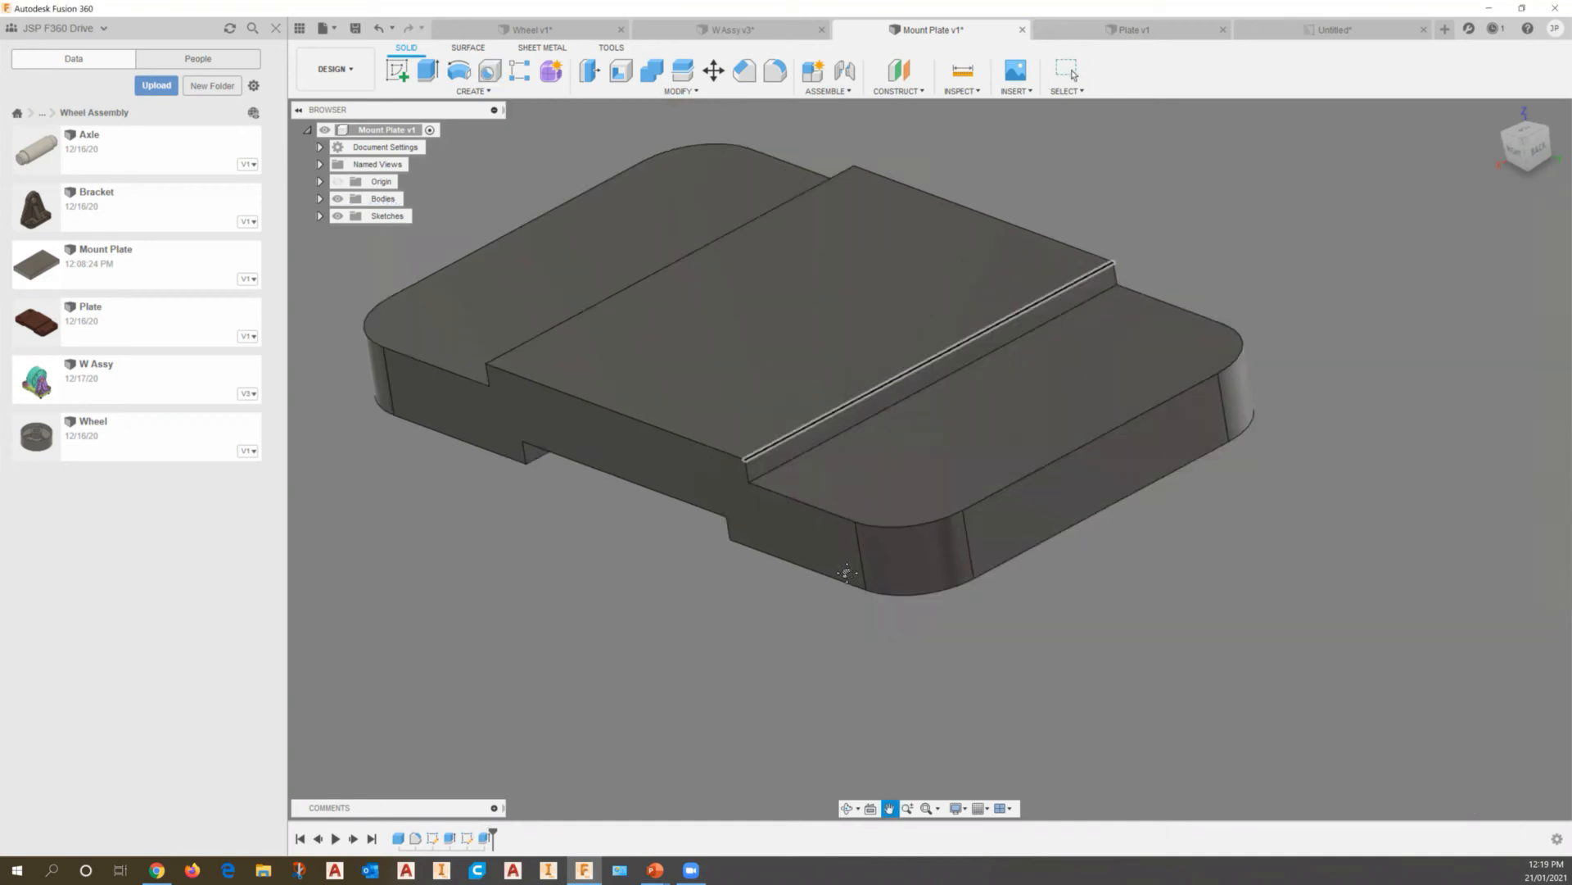
# Start a sketch on the lowered end face beside the origin and place a point about 13 mm from its long edge and 12 mm from its short edge
pyautogui.click(621, 381)
pyautogui.rightClick(622, 388)
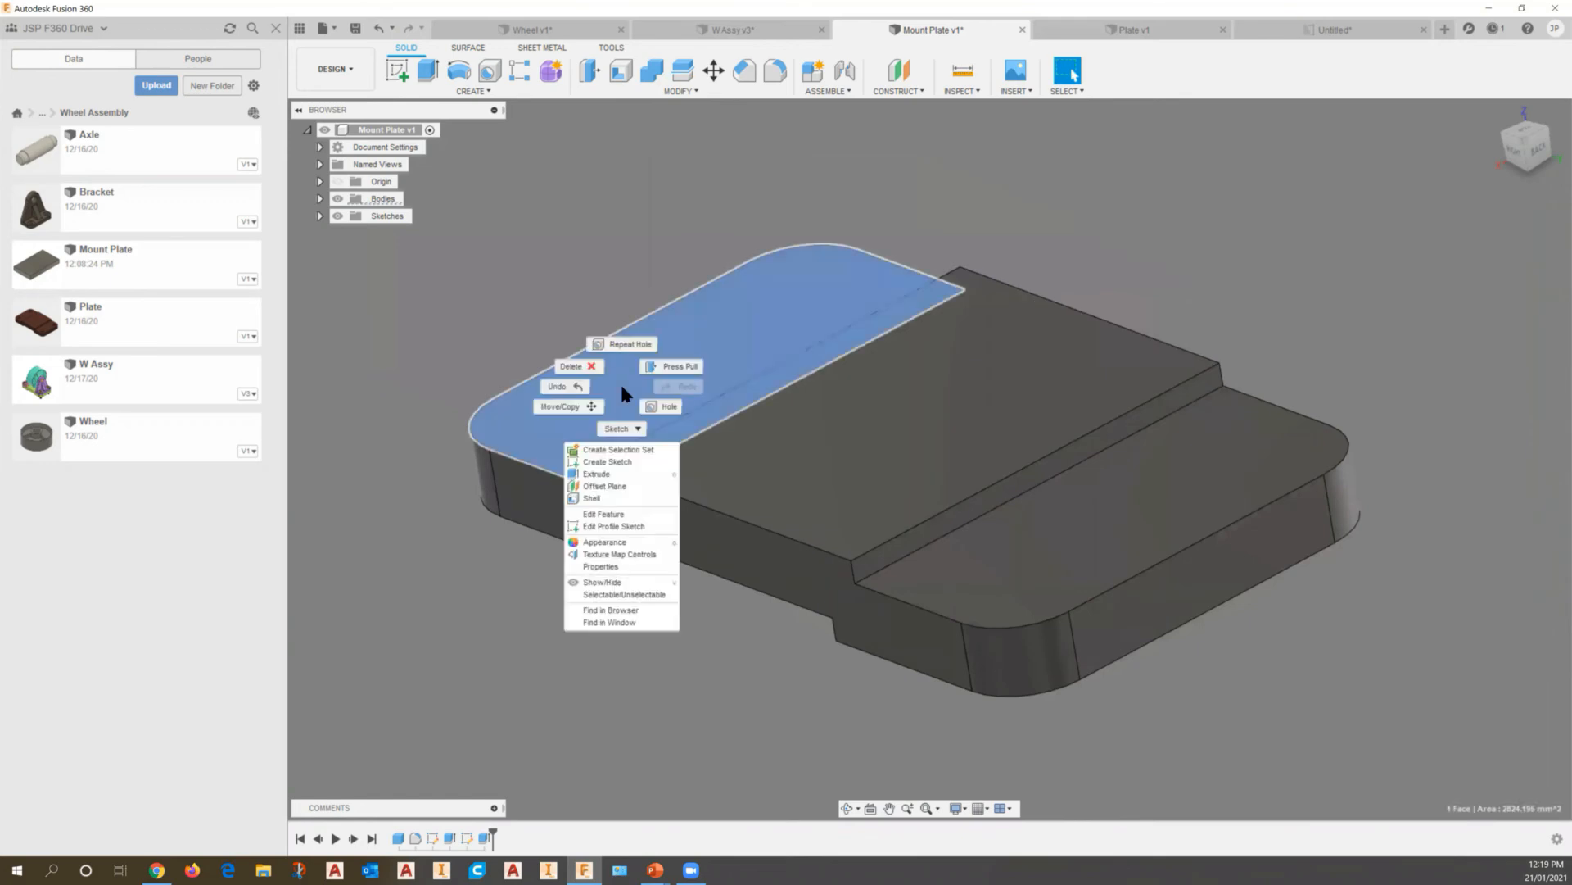
pyautogui.press('Escape')
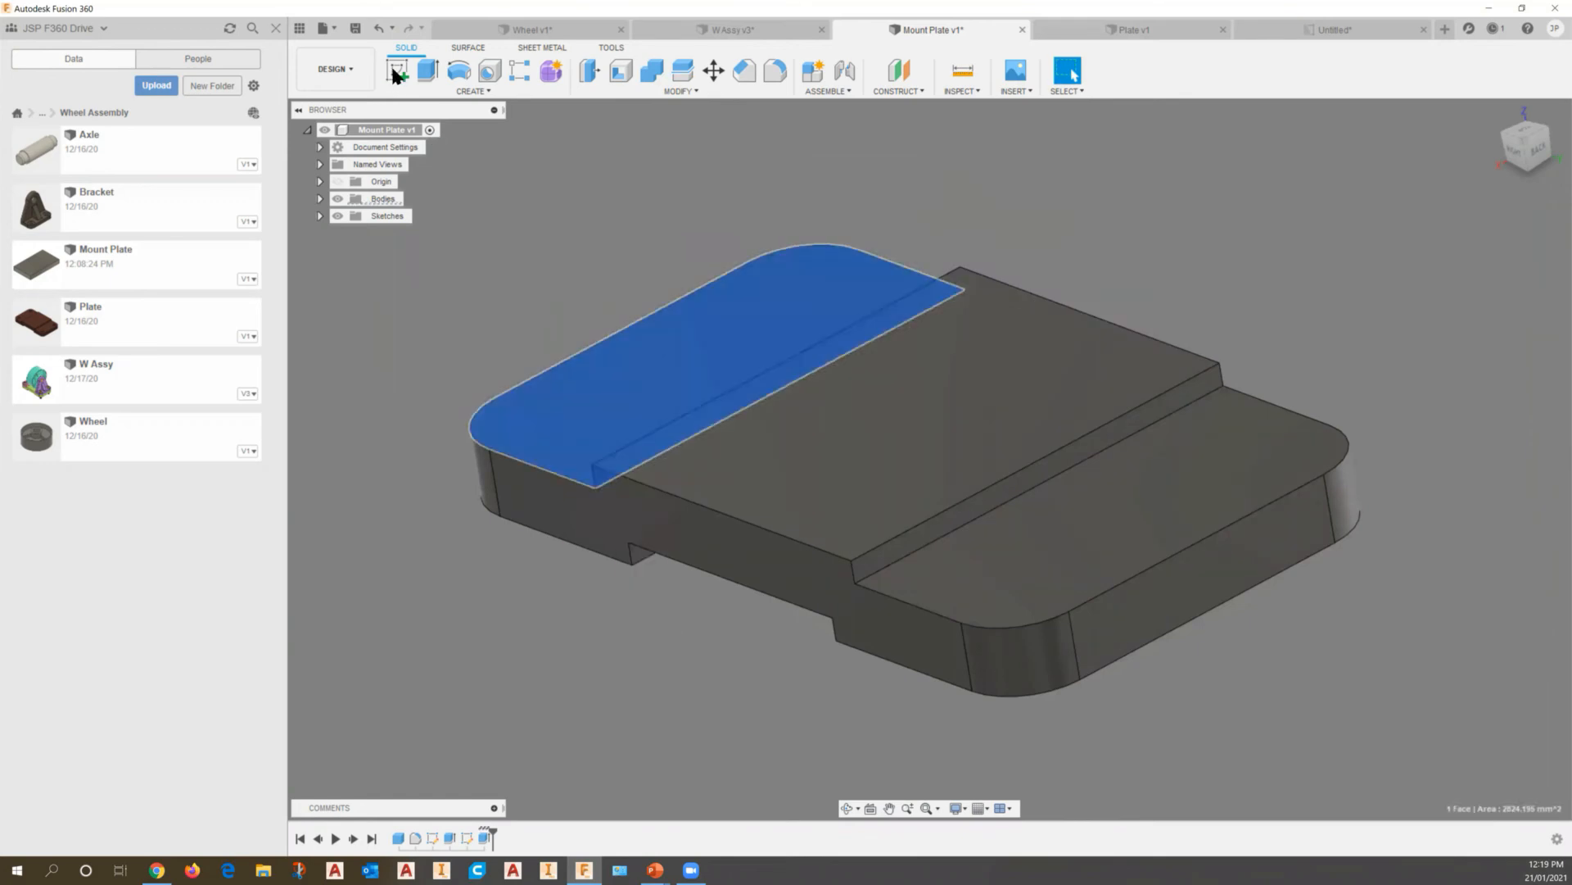
pyautogui.click(469, 277)
pyautogui.click(629, 381)
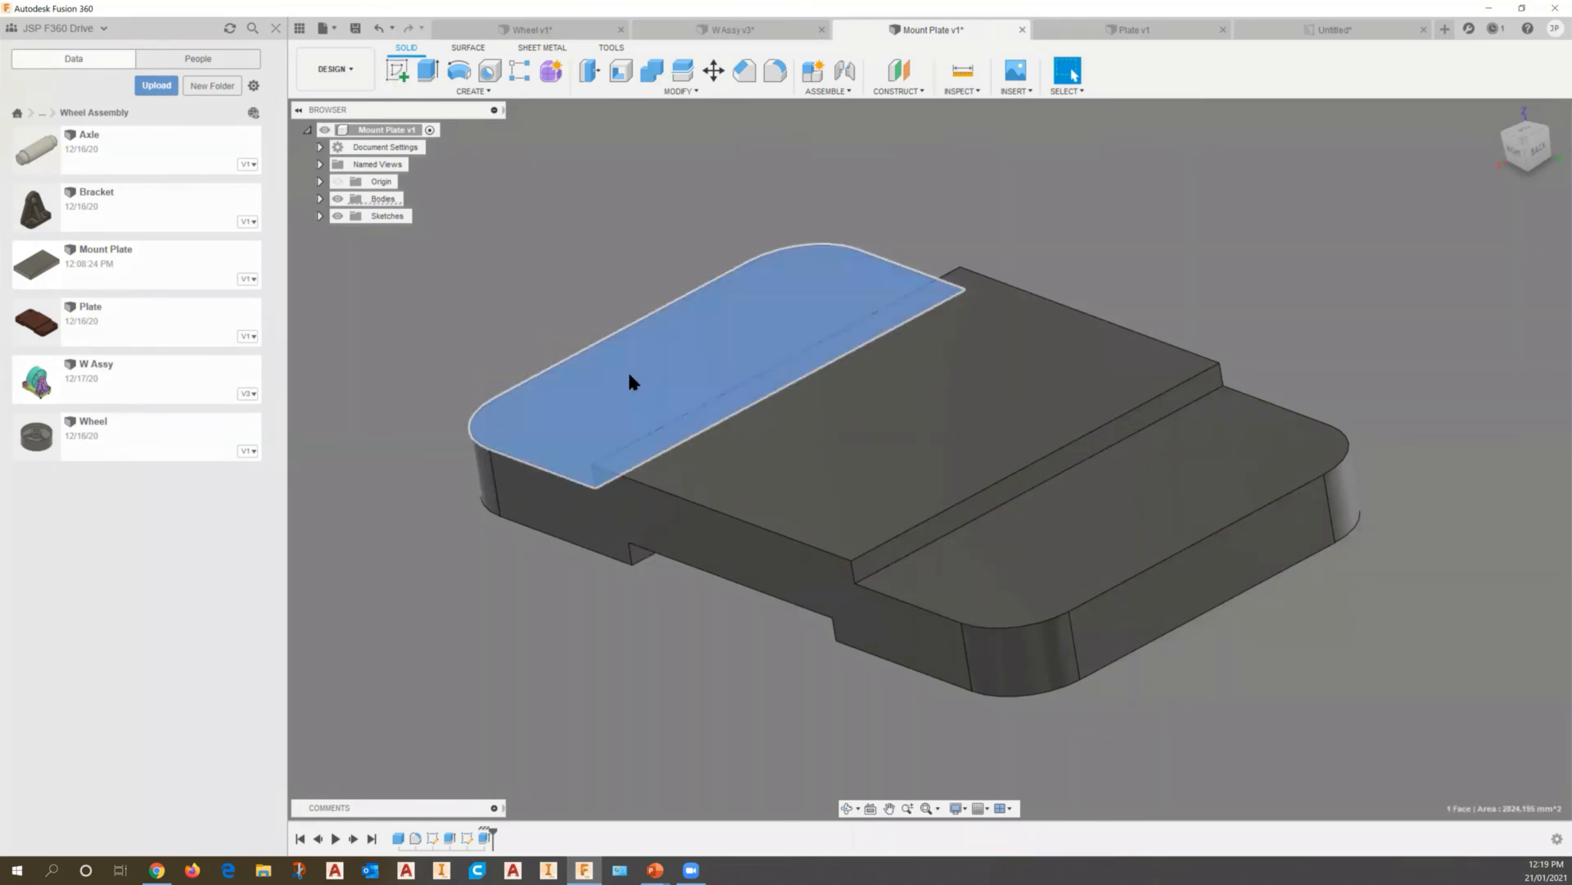
pyautogui.click(397, 71)
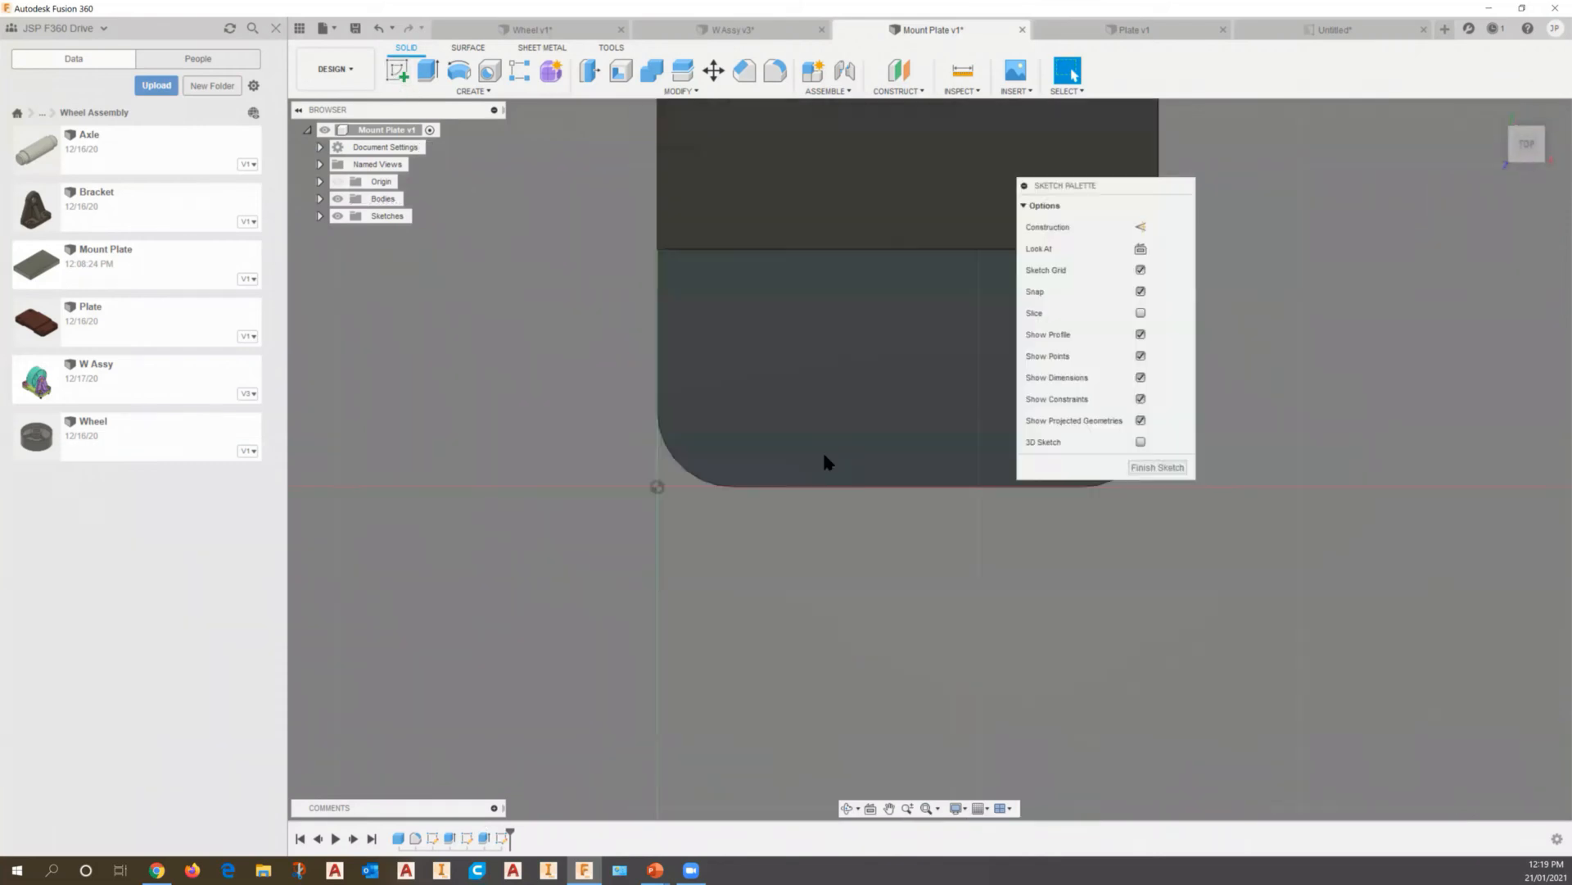
pyautogui.click(485, 92)
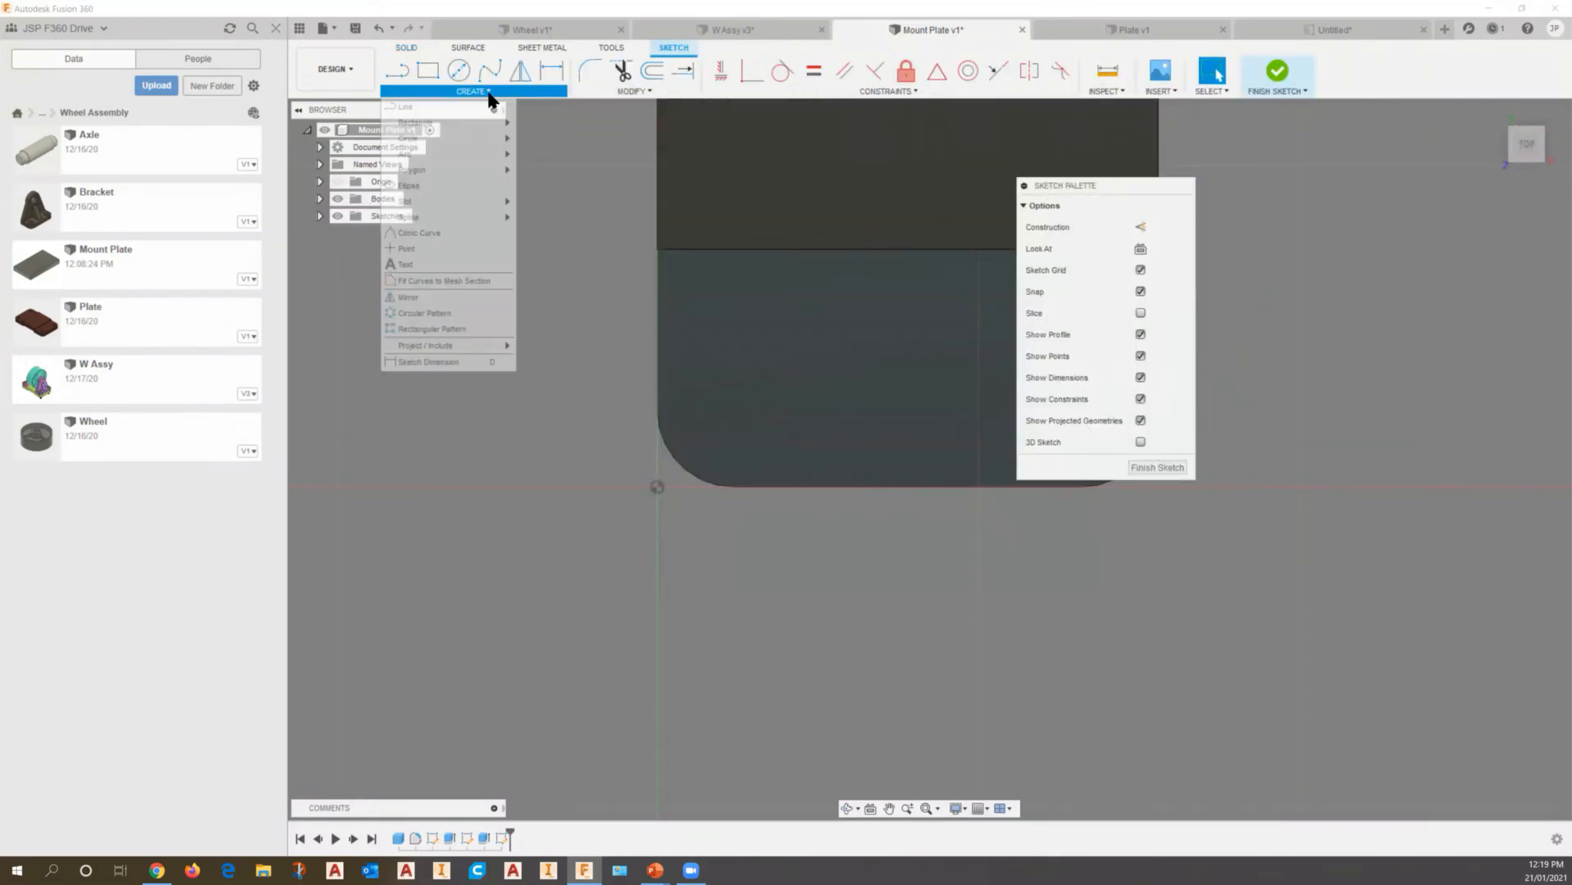
pyautogui.click(406, 249)
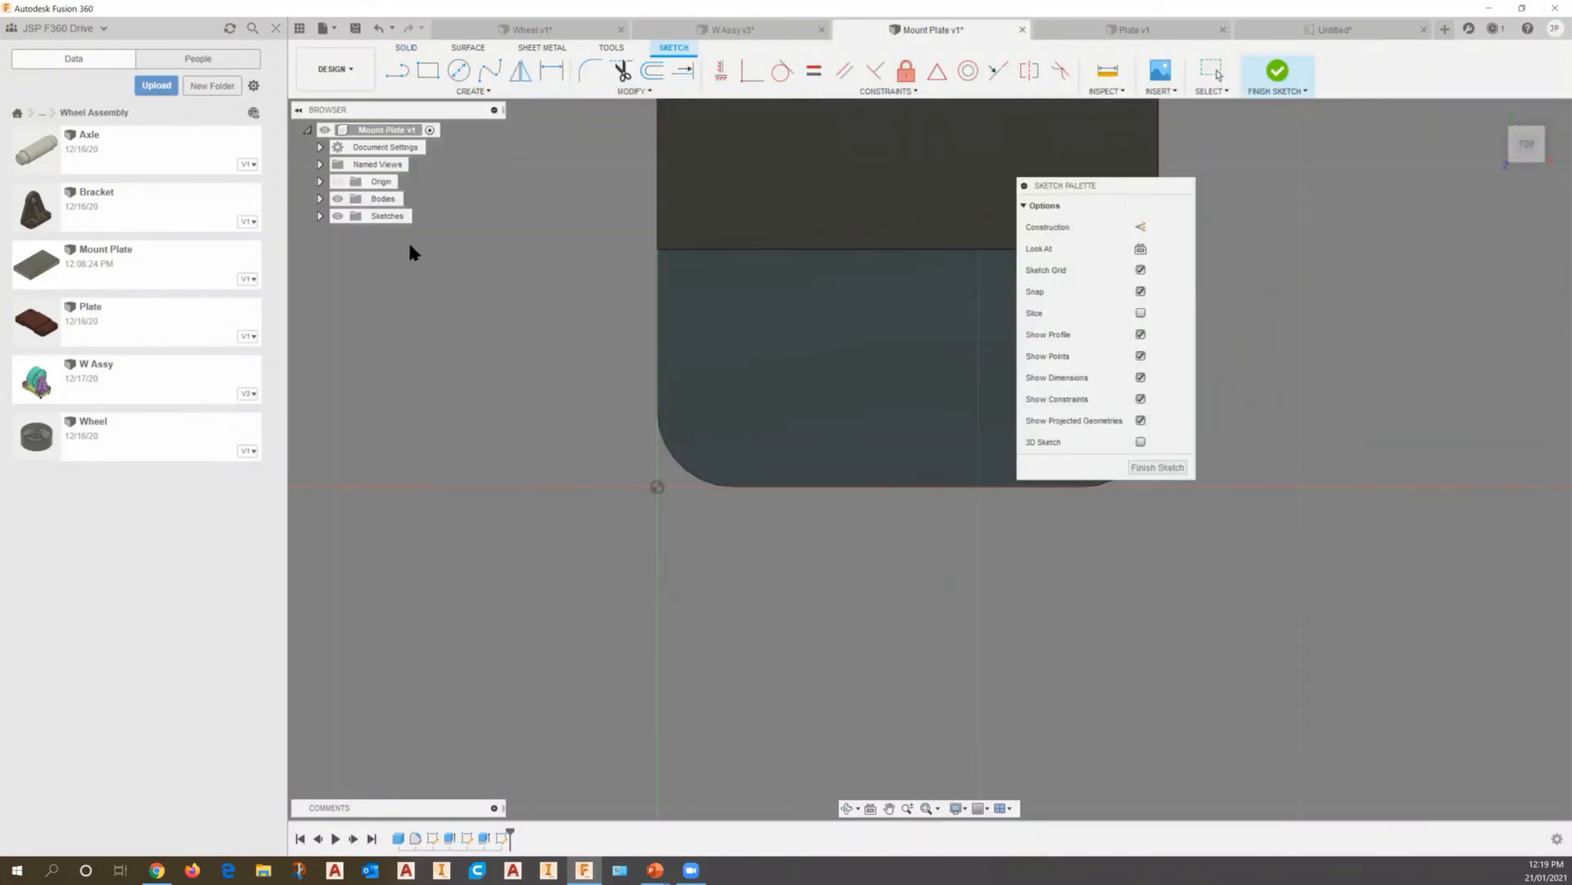
pyautogui.click(475, 92)
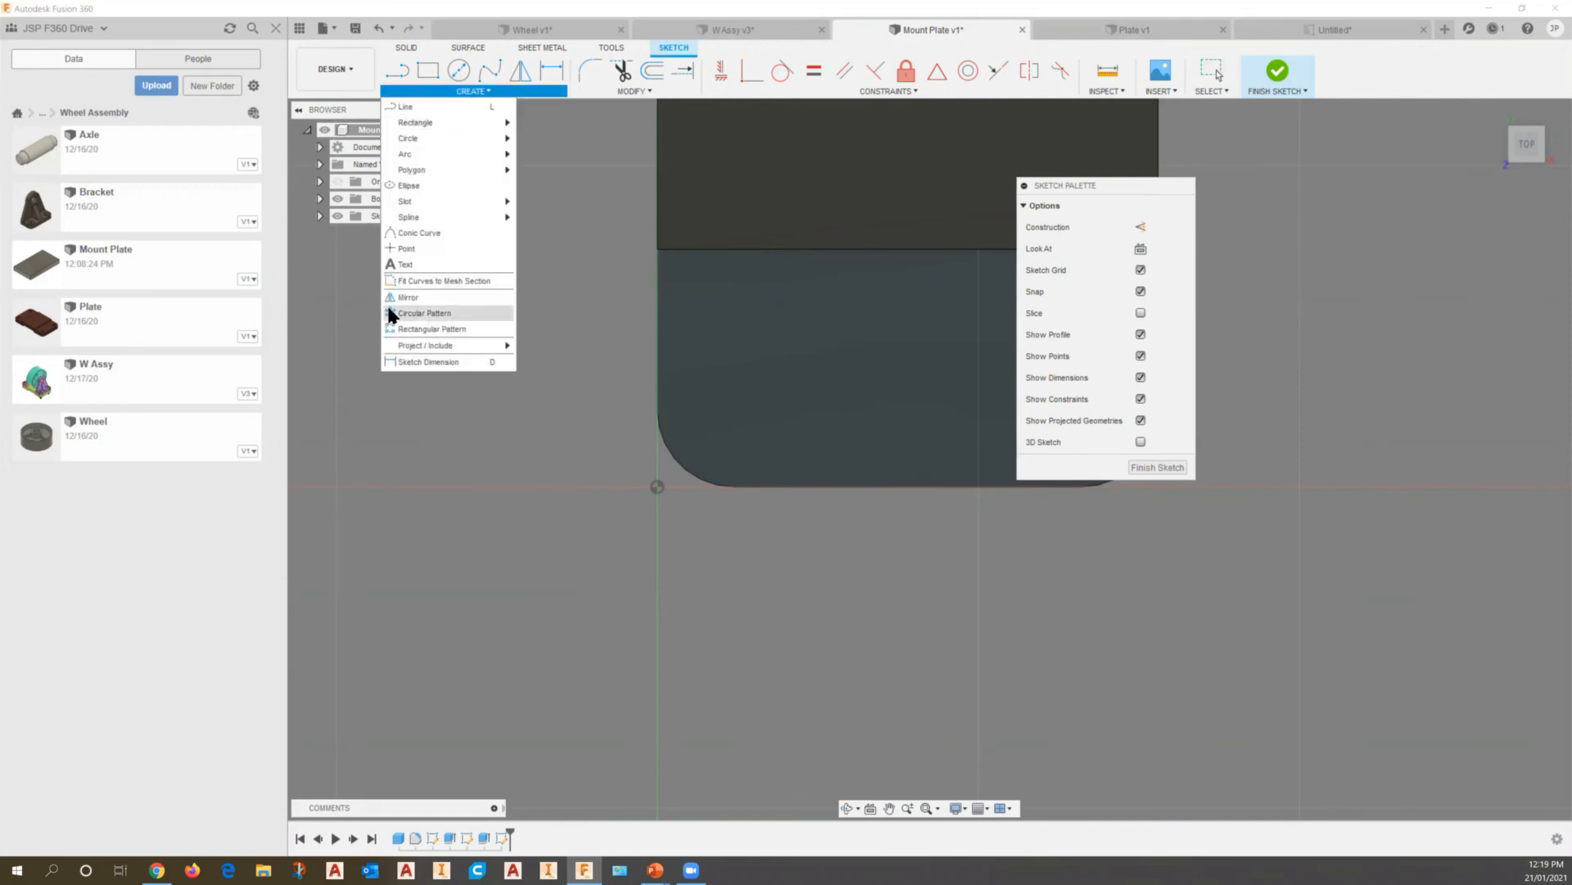
pyautogui.click(411, 252)
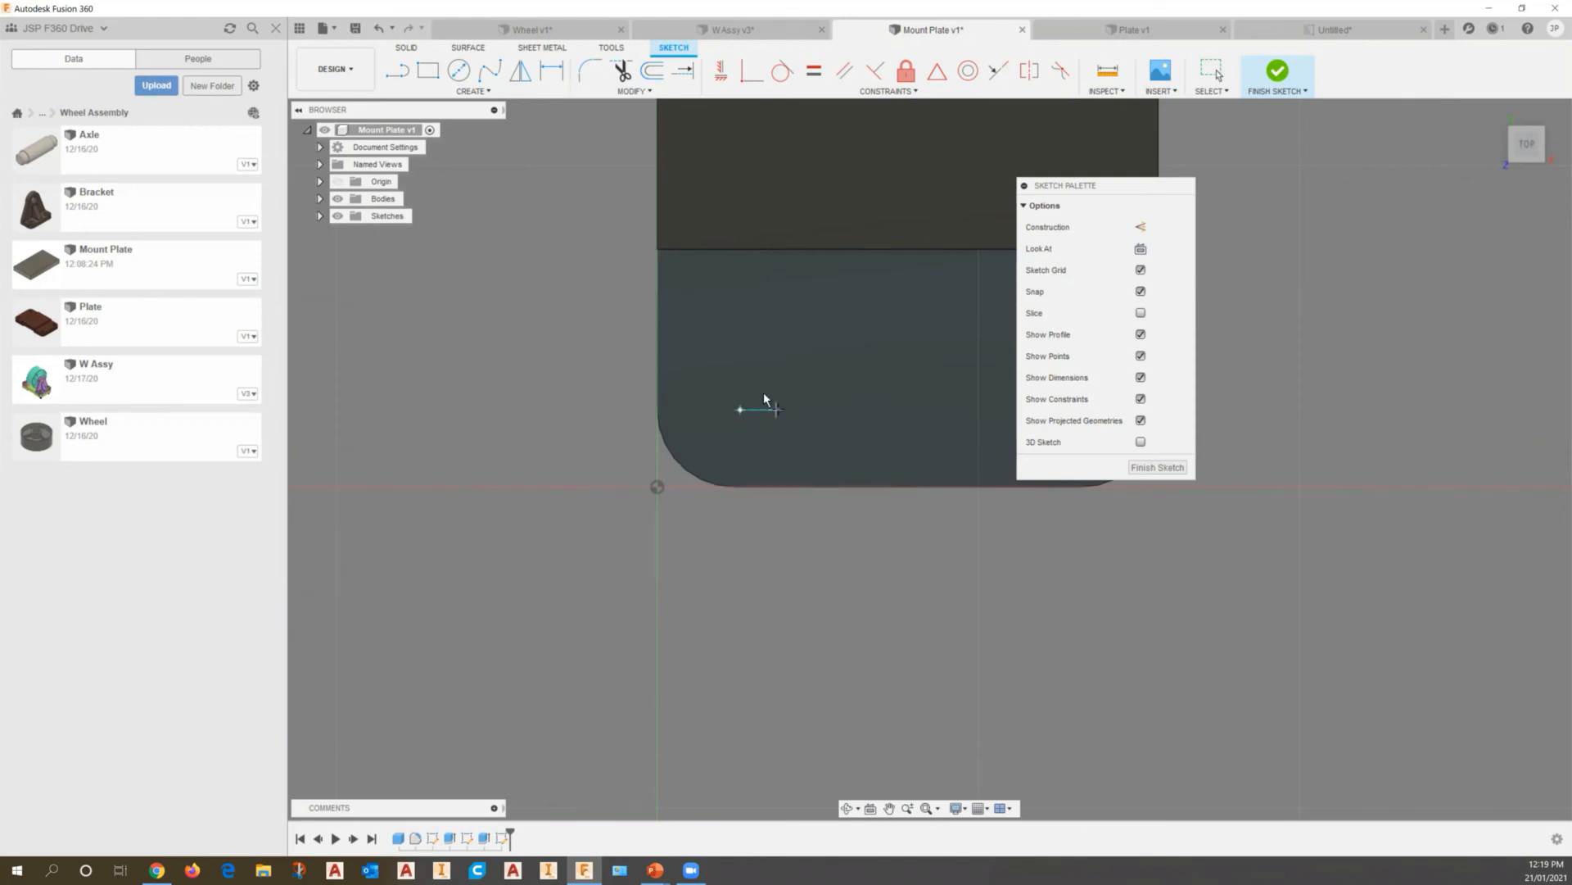
# Dimension the distance from the plate's long edge through the origin to the sketch point as 12 mm
pyautogui.click(553, 70)
pyautogui.click(659, 378)
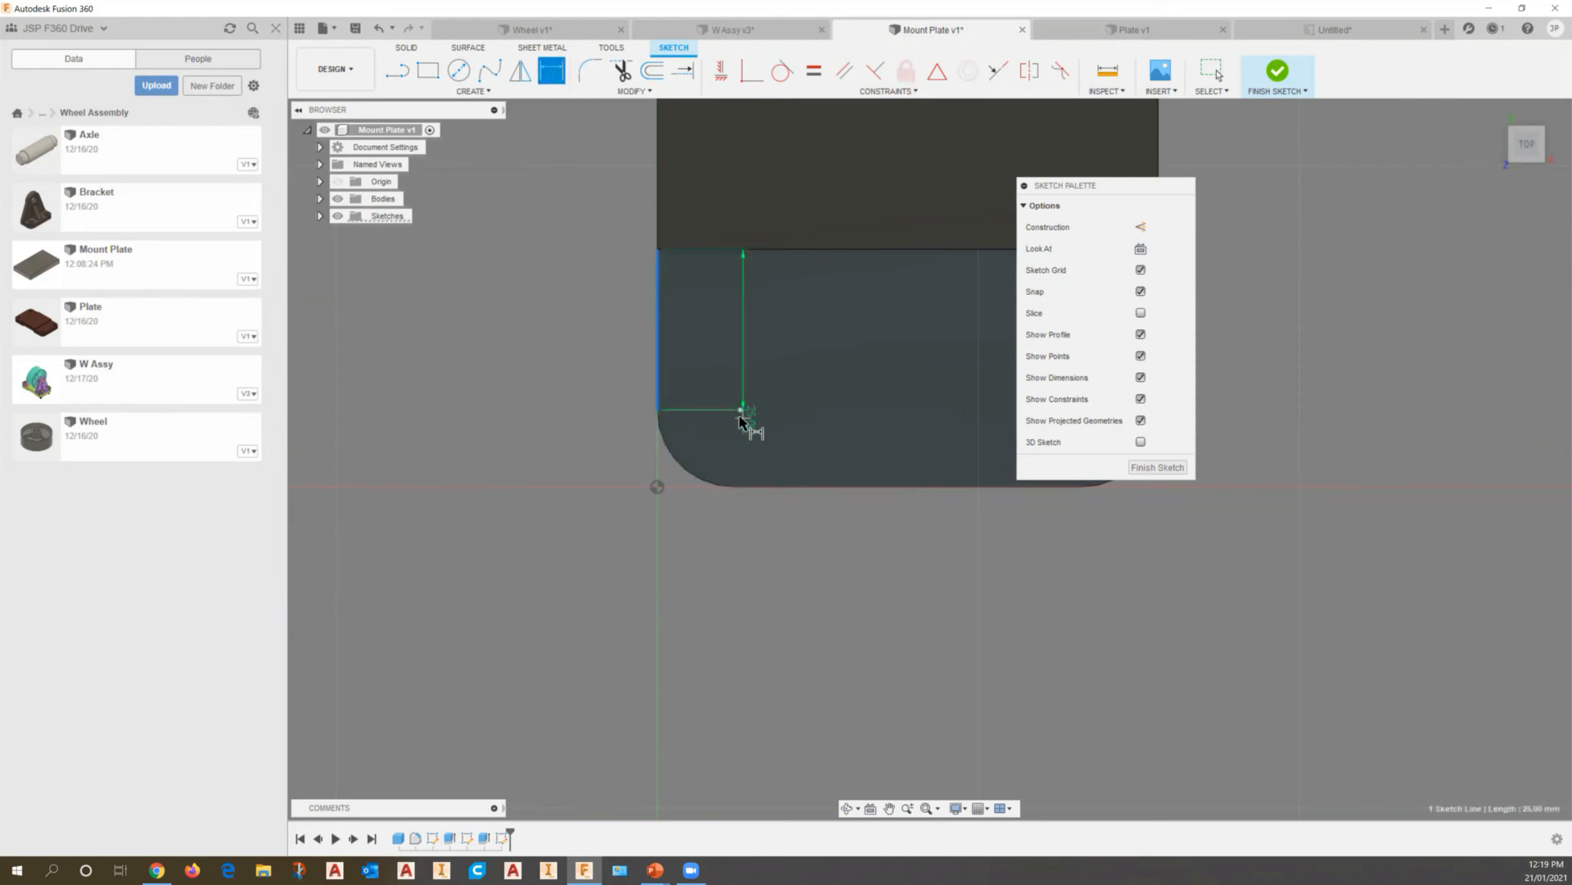
pyautogui.click(739, 410)
pyautogui.click(712, 338)
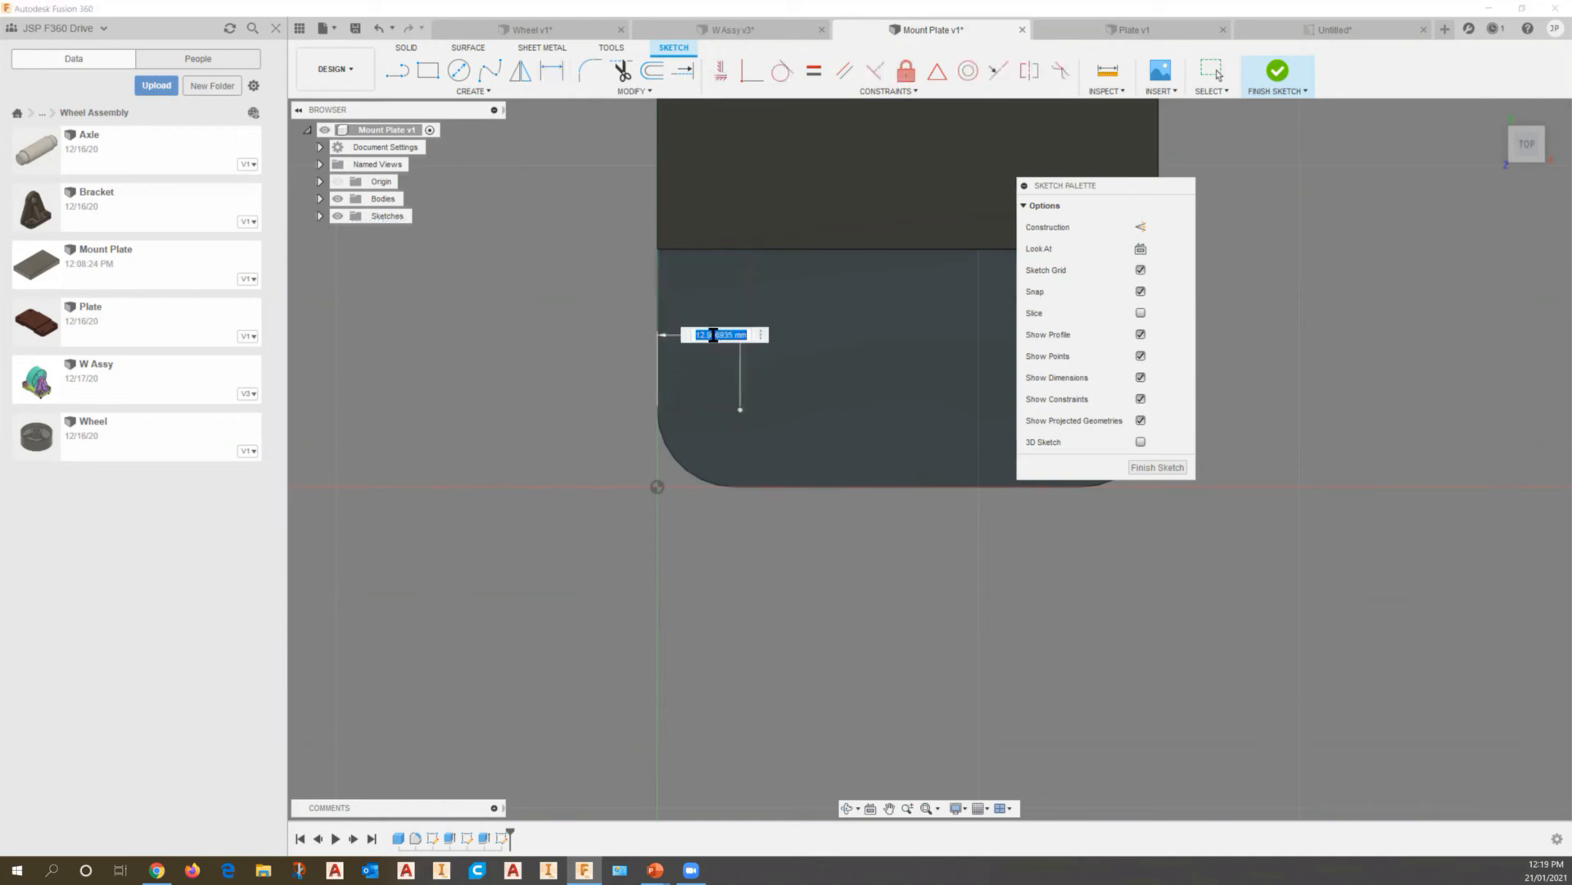
pyautogui.write('12')
pyautogui.press('Return')
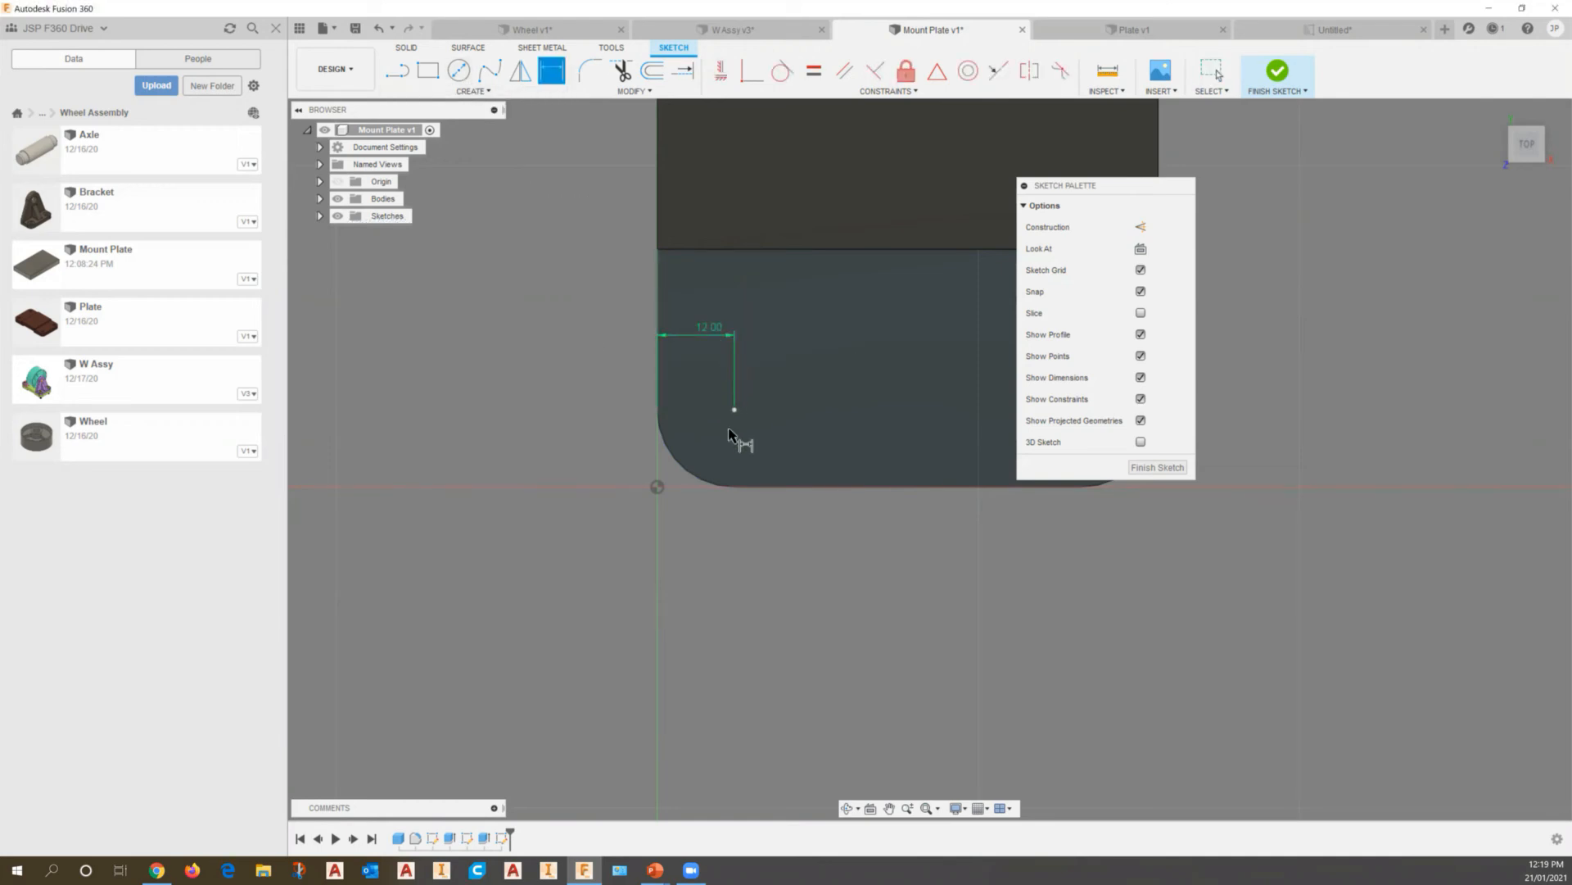
# Dimension the distance from the plate's lower short edge to the sketch point as 11.5 mm
pyautogui.click(746, 487)
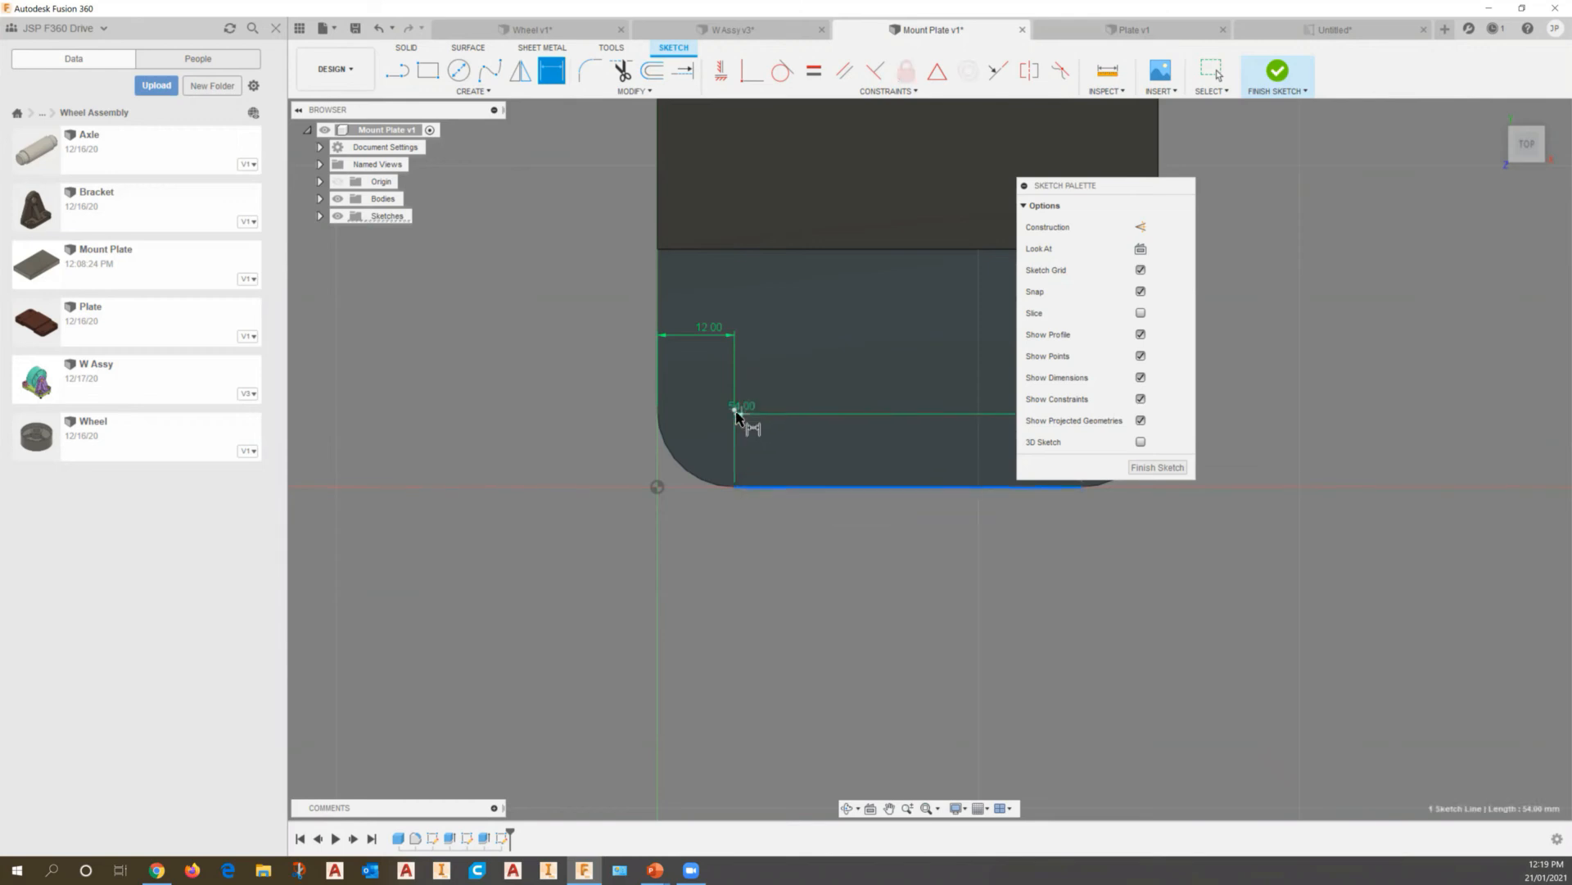
pyautogui.click(735, 410)
pyautogui.click(803, 452)
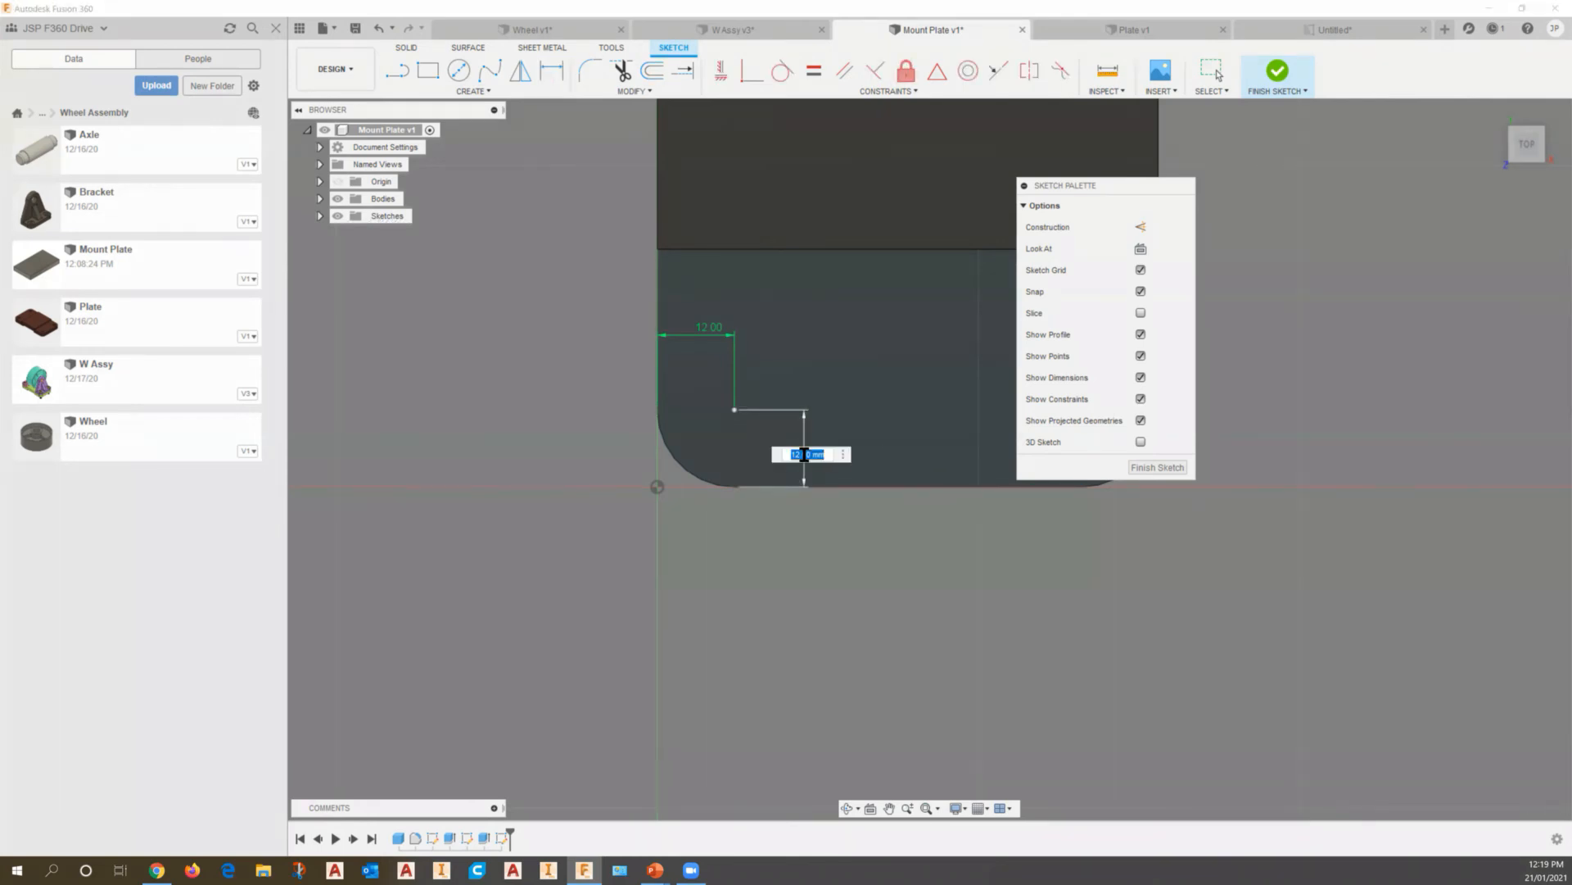
pyautogui.press('Return')
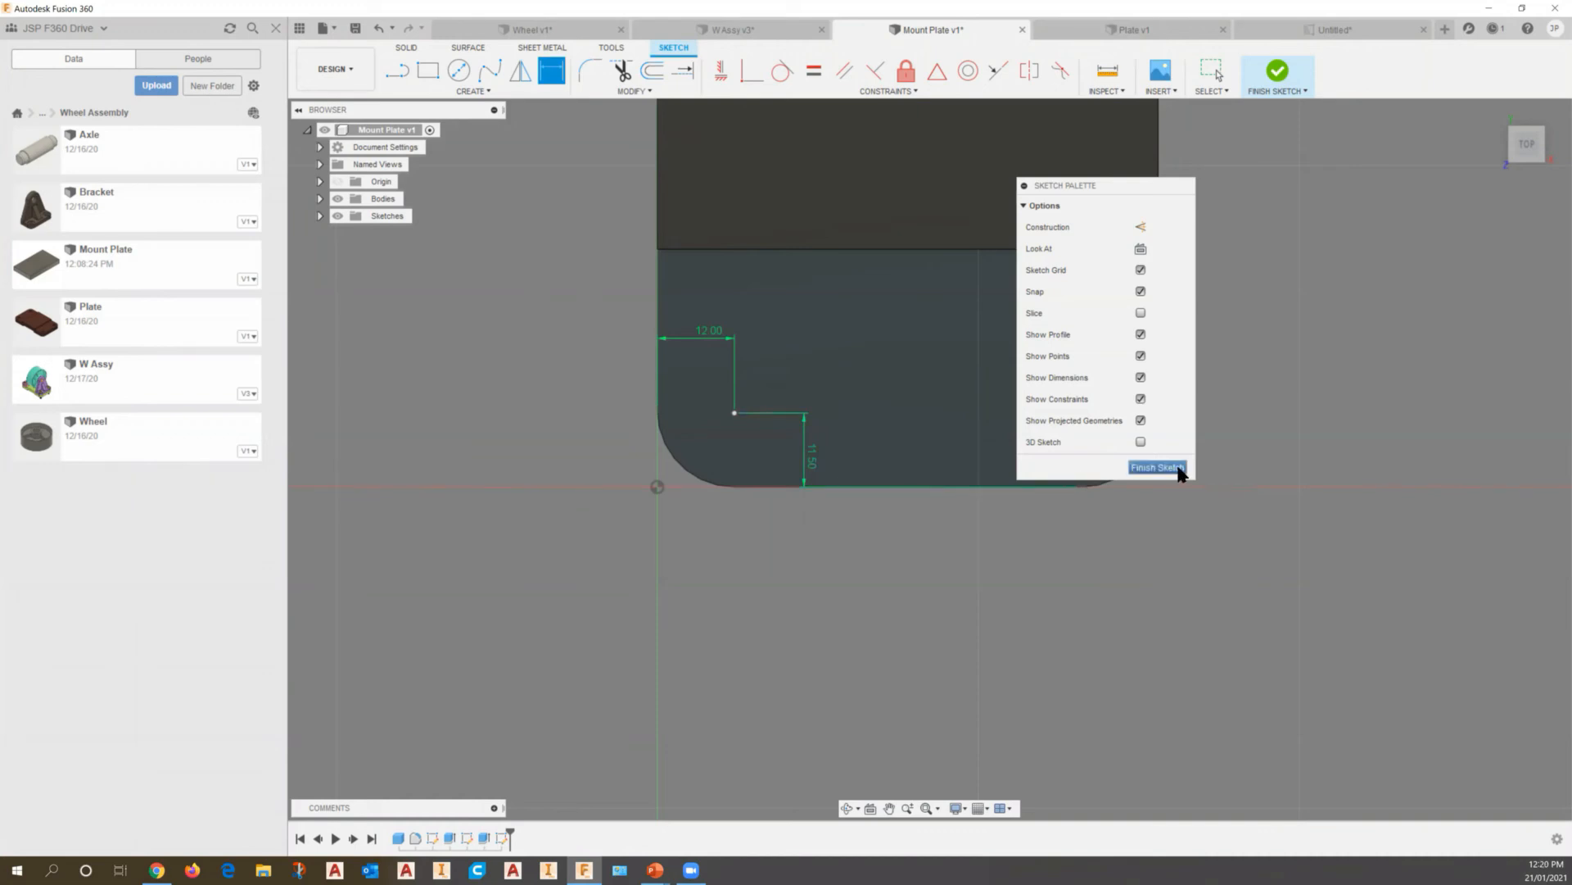
pyautogui.moveTo(892, 427)
pyautogui.mouseDown(button='middle')
pyautogui.moveTo(856, 491)
pyautogui.moveTo(730, 543)
pyautogui.mouseUp(button='middle')
pyautogui.scroll(-4, 804, 538)
pyautogui.moveTo(775, 479); pyautogui.dragTo(790, 553, button='middle')
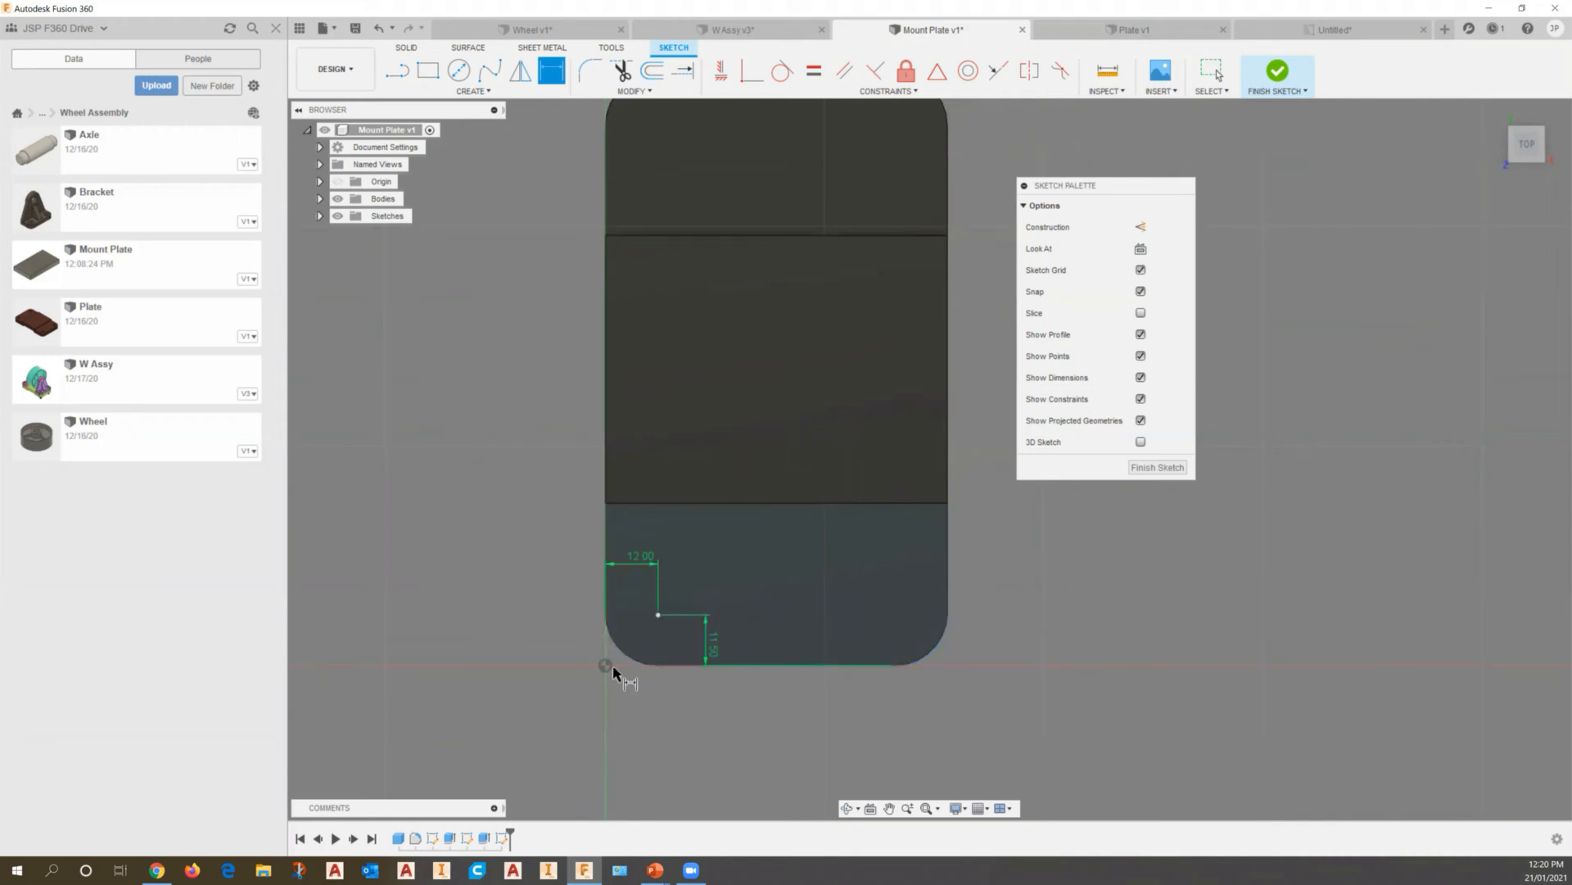
# Place a second sketch point about 16 mm from the plate's opposite long edge and constrain it horizontally to the first point
pyautogui.click(658, 614)
pyautogui.click(486, 93)
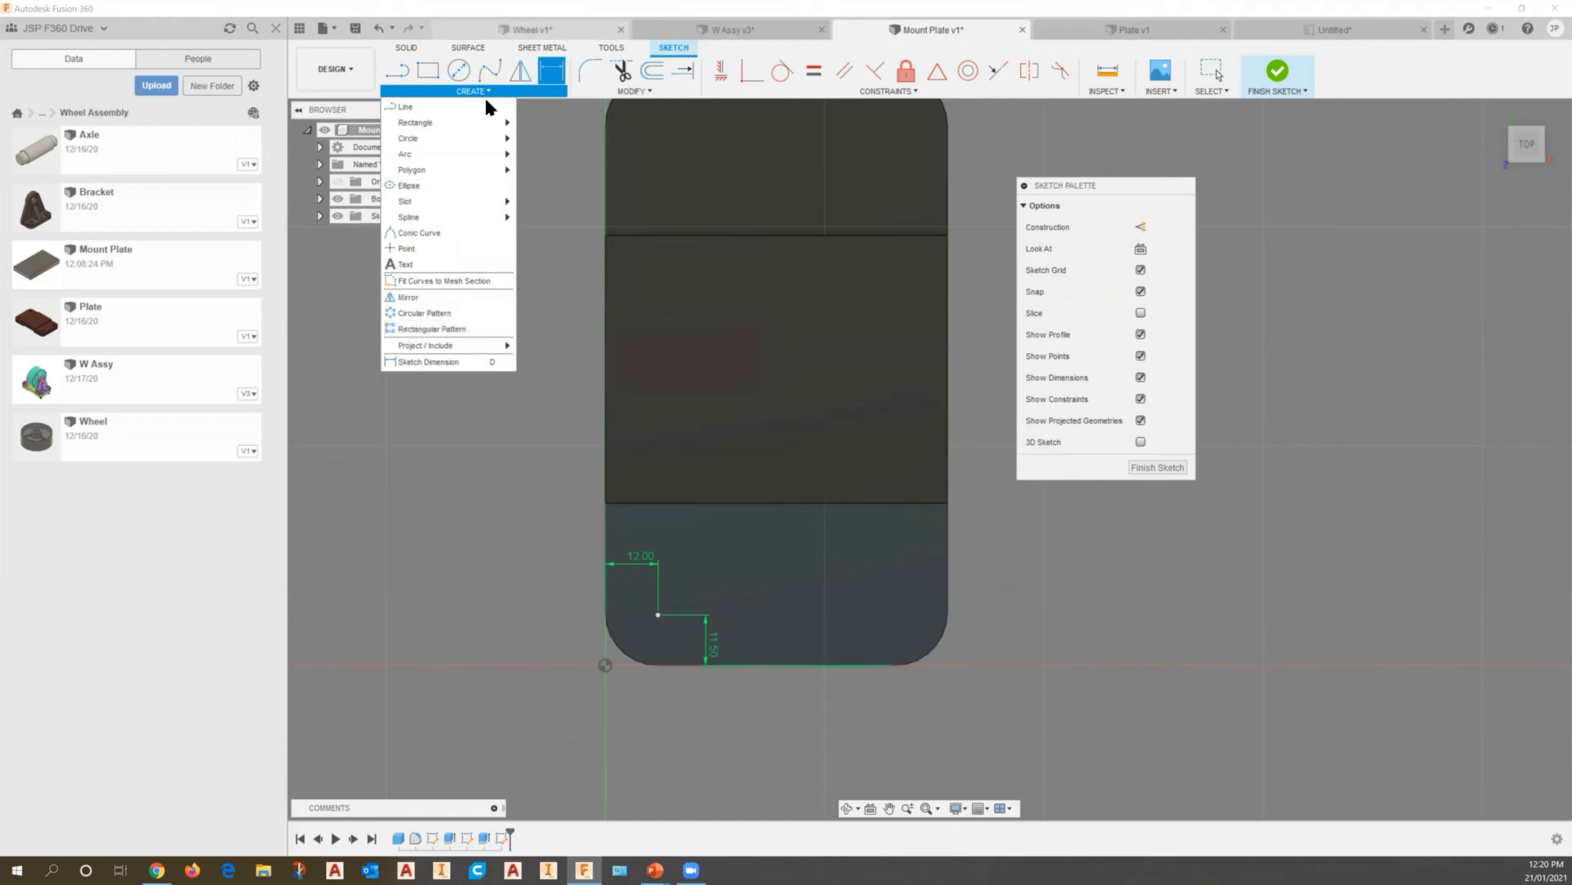
pyautogui.click(420, 237)
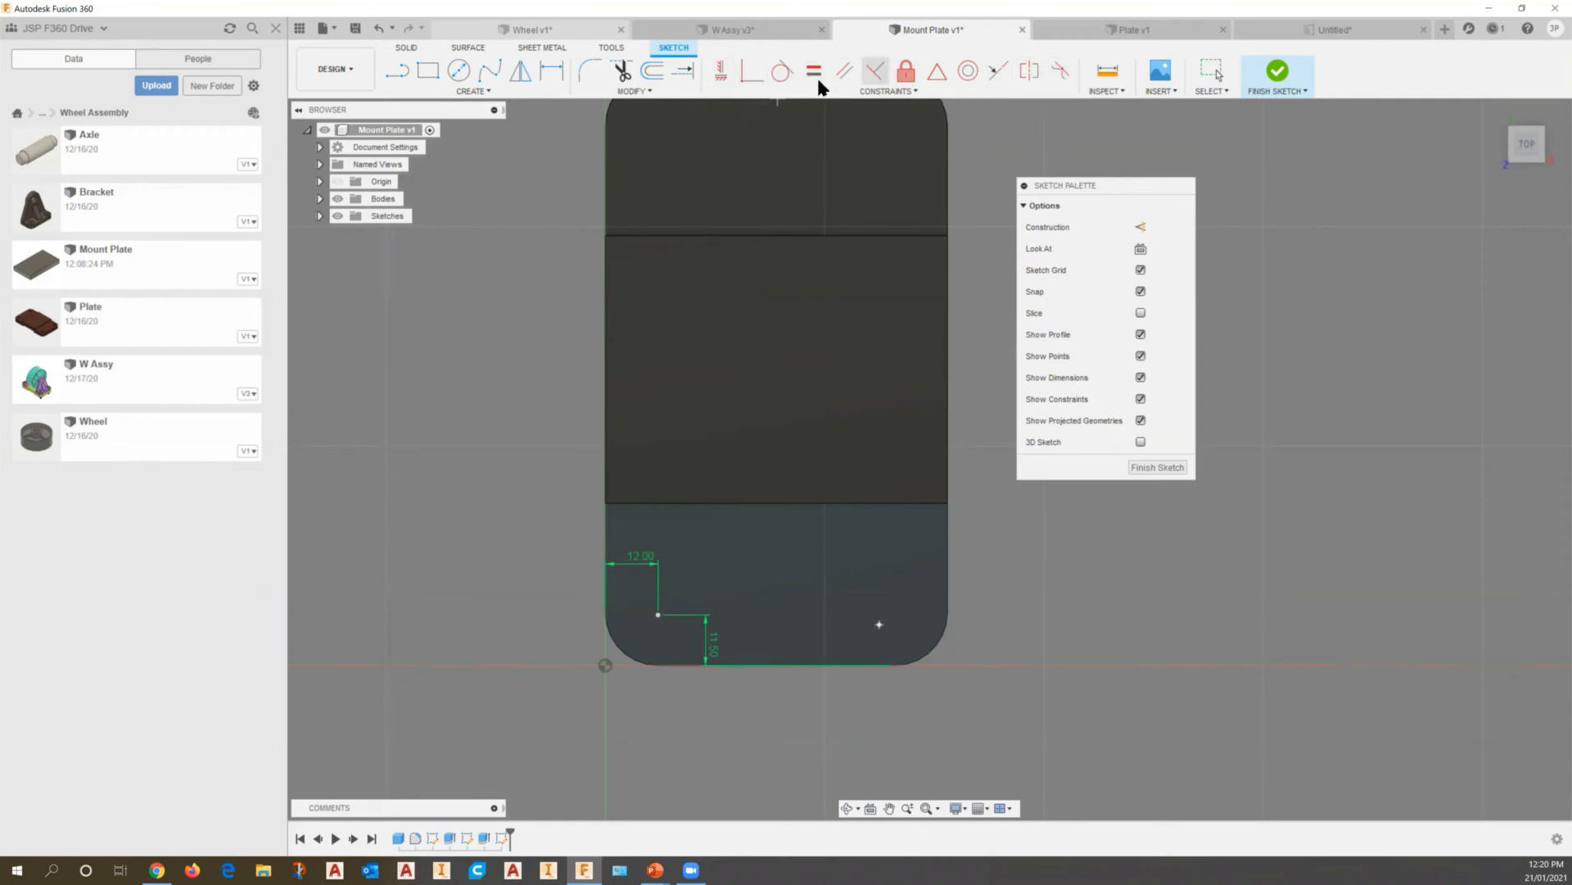
pyautogui.click(721, 74)
pyautogui.click(658, 614)
pyautogui.click(880, 626)
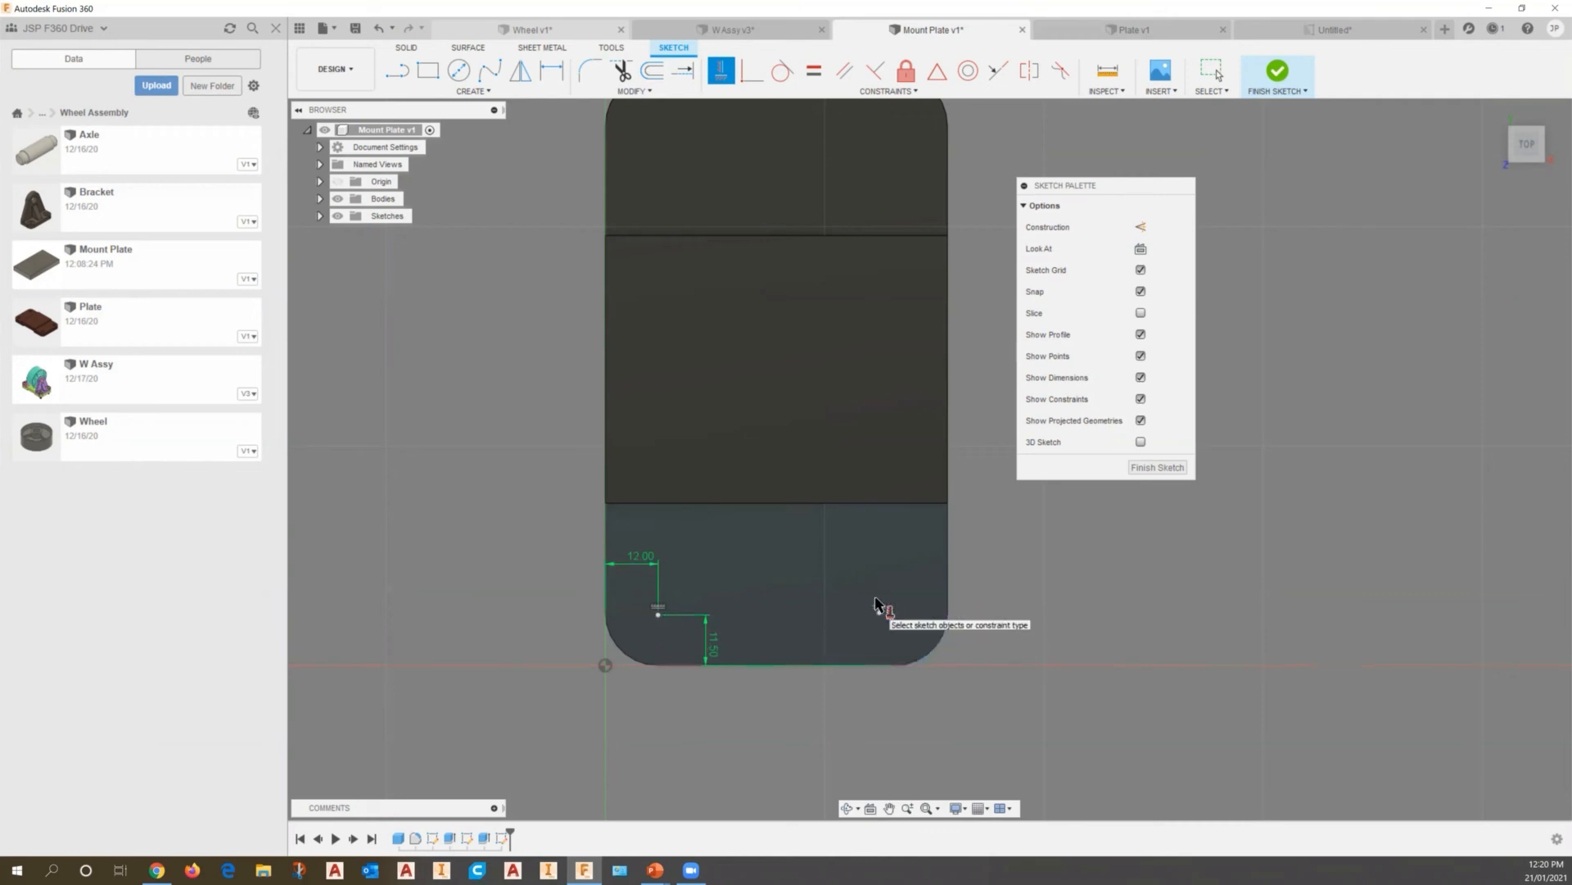
# Dimension the distance from the second sketch point to its nearest long edge as 12 mm
pyautogui.click(551, 71)
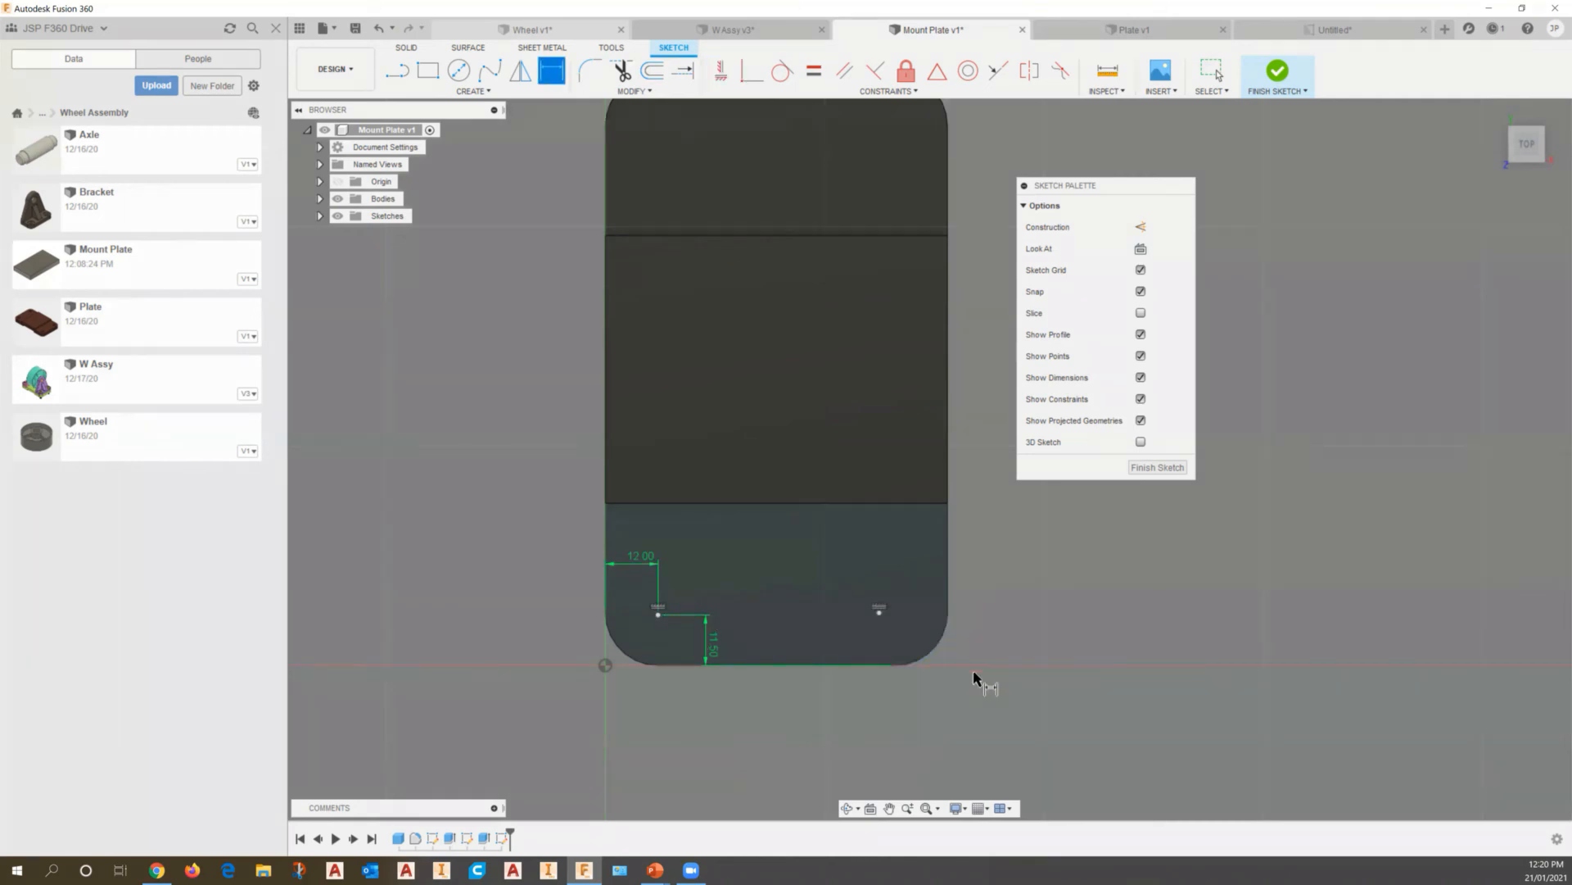
pyautogui.click(879, 611)
pyautogui.click(948, 579)
pyautogui.click(915, 733)
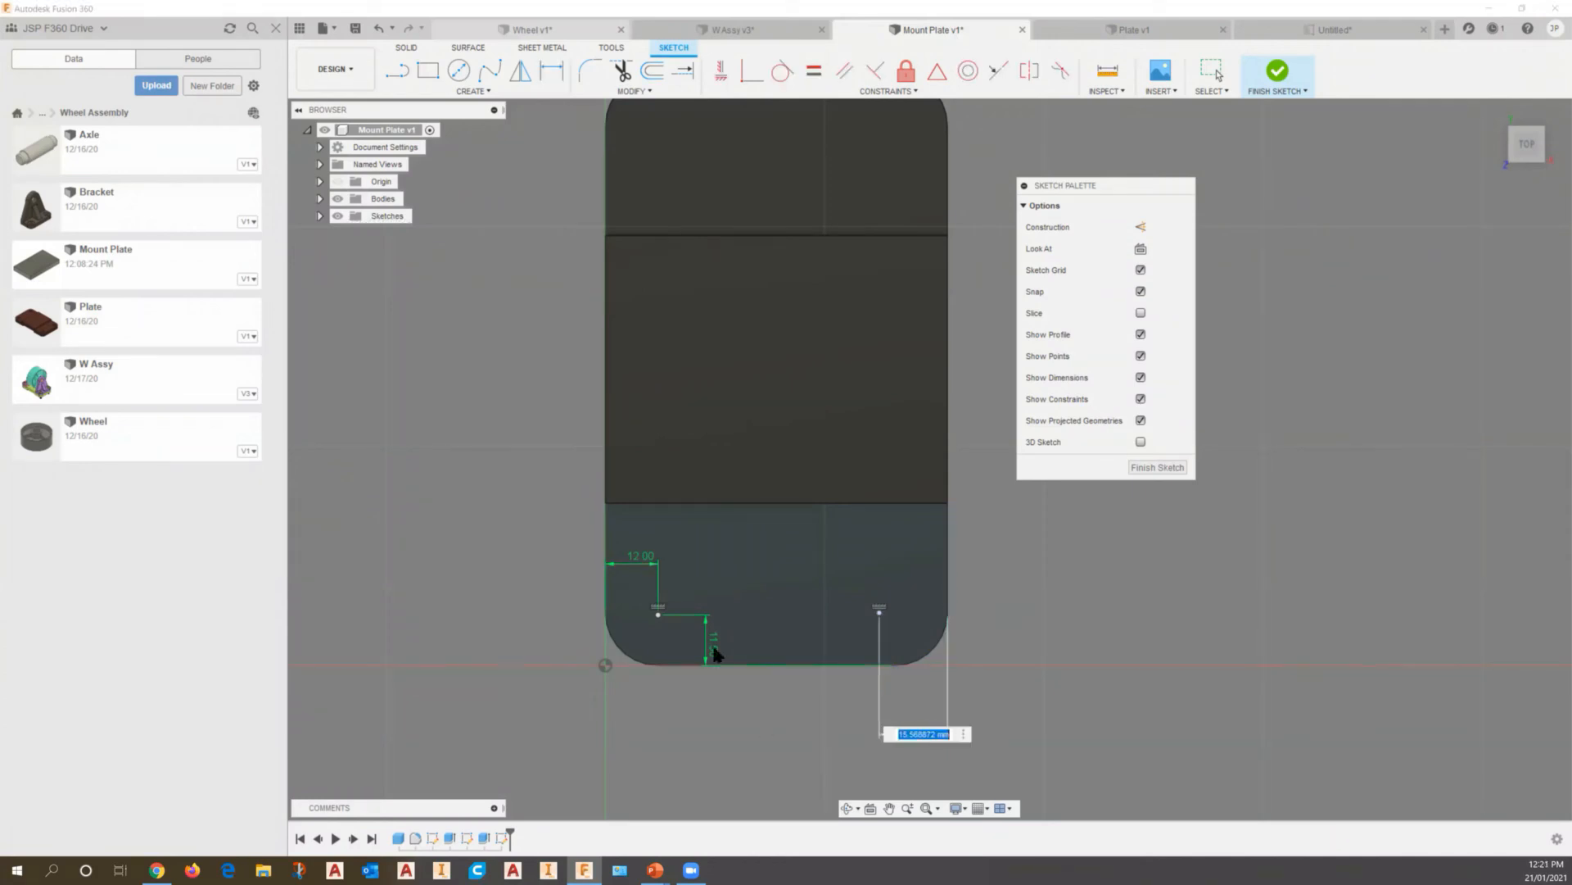
pyautogui.write('12')
pyautogui.press('Return')
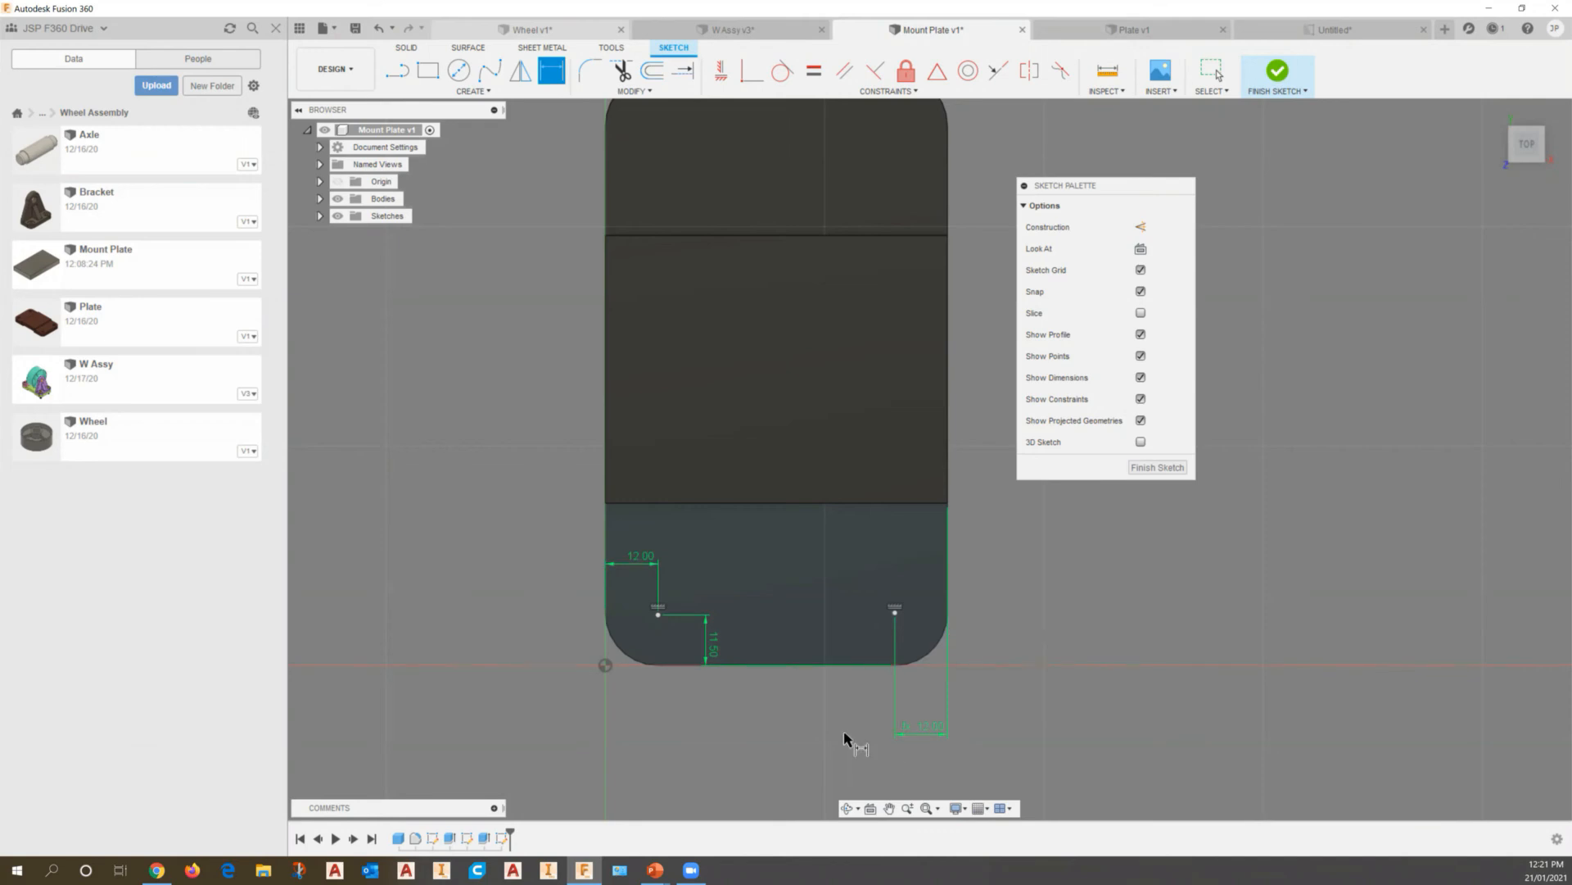
# Place two sketch points on the plate's upper lowered end, one near each corner, about 18 mm from the upper short edge
pyautogui.scroll(-1, 819, 709)
pyautogui.scroll(-1, 819, 709)
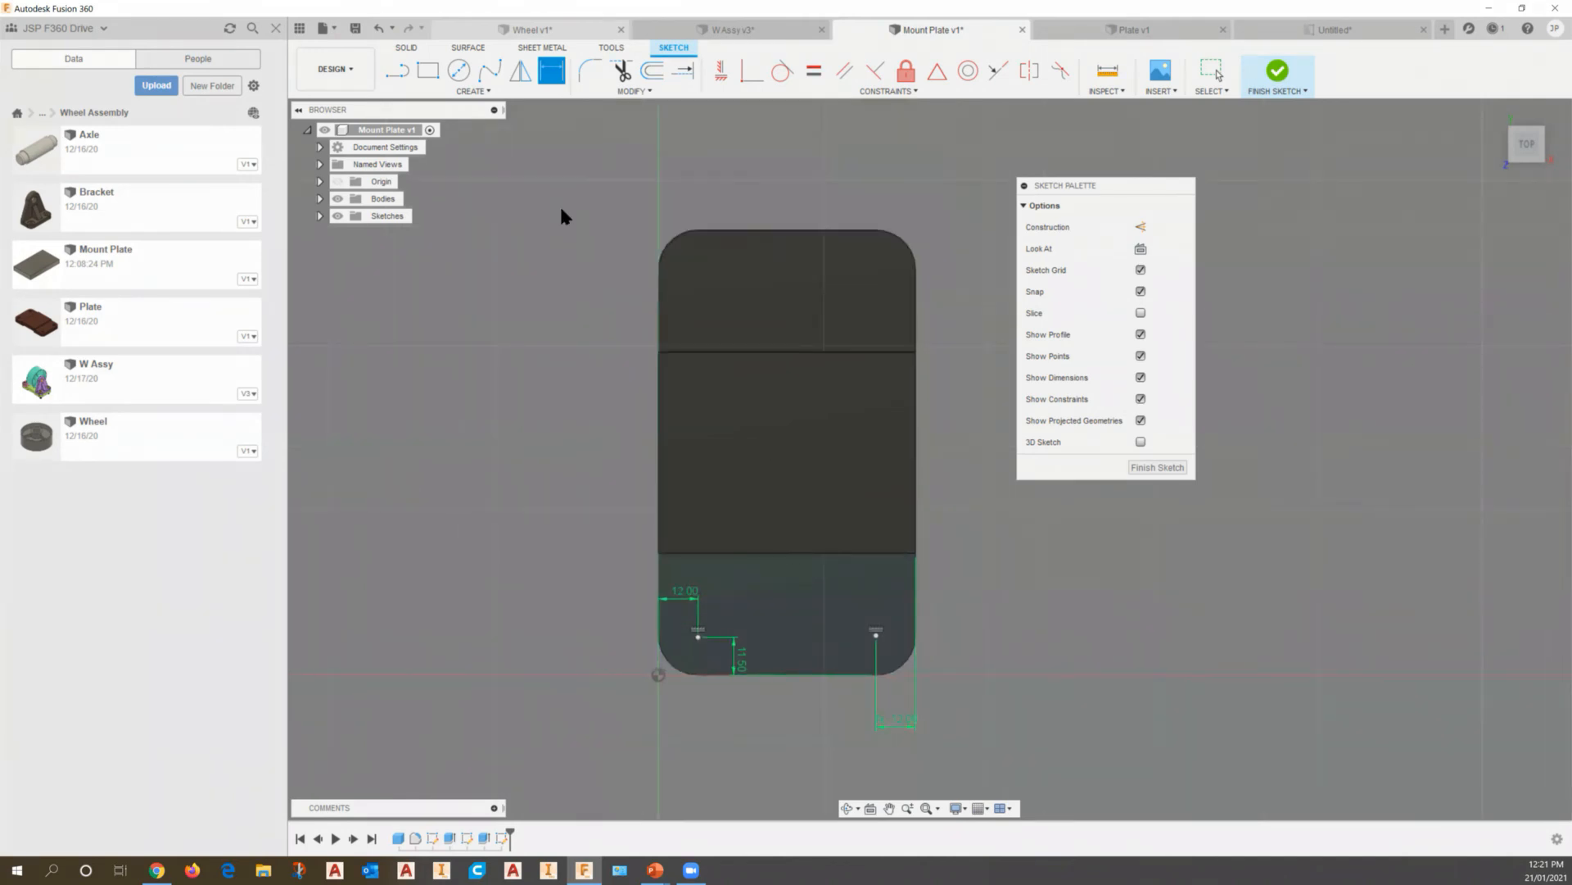
pyautogui.click(475, 91)
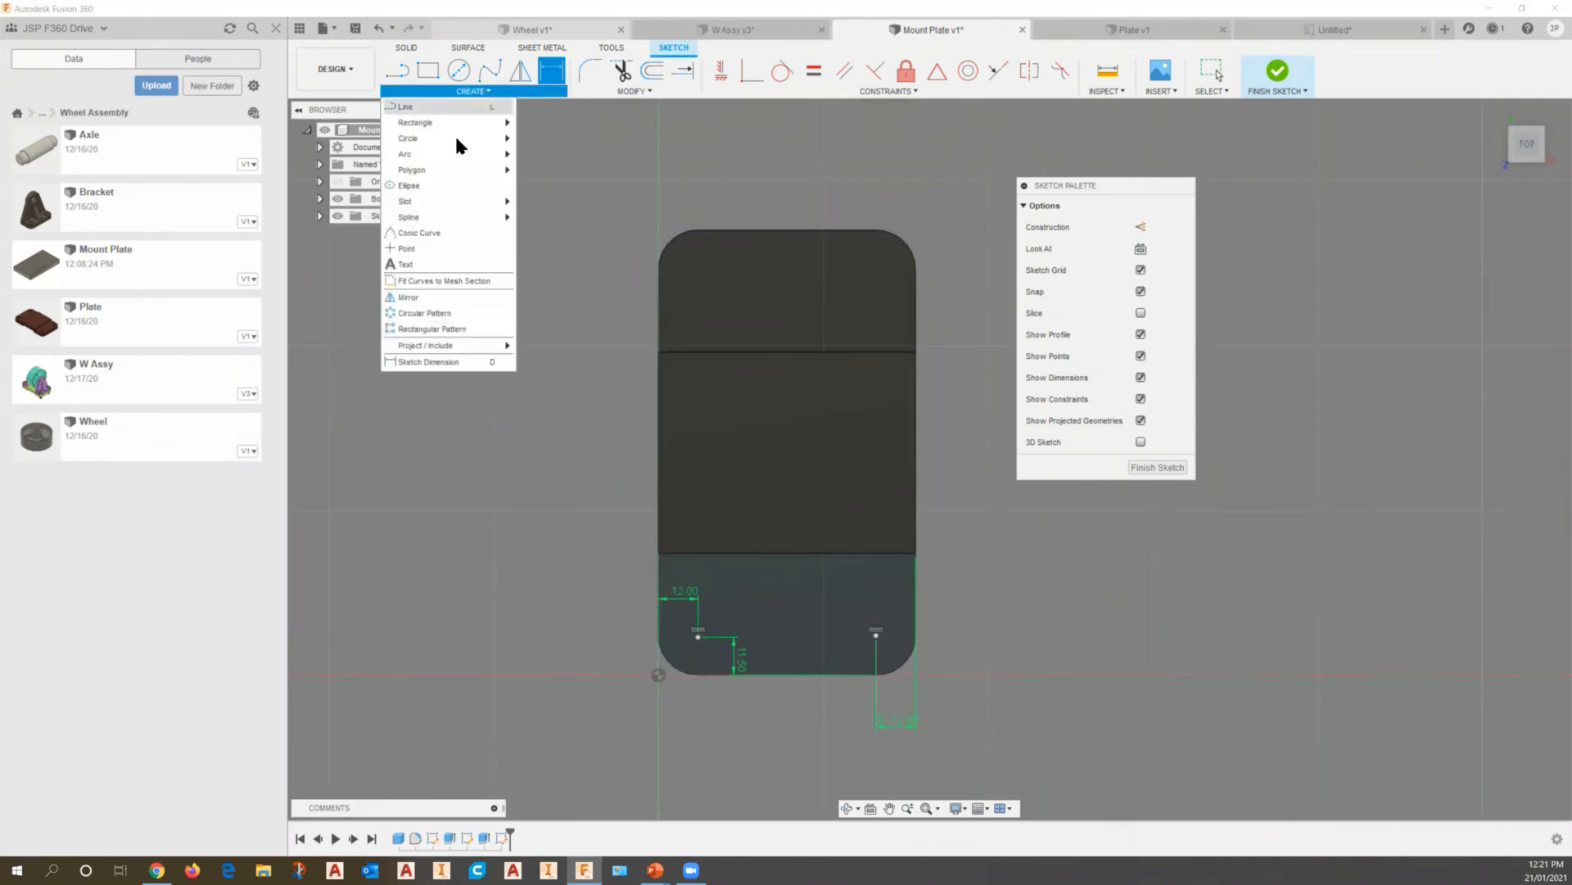
pyautogui.click(406, 248)
pyautogui.click(709, 290)
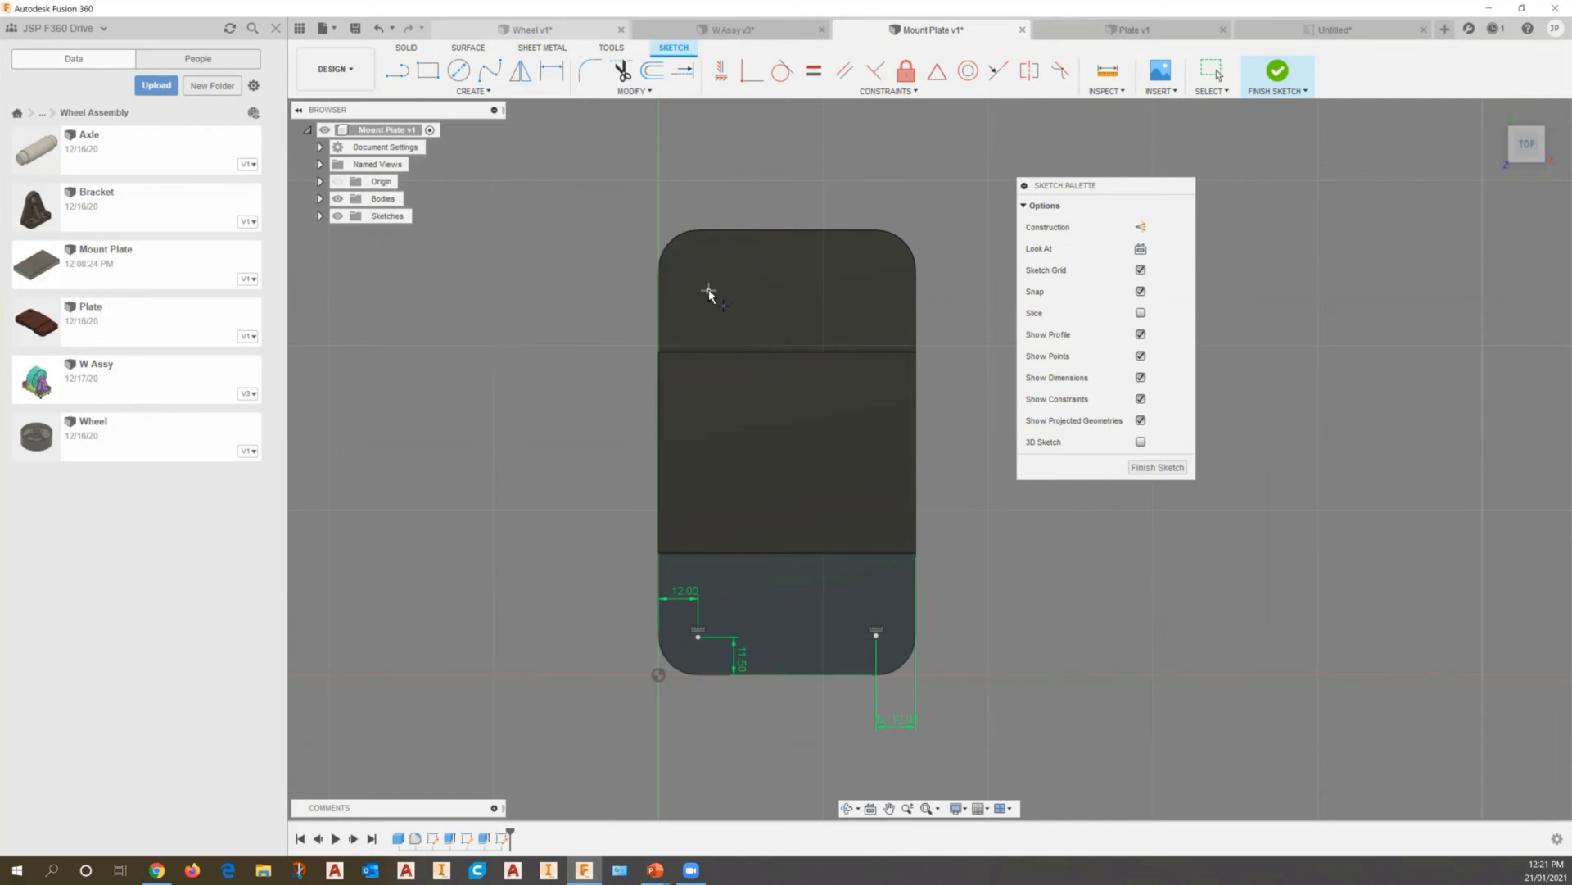
pyautogui.click(862, 290)
pyautogui.rightClick(813, 308)
pyautogui.click(844, 315)
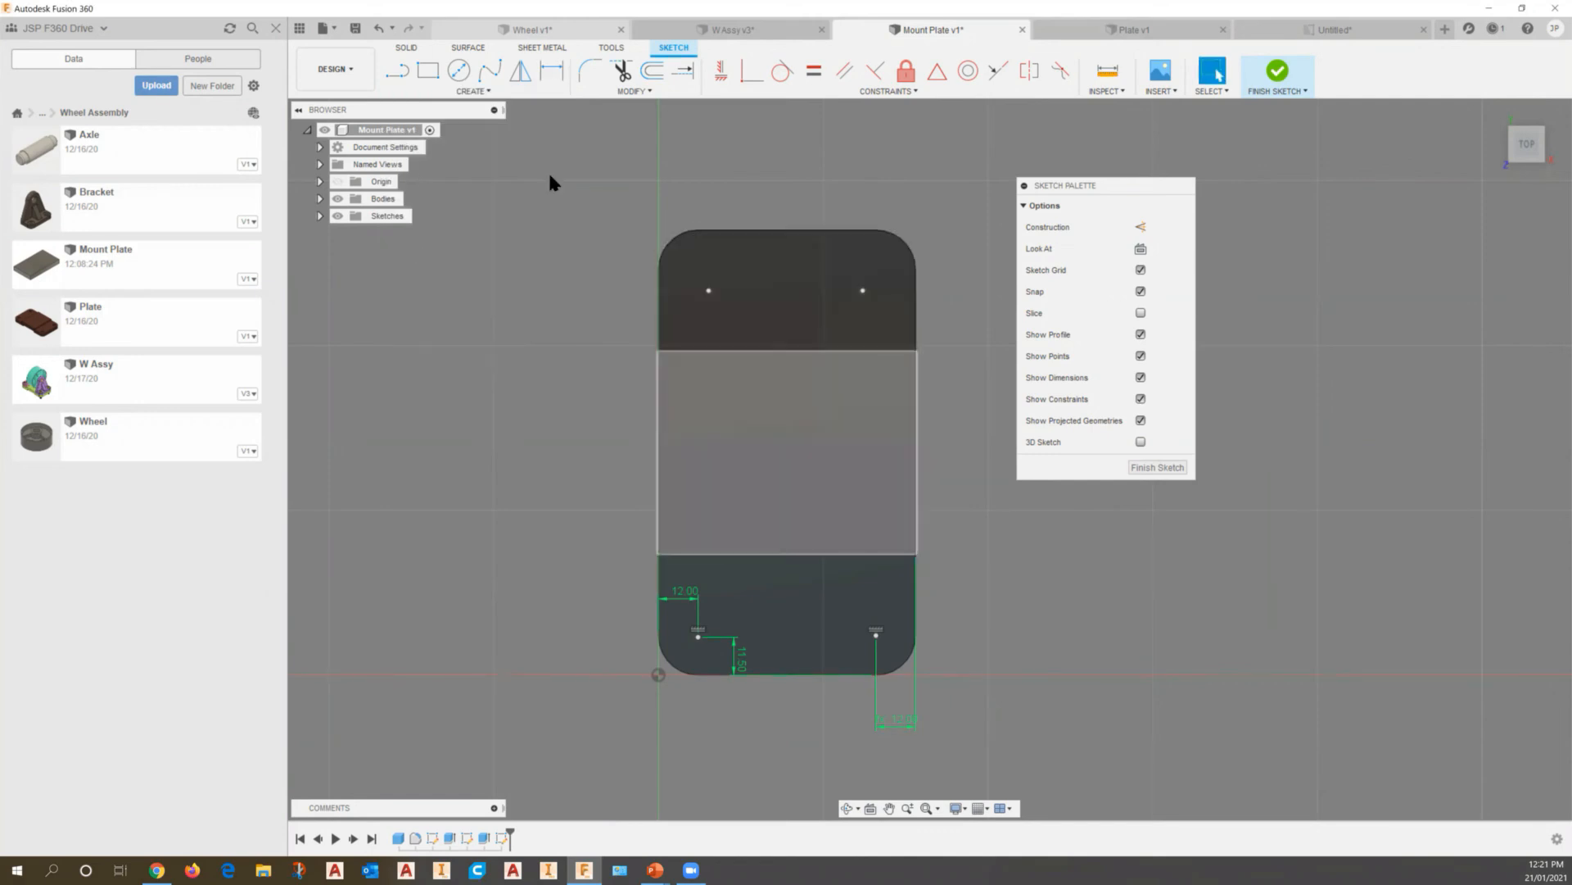
# Dimension the distance from the plate's upper short edge to the upper-left sketch point as 11.5 mm
pyautogui.click(551, 71)
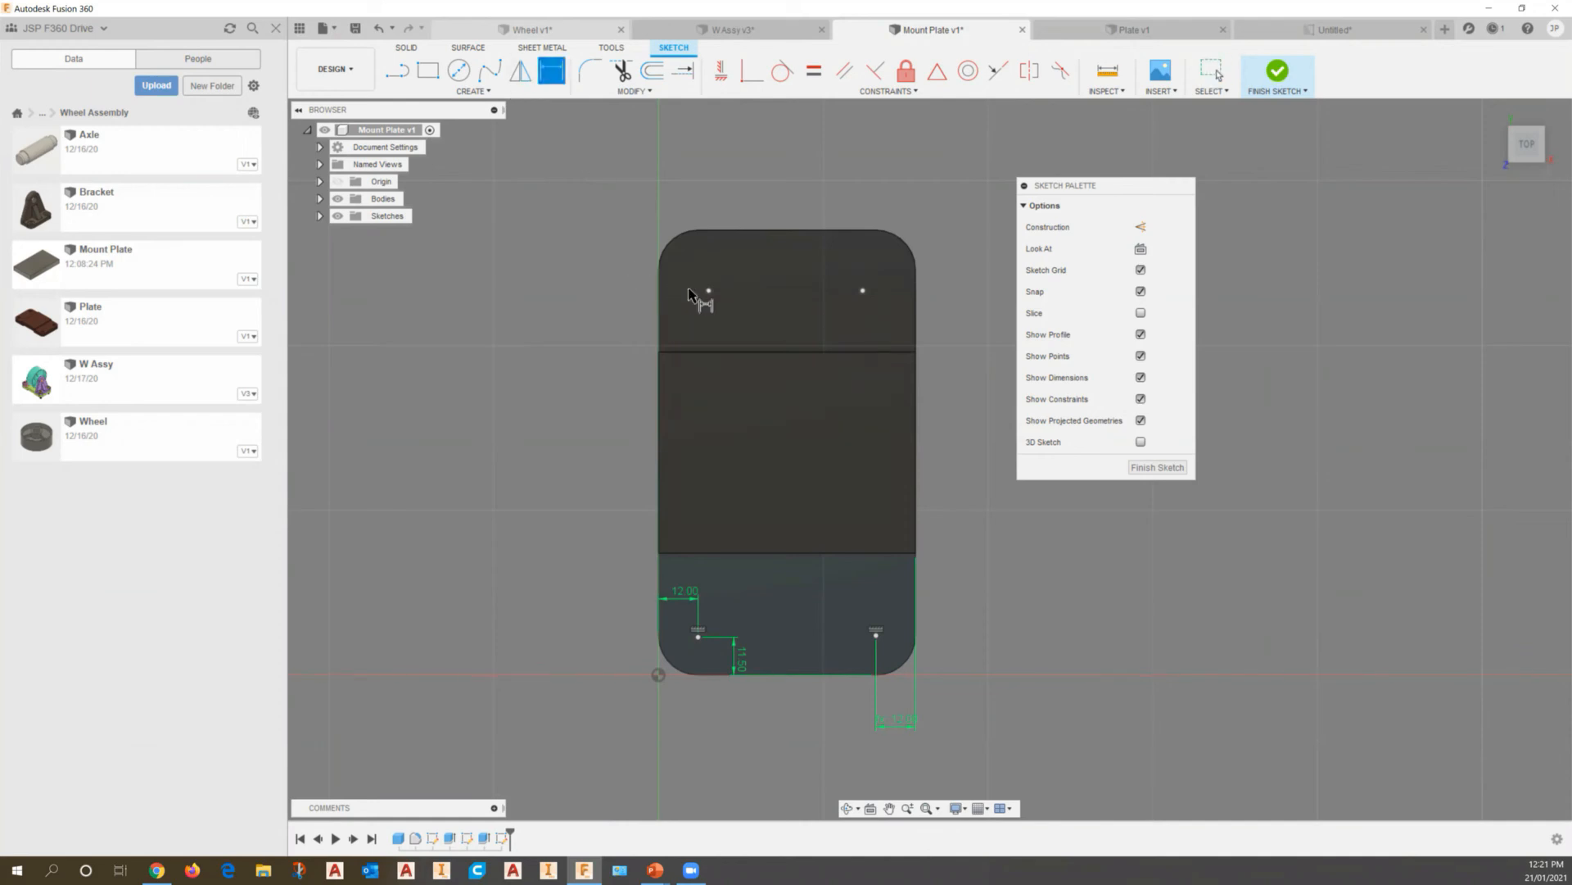
pyautogui.click(716, 232)
pyautogui.click(708, 290)
pyautogui.click(599, 269)
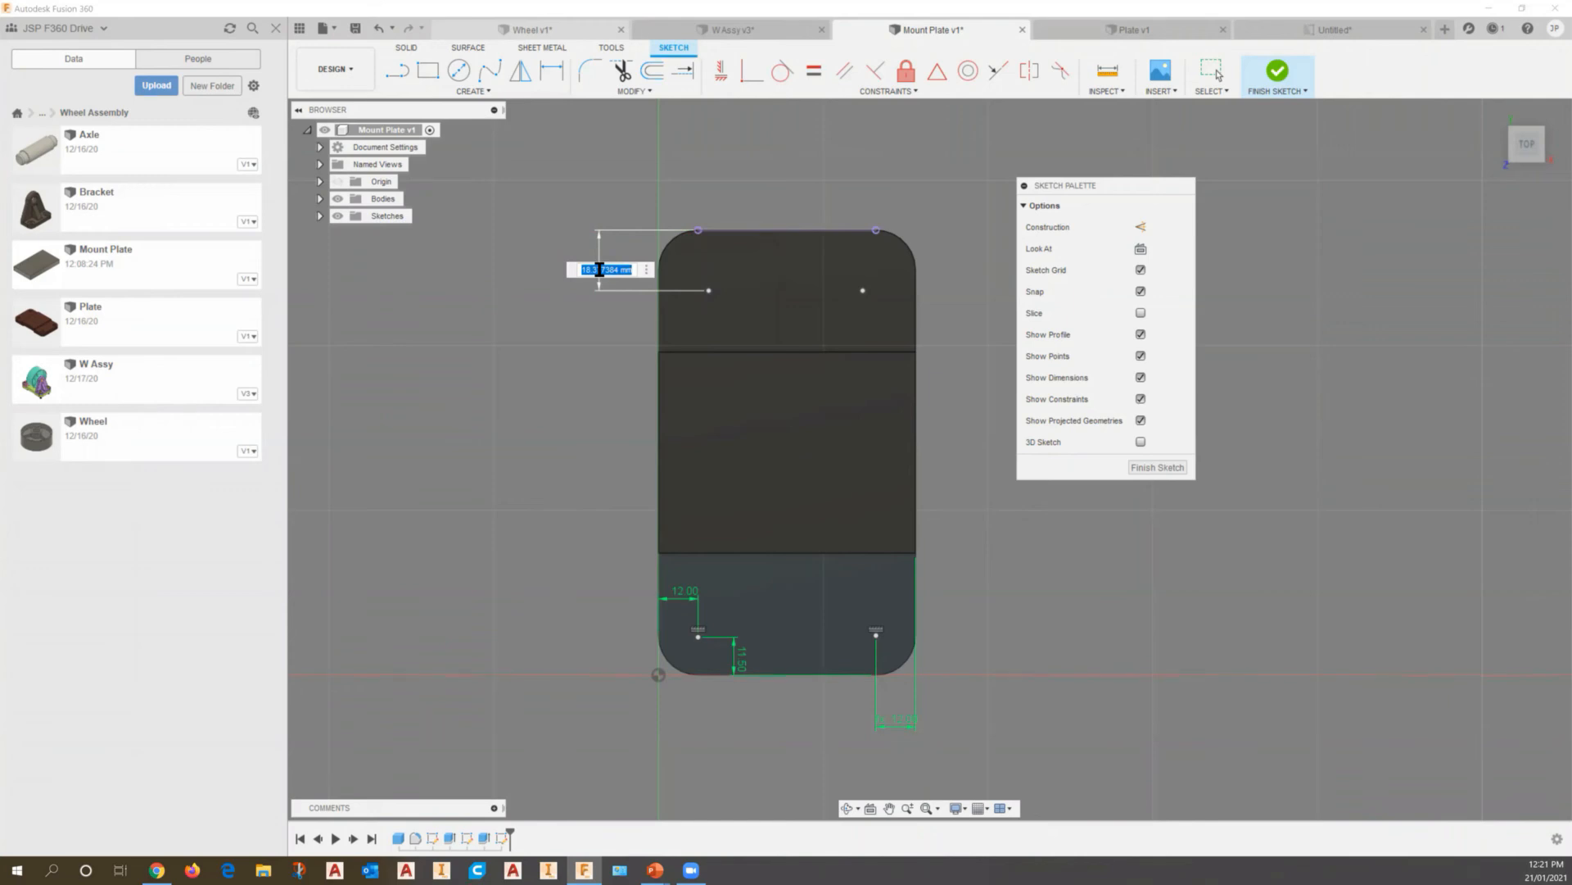
pyautogui.write('11.5')
pyautogui.press('Return')
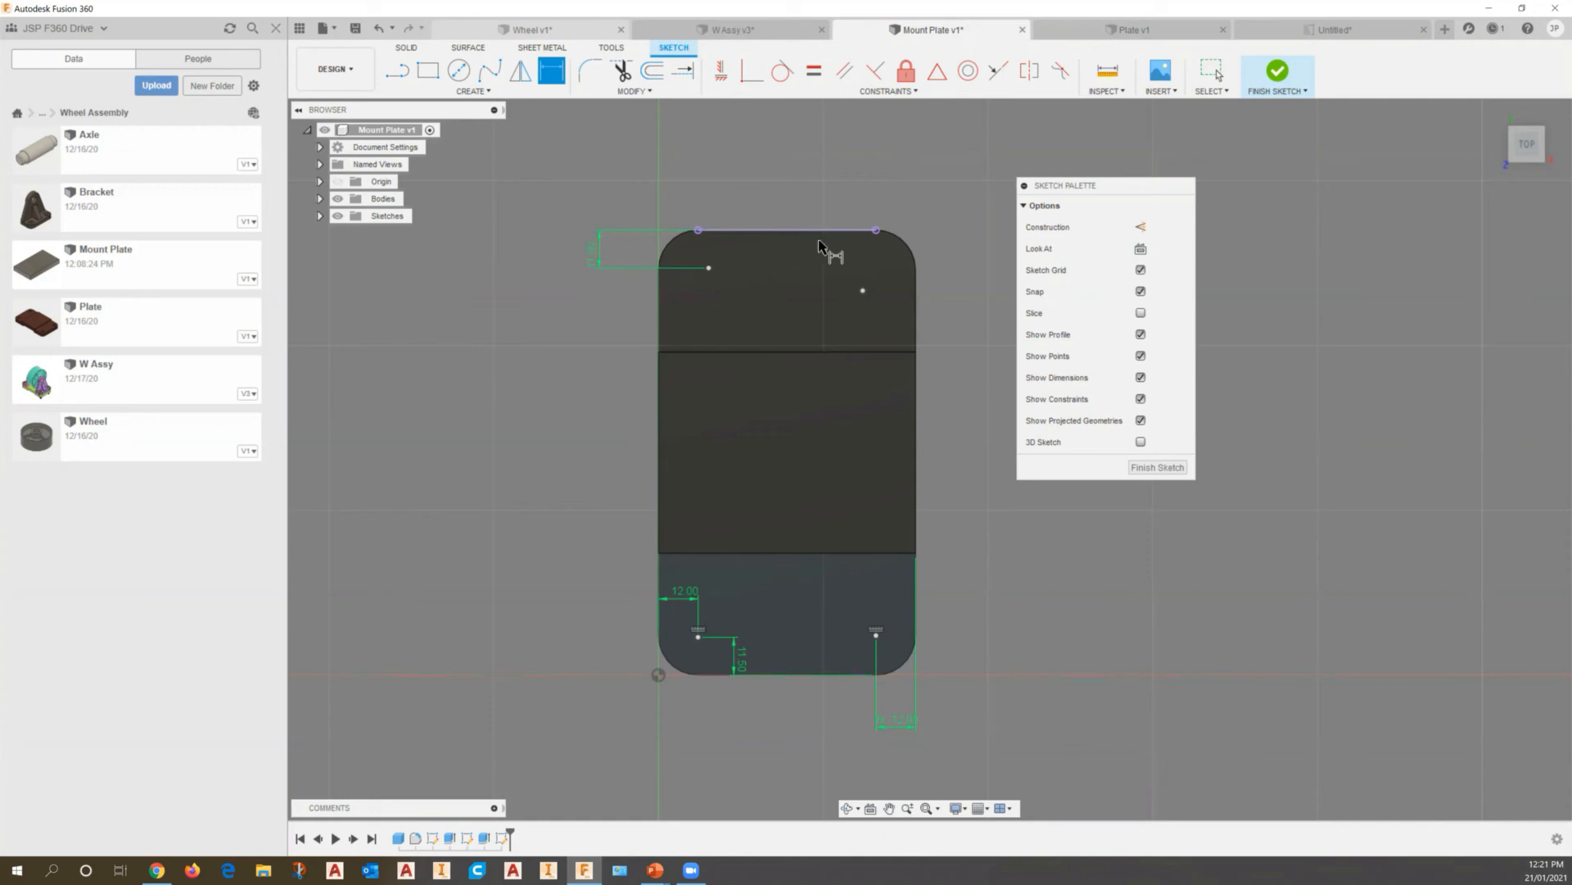
# Constrain the two upper points horizontally to each other and vertically to the lower points, and finish the sketch
pyautogui.click(721, 72)
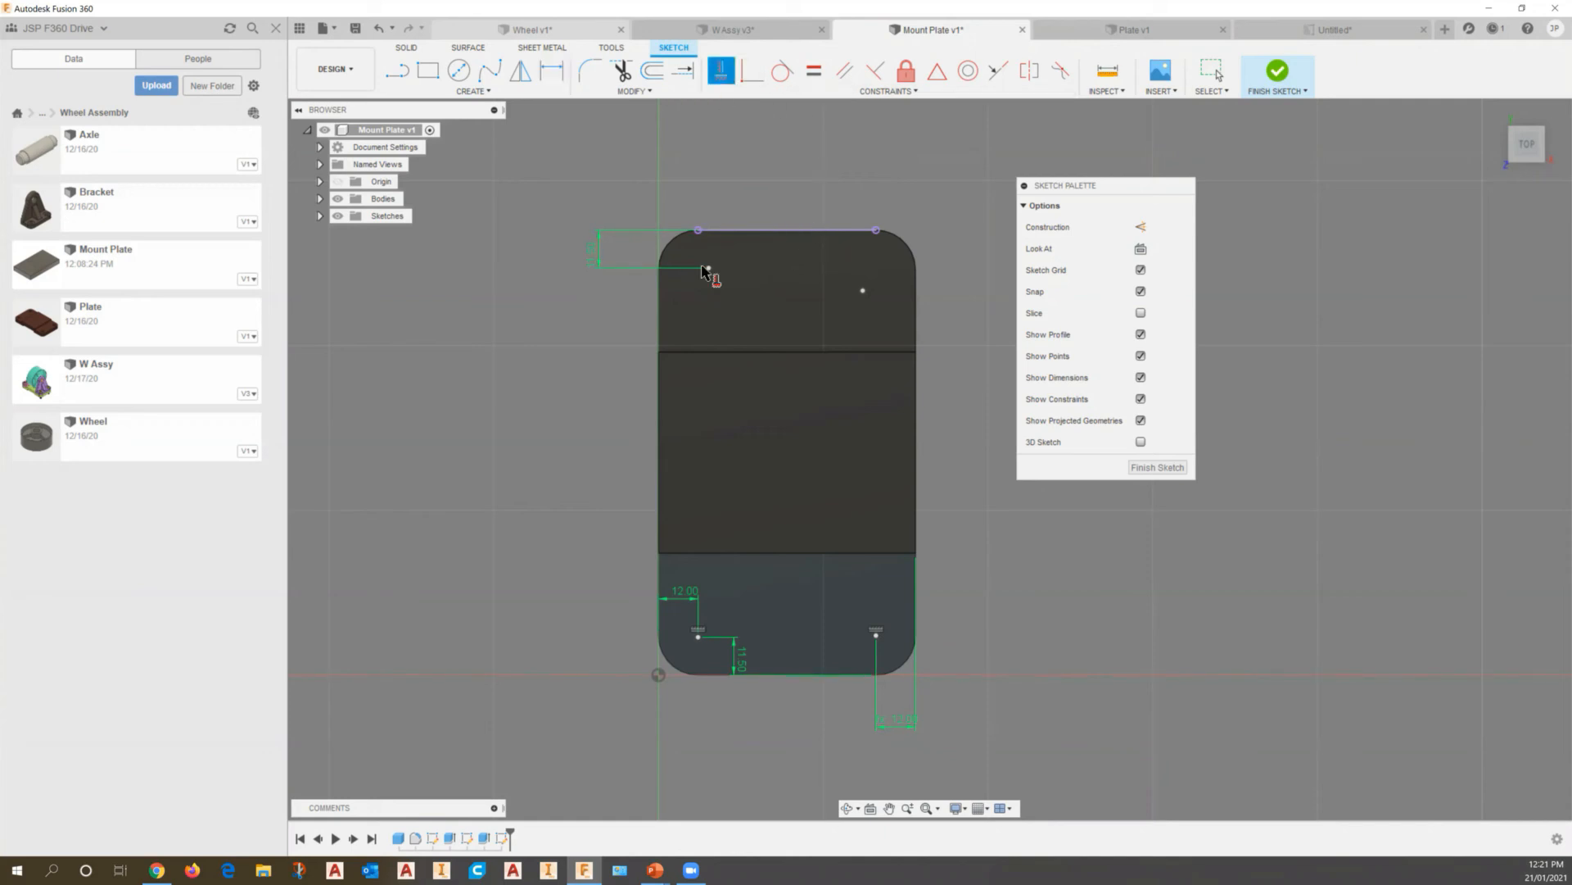
pyautogui.click(710, 269)
pyautogui.click(863, 291)
pyautogui.click(875, 635)
pyautogui.click(864, 267)
pyautogui.click(697, 637)
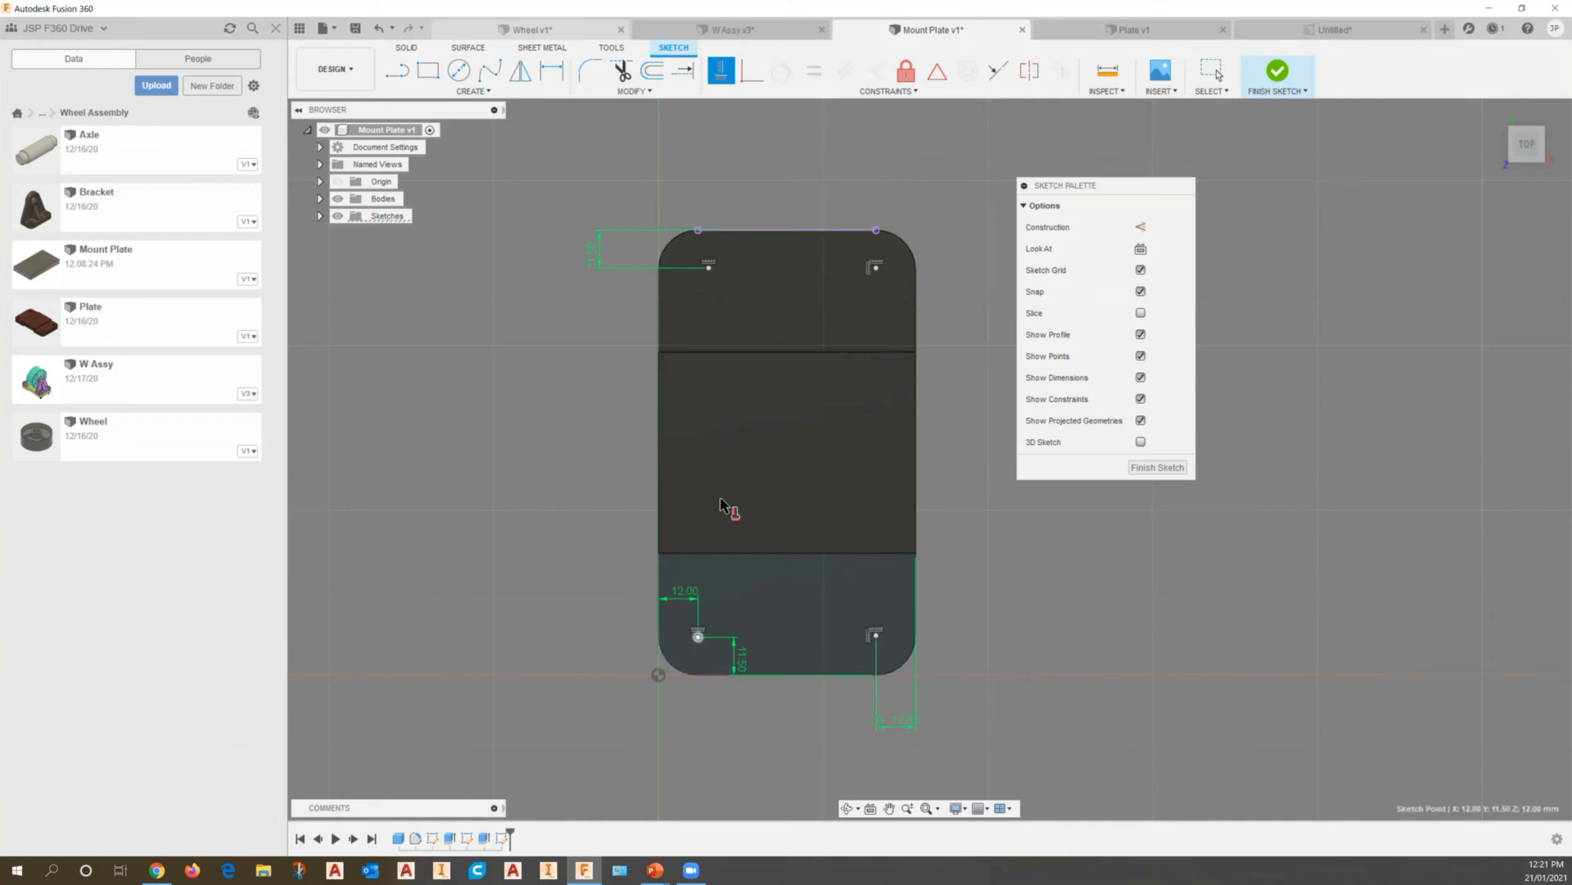
pyautogui.click(709, 267)
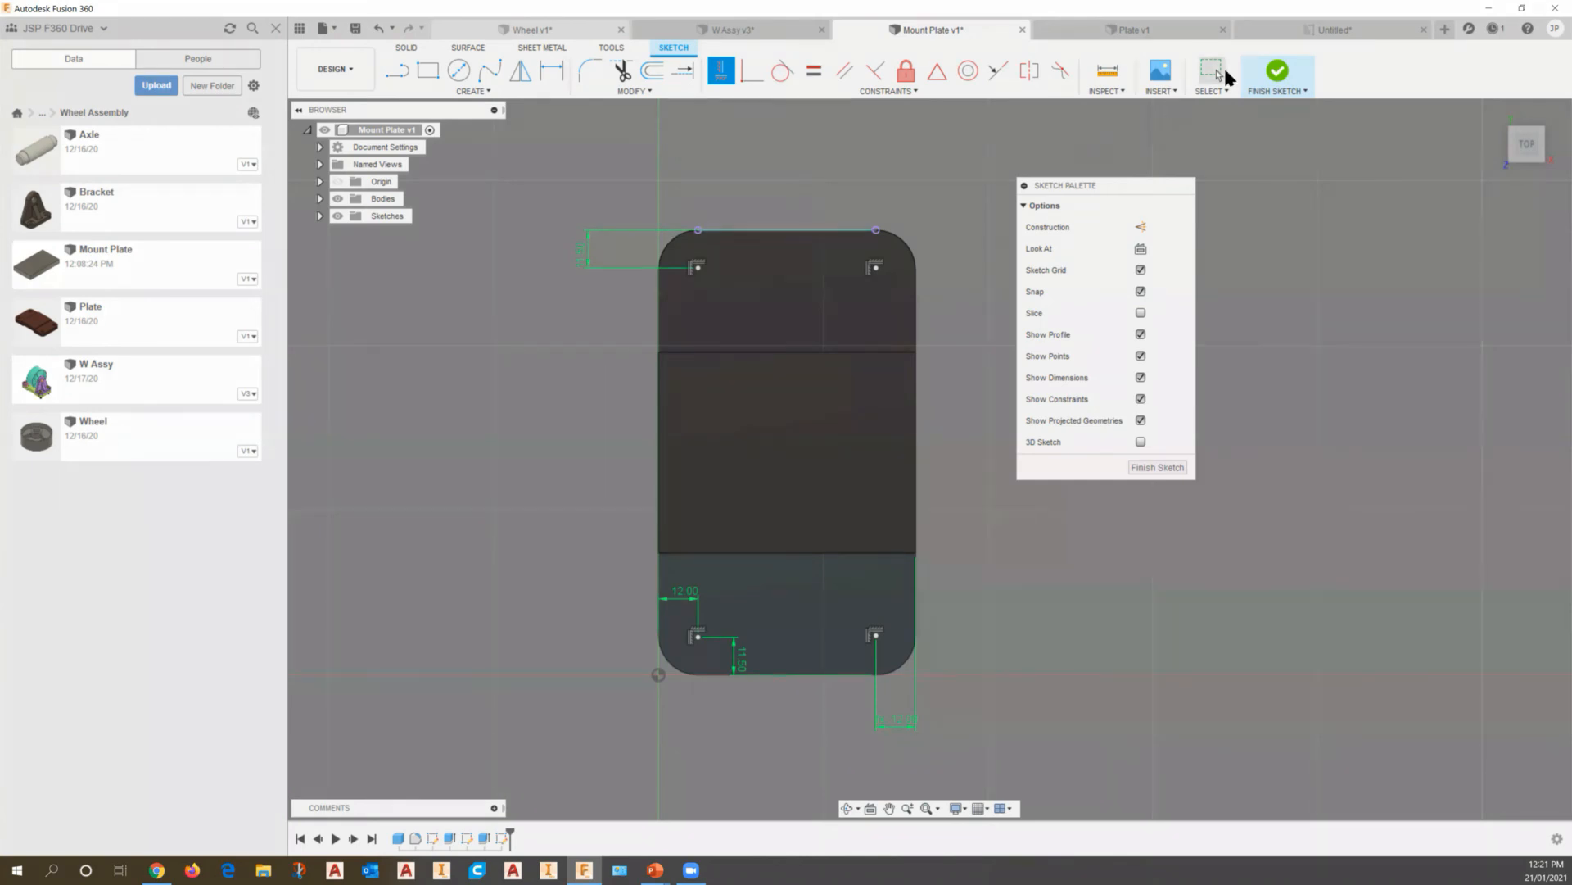
pyautogui.click(1278, 74)
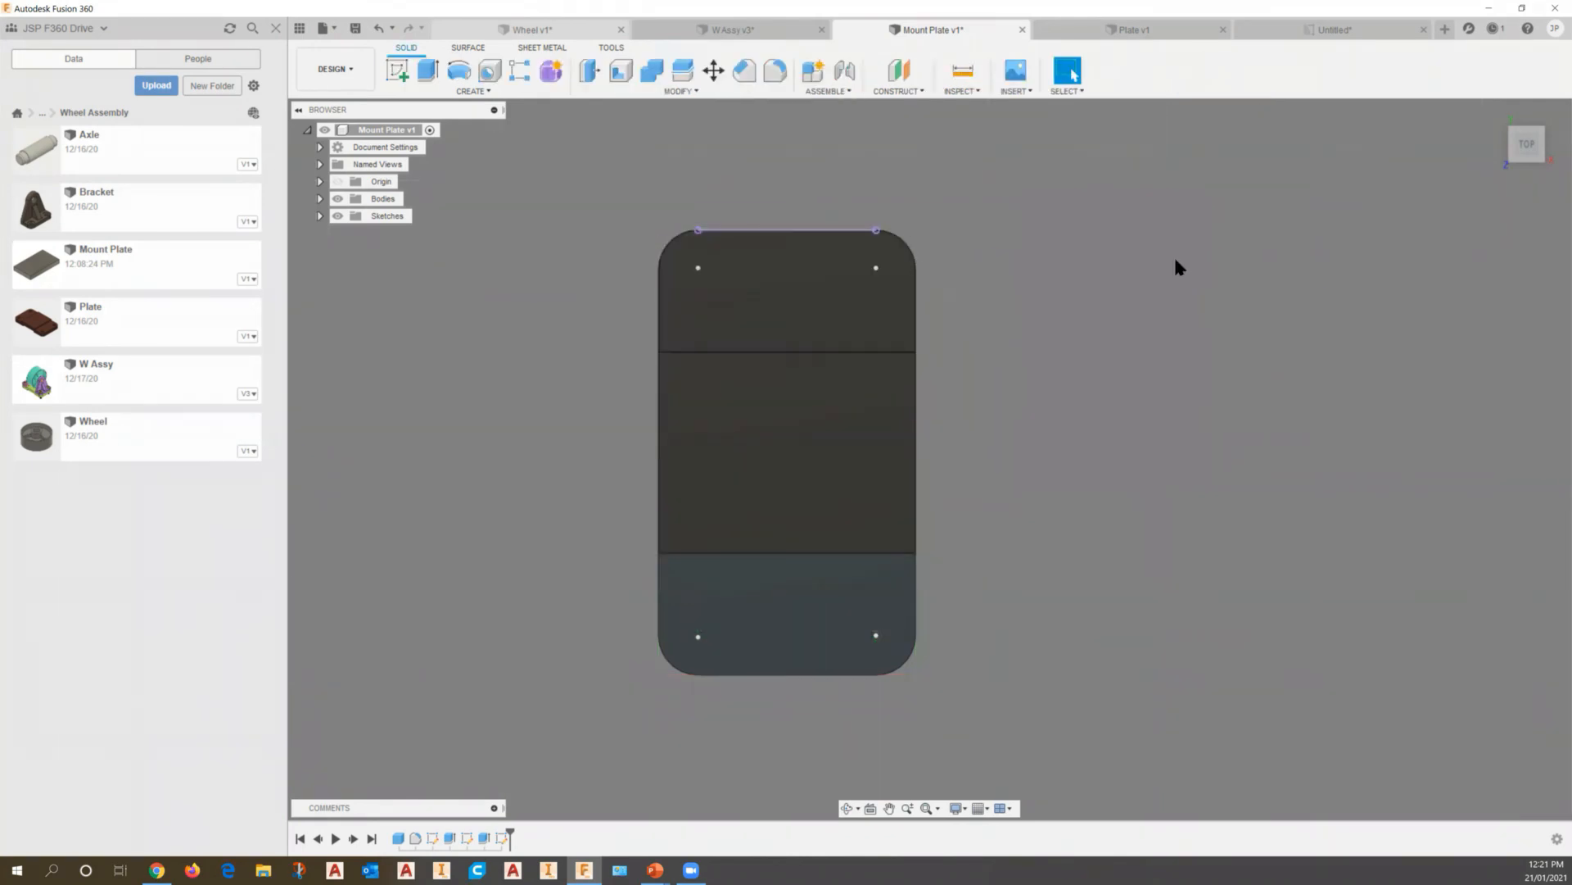
# Start a Hole feature on all four corner sketch points and set the hole diameter to 10 mm
pyautogui.keyDown('shift'); pyautogui.moveTo(897, 352); pyautogui.dragTo(789, 200, button='middle'); pyautogui.keyUp('shift')
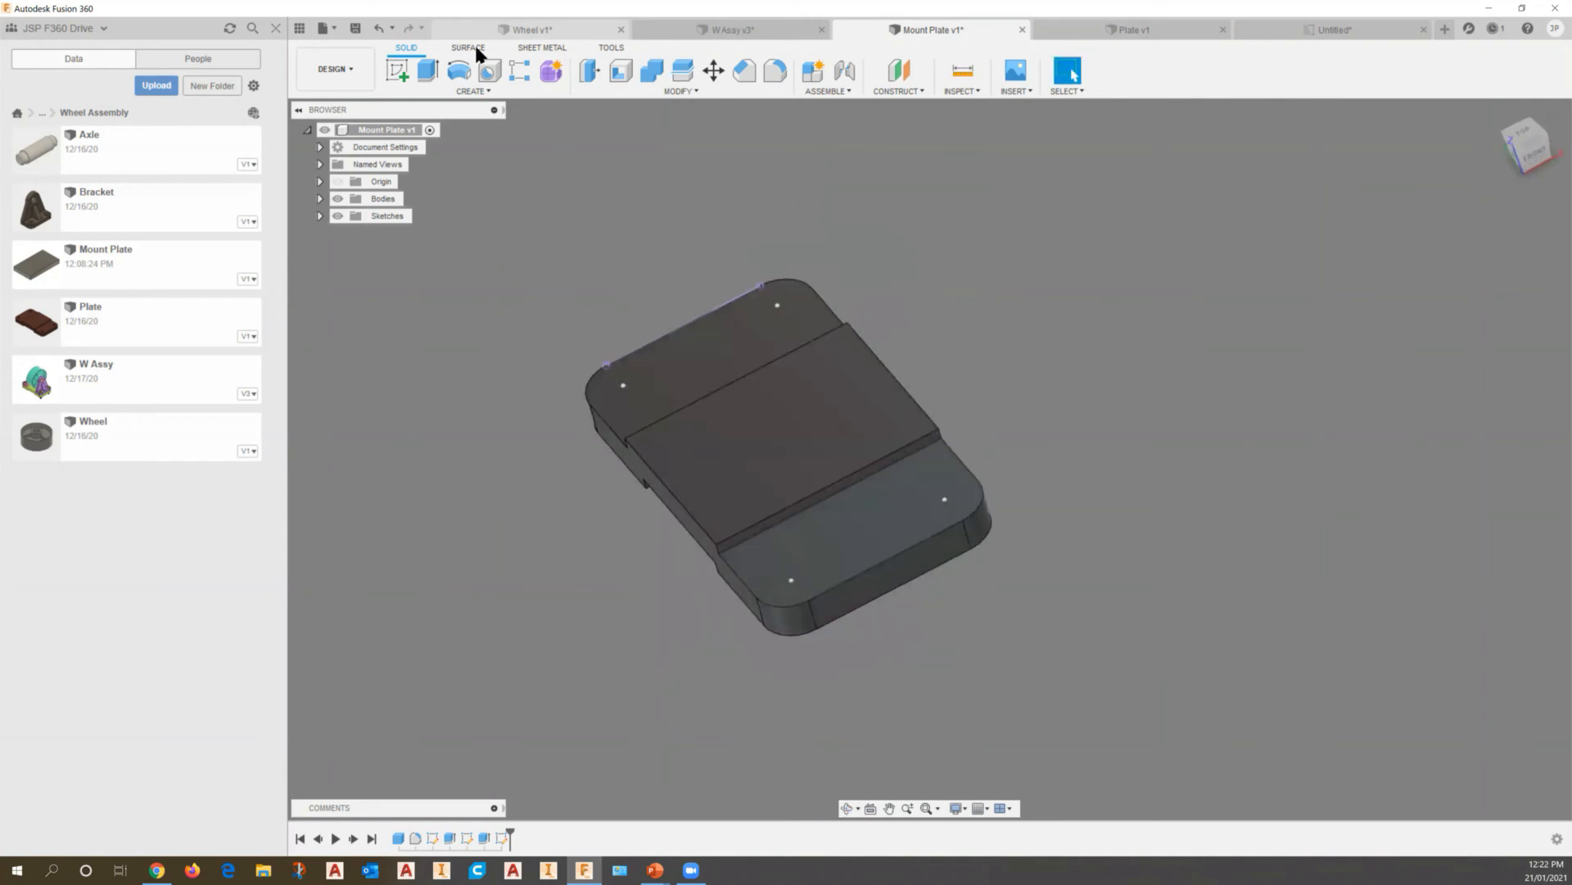
pyautogui.click(489, 70)
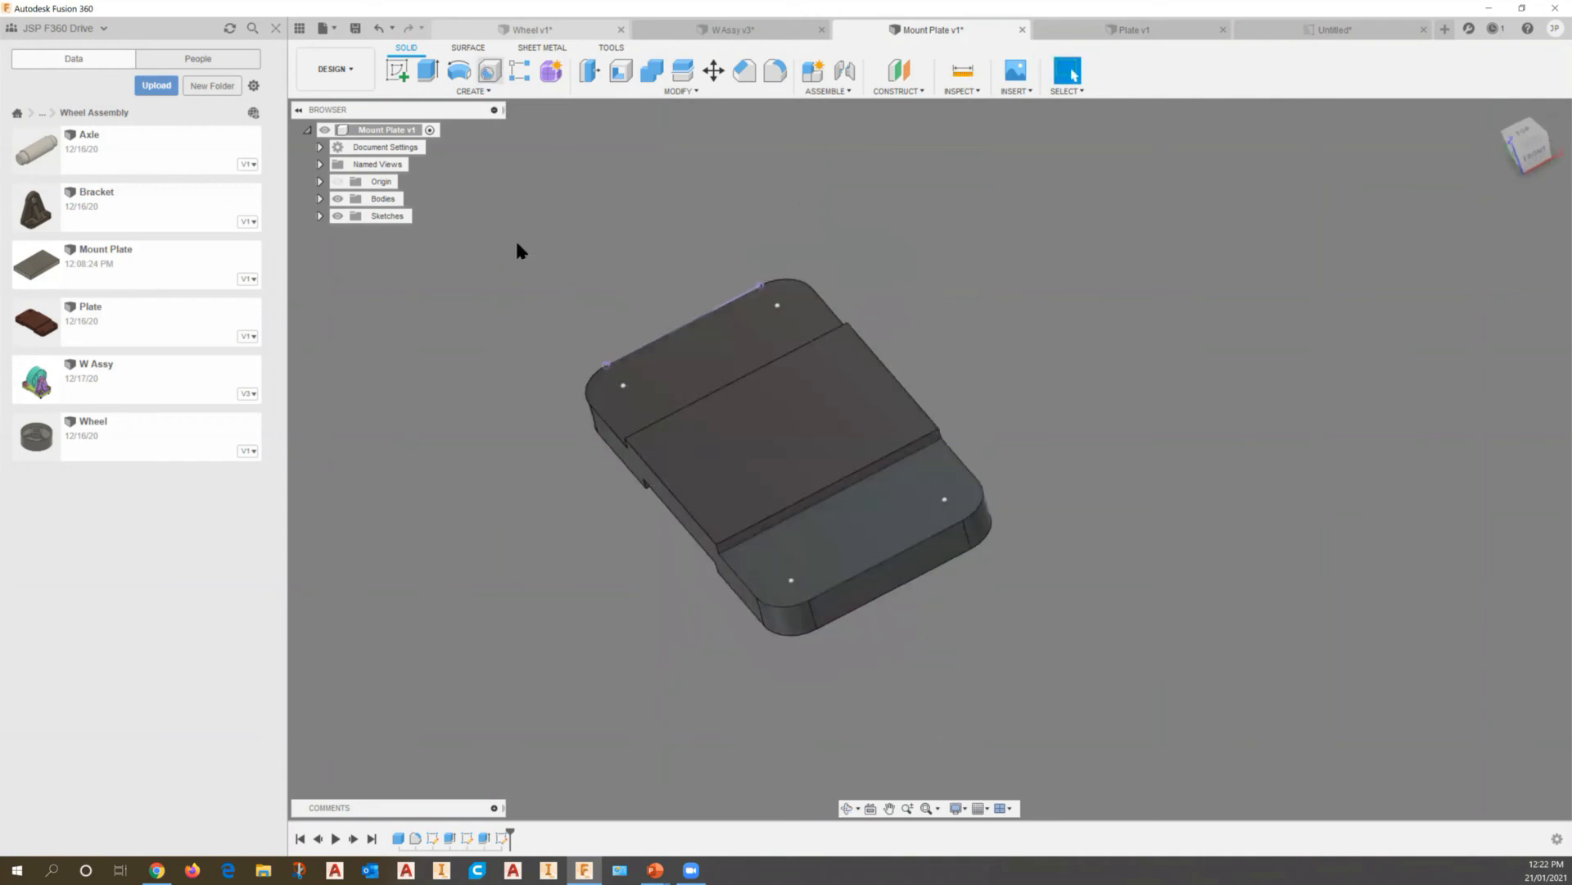
pyautogui.click(623, 385)
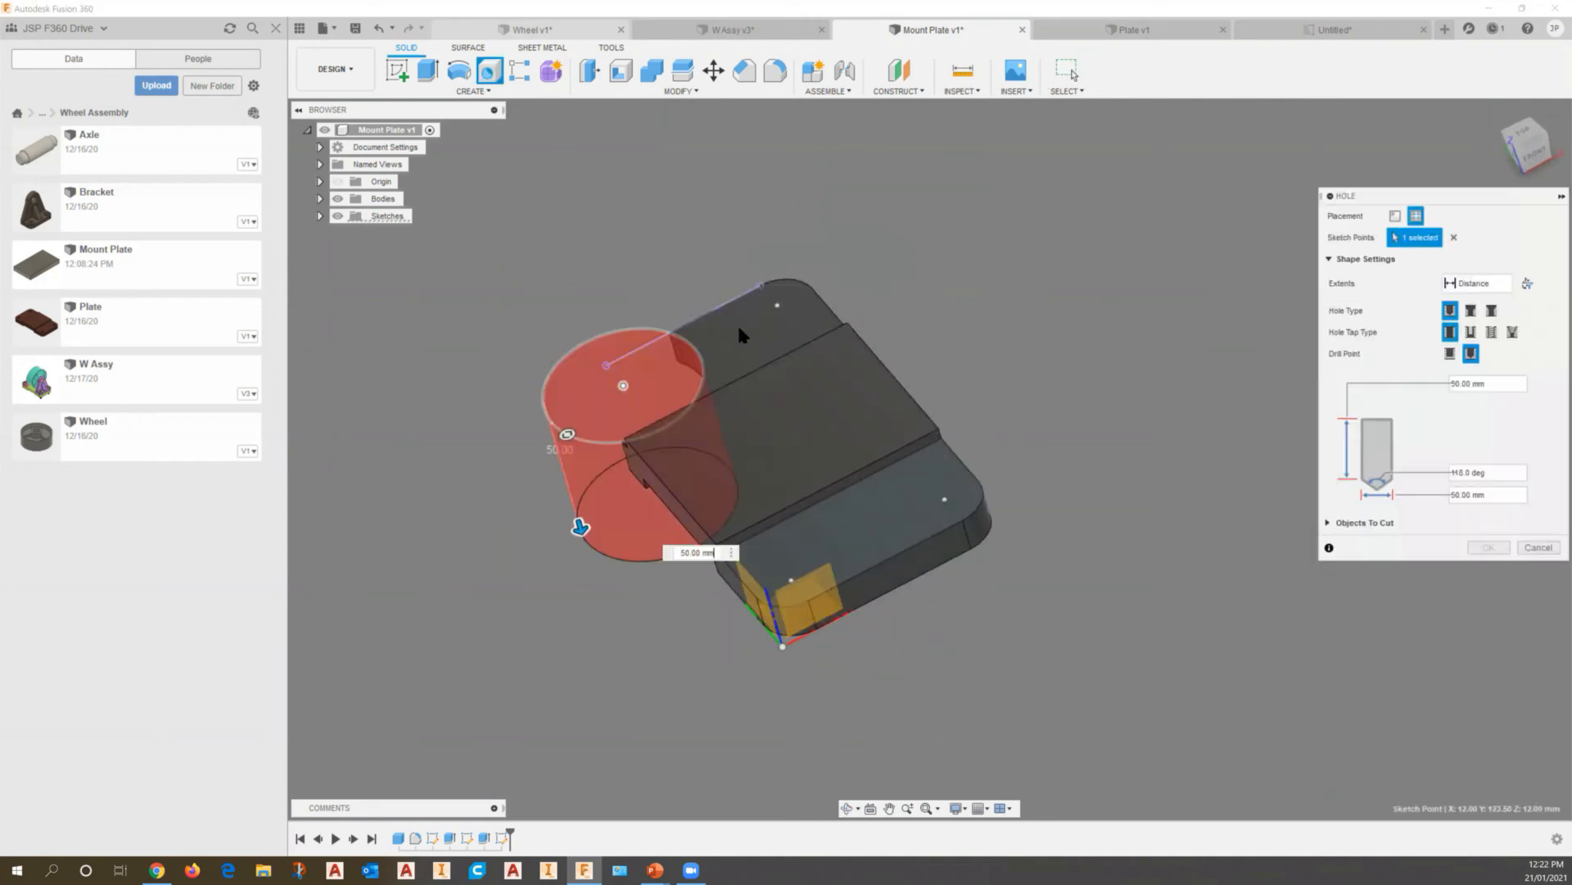
pyautogui.click(776, 306)
pyautogui.click(944, 498)
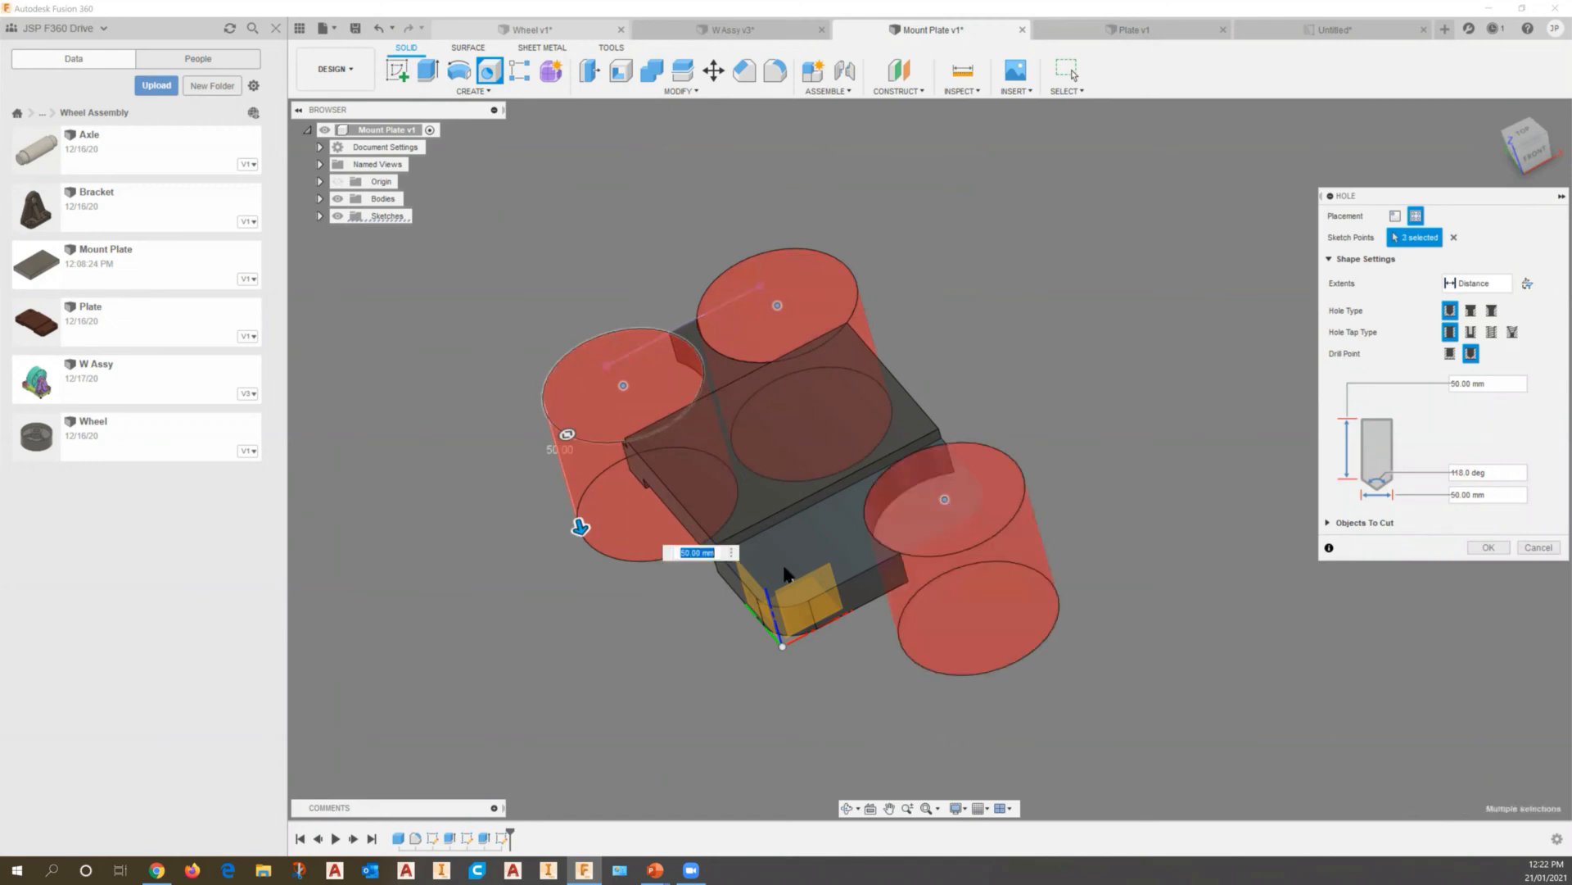
pyautogui.click(789, 575)
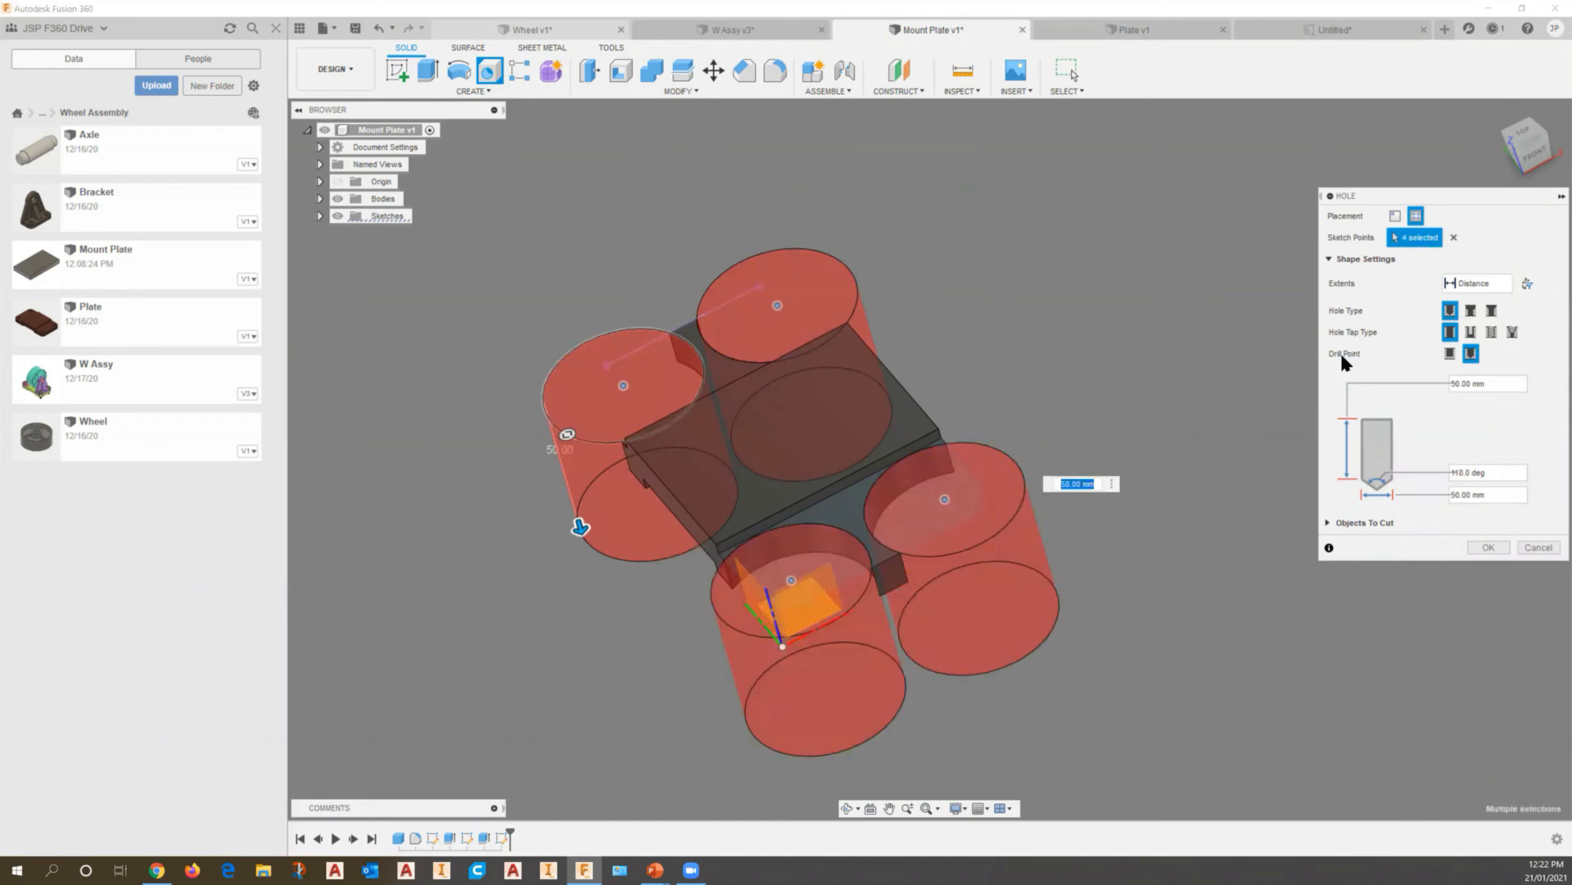
pyautogui.click(1461, 493)
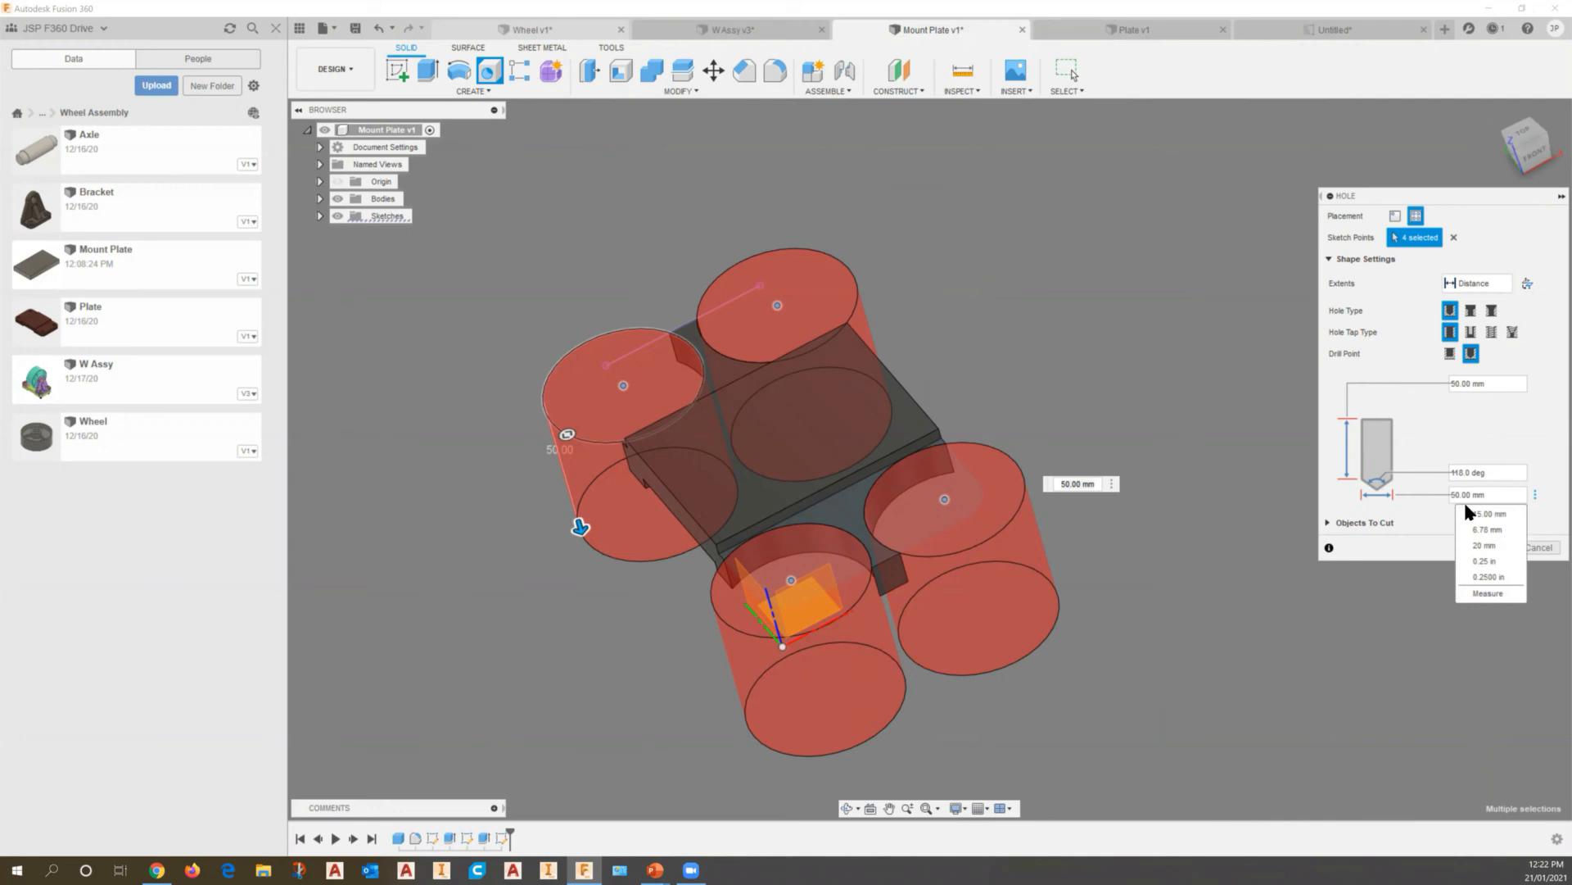
pyautogui.doubleClick(1462, 496)
pyautogui.write('10')
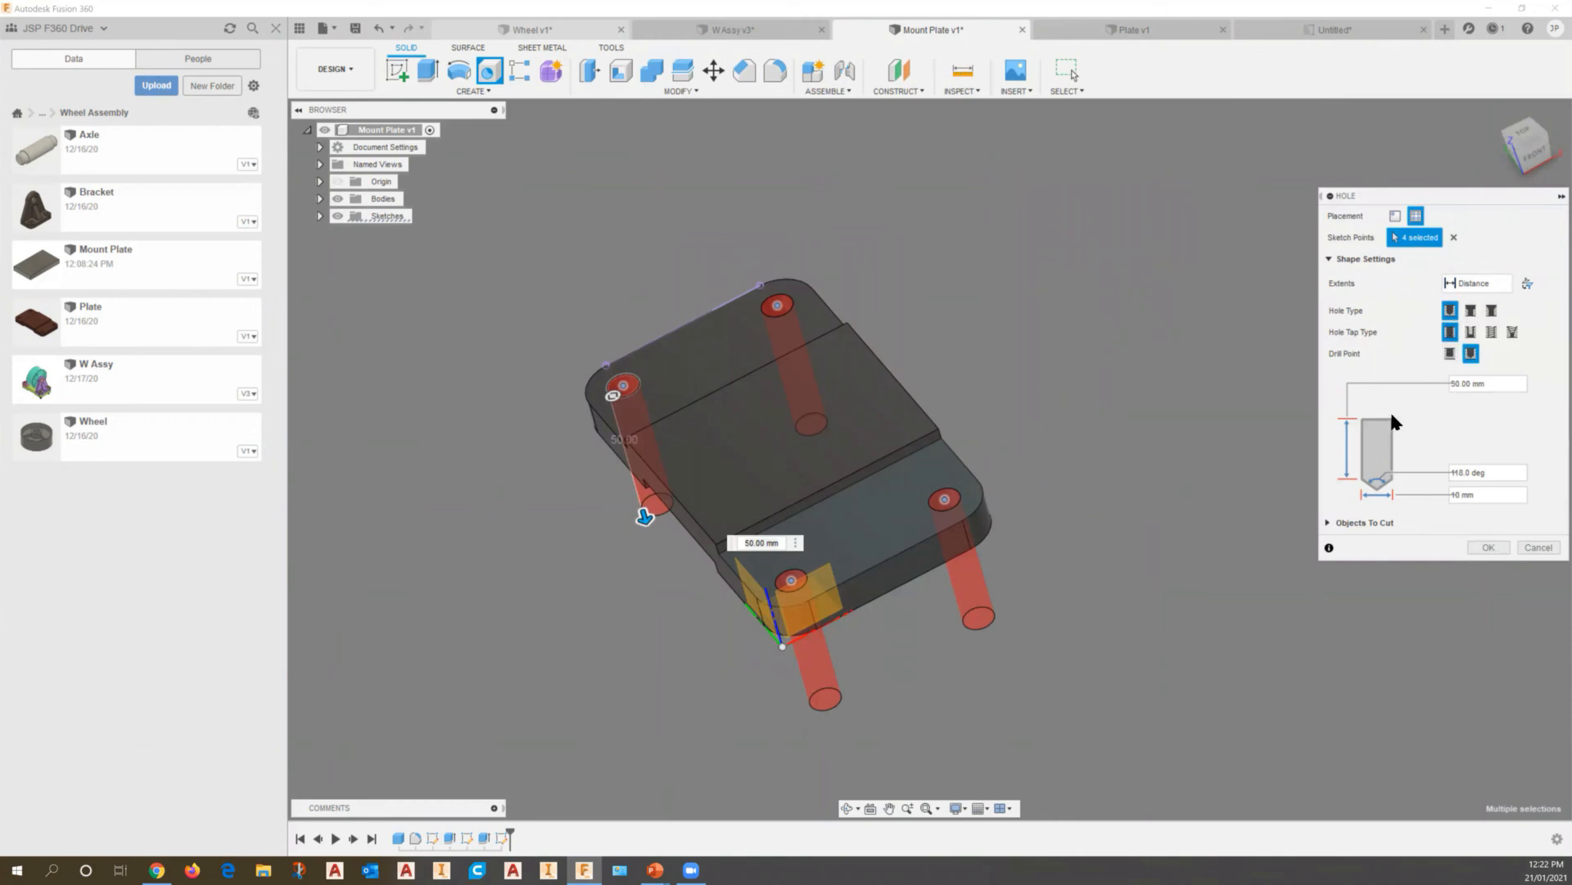
# Set the holes' extents to All, make them tapped with an ISO Metric M10x1.5 right-hand thread, and create them
pyautogui.click(1503, 282)
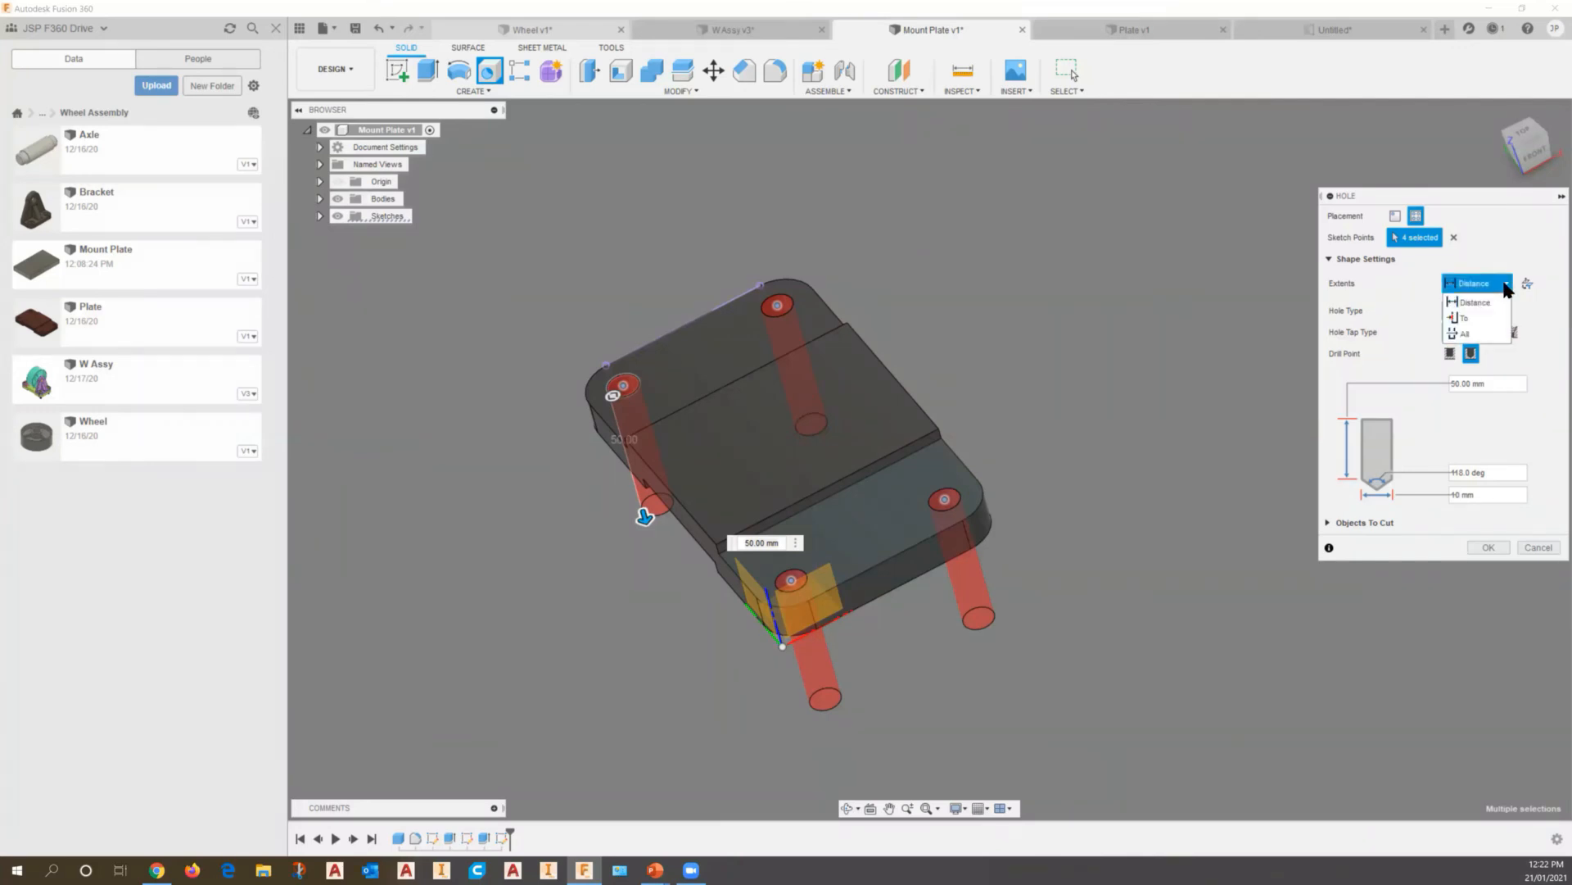
pyautogui.click(1467, 336)
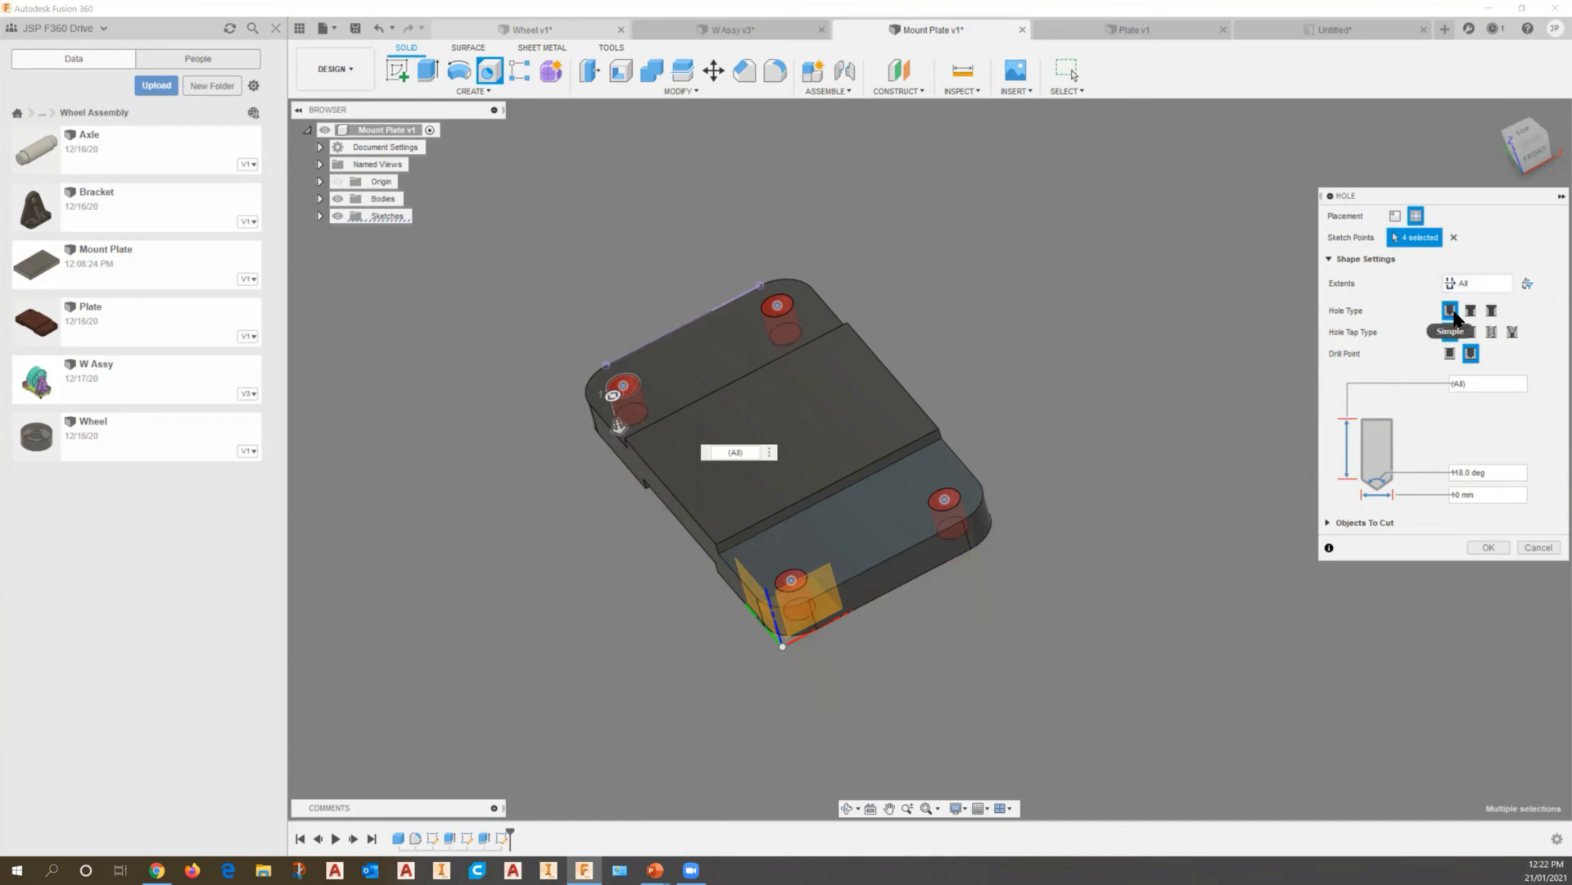
pyautogui.click(1493, 332)
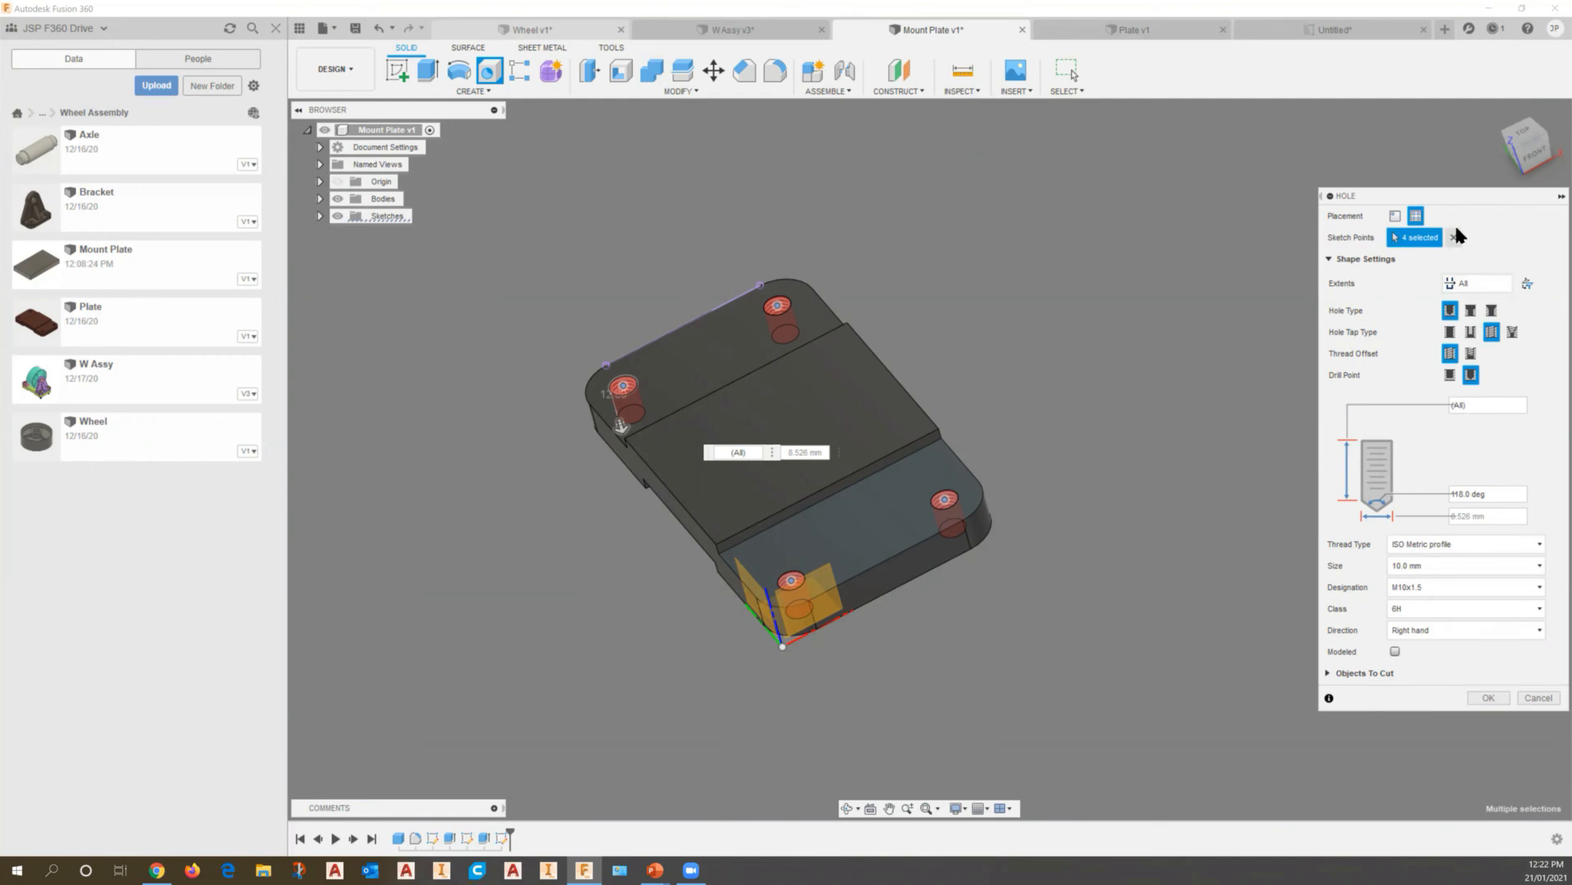
pyautogui.moveTo(1474, 196); pyautogui.dragTo(1200, 130)
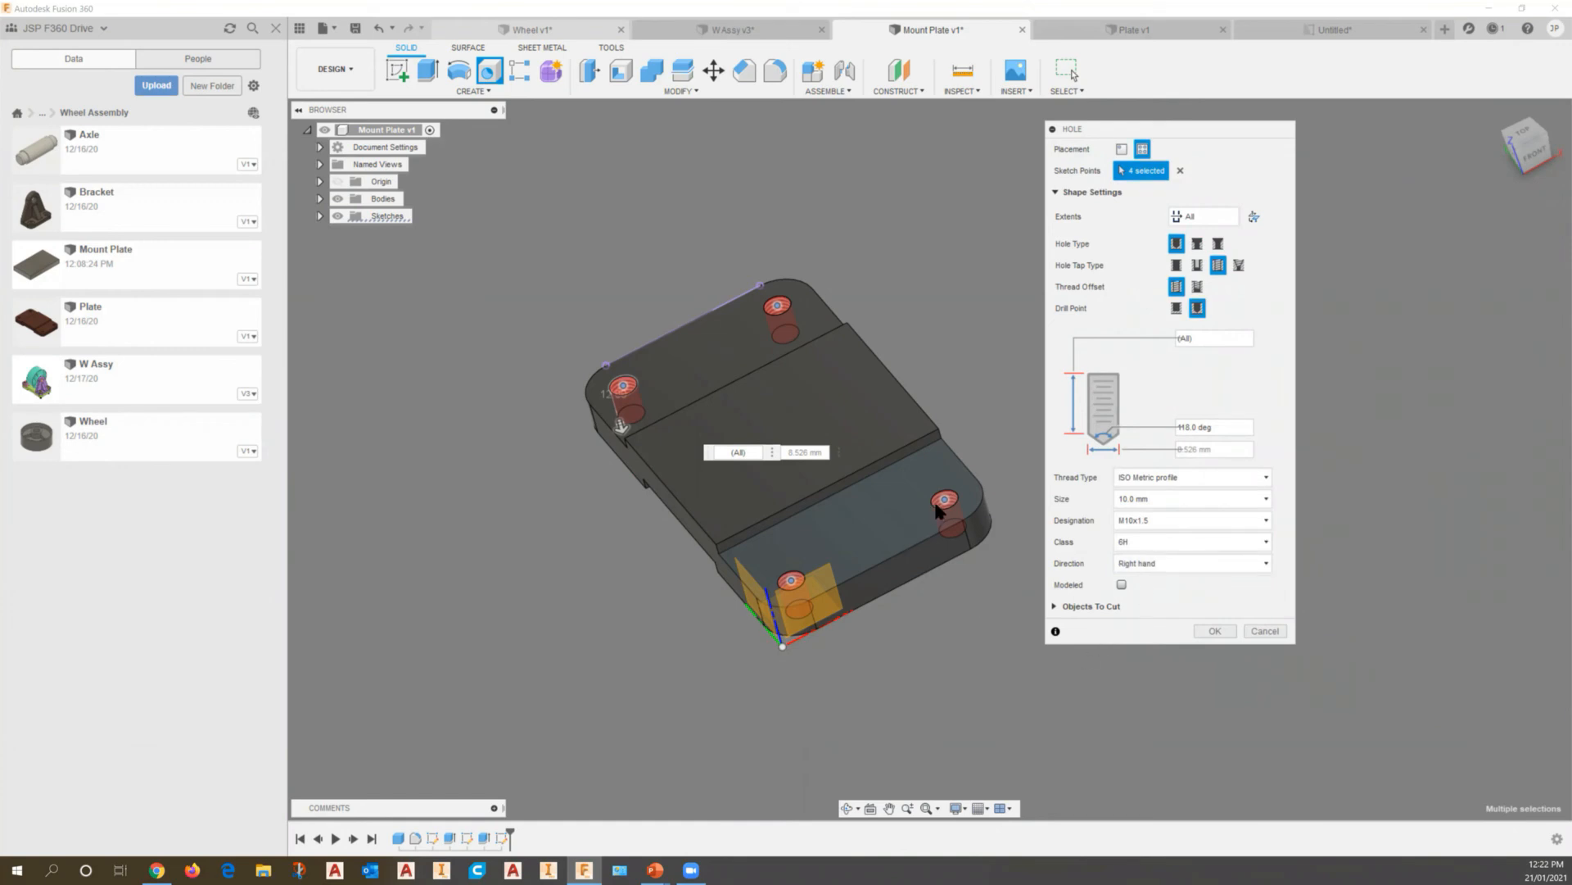
pyautogui.scroll(3, 939, 509)
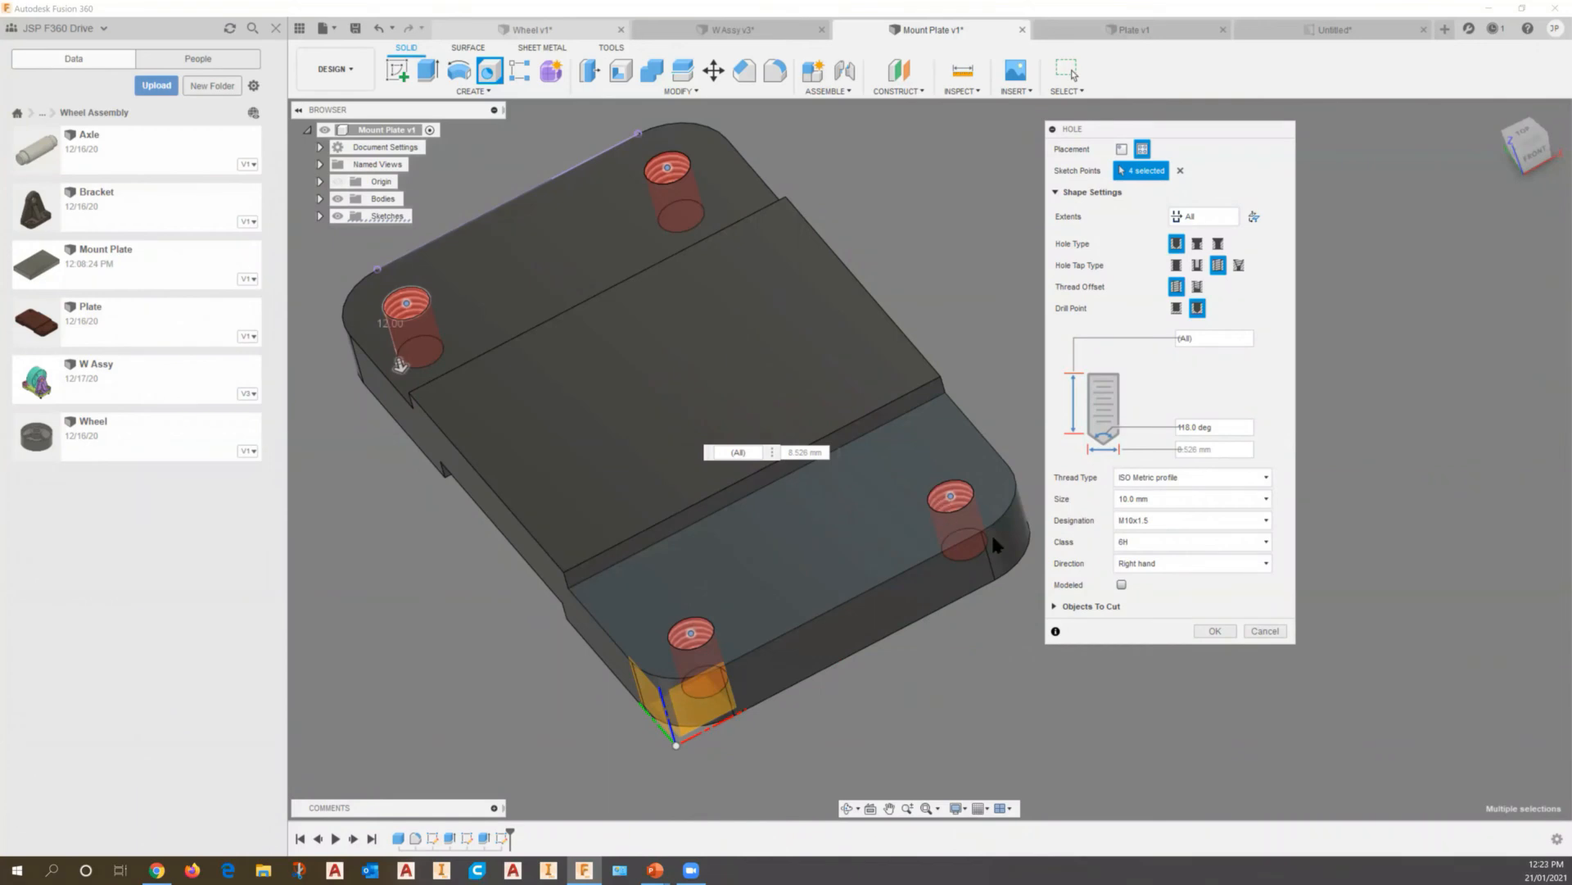
pyautogui.click(1214, 632)
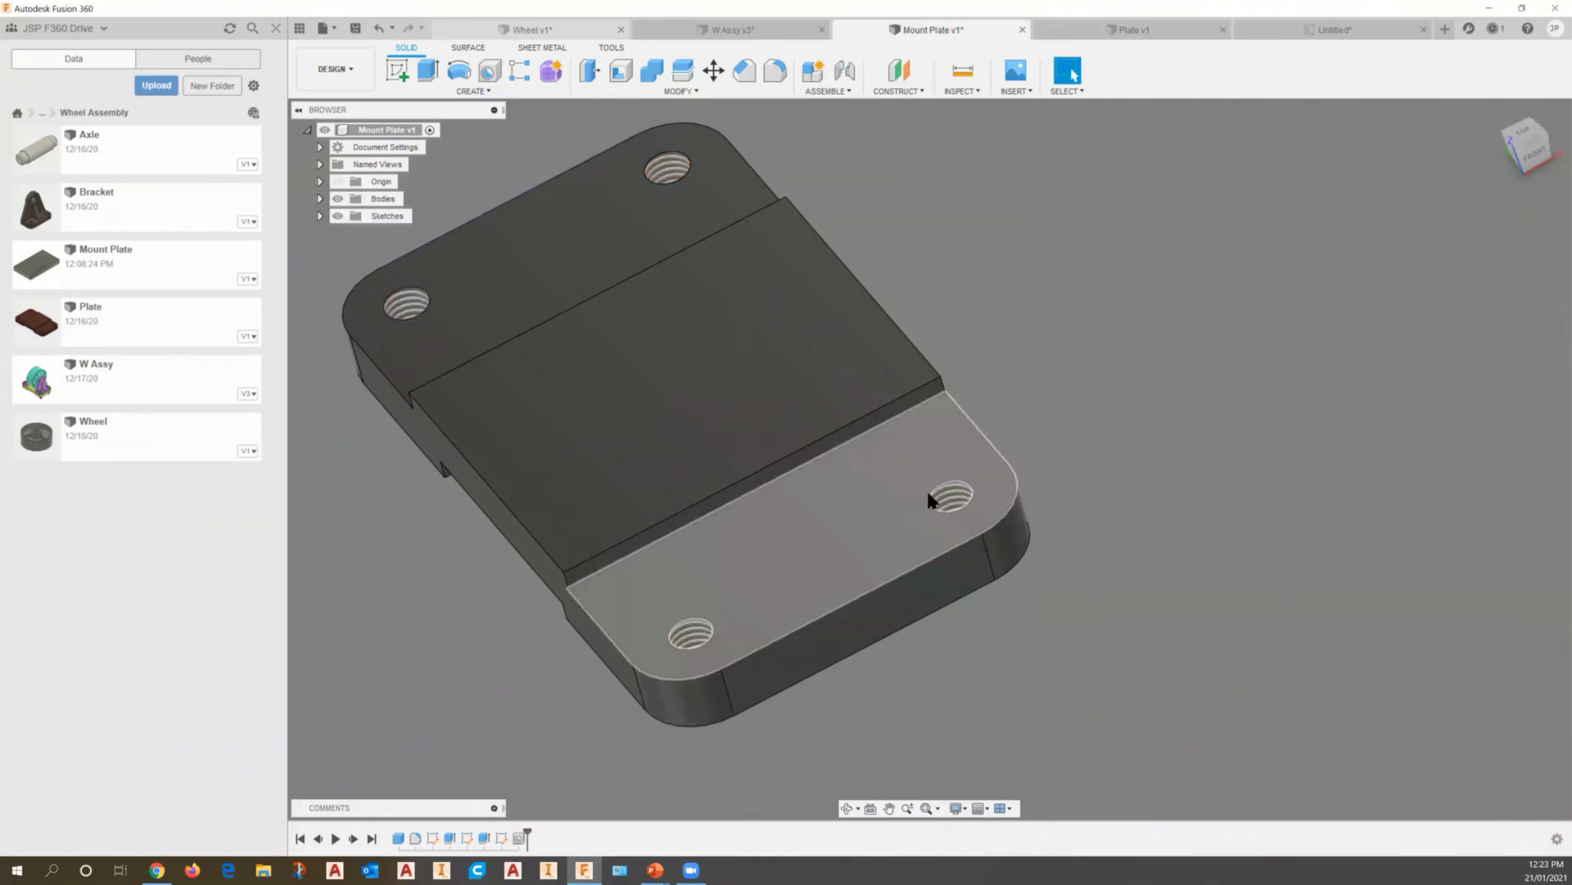
# Edit the corner hole feature so its threads are modeled, and inspect the thread in a corner hole up close
pyautogui.scroll(5, 926, 488)
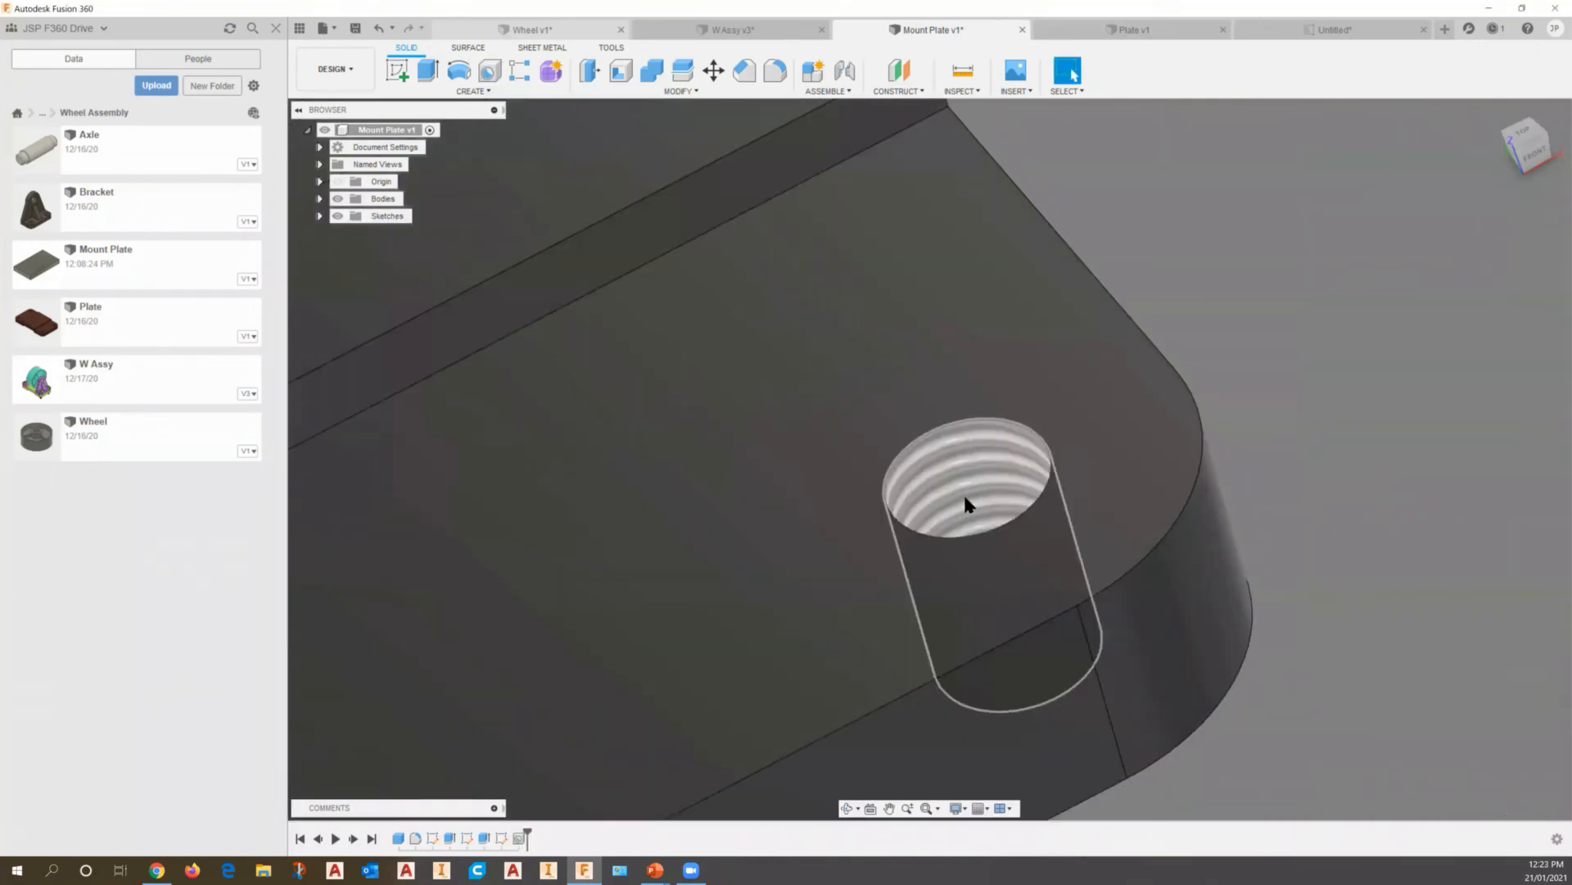
pyautogui.scroll(-6, 964, 497)
pyautogui.scroll(-3, 967, 503)
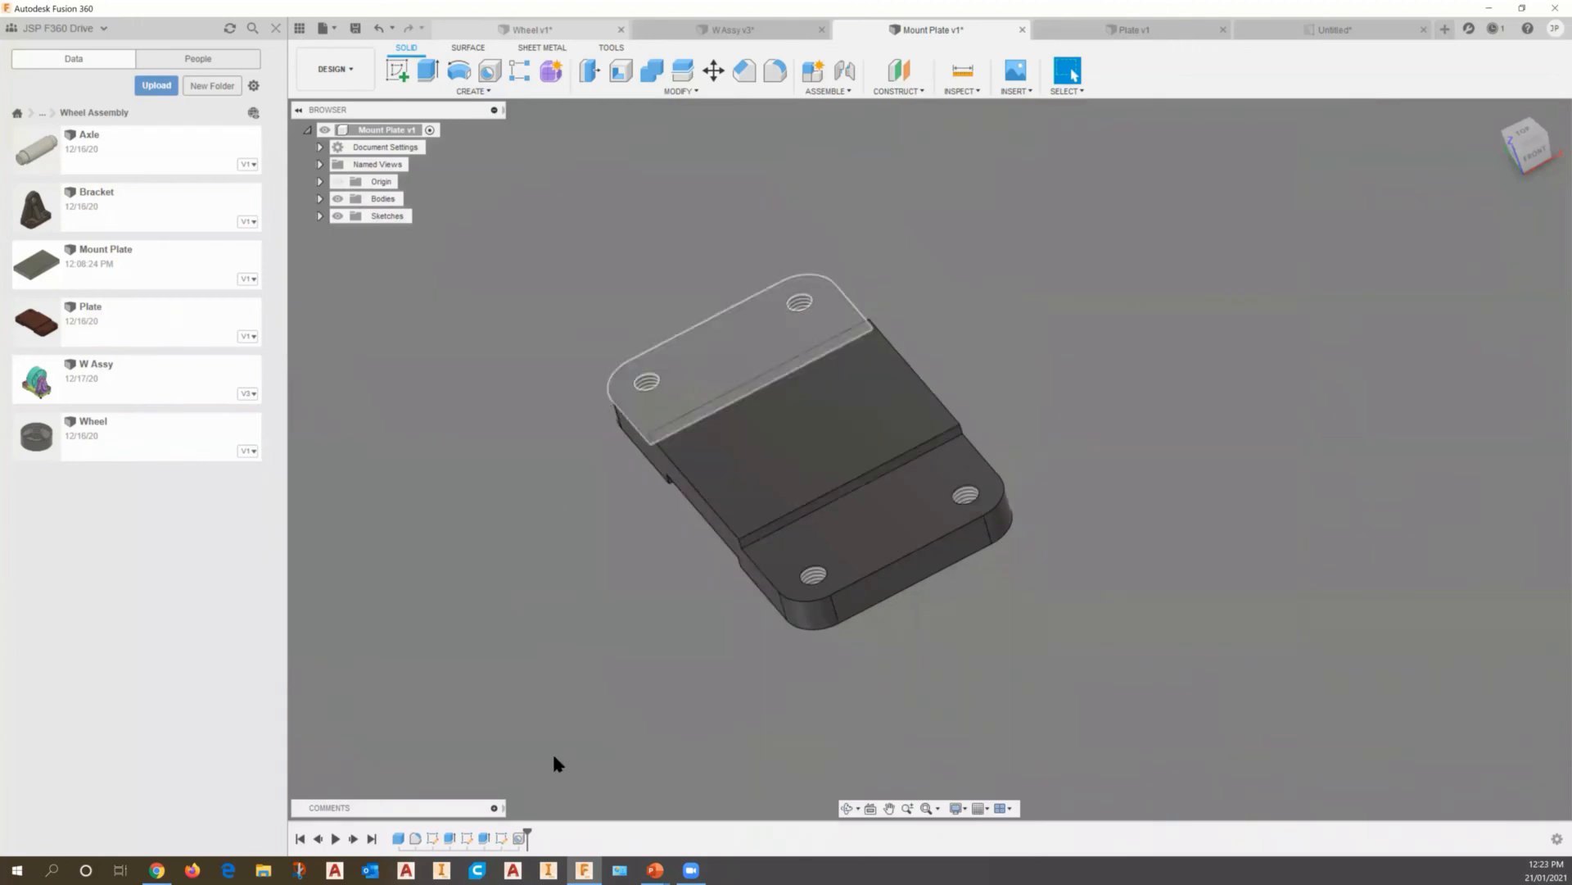
pyautogui.doubleClick(520, 838)
pyautogui.click(1122, 586)
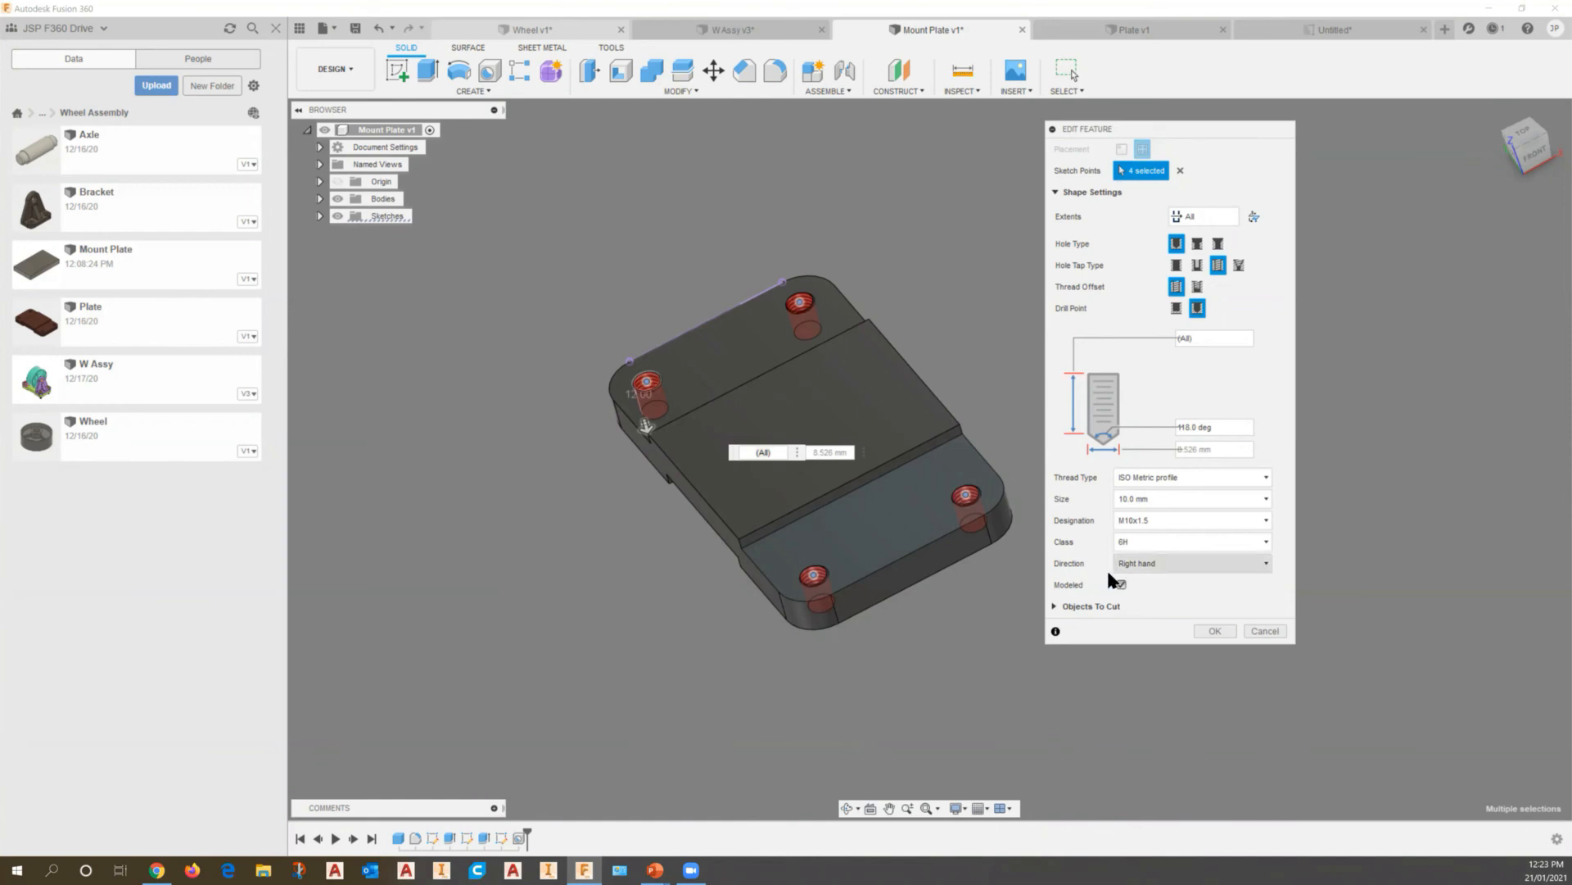
pyautogui.click(1215, 633)
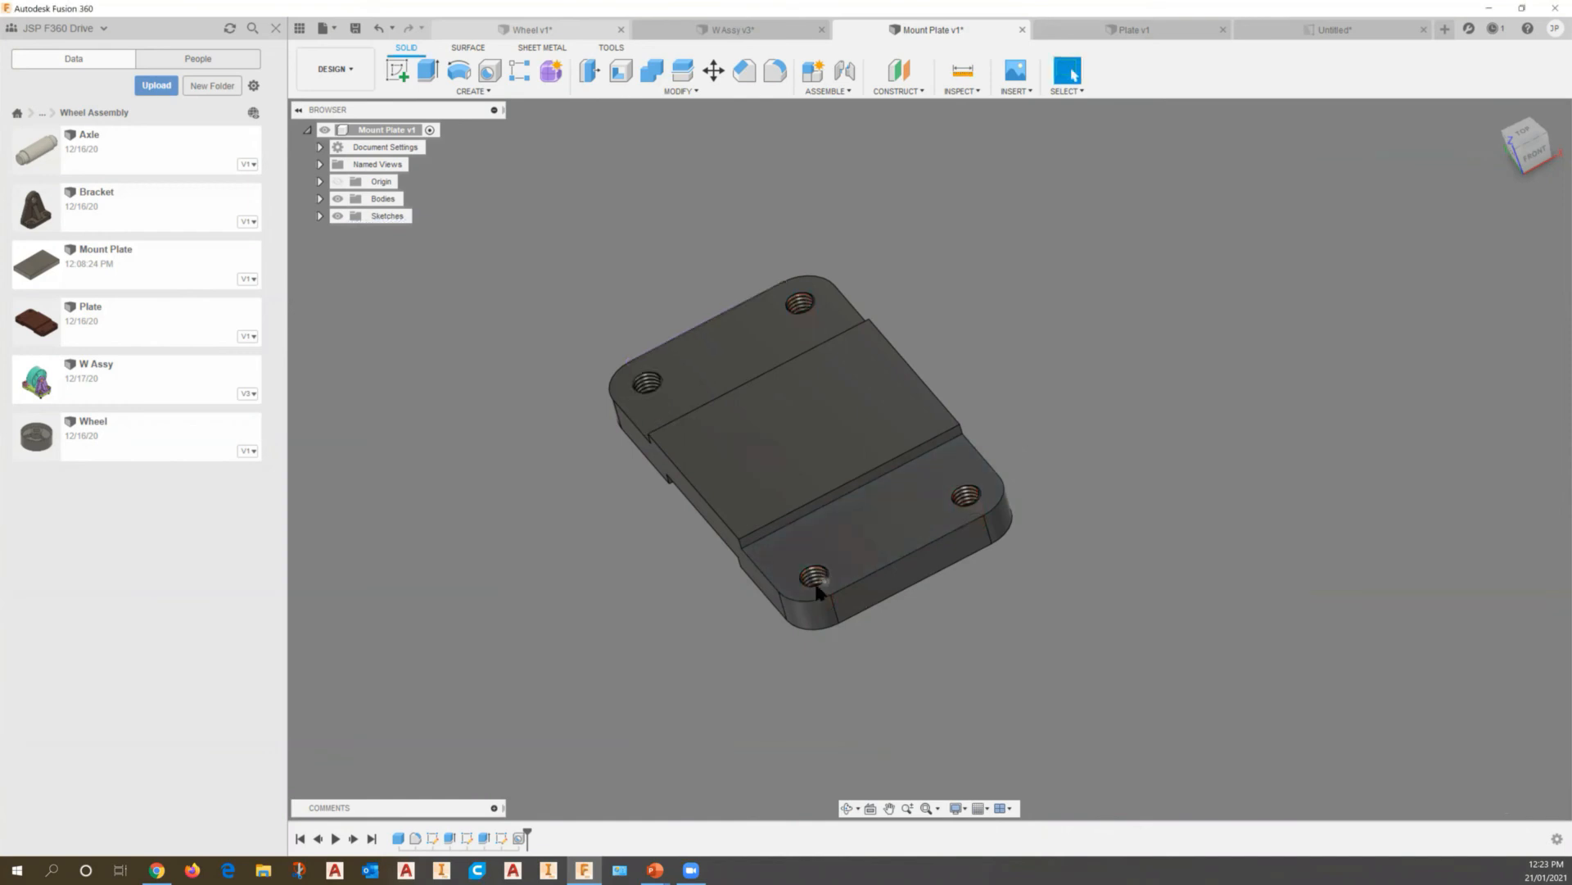
pyautogui.scroll(10, 823, 556)
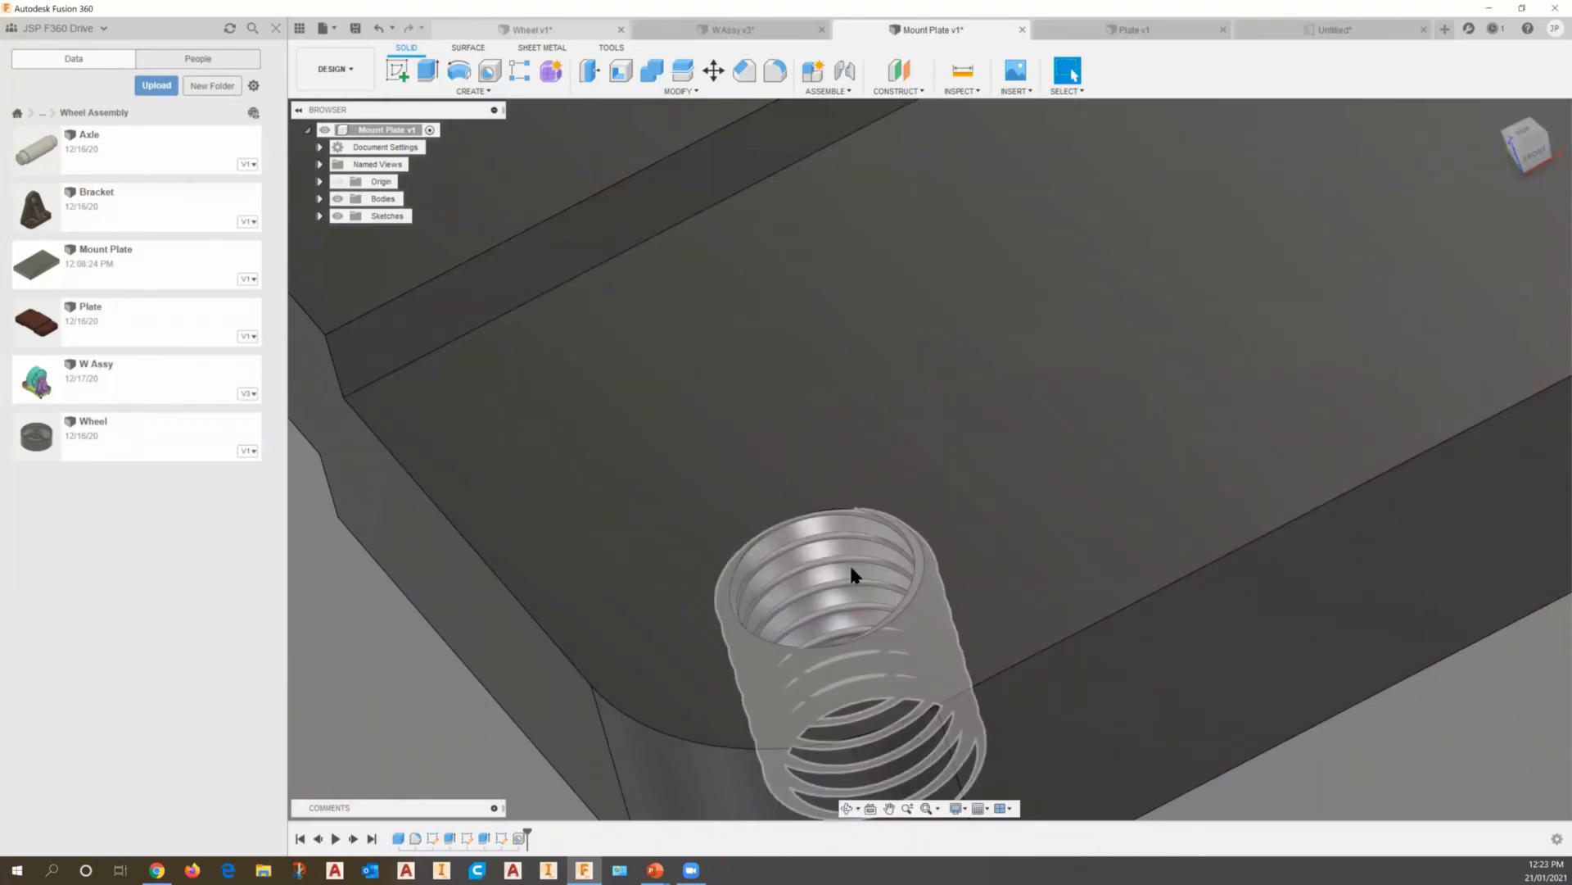
# Edit the corner hole feature and set its thread designation to M10x1
pyautogui.scroll(-8, 851, 568)
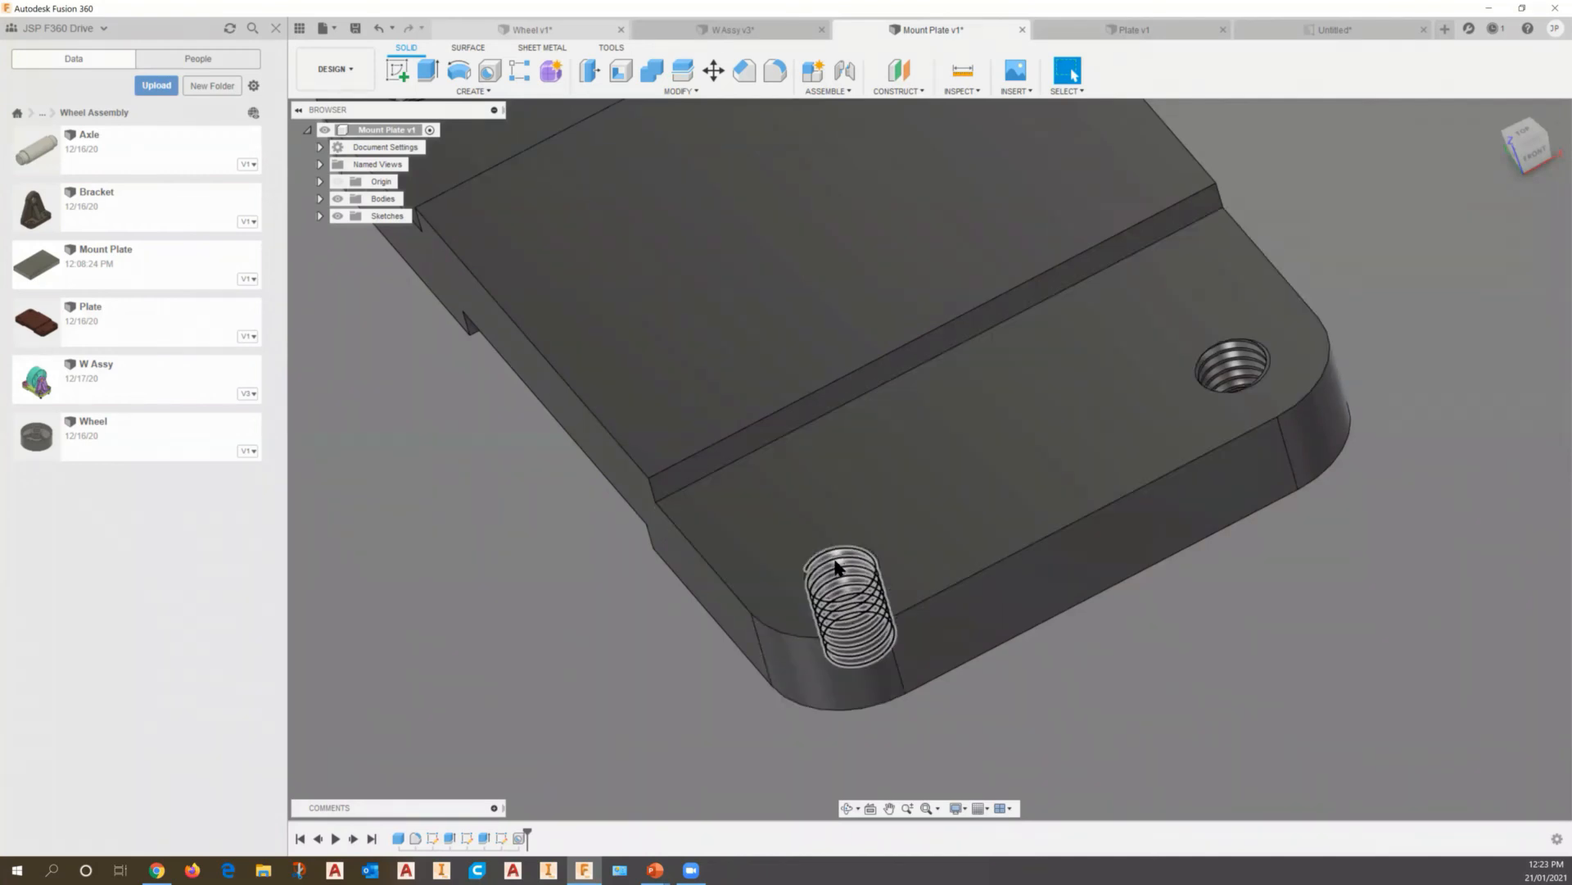
pyautogui.scroll(-3, 837, 567)
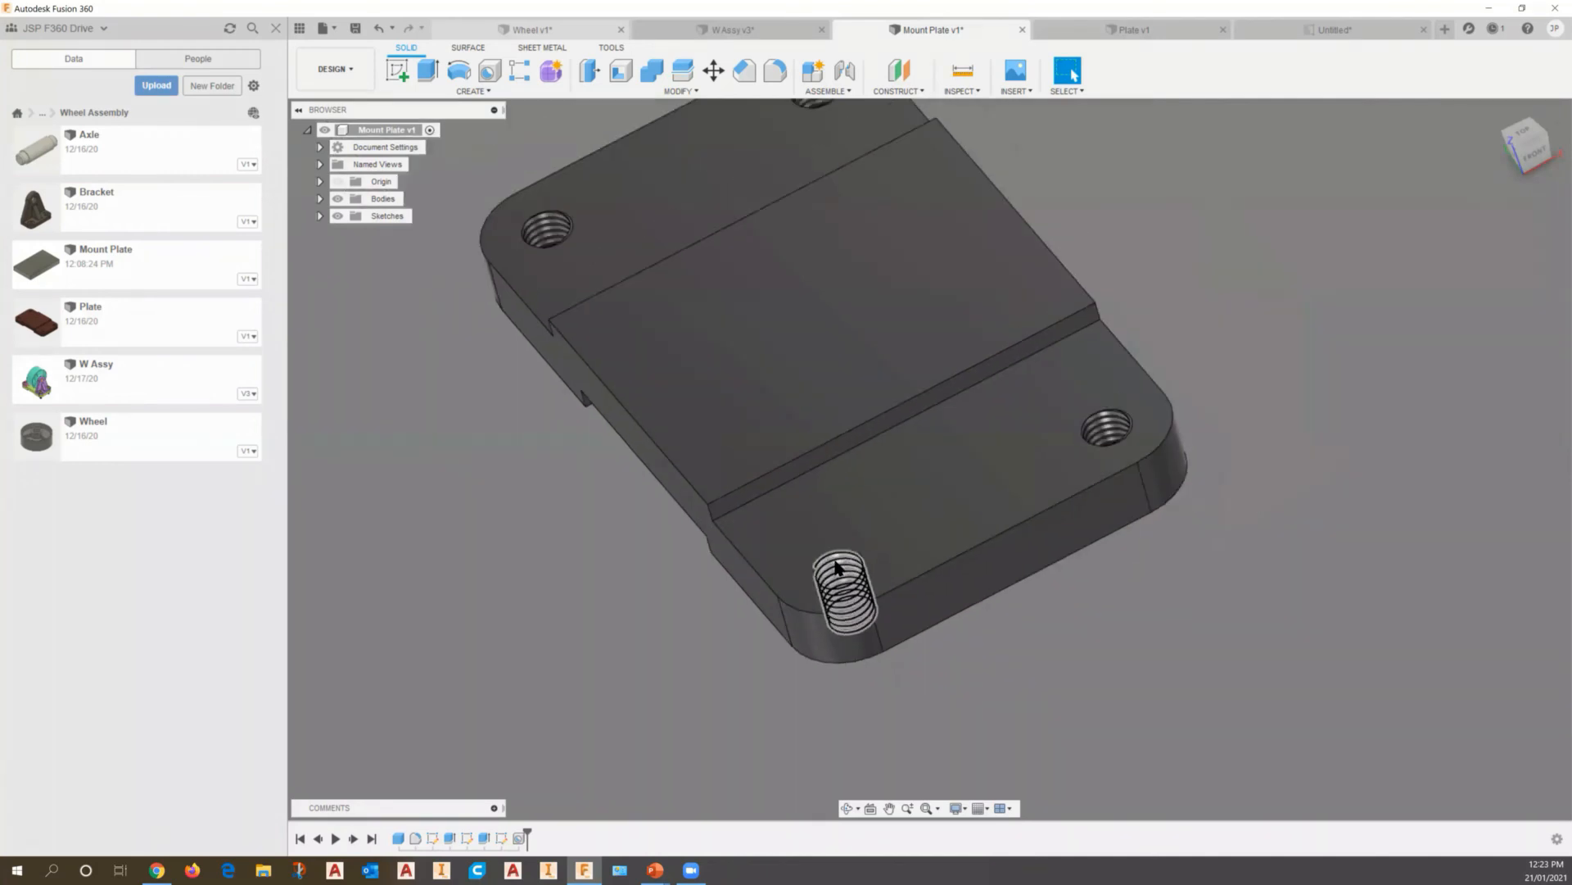
pyautogui.doubleClick(519, 839)
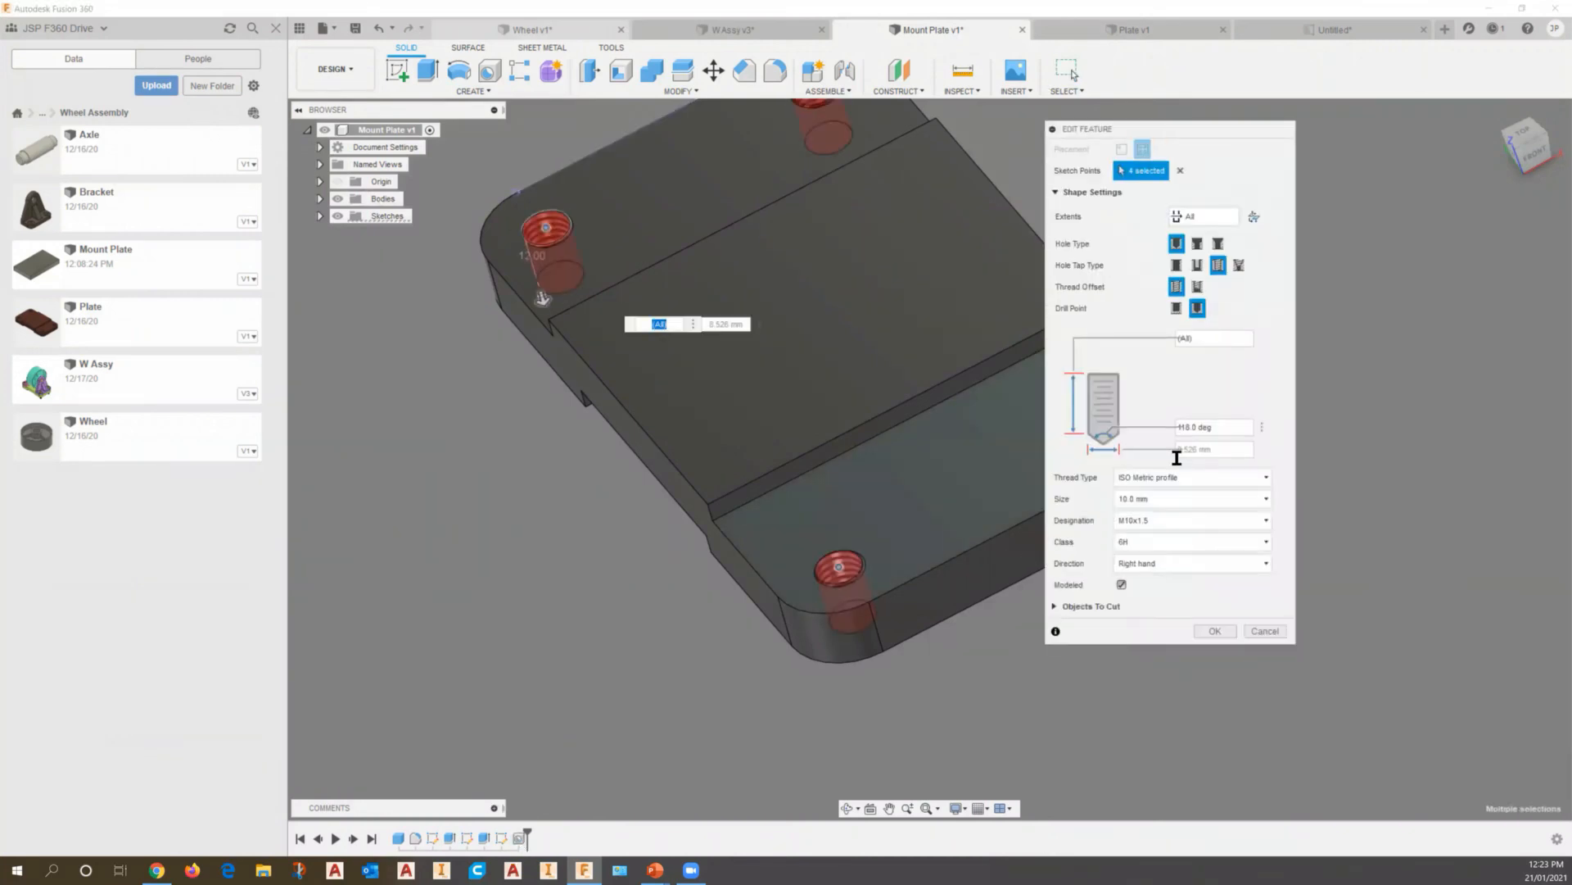
pyautogui.click(1266, 522)
pyautogui.click(1143, 586)
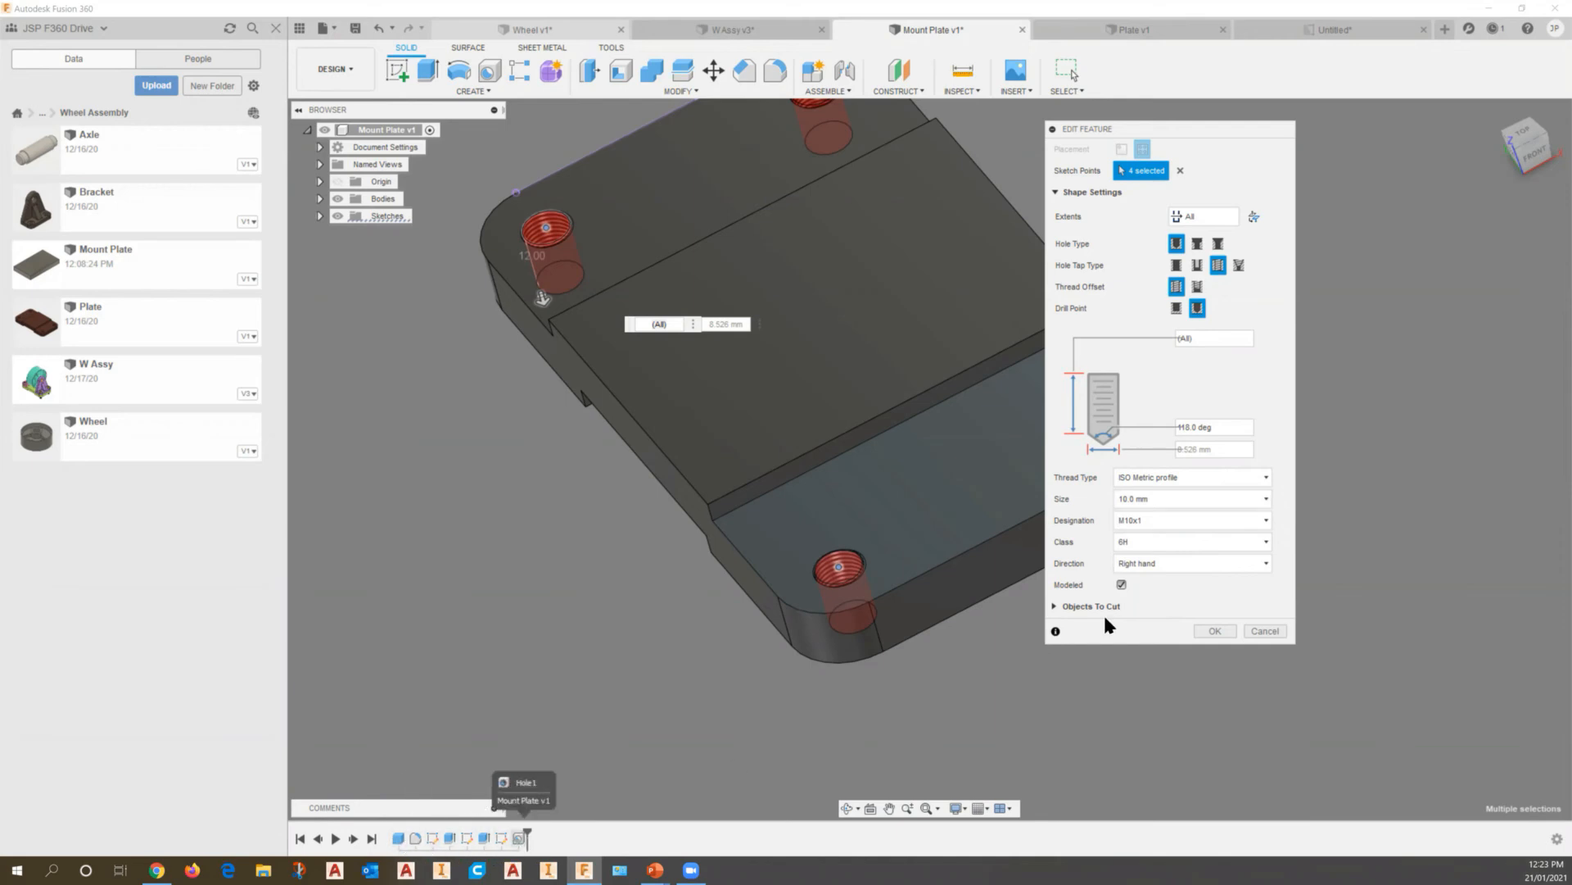
pyautogui.click(1215, 632)
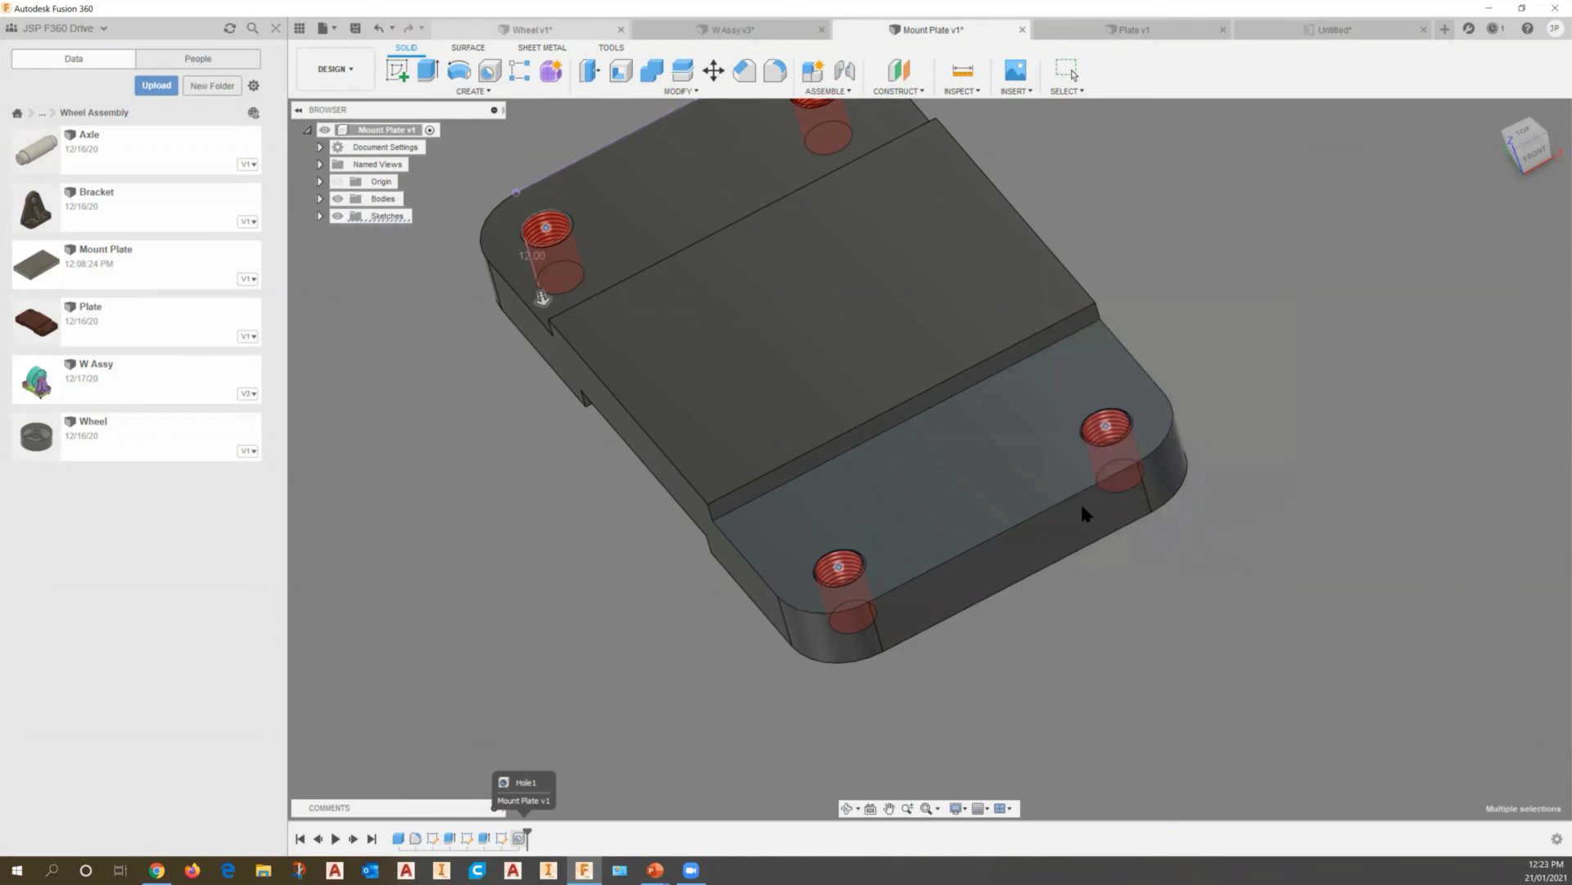
# Look over the whole Mount Plate, including its lowered ends and four threaded corner holes
pyautogui.scroll(-5, 898, 515)
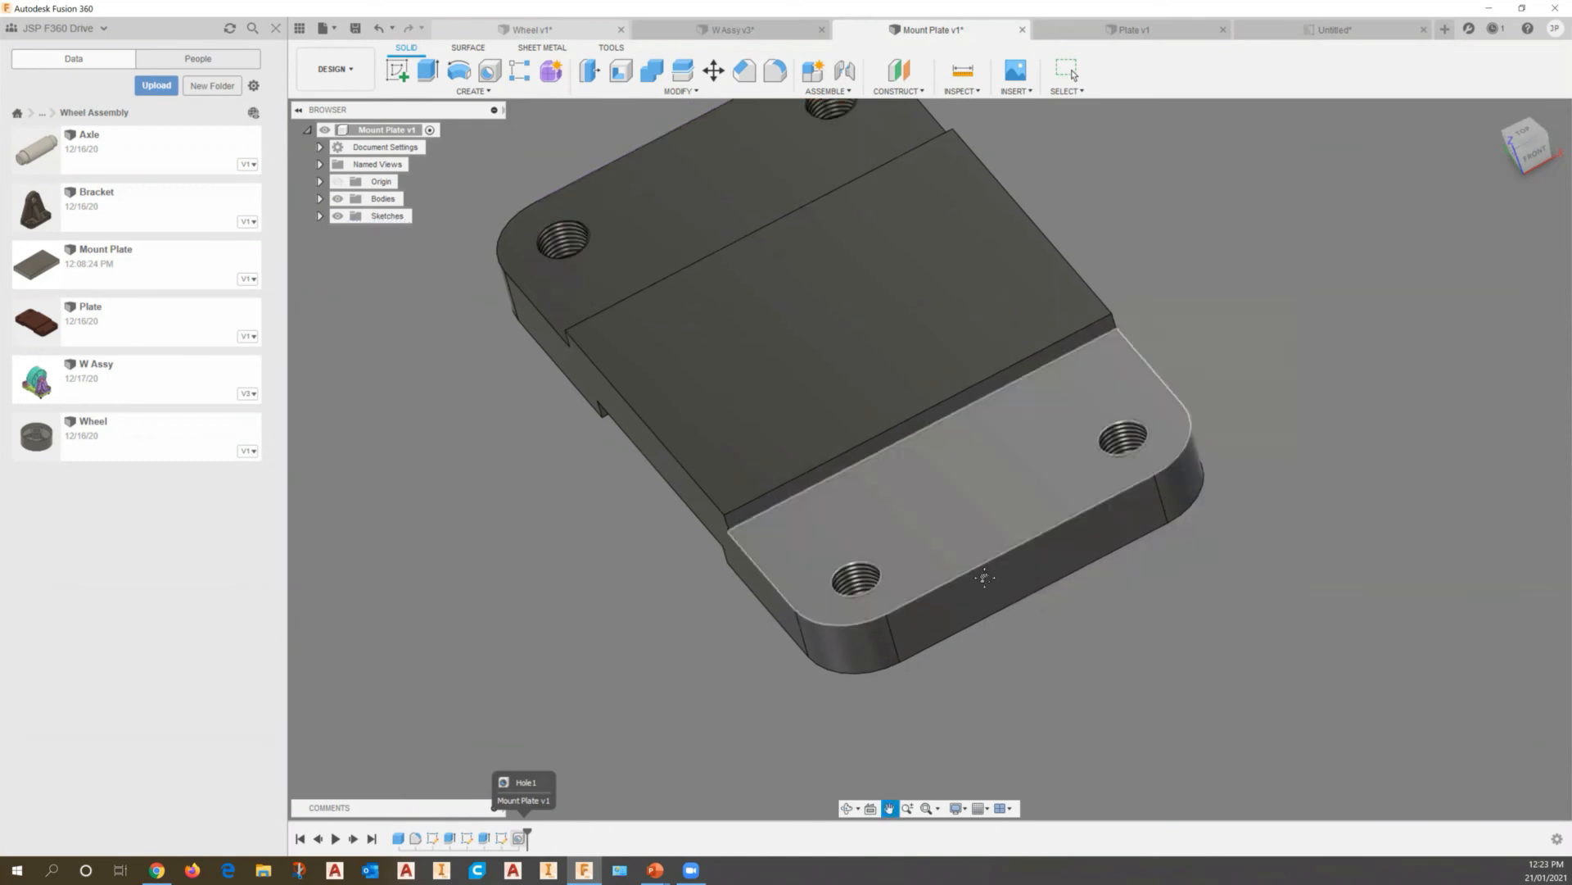
pyautogui.moveTo(996, 502); pyautogui.dragTo(919, 538, button='middle')
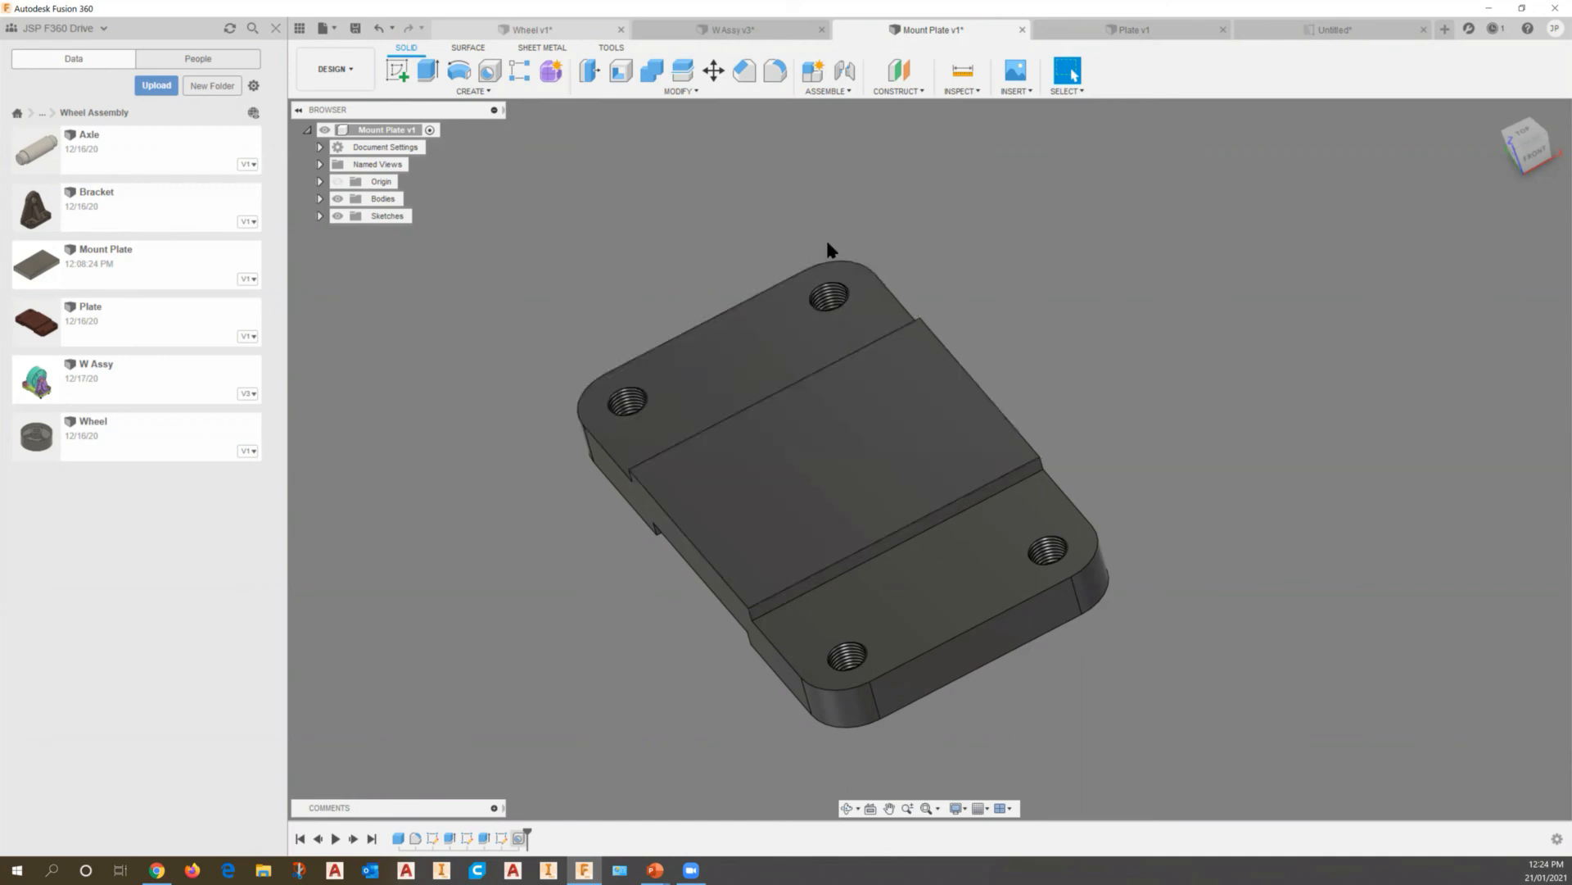
pyautogui.keyDown('shift'); pyautogui.moveTo(931, 294); pyautogui.dragTo(864, 399, button='middle'); pyautogui.keyUp('shift')
pyautogui.scroll(-2, 819, 344)
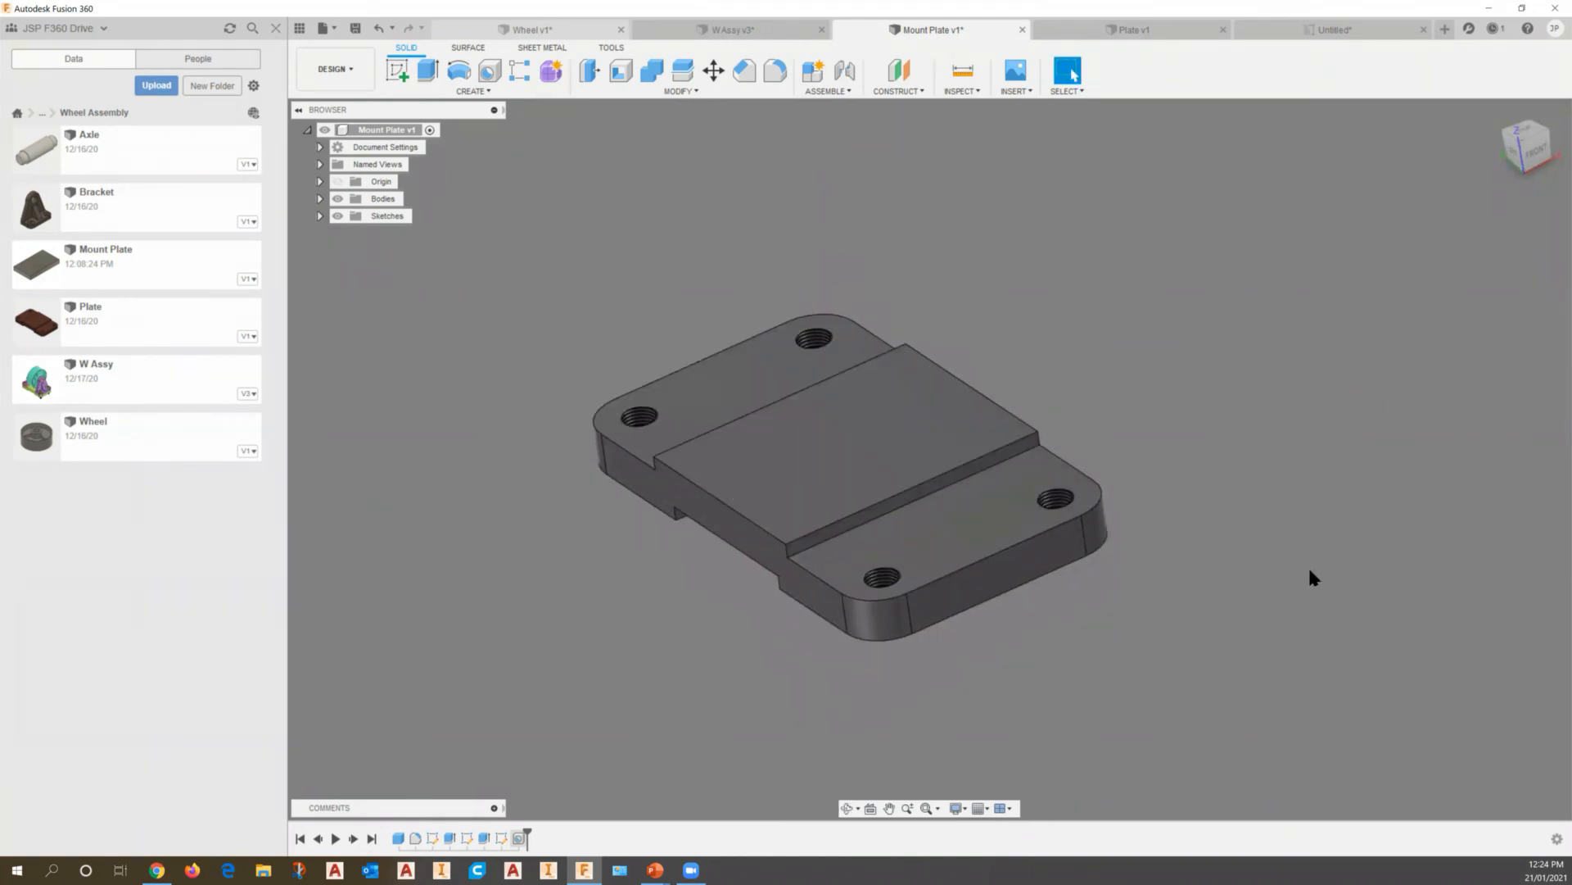
pyautogui.scroll(3, 819, 534)
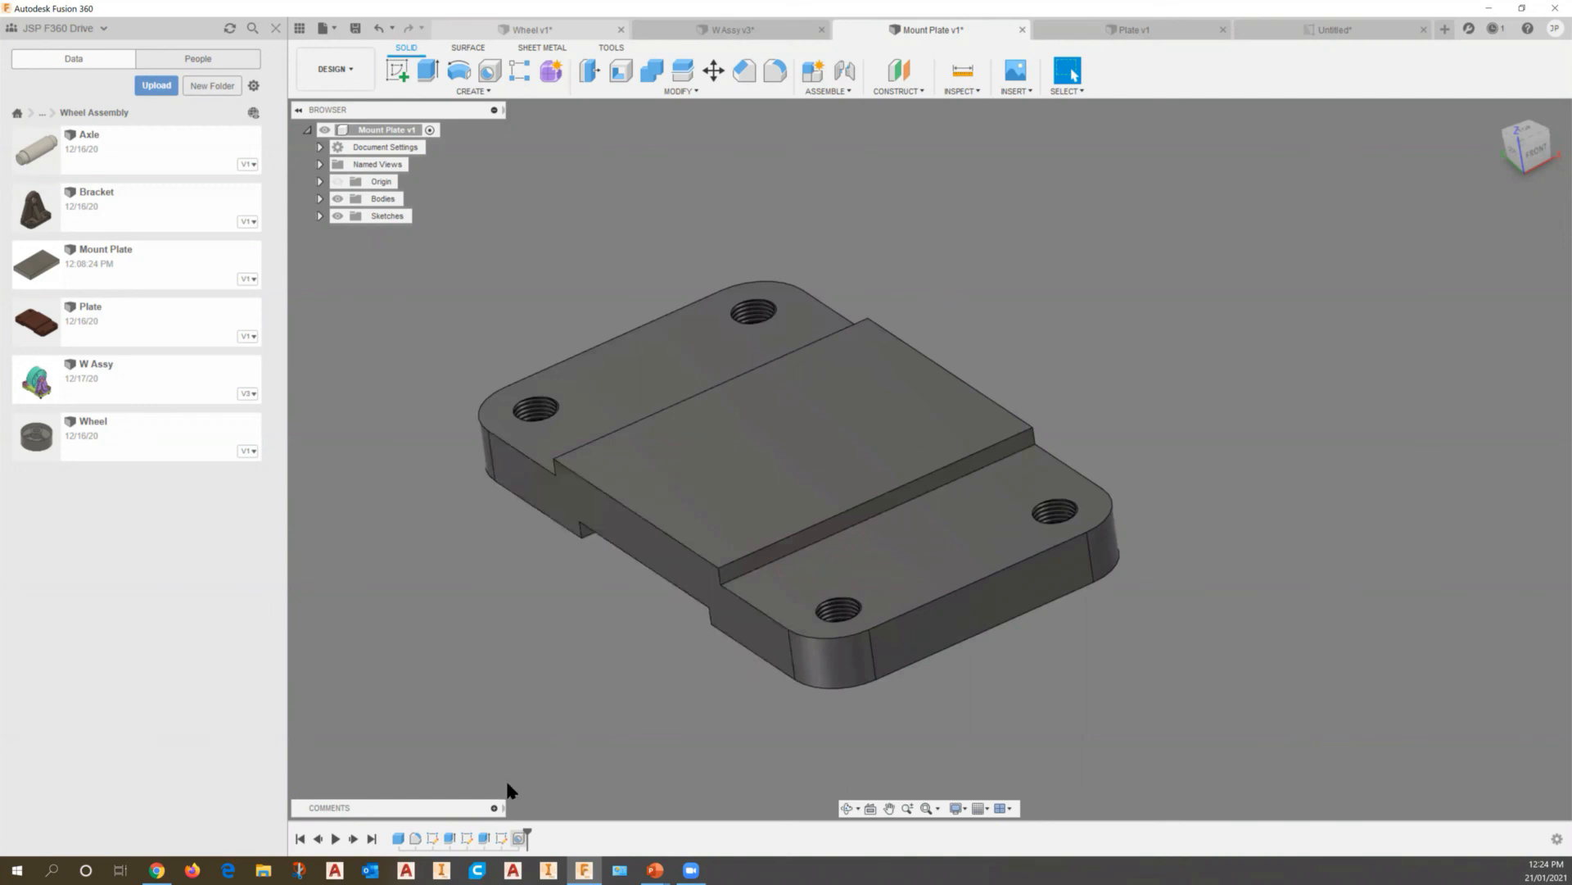
pyautogui.scroll(-2, 639, 742)
pyautogui.moveTo(660, 685); pyautogui.dragTo(687, 624, button='middle')
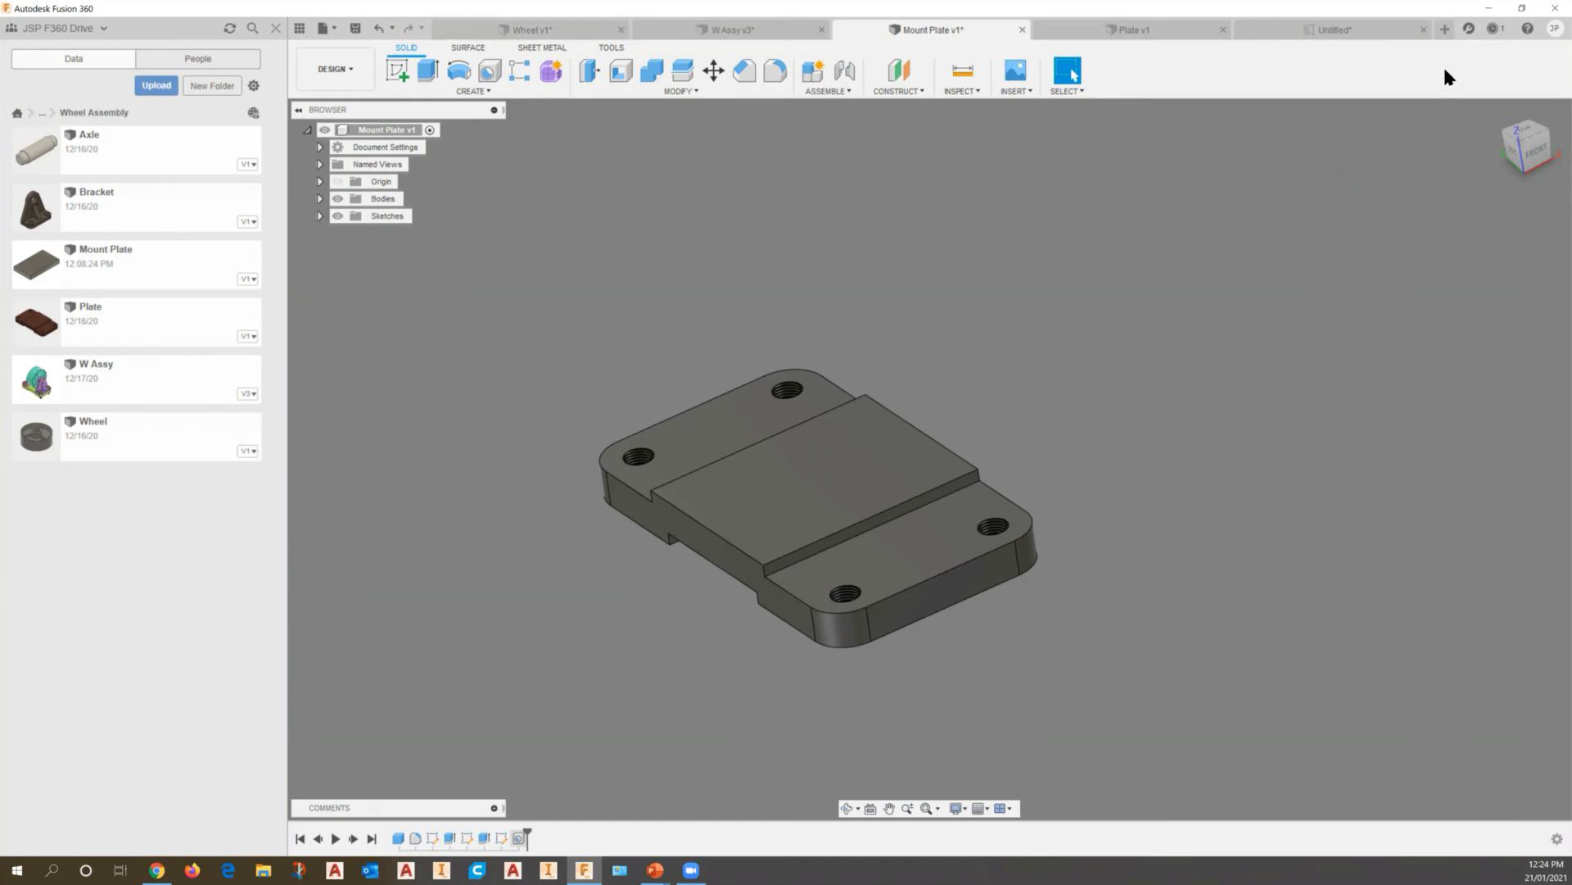
# In a new design, create a centred form box with a 100 by 100 mm base on the horizontal origin plane
pyautogui.click(1445, 31)
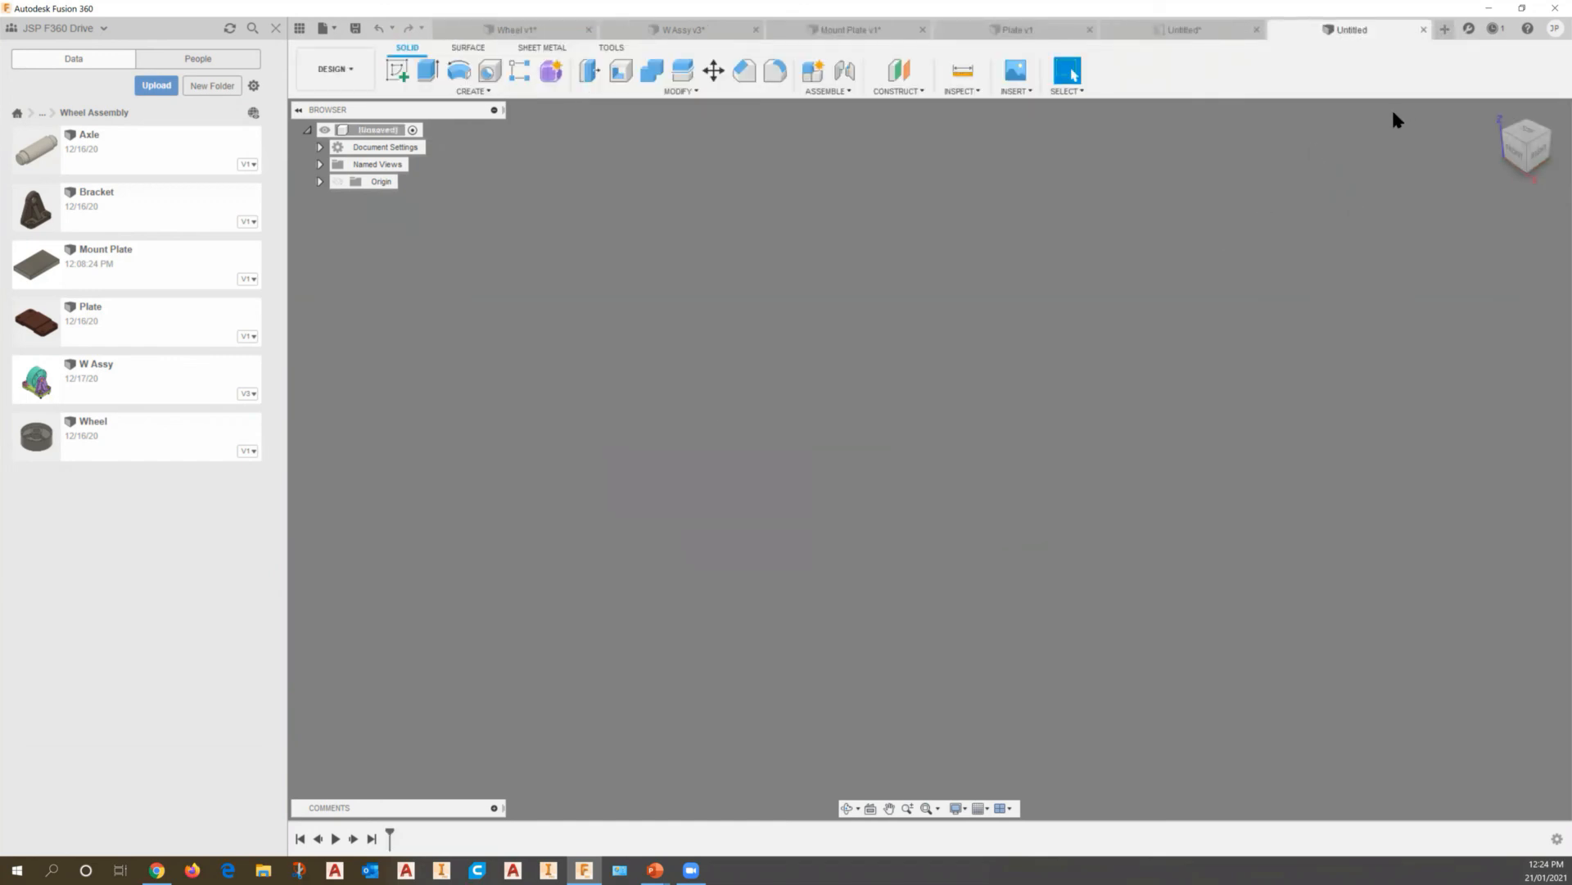
pyautogui.click(552, 80)
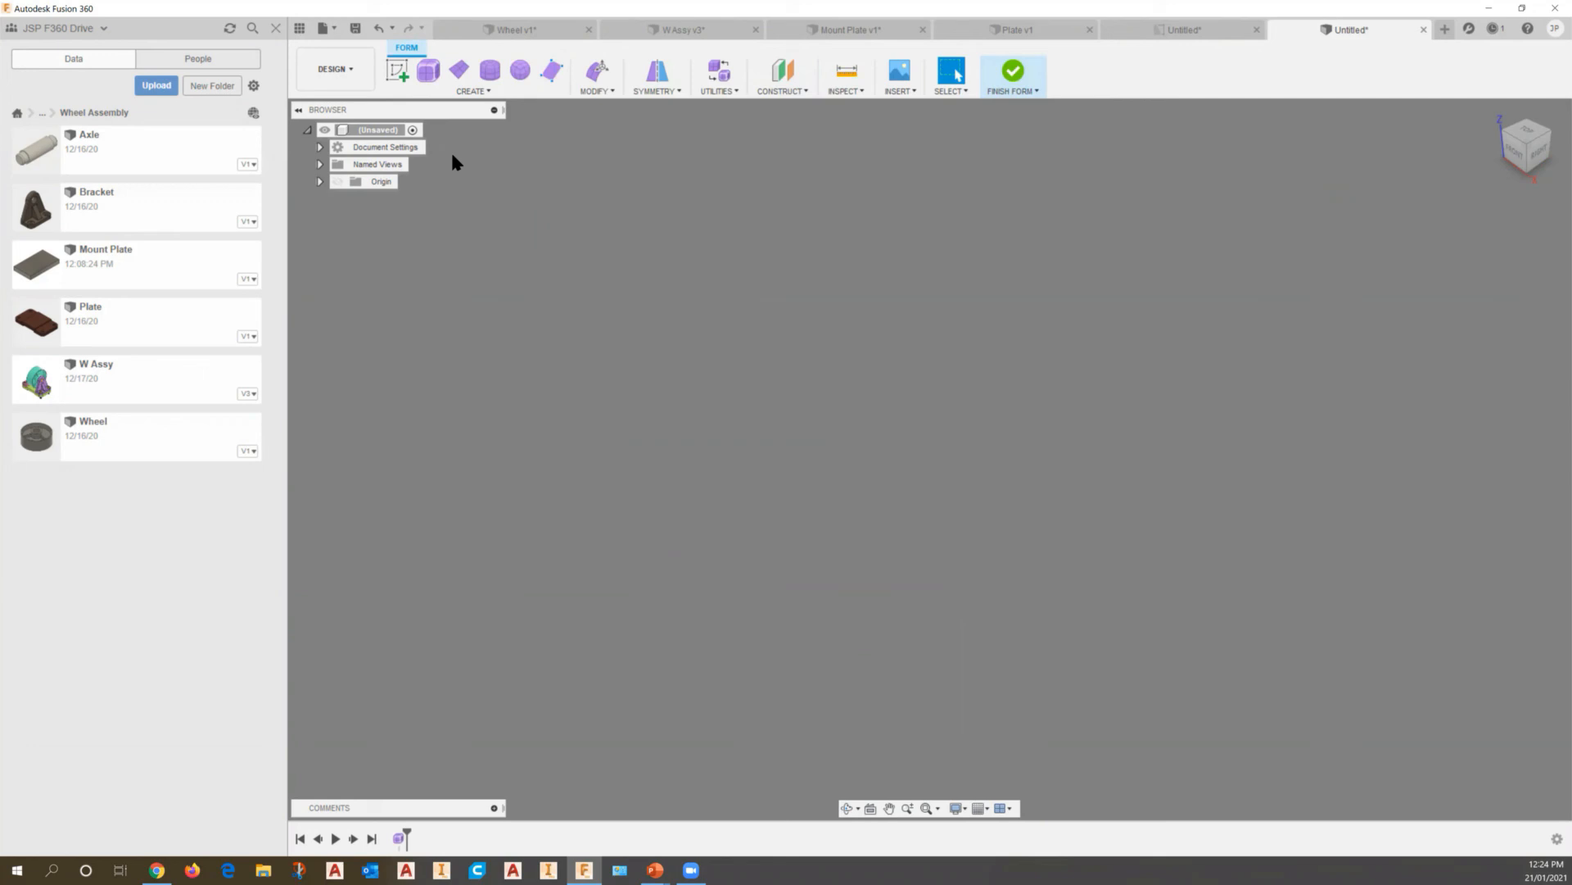
pyautogui.click(429, 71)
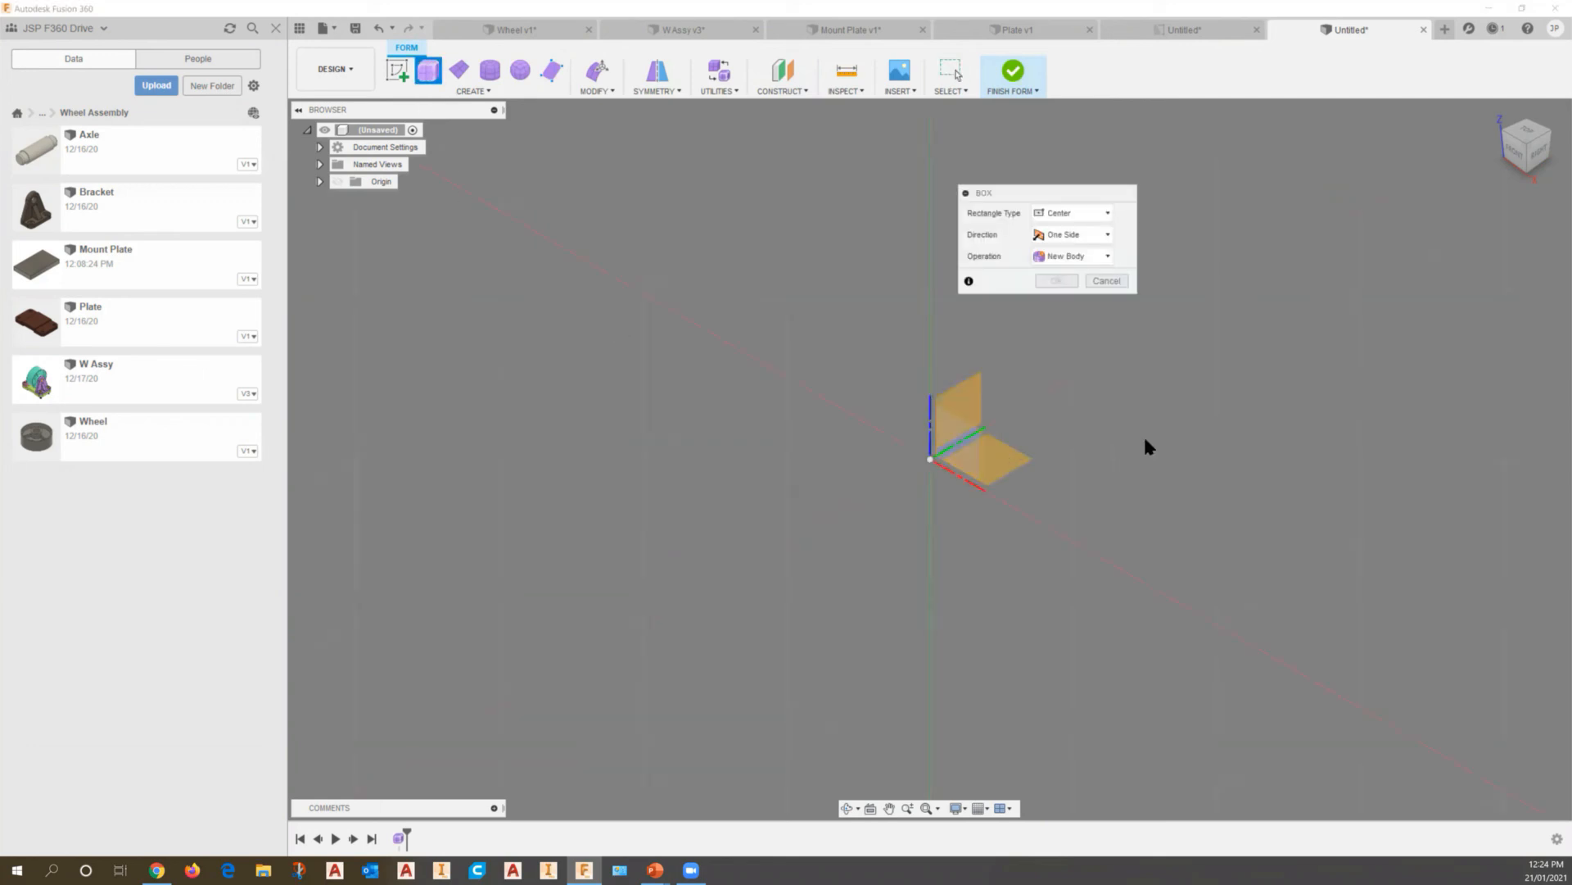
pyautogui.click(1008, 463)
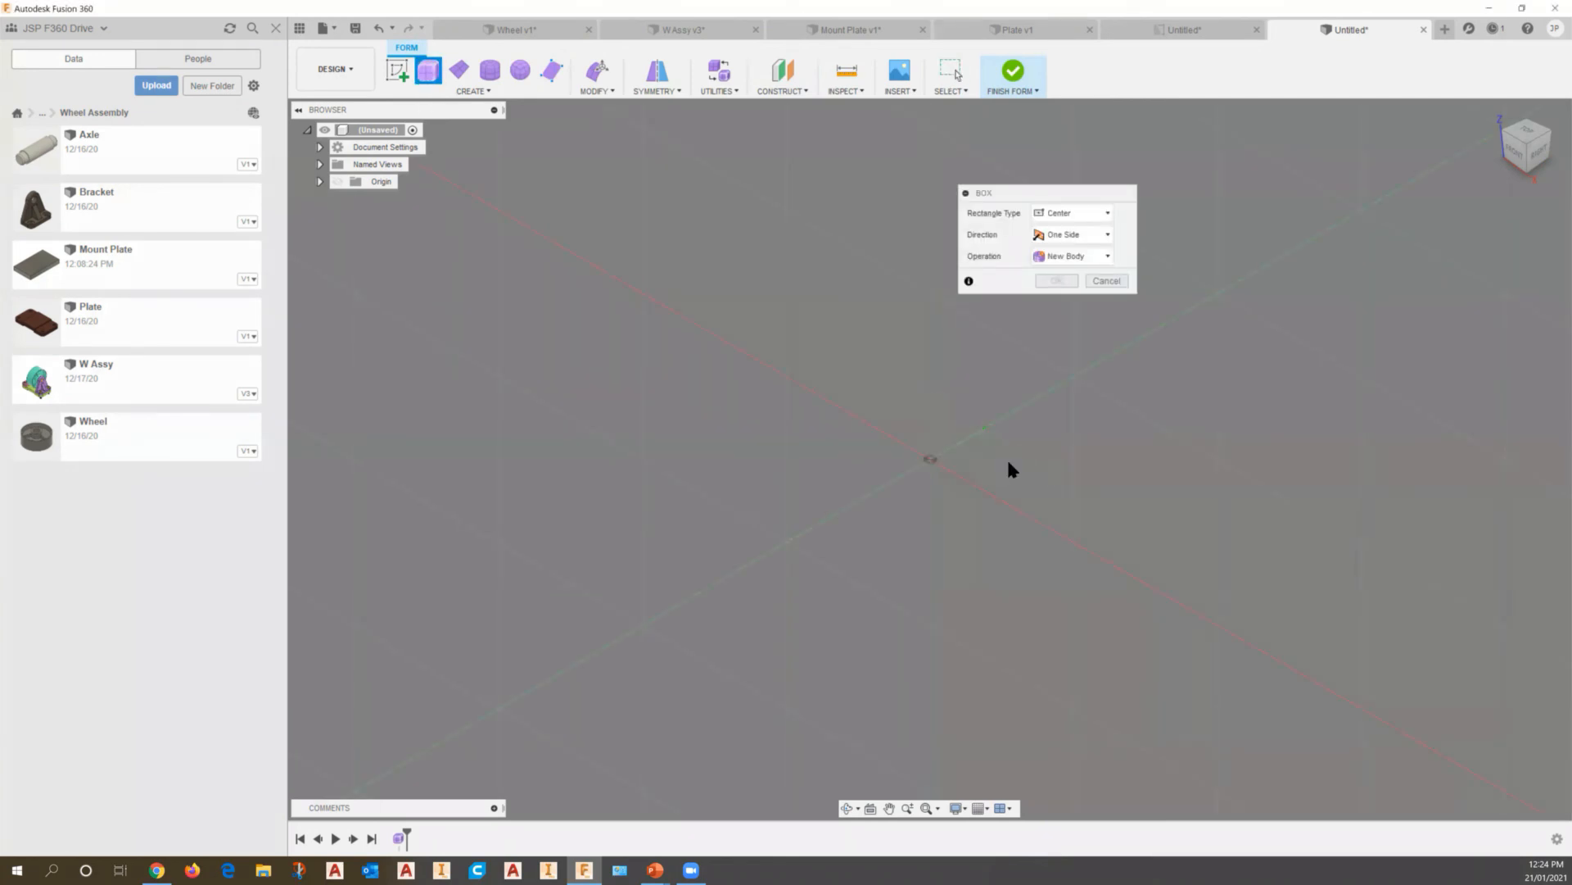
pyautogui.click(932, 456)
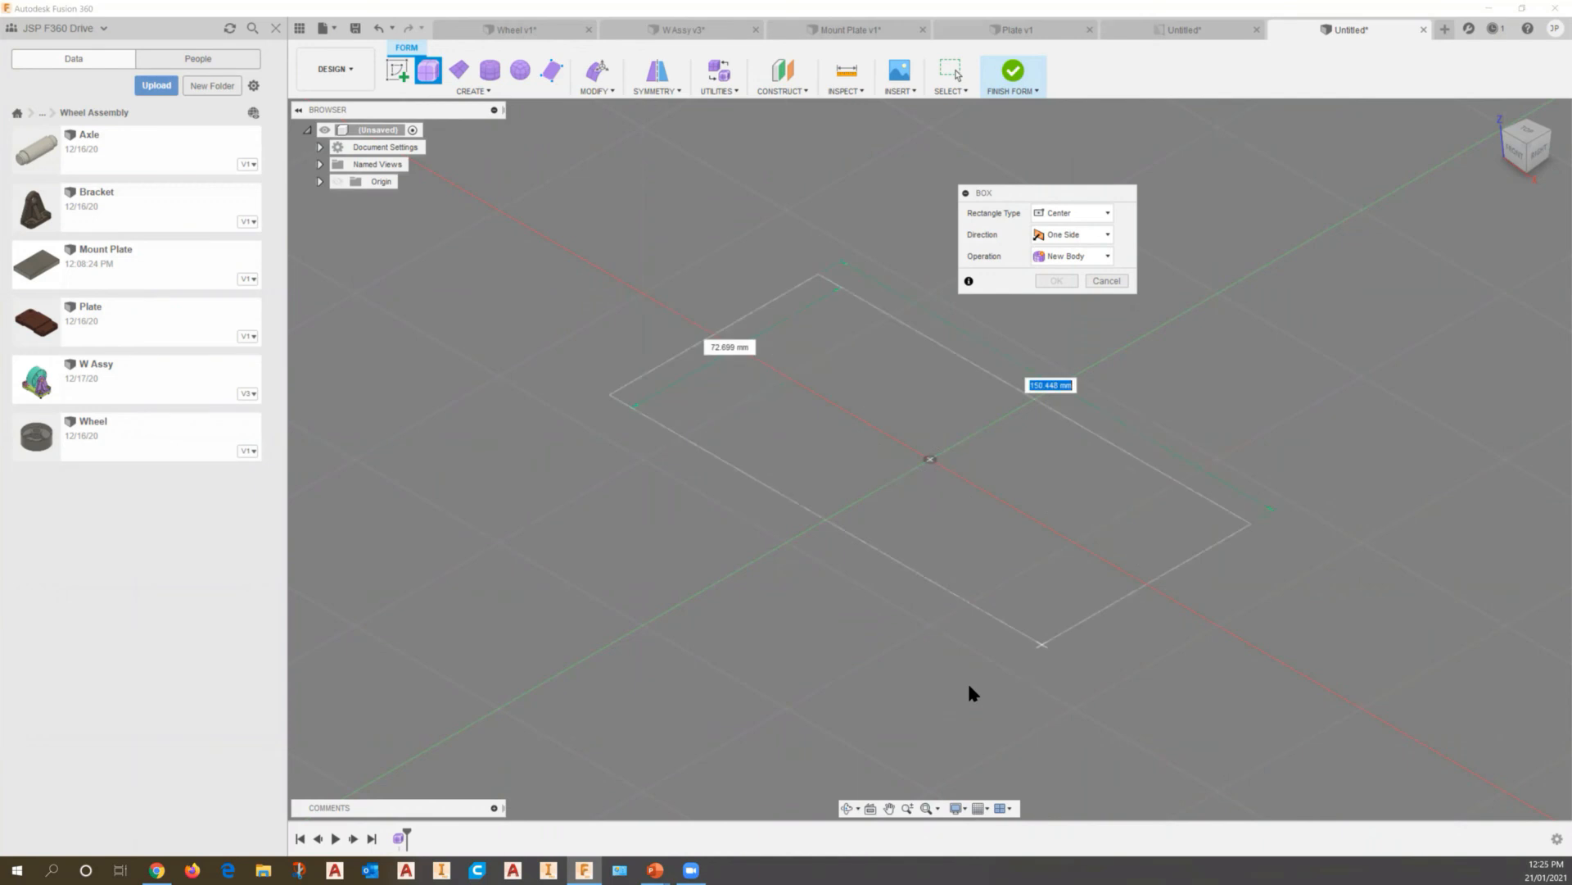
pyautogui.write('100')
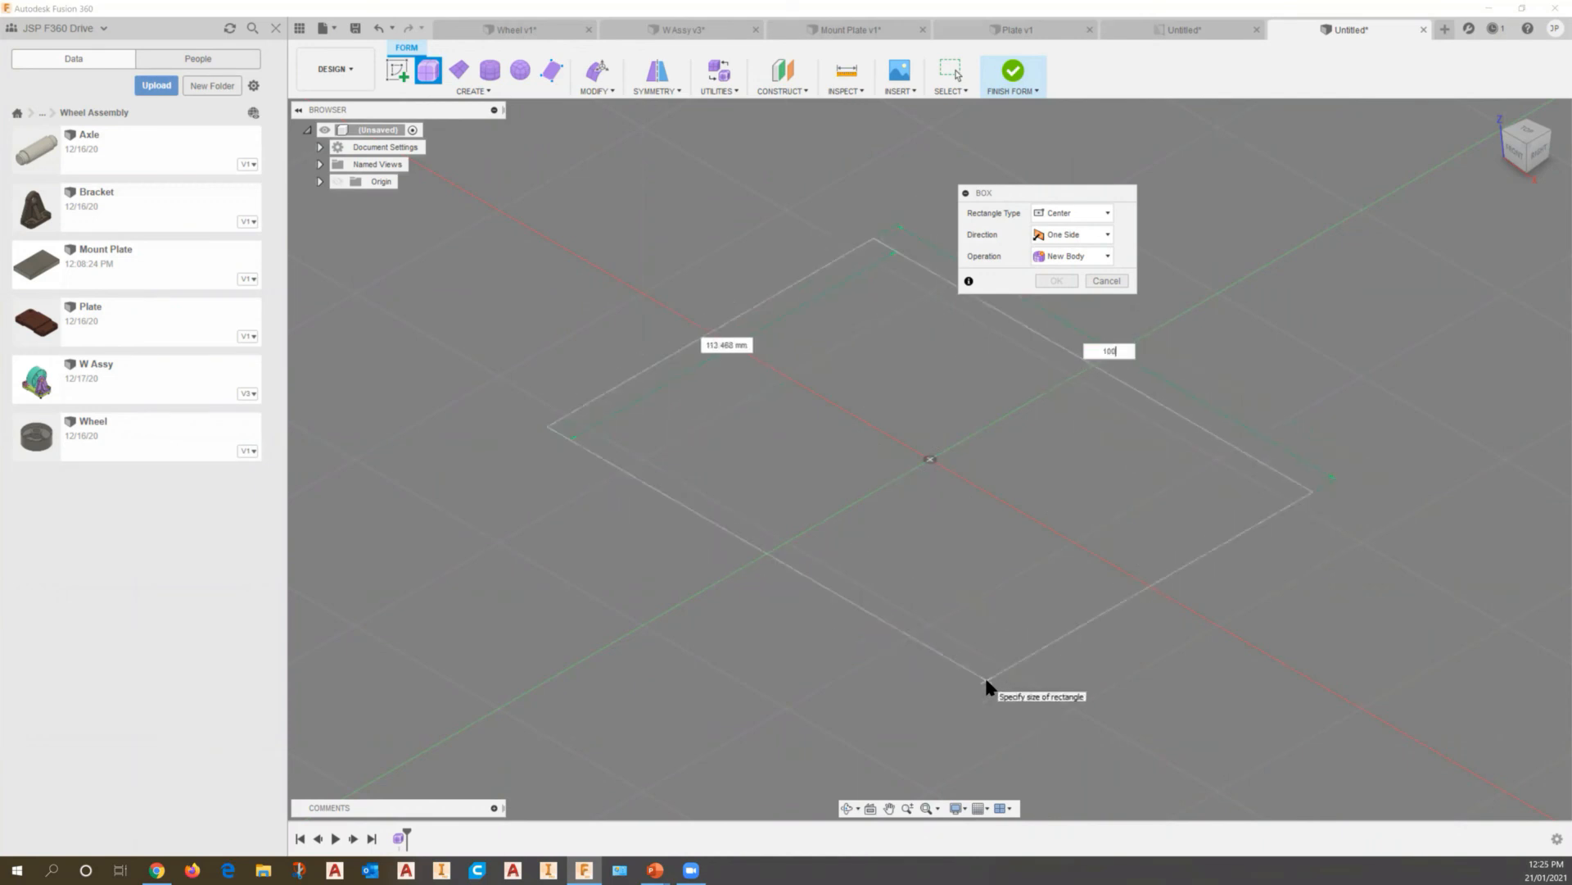
pyautogui.press('Tab')
pyautogui.write('100')
pyautogui.press('Return')
pyautogui.press('Return')
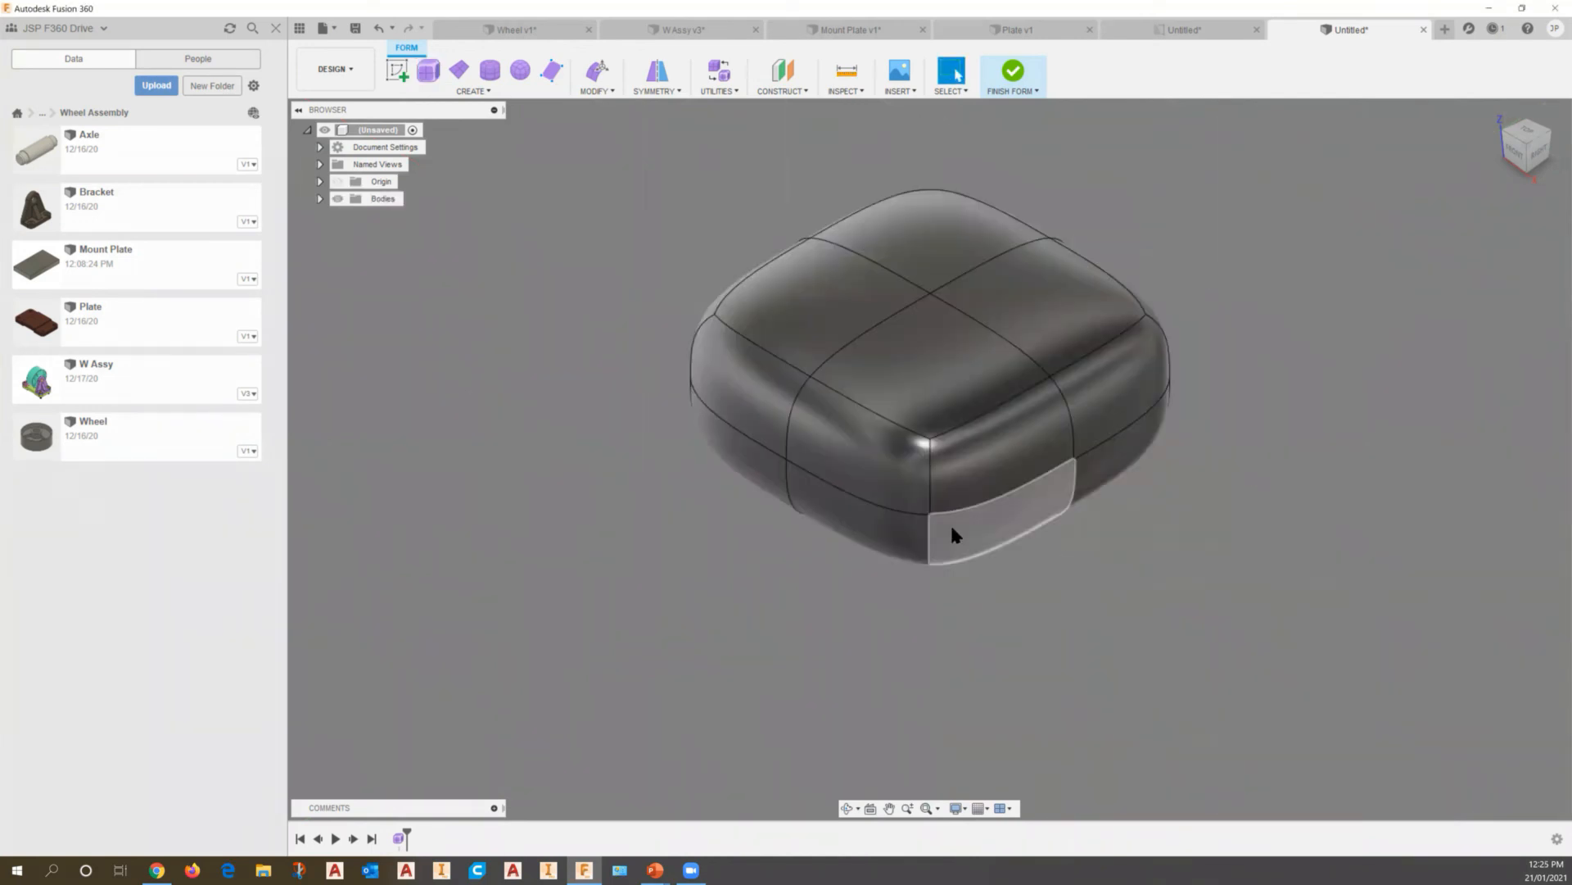
# Use Edit Form to raise the rear top face of the form box by 50 mm
pyautogui.moveTo(901, 378); pyautogui.dragTo(802, 462, button='middle')
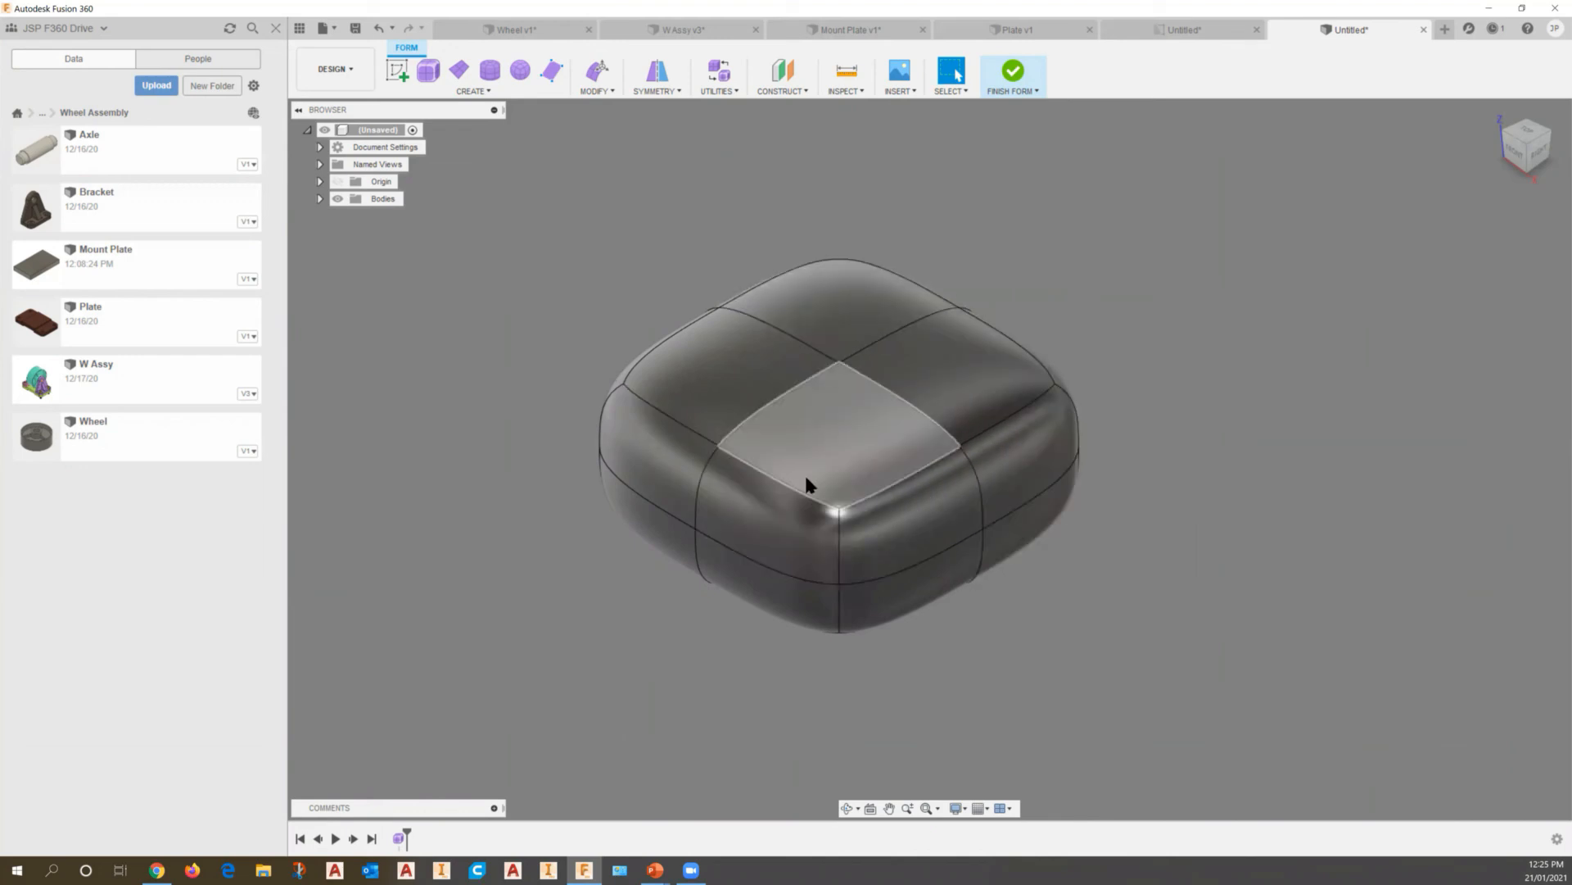
pyautogui.scroll(2, 815, 427)
pyautogui.scroll(-4, 816, 428)
pyautogui.scroll(-2, 816, 429)
pyautogui.scroll(4, 819, 480)
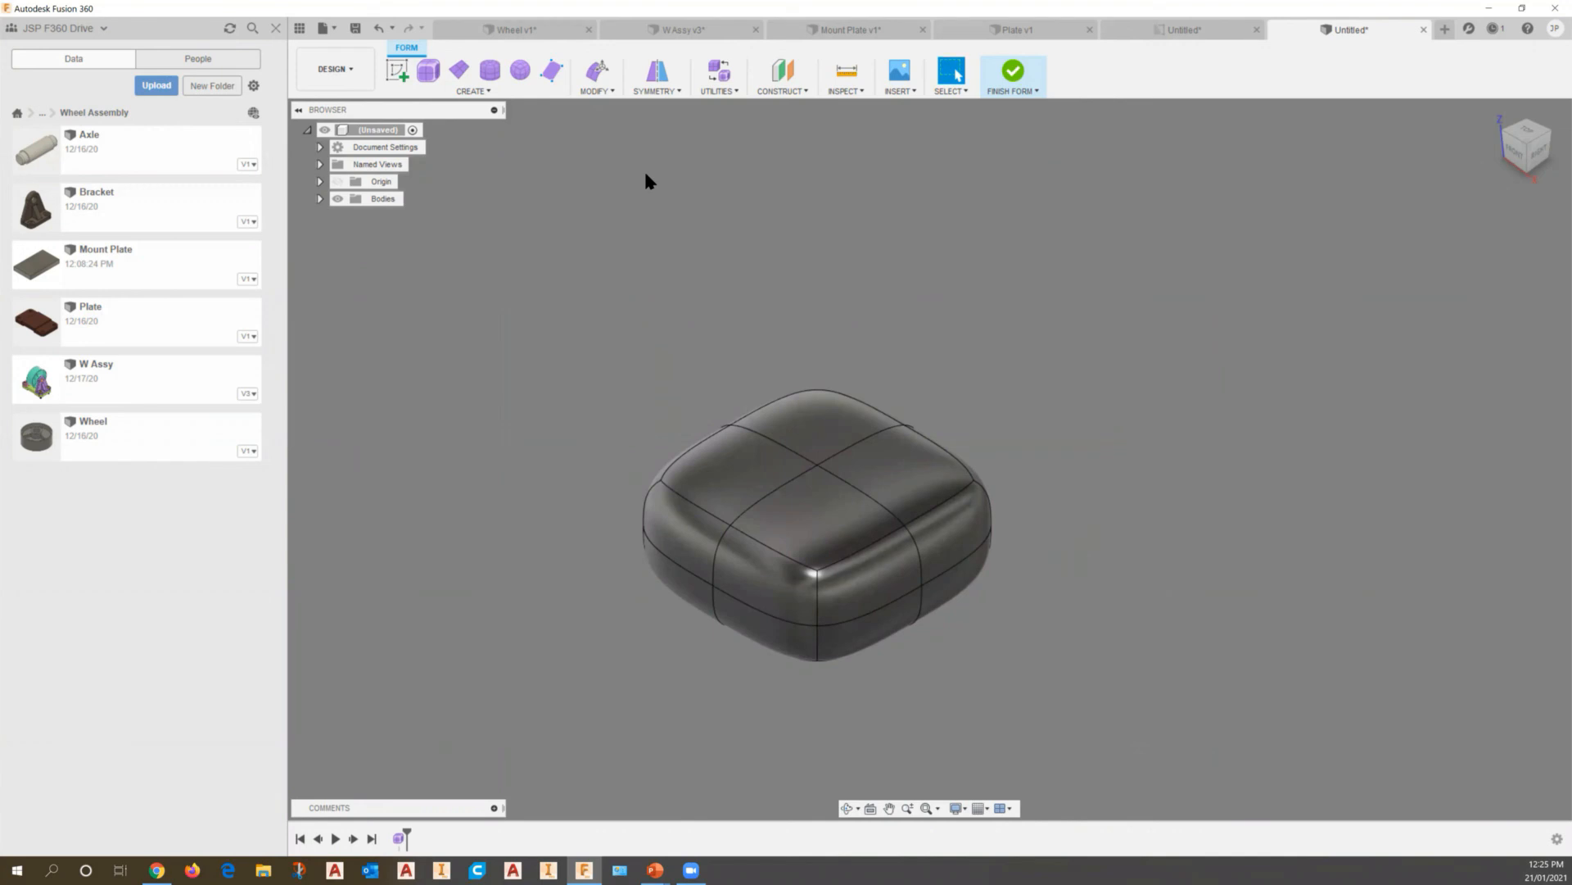
pyautogui.click(600, 74)
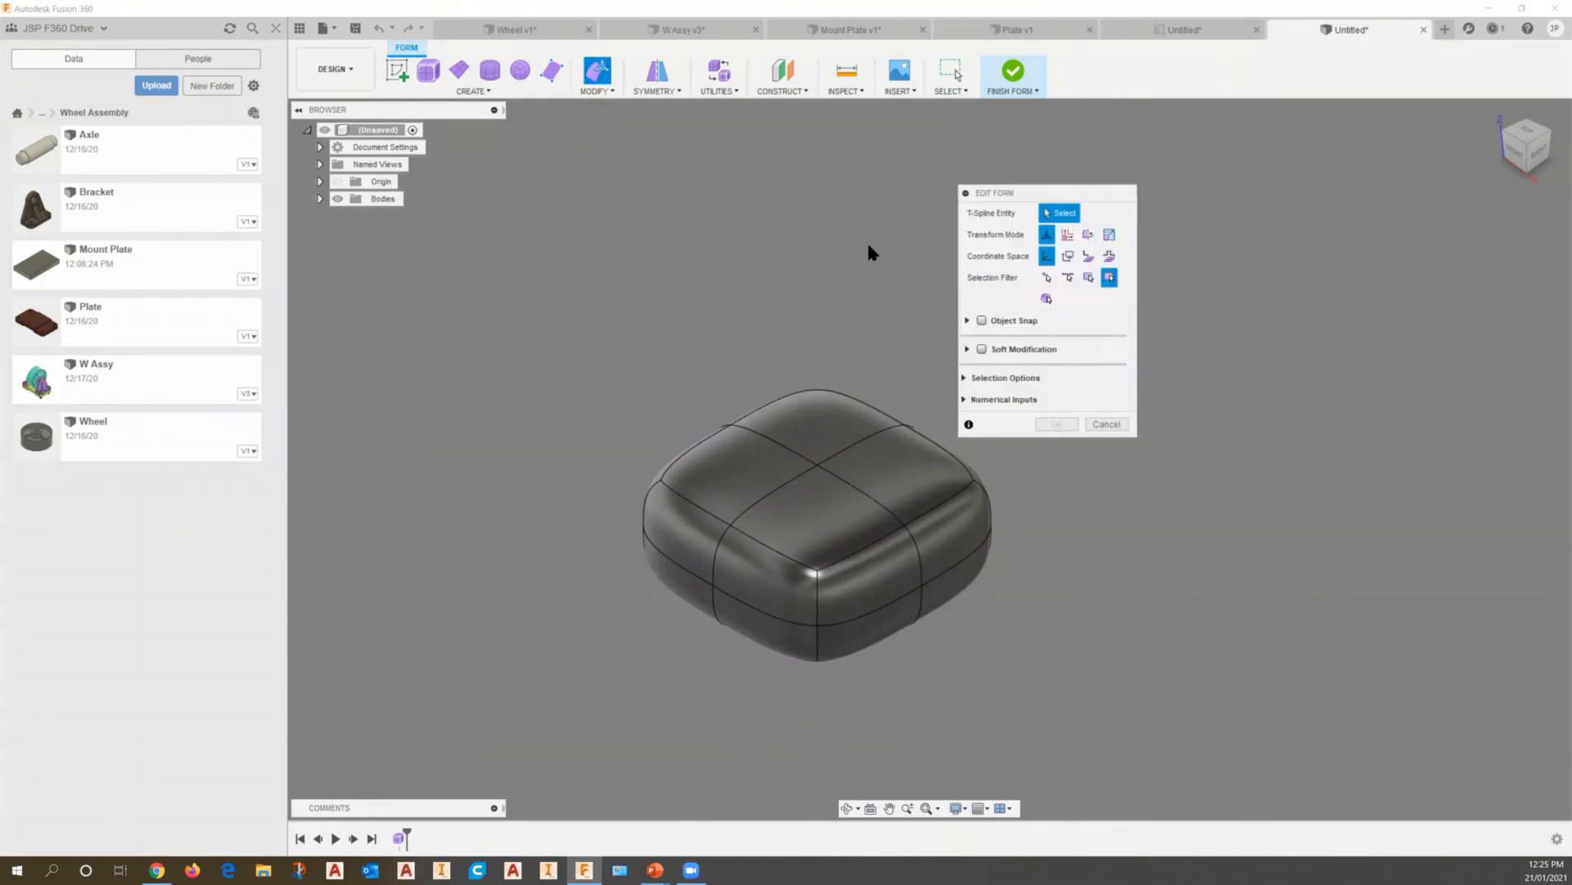
pyautogui.click(813, 432)
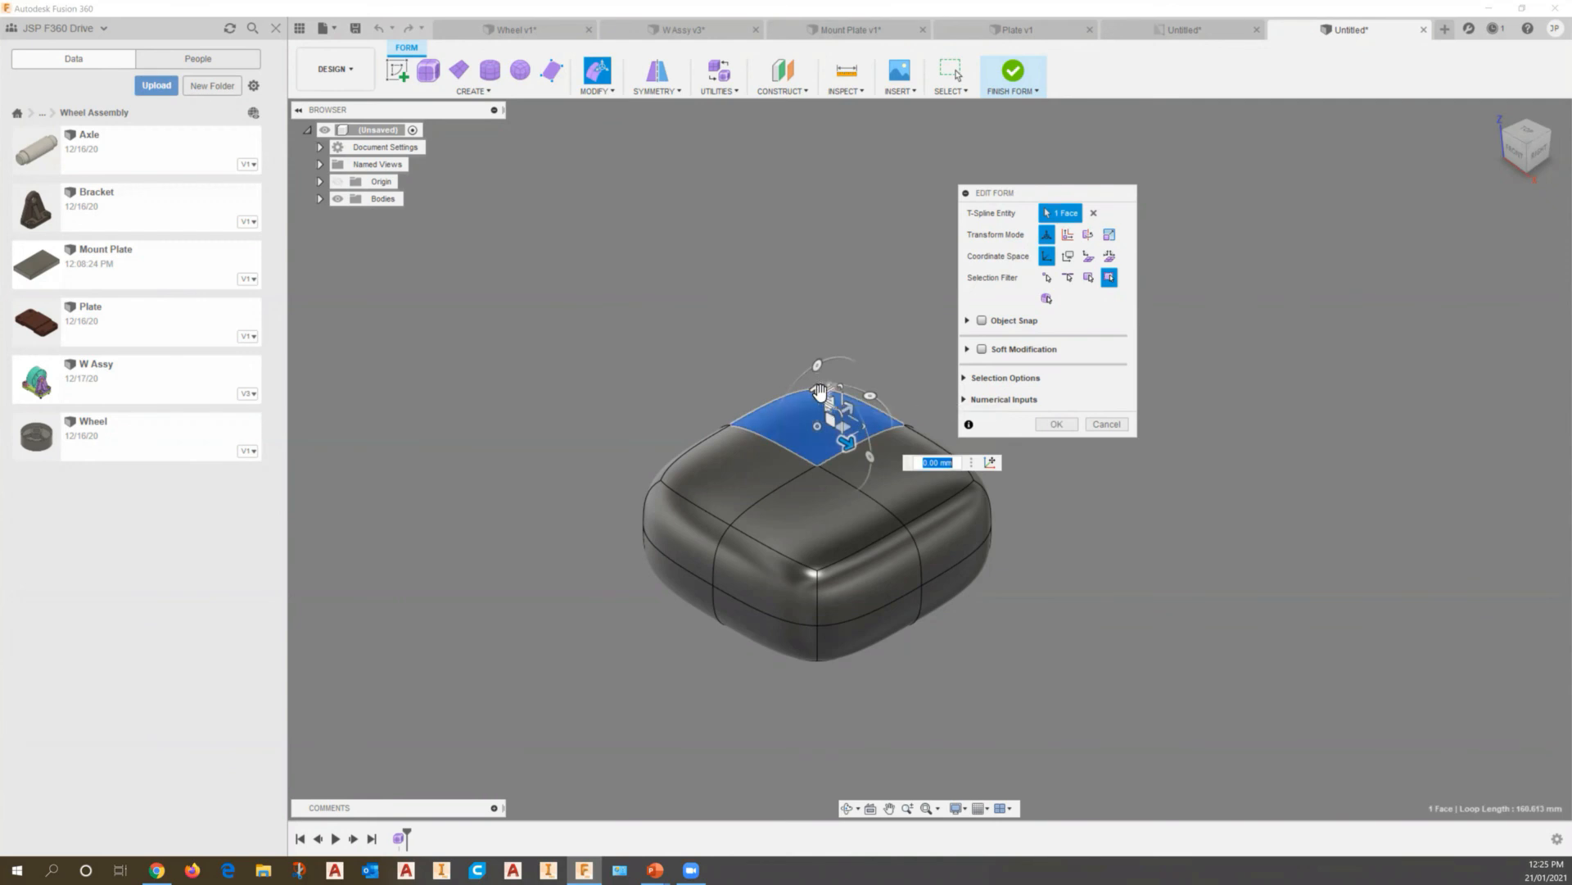
pyautogui.moveTo(815, 393); pyautogui.dragTo(868, 248)
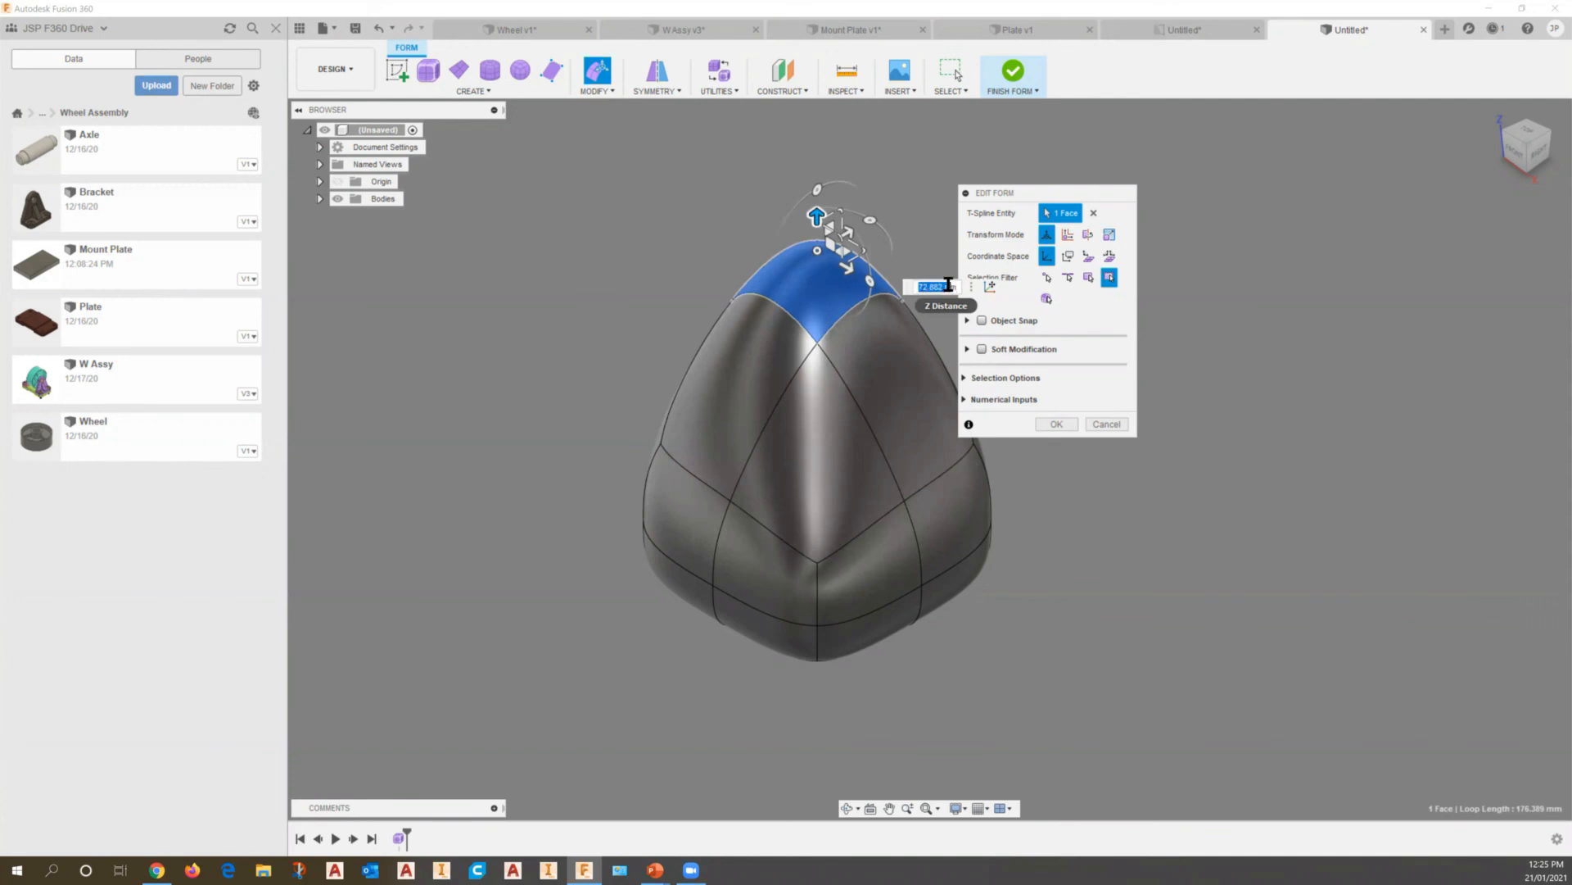
pyautogui.write('50')
pyautogui.press('Return')
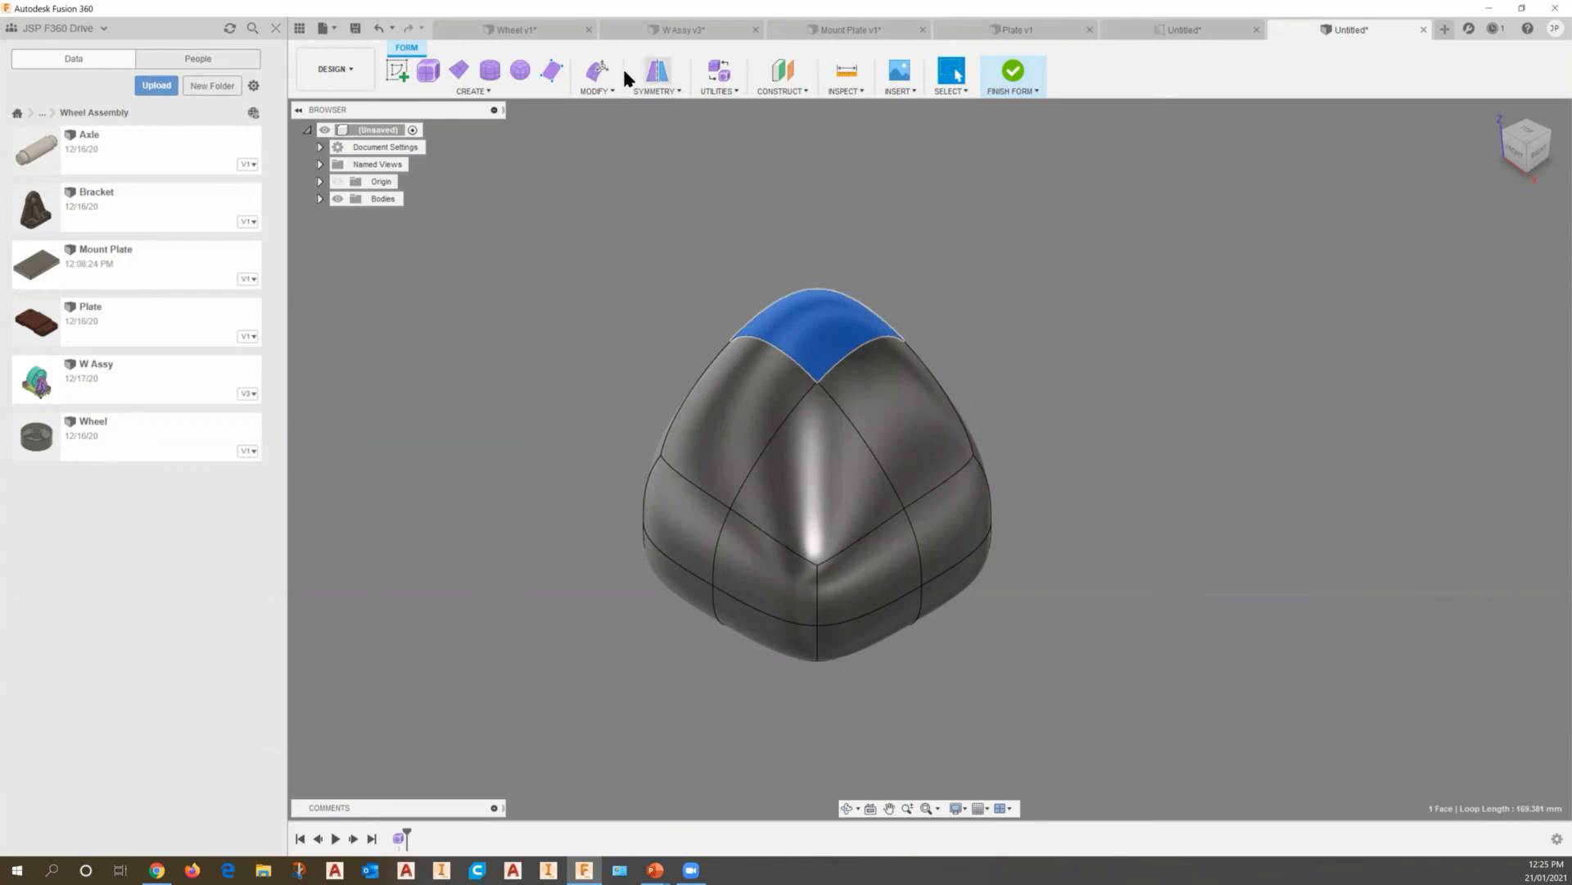
# Use Edit Form to pull a lower side face outward, stretching the body into a long pointed nose
pyautogui.click(597, 72)
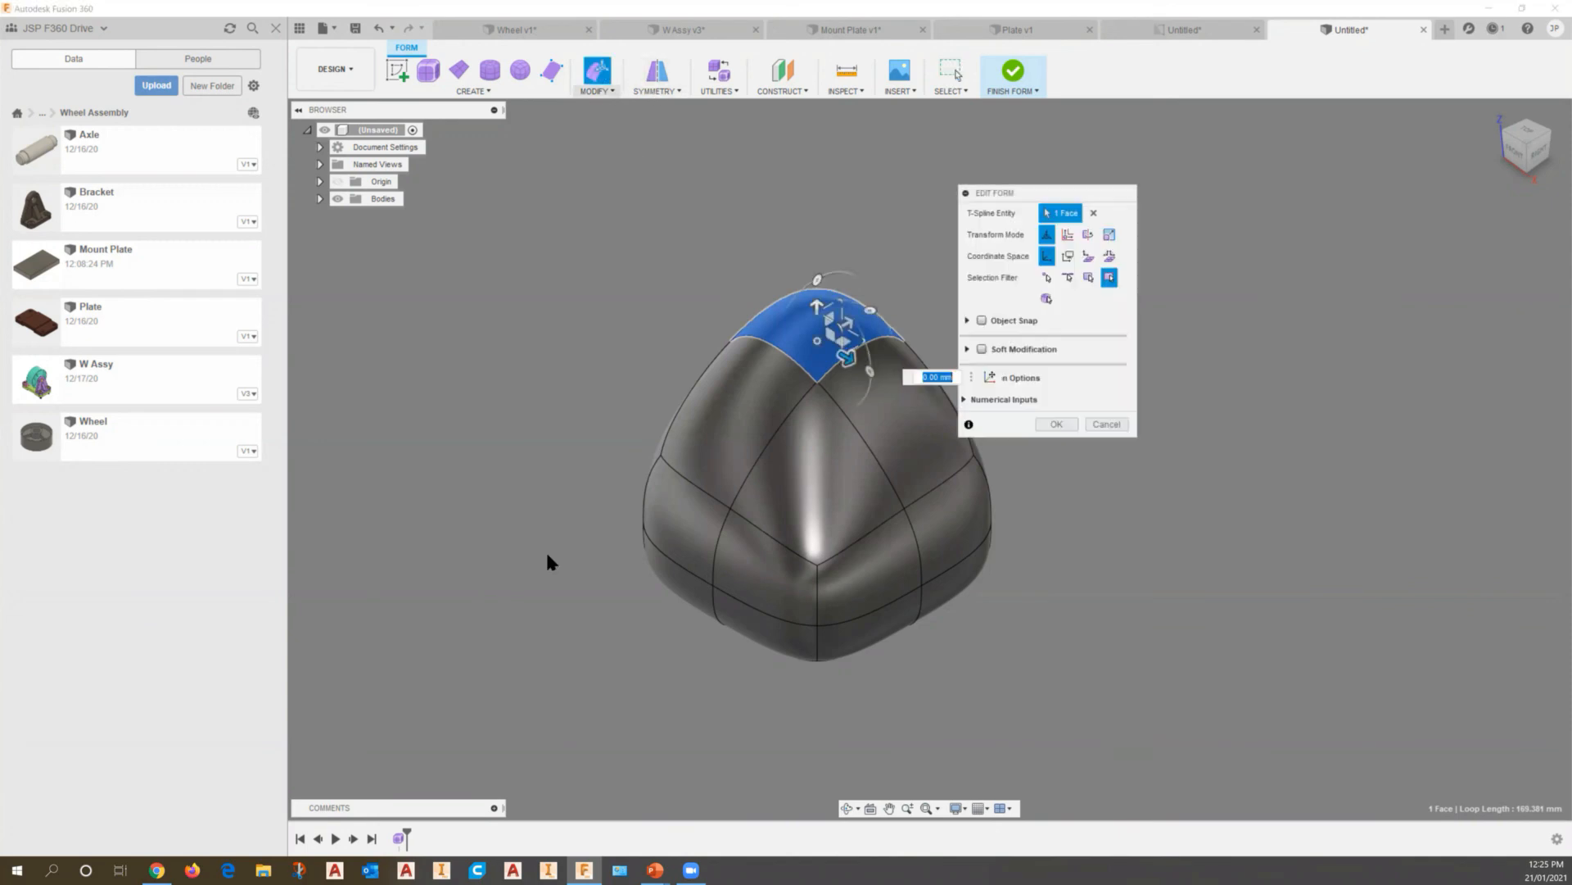
pyautogui.click(679, 583)
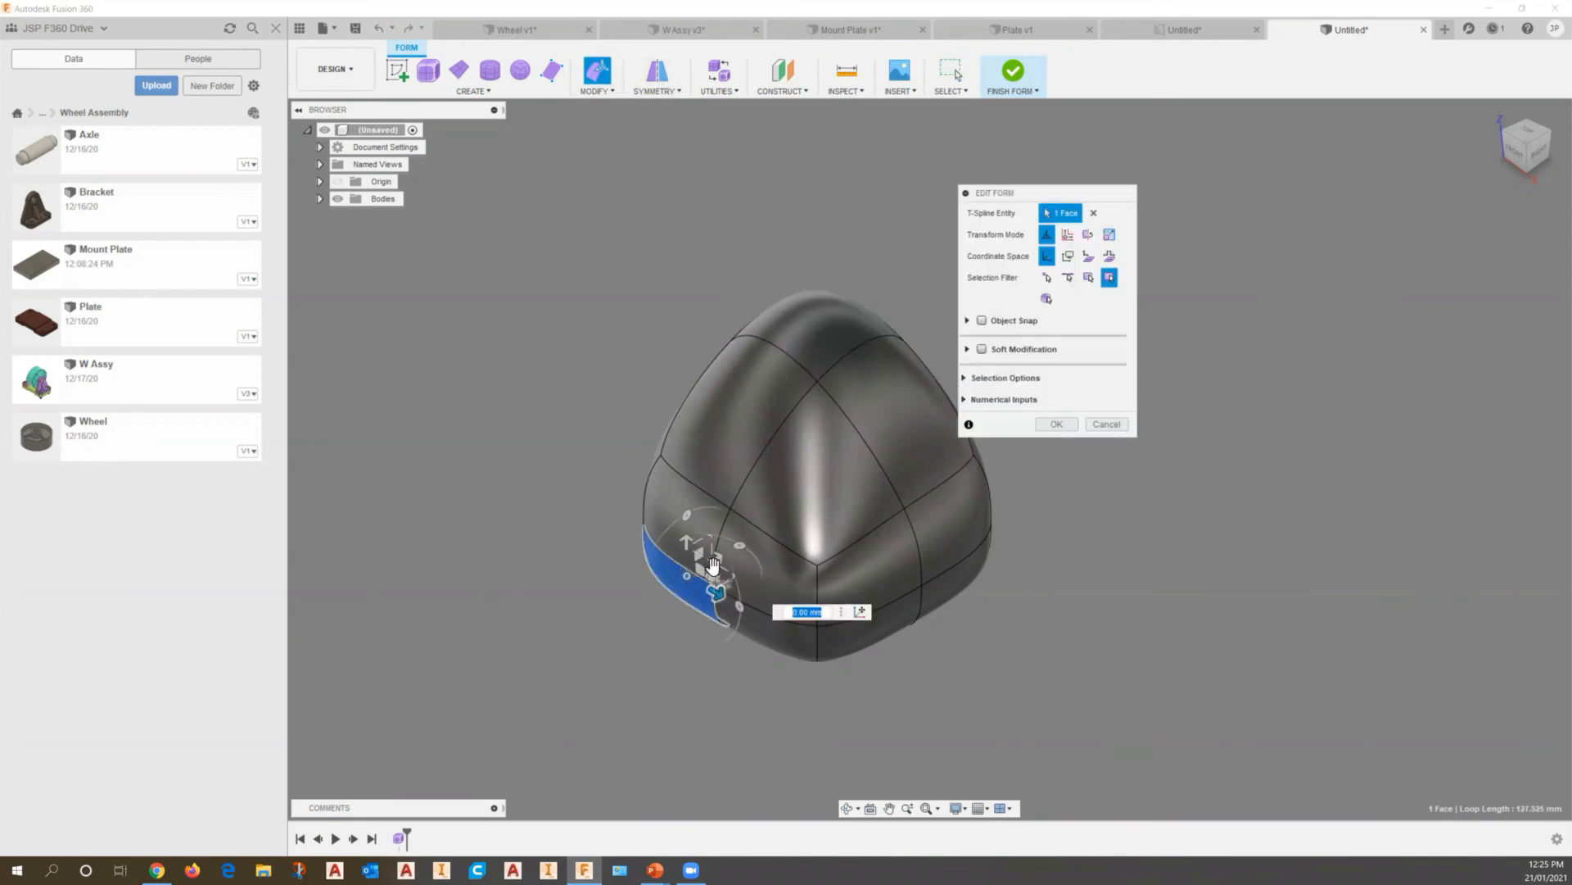
pyautogui.moveTo(714, 565); pyautogui.dragTo(467, 638)
pyautogui.scroll(-4, 705, 549)
pyautogui.moveTo(596, 629); pyautogui.dragTo(628, 528, button='middle')
pyautogui.scroll(3, 628, 532)
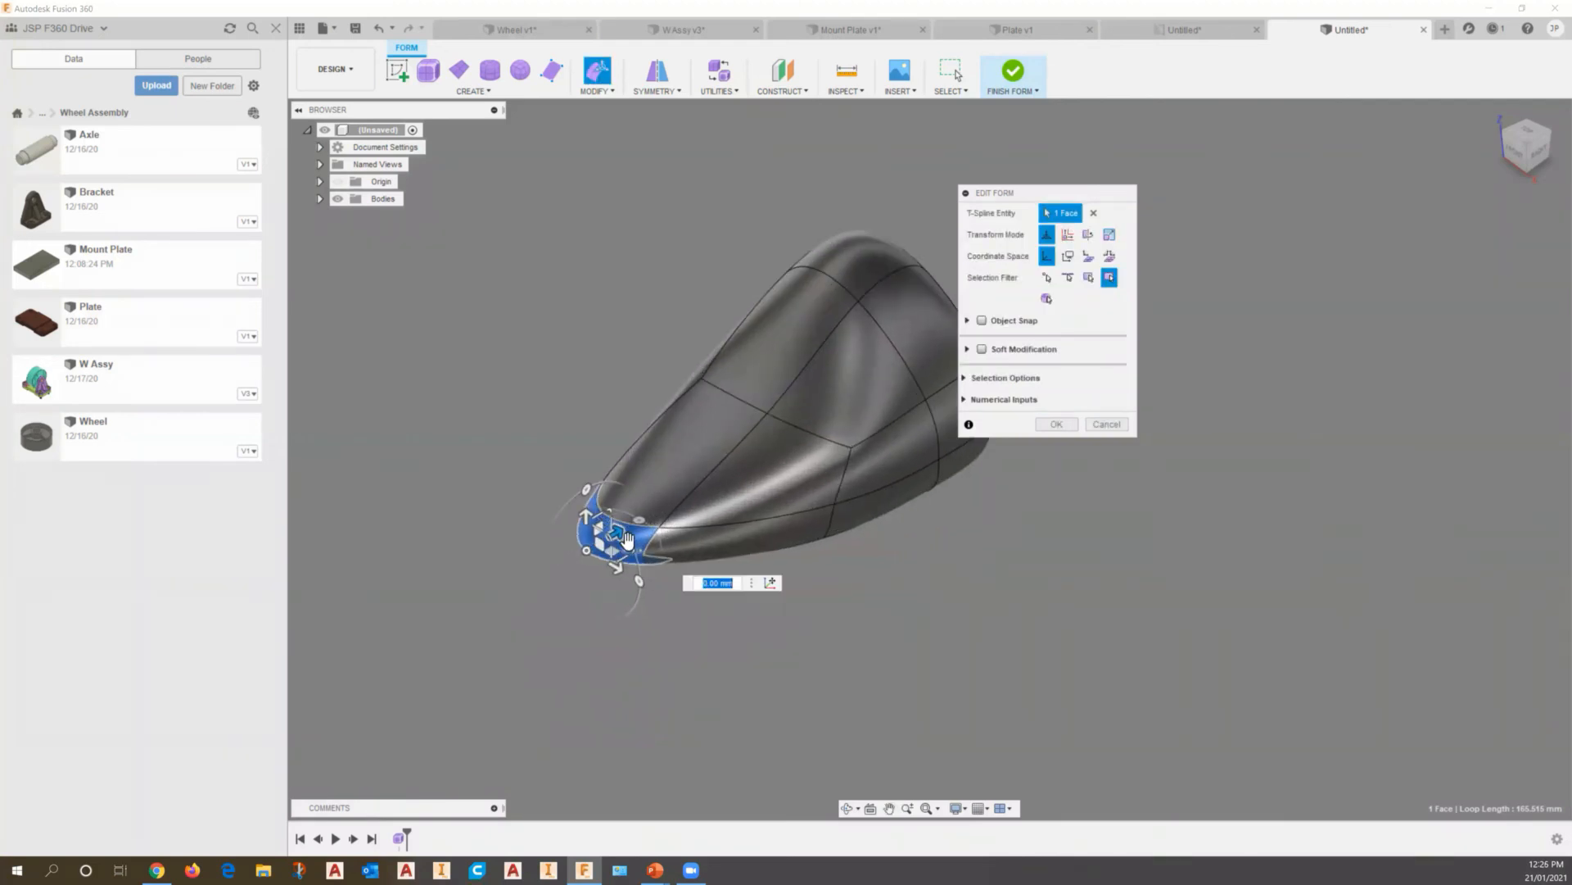
# Reposition the nose's end face by shifting it horizontally and lowering it well below the rest of the body
pyautogui.moveTo(623, 535)
pyautogui.mouseDown()
pyautogui.moveTo(754, 481)
pyautogui.moveTo(665, 501)
pyautogui.moveTo(610, 541)
pyautogui.mouseUp()
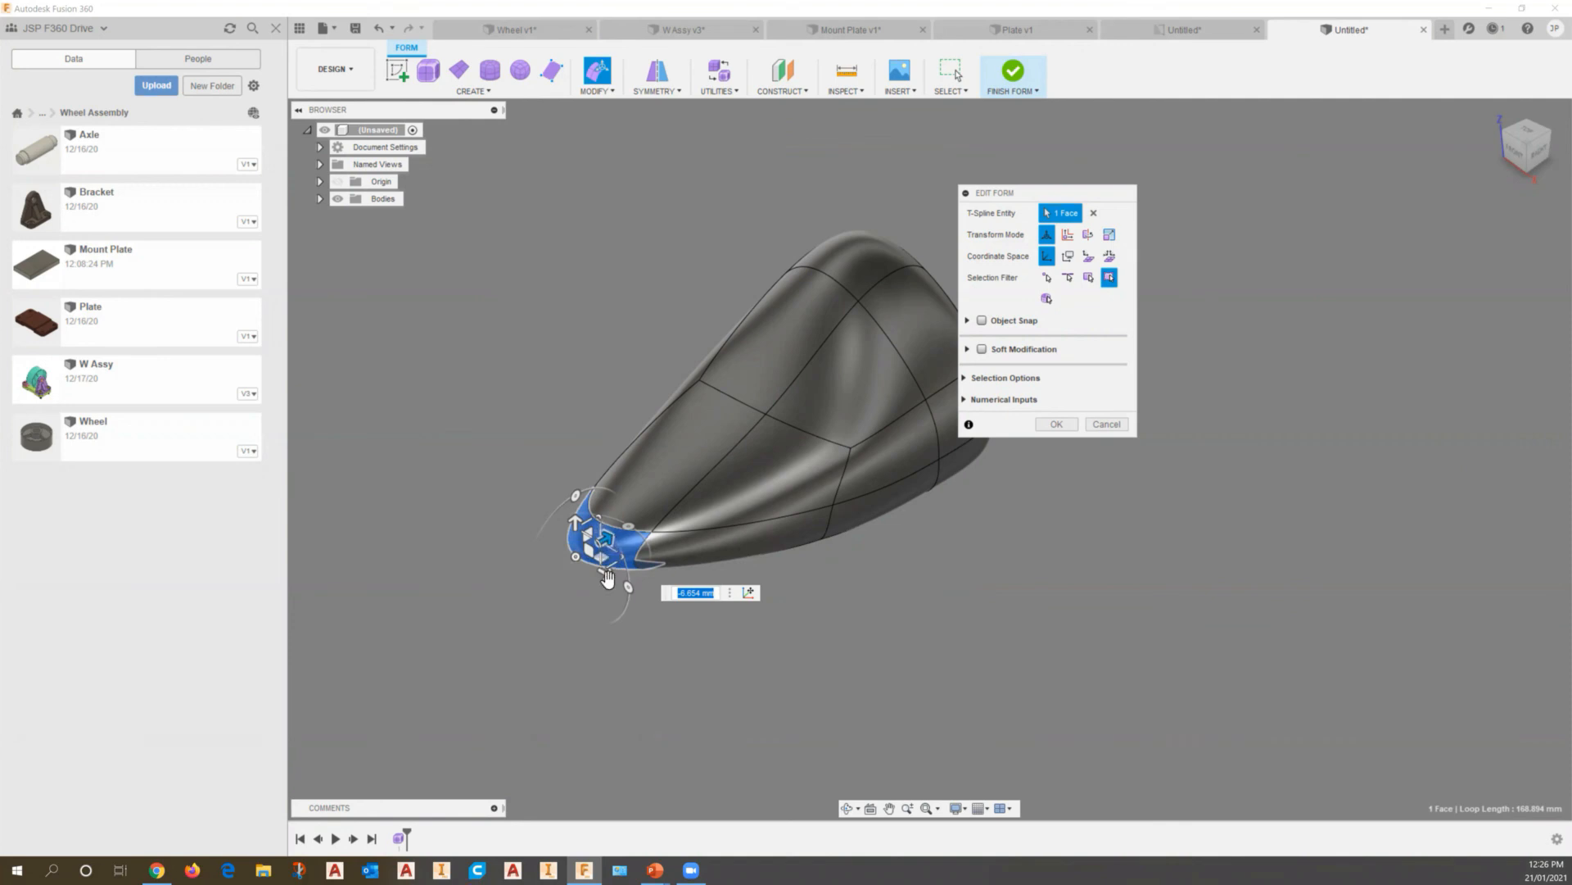
pyautogui.moveTo(614, 582); pyautogui.dragTo(673, 460)
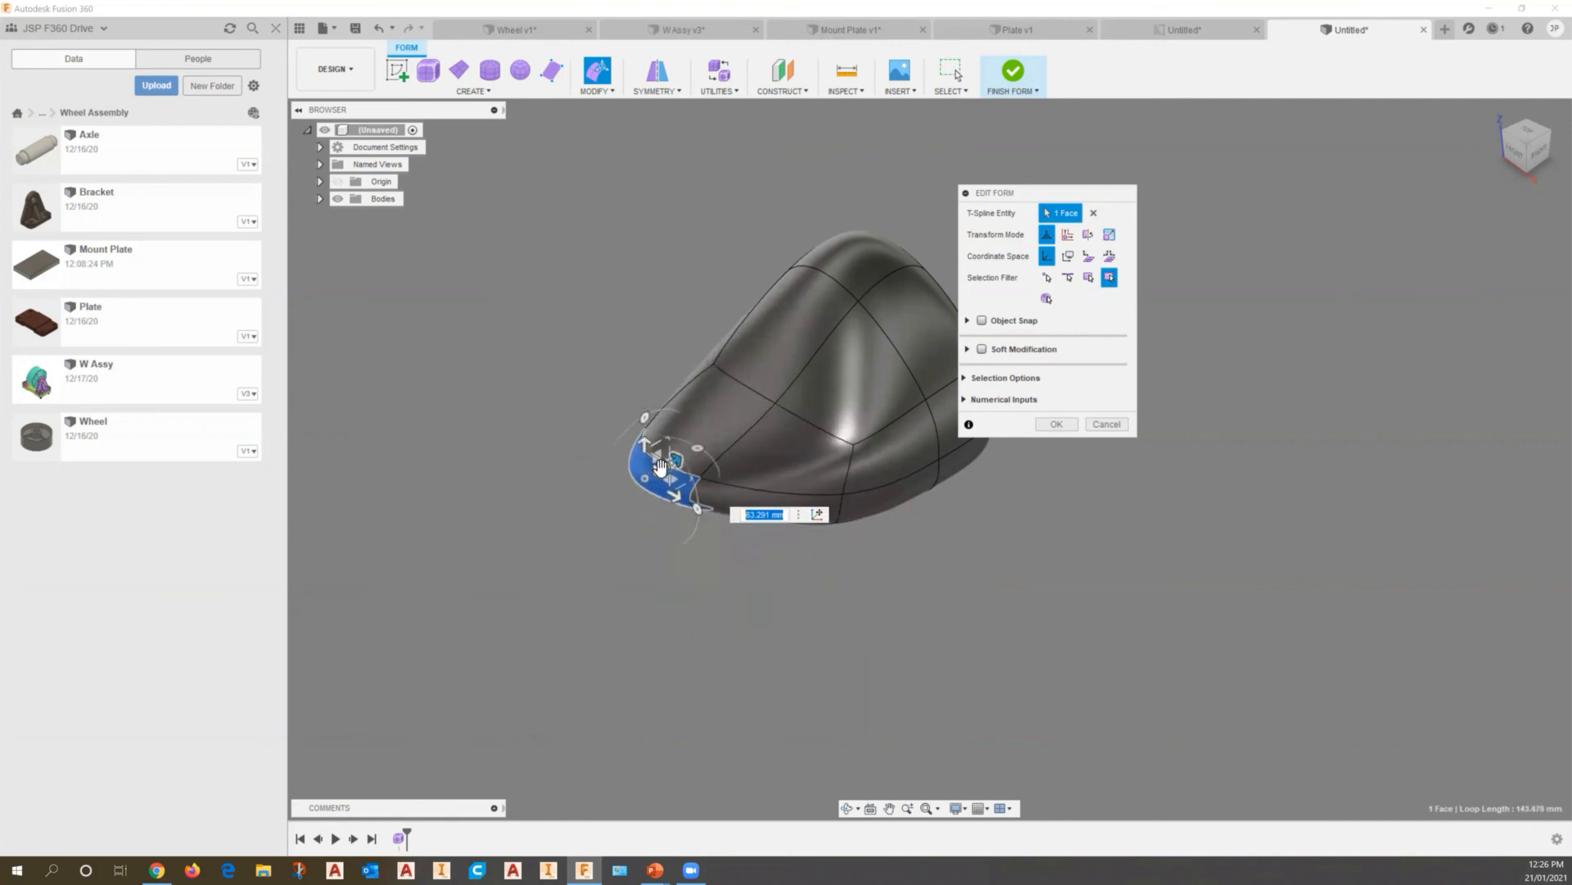
pyautogui.moveTo(644, 447); pyautogui.dragTo(665, 660)
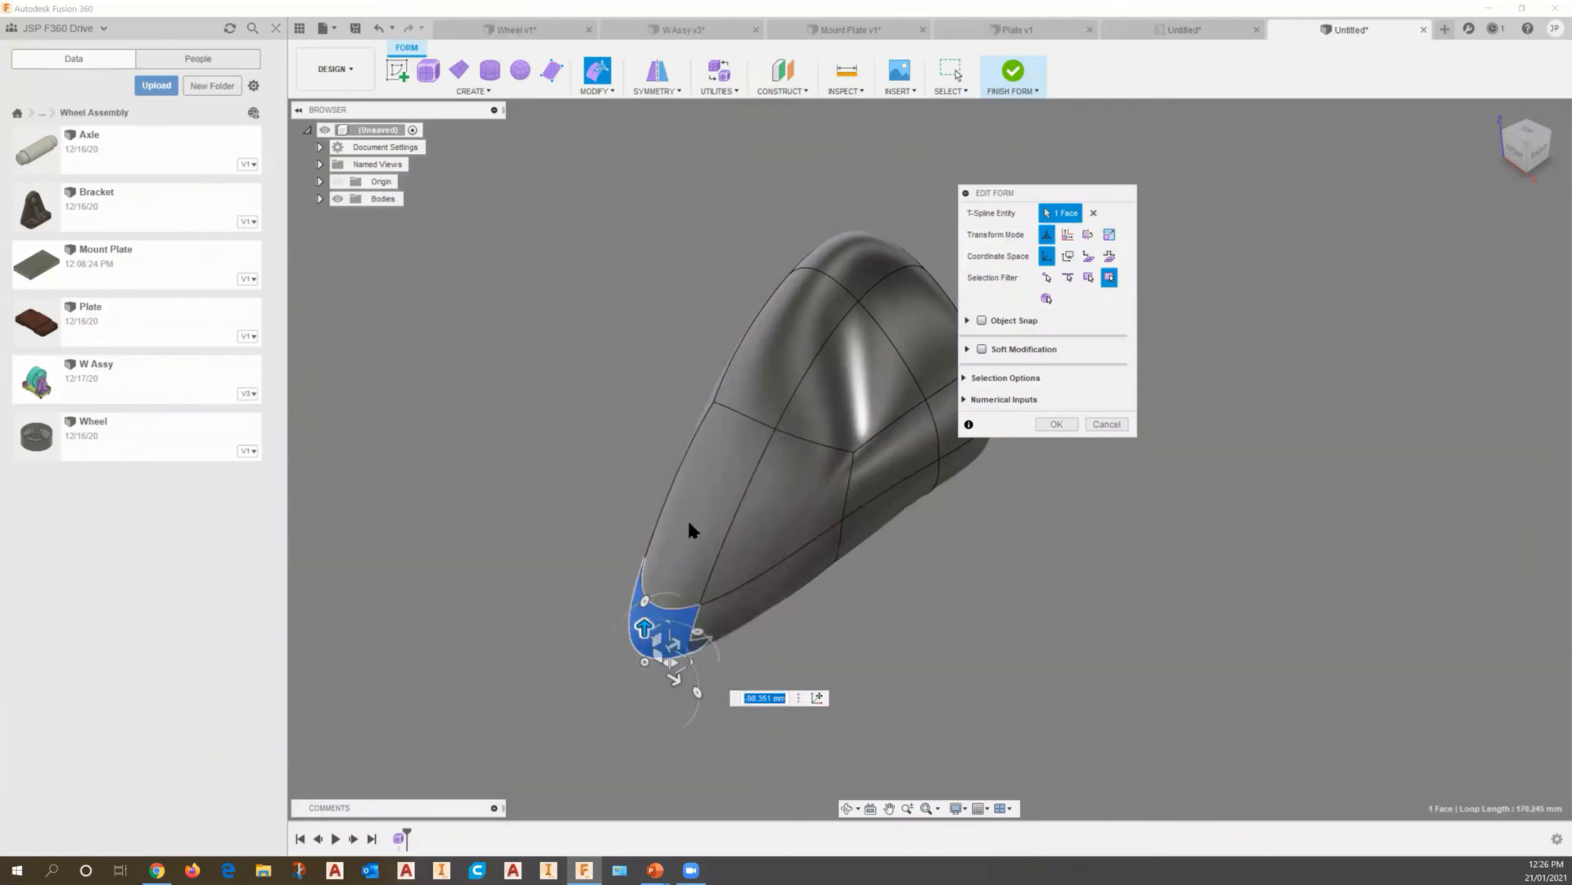
# Push the vertex in the middle of the form's hump inward about 29 mm to make a hollow
pyautogui.keyDown('shift'); pyautogui.moveTo(690, 531); pyautogui.dragTo(695, 376, button='middle'); pyautogui.keyUp('shift')
pyautogui.click(736, 324)
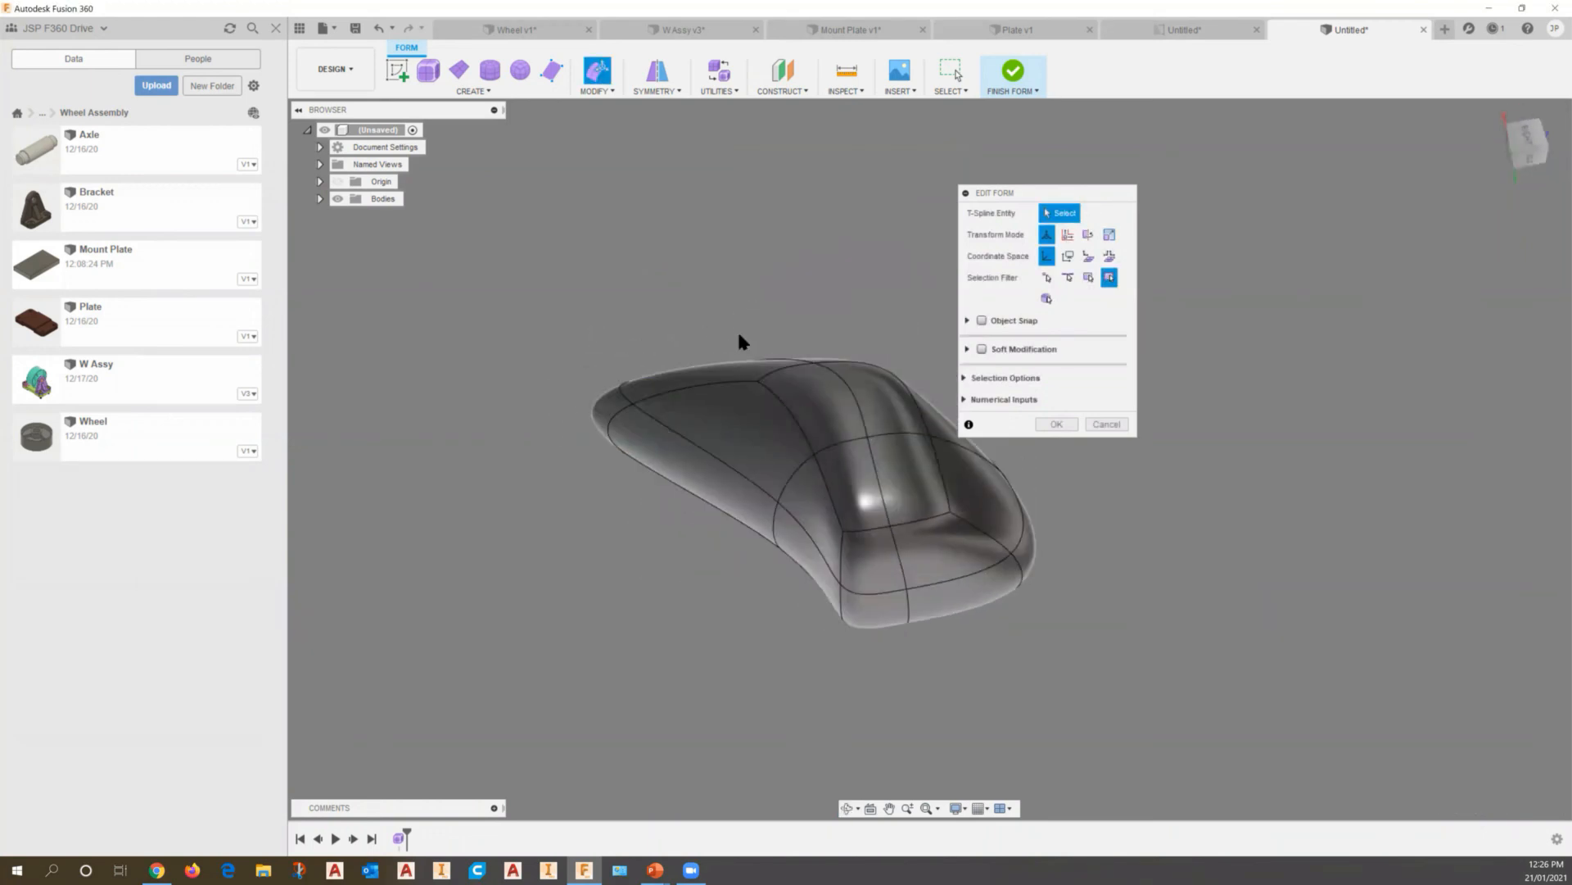
pyautogui.click(867, 437)
pyautogui.moveTo(868, 430)
pyautogui.mouseDown()
pyautogui.moveTo(870, 496)
pyautogui.moveTo(866, 176)
pyautogui.moveTo(852, 405)
pyautogui.moveTo(867, 455)
pyautogui.mouseUp()
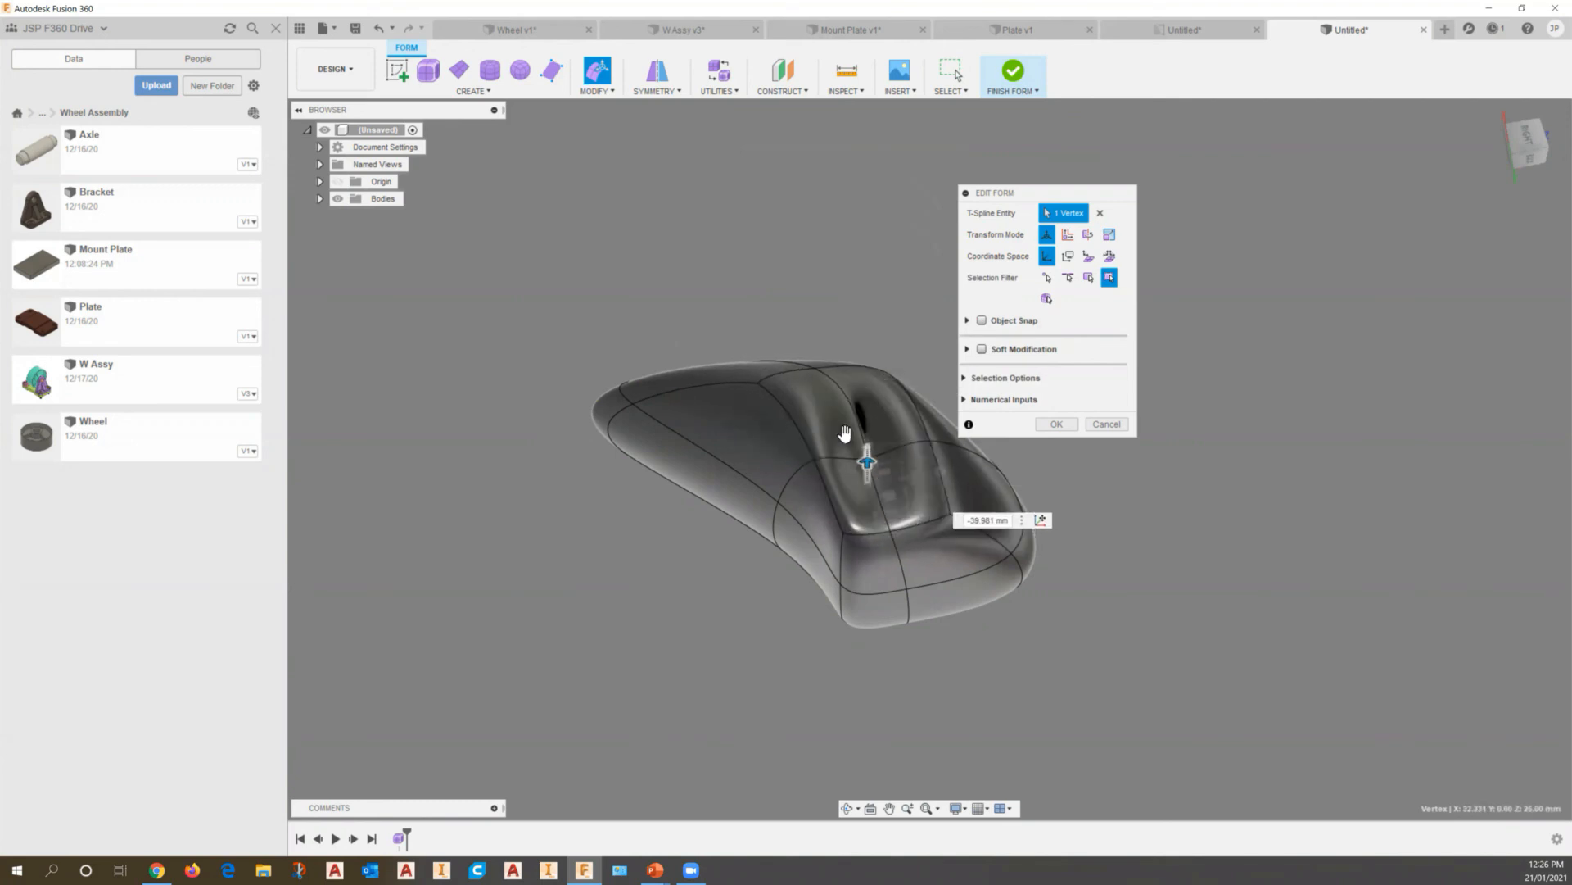
pyautogui.click(854, 347)
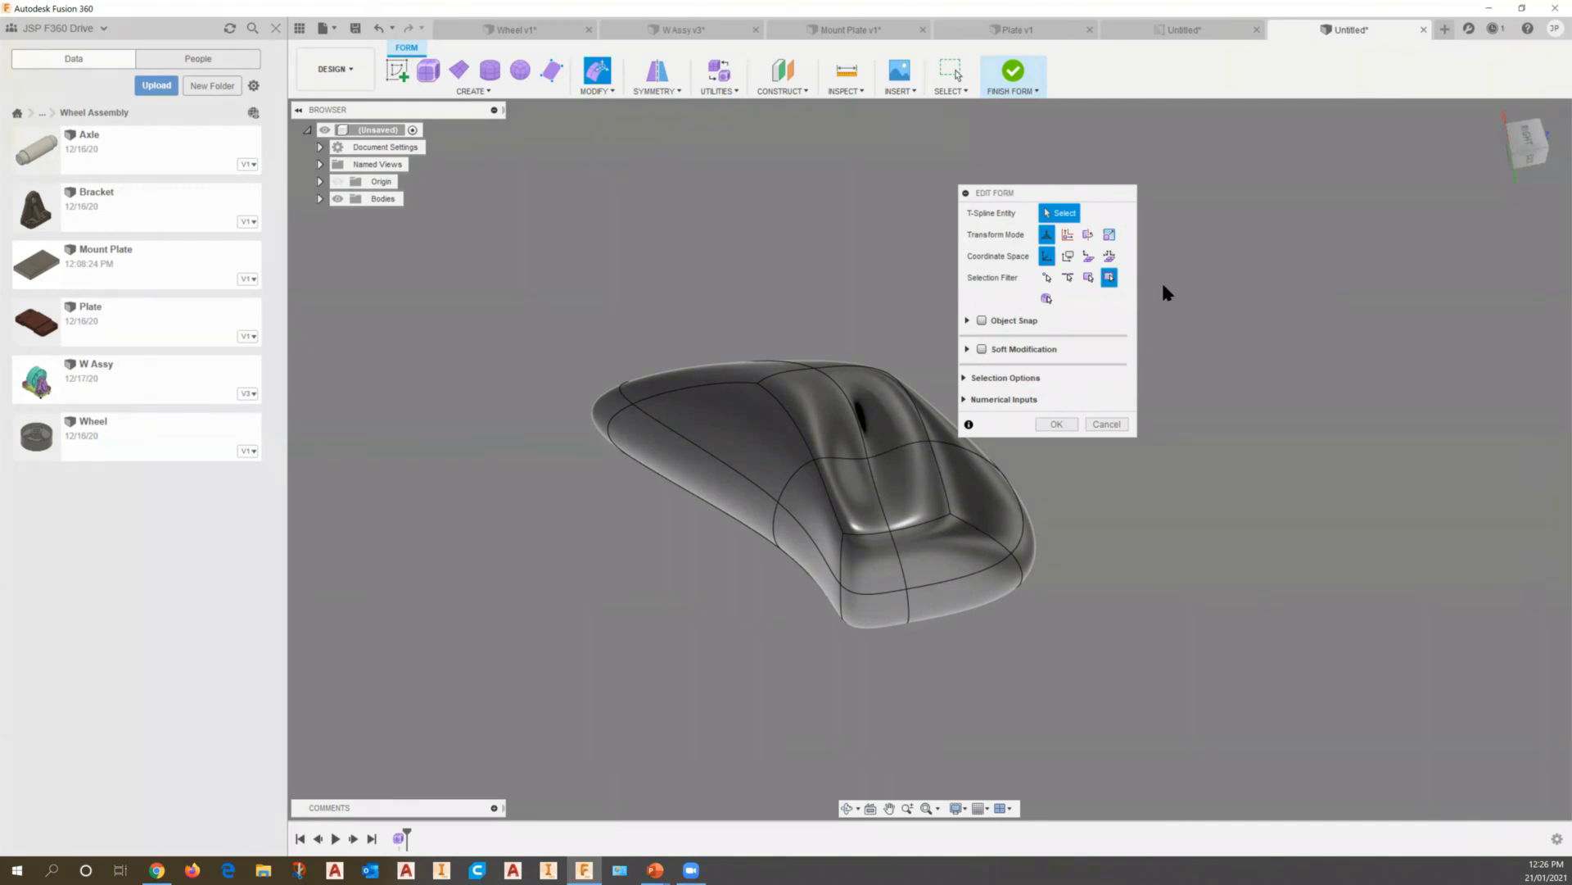
# Pull the long face along the side of the nose outward to widen the form
pyautogui.click(727, 475)
pyautogui.moveTo(751, 473); pyautogui.dragTo(628, 508)
pyautogui.moveTo(653, 422); pyautogui.dragTo(574, 542)
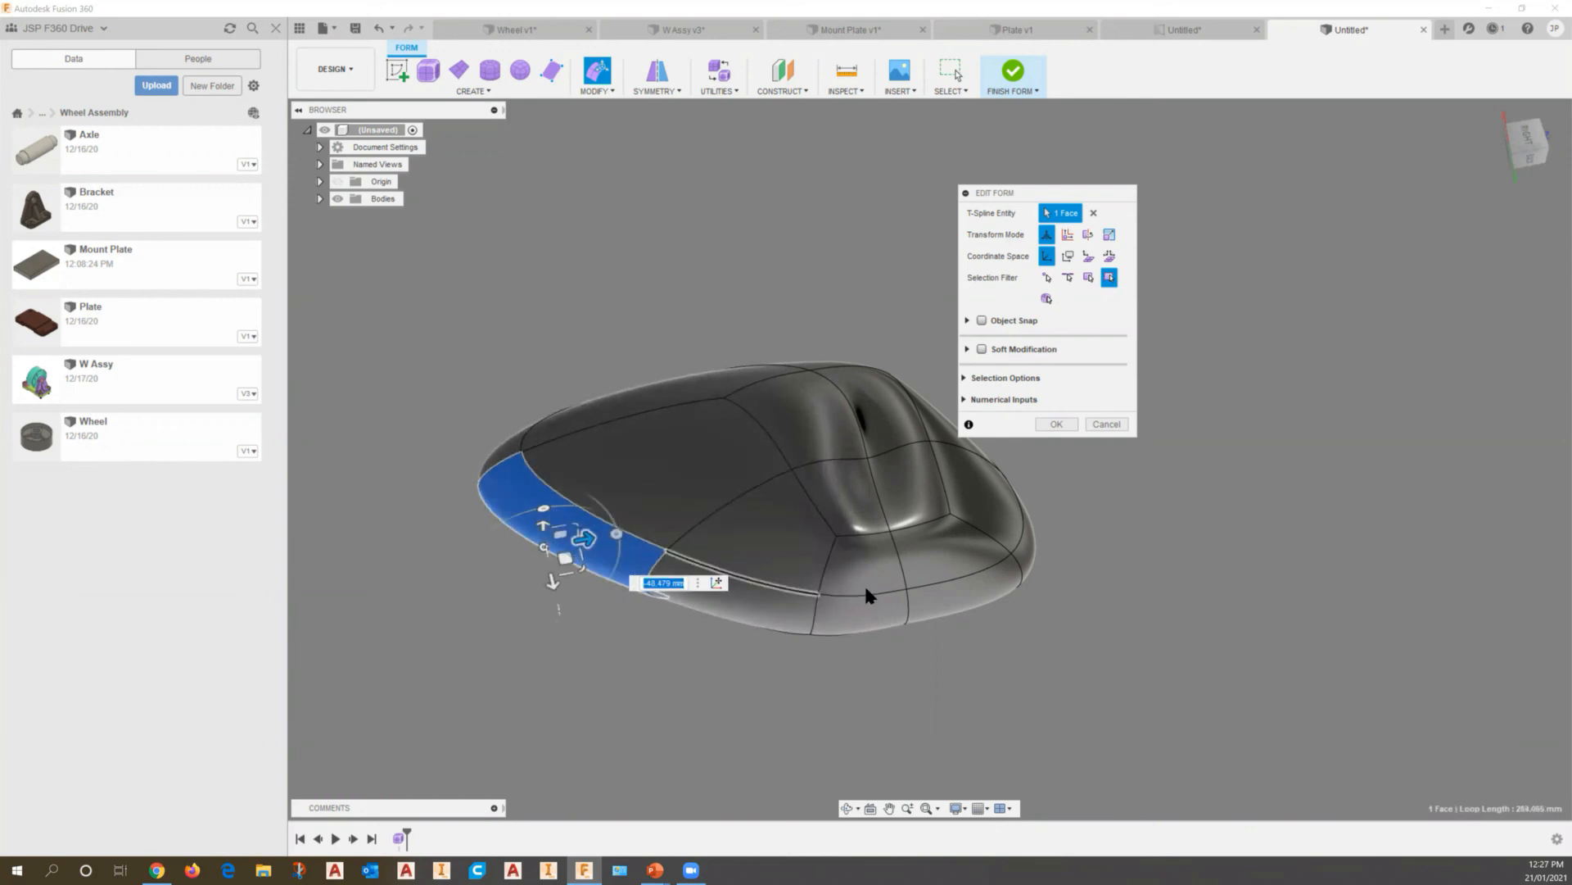
# Pull the large face between the nose and the hump outward by about 47 mm
pyautogui.moveTo(849, 520)
pyautogui.keyDown('shift'); pyautogui.mouseDown(button='middle')
pyautogui.moveTo(823, 471)
pyautogui.moveTo(771, 525)
pyautogui.moveTo(752, 627)
pyautogui.moveTo(721, 606)
pyautogui.moveTo(698, 561)
pyautogui.moveTo(822, 525)
pyautogui.mouseUp(button='middle'); pyautogui.keyUp('shift')
pyautogui.click(706, 490)
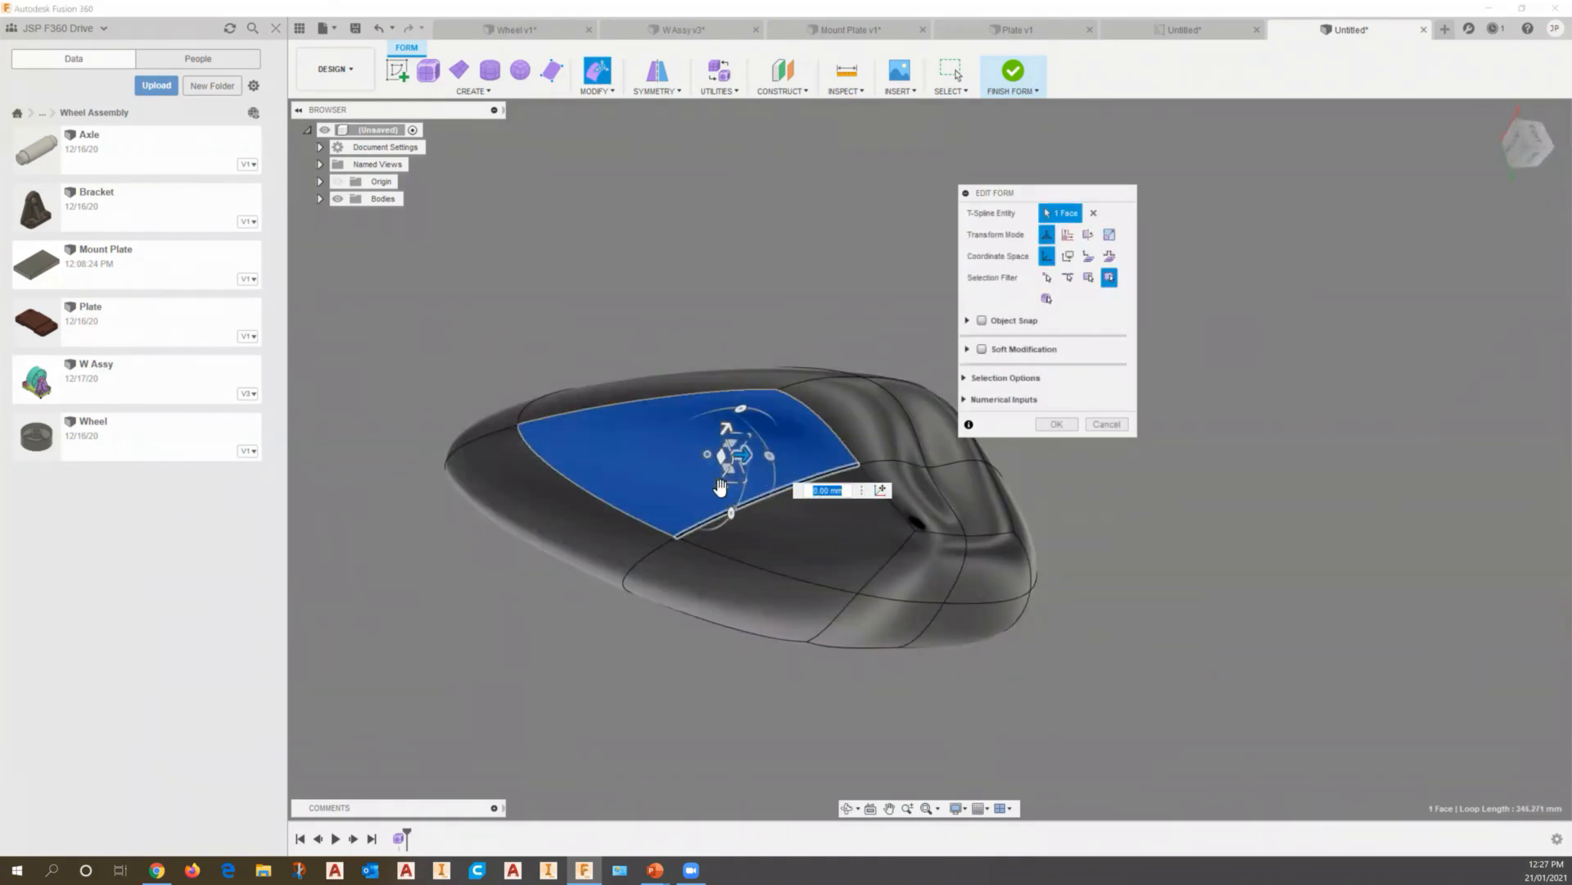
pyautogui.moveTo(719, 487); pyautogui.dragTo(675, 421)
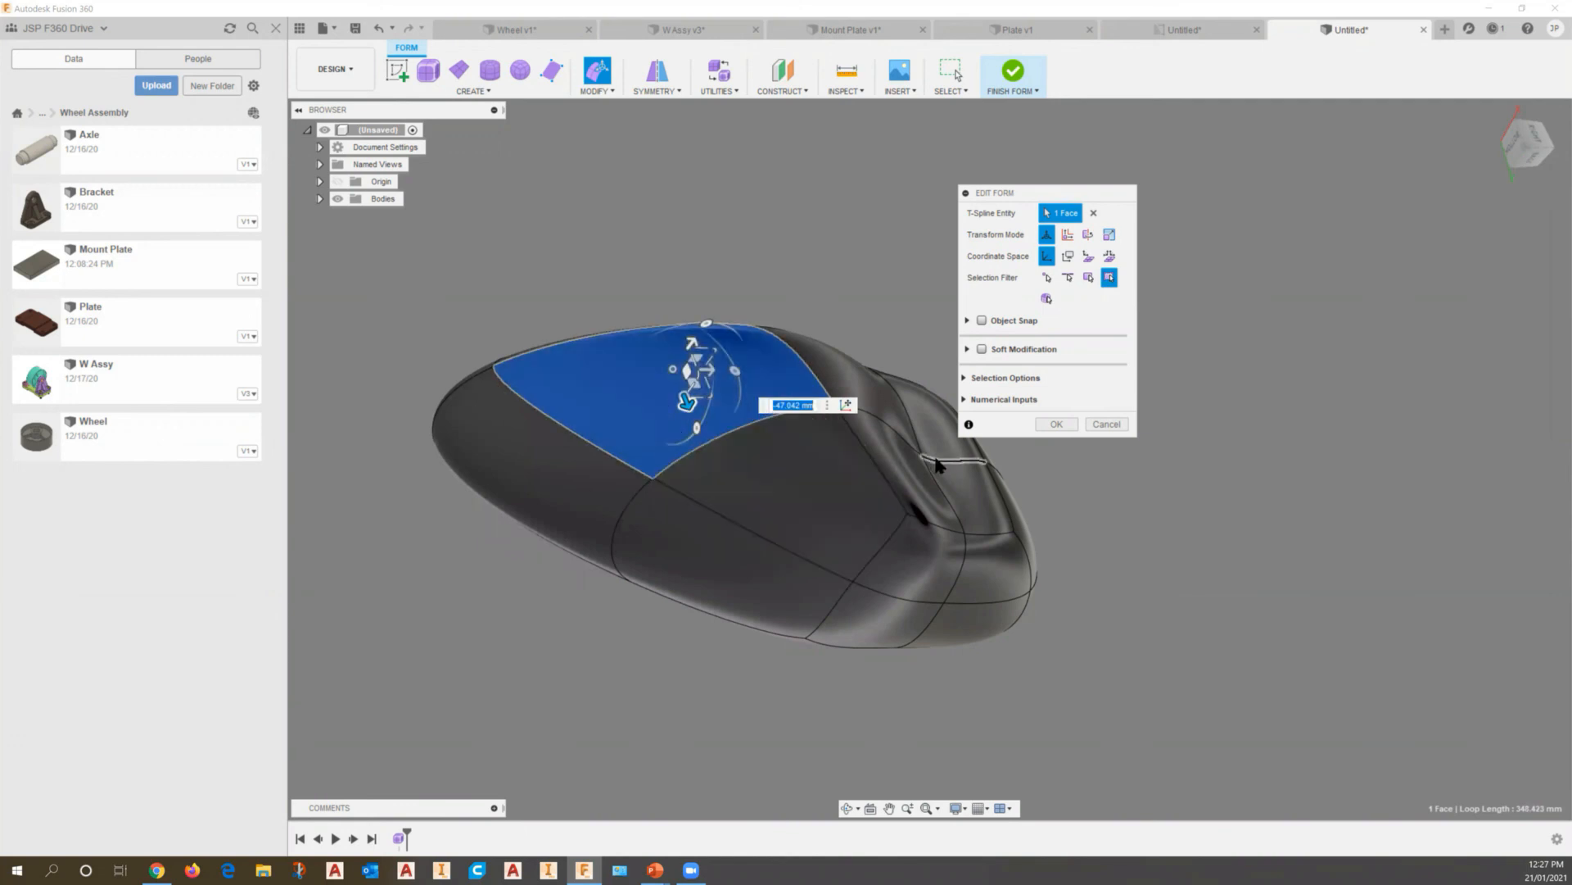
# Accept the pulled face edit on the form and examine the sculpted body from several sides
pyautogui.click(1042, 428)
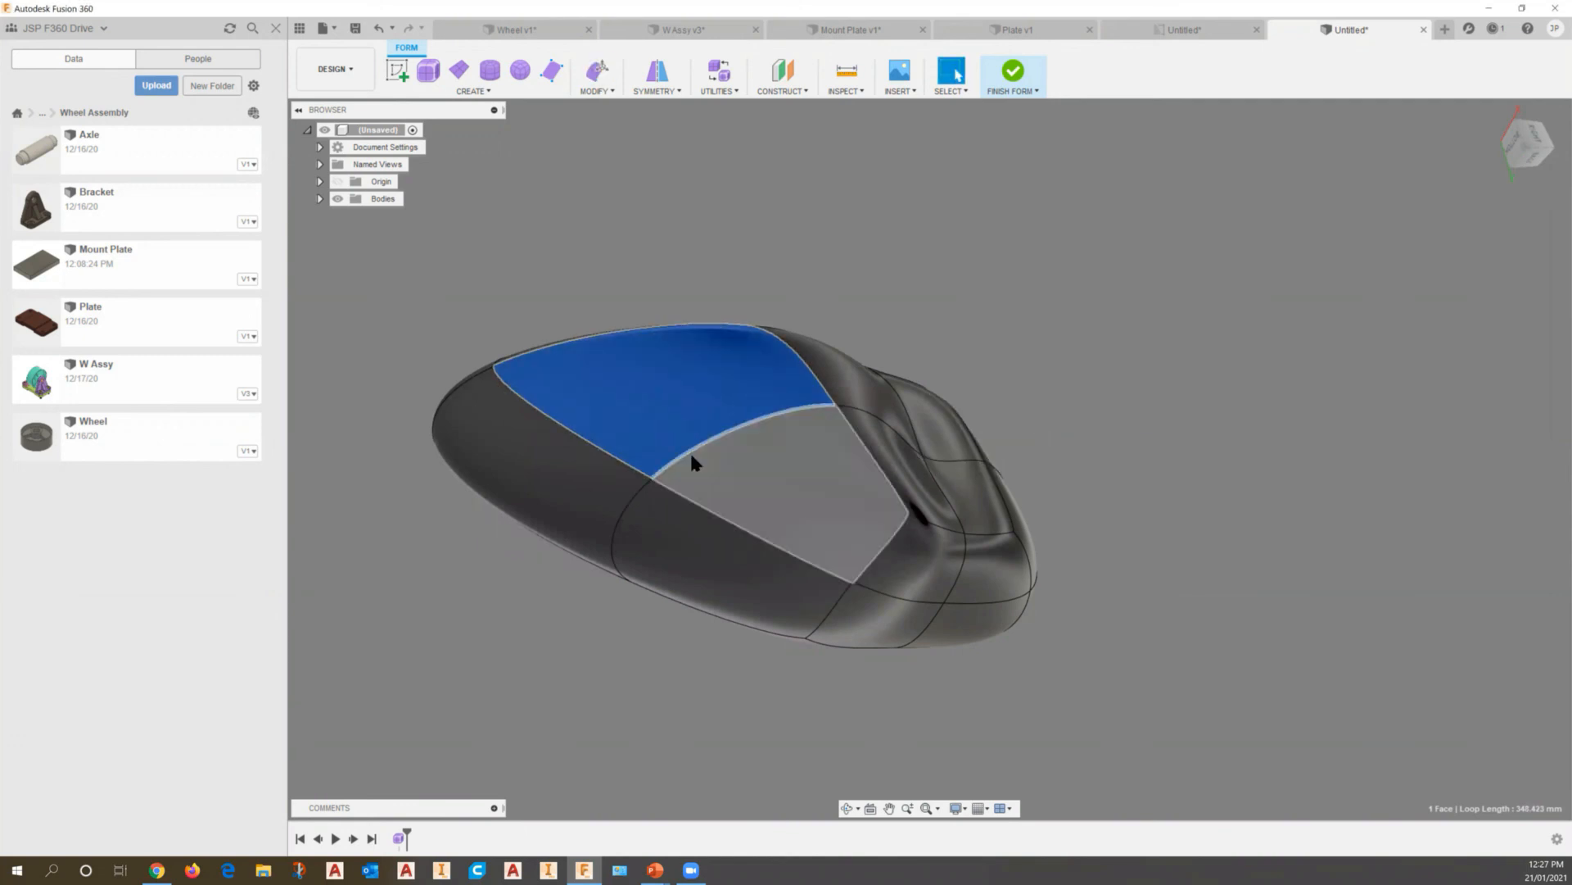
pyautogui.keyDown('shift'); pyautogui.moveTo(725, 488); pyautogui.dragTo(756, 439, button='middle'); pyautogui.keyUp('shift')
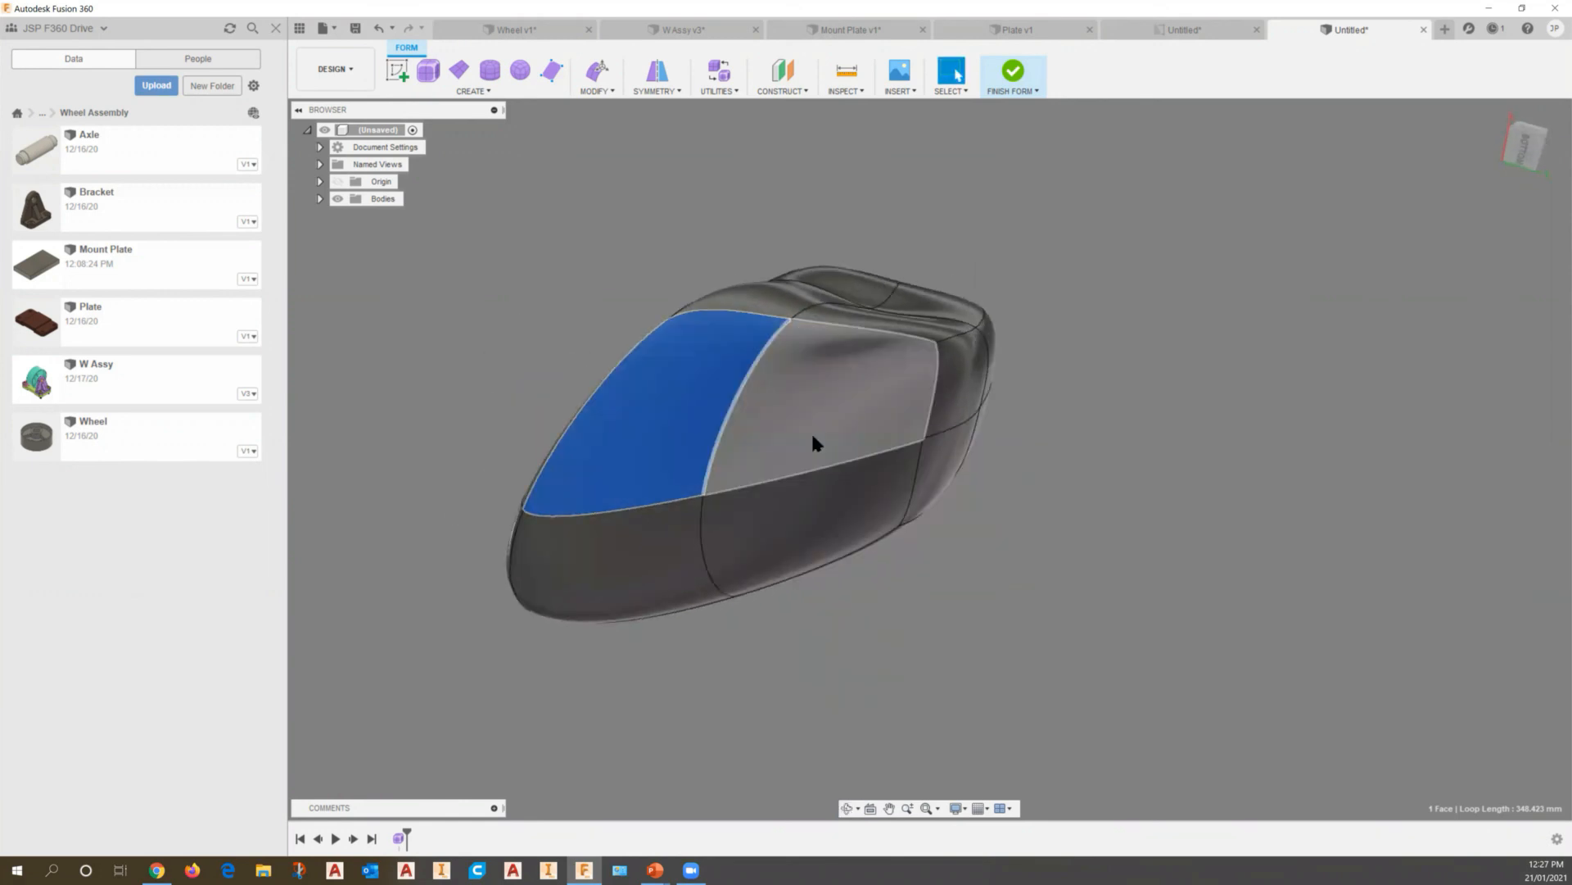
pyautogui.scroll(3, 811, 439)
pyautogui.scroll(-3, 813, 436)
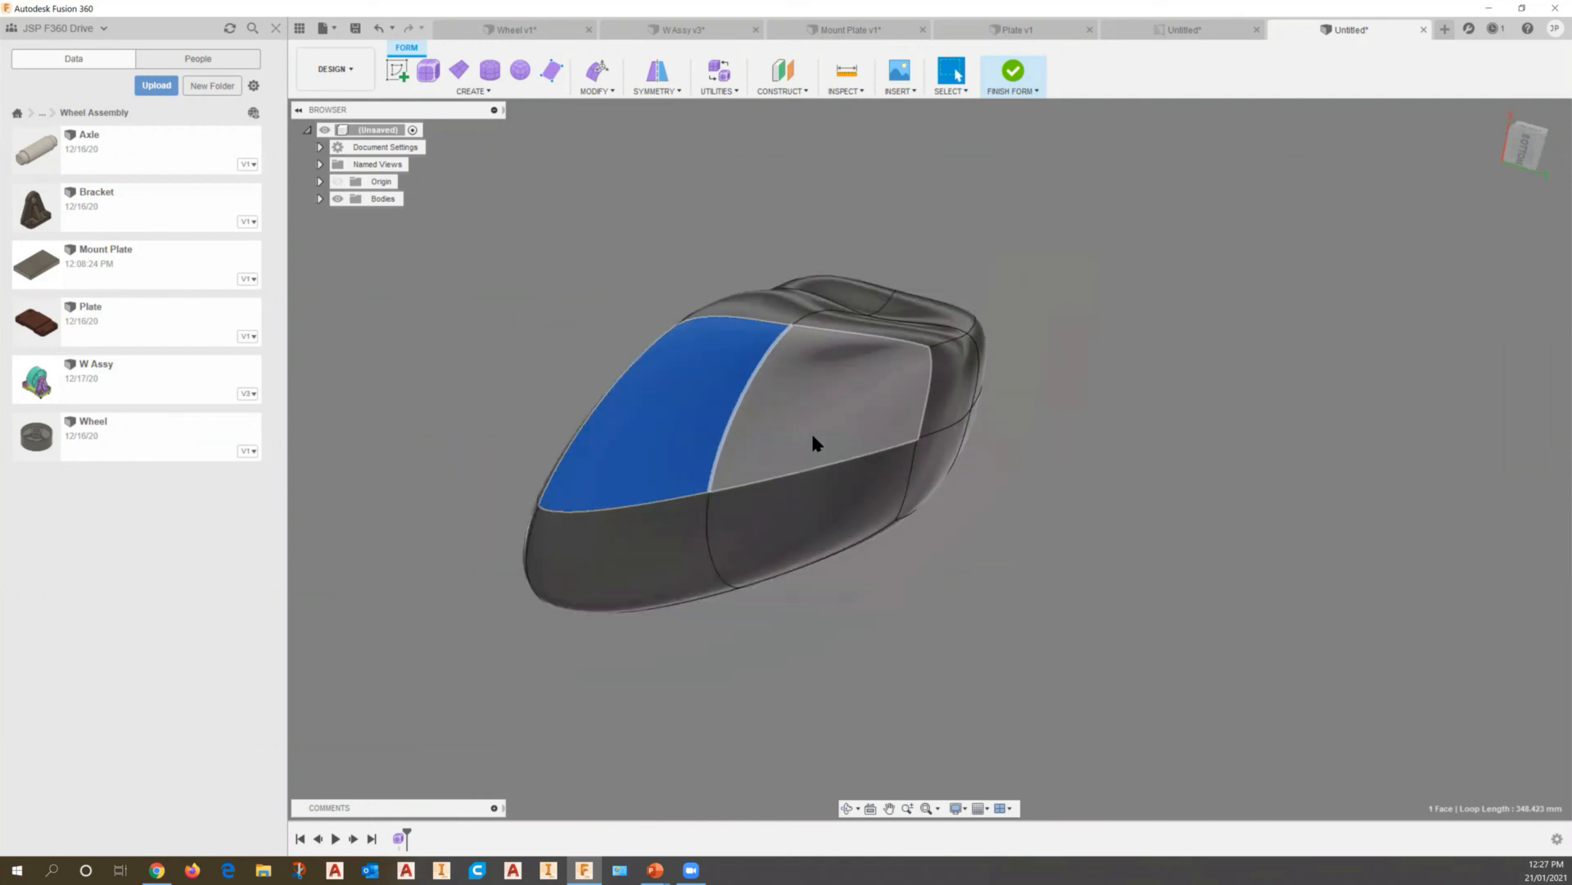
pyautogui.scroll(-3, 812, 437)
pyautogui.keyDown('shift'); pyautogui.moveTo(819, 385); pyautogui.dragTo(755, 455, button='middle'); pyautogui.keyUp('shift')
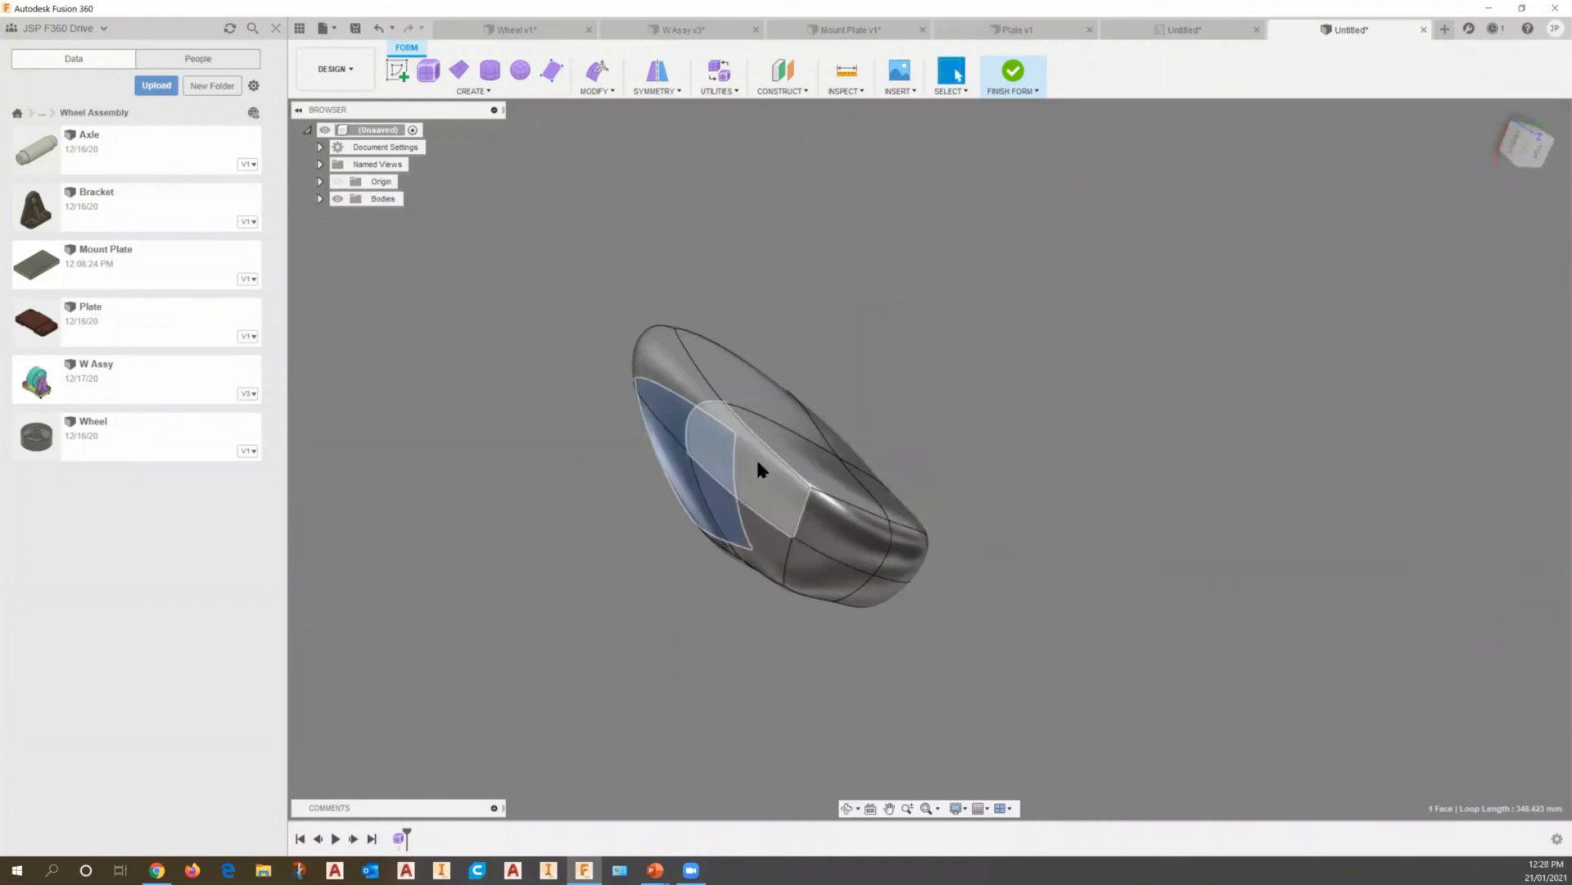
pyautogui.click(762, 448)
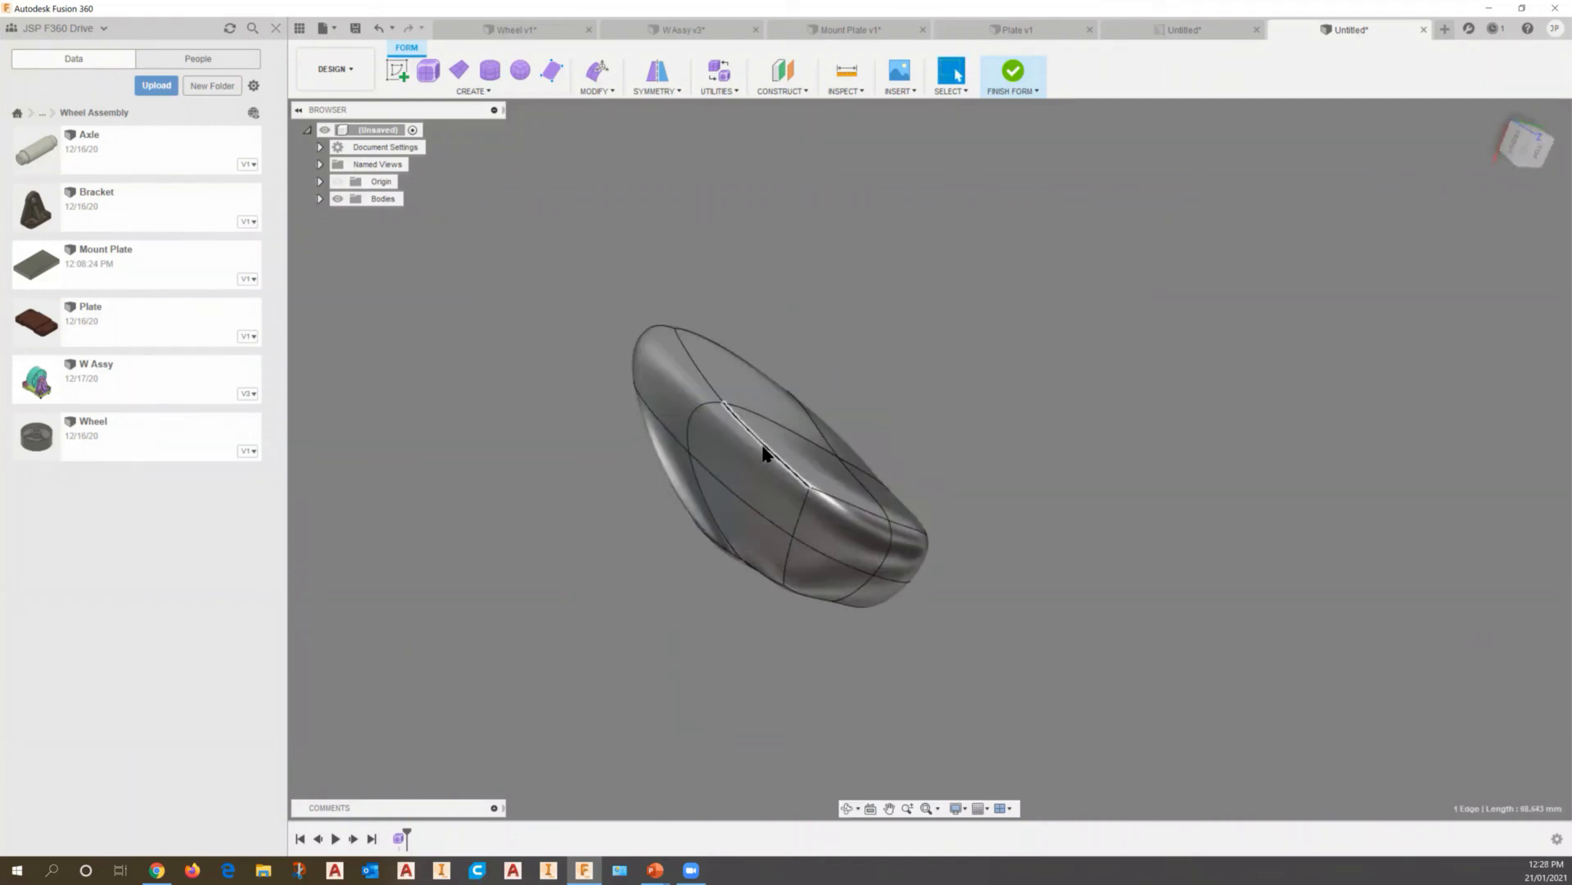
pyautogui.keyDown('shift'); pyautogui.moveTo(917, 434); pyautogui.dragTo(664, 319, button='middle'); pyautogui.keyUp('shift')
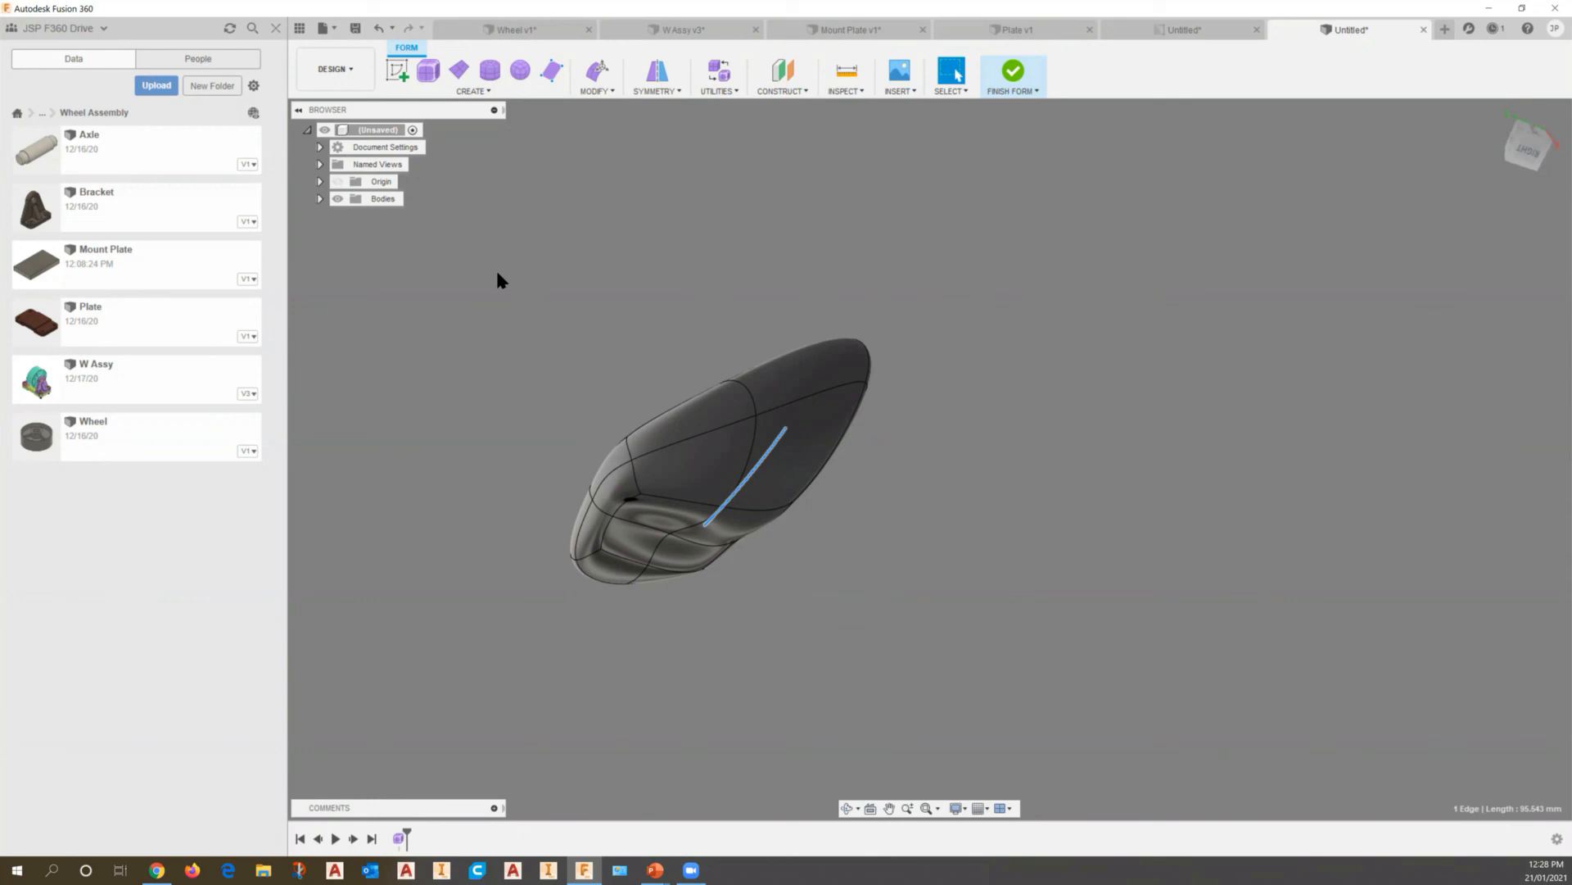
# Review the available workspaces, including the options for creating a drawing from a design or an animation
pyautogui.click(350, 72)
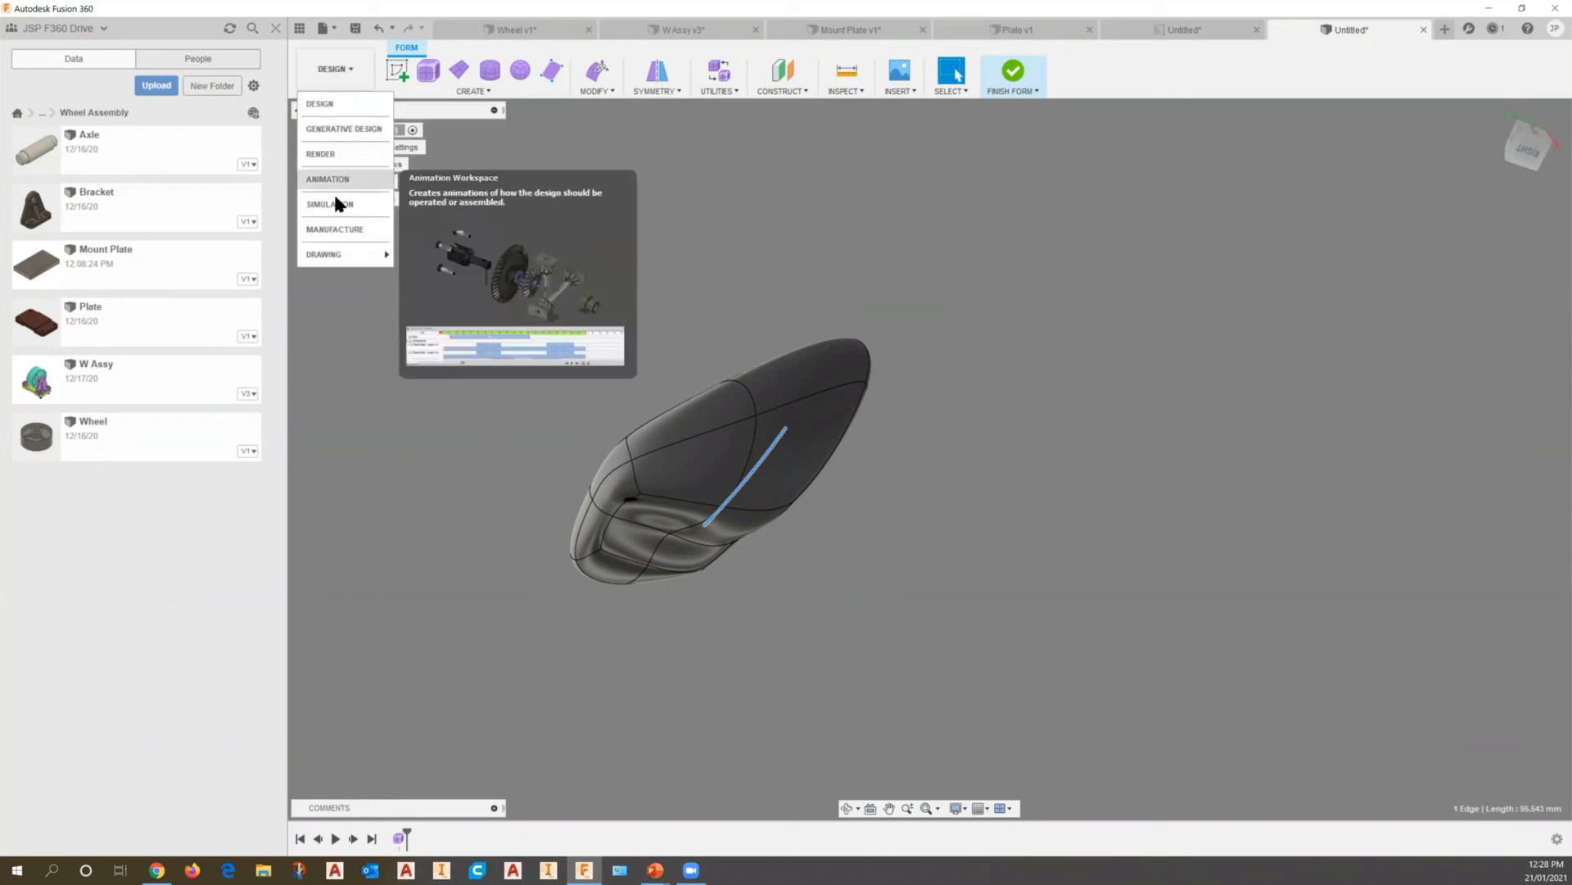
pyautogui.moveTo(328, 261)
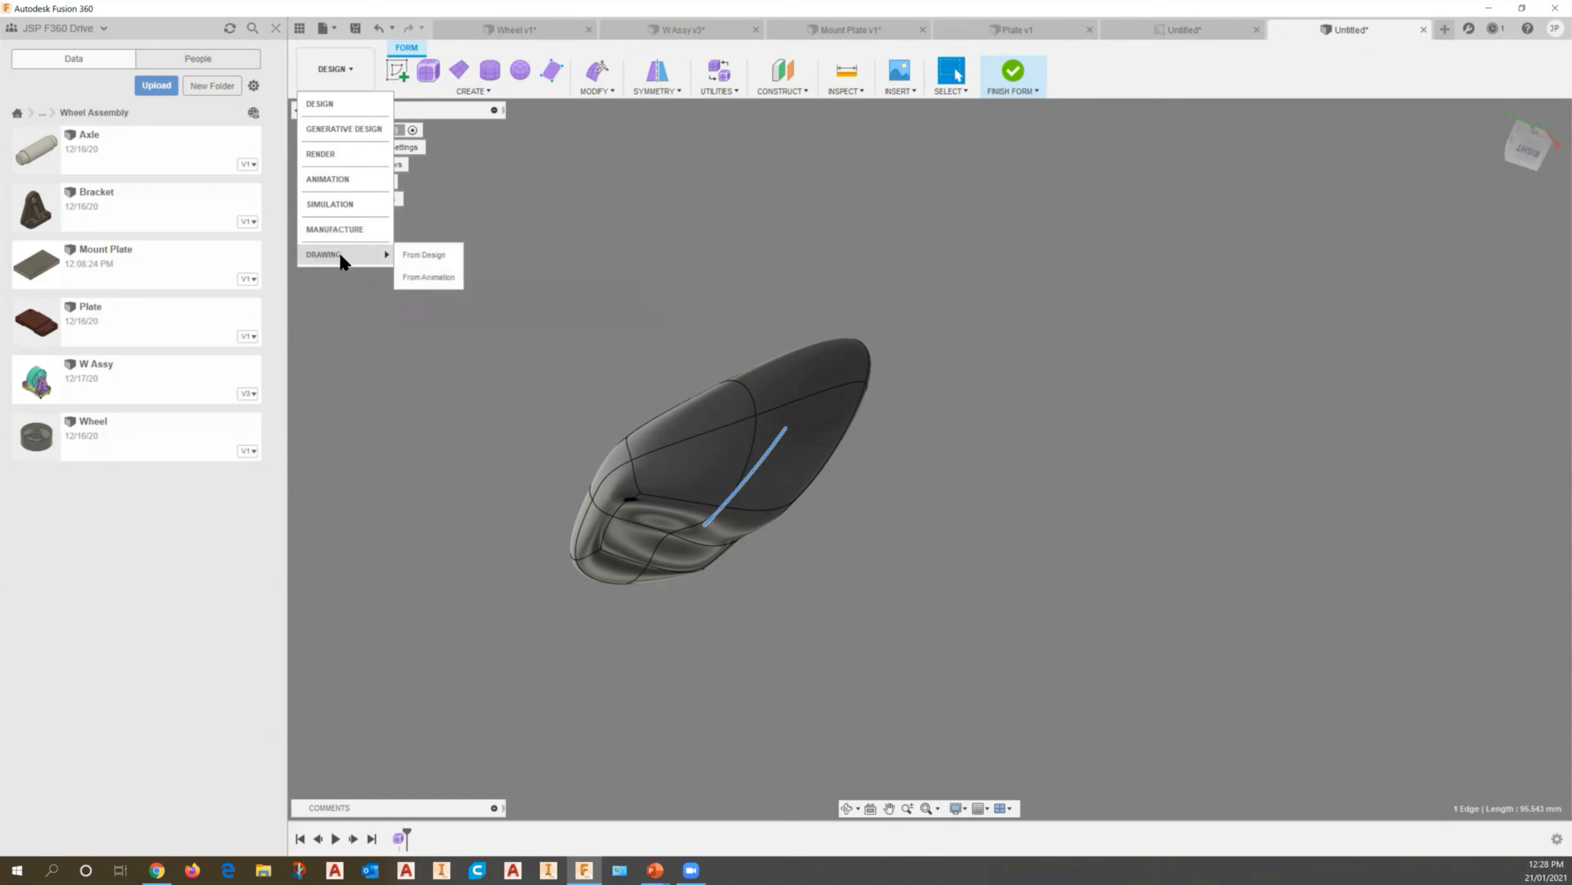
pyautogui.click(424, 258)
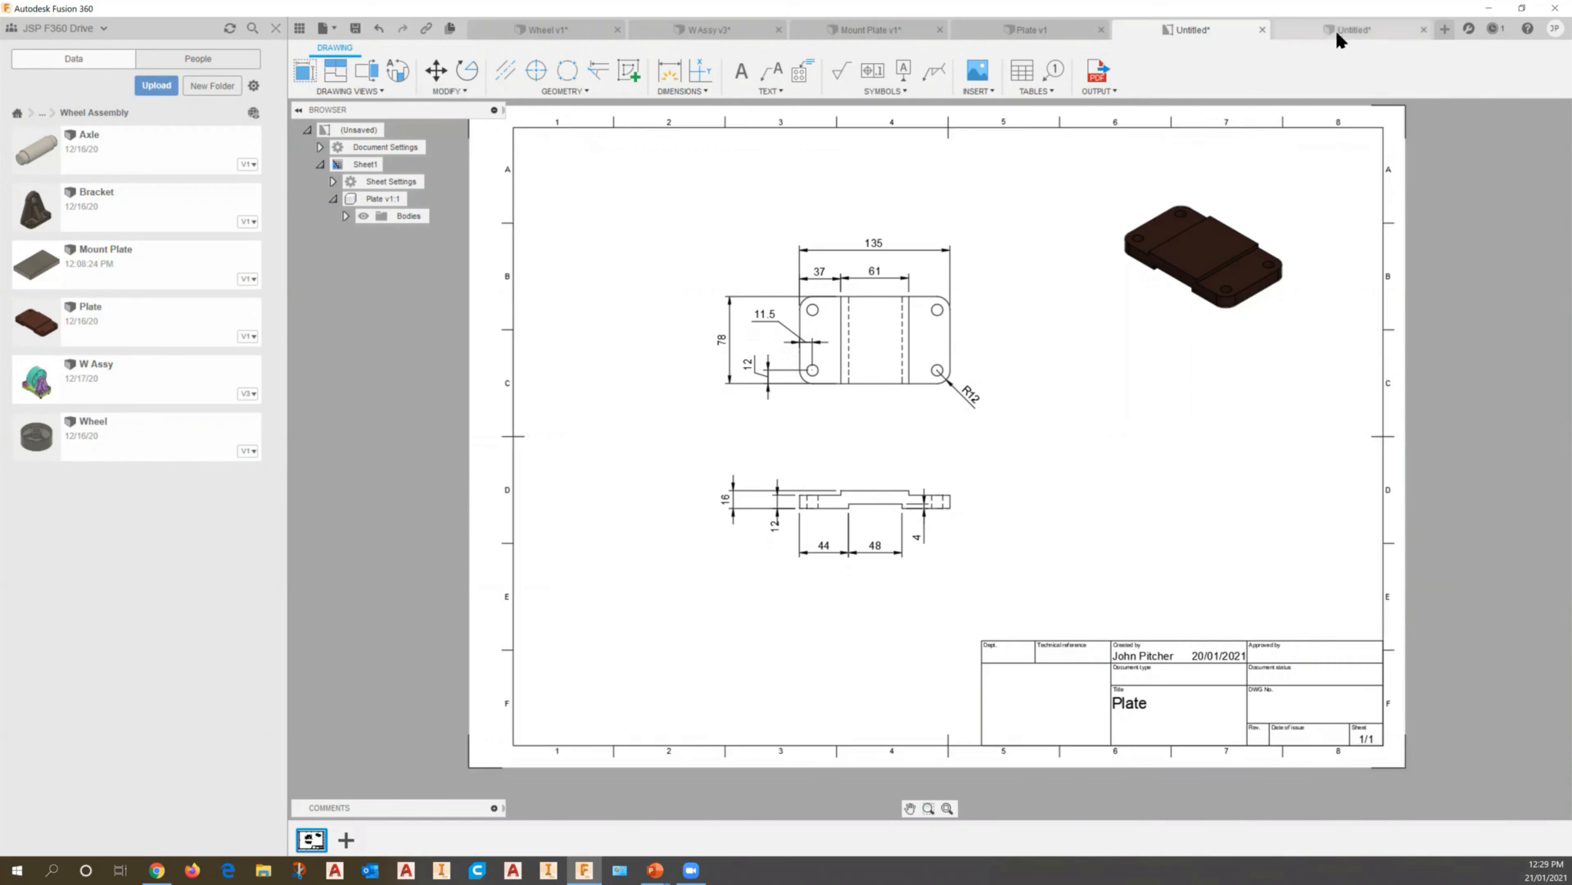
# Compare the Plate model with its dimensioned drawing and return to the sculpted form design
pyautogui.click(1074, 23)
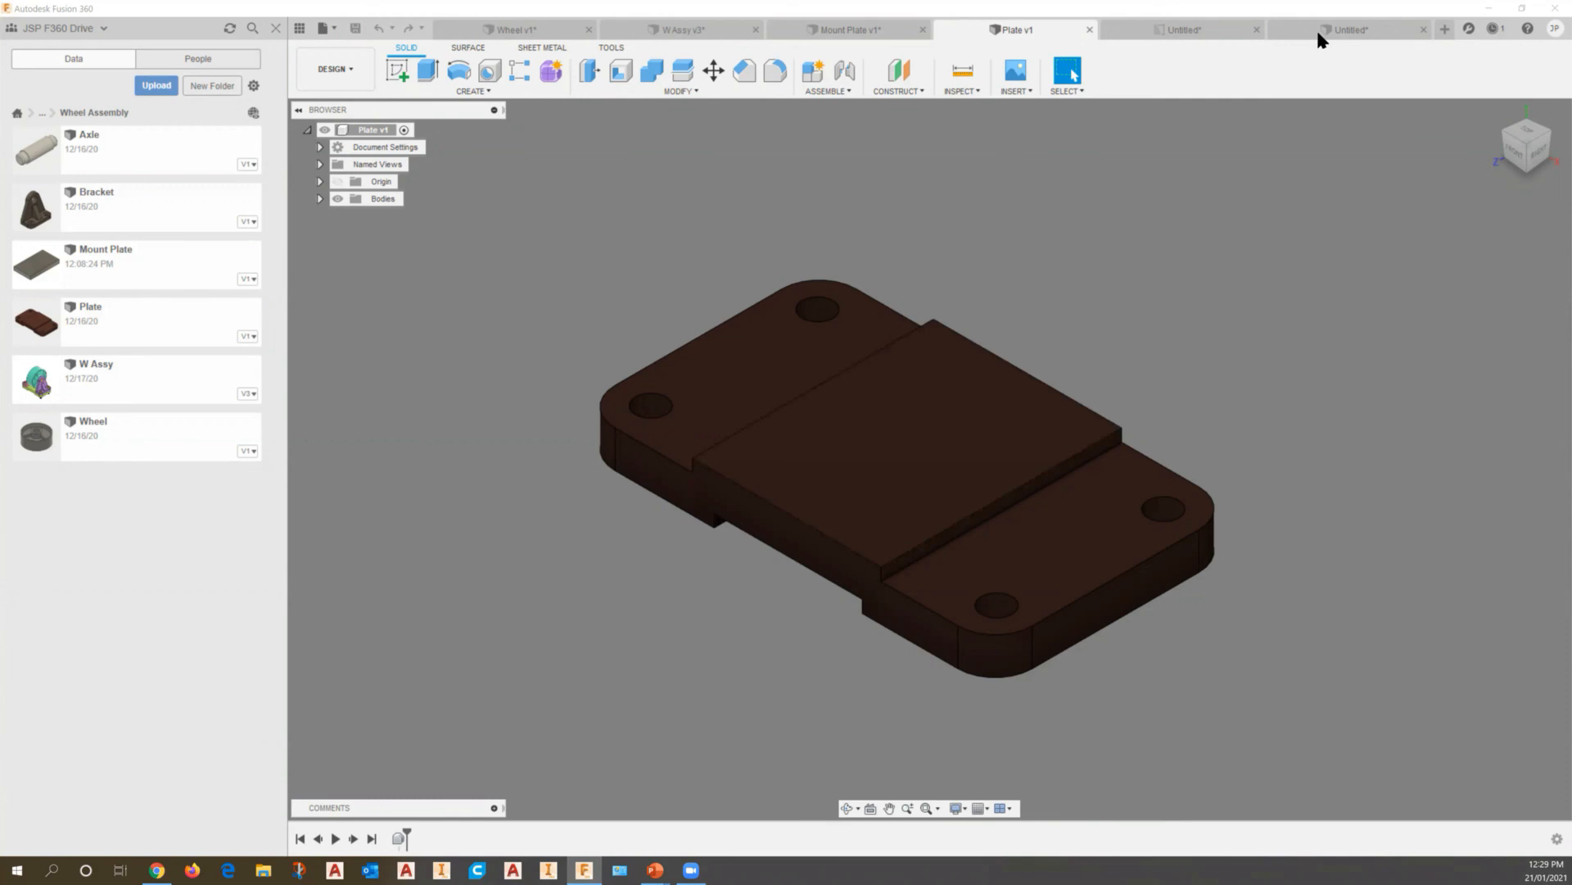
pyautogui.click(1202, 29)
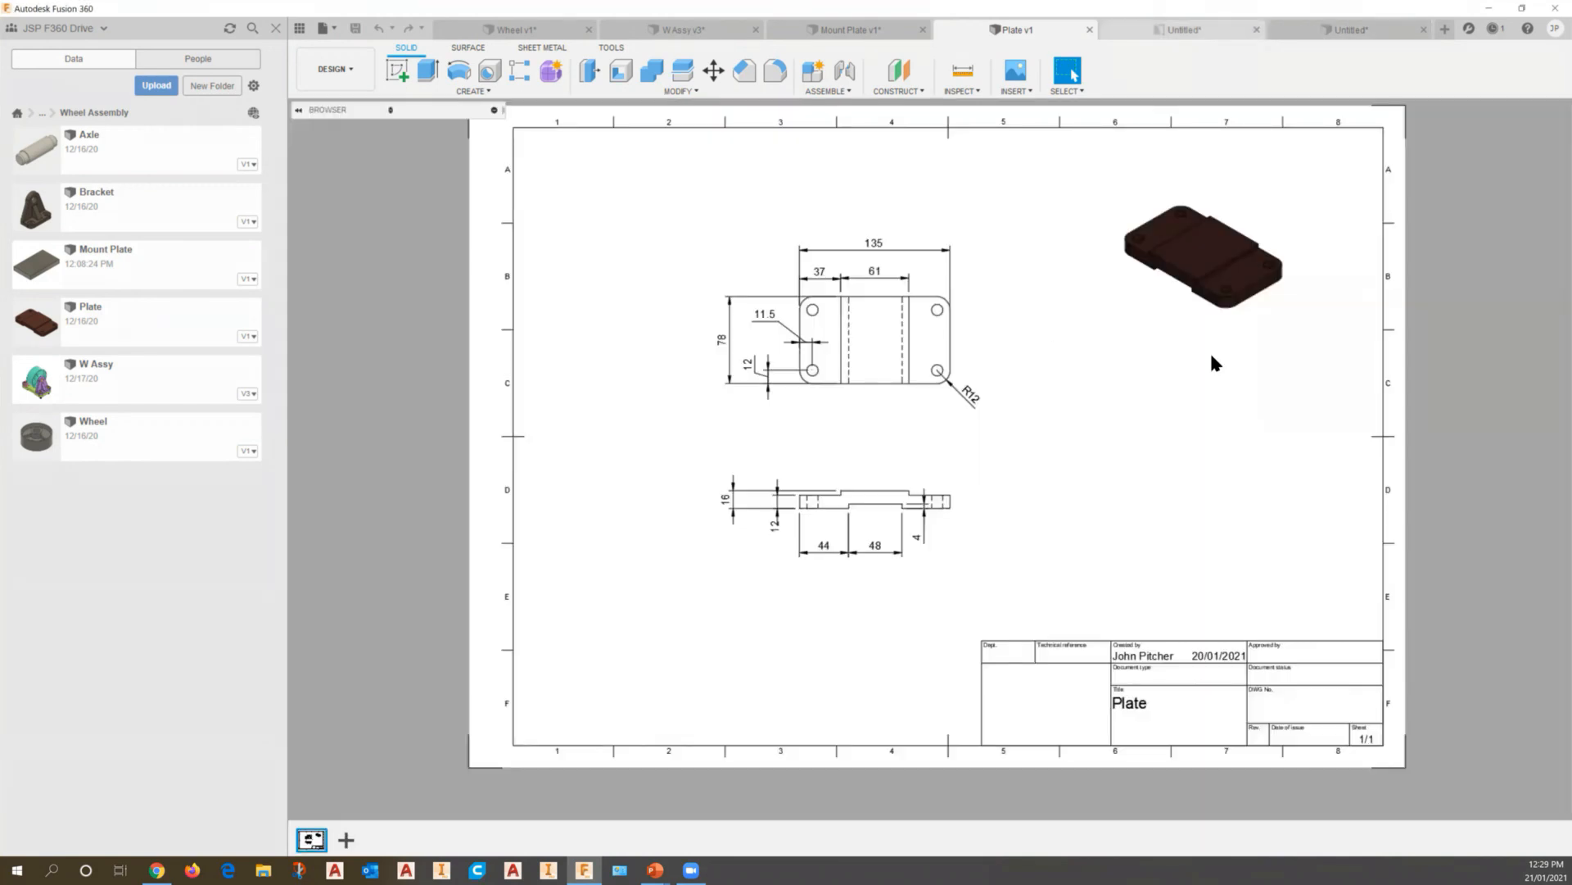
pyautogui.click(1356, 33)
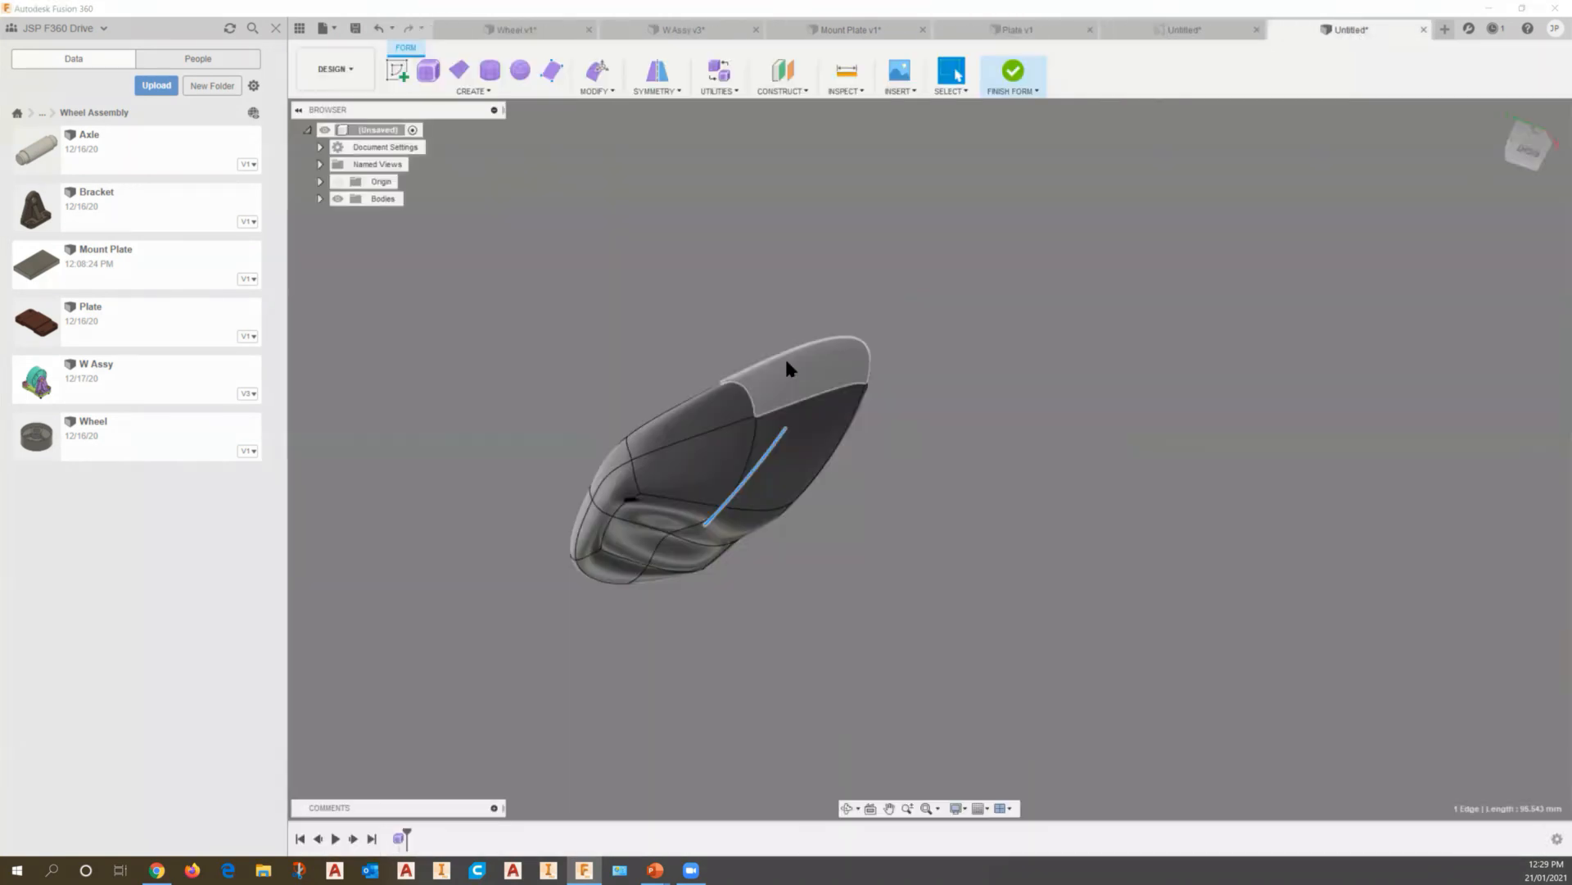
pyautogui.scroll(2, 784, 408)
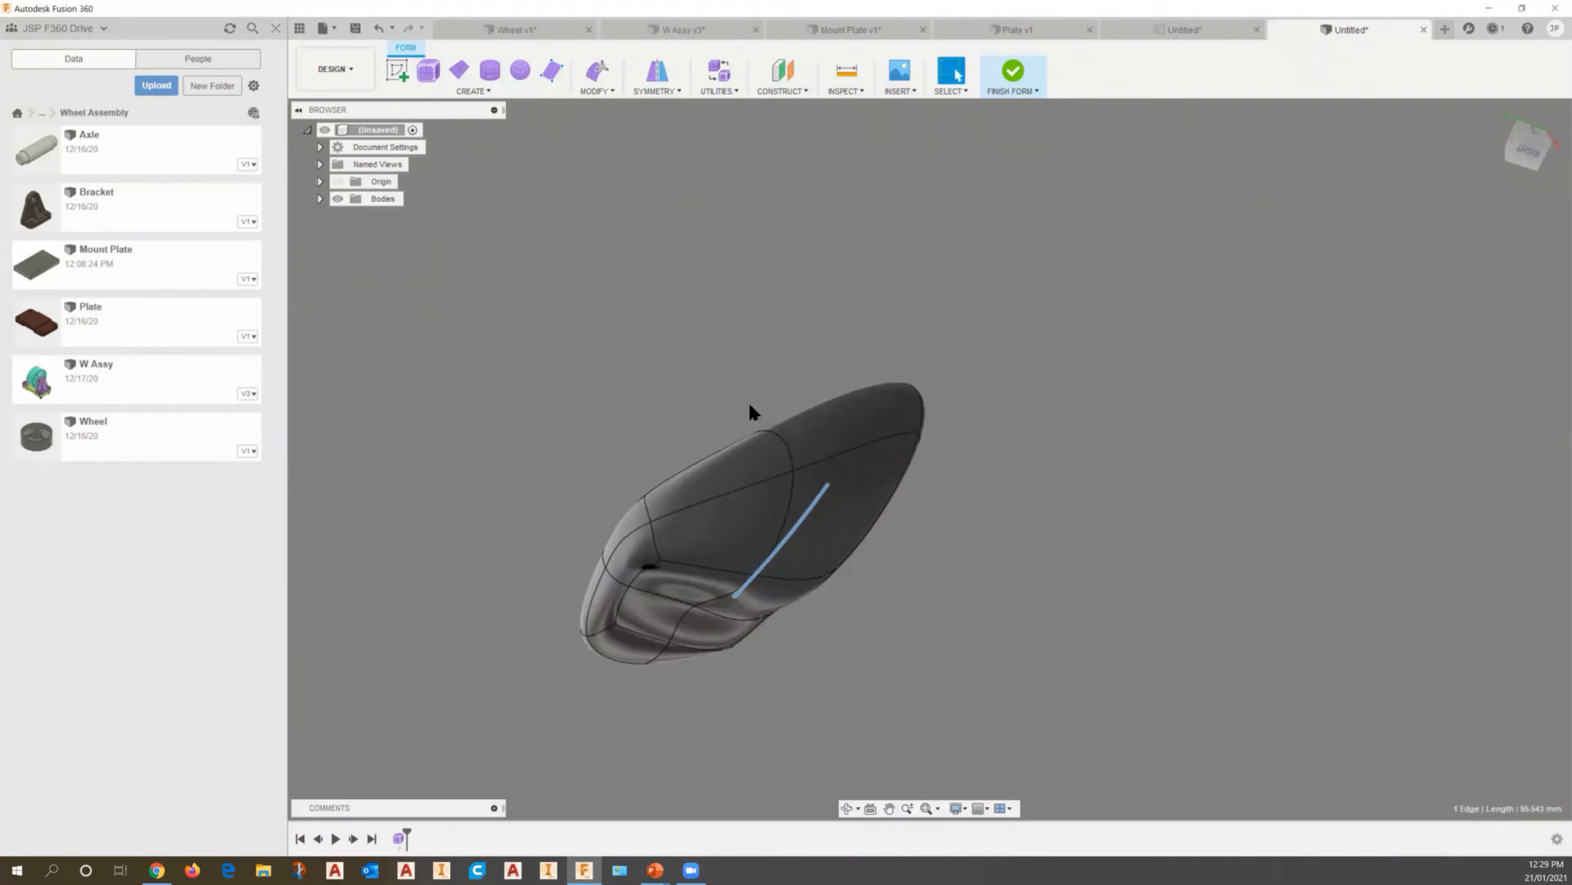
pyautogui.click(1489, 8)
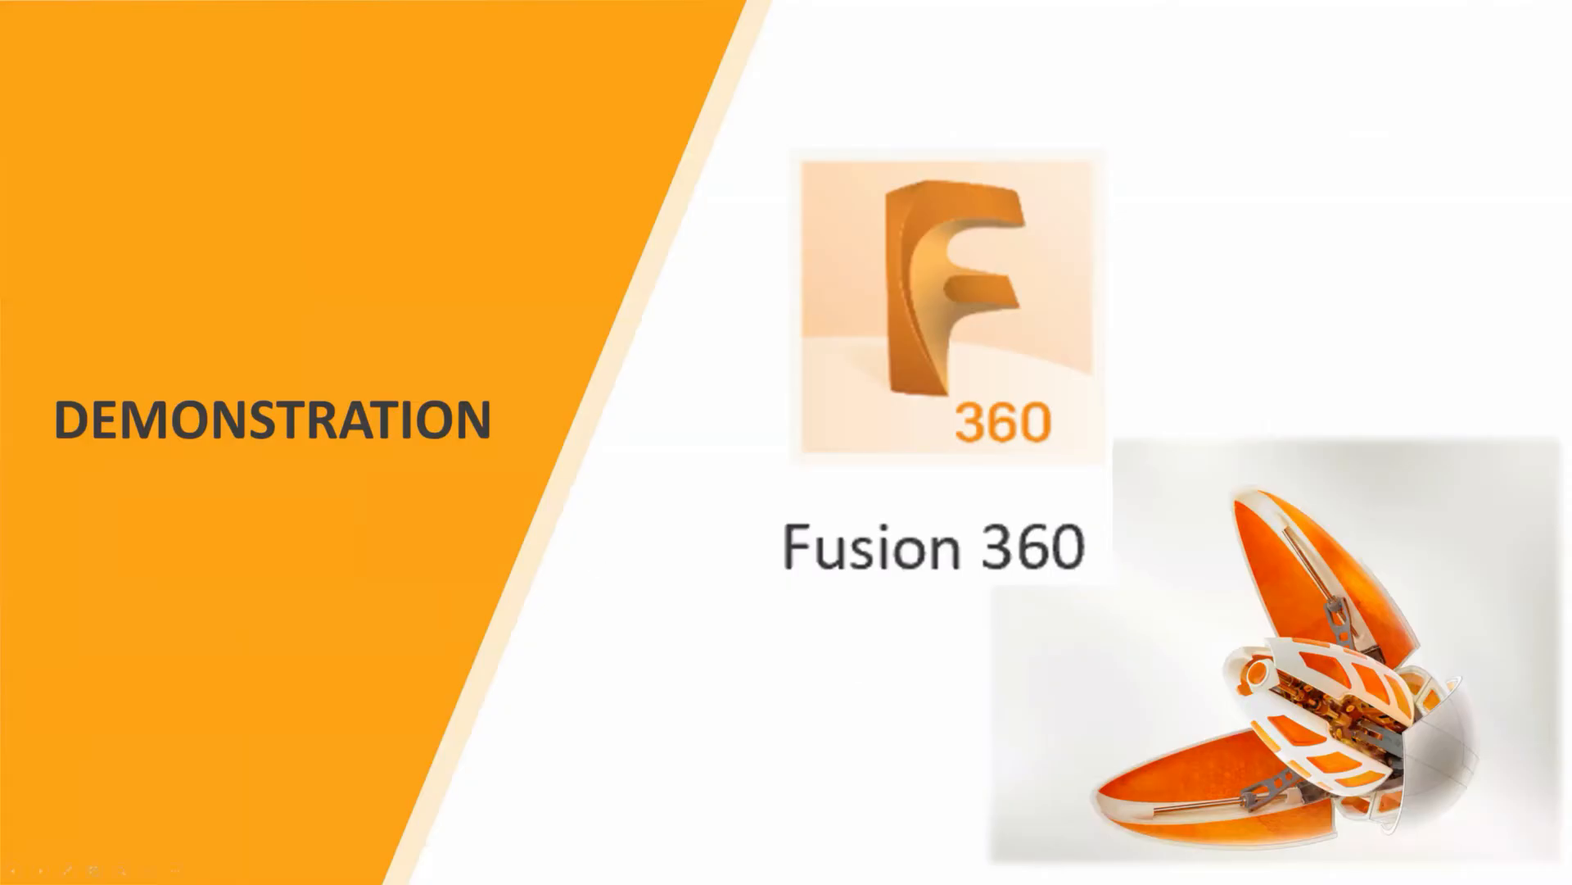
pyautogui.press('Right')
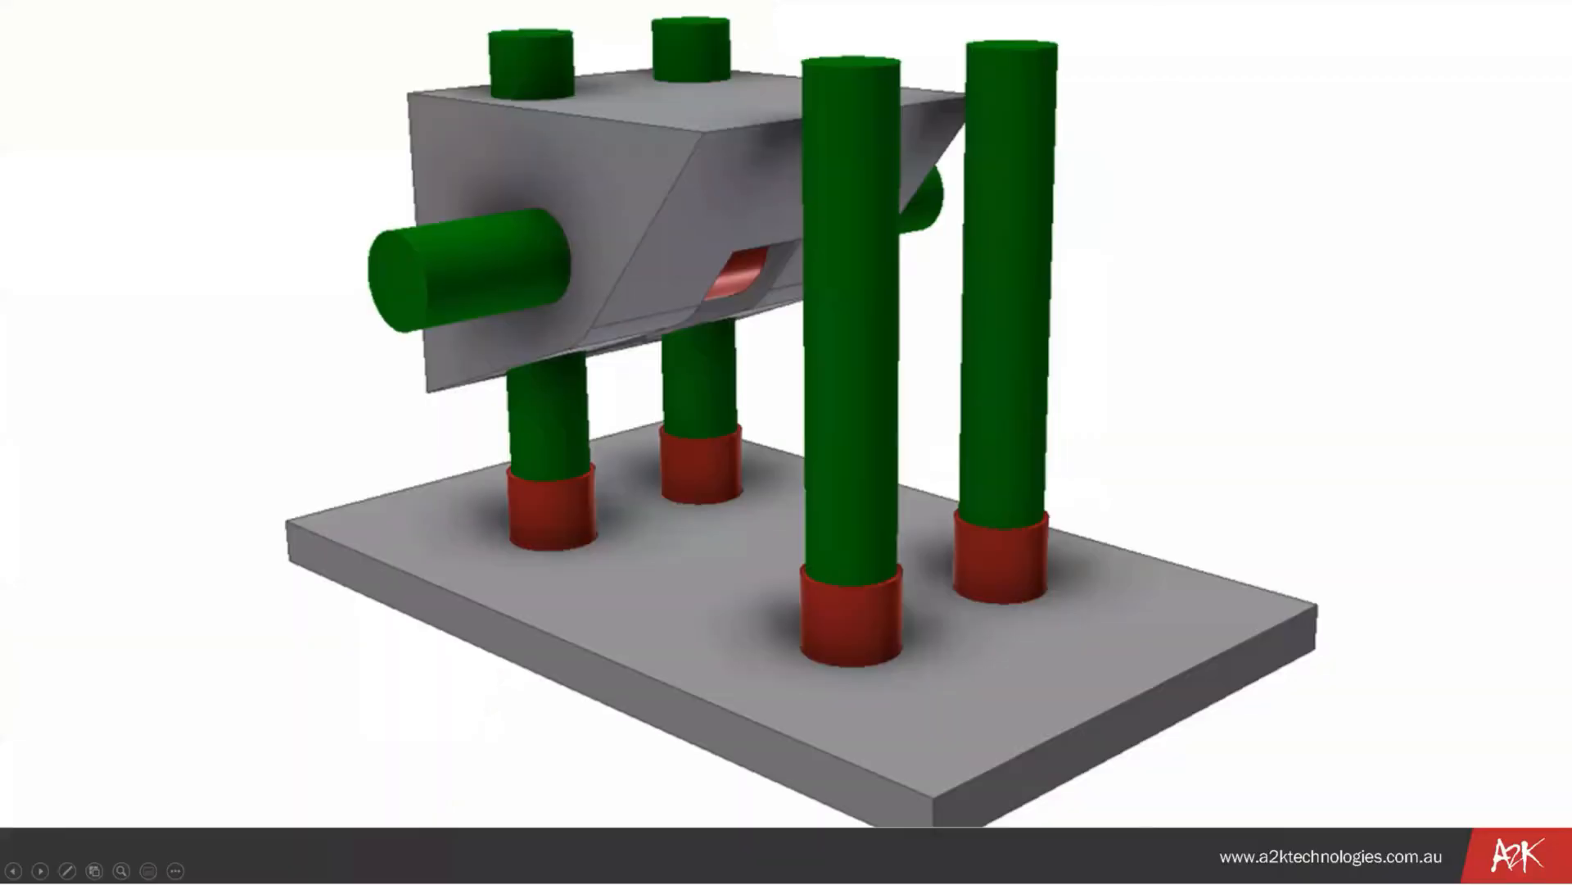
pyautogui.press('Right')
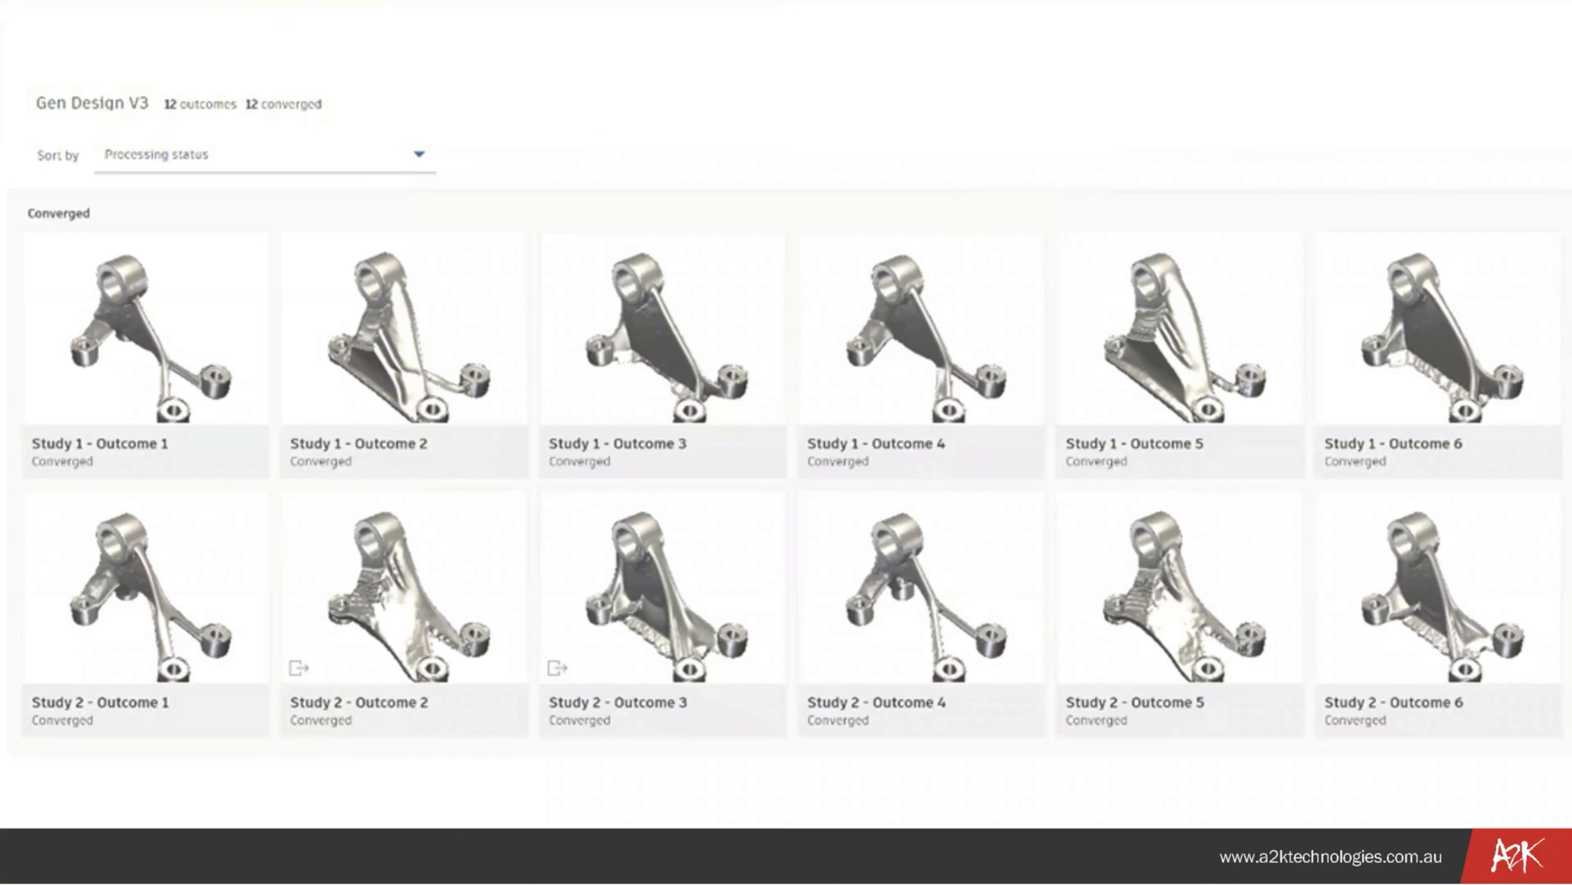
pyautogui.press('Right')
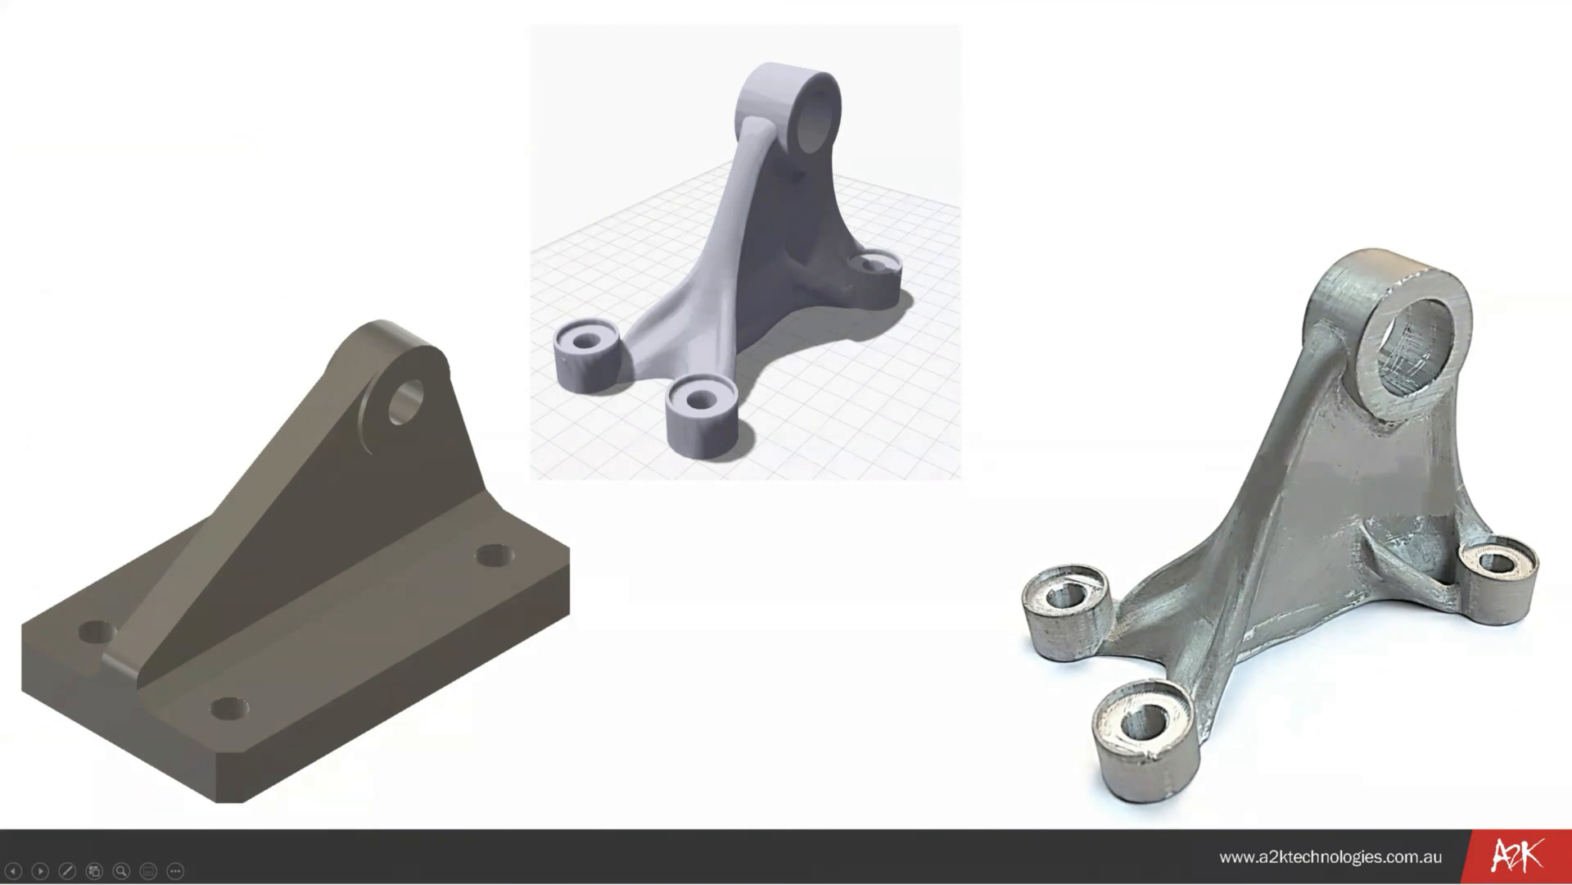
pyautogui.click(141, 358)
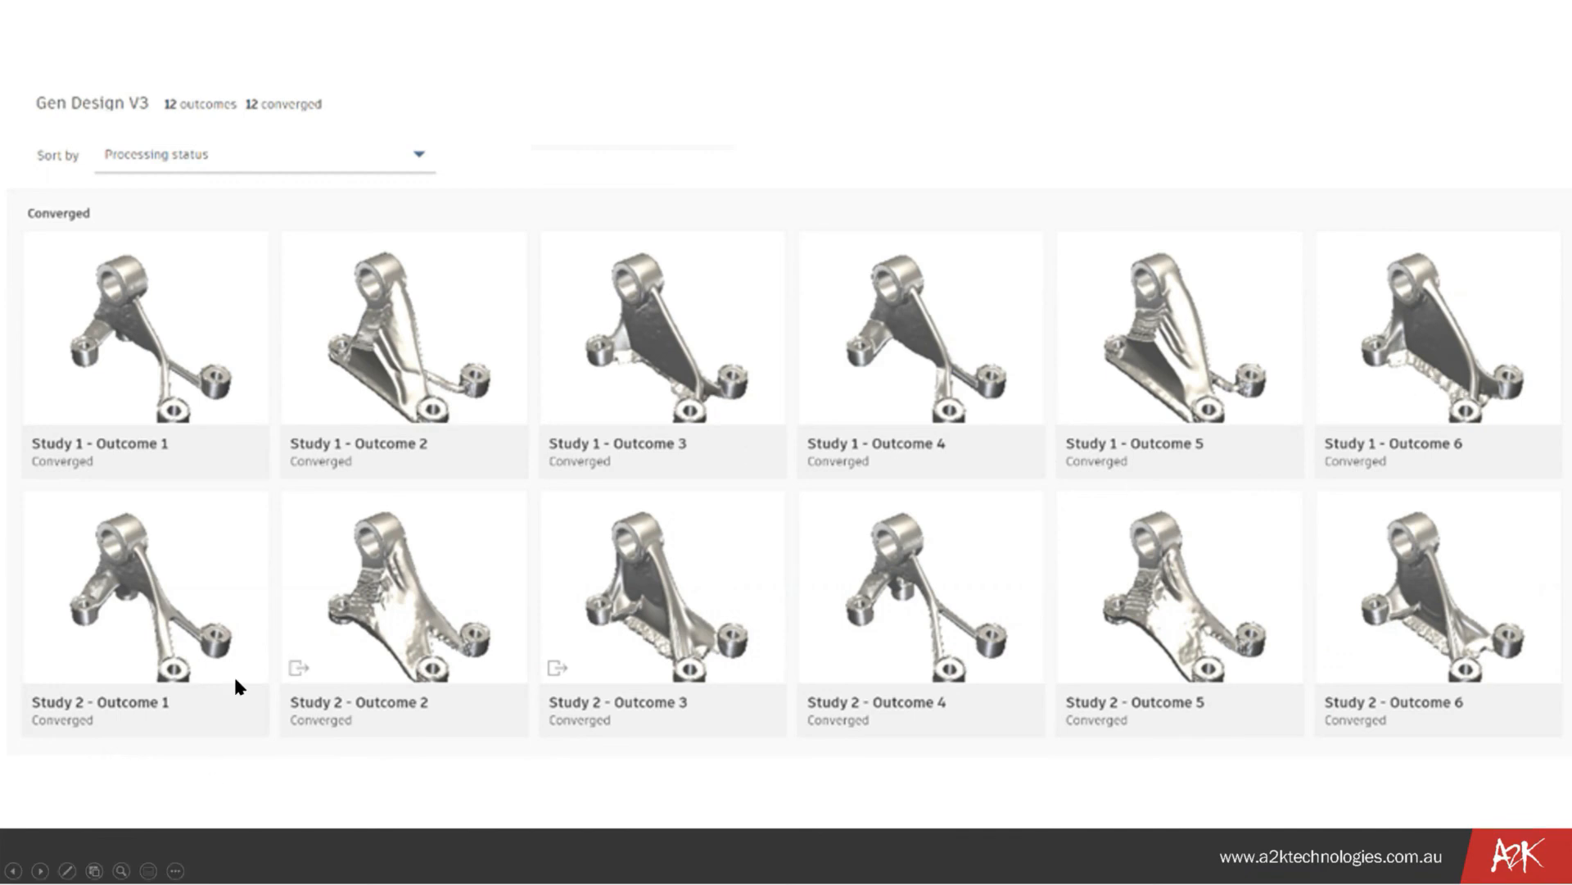
pyautogui.press('Right')
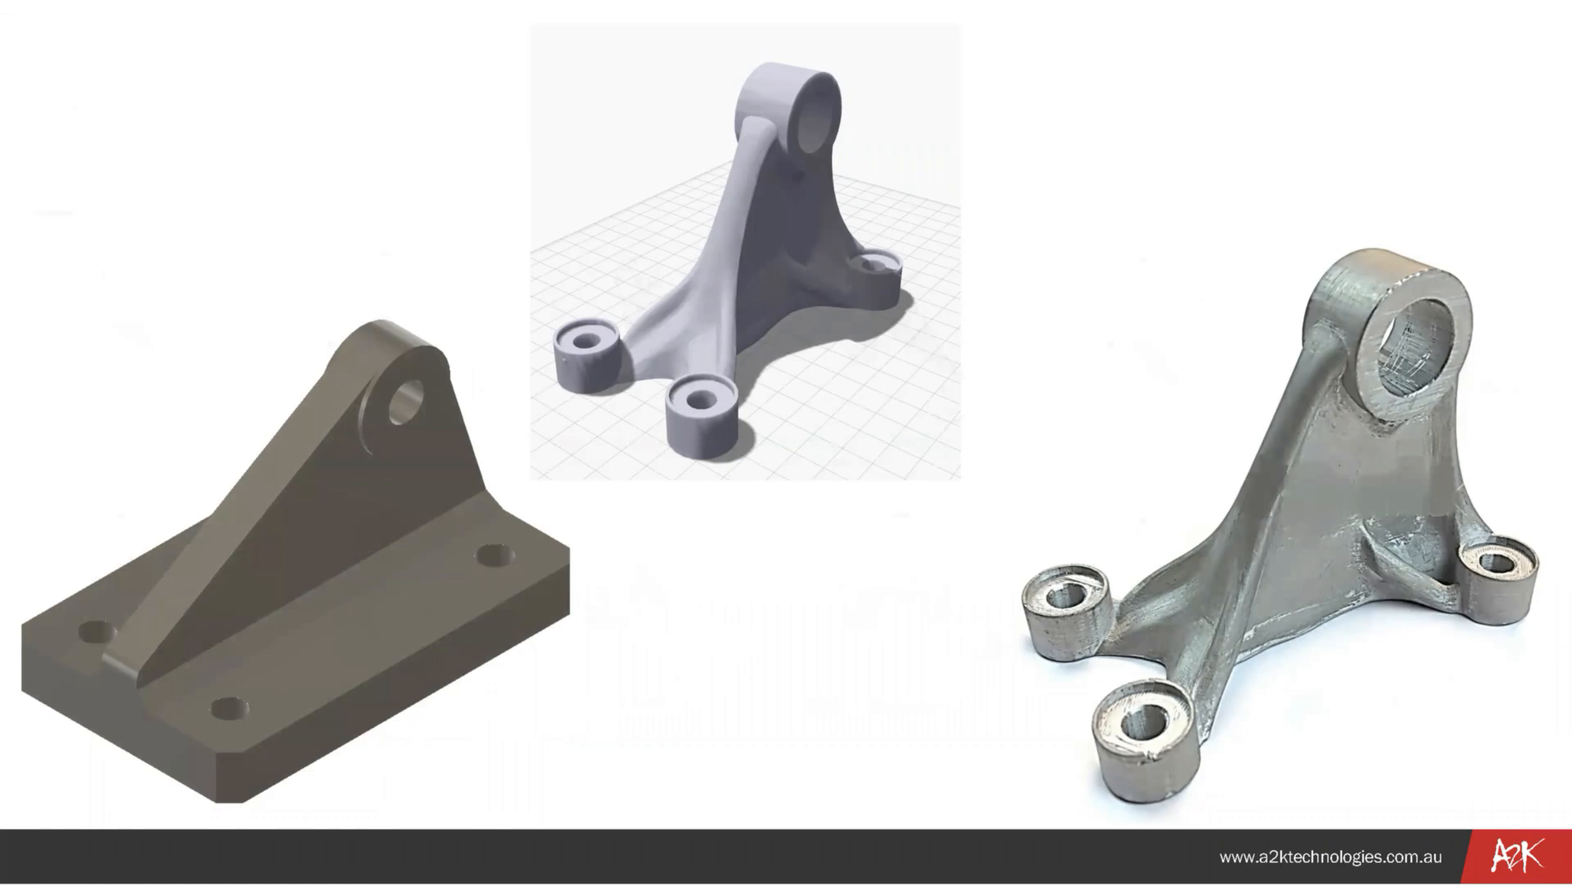